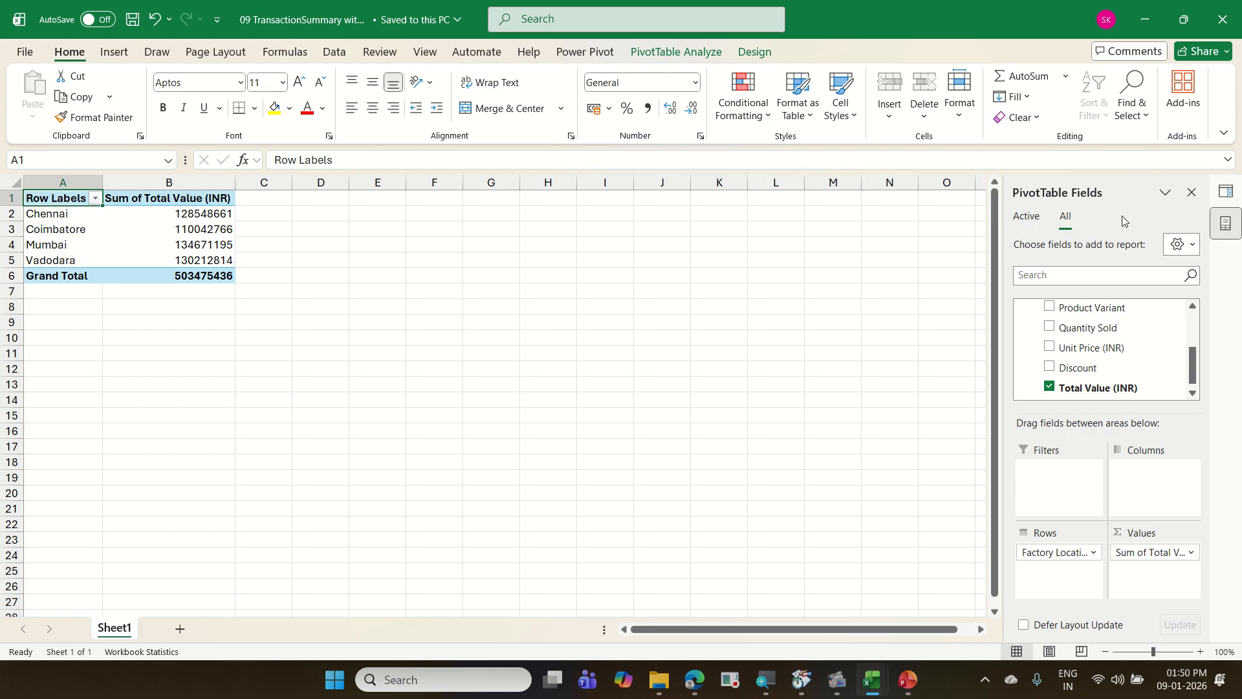
- Show the workbook's list of queries and connections
left_click(1227, 189)
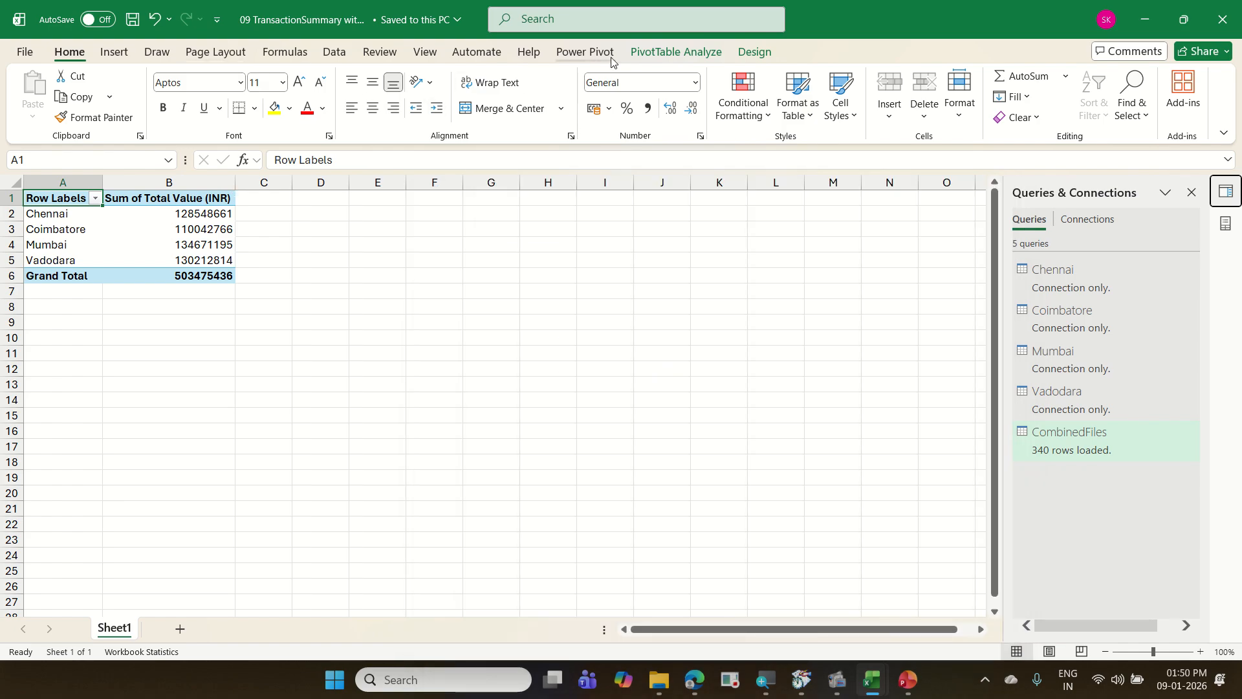
left_click(334, 52)
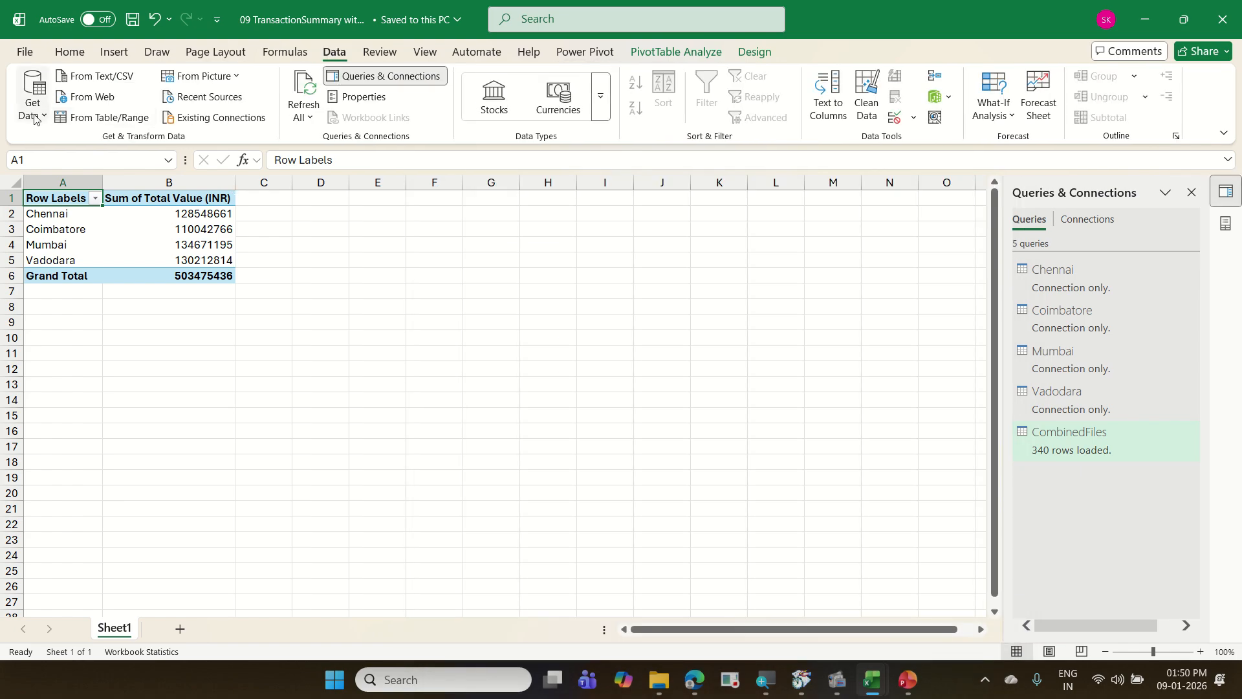
left_click(33, 93)
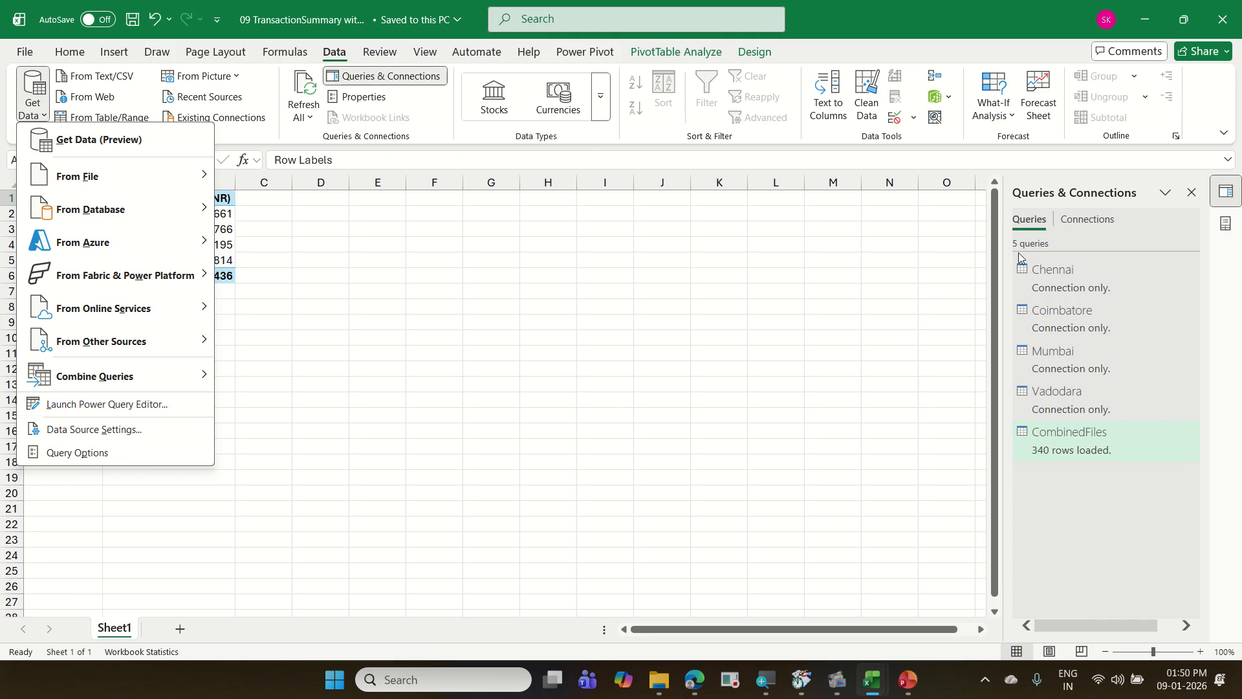
left_click(130, 404)
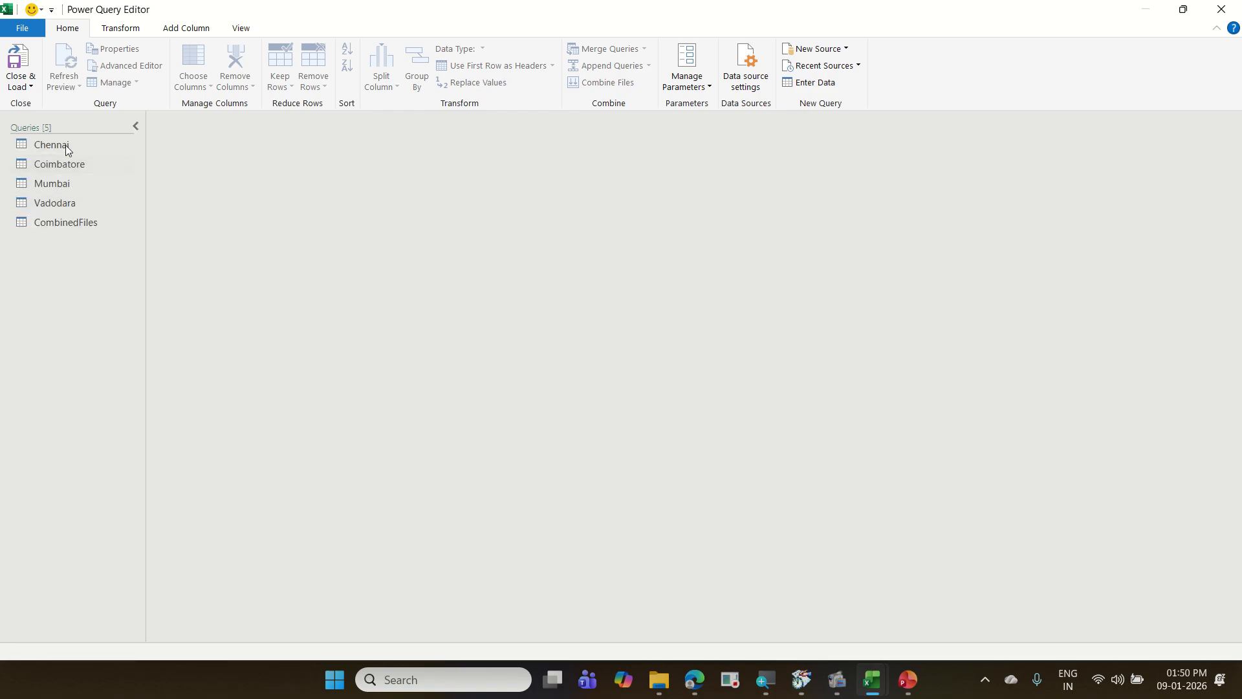
left_click(1221, 9)
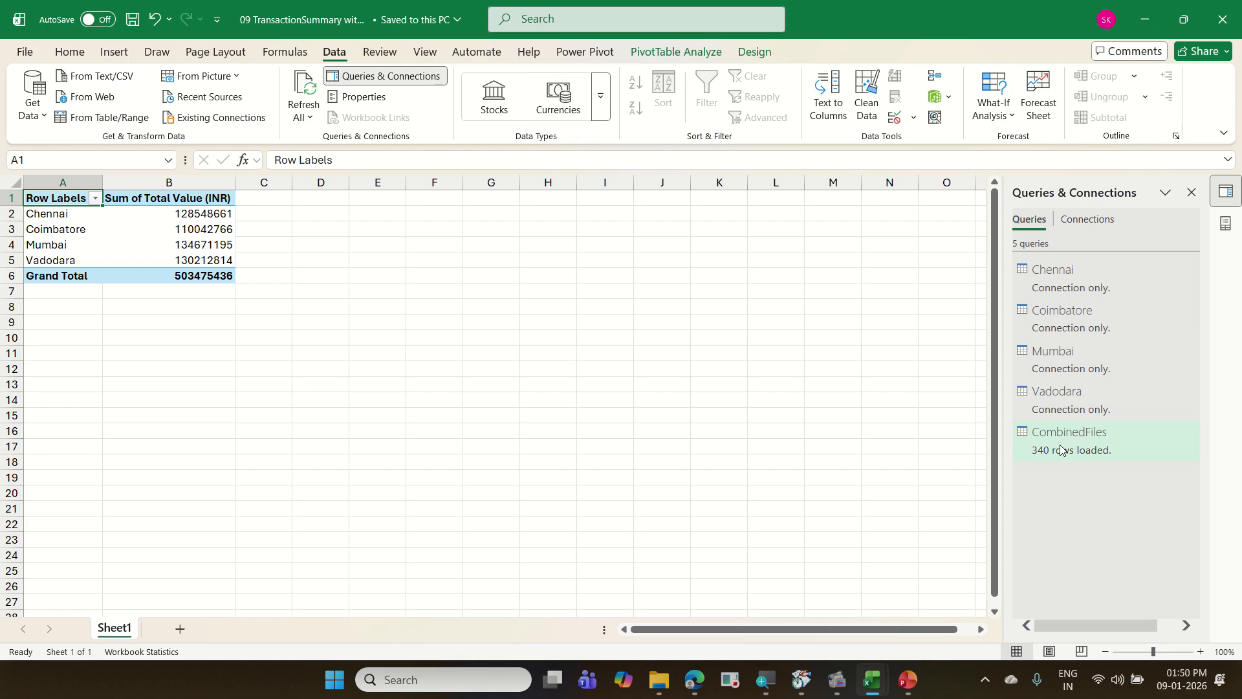
- Open the CombinedFiles query for editing in the Power Query Editor
left_click(1061, 450)
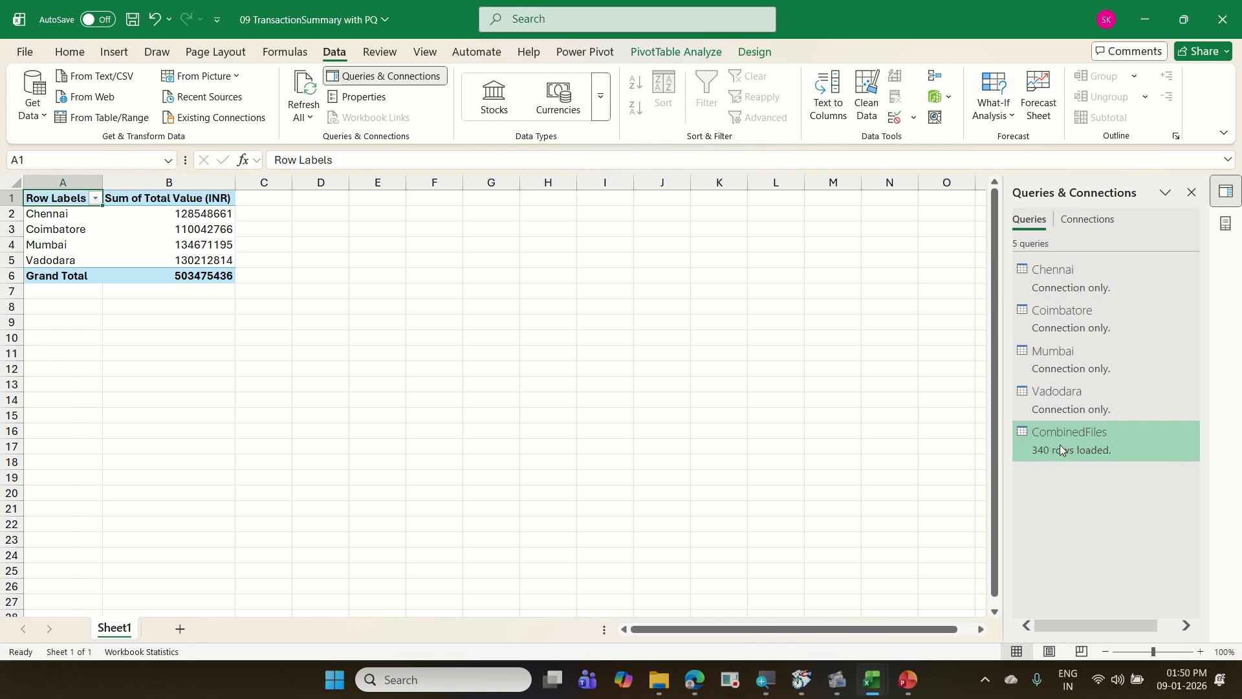
right_click(1059, 445)
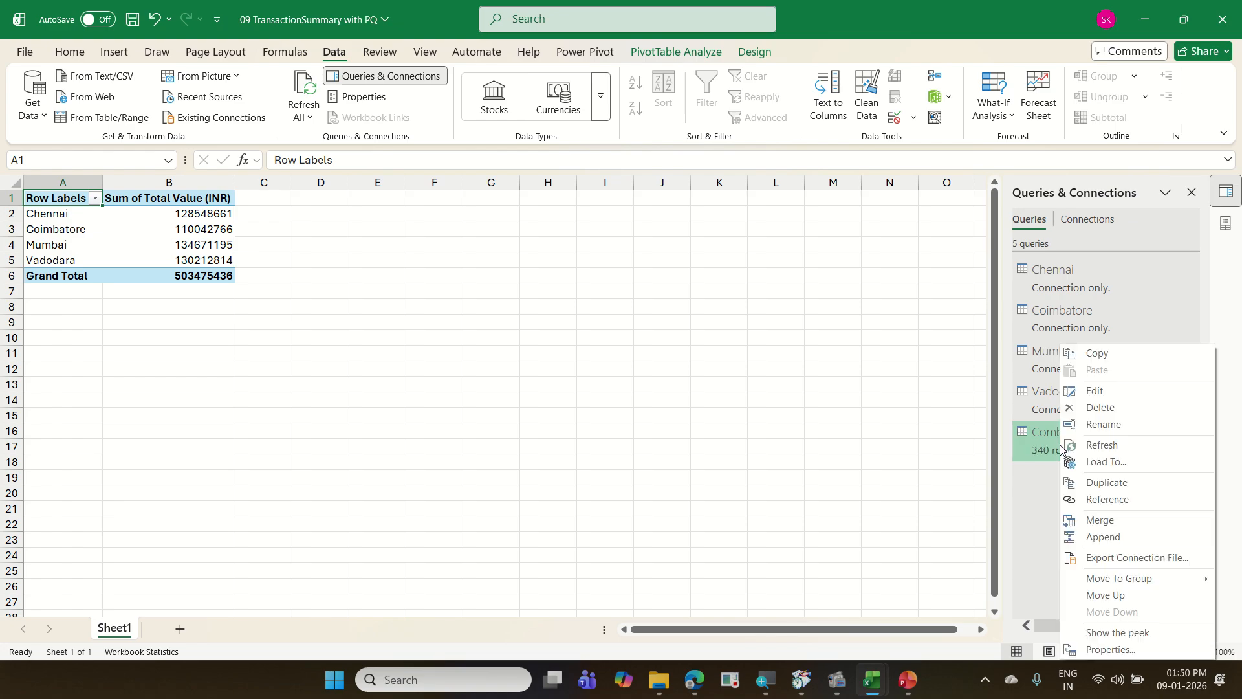
left_click(1101, 390)
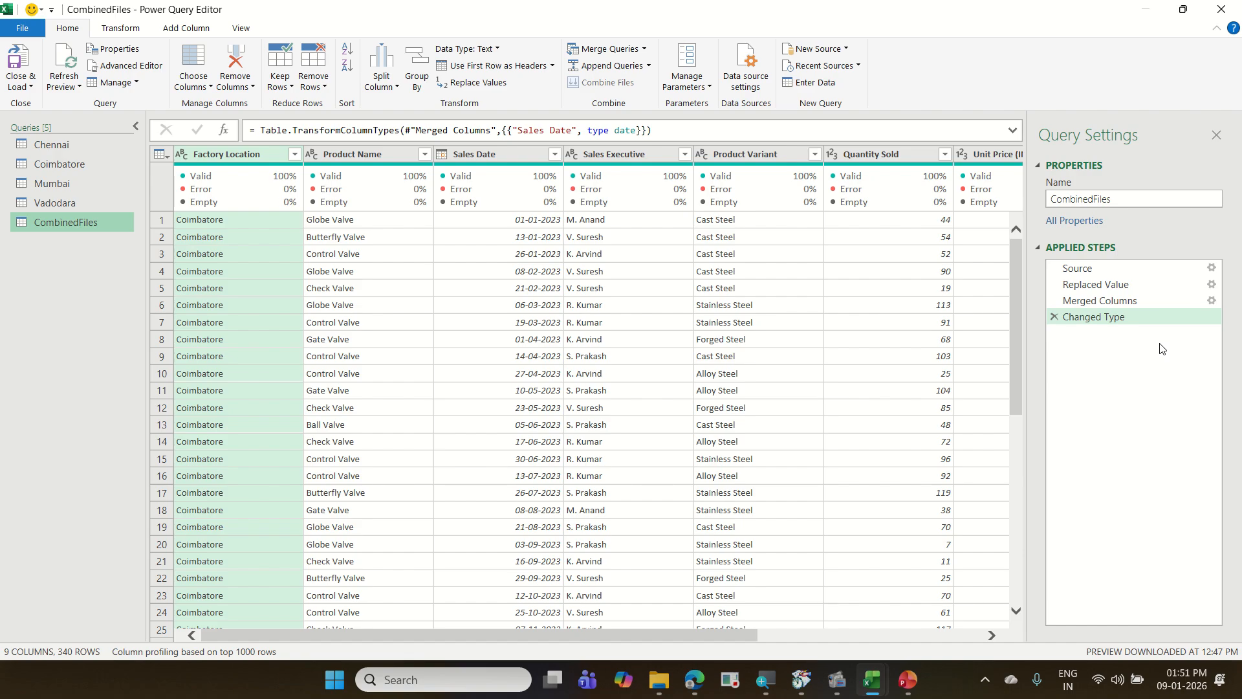
- Examine the rows and columns of the CombinedFiles query, including the Sales Date values
scroll(660, 359, "down", 3)
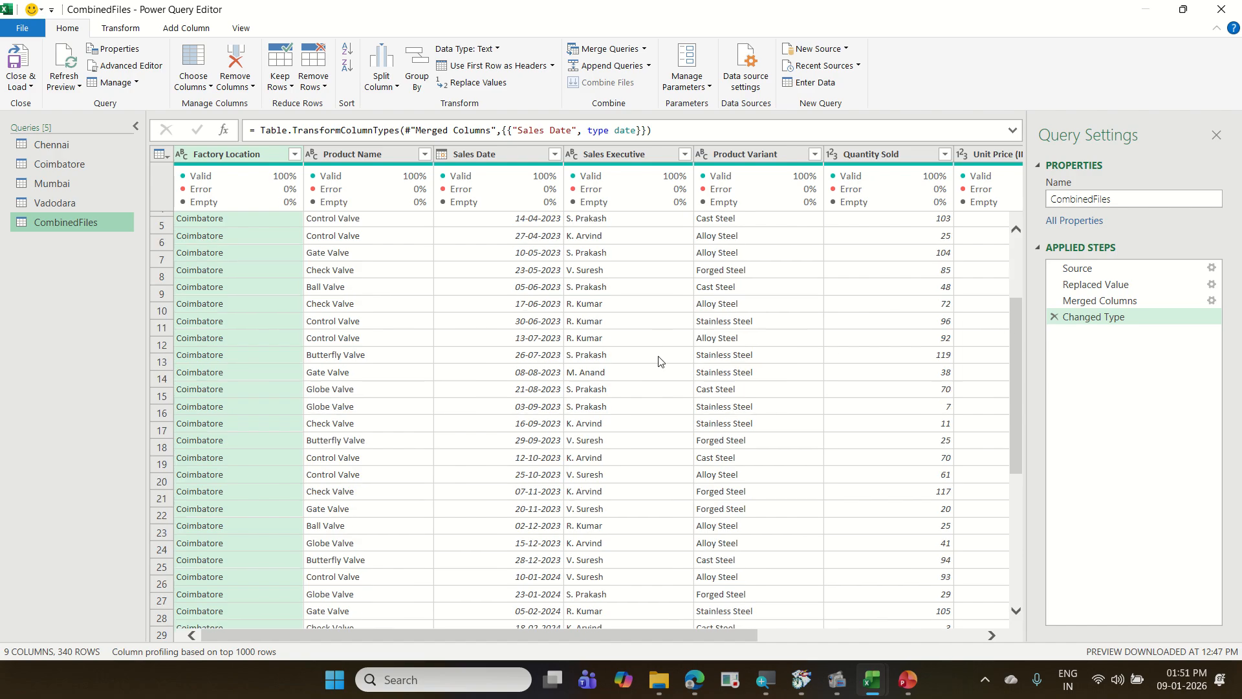
scroll(660, 361, "up", 3)
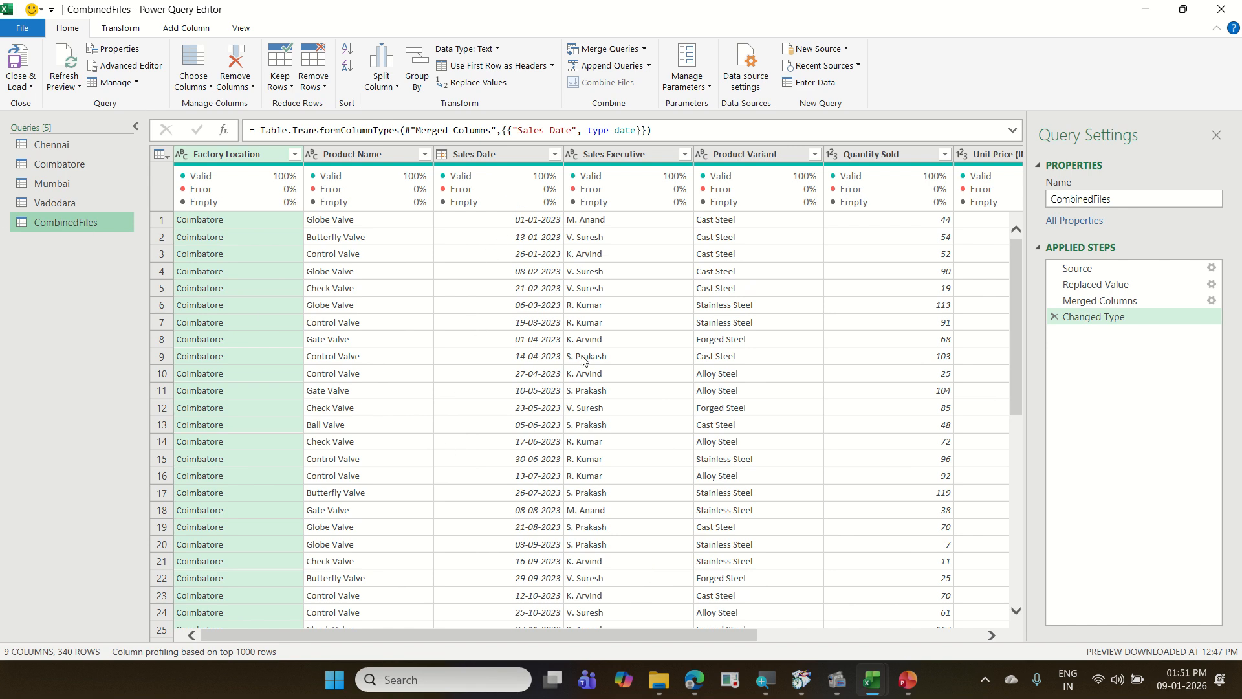
mouse_move(483, 209)
left_mouse_down()
mouse_move(547, 248)
mouse_move(569, 398)
mouse_move(568, 635)
left_mouse_up()
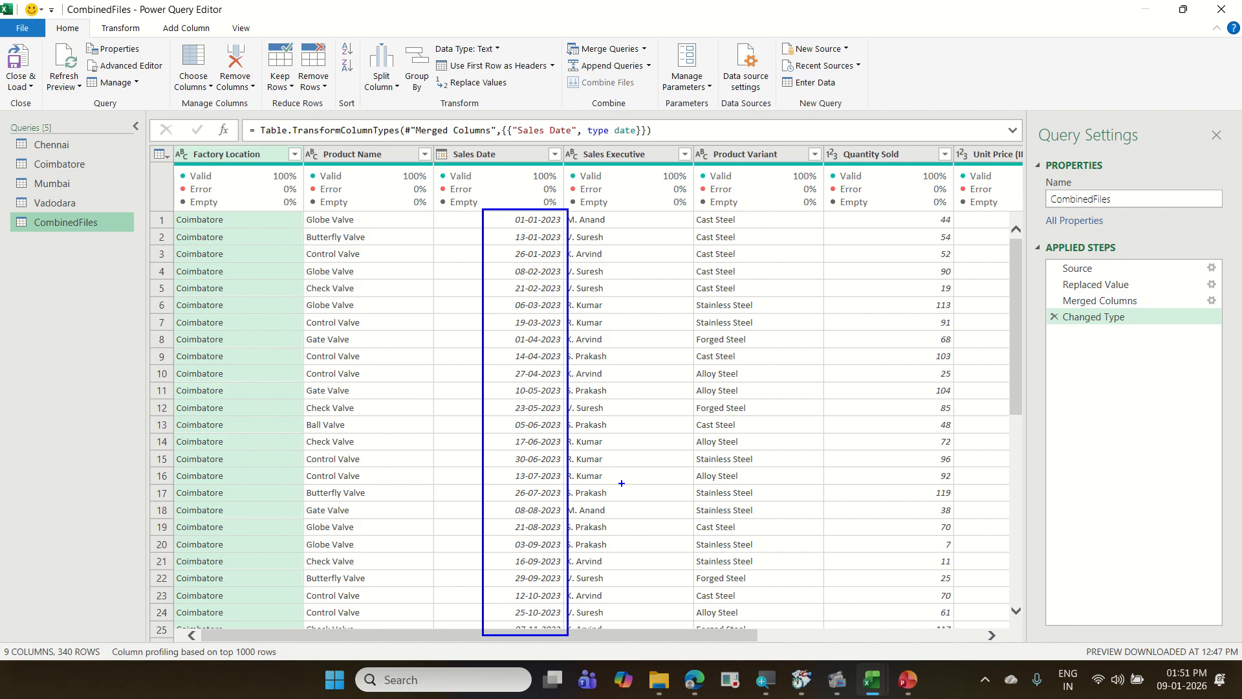
key("Escape")
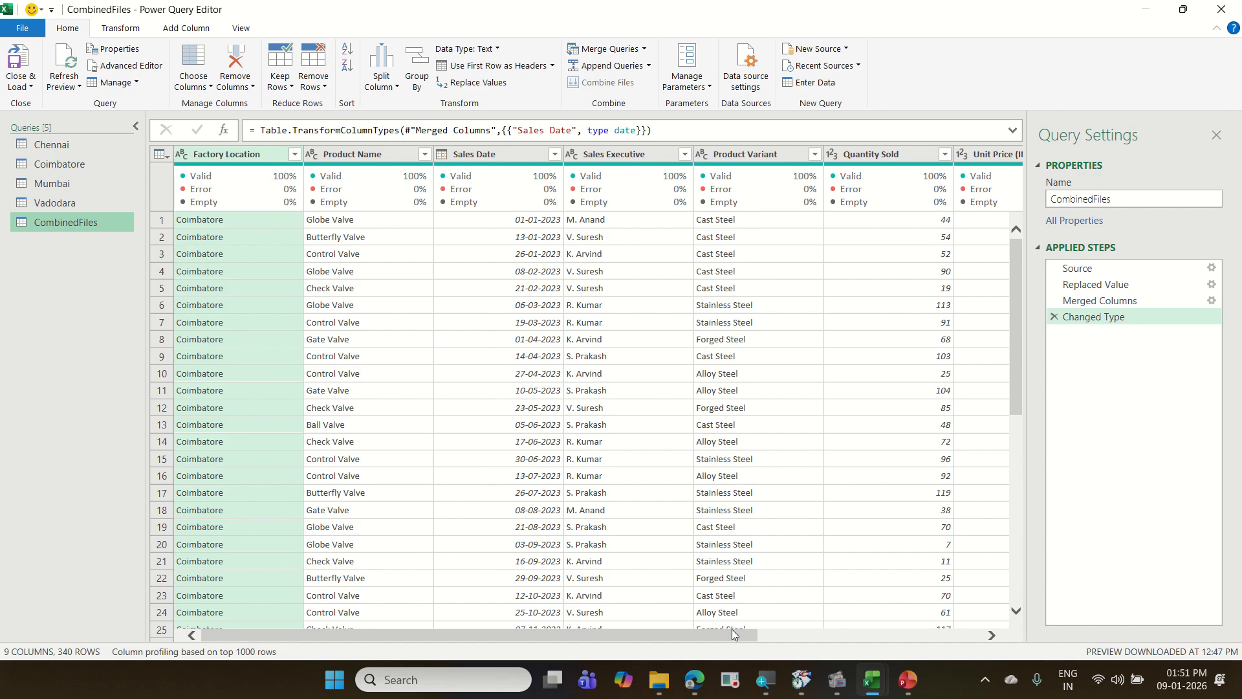
left_click_drag(731, 628, 894, 643)
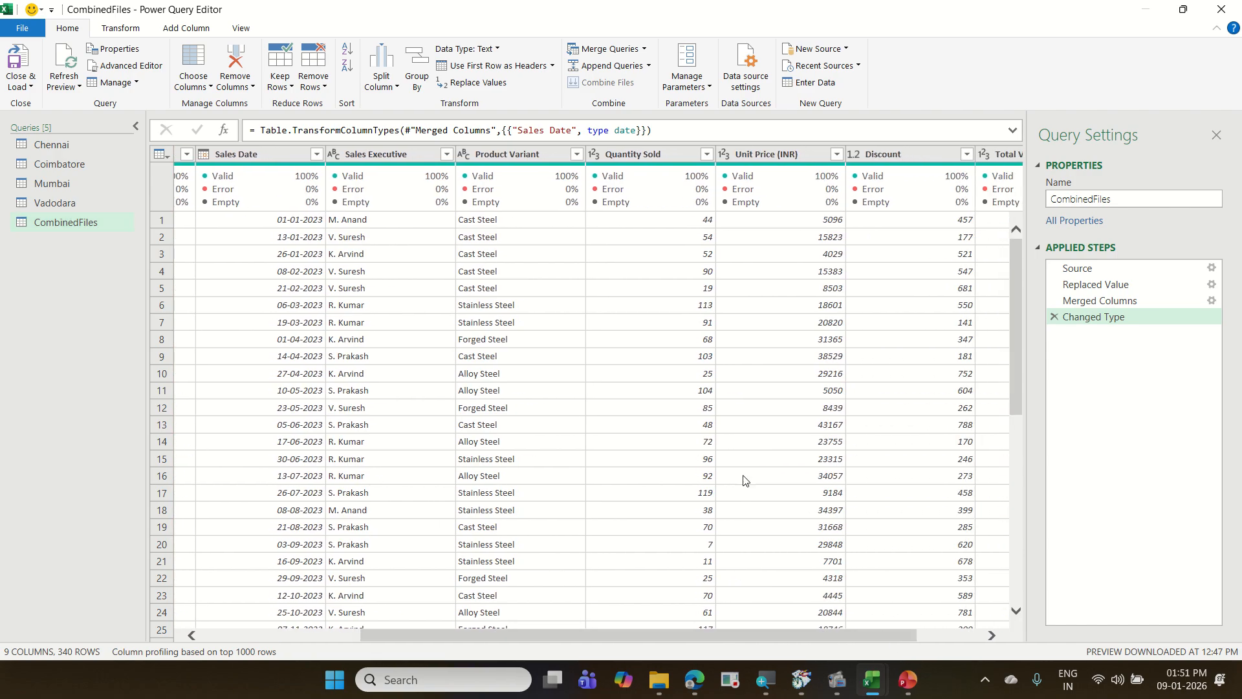
- Add a new column that extracts the text before a space delimiter from the Product Variant column
left_click(506, 161)
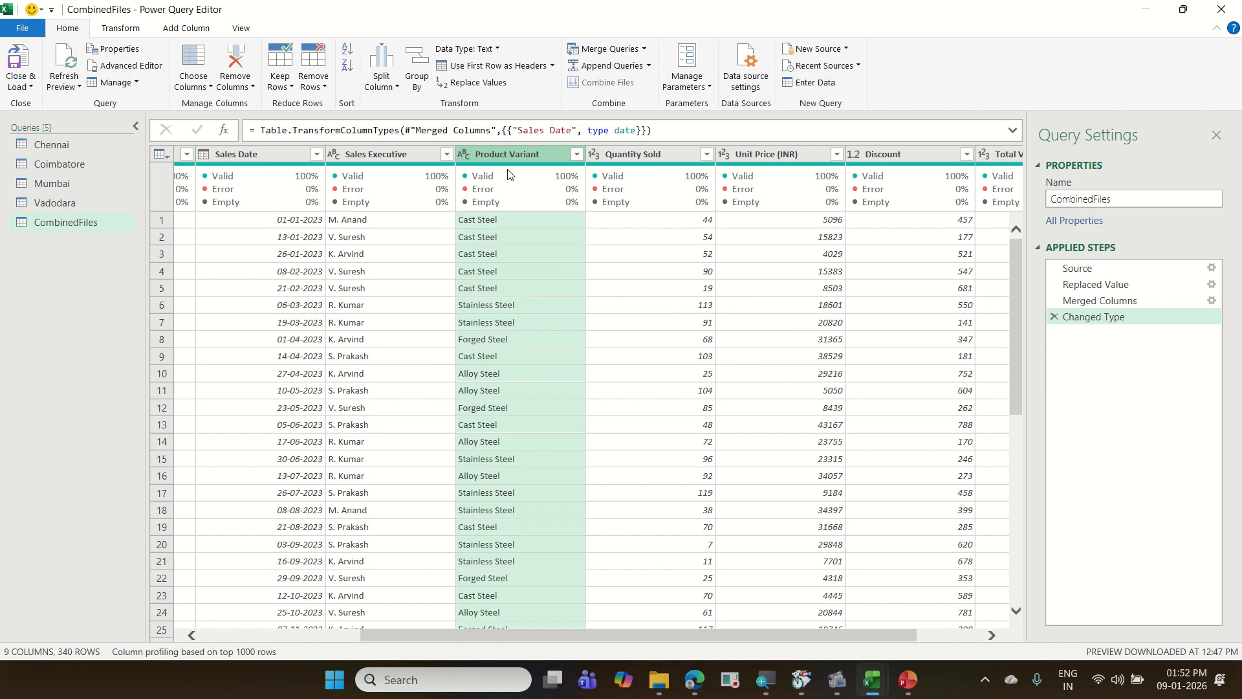
mouse_move(514, 193)
mouse_move(490, 158)
left_mouse_down()
mouse_move(683, 32)
mouse_move(1047, 182)
left_mouse_up()
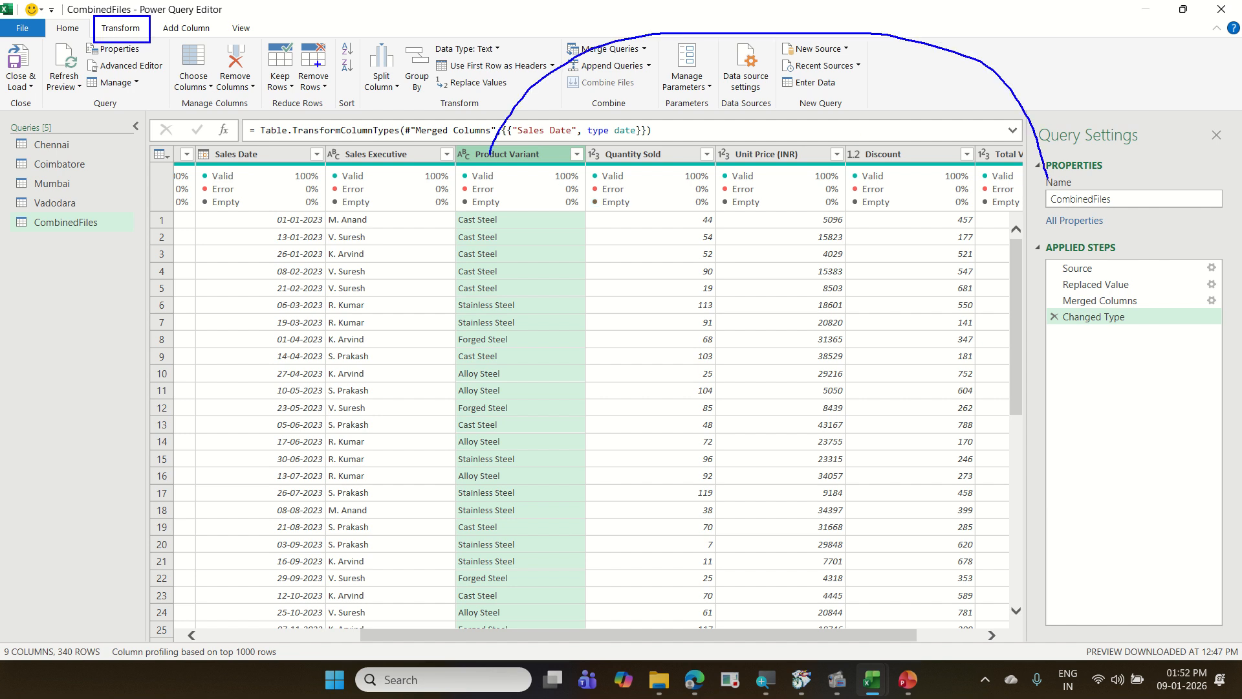
left_click_drag(153, 22, 209, 40)
key("Escape")
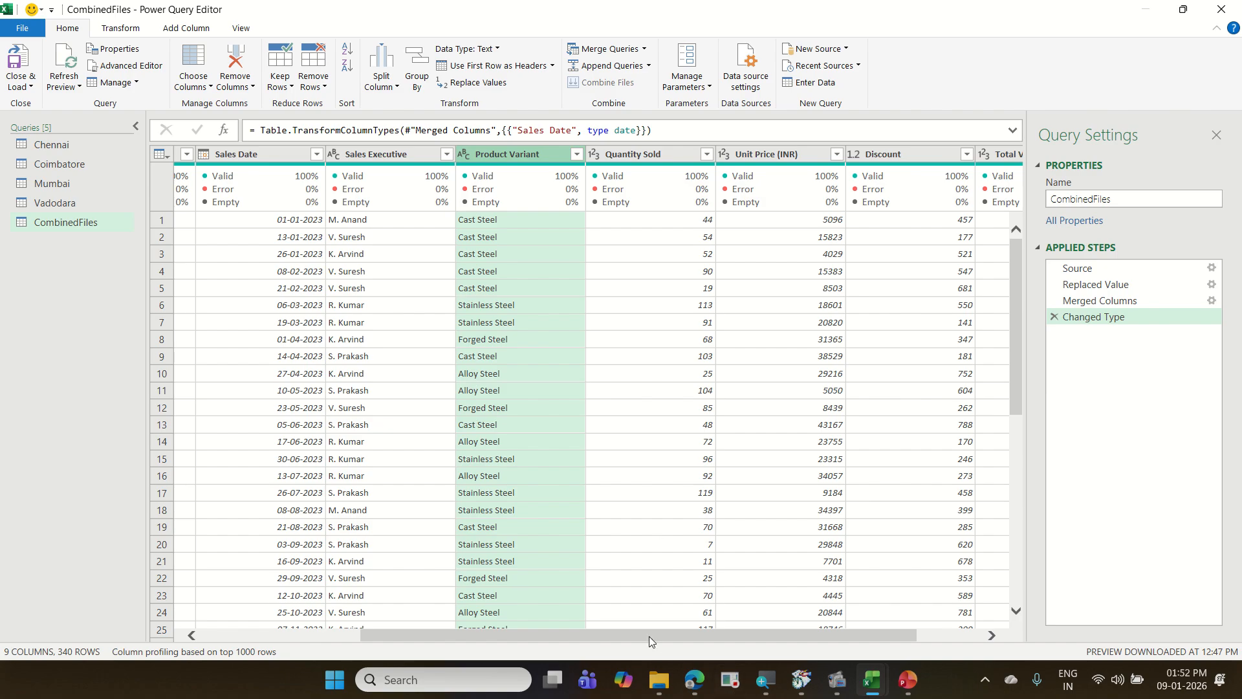
left_click_drag(649, 635, 366, 640)
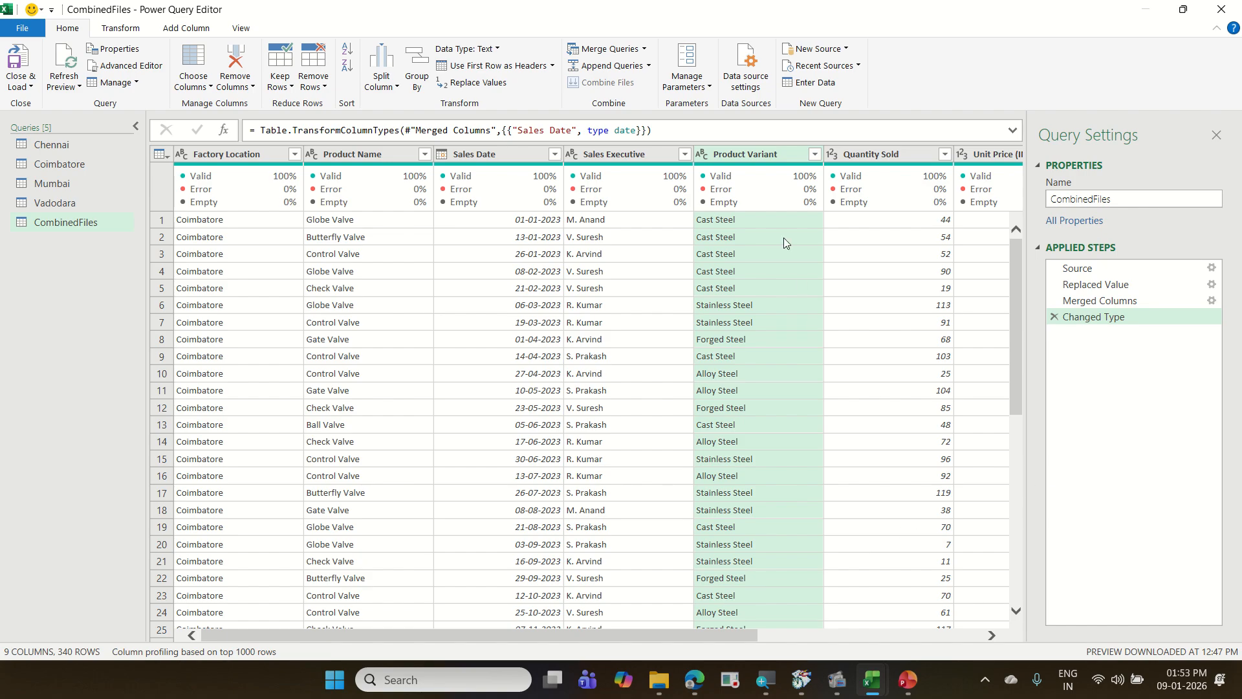
mouse_move(766, 187)
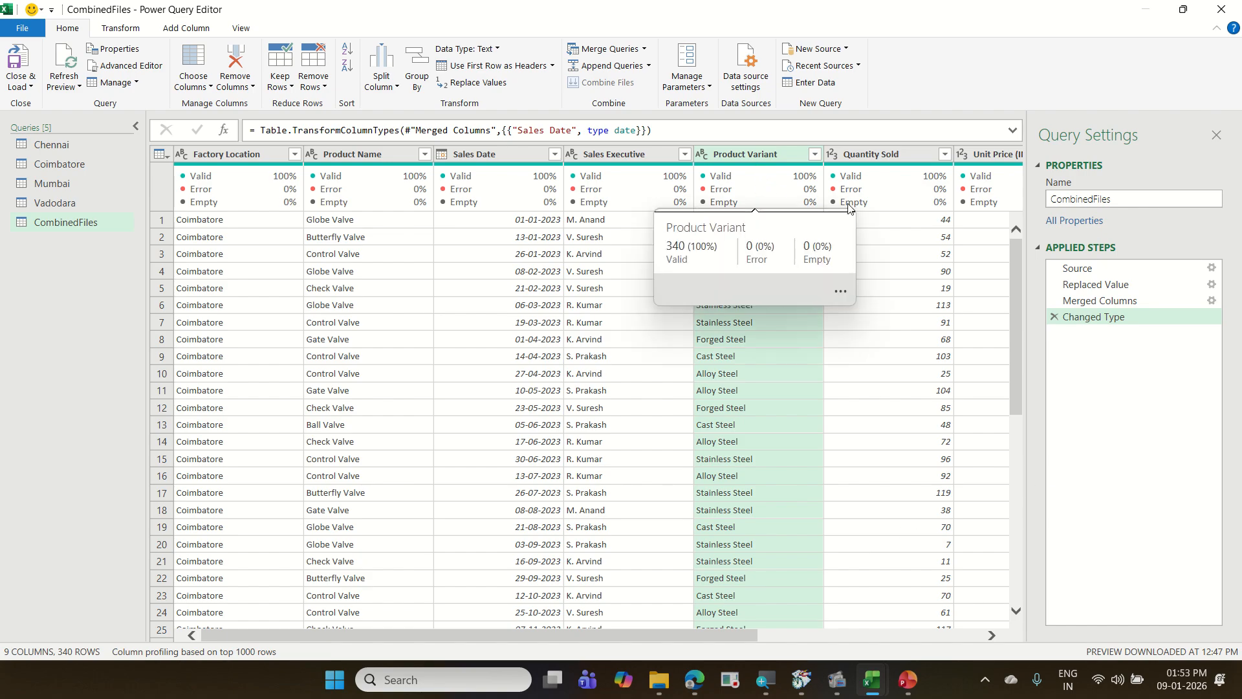
left_click(194, 30)
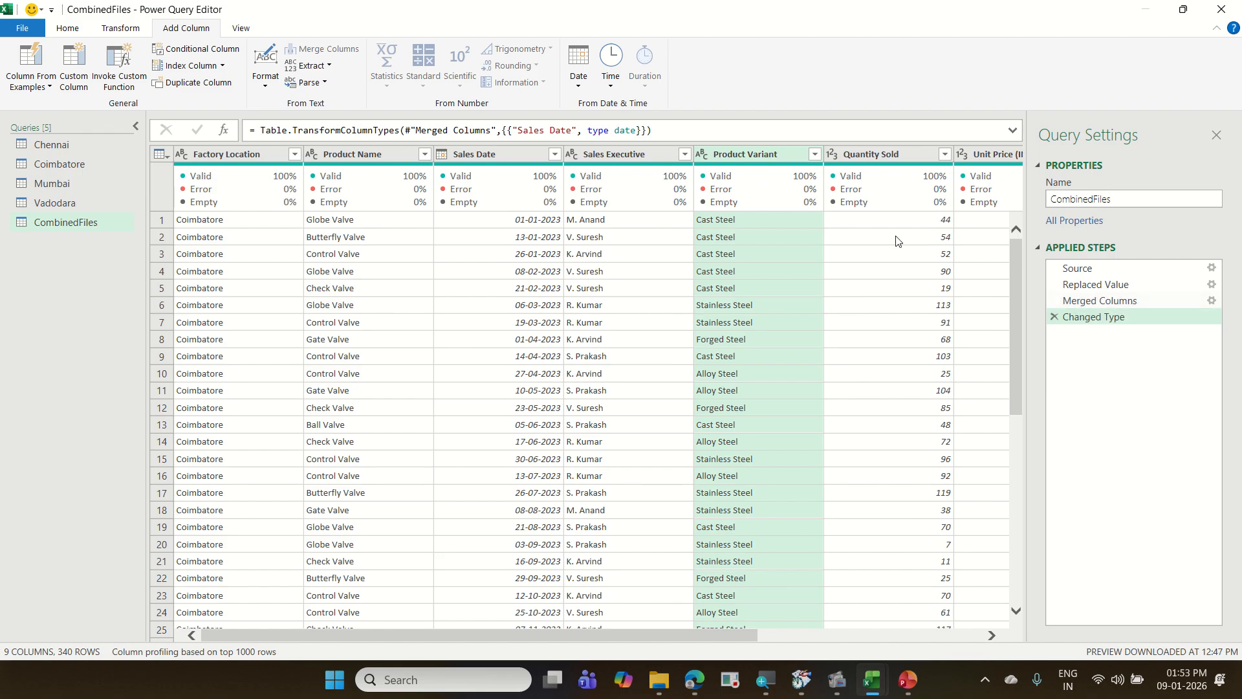
left_click(327, 70)
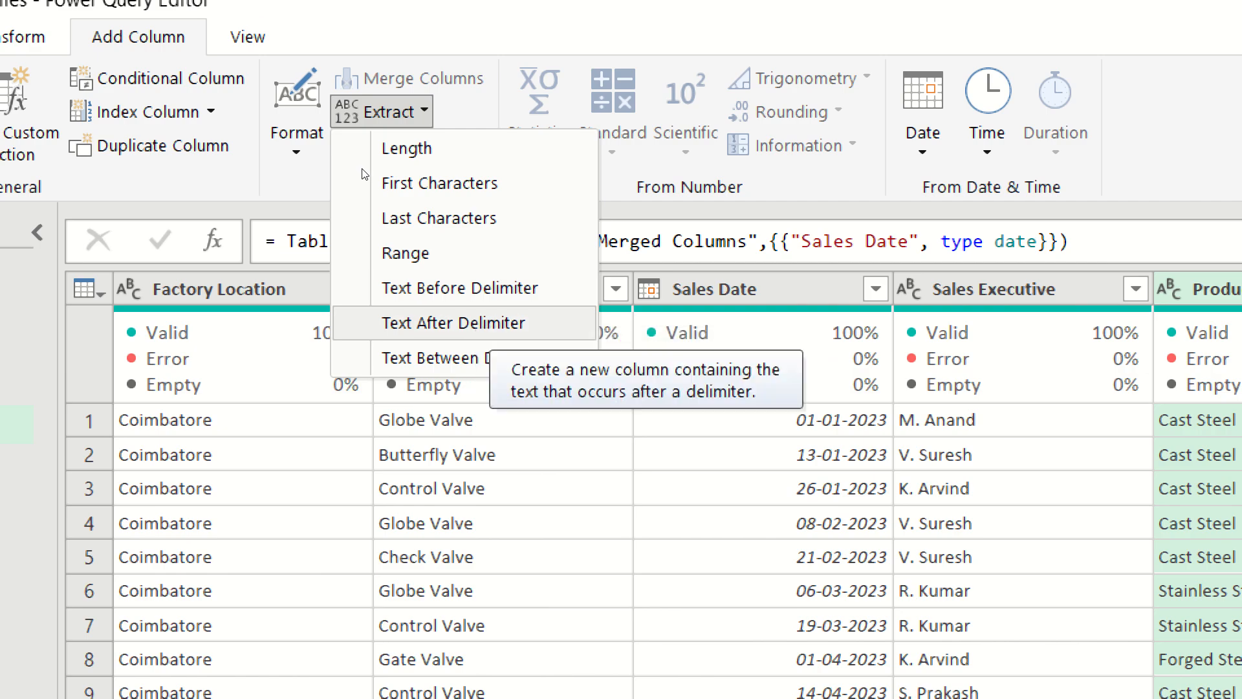
key("Down")
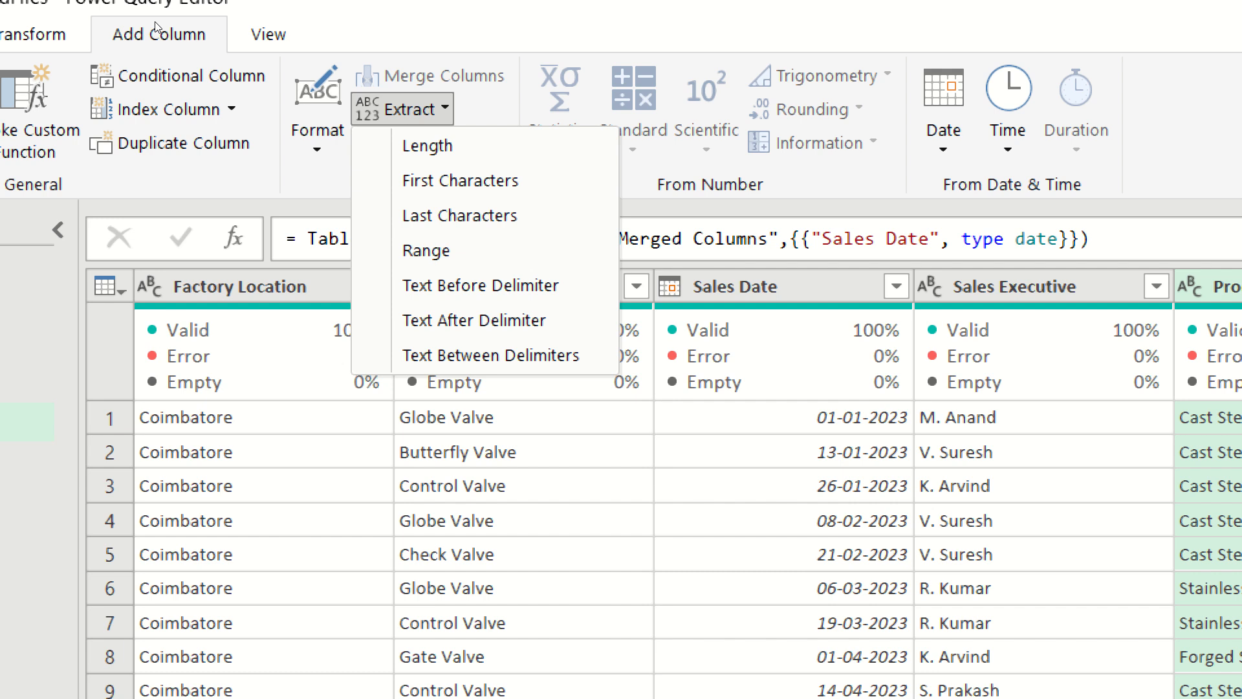
key("Down")
key("Down")
key("Down")
key("Down")
key("Down")
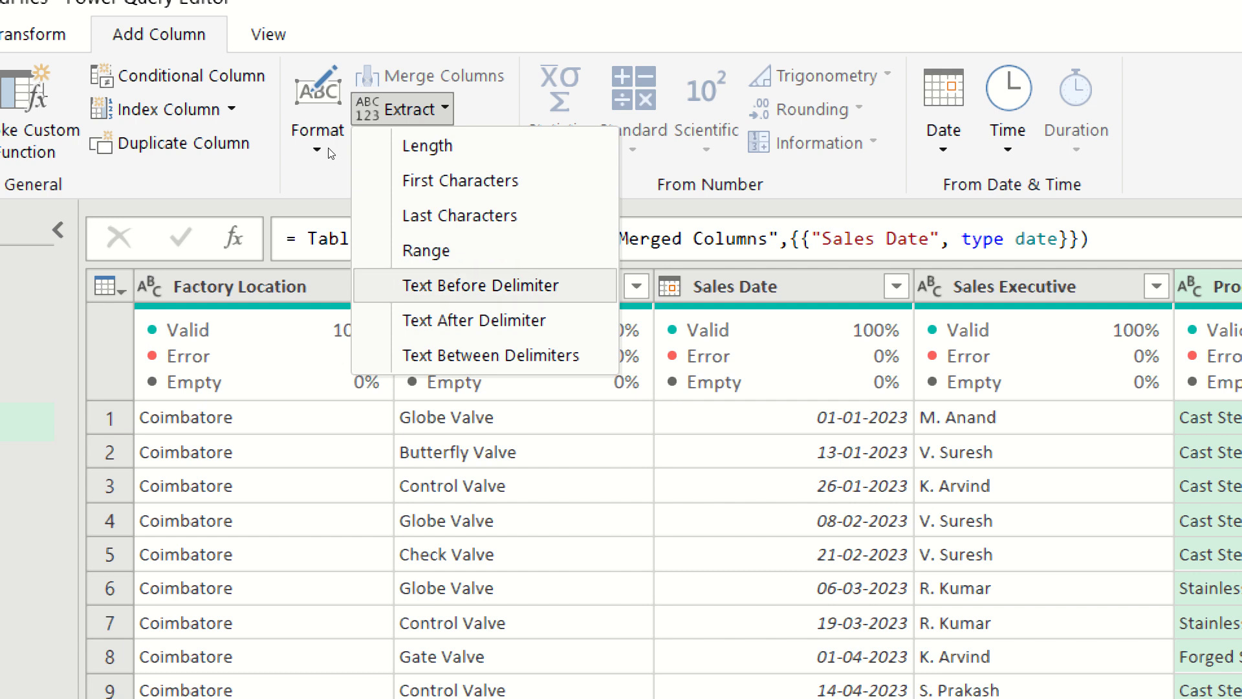
key("Escape")
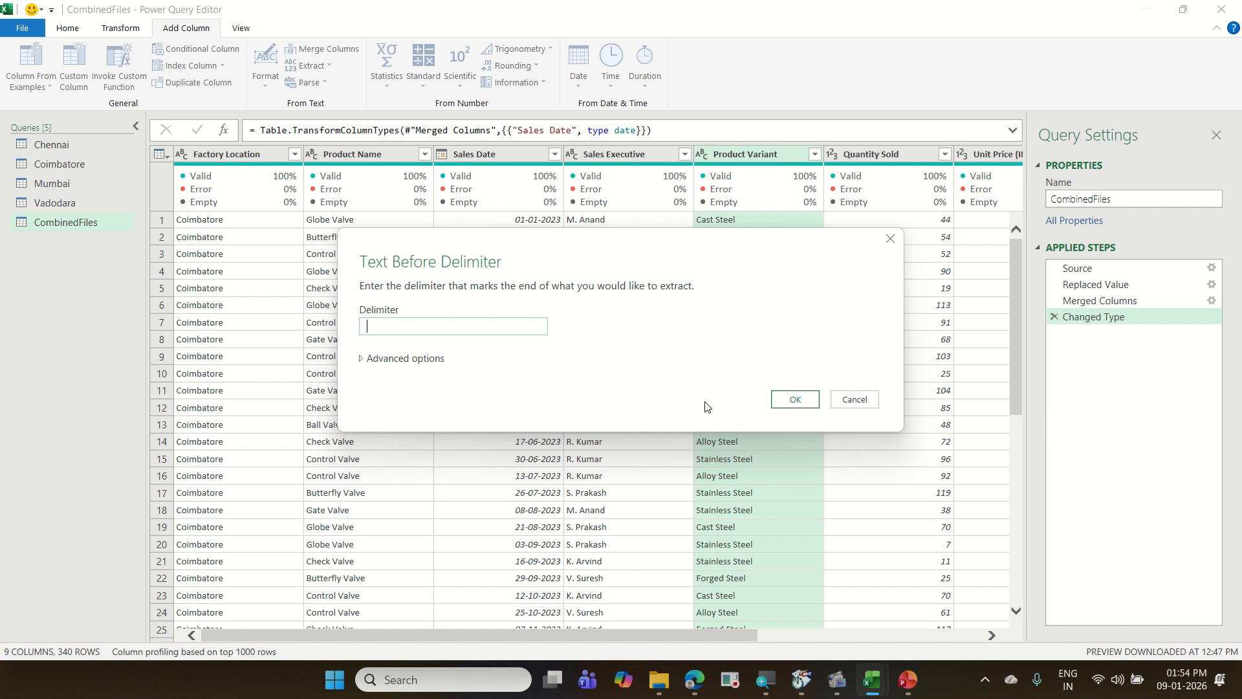
left_click(794, 399)
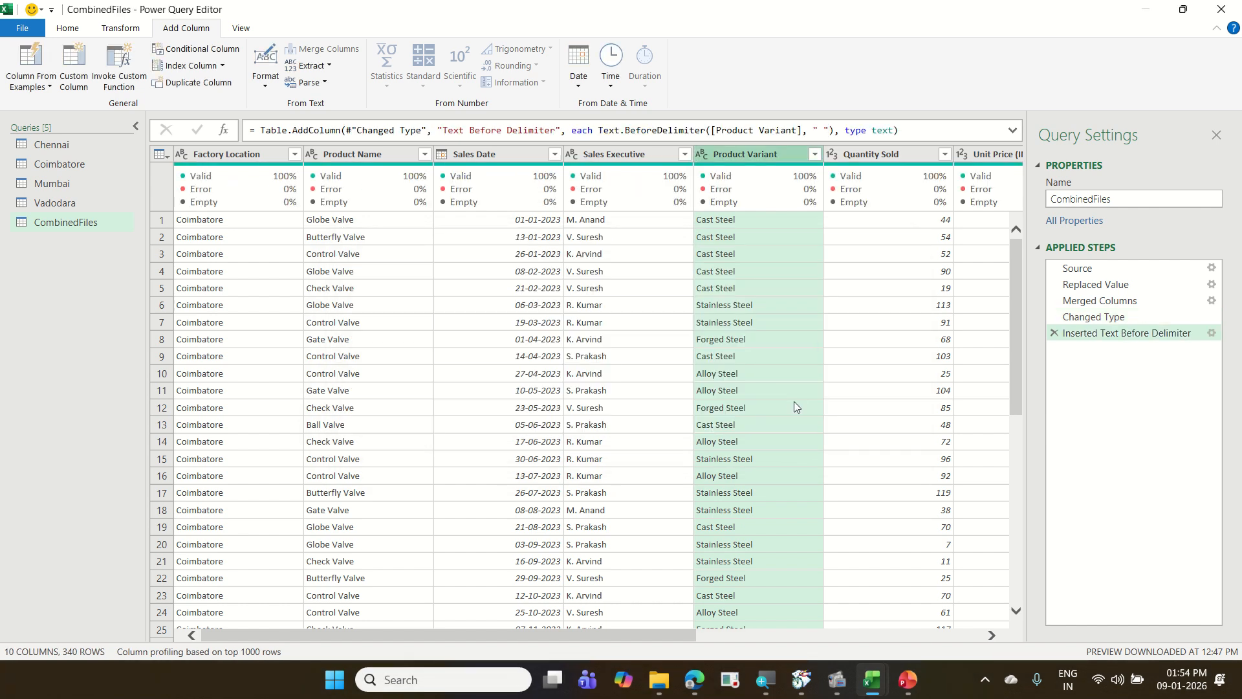
- Compare the new Text Before Delimiter column with the Product Variant column it was extracted from
left_click_drag(638, 635, 1080, 665)
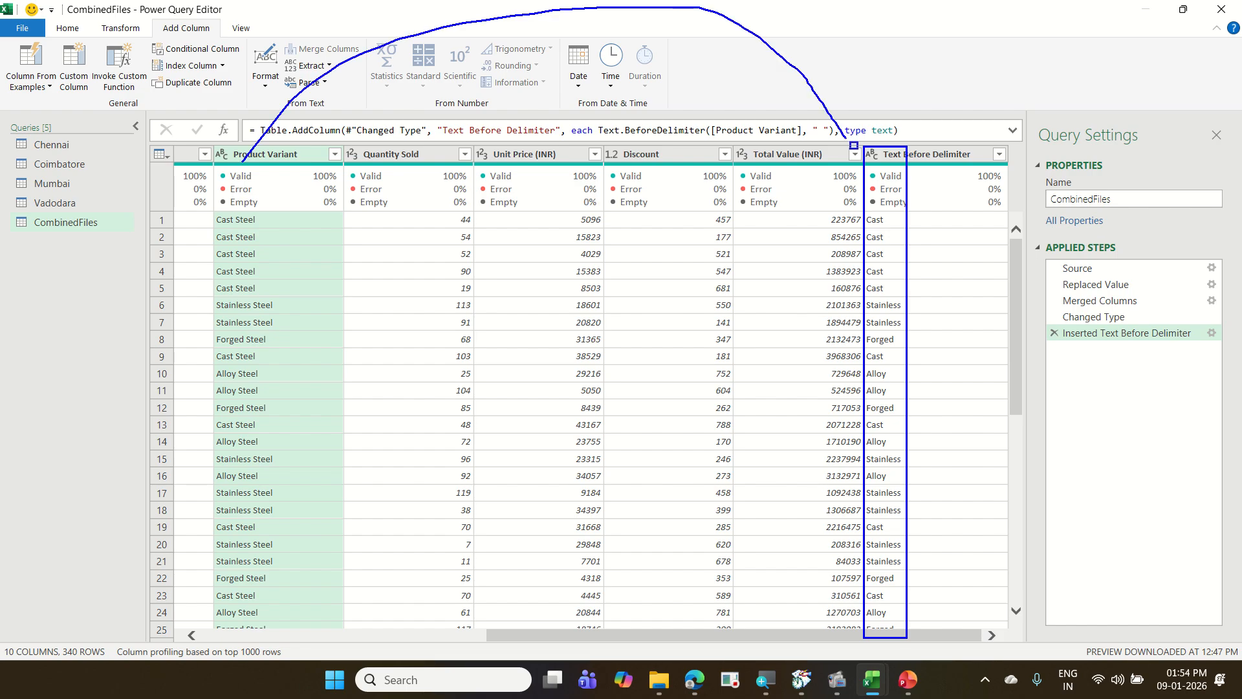
left_click_drag(854, 145, 1015, 177)
left_click_drag(970, 129, 1043, 88)
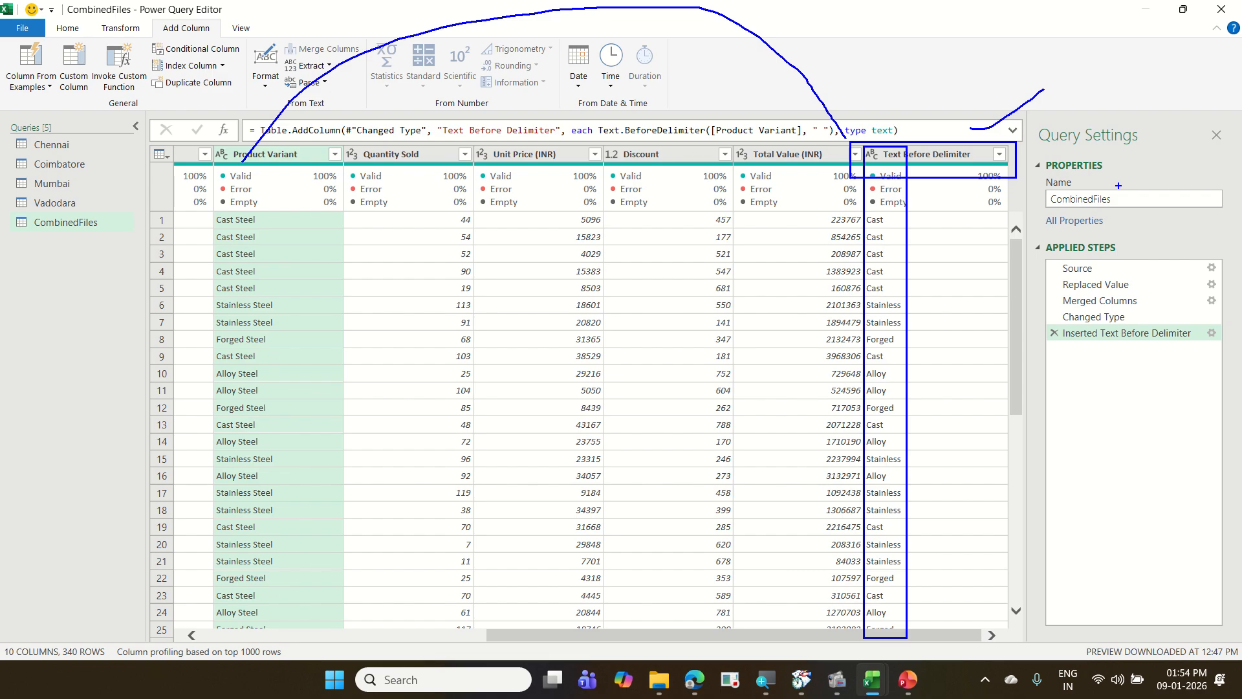
key("Escape")
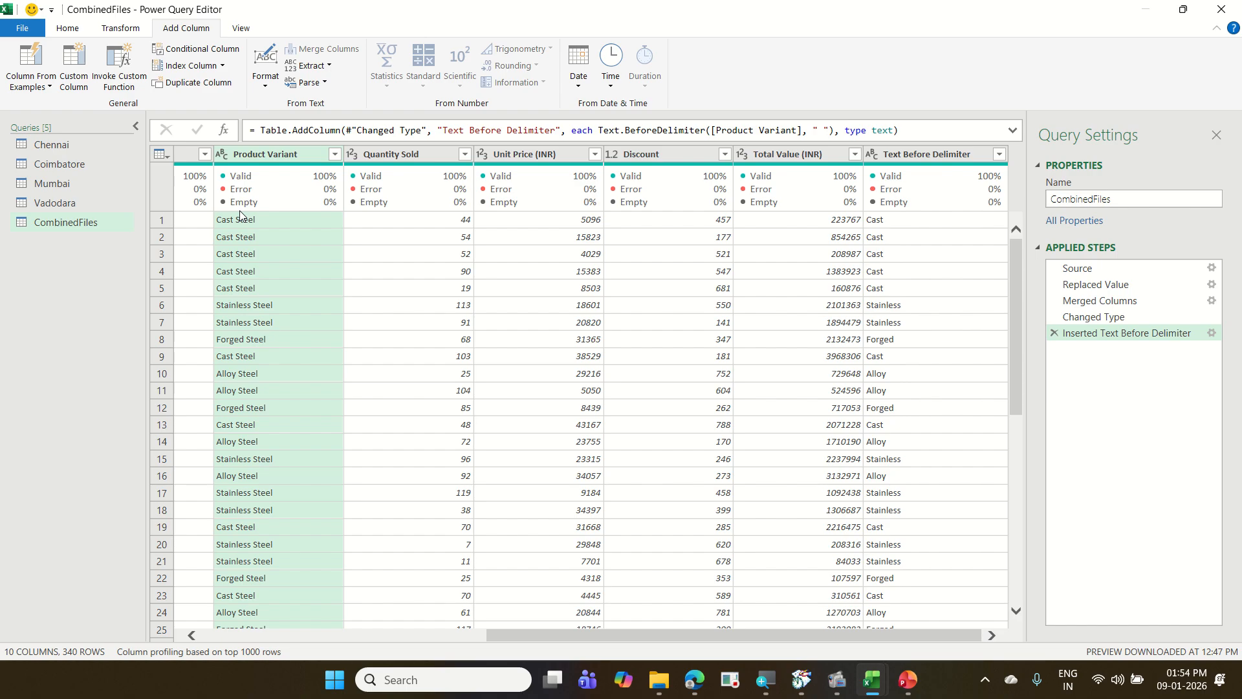
left_click(330, 64)
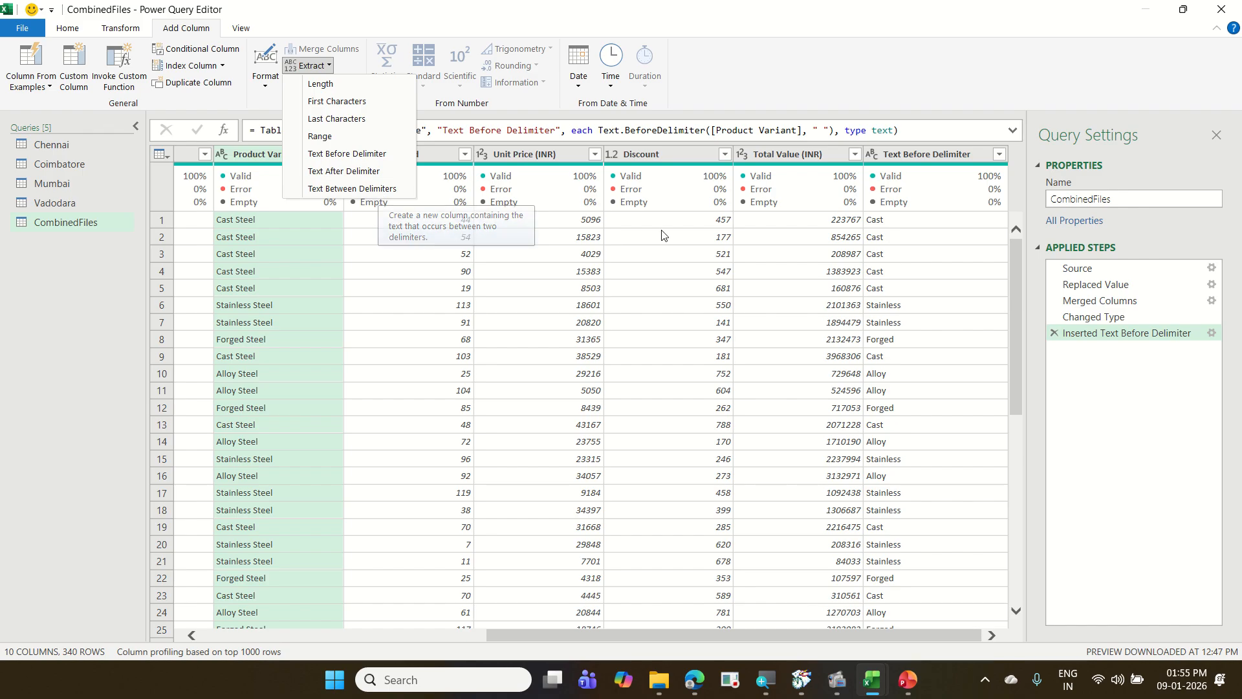
left_click(666, 631)
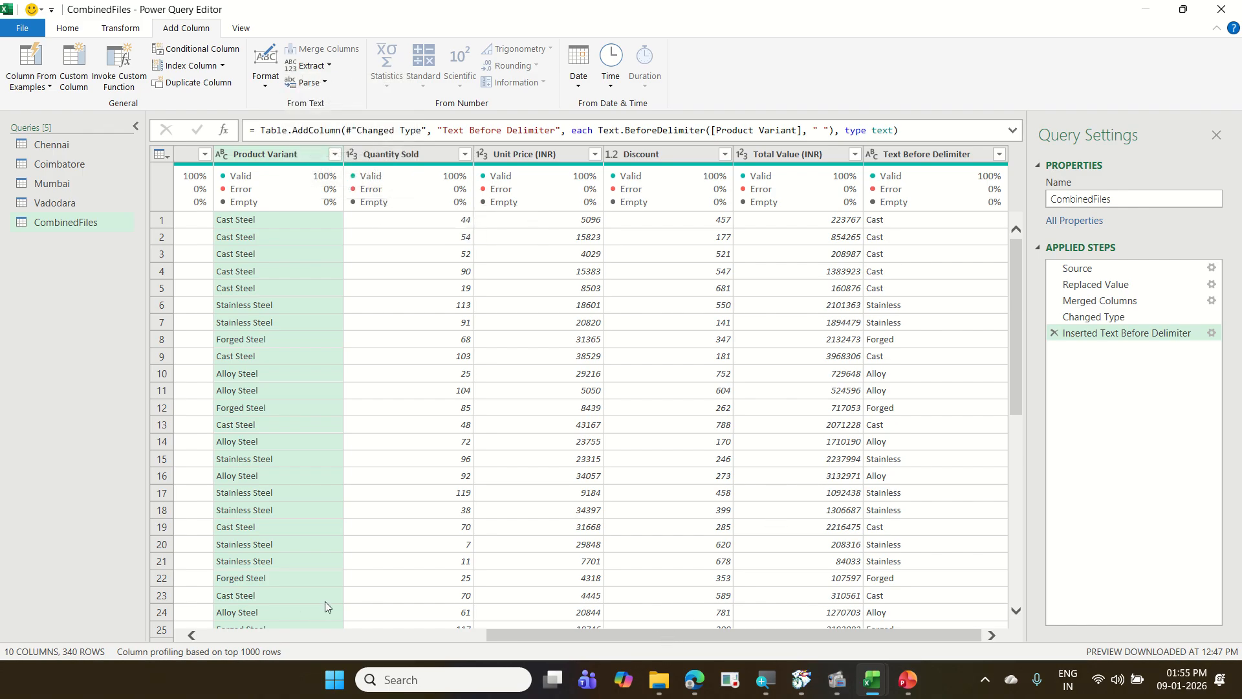
- Add a new column that extracts the text after the "." delimiter from the Sales Executive column
left_click_drag(498, 635, 212, 636)
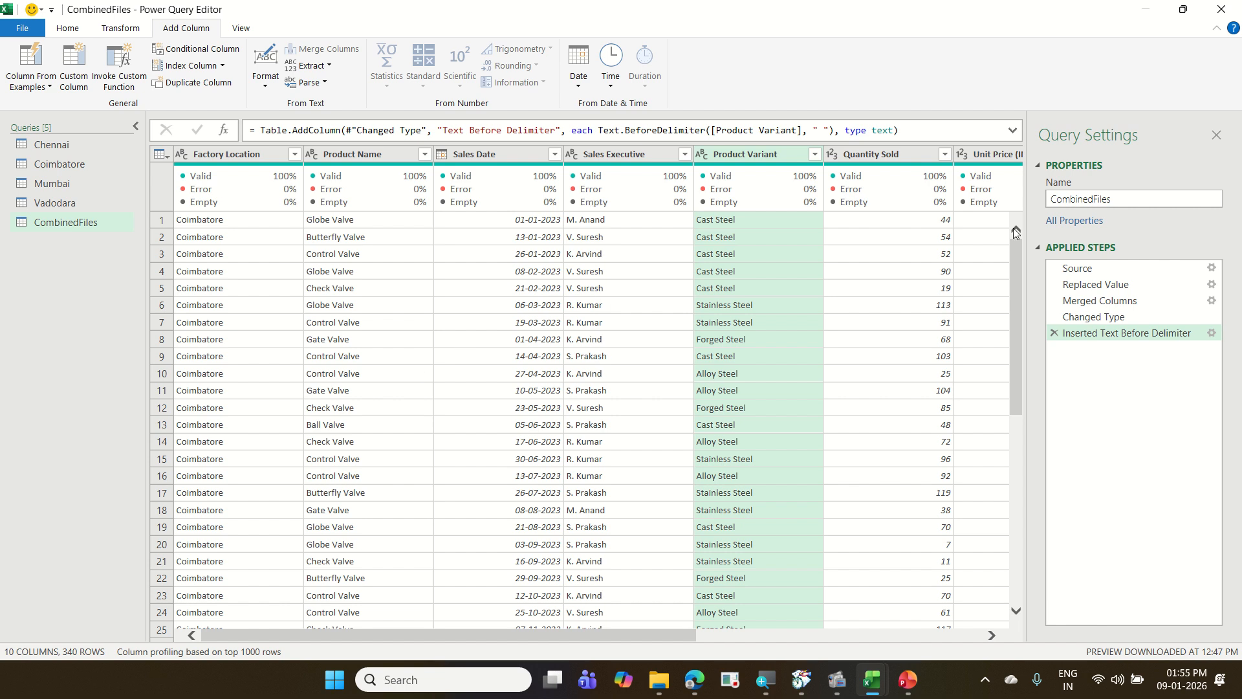
left_click(601, 155)
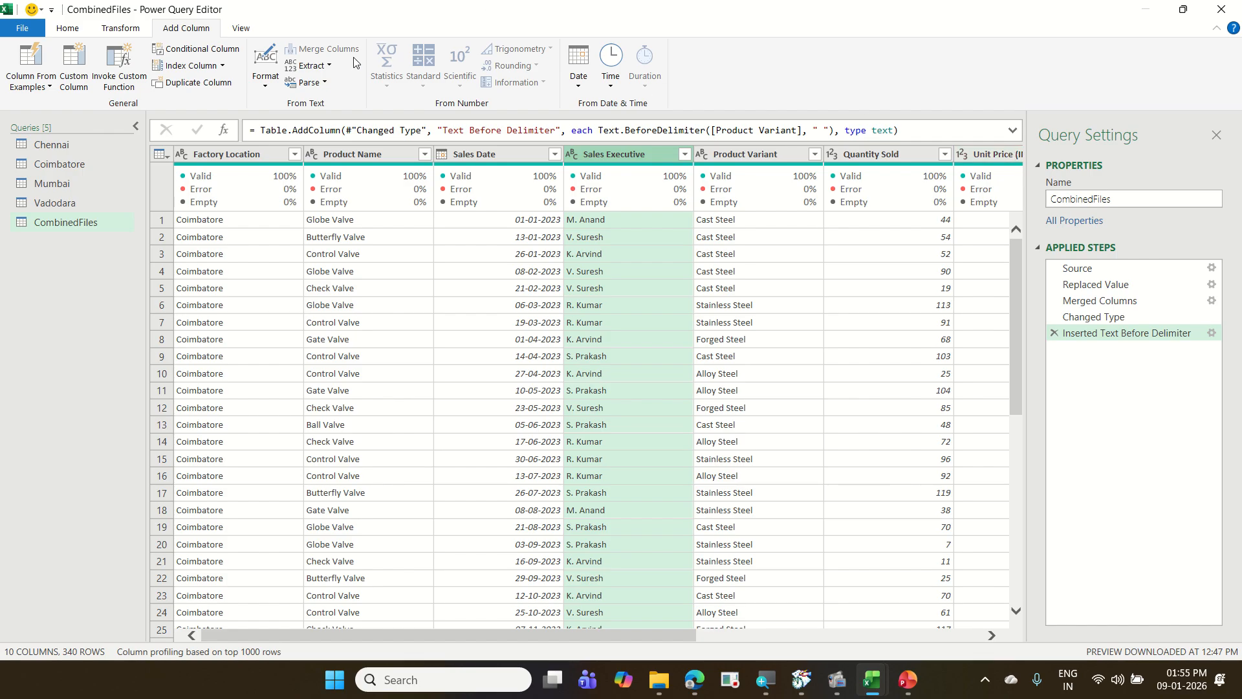
left_click(331, 66)
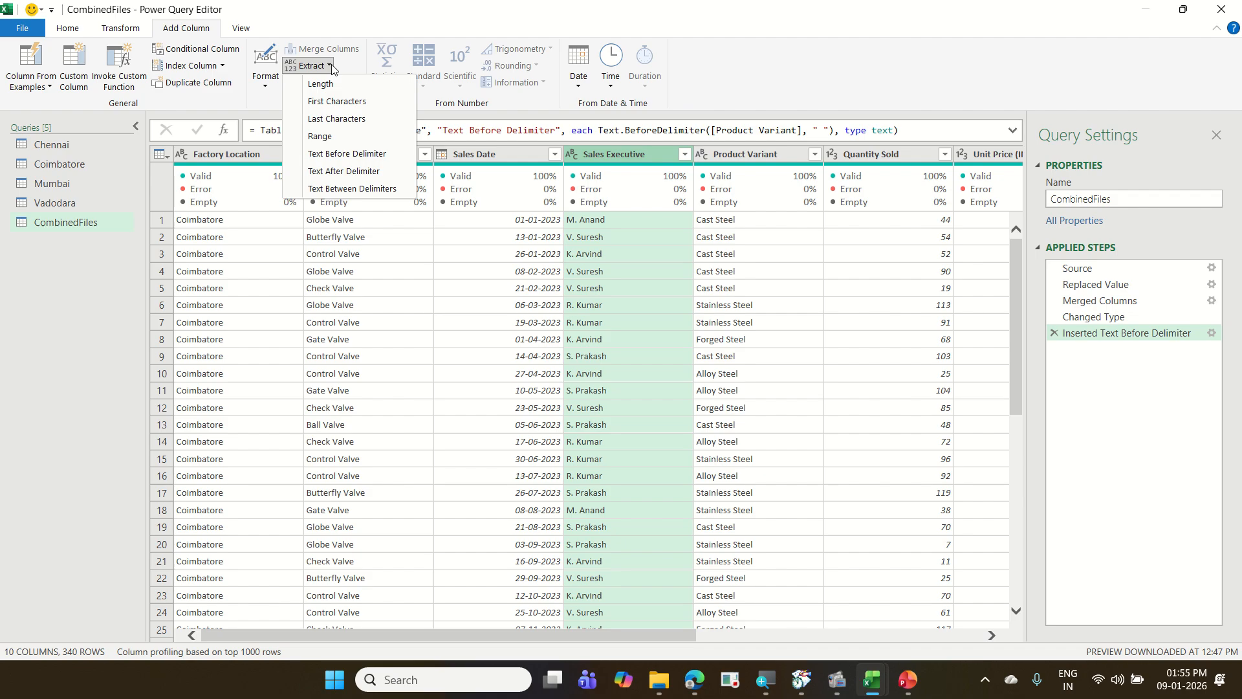
left_click(364, 172)
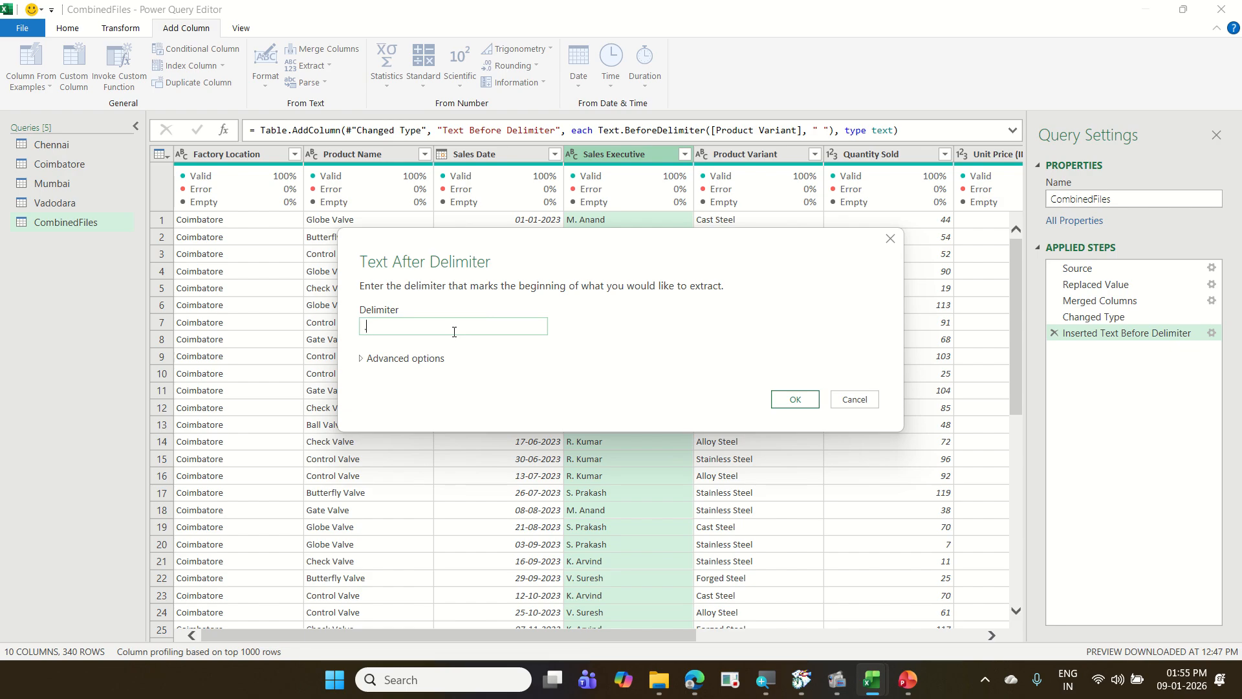
left_click(801, 400)
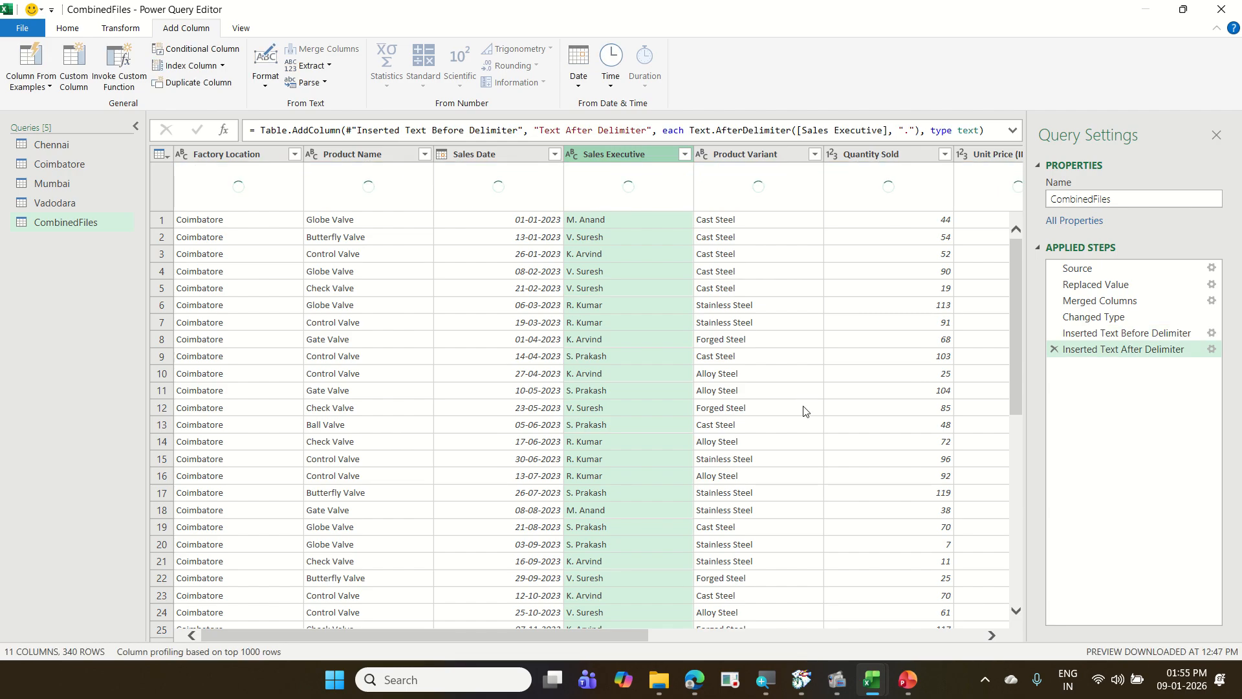
left_click_drag(635, 638, 969, 638)
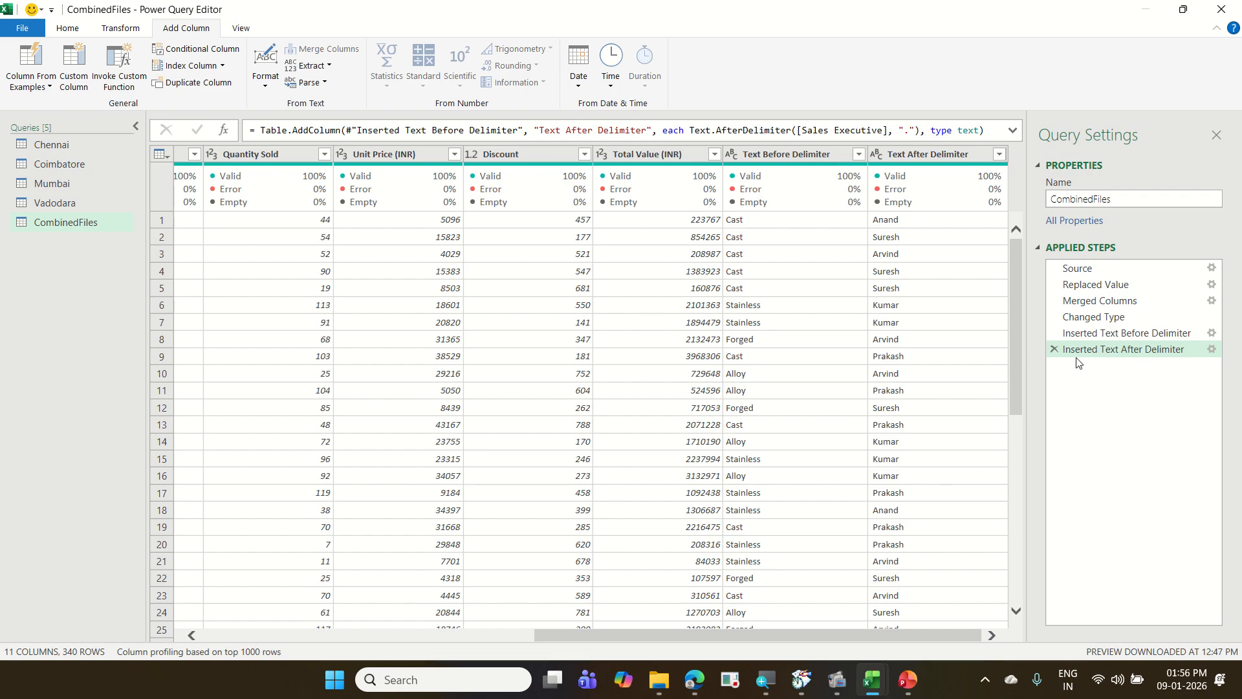
- Delete the Inserted Text After Delimiter step from the CombinedFiles query
left_click(1054, 349)
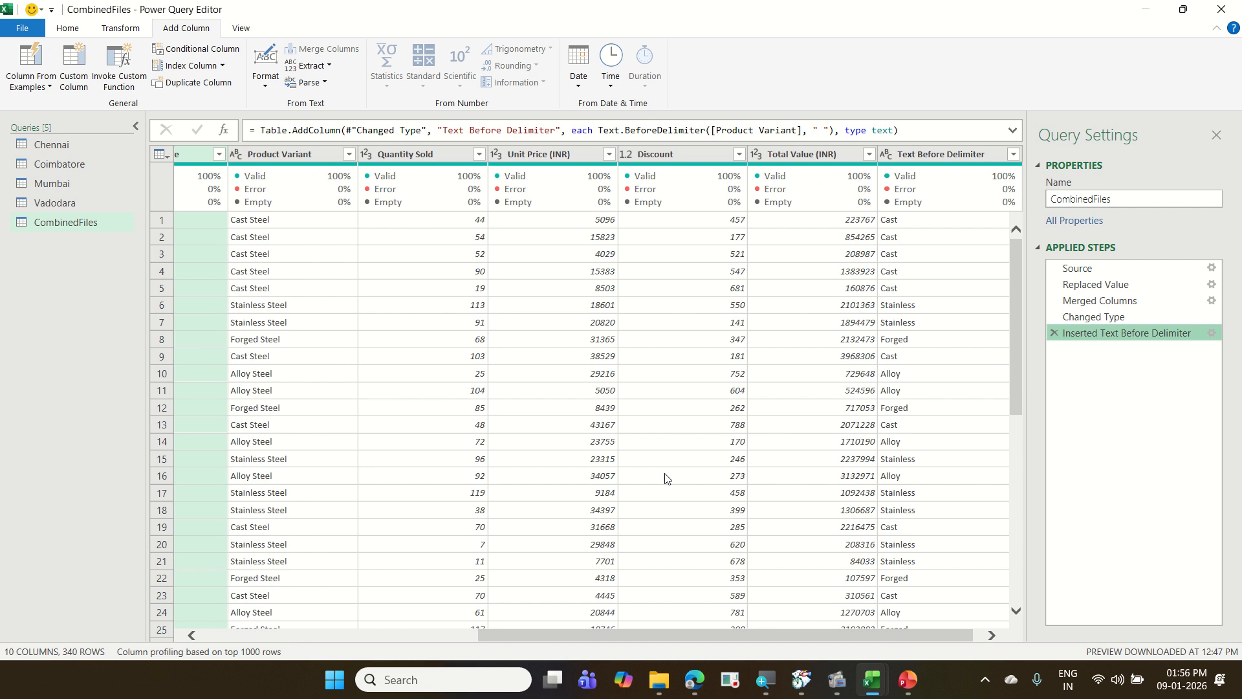
left_click_drag(587, 631, 310, 633)
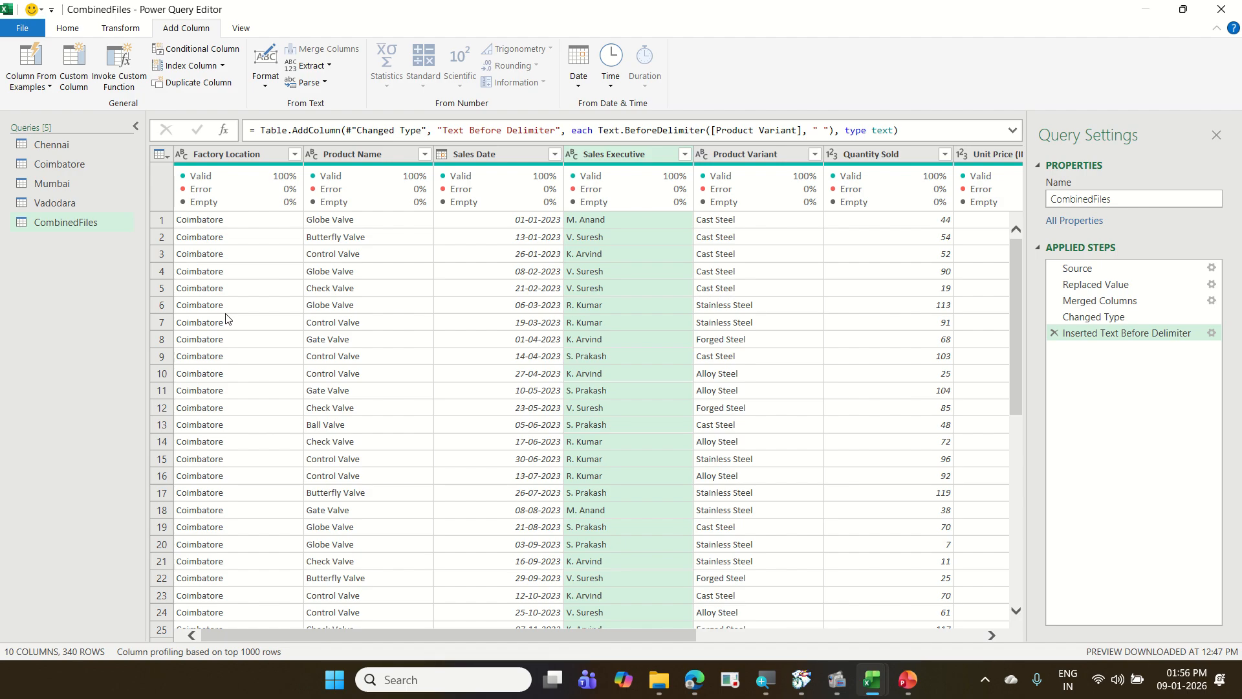
- Try splitting the Sales Executive column at each occurrence of the "." delimiter, and delete the resulting split and type-change steps
left_click(143, 31)
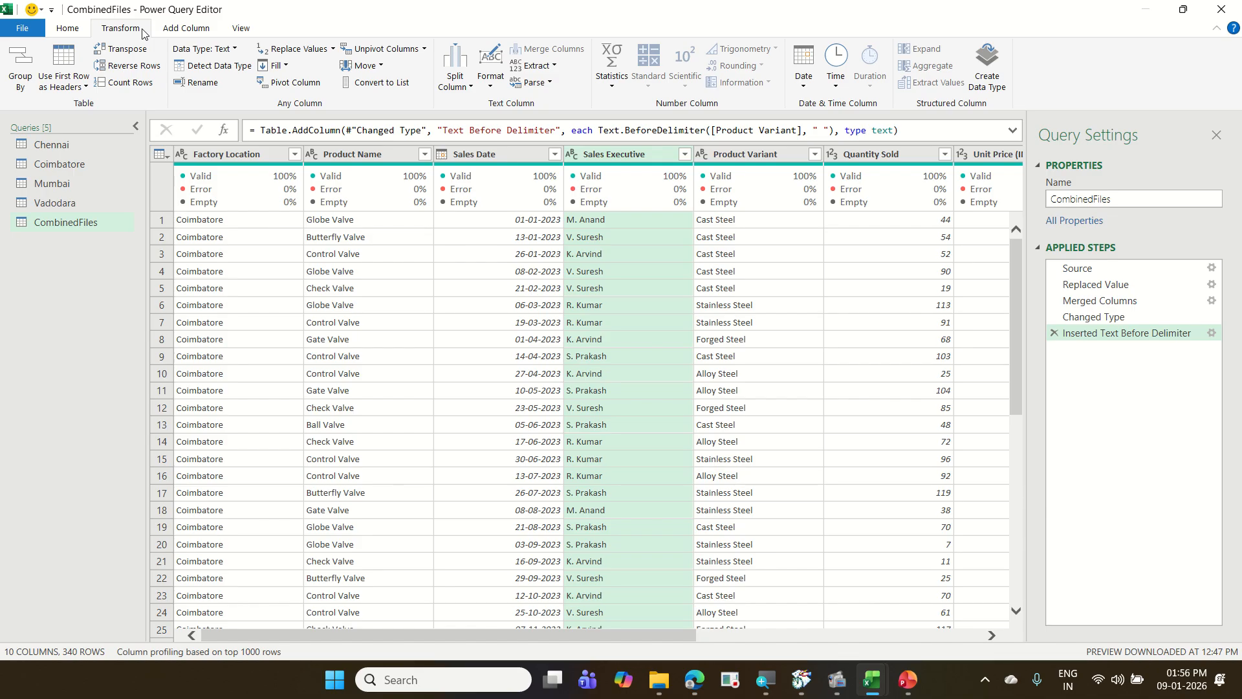
left_click(460, 89)
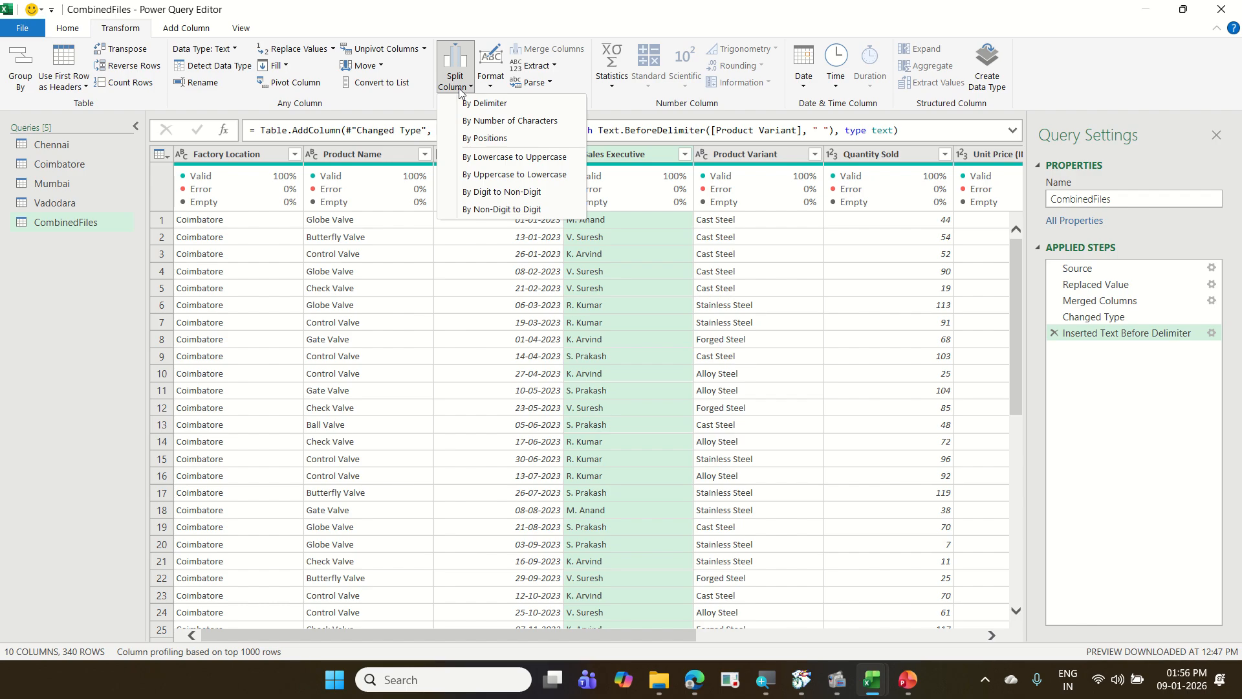
left_click(473, 102)
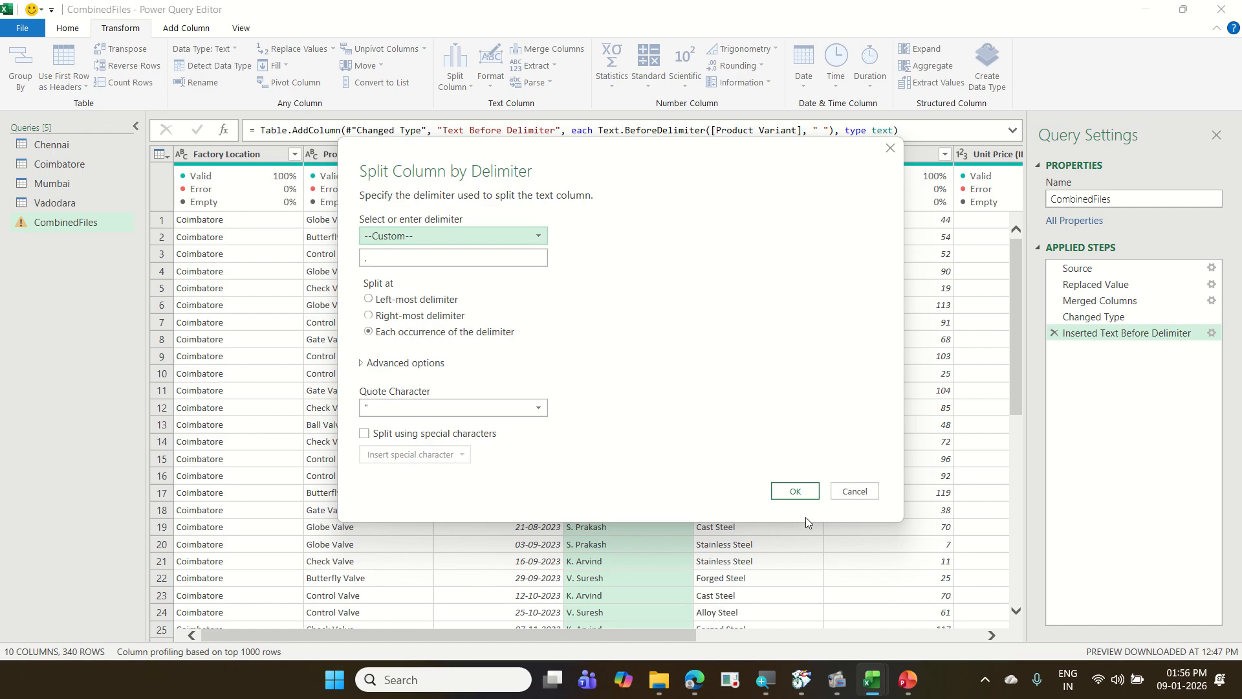
left_click(804, 495)
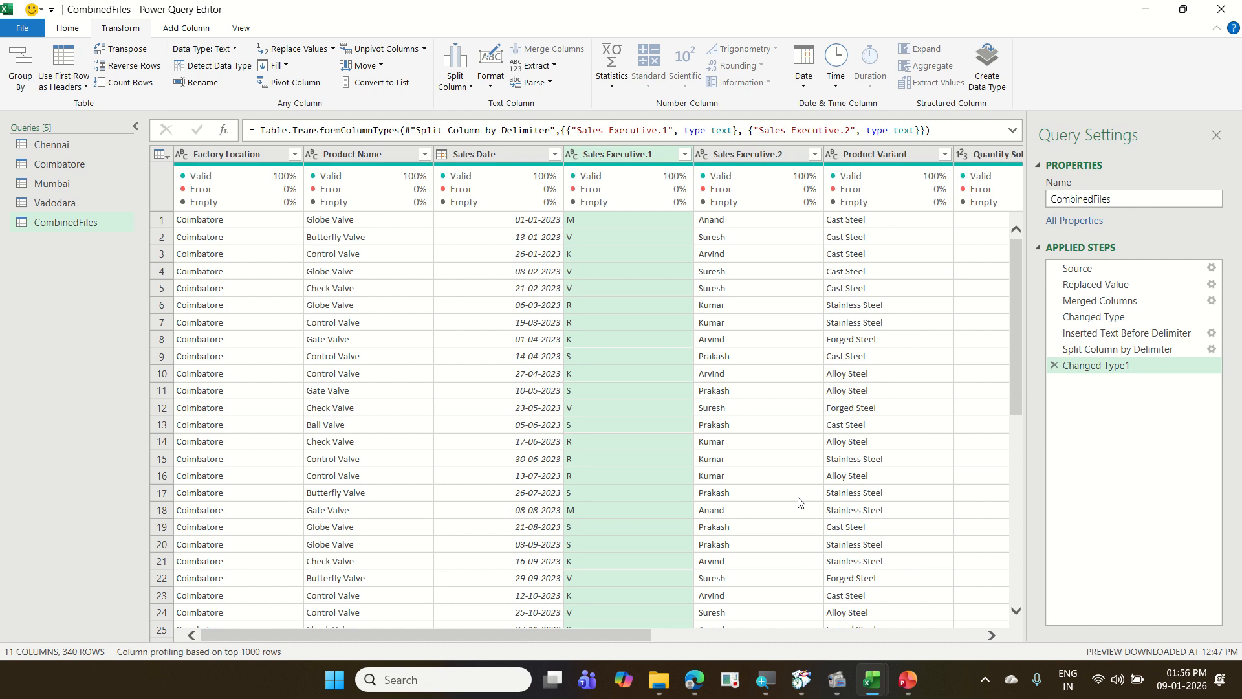
left_click(1053, 365)
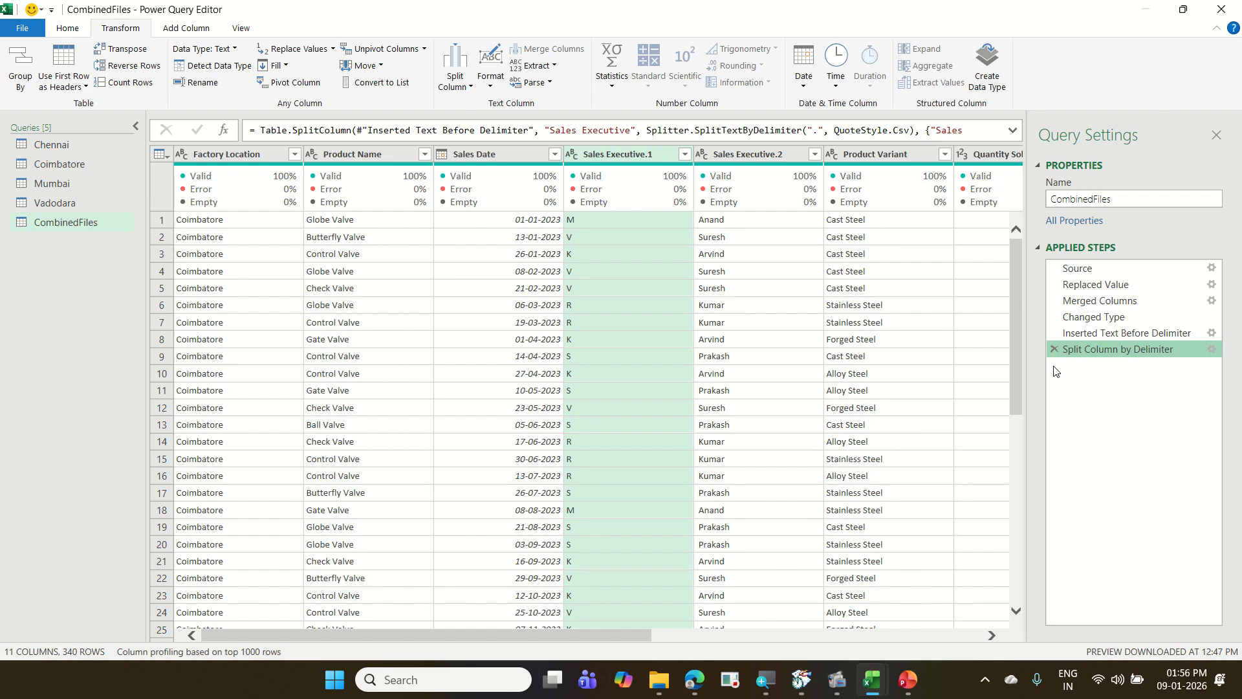
left_click(1053, 349)
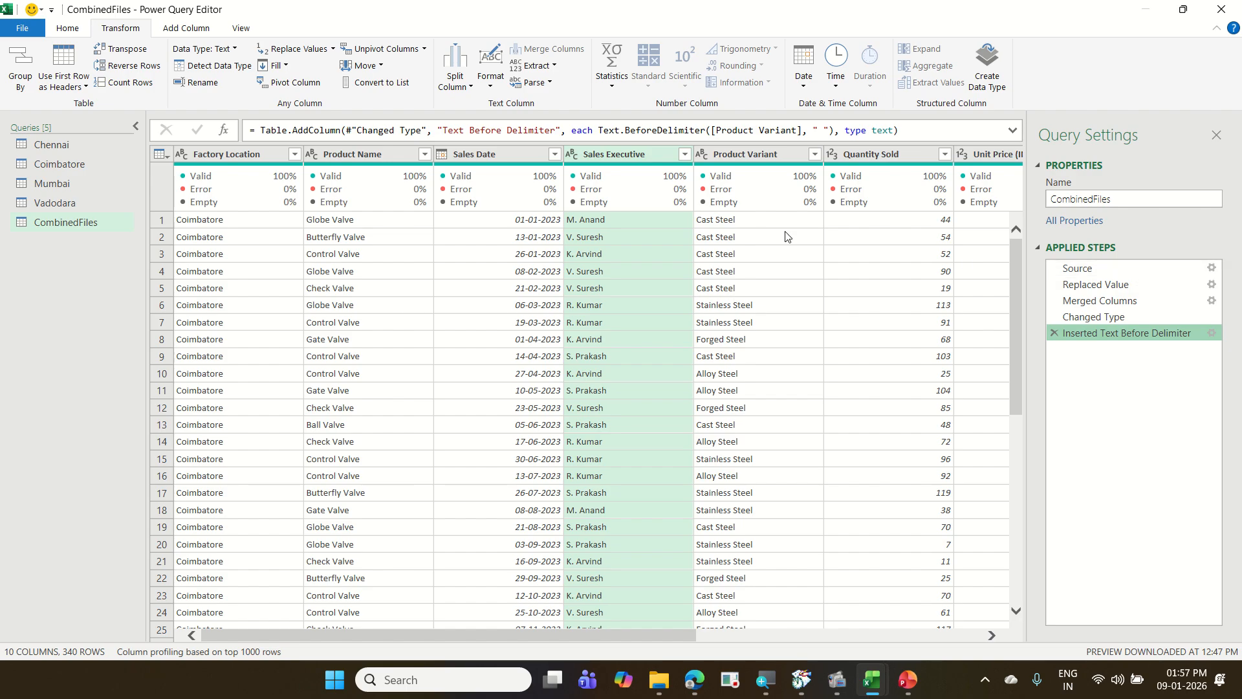
left_click(632, 157)
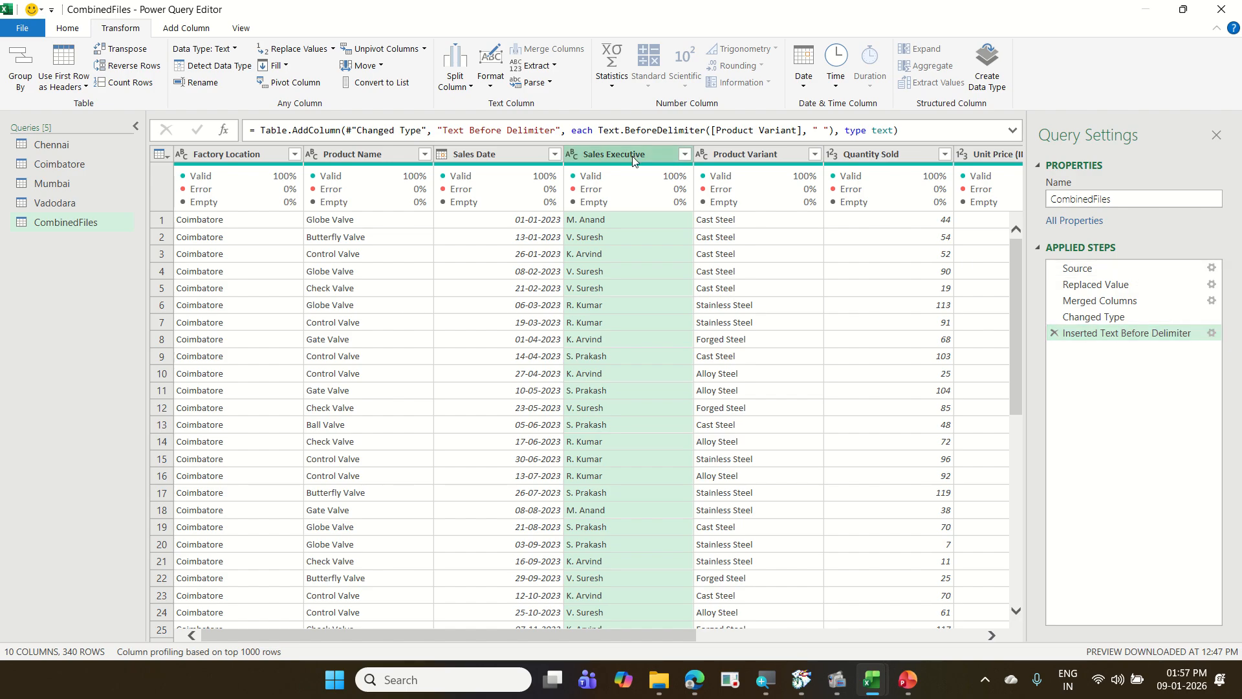
left_click(176, 31)
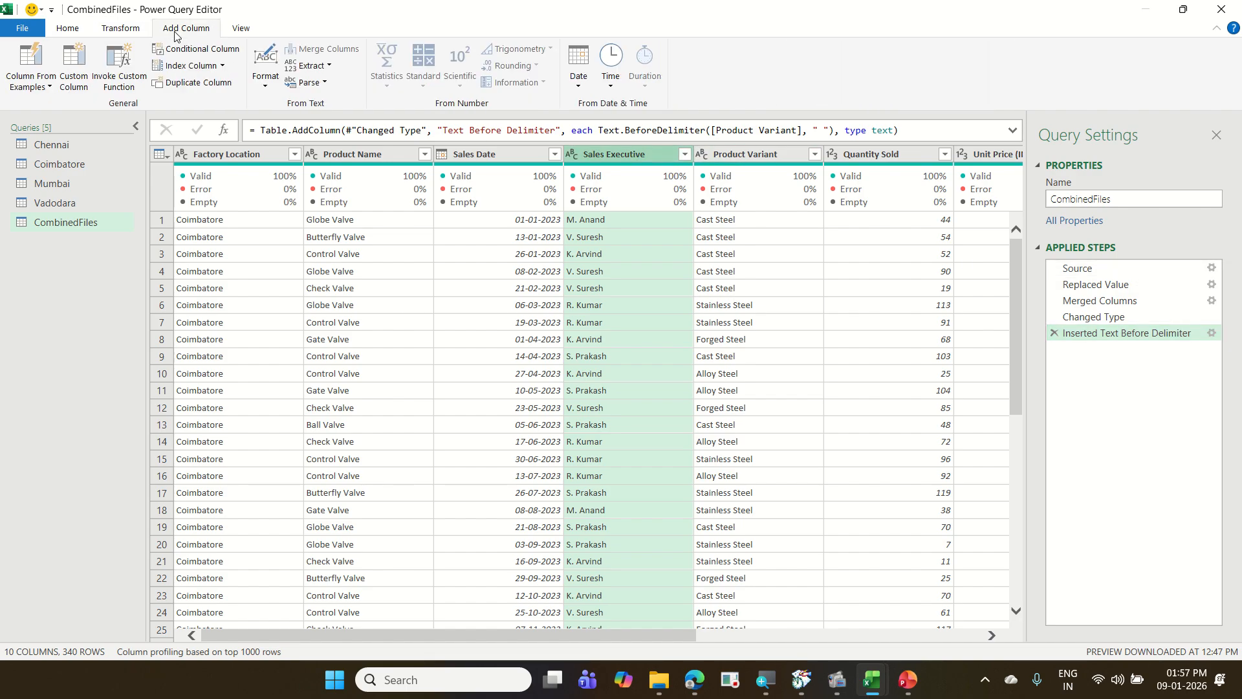
left_click(134, 34)
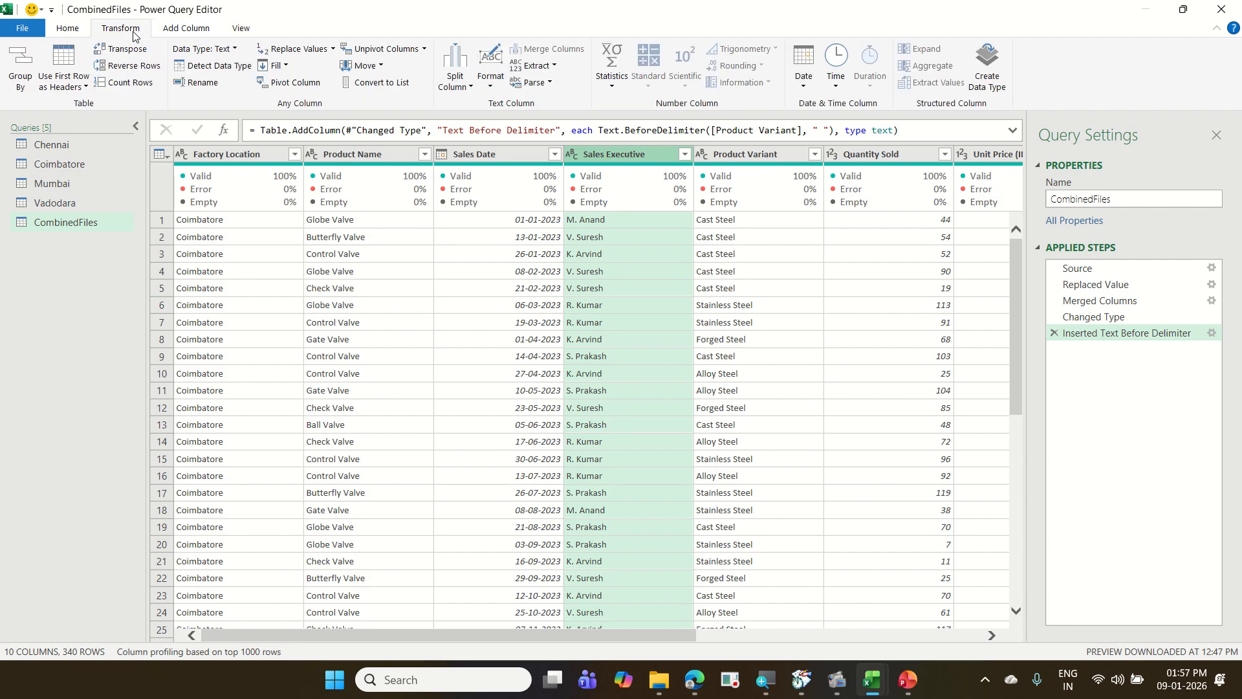
left_click(550, 67)
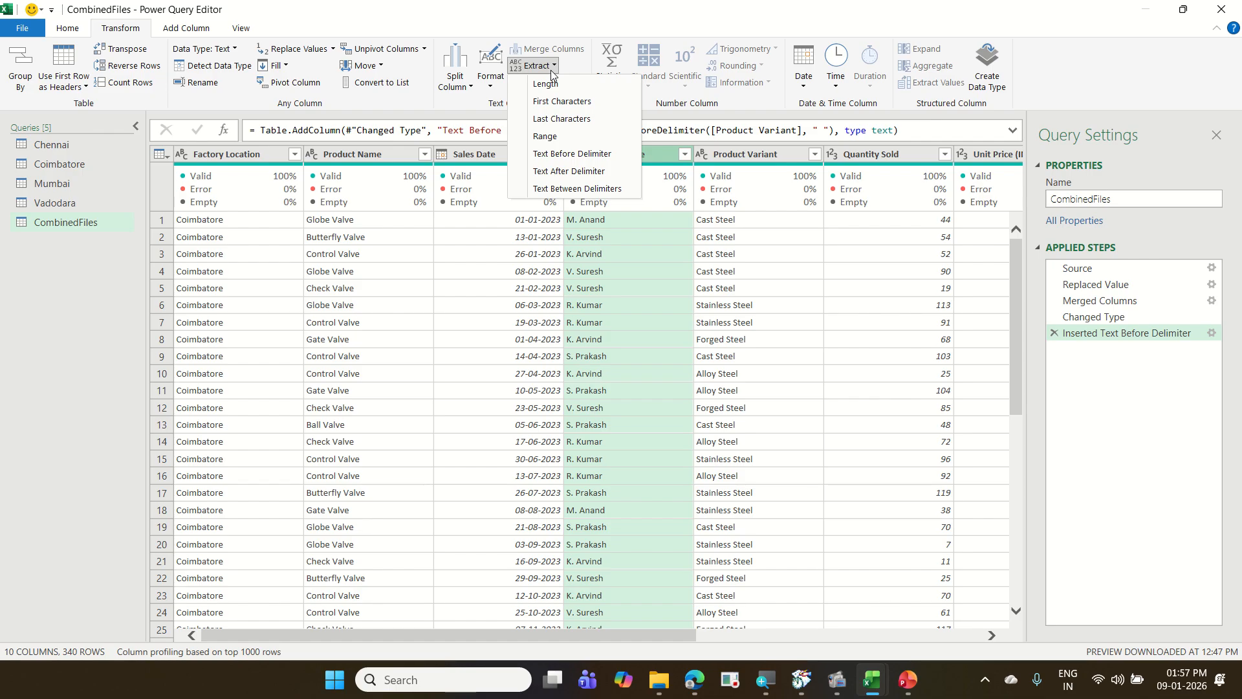
left_click(134, 30)
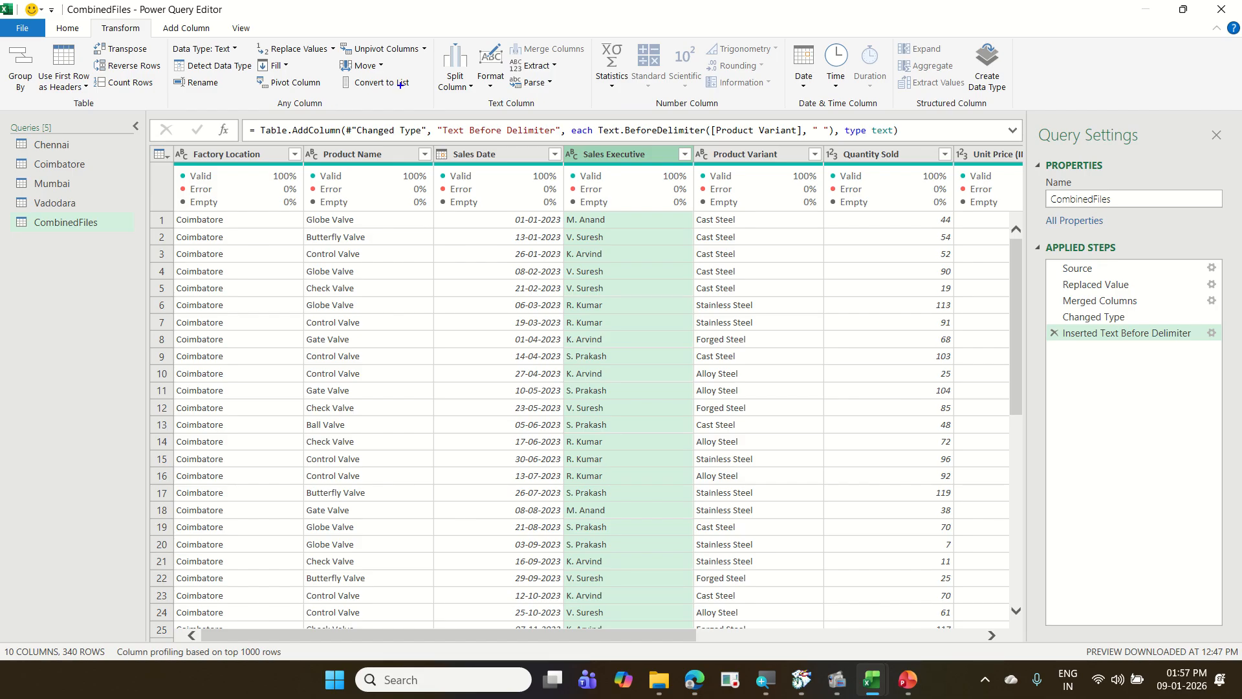
mouse_move(421, 48)
left_mouse_down()
mouse_move(450, 60)
mouse_move(480, 108)
left_mouse_up()
left_click_drag(95, 13, 141, 42)
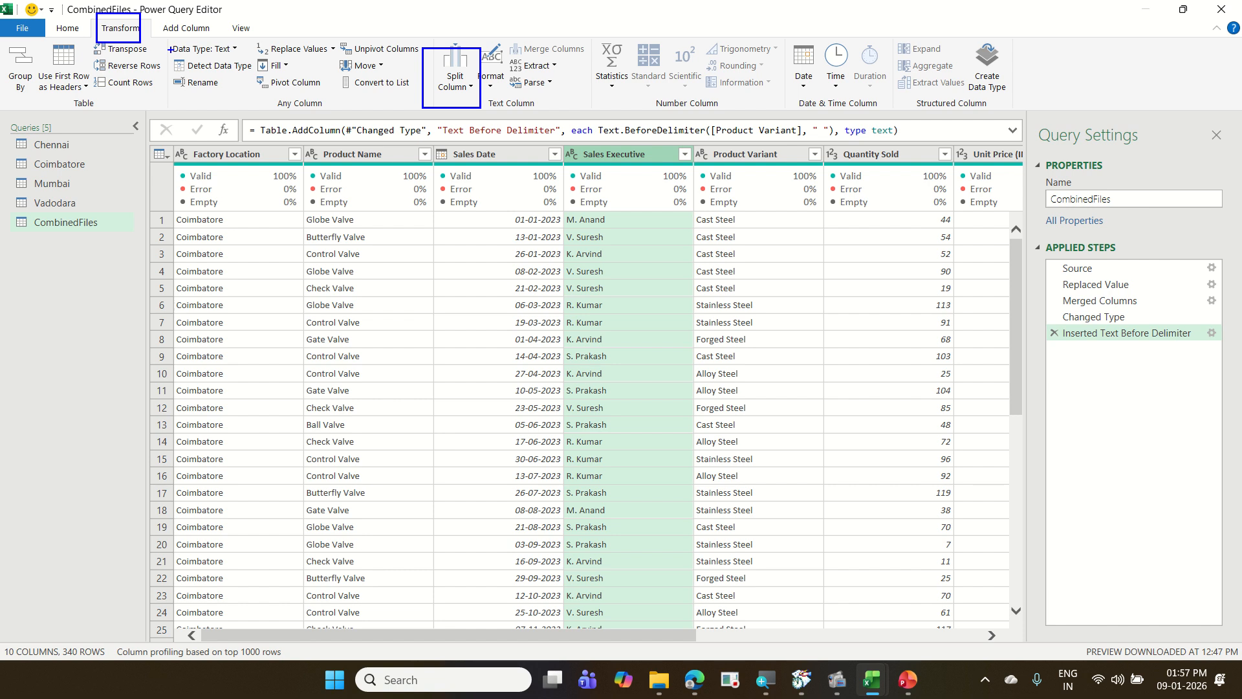
left_click_drag(419, 97, 166, 23)
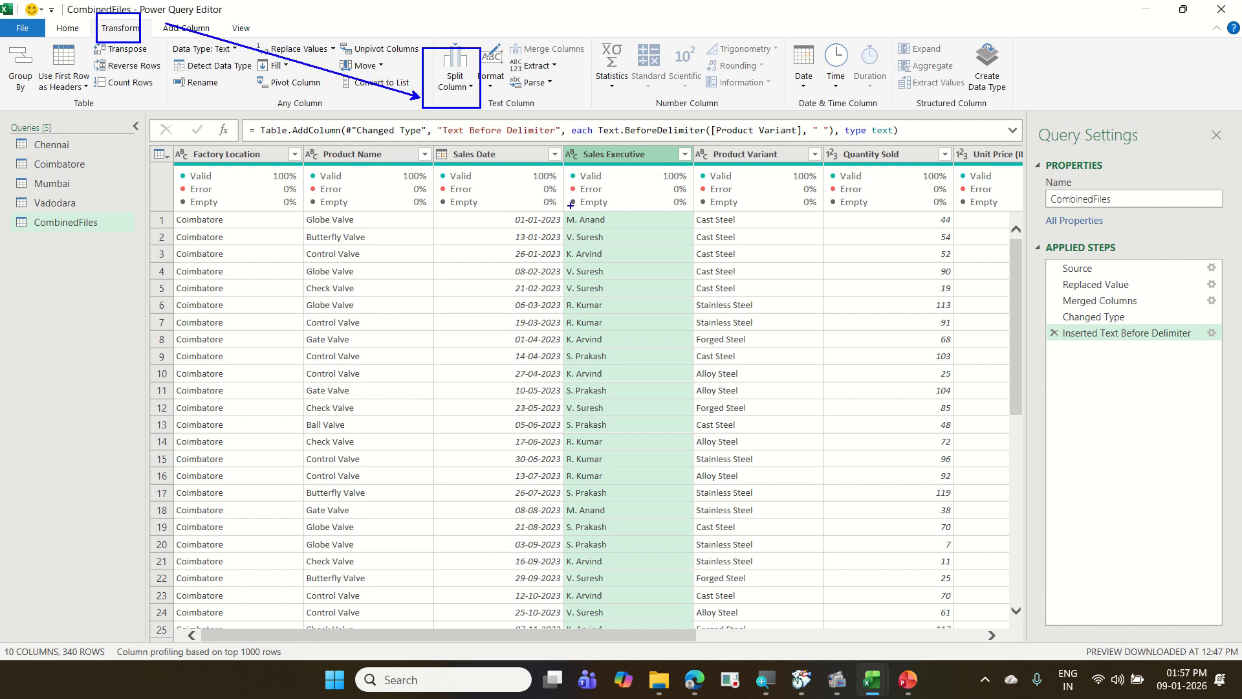
mouse_move(583, 174)
left_mouse_down()
mouse_move(555, 152)
mouse_move(524, 167)
mouse_move(651, 171)
left_mouse_up()
key("Escape")
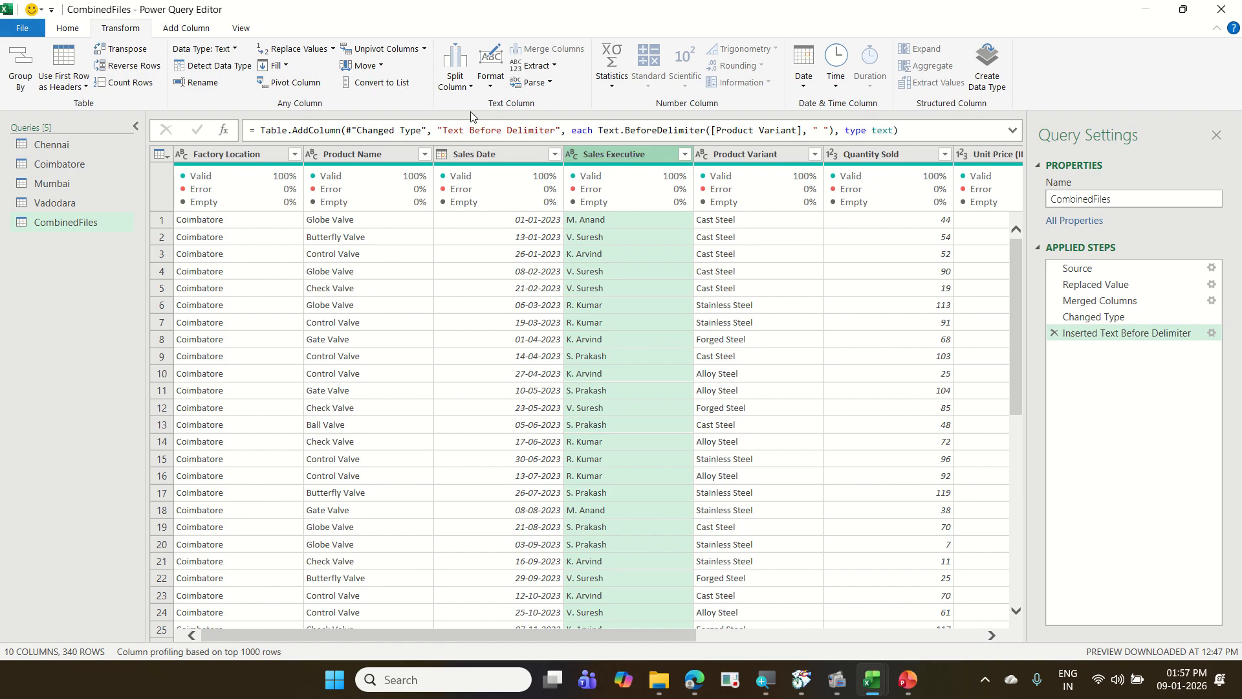
- Split the Sales Executive column at each occurrence of the custom "." delimiter
left_click(454, 79)
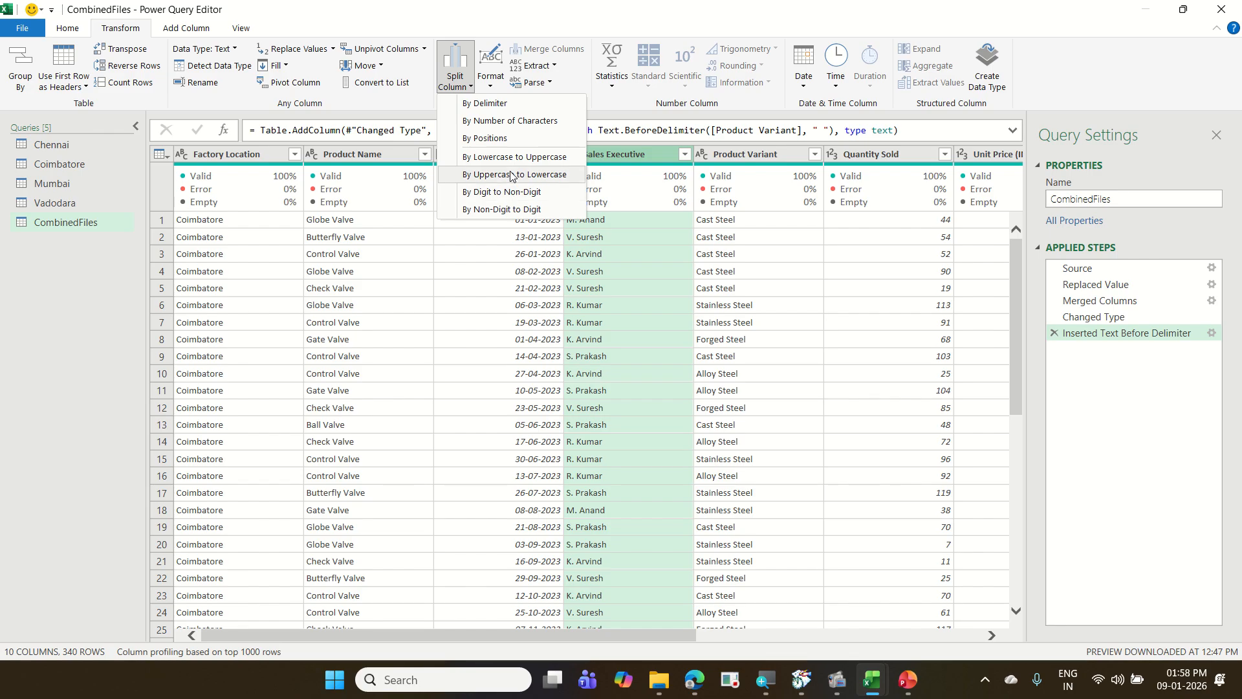
left_click(504, 109)
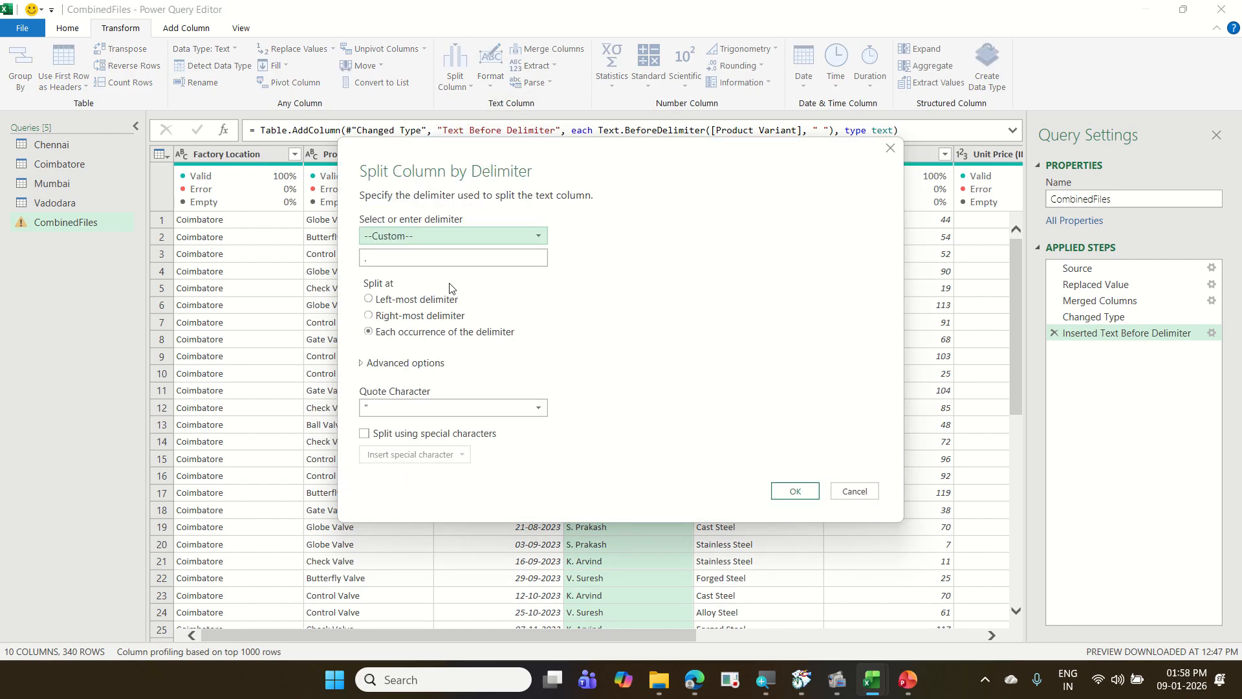
left_click(401, 258)
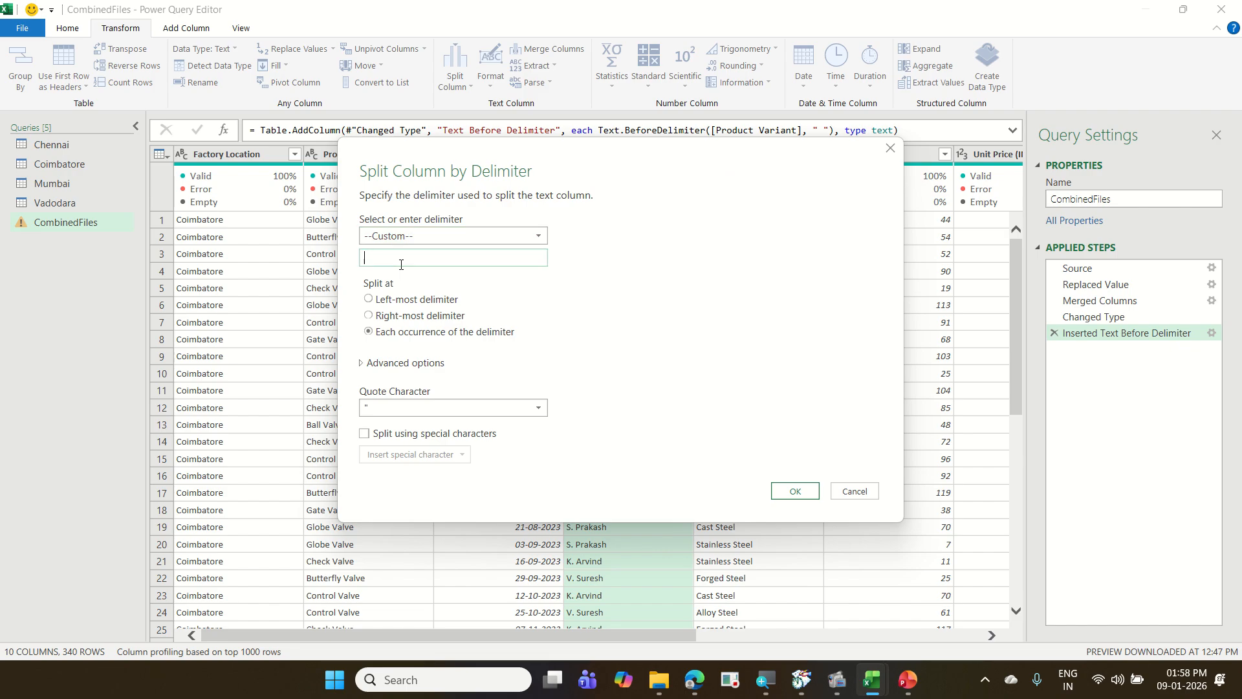
type(",")
left_click(406, 237)
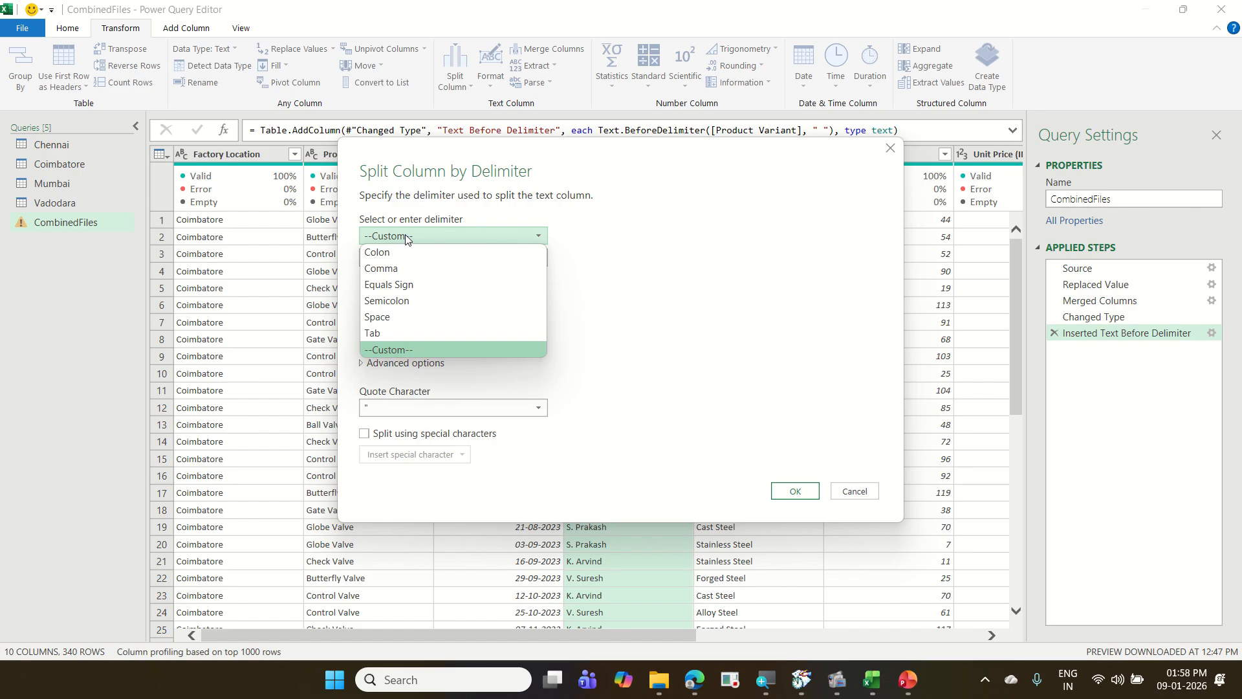
left_click(425, 351)
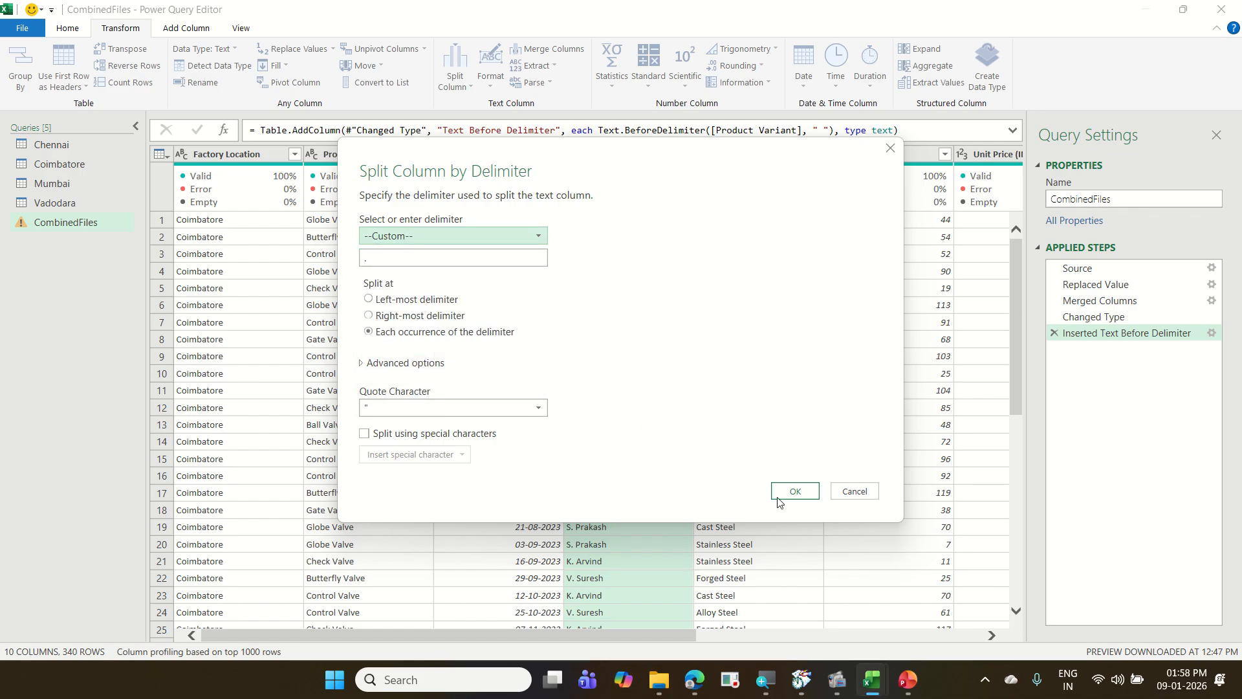
left_click(816, 501)
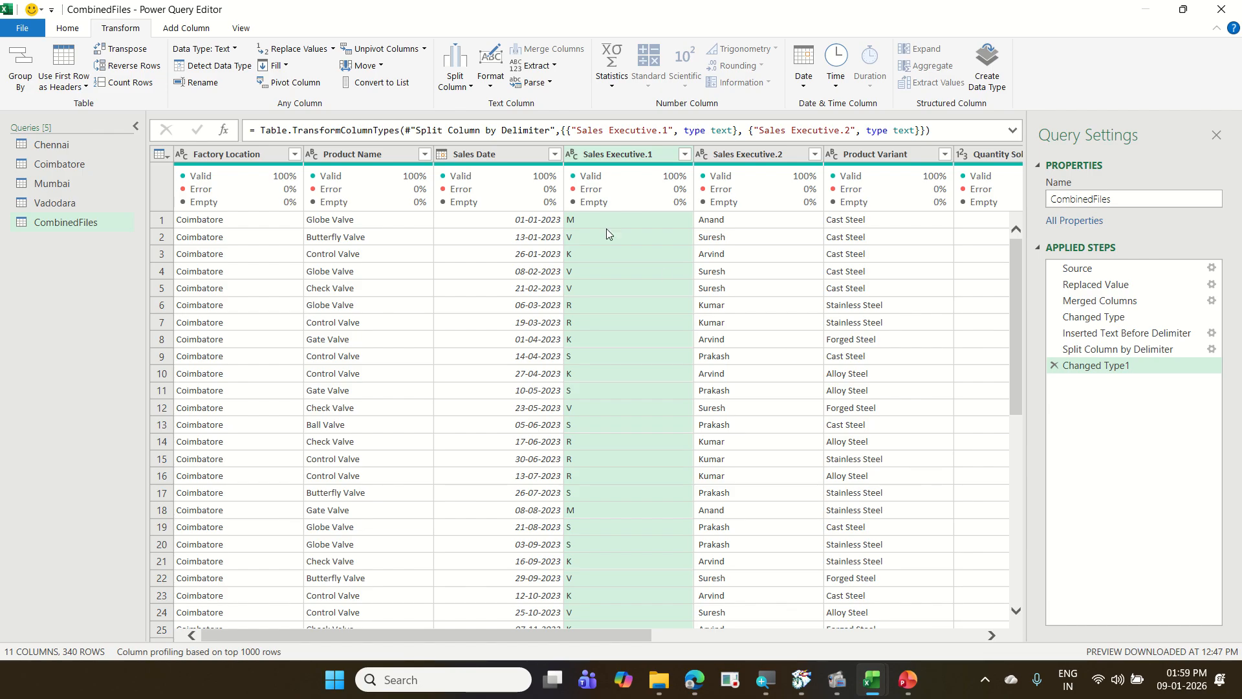
- Rename the Sales Executive.1 column as Intial
double_click(638, 153)
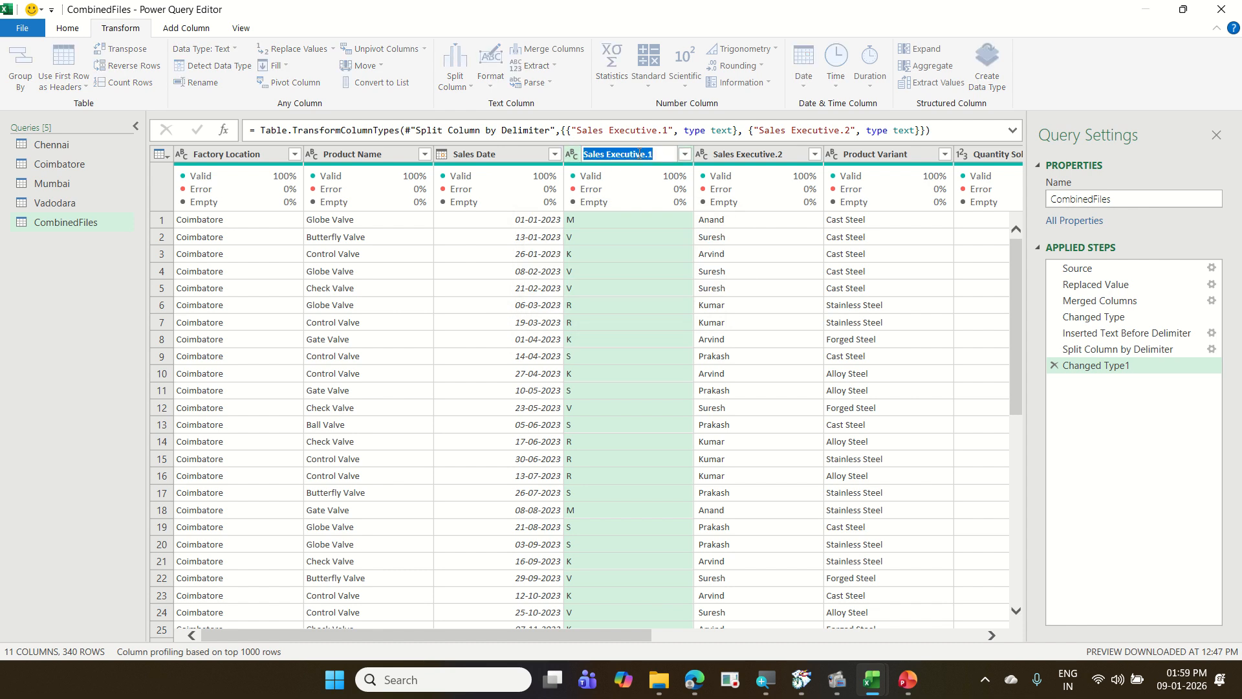
type("Intial")
key("Return")
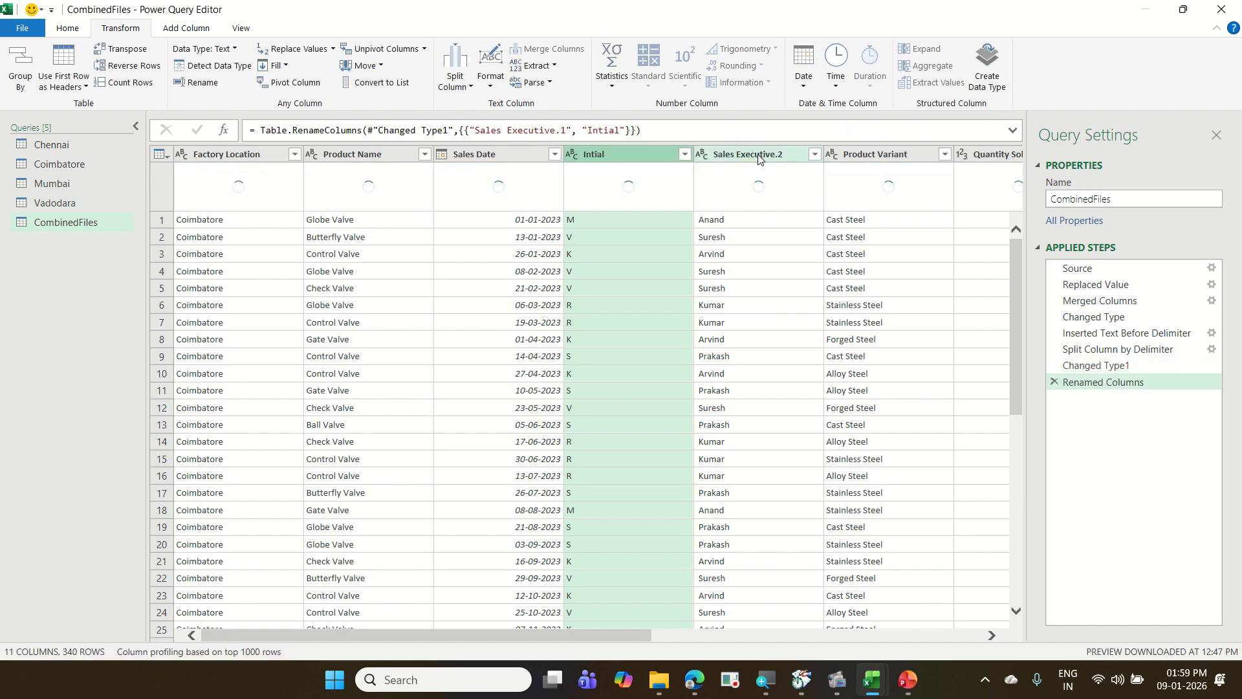
- Rename the Sales Executive.2 column as Sales Executive
left_click(770, 155)
double_click(770, 155)
left_click(787, 156)
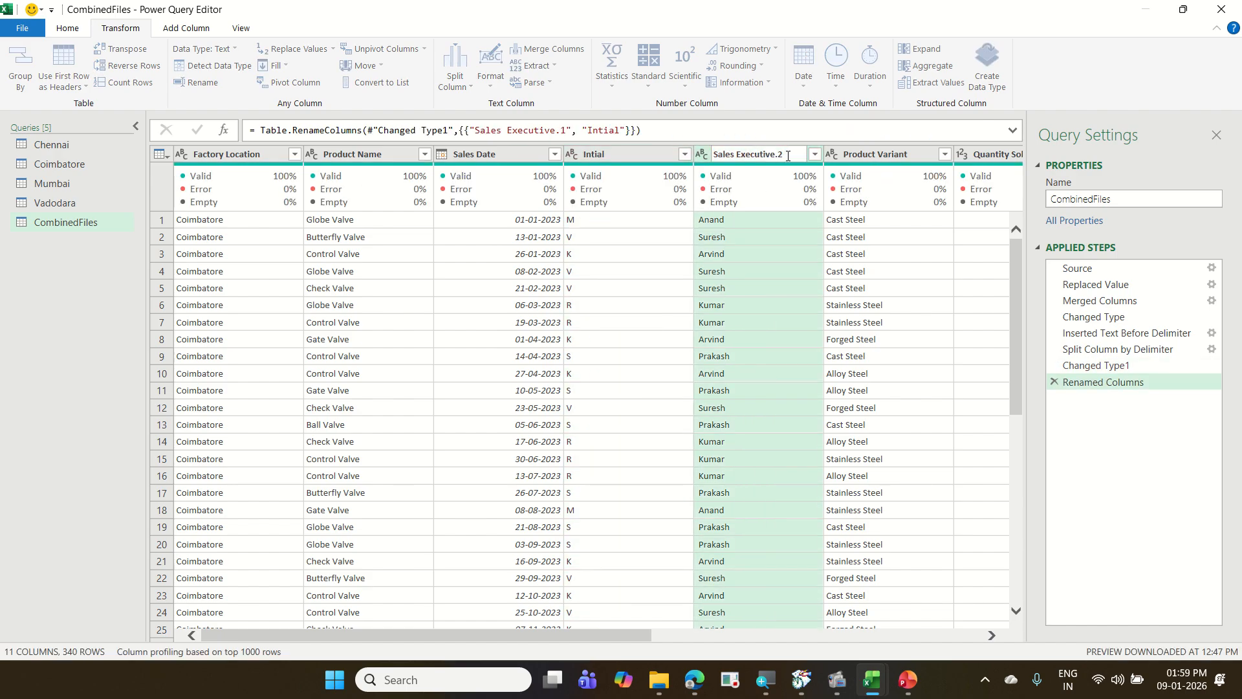
key("BackSpace")
key("BackSpace")
key("BackSpace")
key("Return")
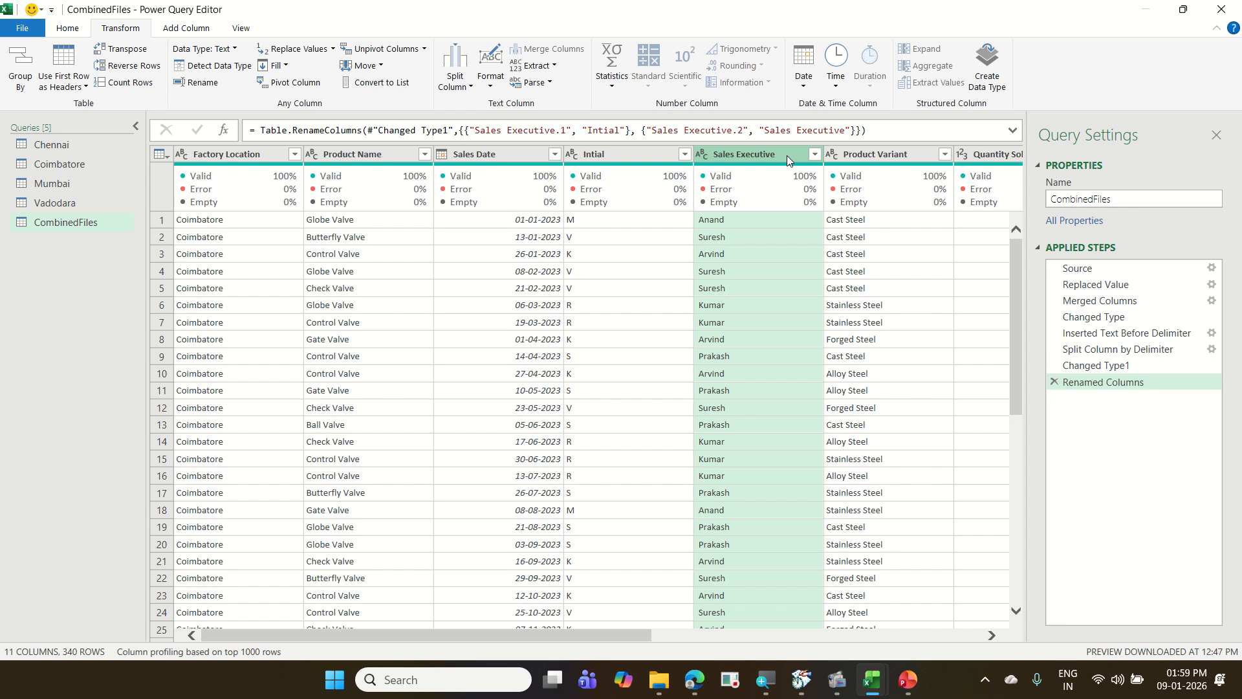
- Close the Power Query Editor keeping the changes, and close the 09 TransactionSummary with PQ workbook, saving it
left_click(1211, 13)
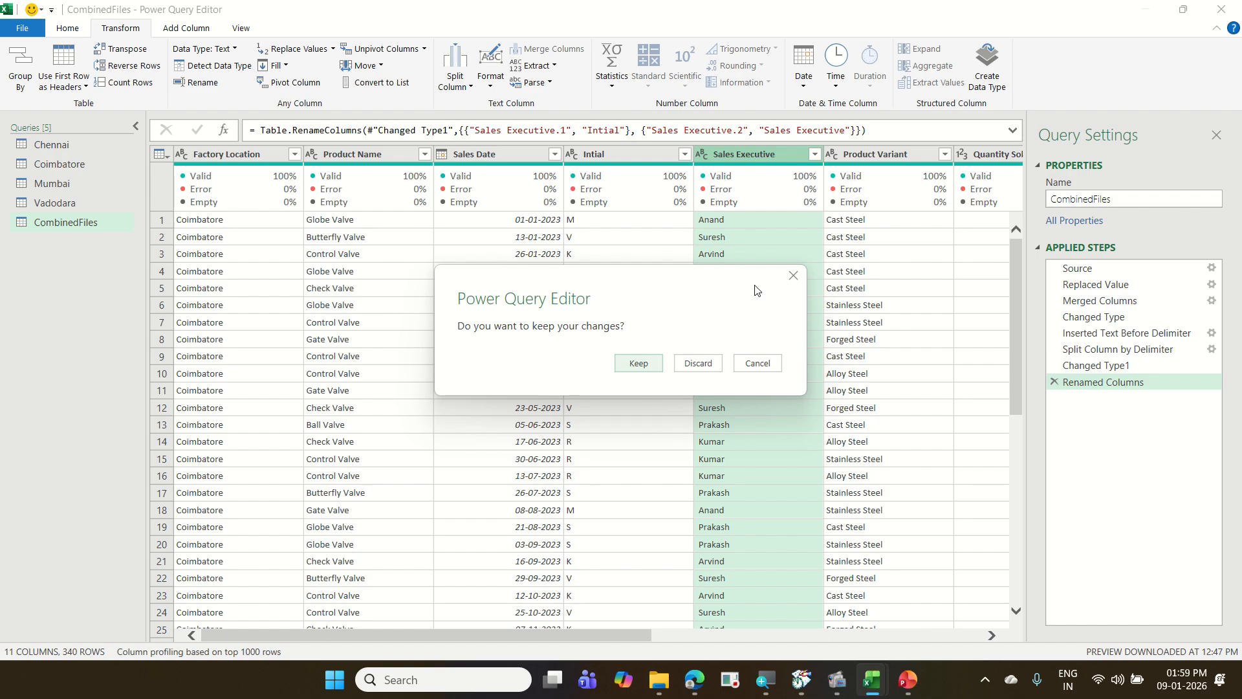
left_click(652, 368)
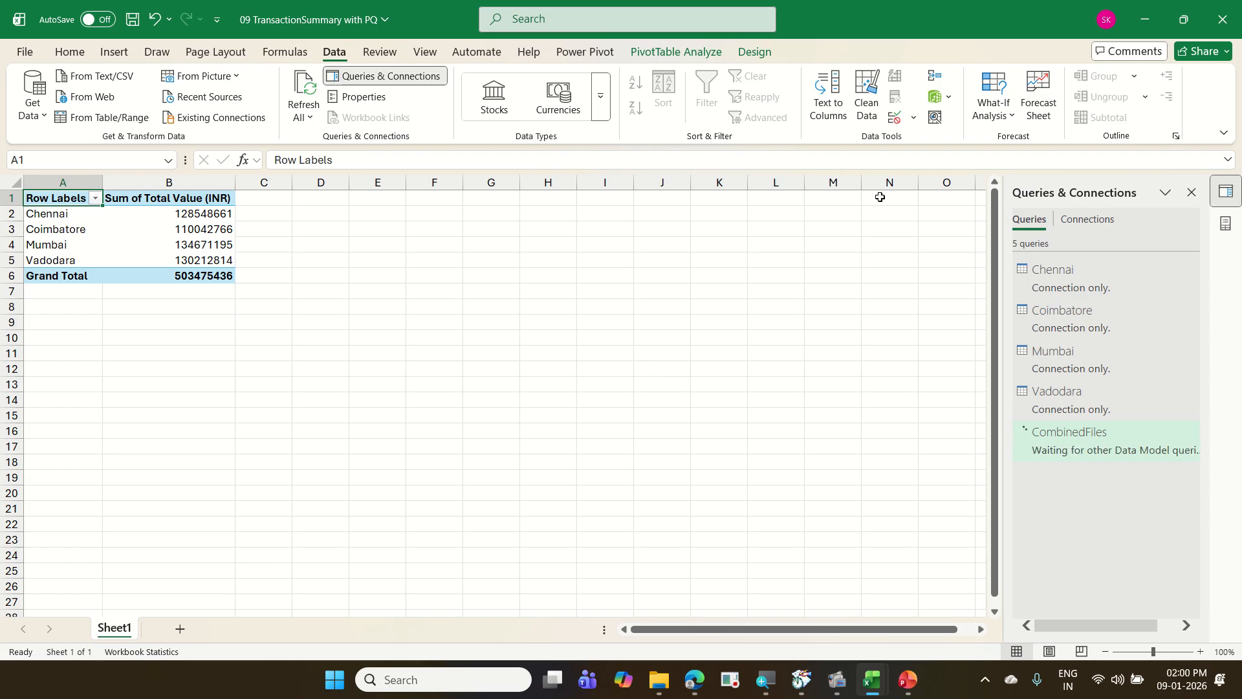
left_click(1206, 31)
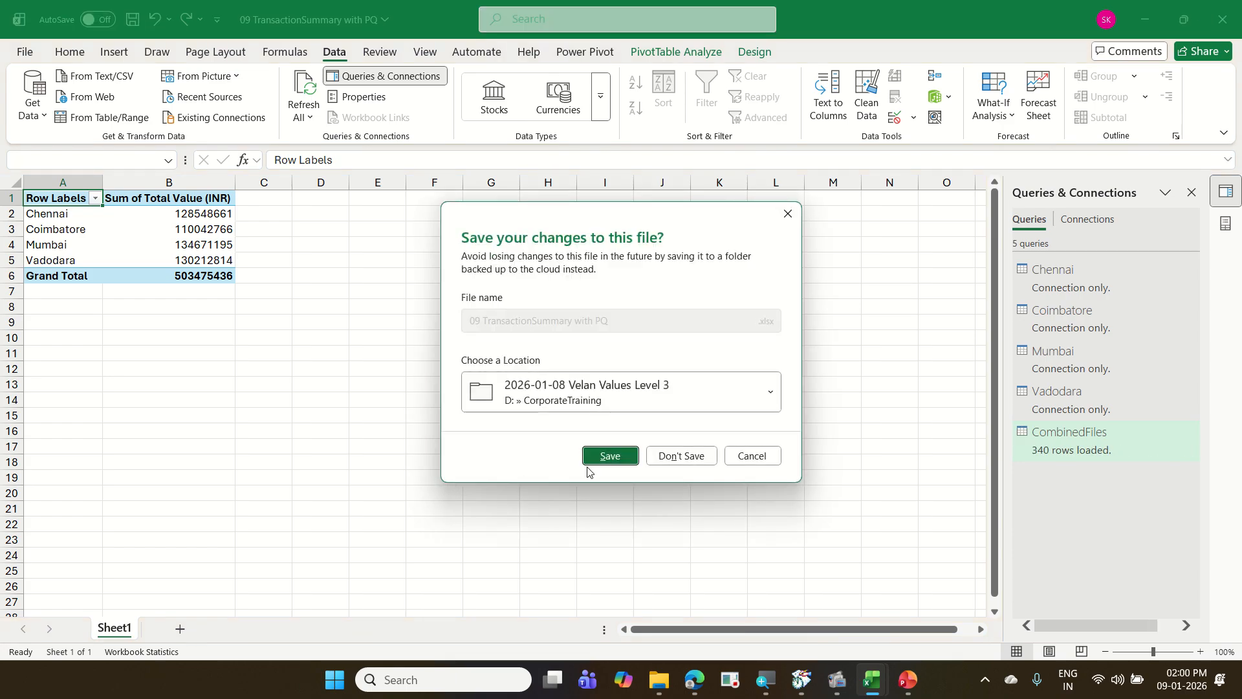
left_click(626, 453)
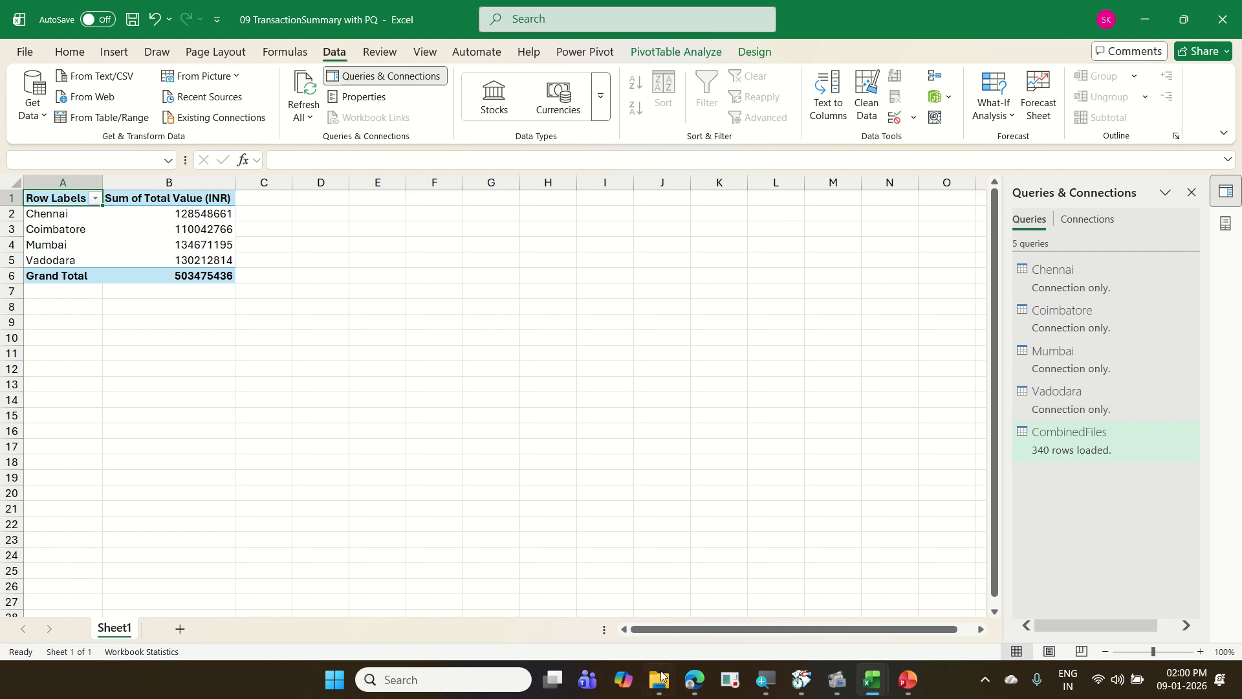
- Open the 10 EmployeeData presentation from the Completed folder of 2026-01-08 Velan Values Level 3 in File Explorer and start its slide show
mouse_move(662, 677)
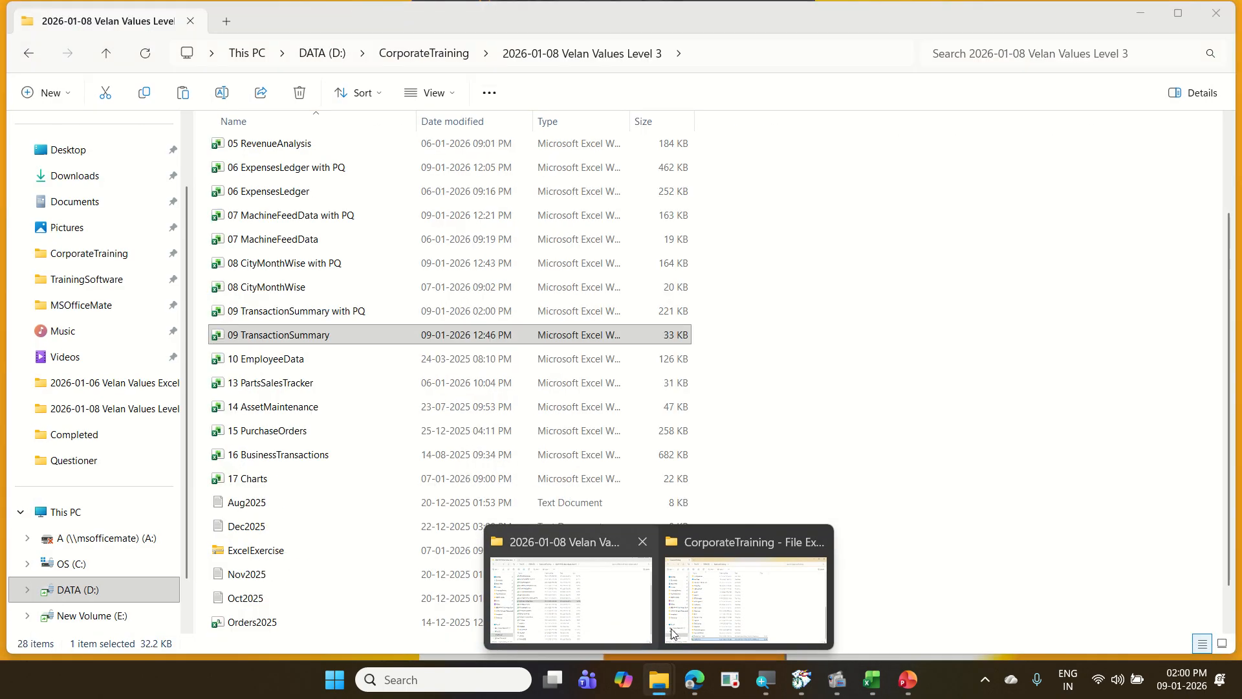
left_click(671, 632)
scroll(327, 367, "up", 7)
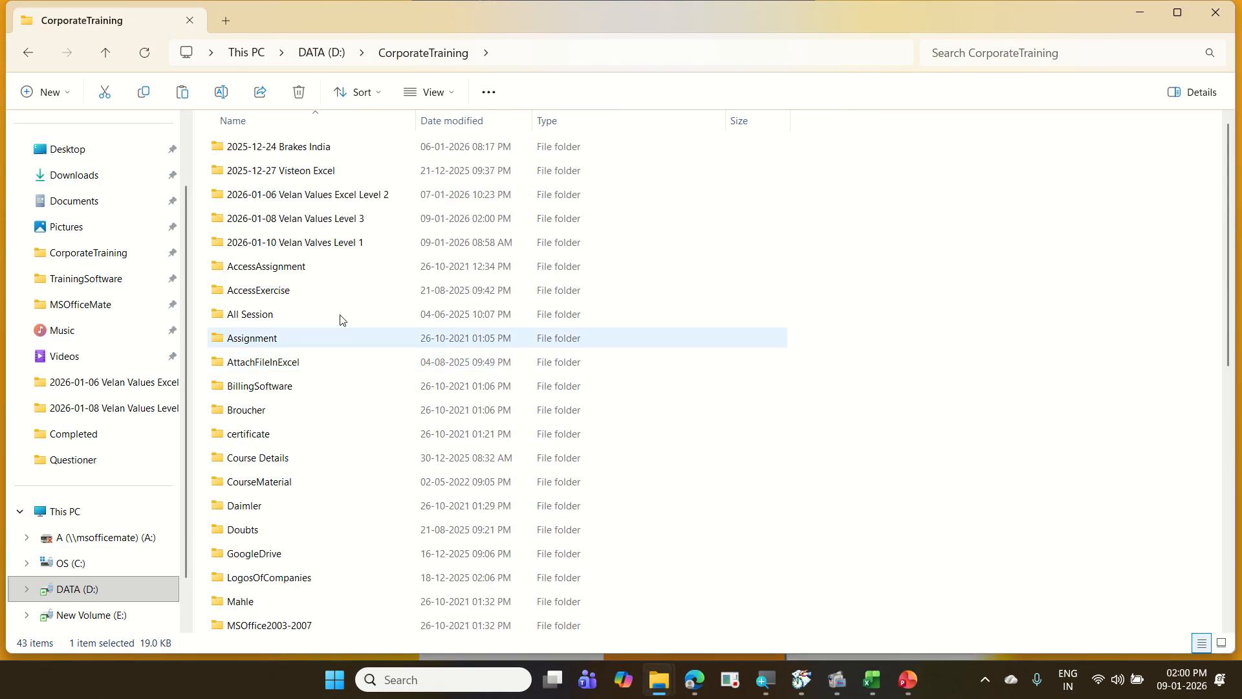
left_click(359, 223)
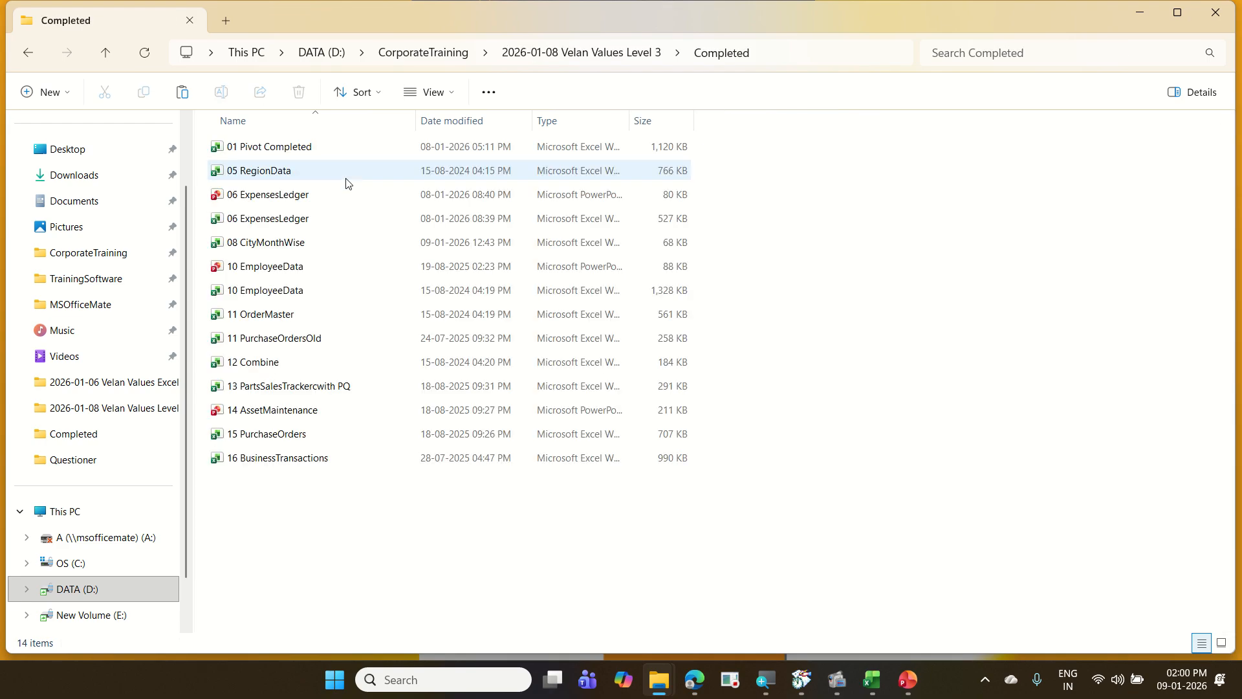
double_click(344, 267)
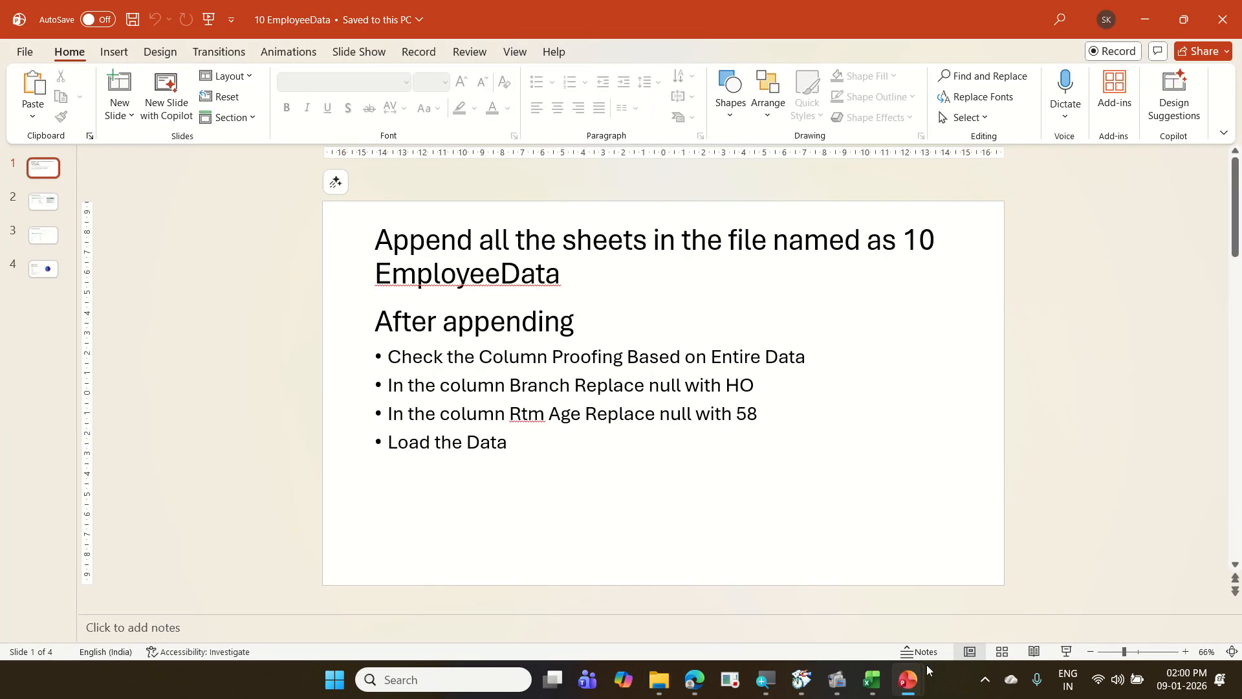
left_click(1065, 652)
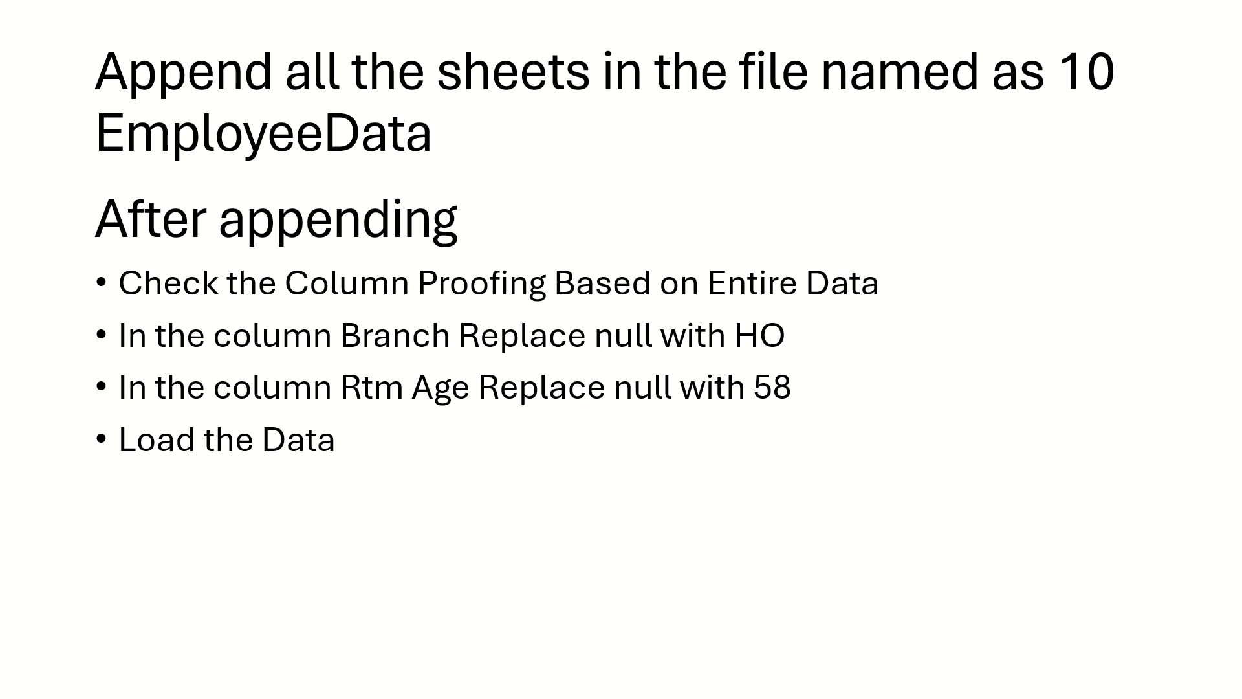
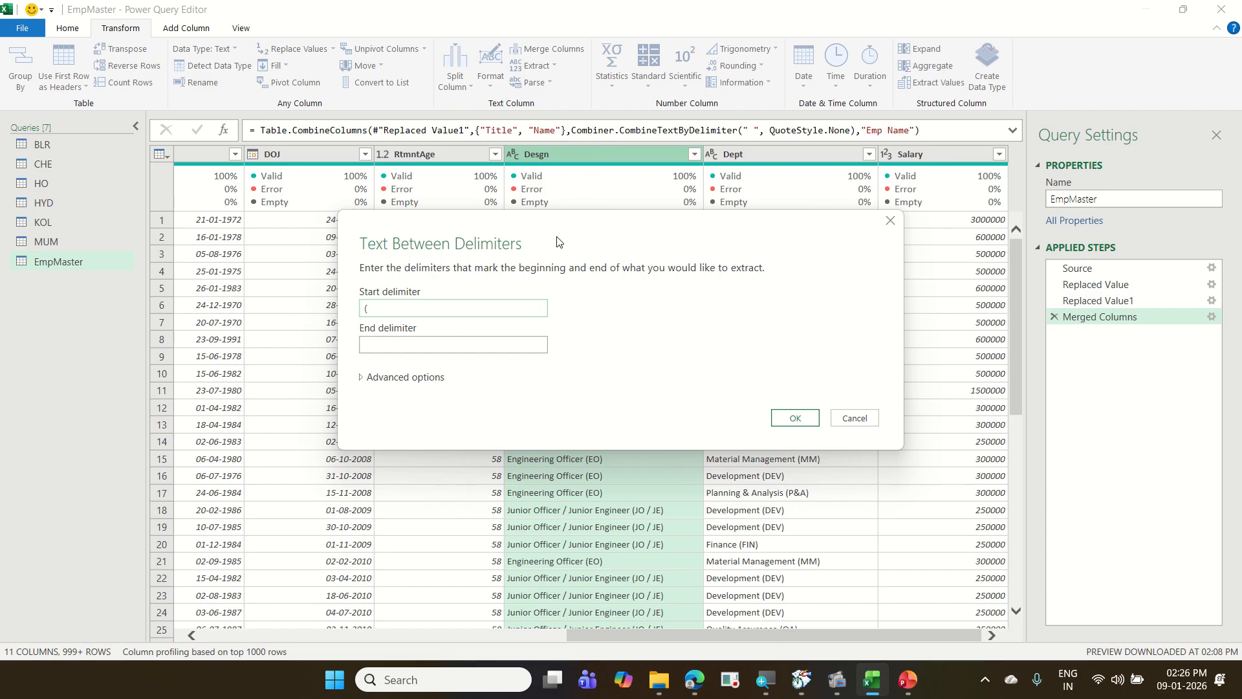
- Extract the text between the delimiters ( and ) in the Desgn column of EmpMaster
left_click(454, 346)
type(")")
left_click(795, 418)
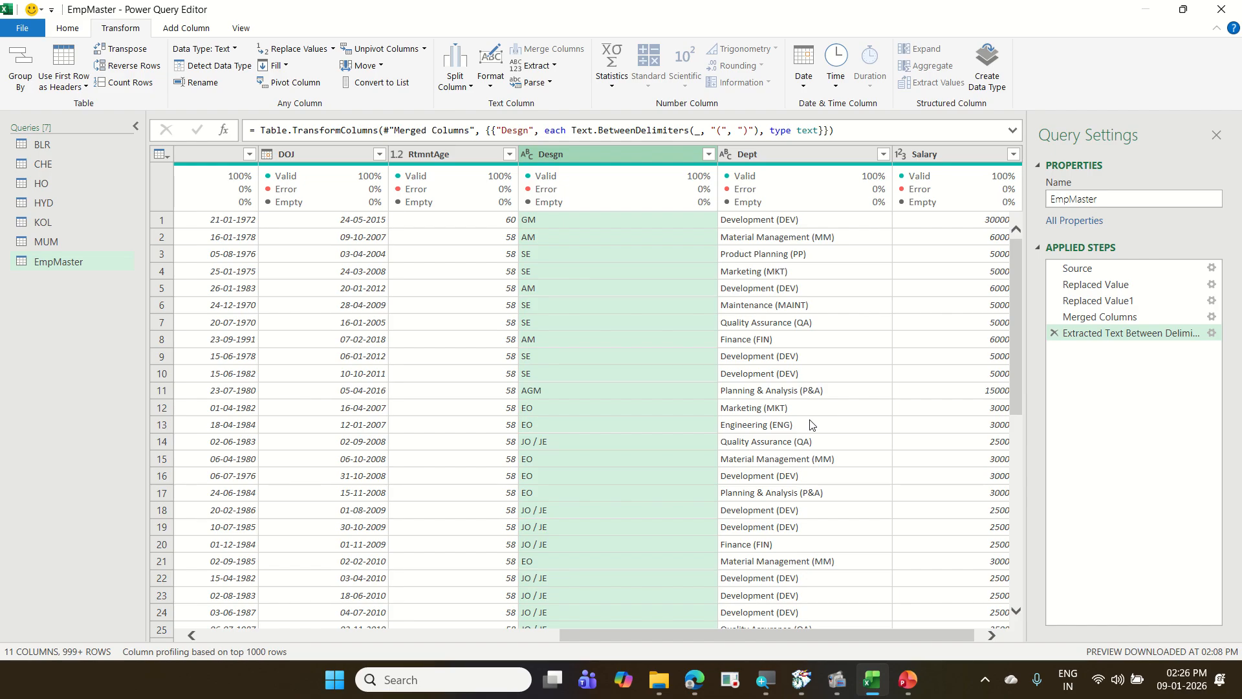
- Extract the text between the delimiters ( and ) in the Dept column
left_click(795, 158)
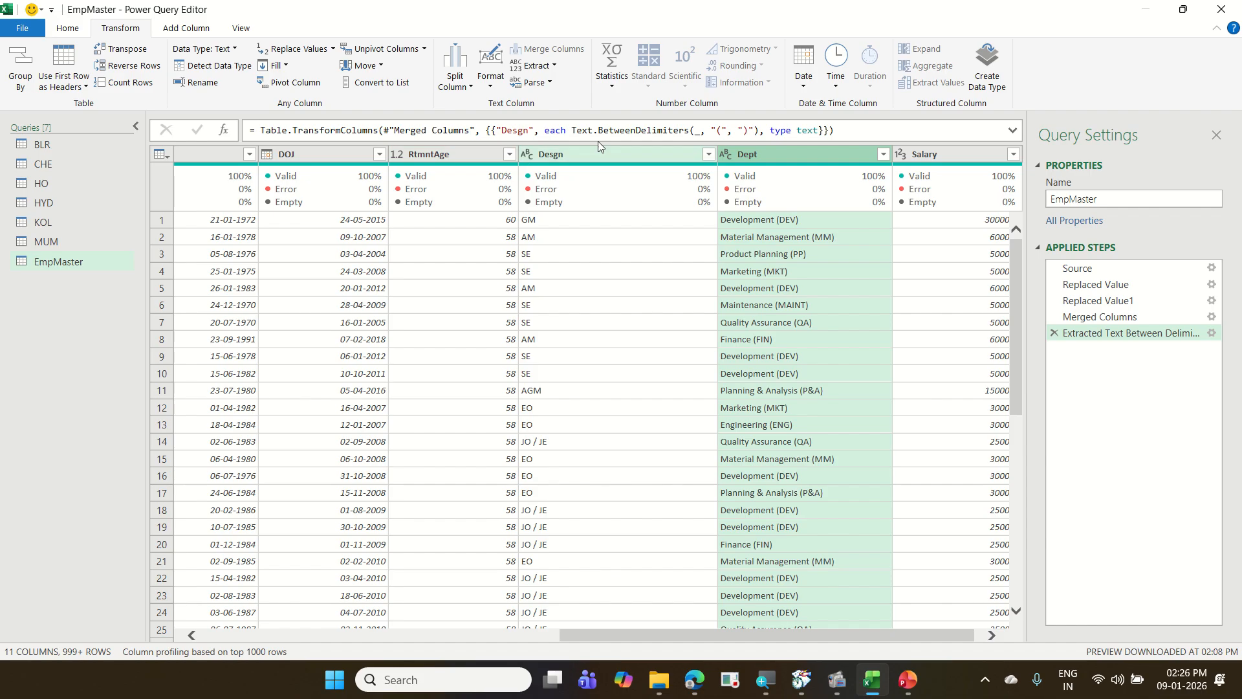
left_click(553, 67)
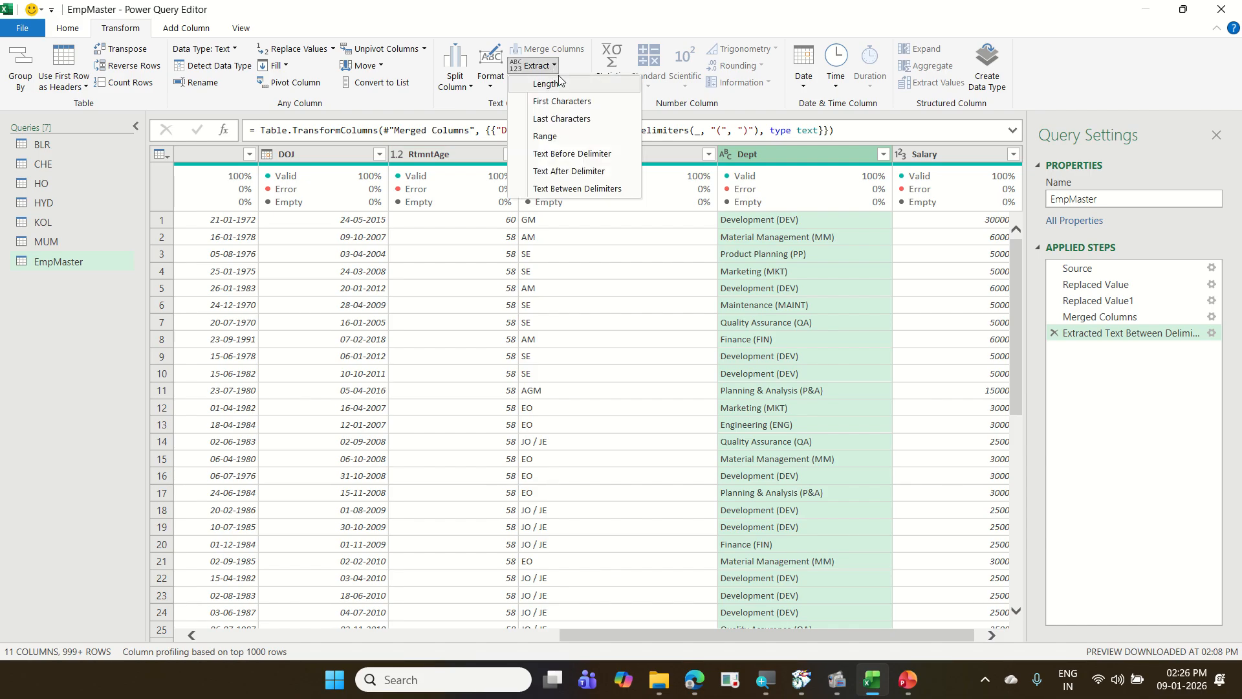
left_click(607, 189)
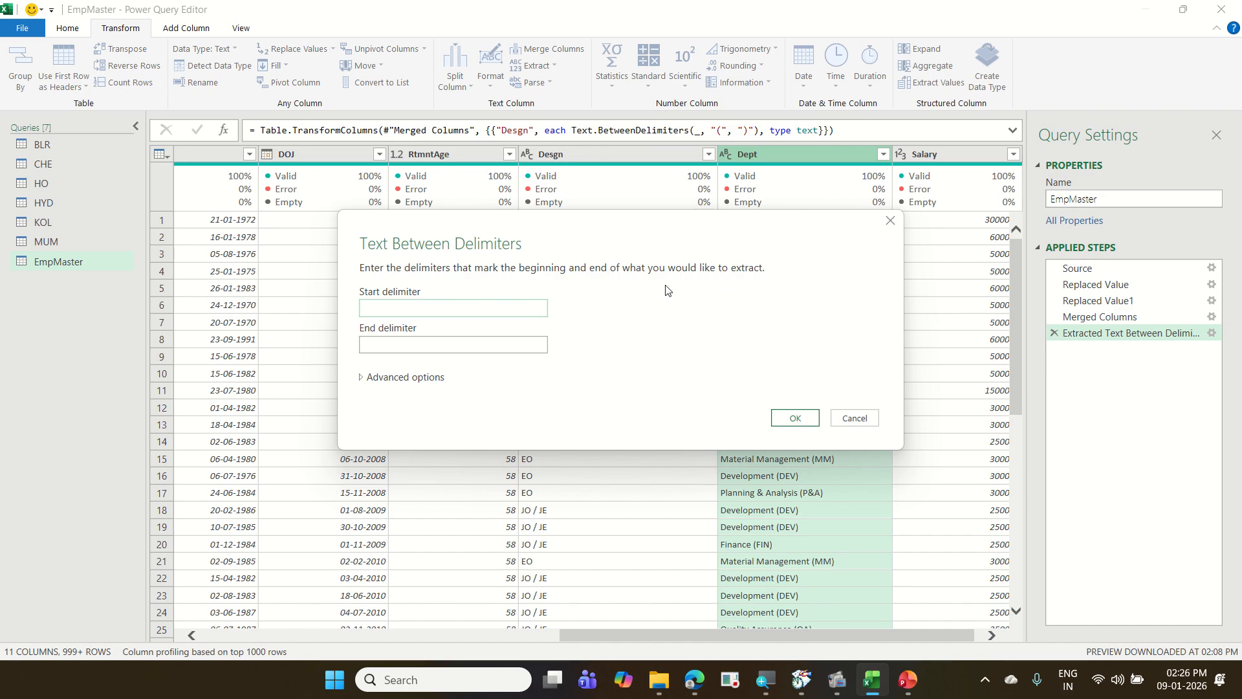
type("(")
left_click(411, 346)
type(")")
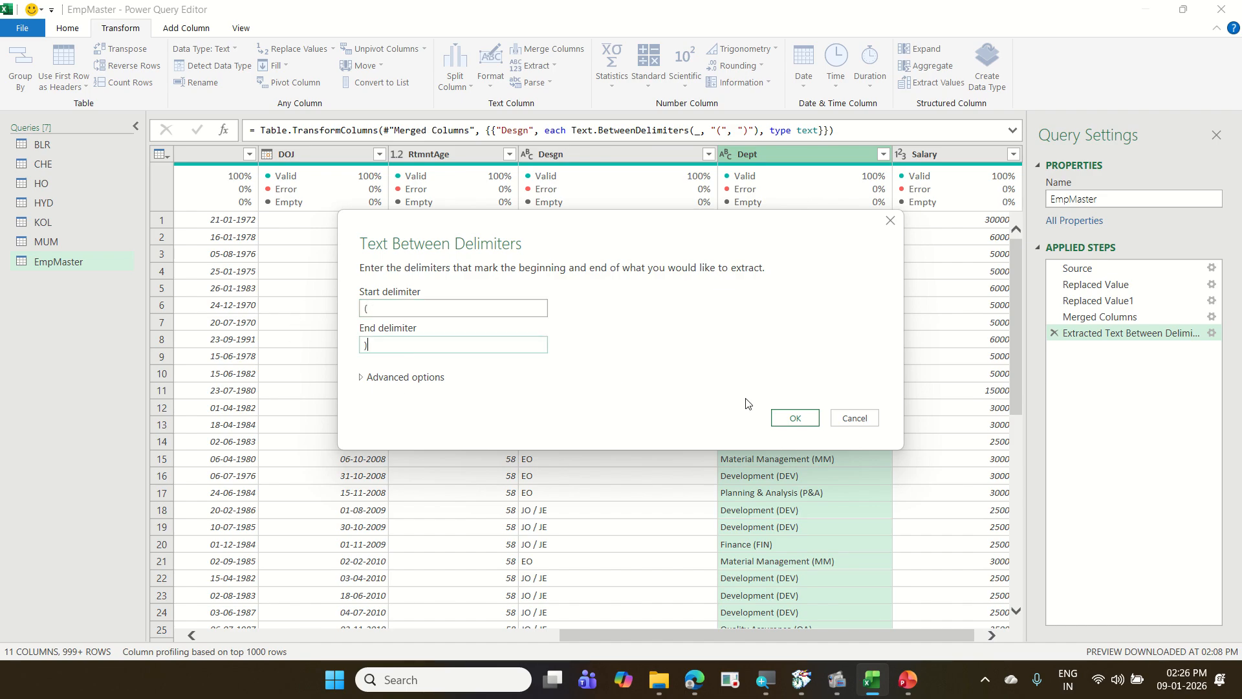
left_click(801, 419)
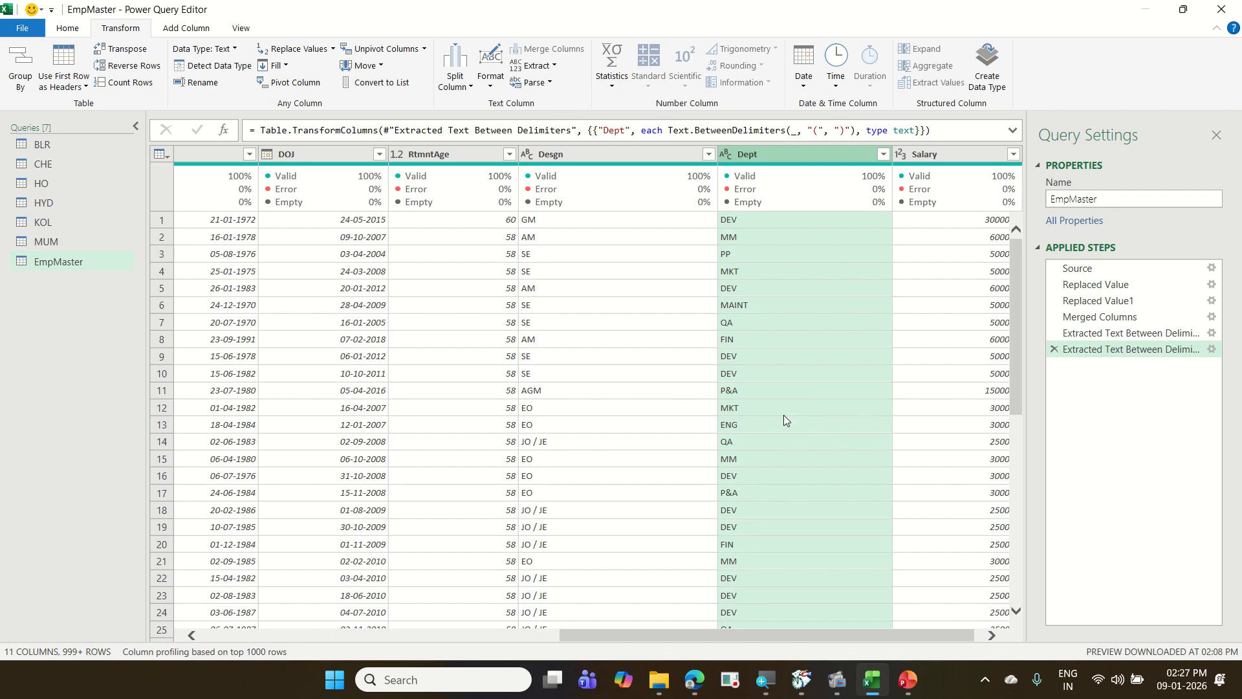
- Close and load the EmpMaster query changes, and save and close the 10 EmployeeData with PQ workbook
left_click(67, 33)
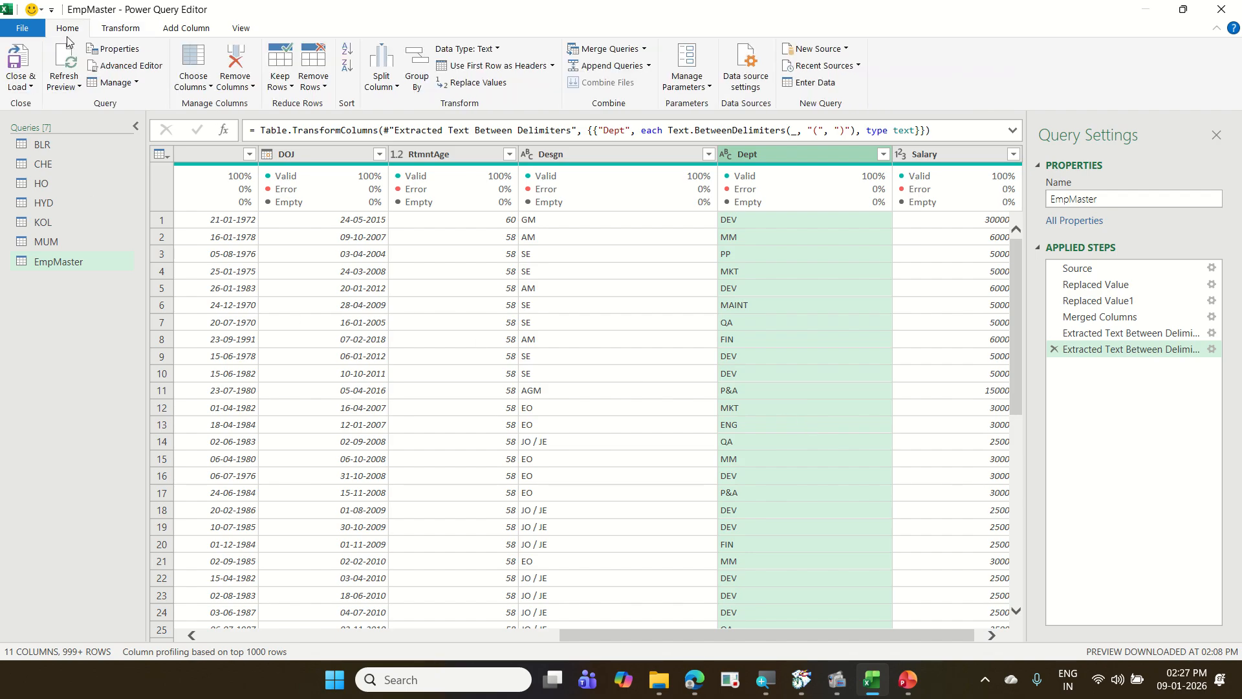
left_click(35, 63)
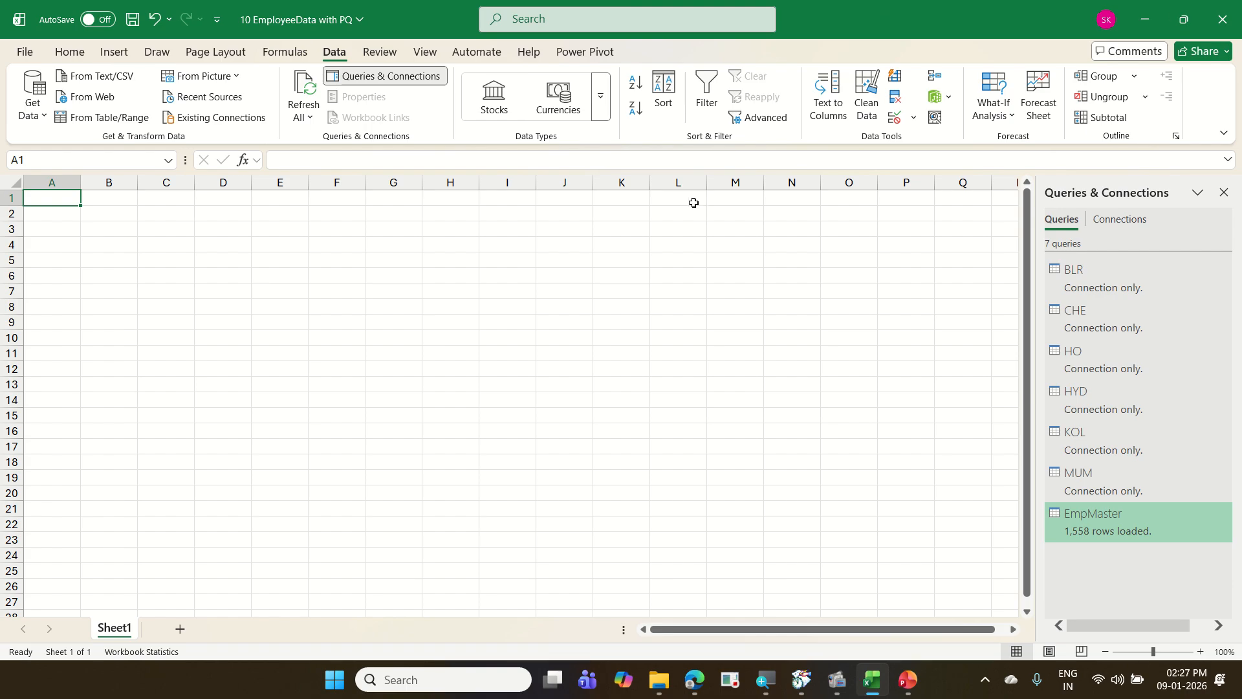
key("ctrl+s")
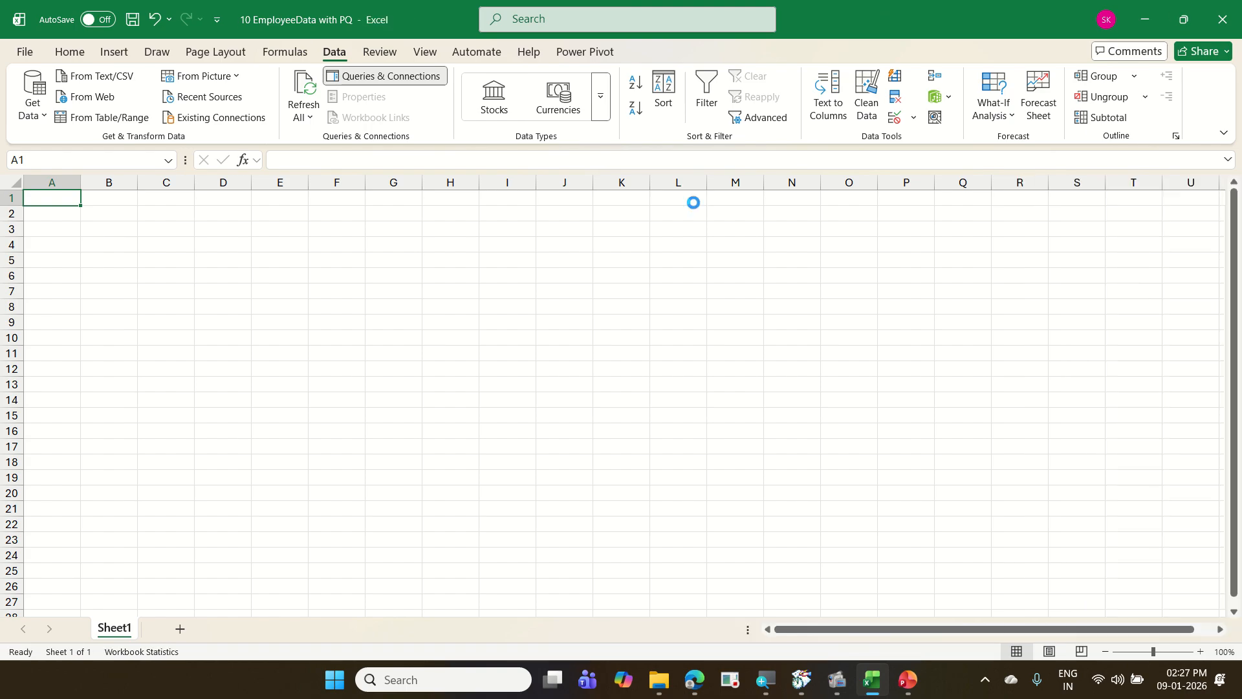
key("ctrl+w")
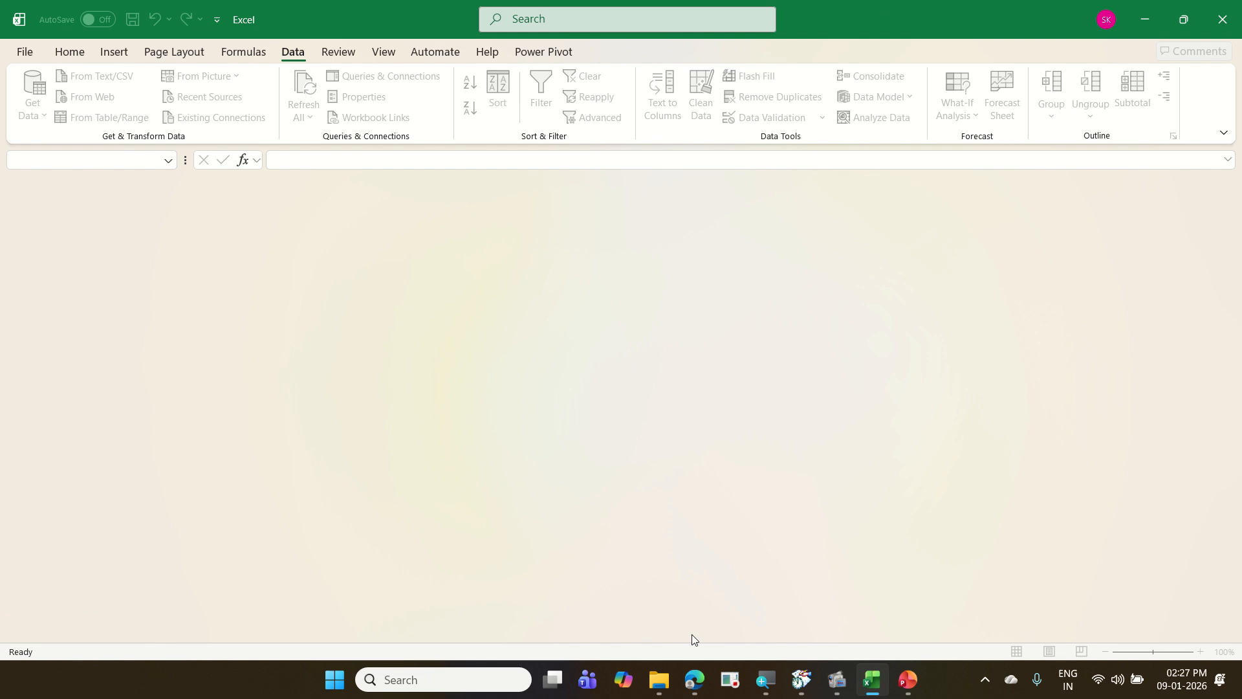
- Switch to the 2026-01-08 Velan Values Level 3 window in File Explorer and open its 11 Orders folder
mouse_move(666, 676)
left_click(599, 628)
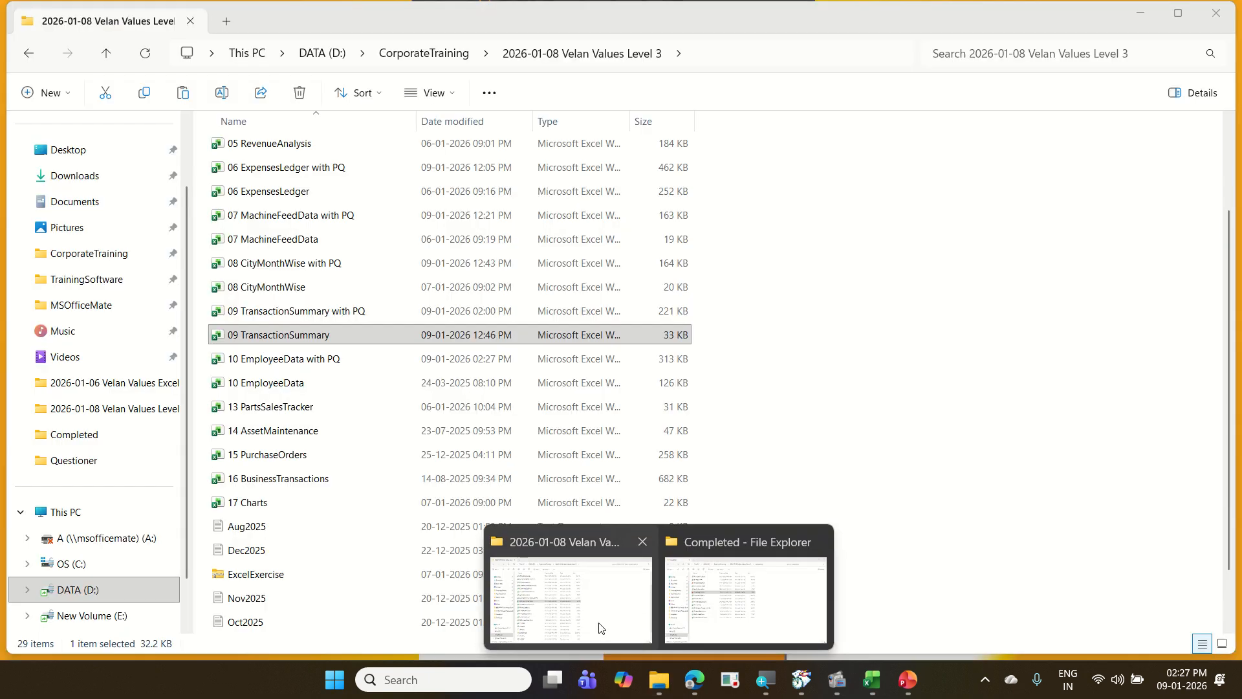
scroll(446, 463, "up", 2)
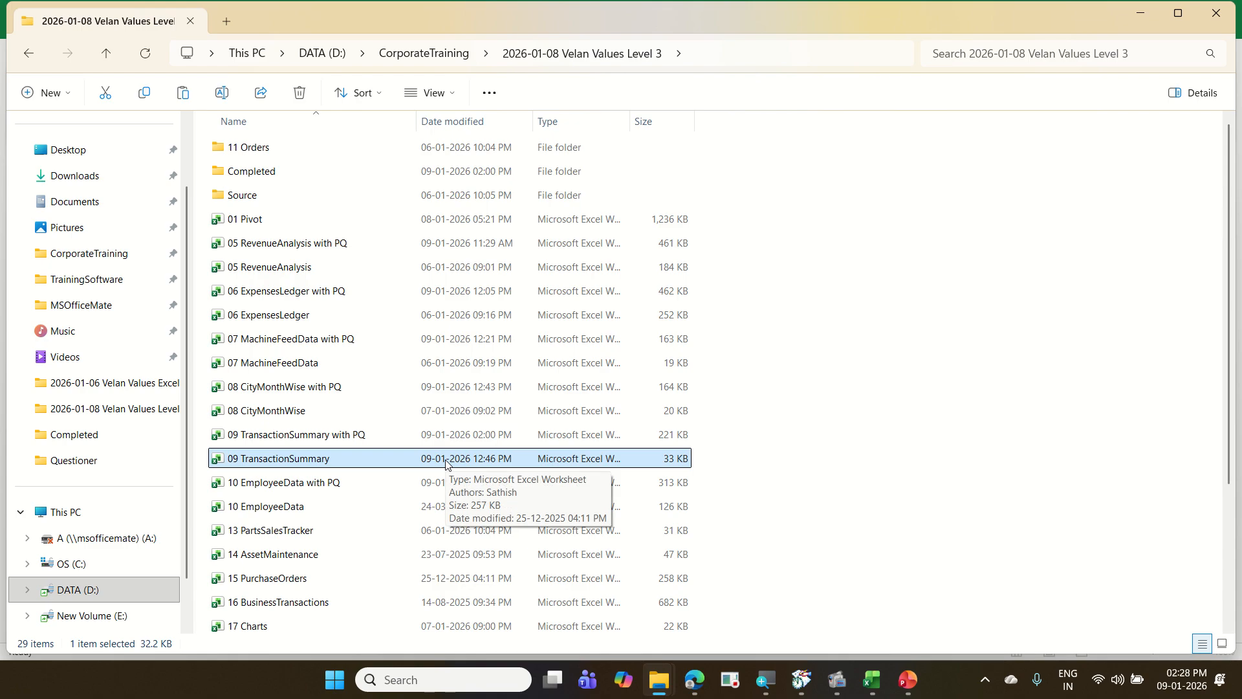
scroll(1031, 471, "down", 2)
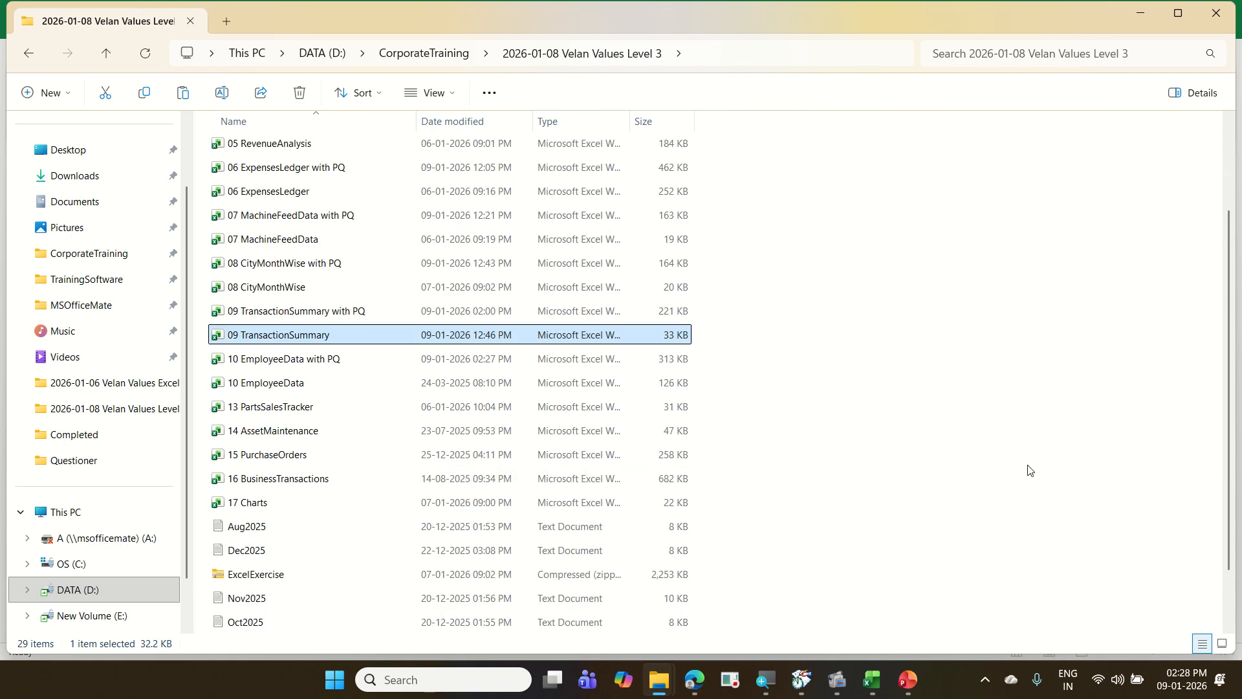
scroll(802, 367, "up", 2)
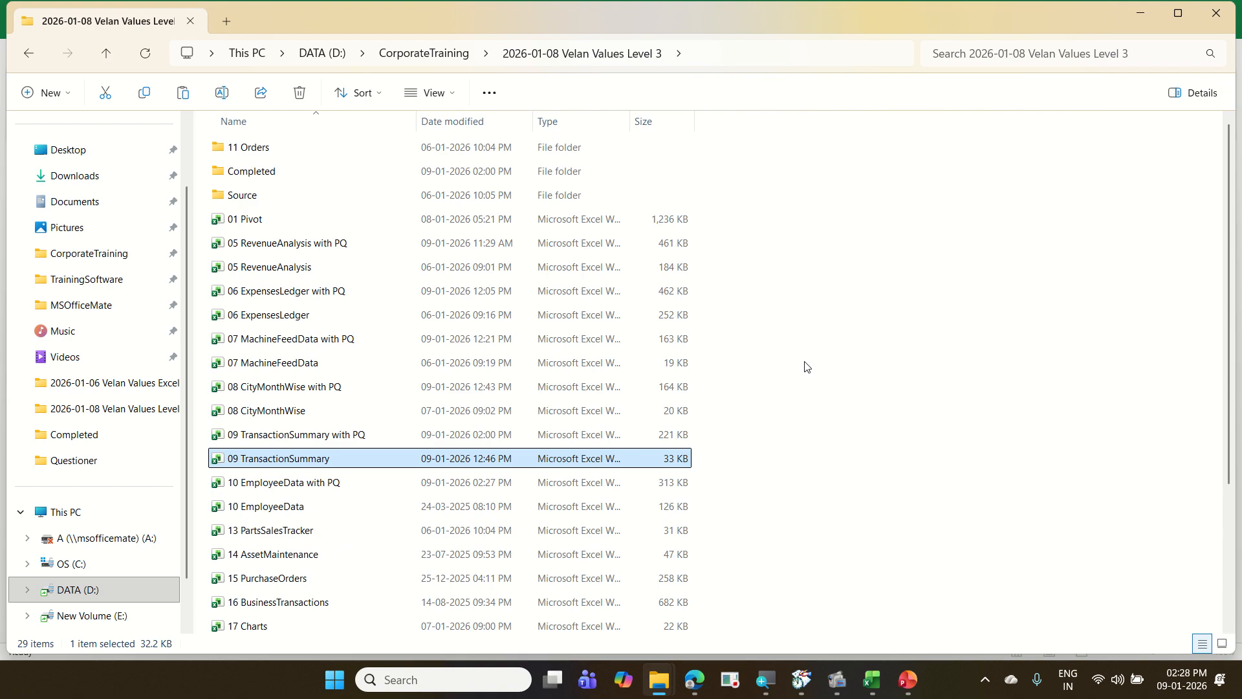
scroll(807, 367, "down", 2)
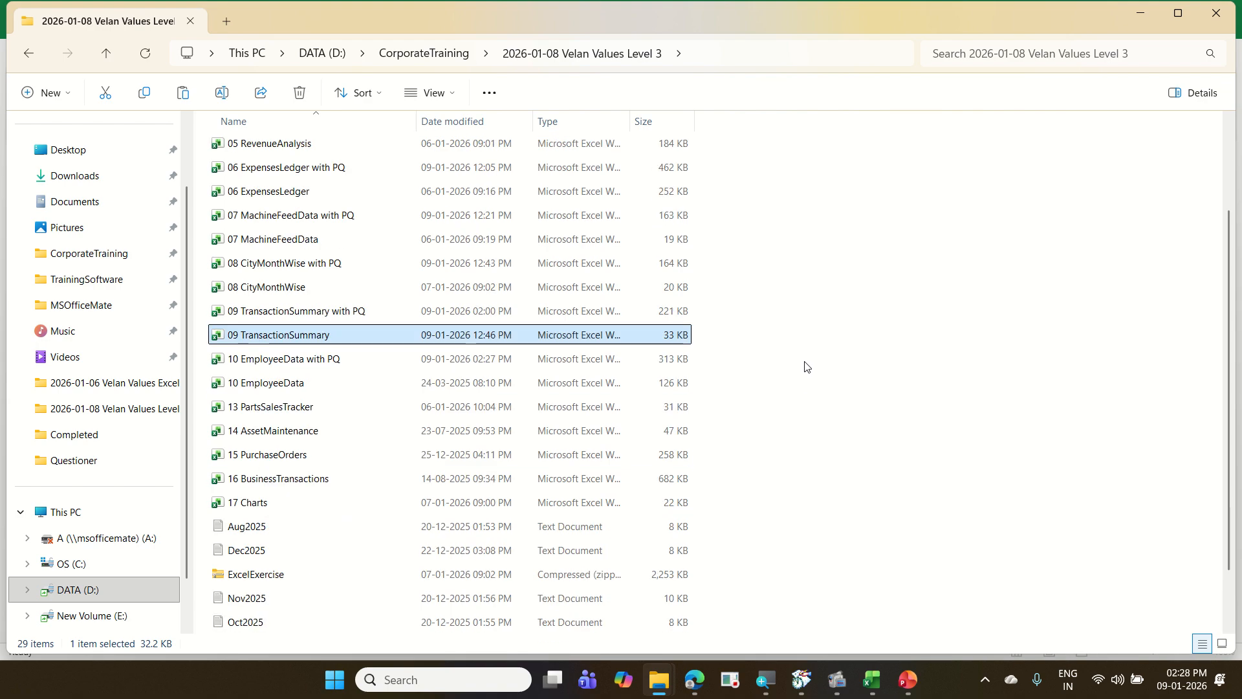
scroll(806, 367, "down", 1)
scroll(807, 367, "up", 3)
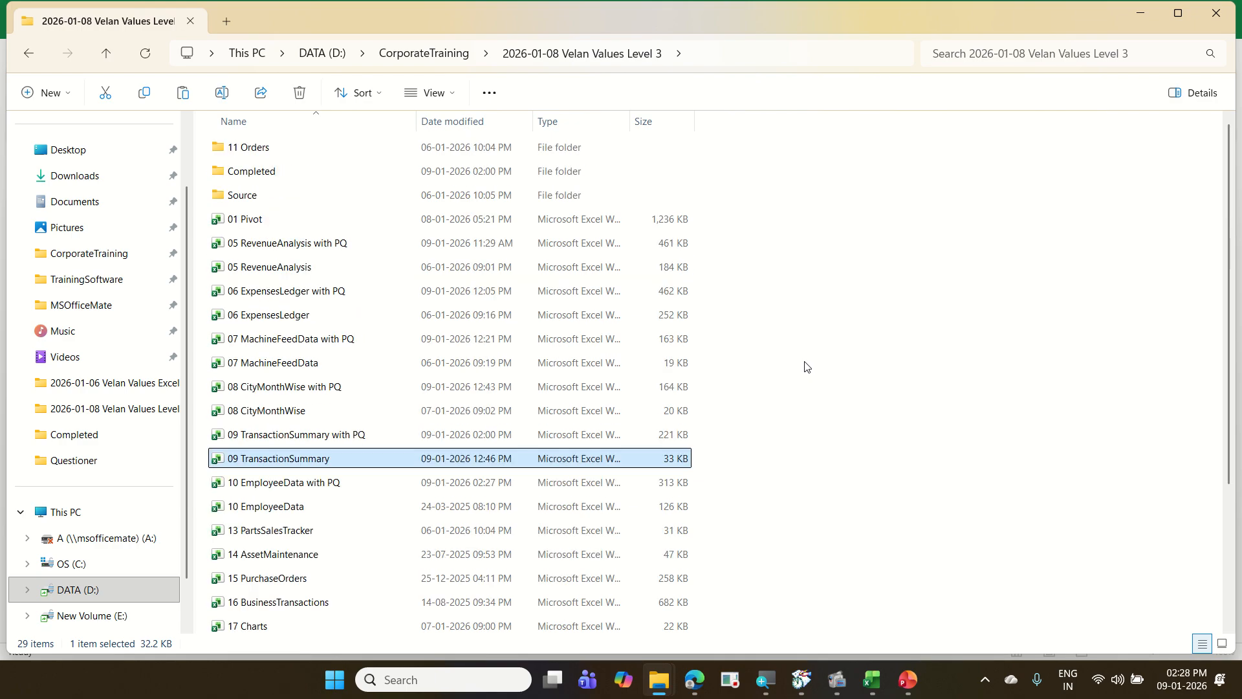
scroll(807, 367, "down", 3)
scroll(806, 367, "up", 3)
mouse_move(322, 152)
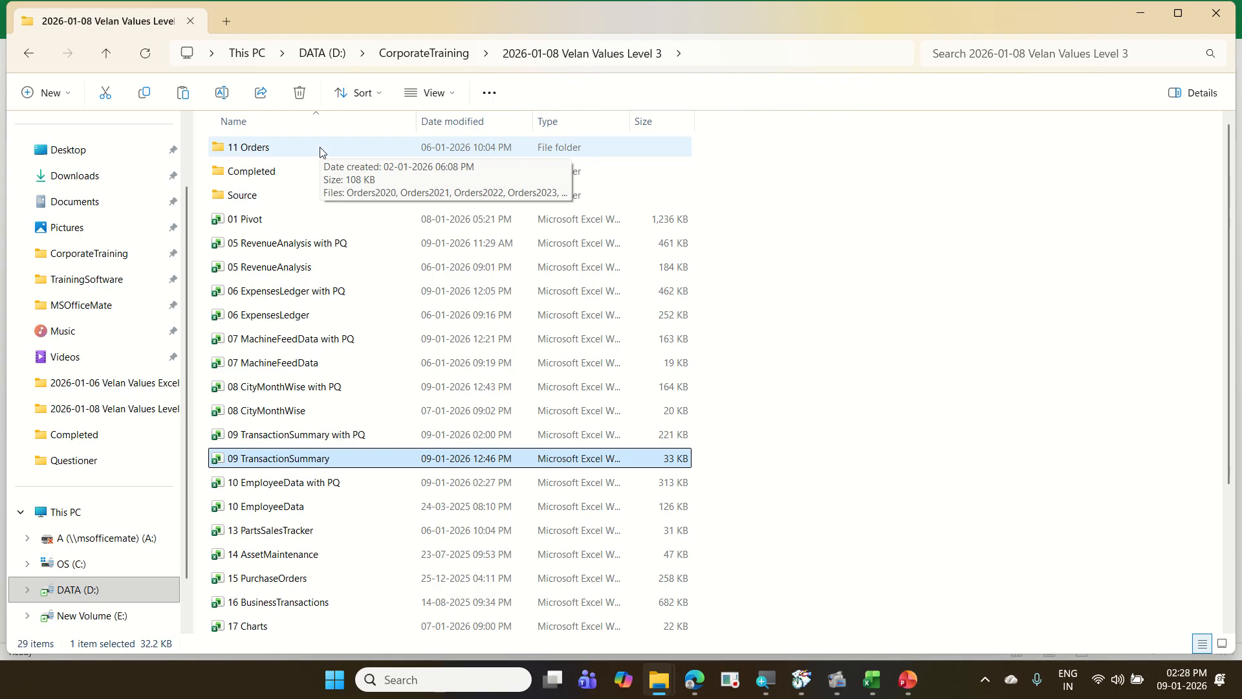
double_click(321, 152)
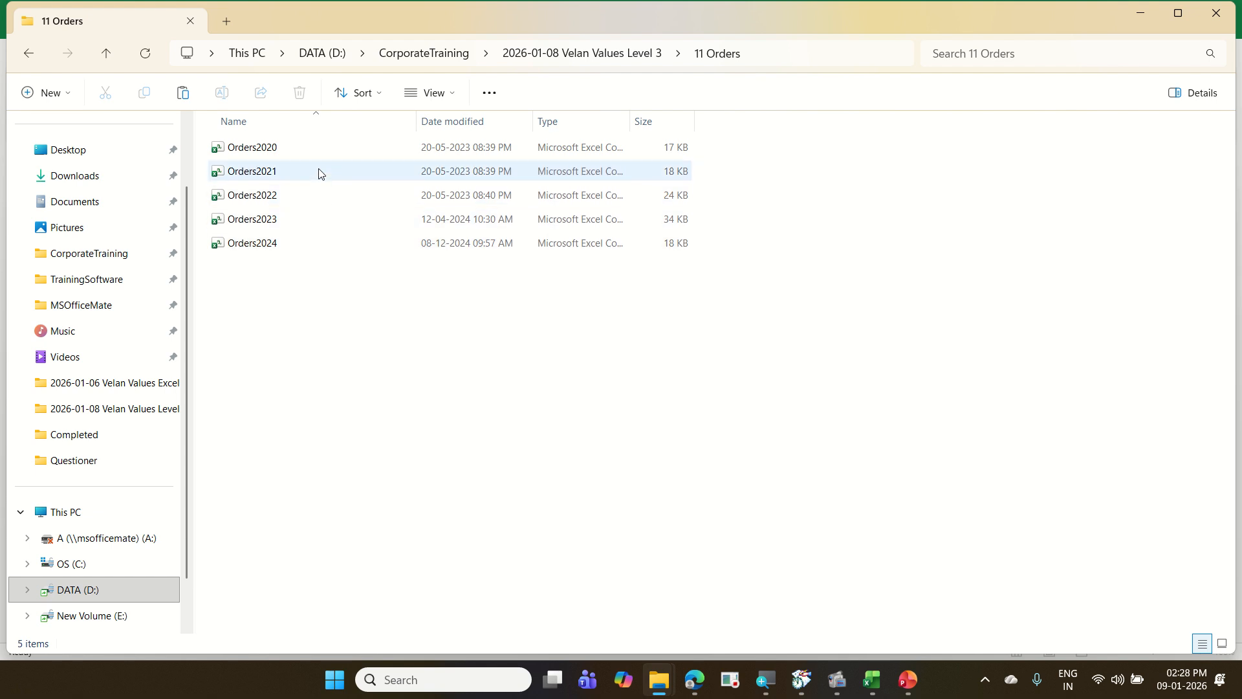
- Examine the Orders2020, Orders2021 and Orders2022 files one by one in Excel, closing each and returning to the 11 Orders folder
left_click(335, 143)
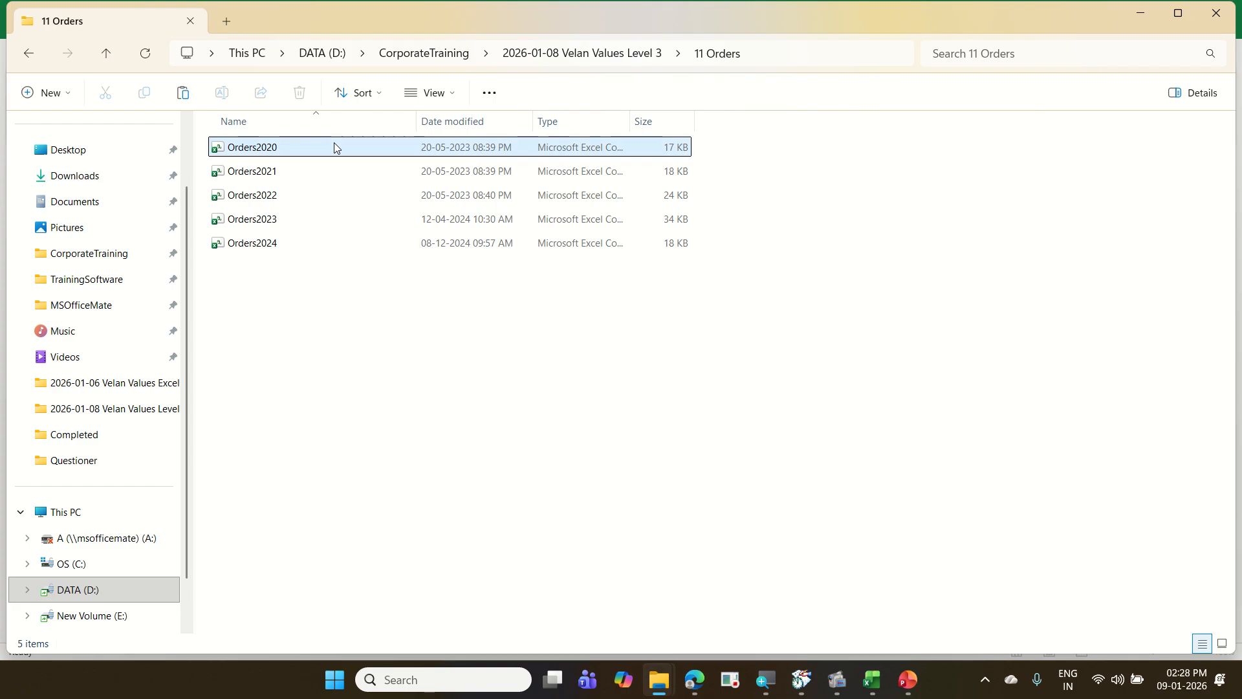
double_click(334, 148)
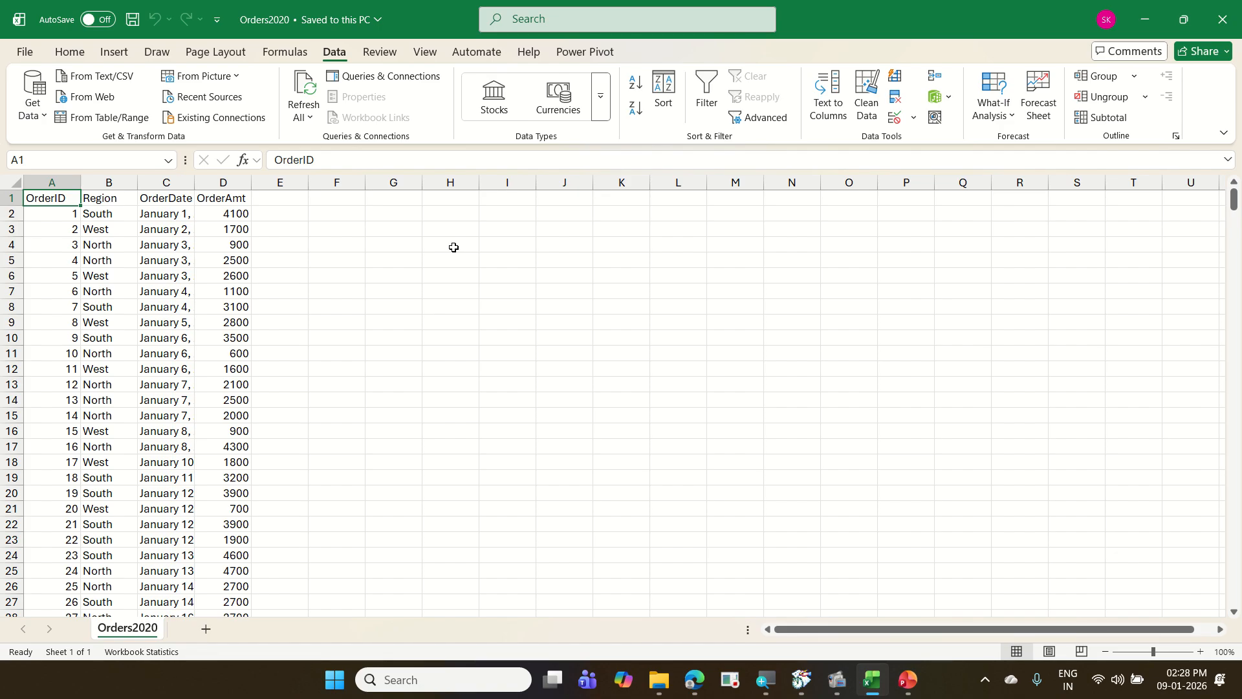
key("ctrl+w")
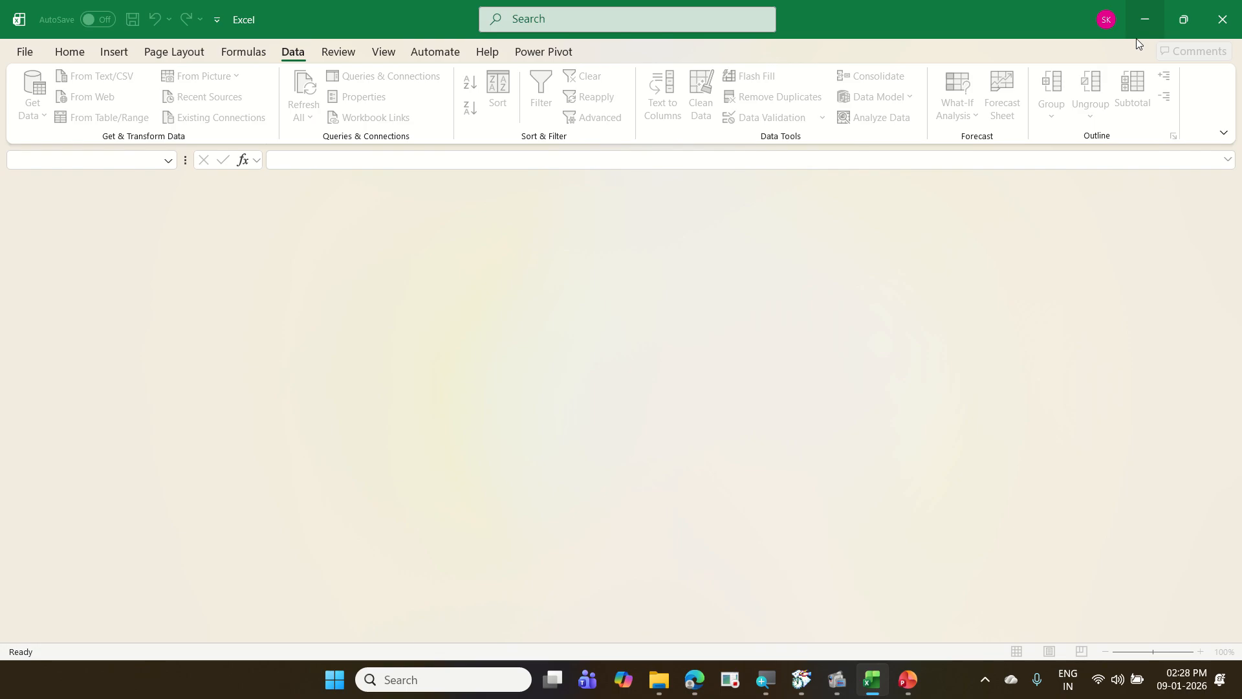
left_click(1139, 32)
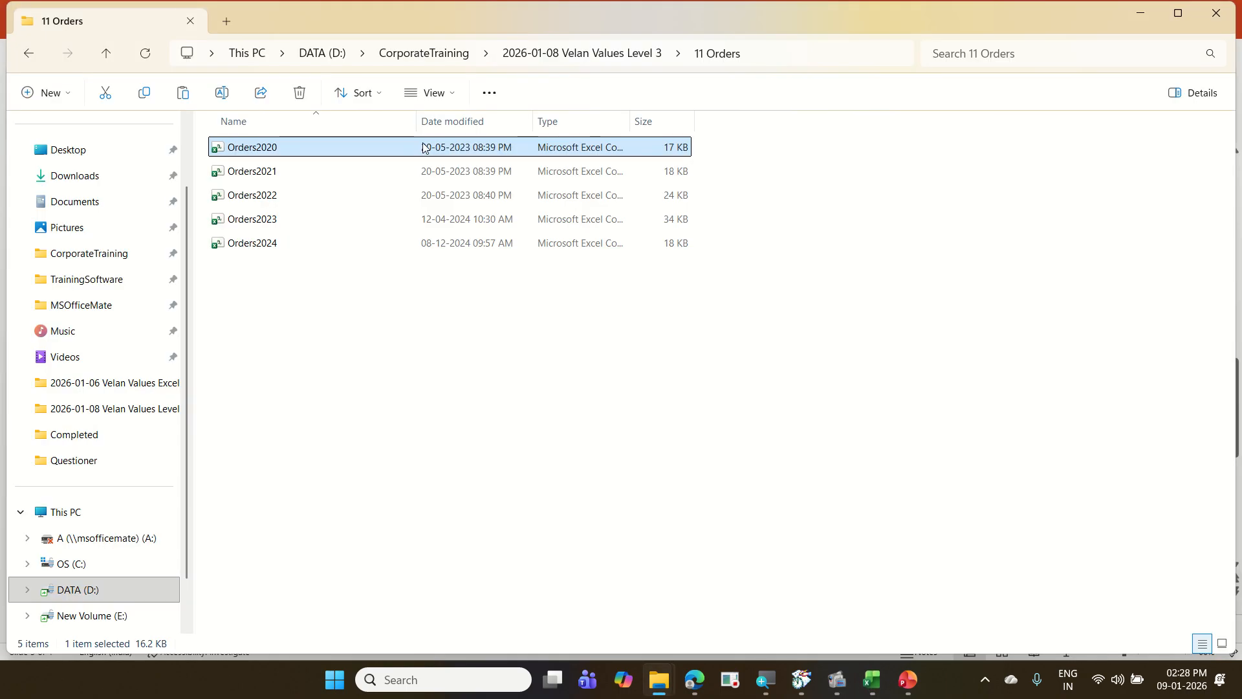
double_click(343, 174)
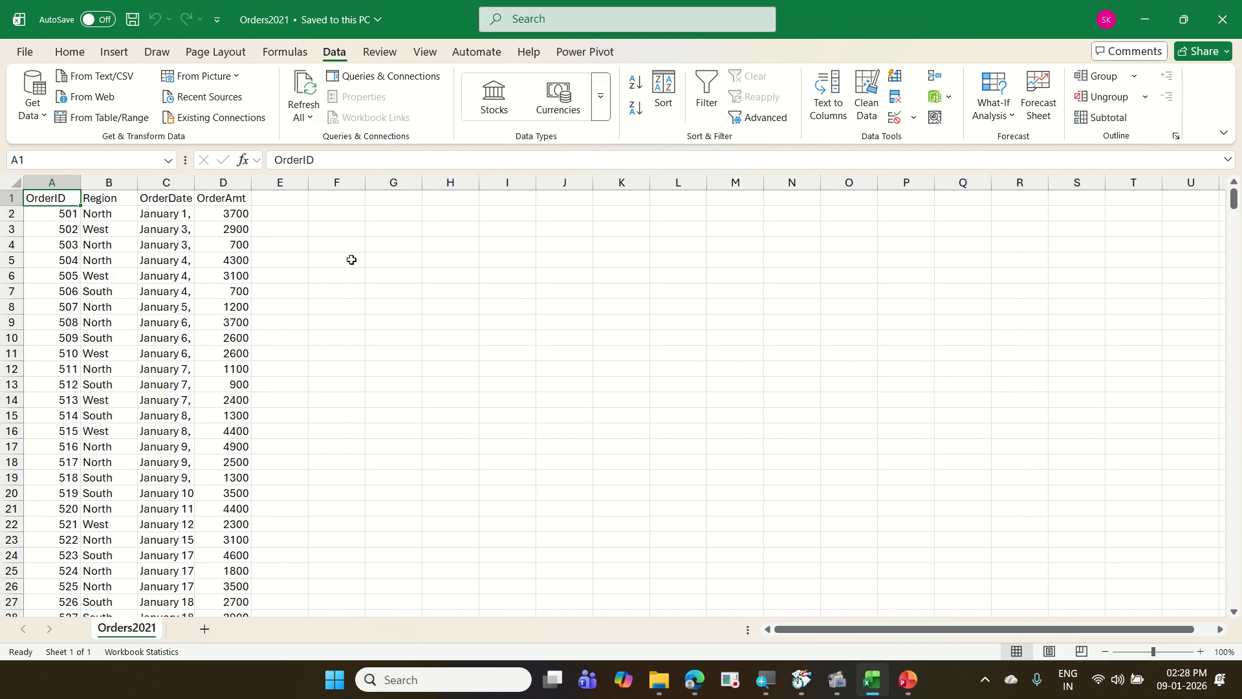
key("ctrl+w")
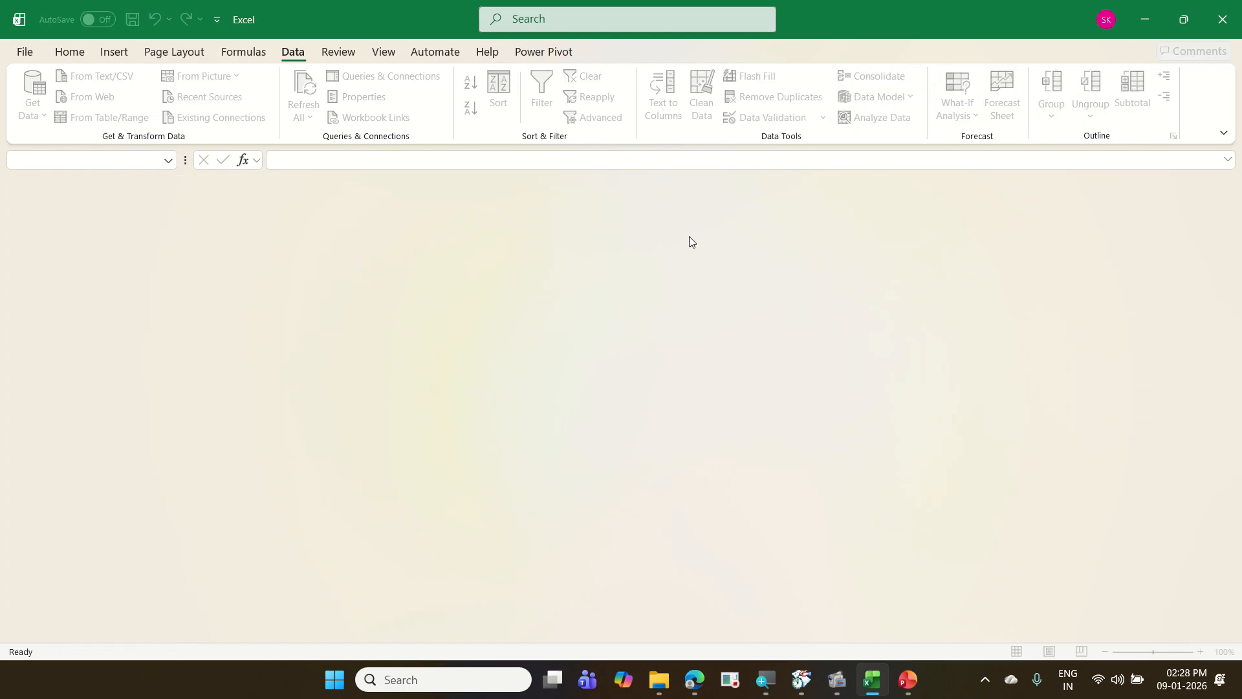
left_click(1141, 23)
double_click(317, 194)
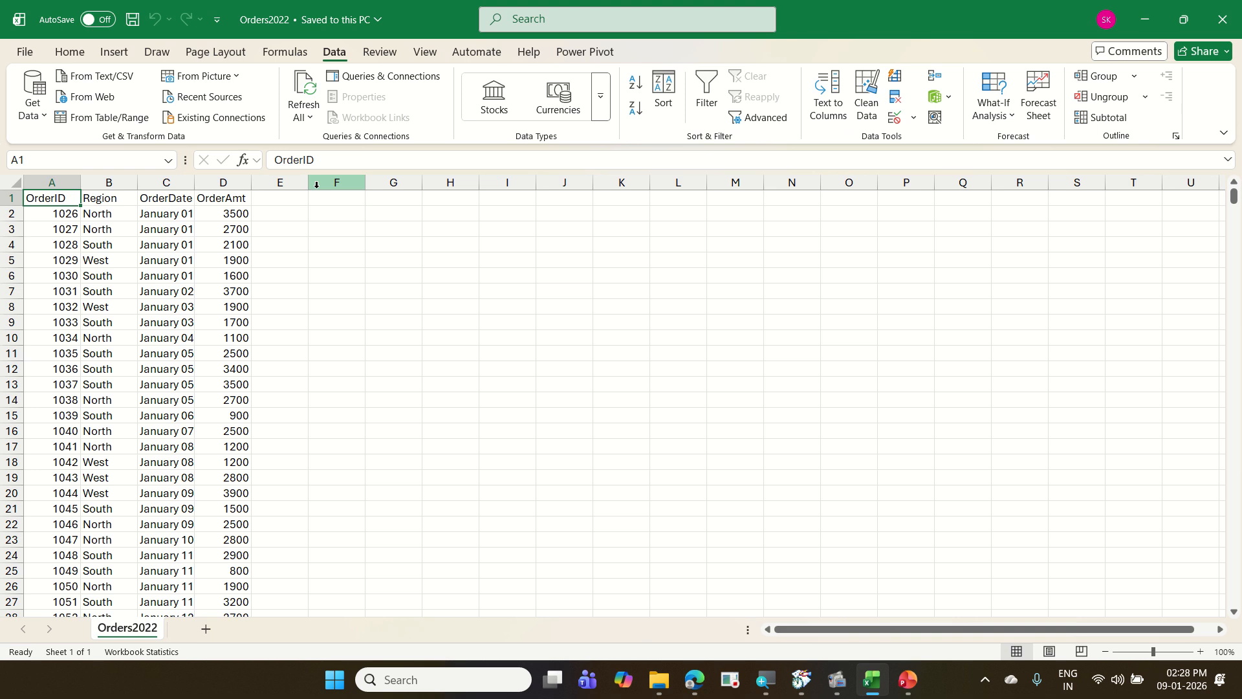
key("ctrl+w")
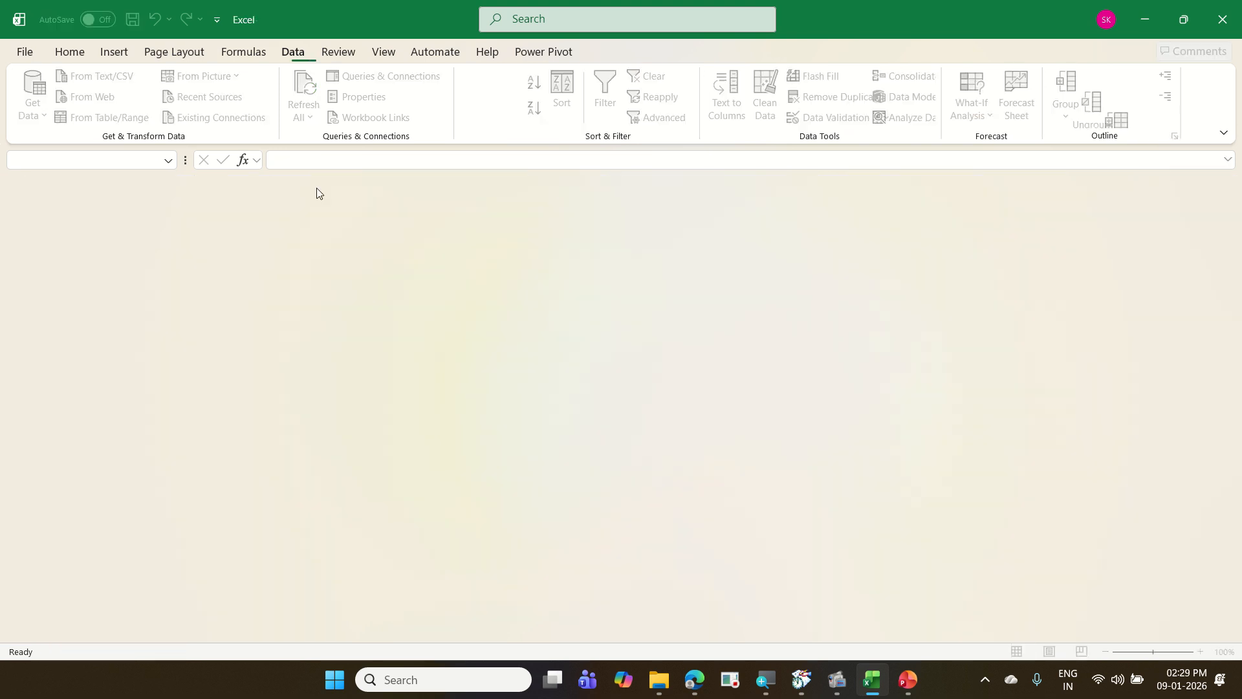
left_click(1154, 21)
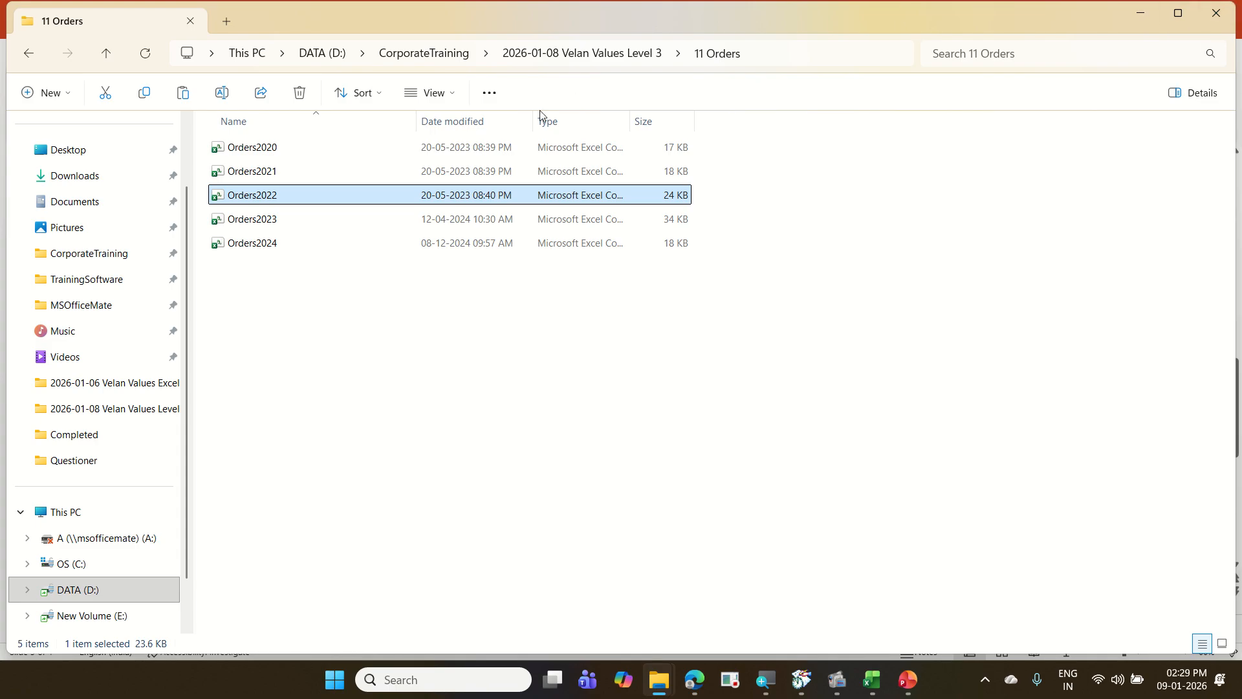
- Widen the Type column to show the full file types and check which apps can open Orders2020
double_click(630, 121)
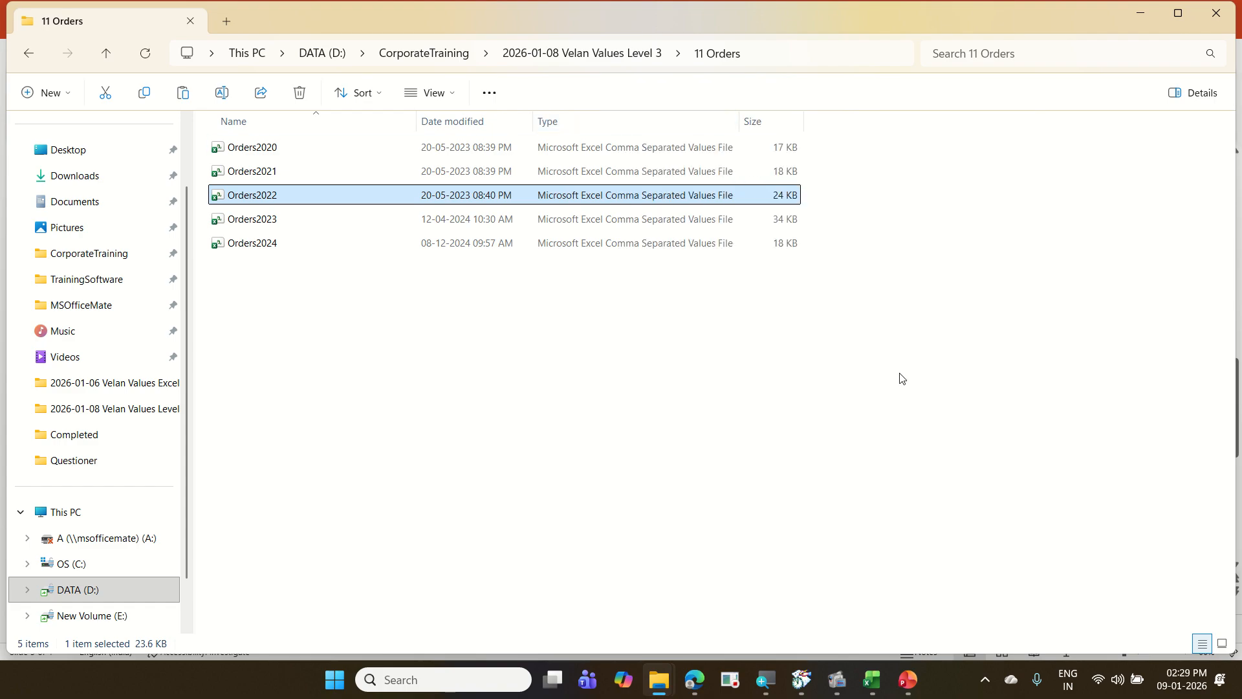
left_click_drag(599, 140, 719, 155)
left_click(282, 149)
right_click(282, 149)
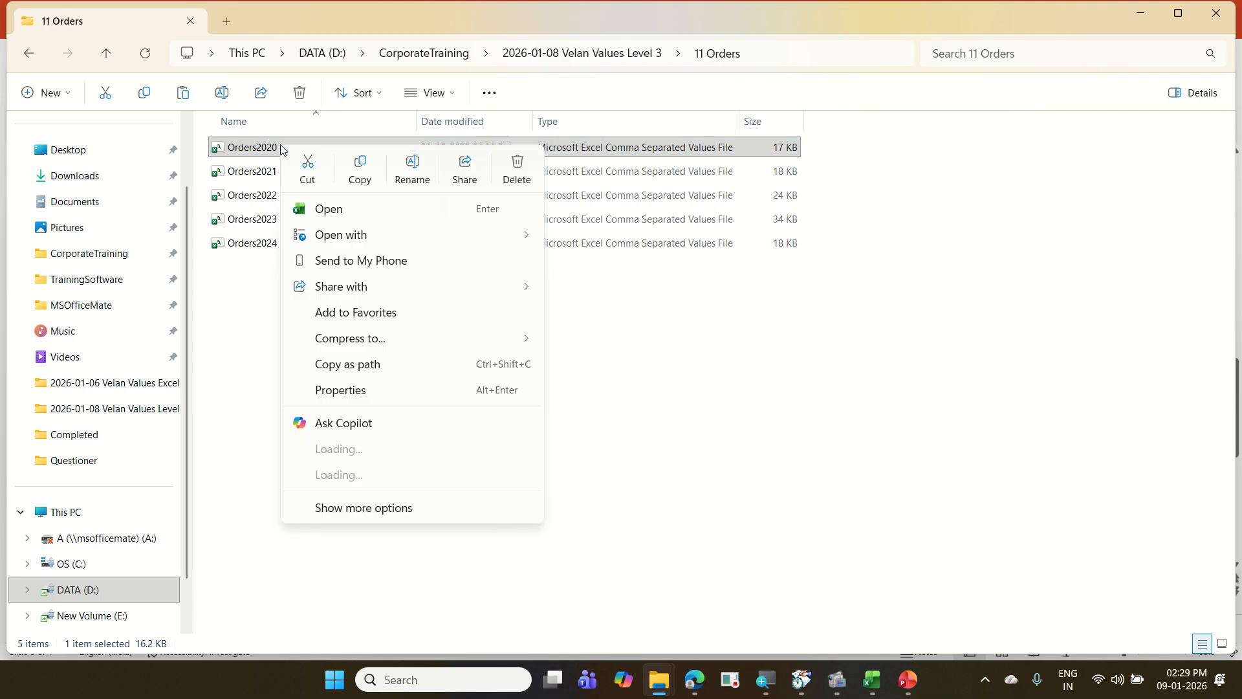
mouse_move(413, 234)
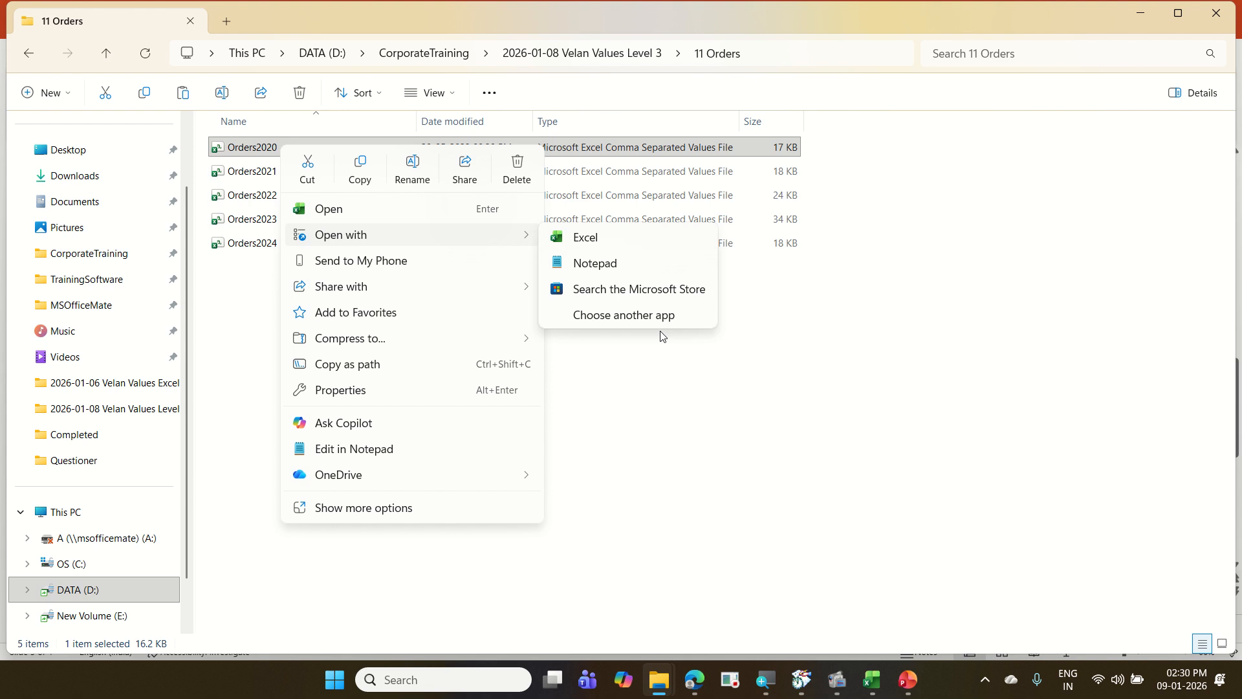
left_click(904, 344)
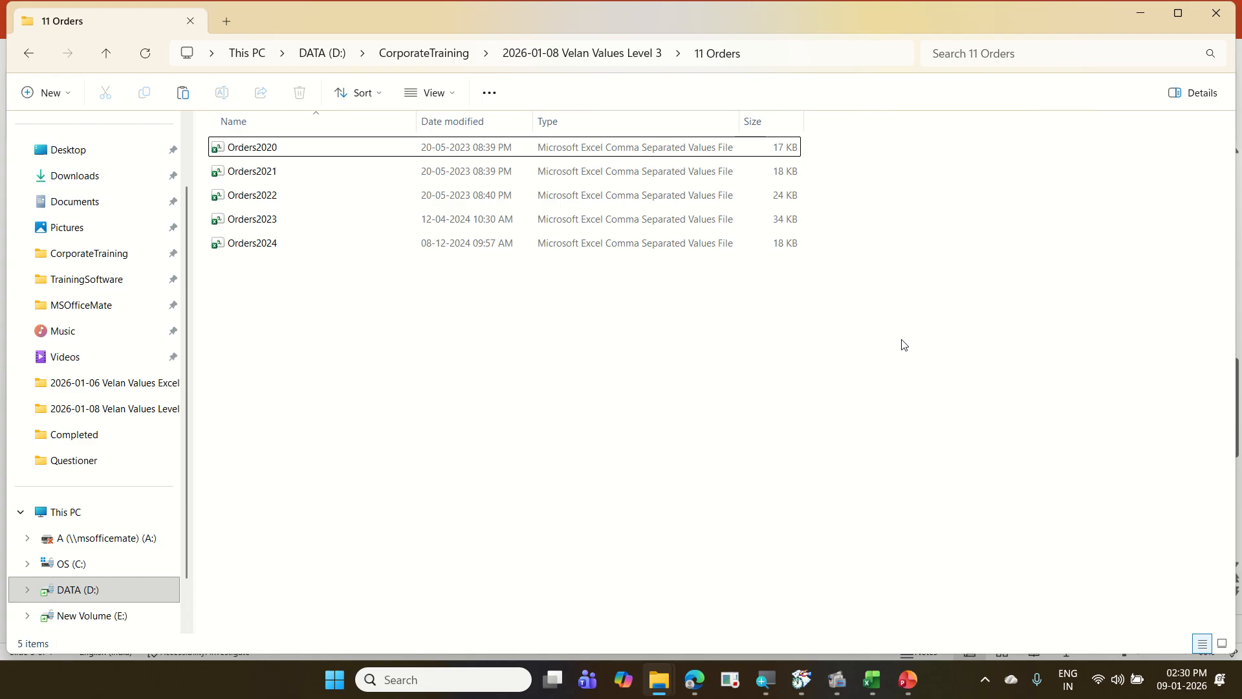
mouse_move(207, 136)
left_mouse_down()
mouse_move(282, 183)
mouse_move(300, 274)
left_mouse_up()
left_click_drag(307, 214, 387, 171)
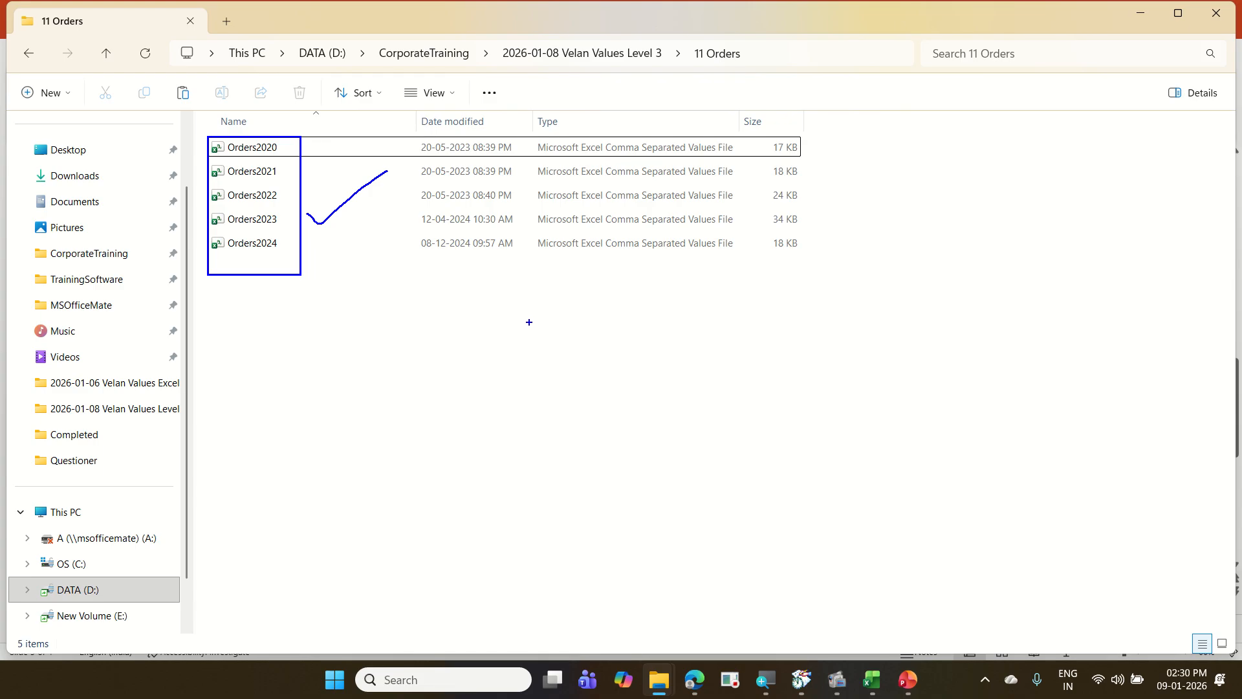
key("Escape")
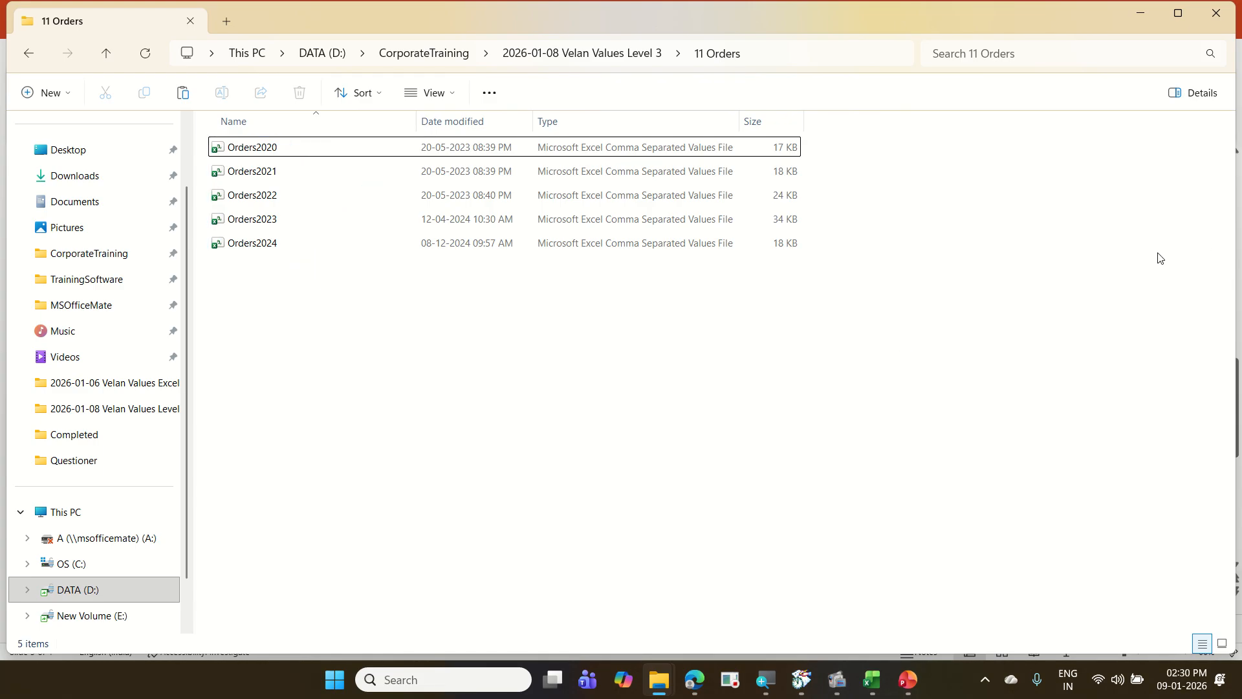
- Switch to Excel and start a new blank workbook
left_click(872, 679)
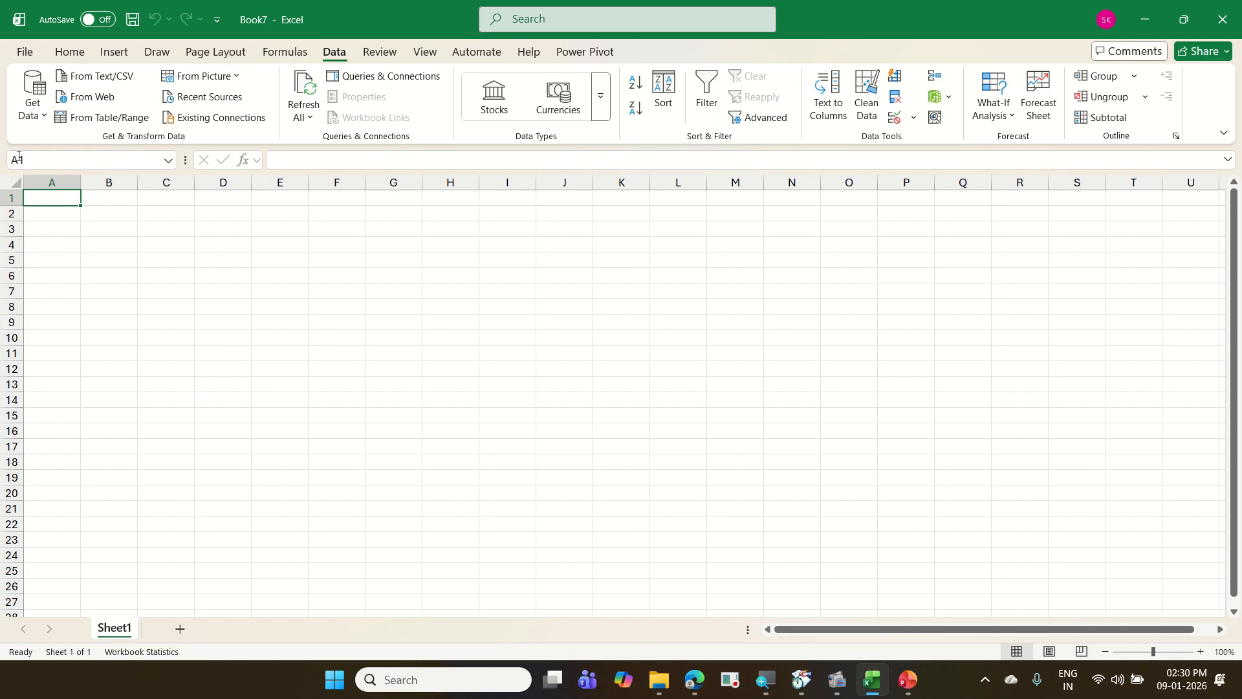
left_click(35, 115)
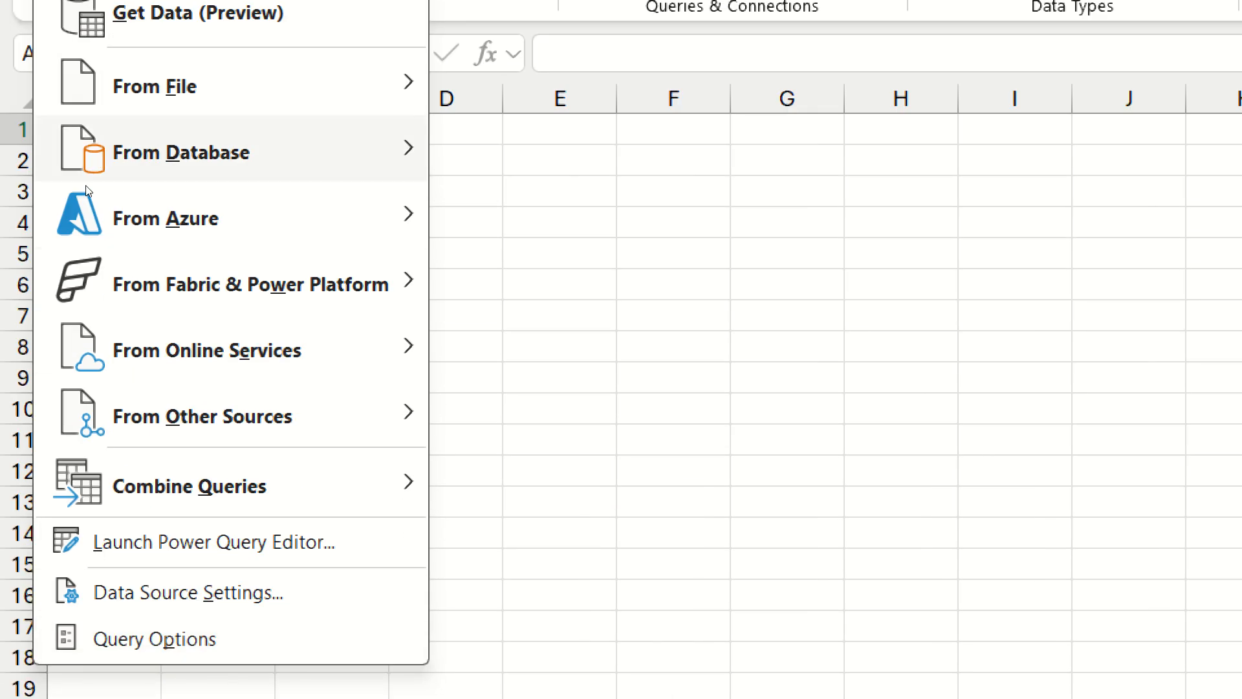
key("f")
key("d")
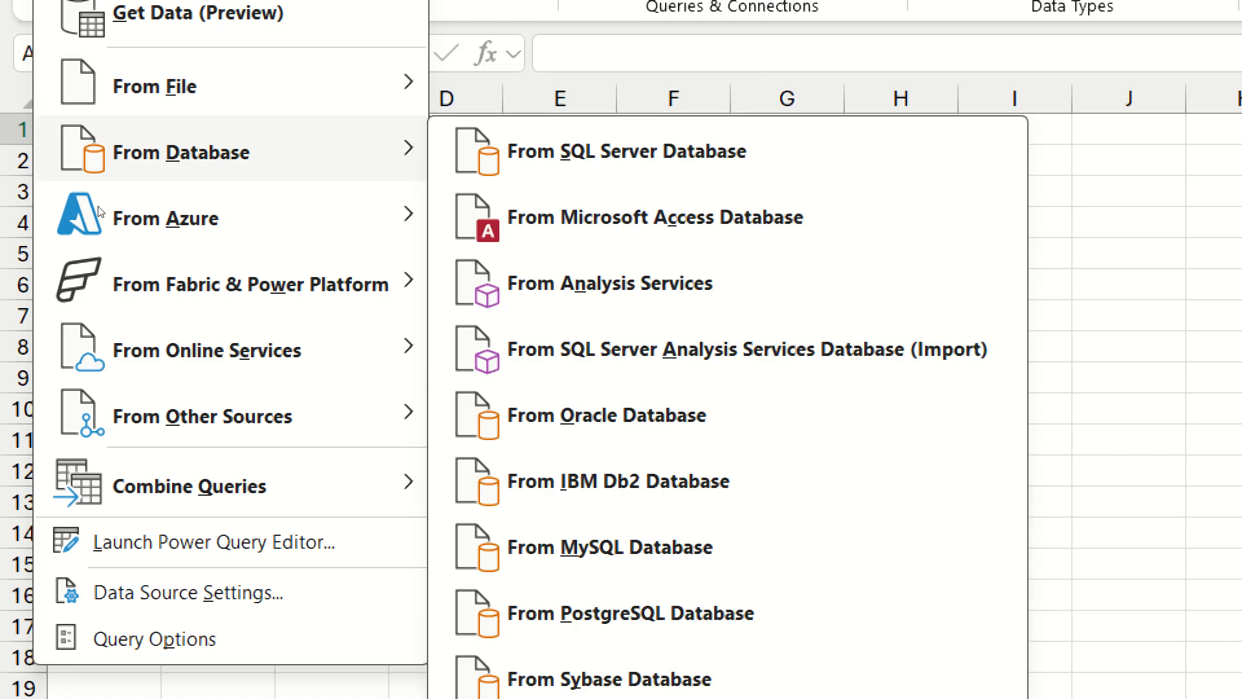
key("f")
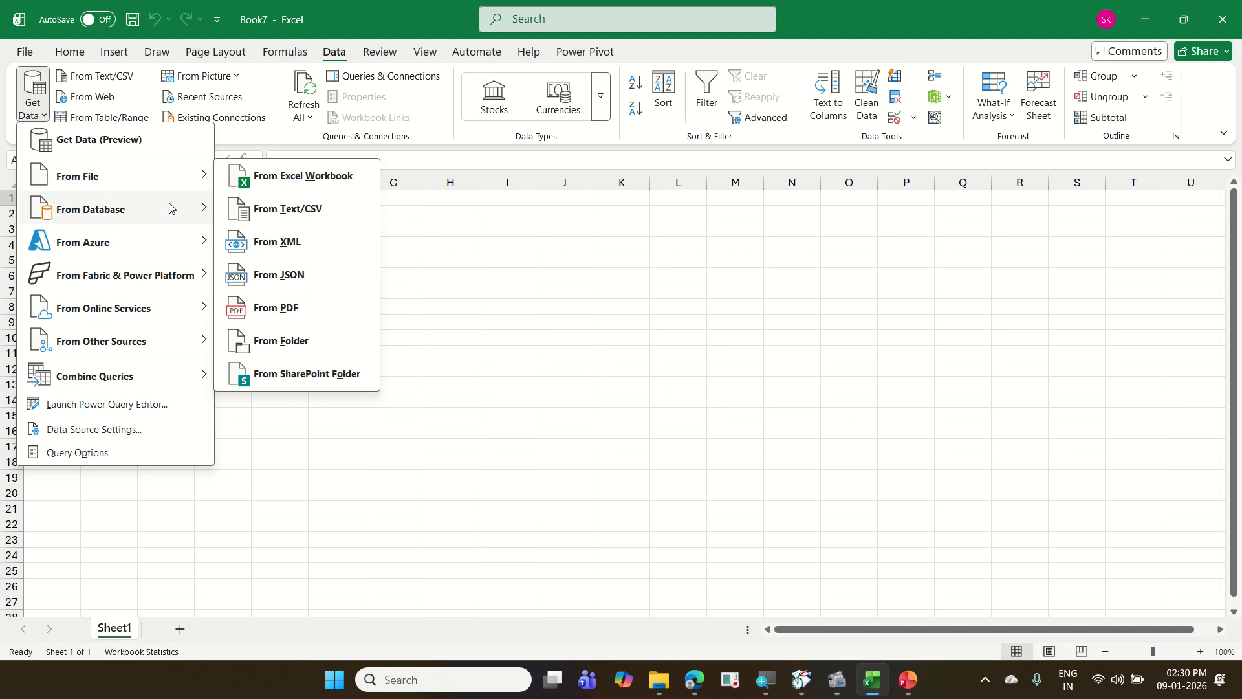
left_click(289, 221)
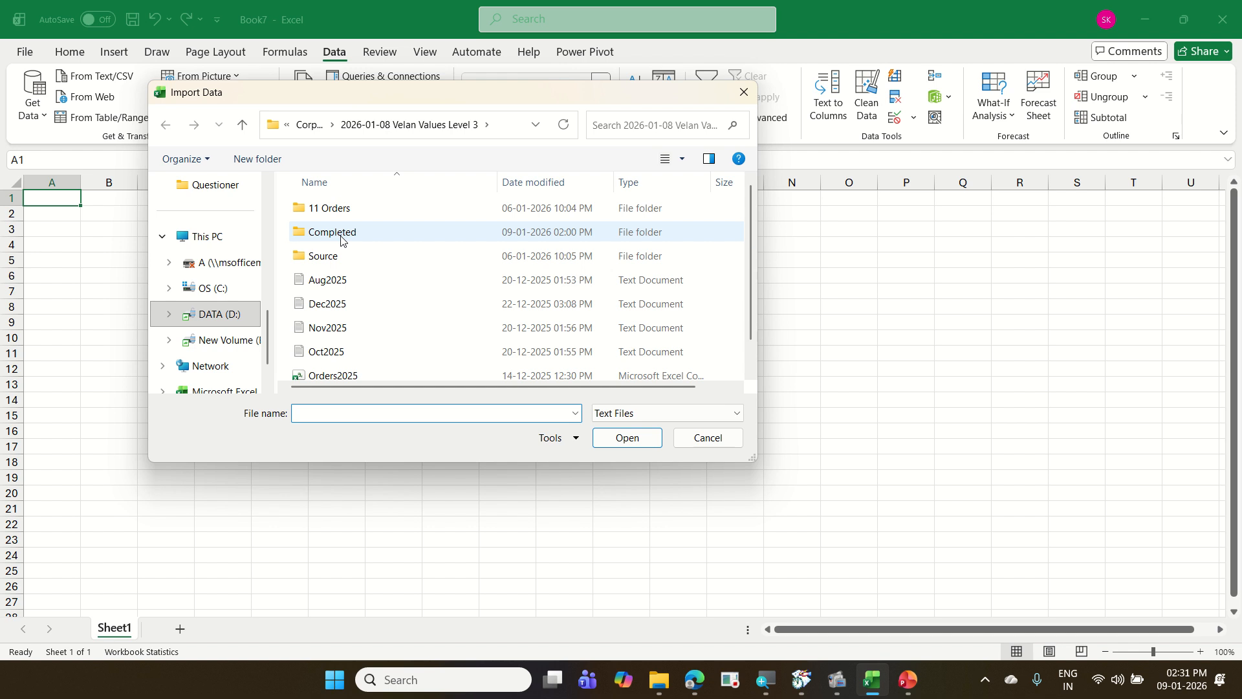
left_click(354, 217)
double_click(354, 218)
left_click(360, 210)
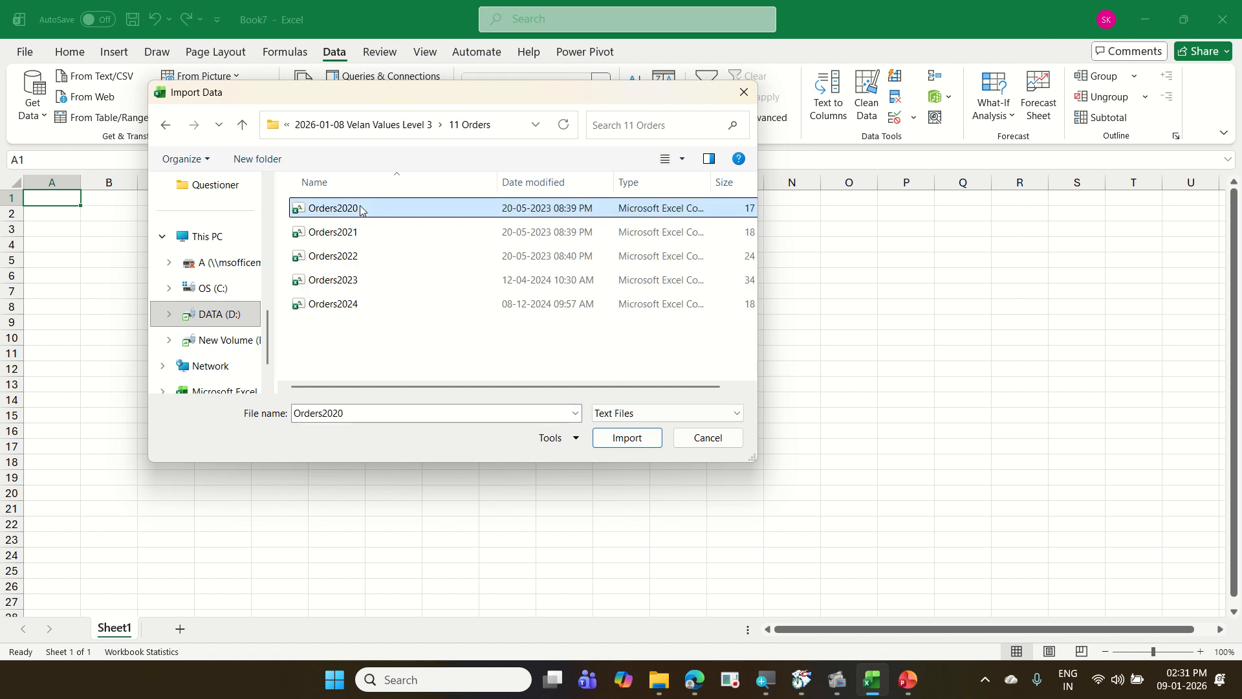
left_click(360, 232)
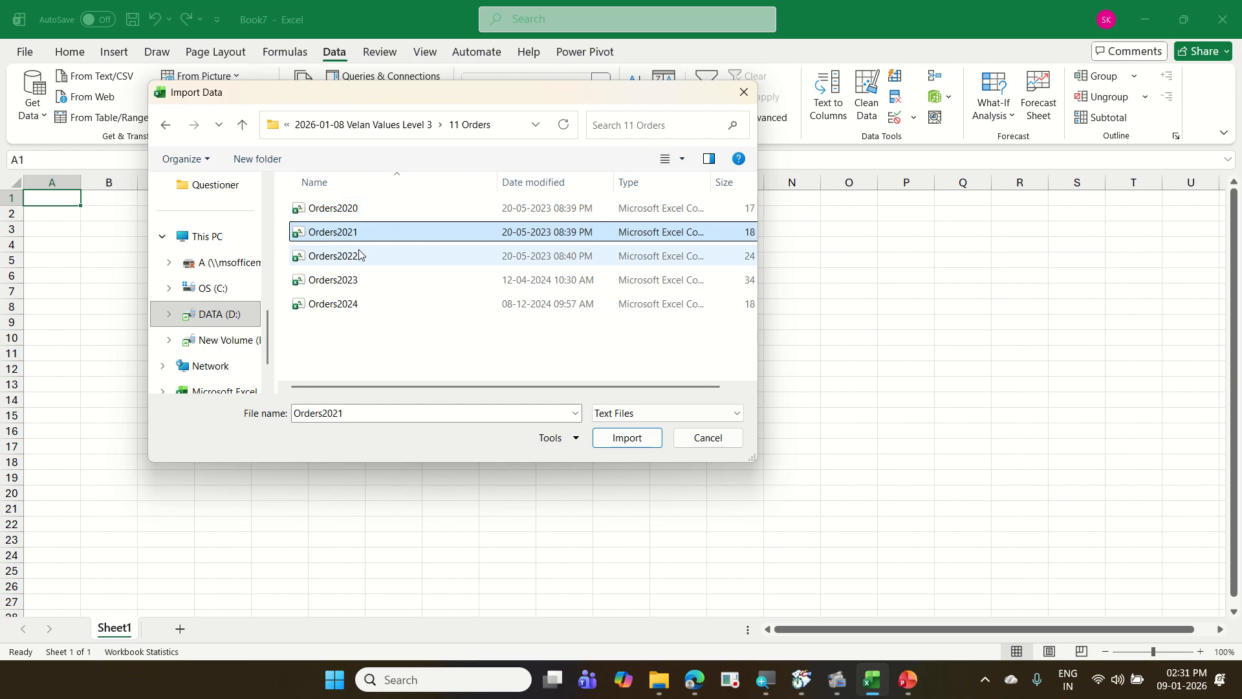
left_click(360, 256)
left_click(361, 279)
left_click(364, 301)
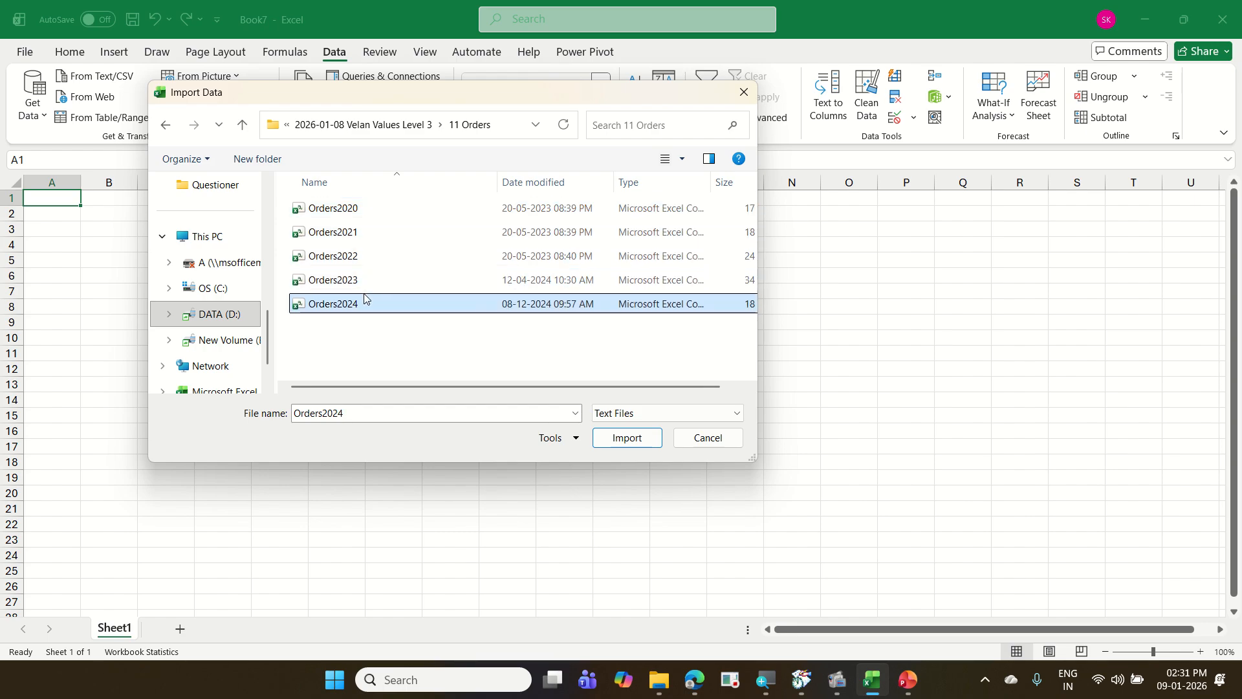
left_click(356, 208)
left_click(356, 232)
left_click(421, 283)
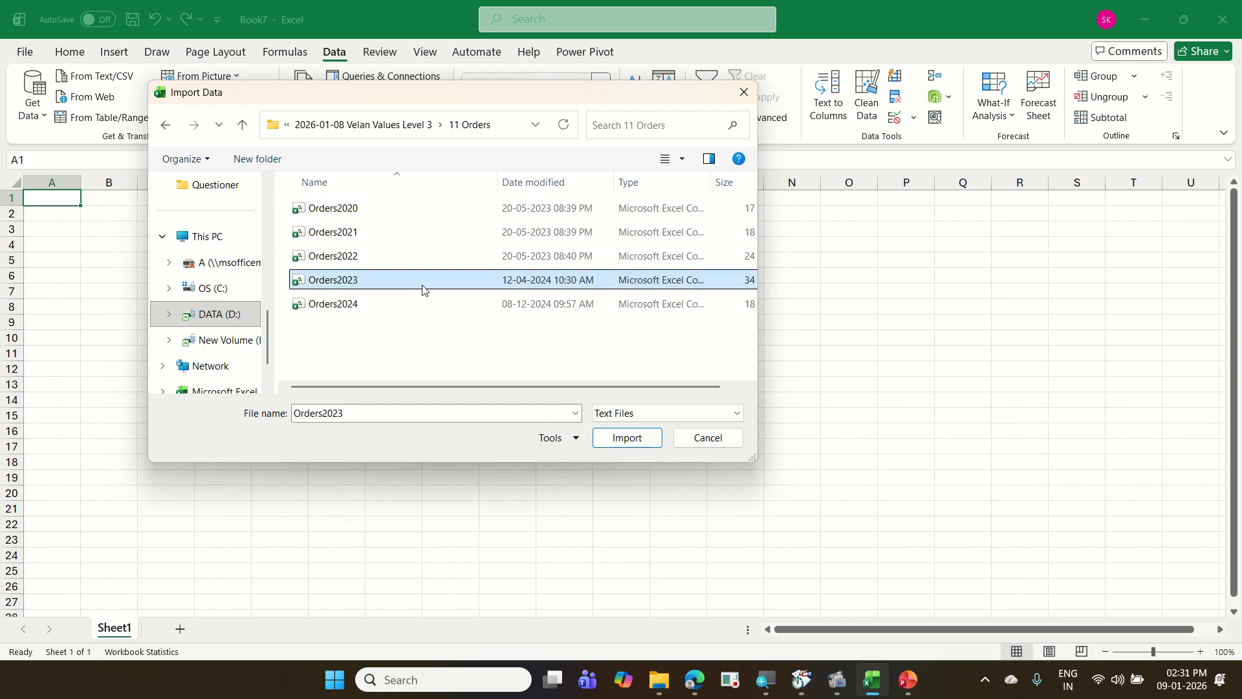
left_click(438, 346)
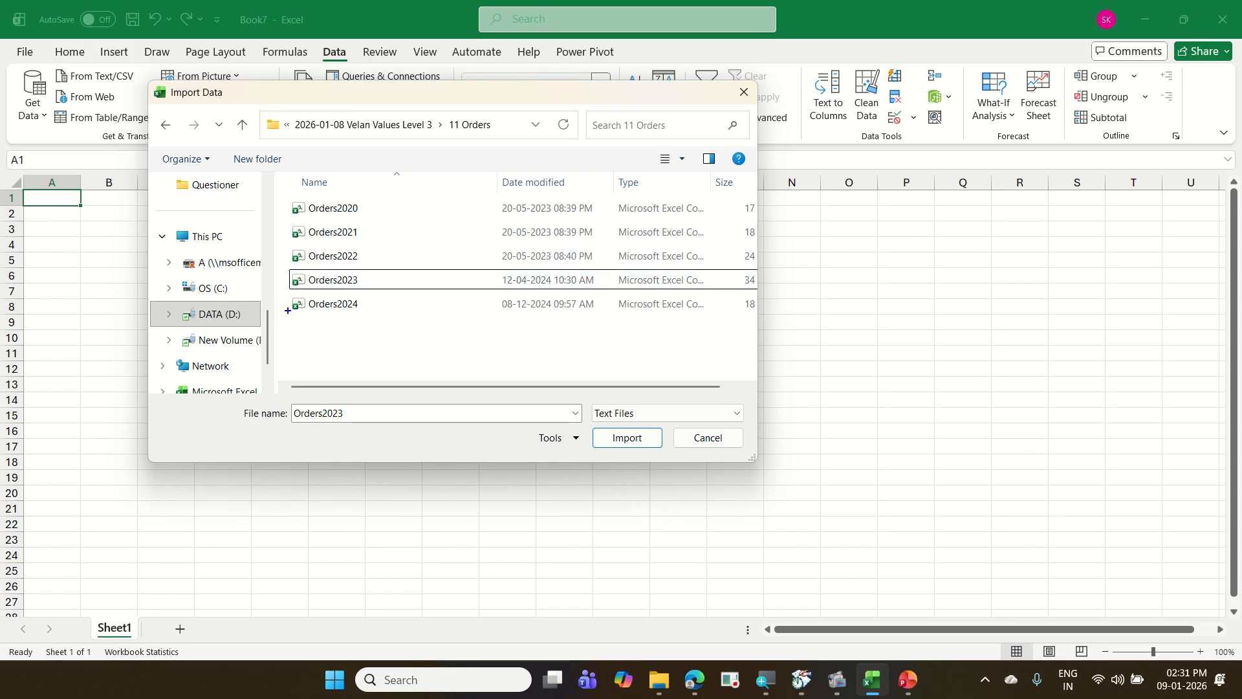
left_click_drag(288, 311, 384, 331)
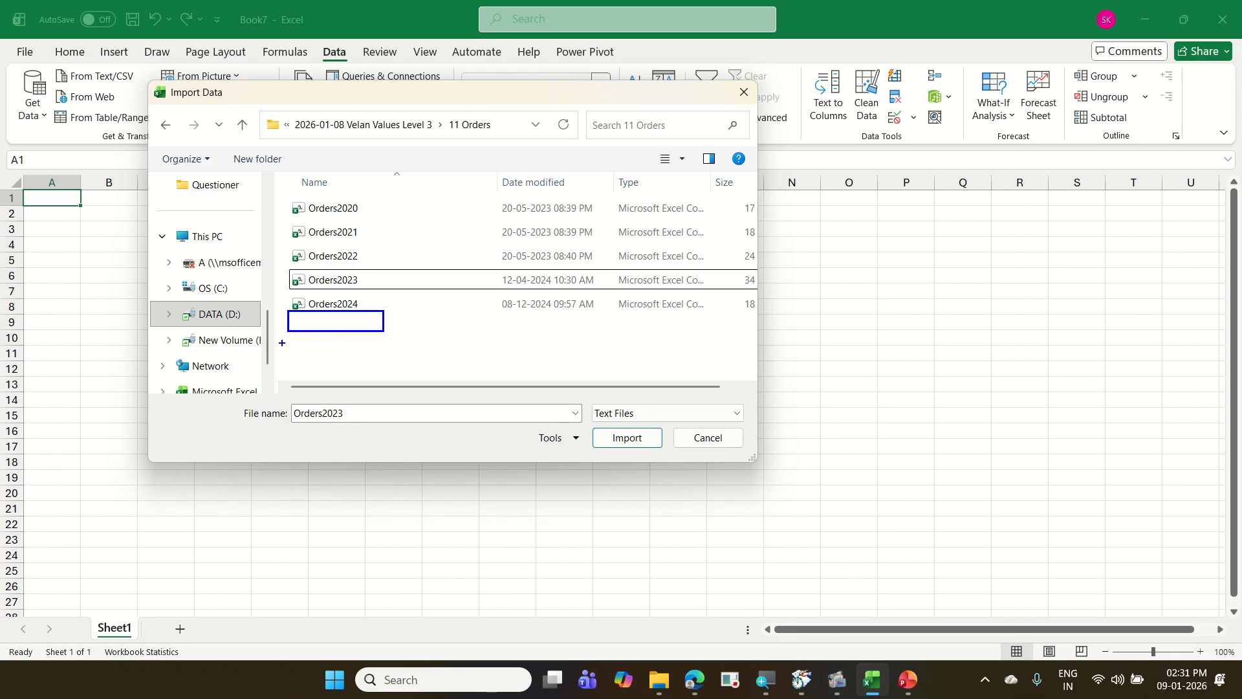
left_click_drag(282, 343, 373, 357)
left_click_drag(365, 209, 388, 376)
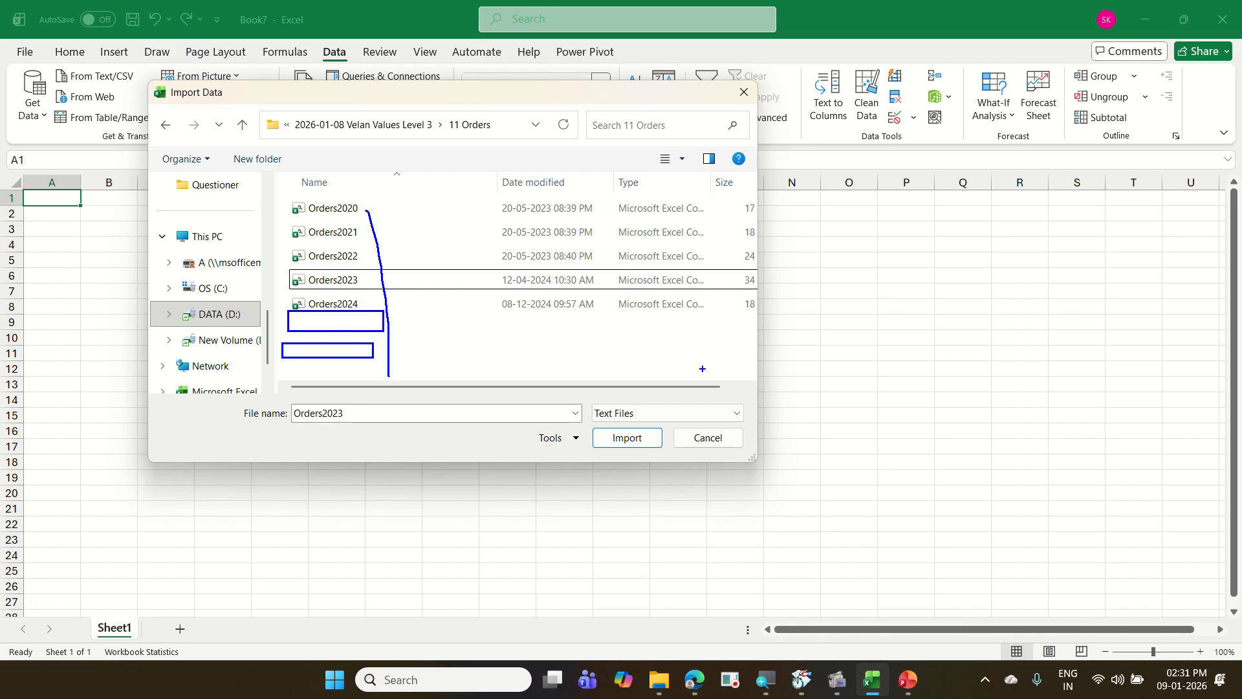
key("Escape")
left_click(624, 437)
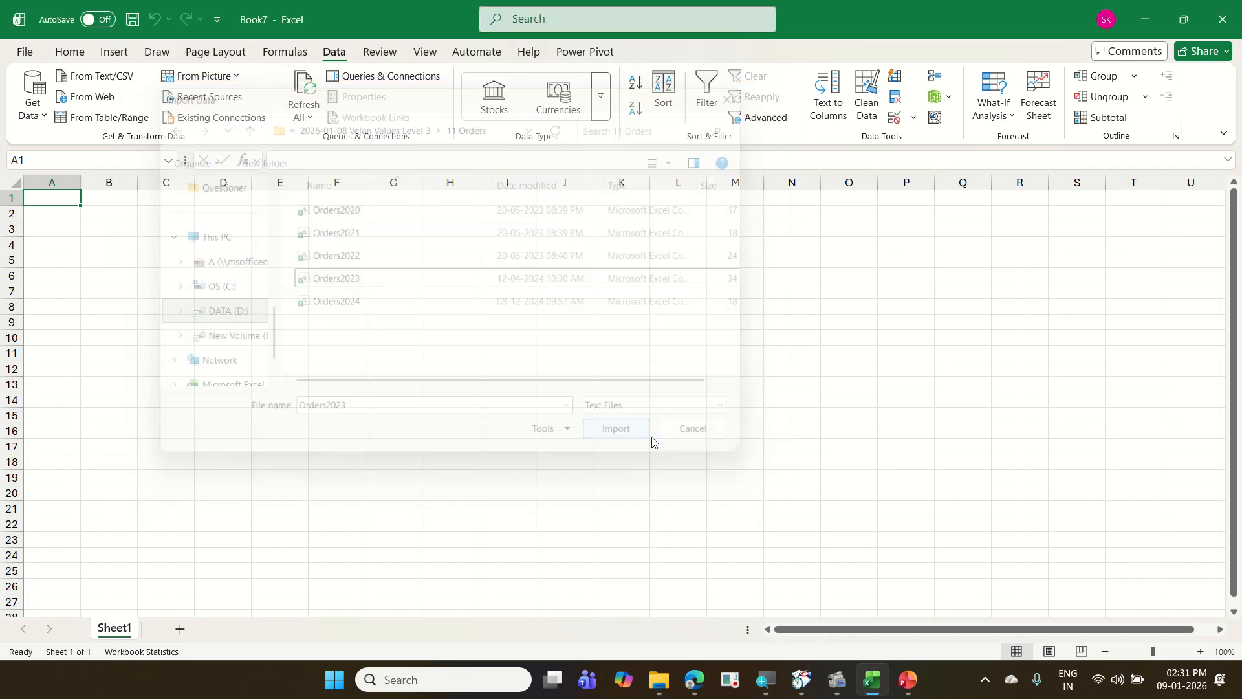
- Get data from the 11 Orders folder and open its file list in the Power Query Editor for transformation
left_click(33, 113)
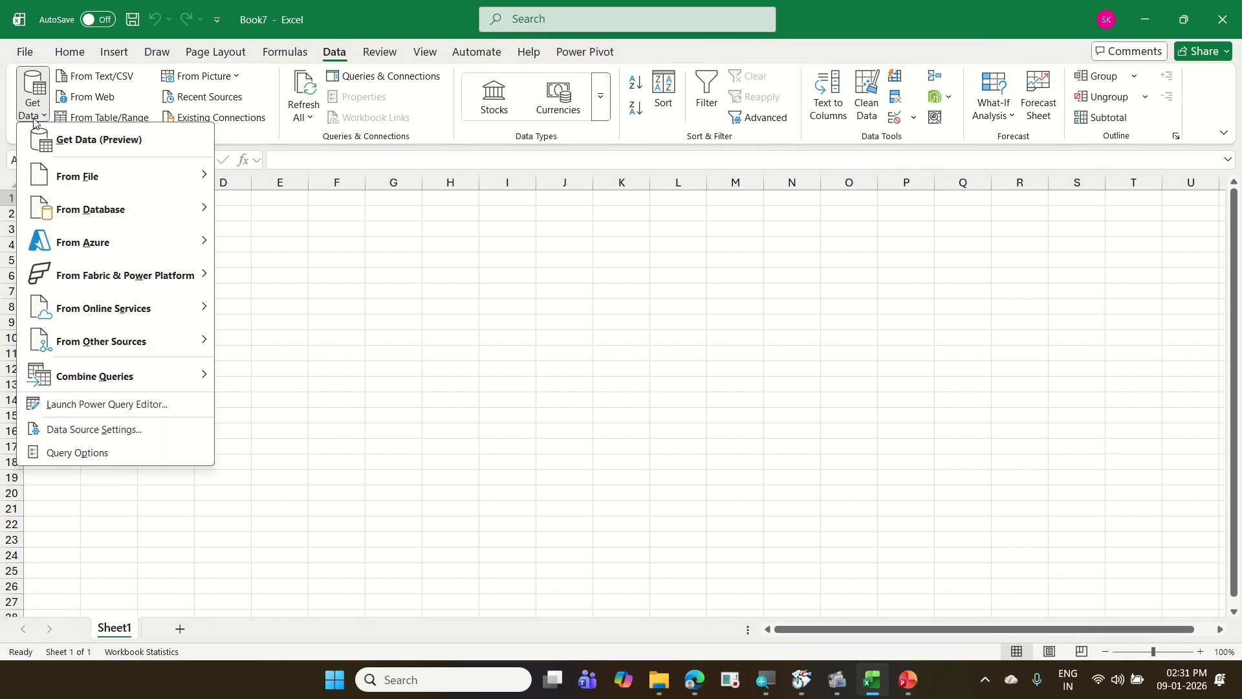
mouse_move(108, 178)
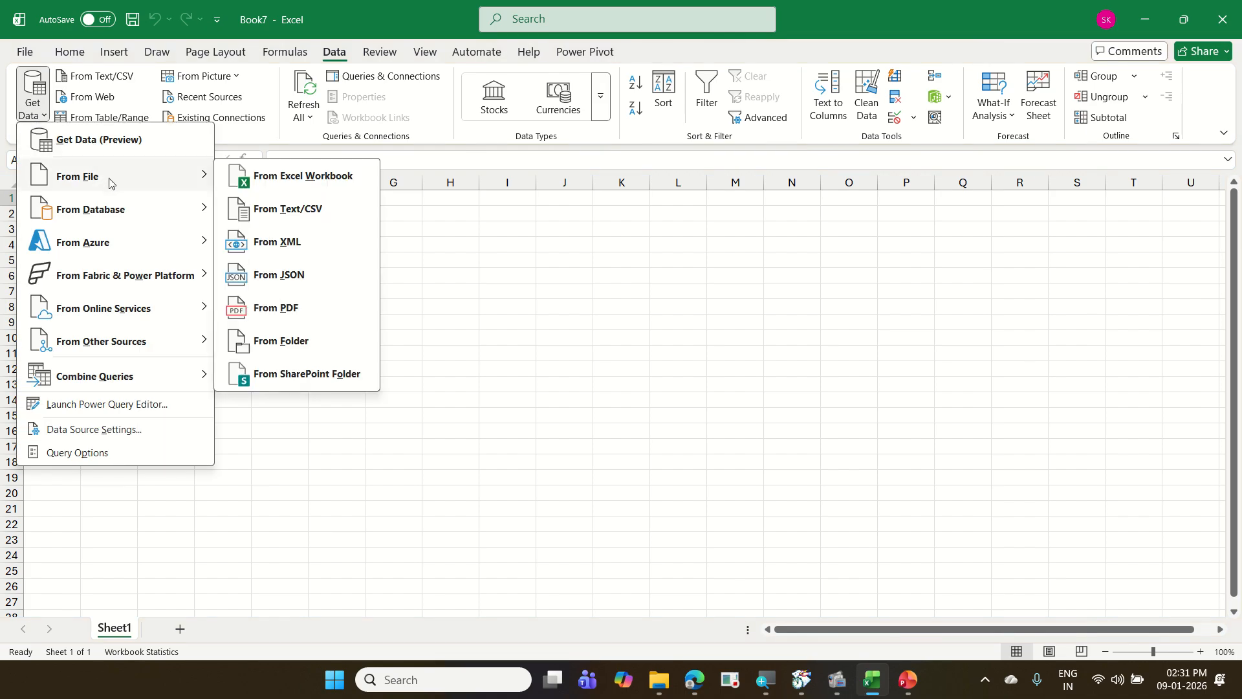
left_click(340, 342)
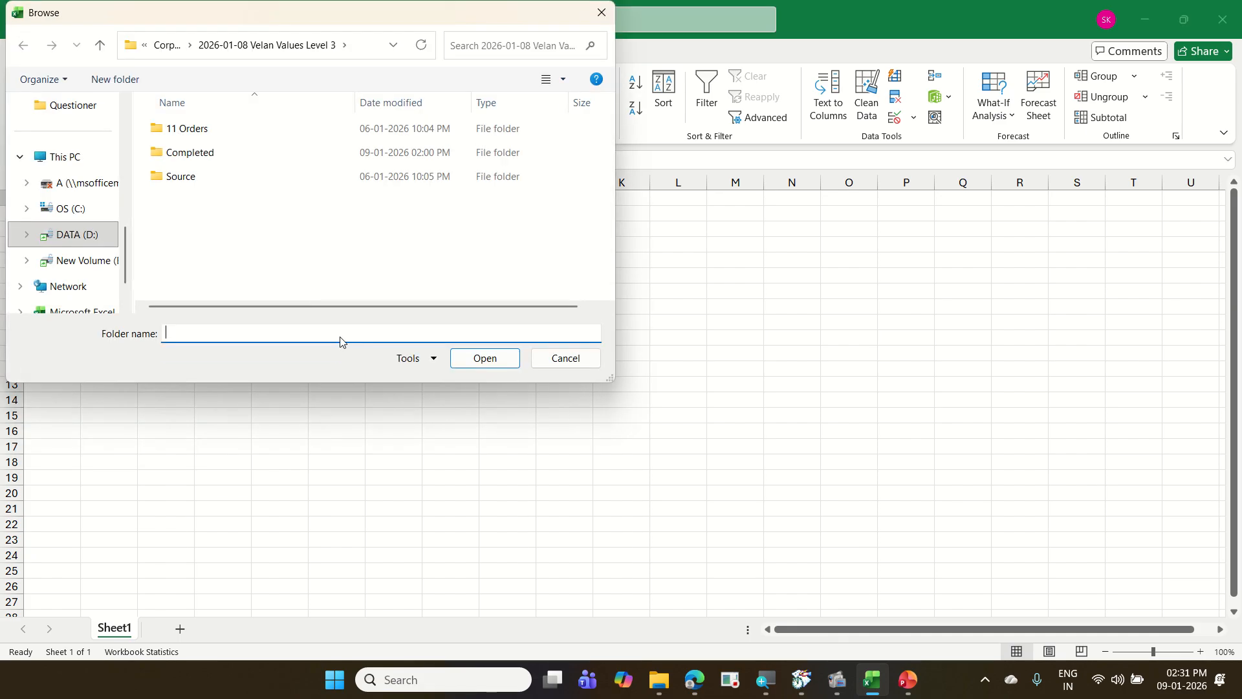
left_click(214, 135)
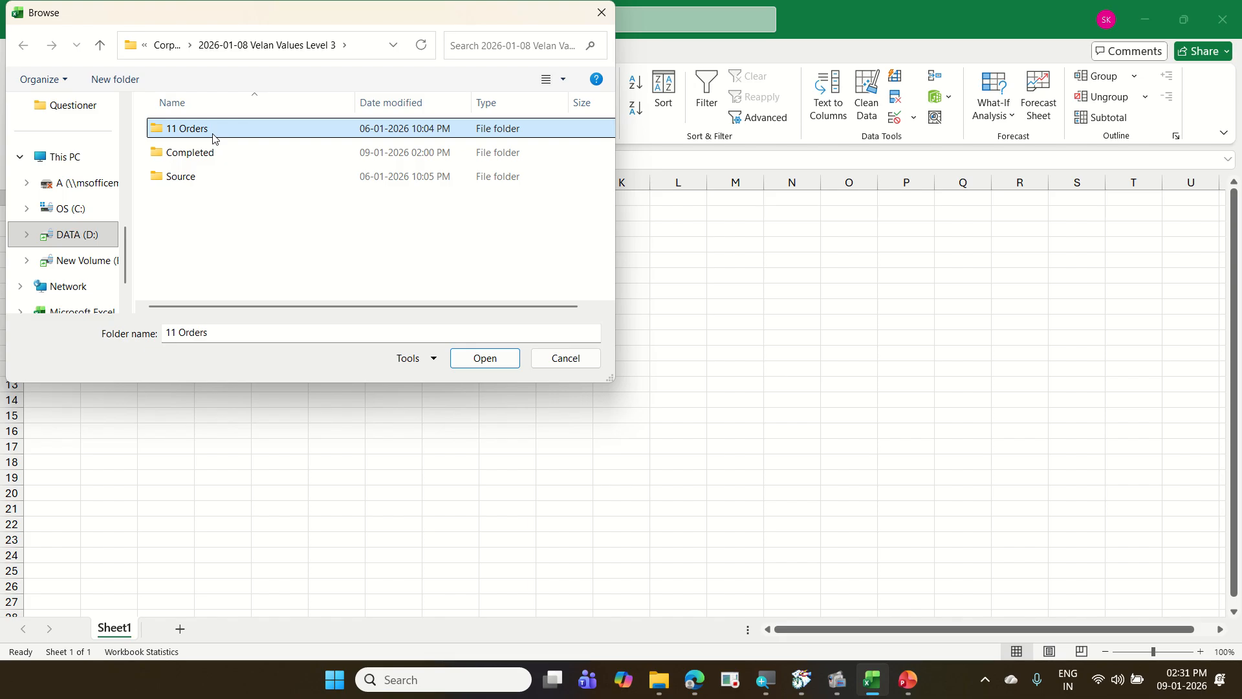
left_click(479, 357)
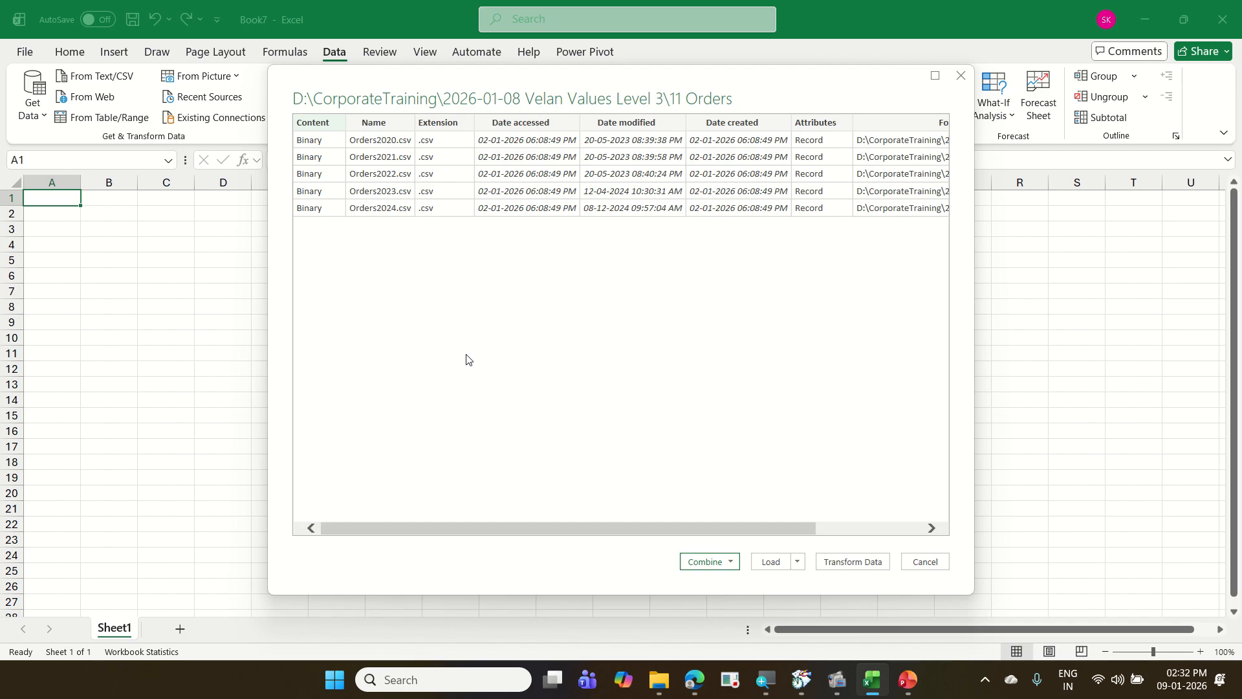
left_click(863, 571)
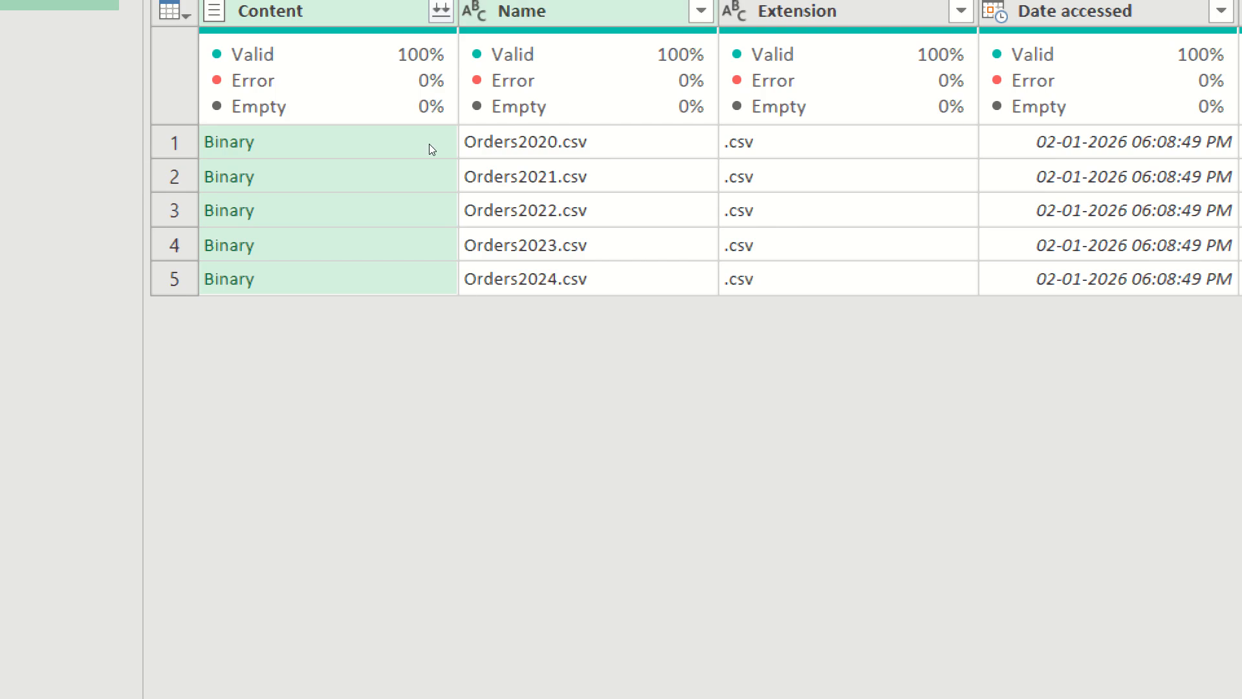
- Check the filter lists of the Name and Extension columns, leaving both columns unfiltered
key("Right")
key("alt+Down")
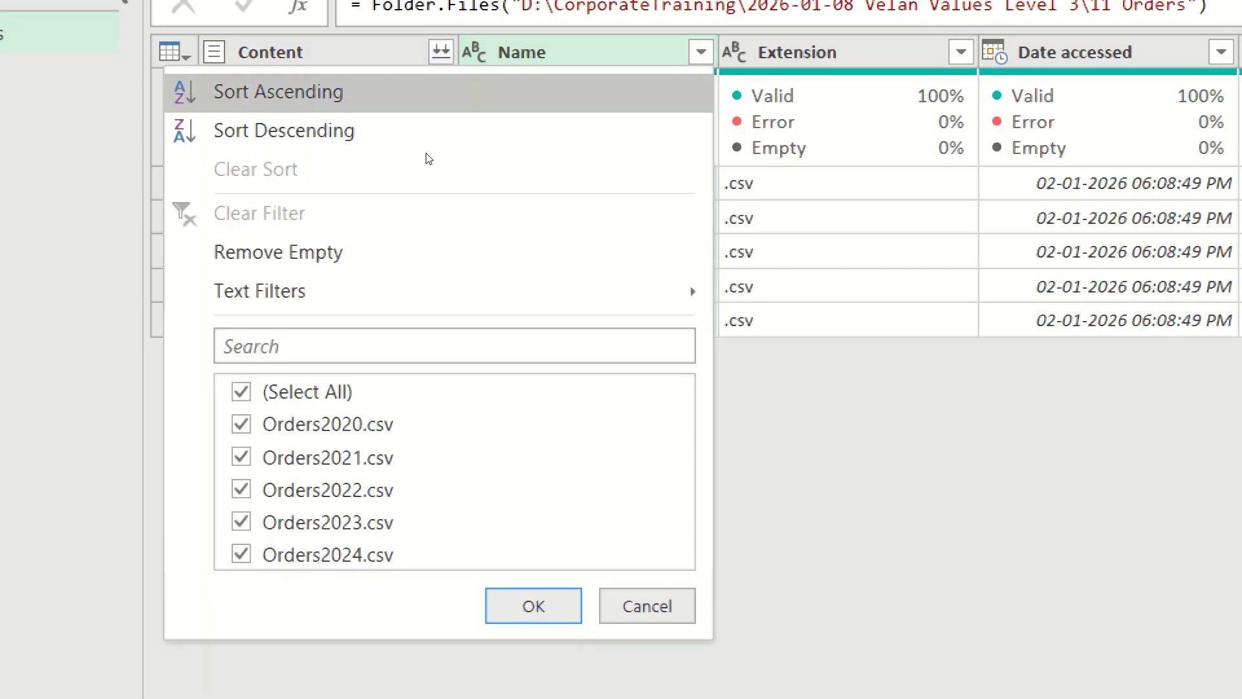
key("Escape")
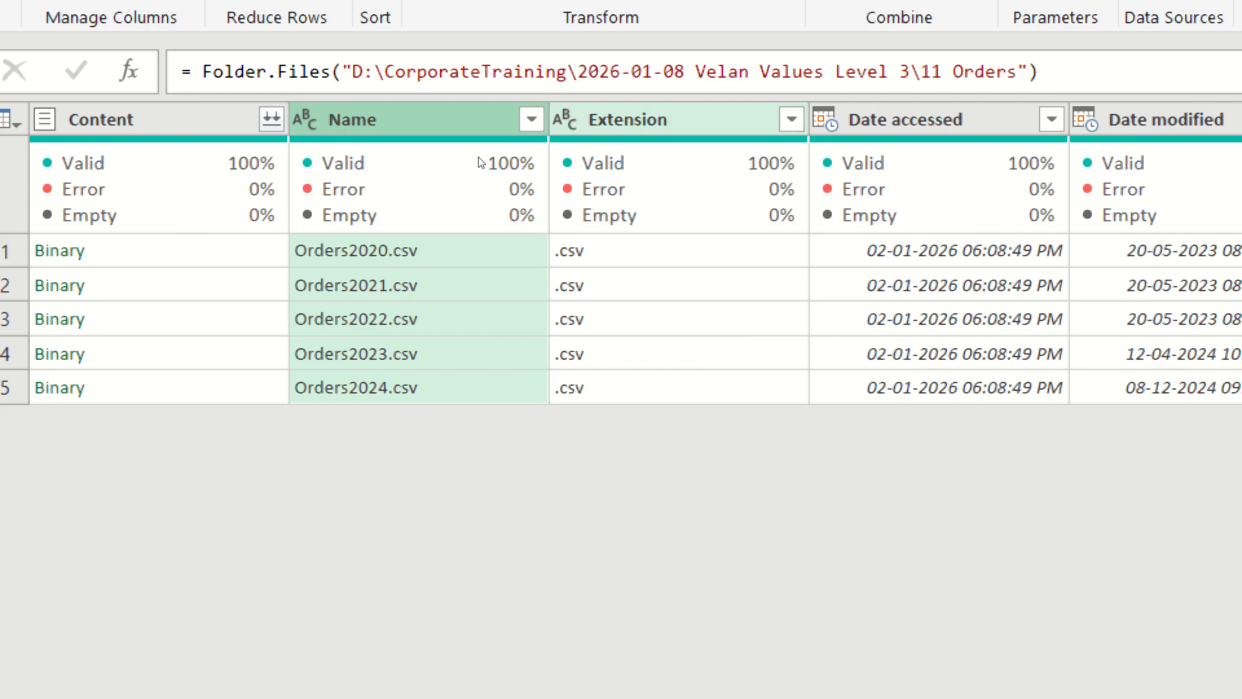
left_click(551, 159)
key("alt+Down")
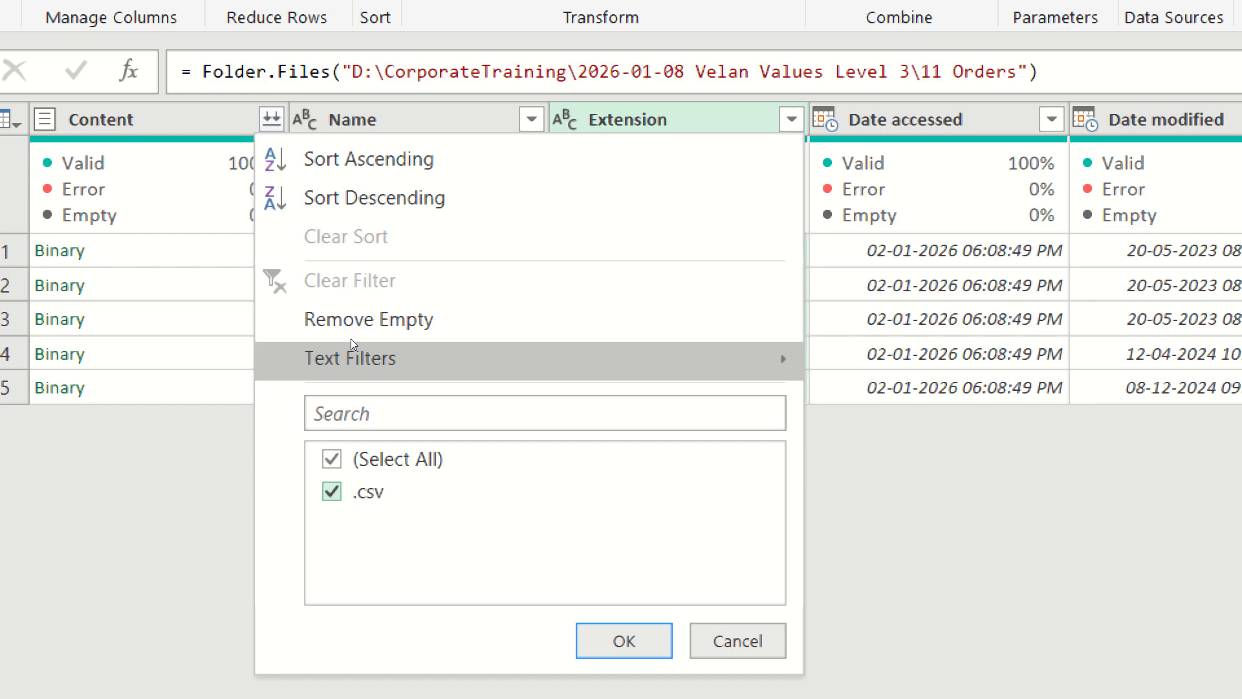
key("Escape")
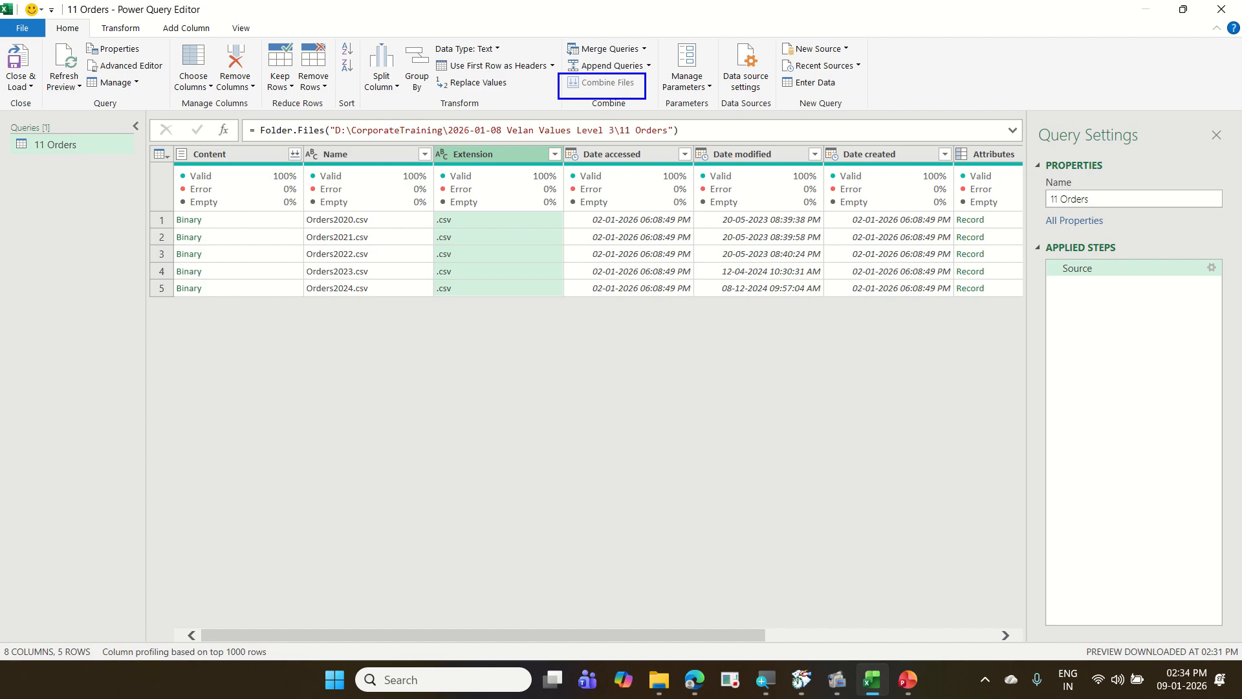
left_click_drag(45, 14, 91, 42)
mouse_move(579, 110)
left_mouse_down()
mouse_move(618, 115)
mouse_move(555, 65)
mouse_move(609, 102)
left_mouse_up()
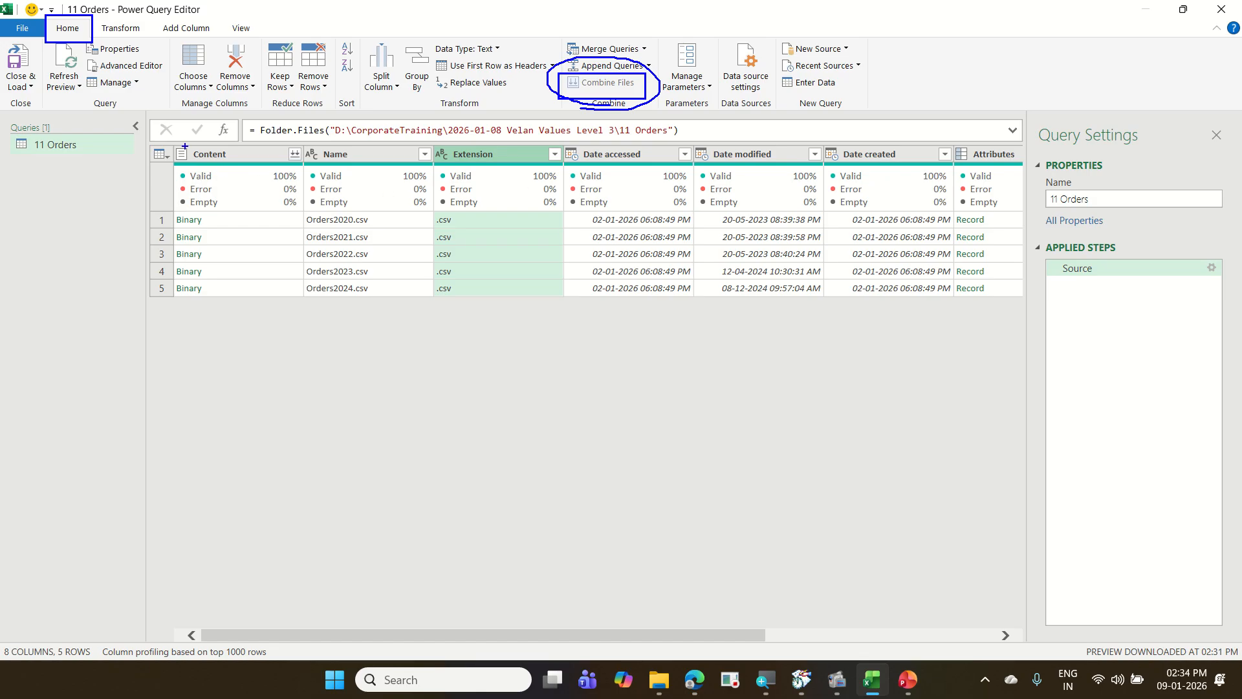
mouse_move(184, 146)
left_mouse_down()
mouse_move(215, 157)
mouse_move(252, 288)
left_mouse_up()
mouse_move(239, 140)
left_mouse_down()
mouse_move(241, 130)
mouse_move(433, 117)
mouse_move(477, 171)
left_mouse_up()
mouse_move(489, 237)
left_mouse_down()
mouse_move(601, 205)
mouse_move(717, 150)
left_mouse_up()
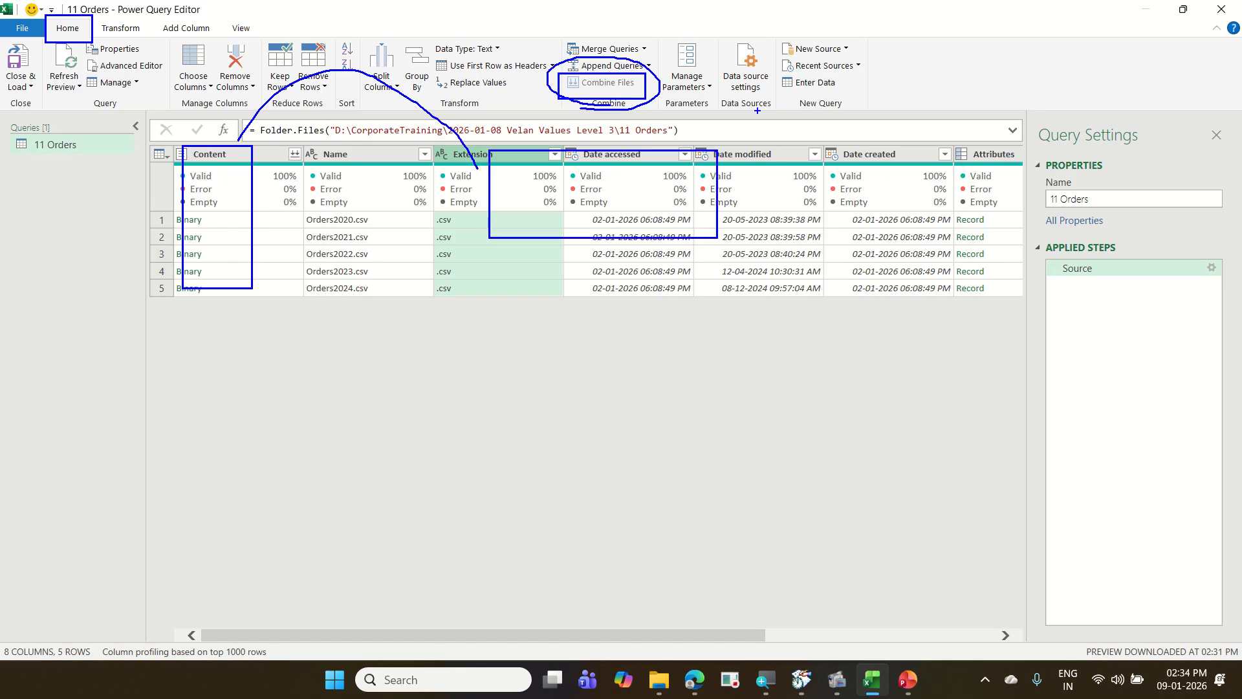
left_click_drag(263, 153, 260, 300)
key("Escape")
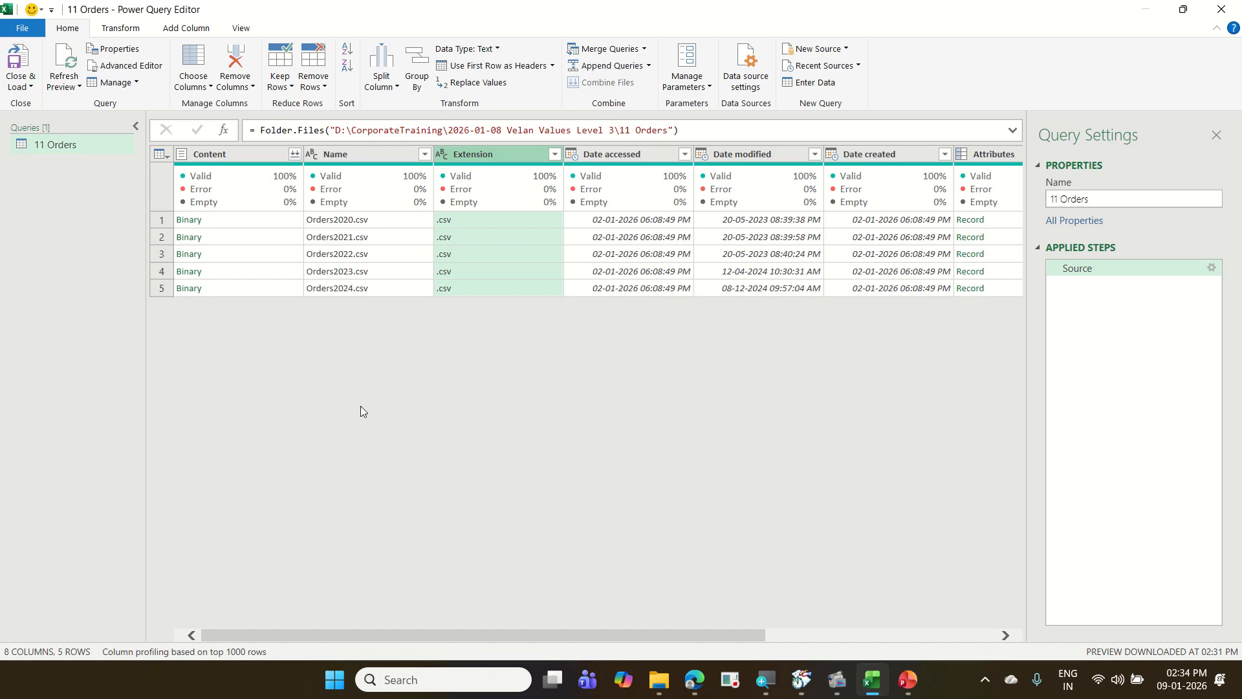
- Select the Content column and the Extension column in turn to compare the availability of Combine Files
left_click(255, 158)
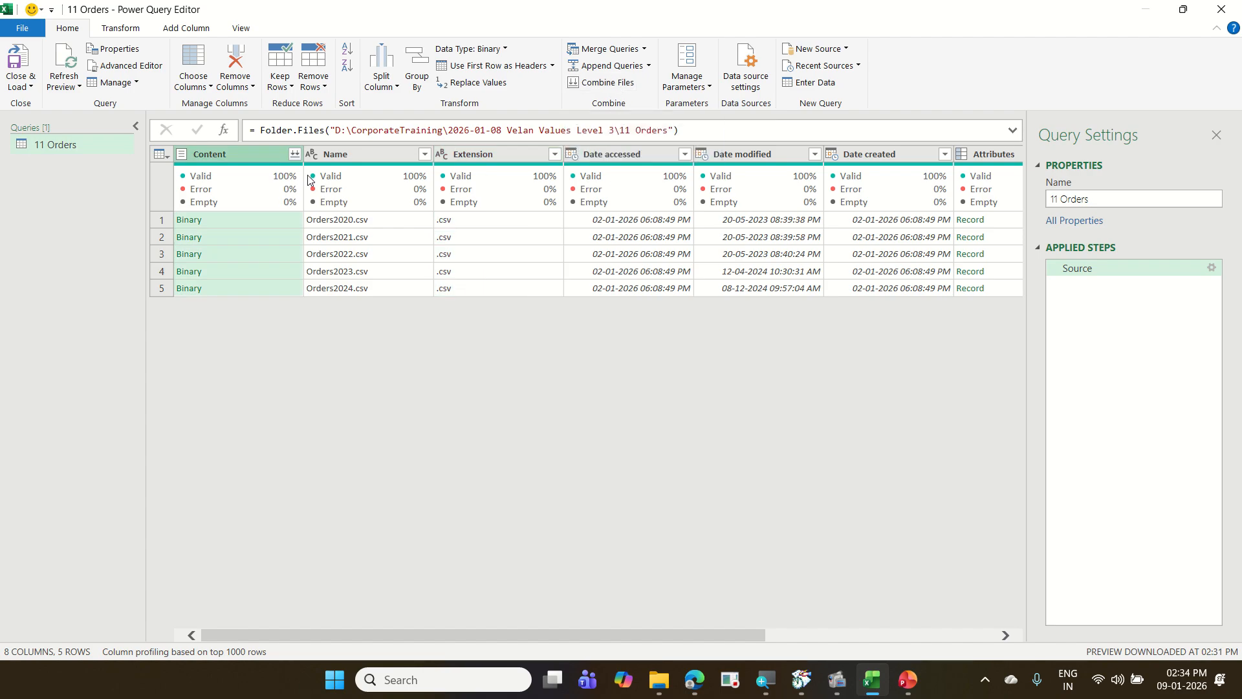
mouse_move(311, 181)
left_click(521, 154)
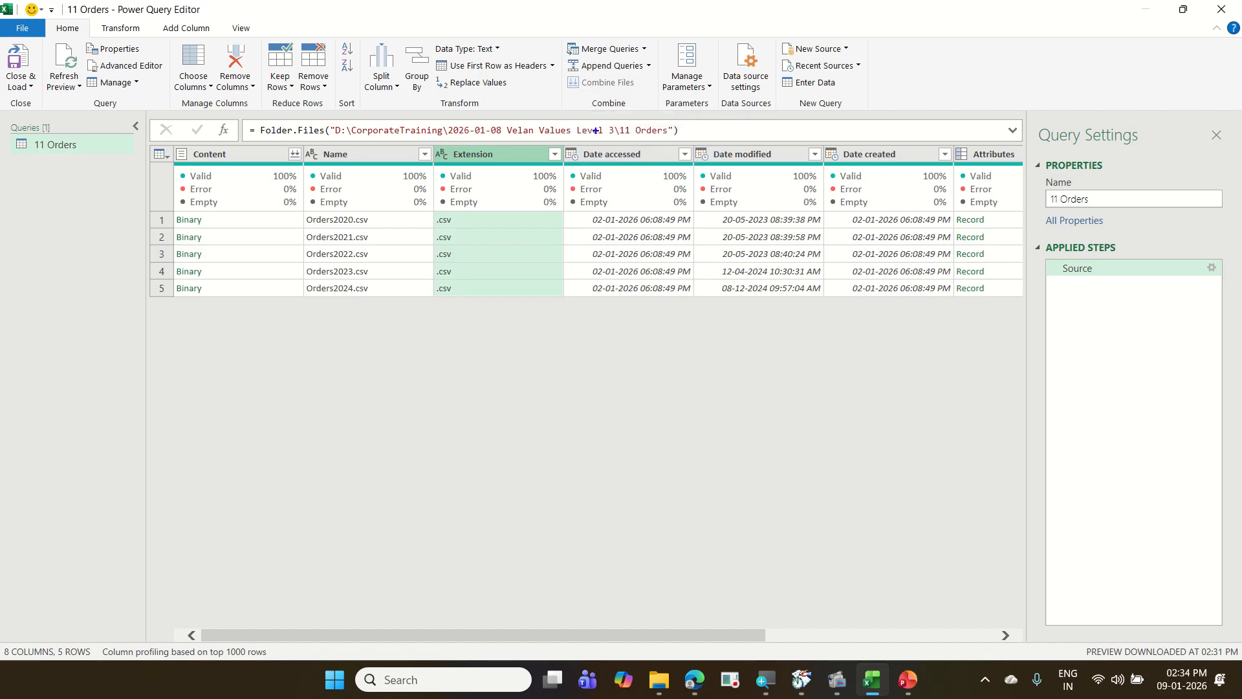
left_click_drag(562, 73, 584, 99)
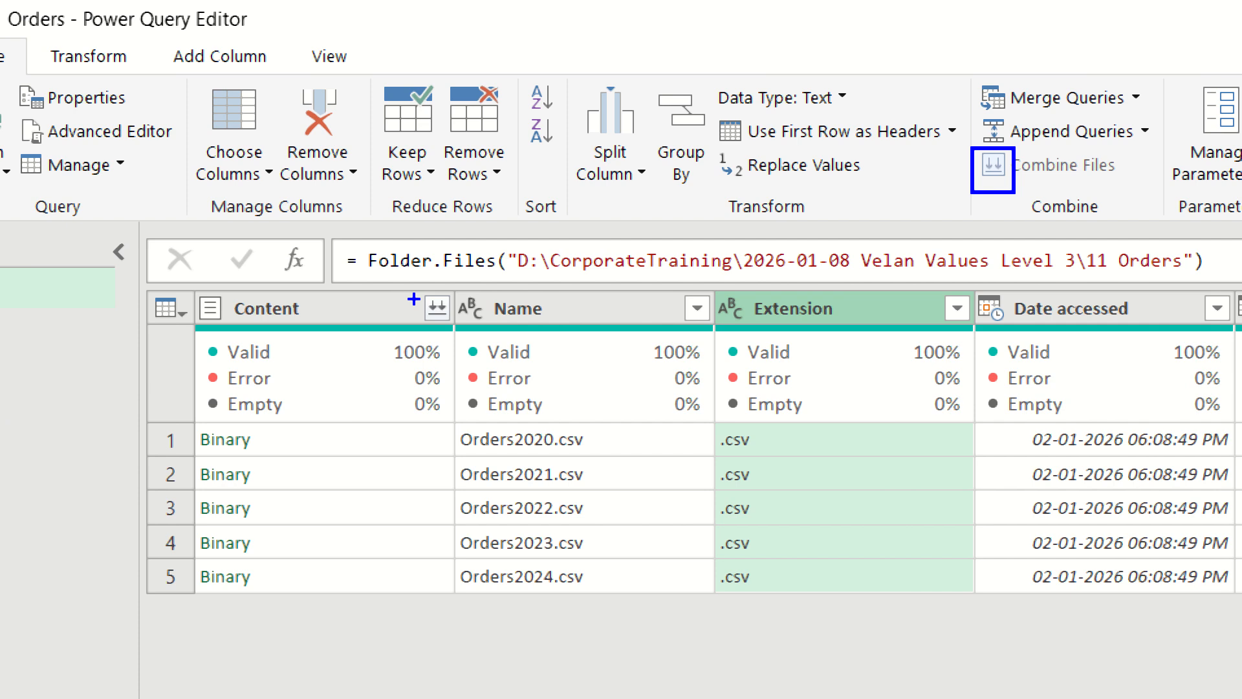
left_click_drag(413, 291, 457, 323)
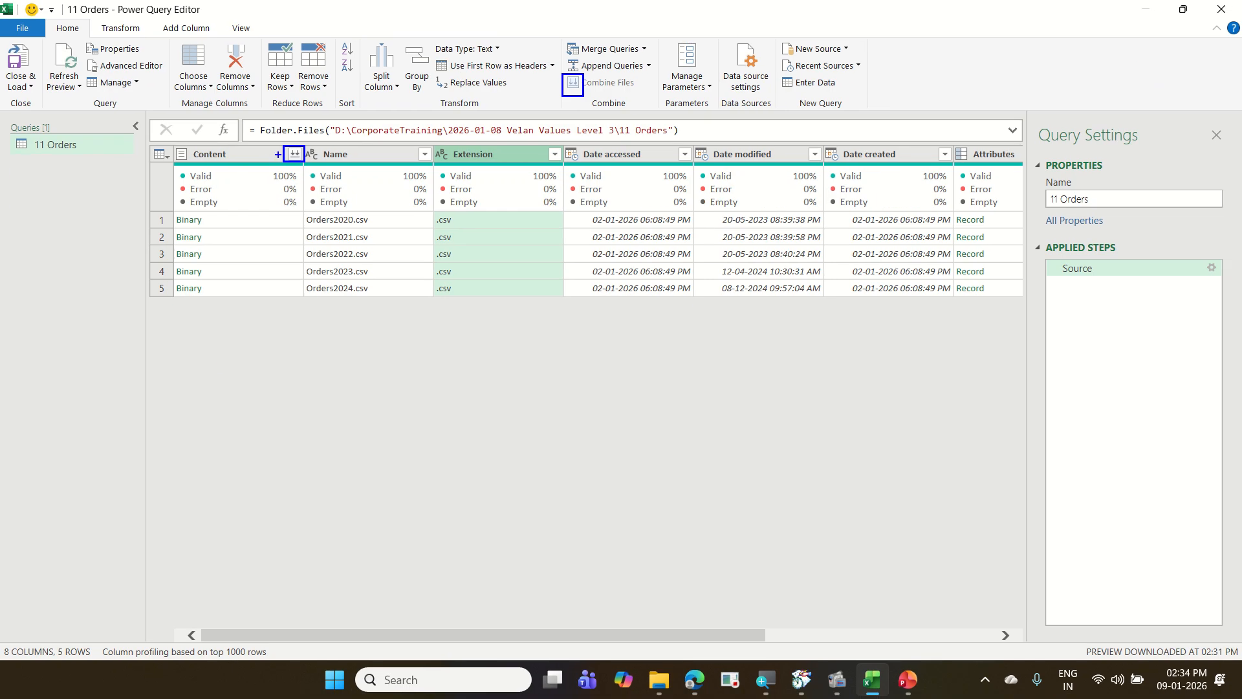
left_click_drag(284, 148, 334, 95)
key("Escape")
- Combine the files from the Content column, using the first file as sample, comma delimiter and data type detection based on first 200 rows
left_click(295, 155)
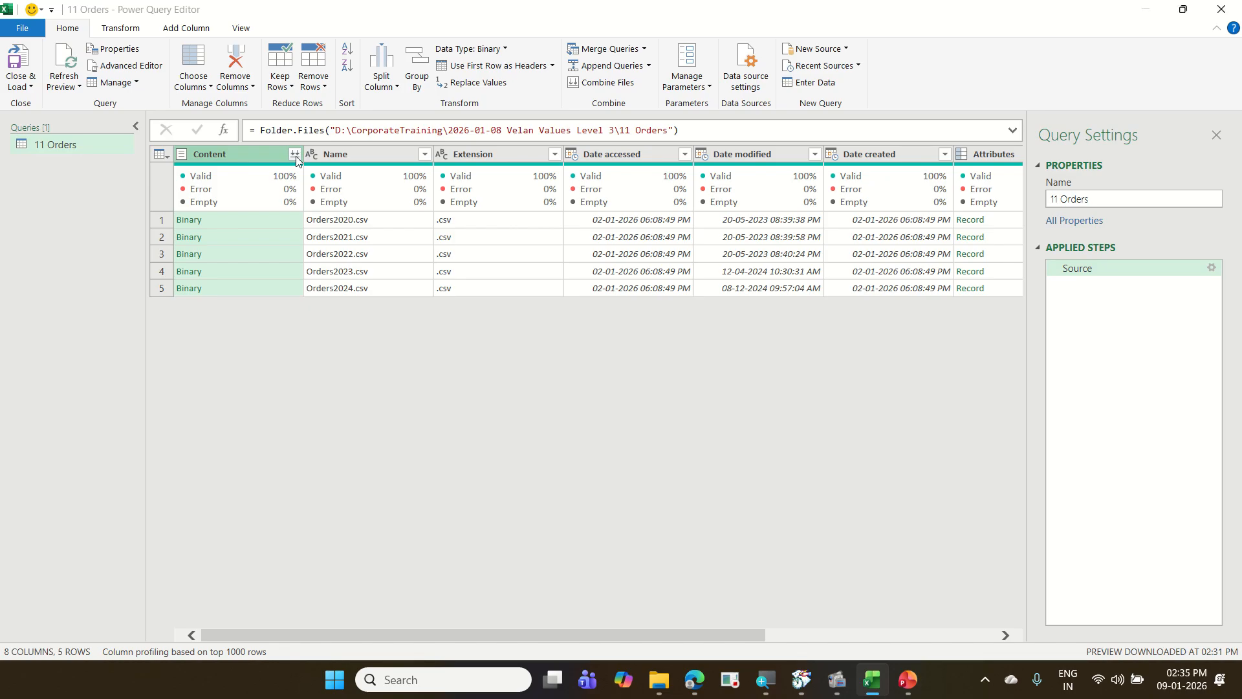
left_click(295, 158)
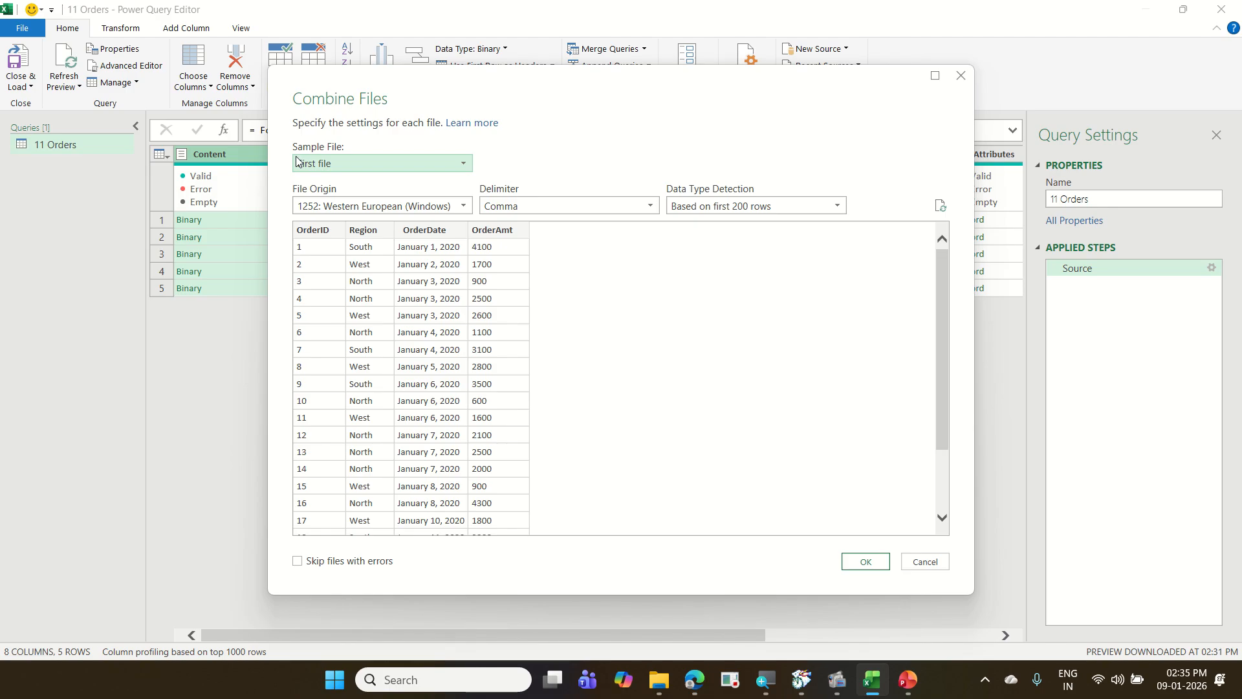
left_click(332, 167)
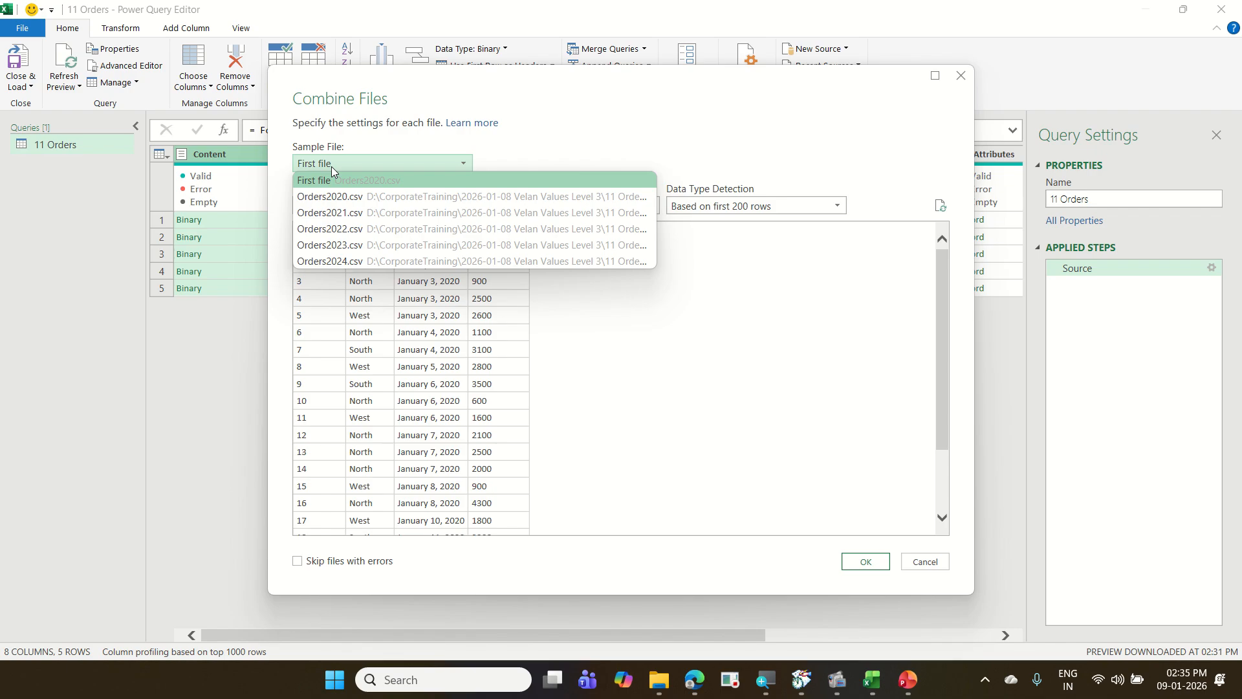
left_click(526, 146)
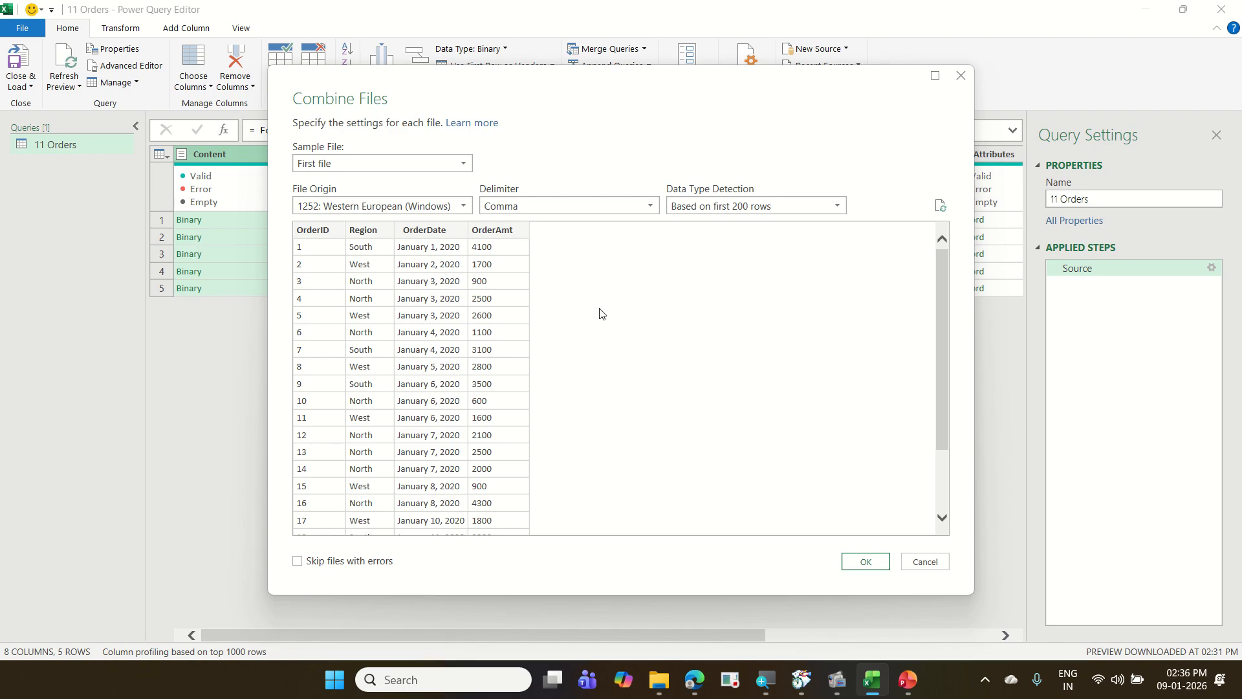
left_click(746, 210)
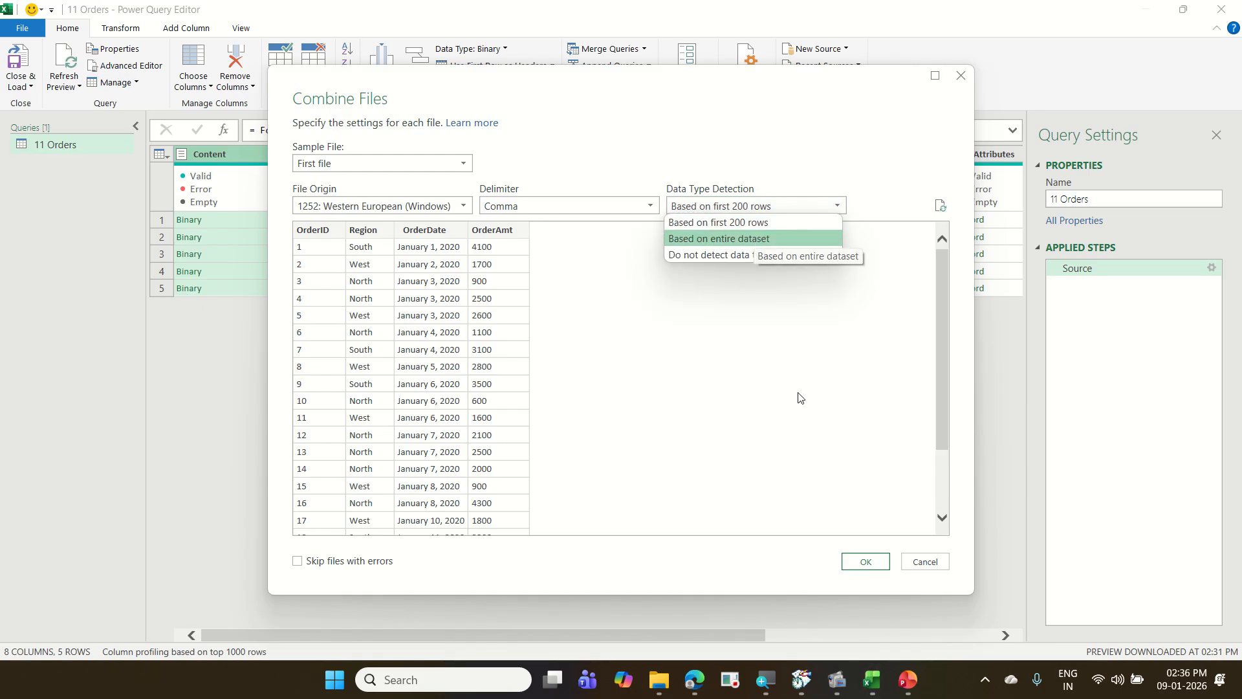
left_click(803, 409)
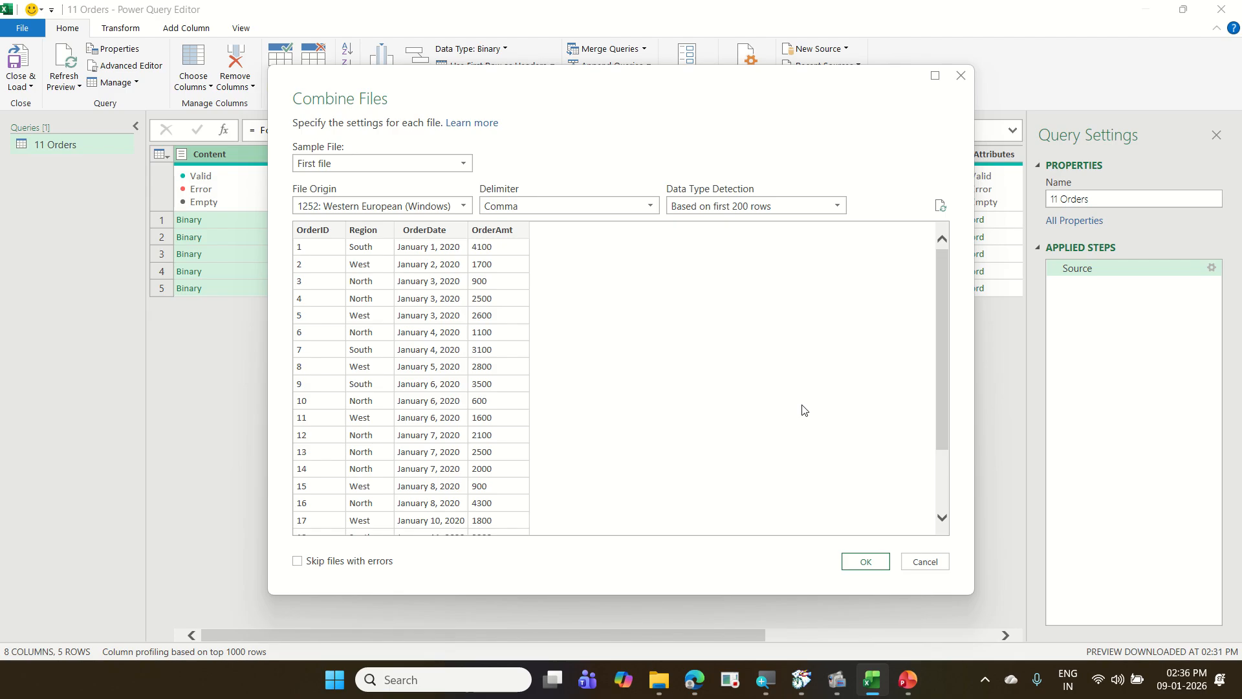
left_click(864, 561)
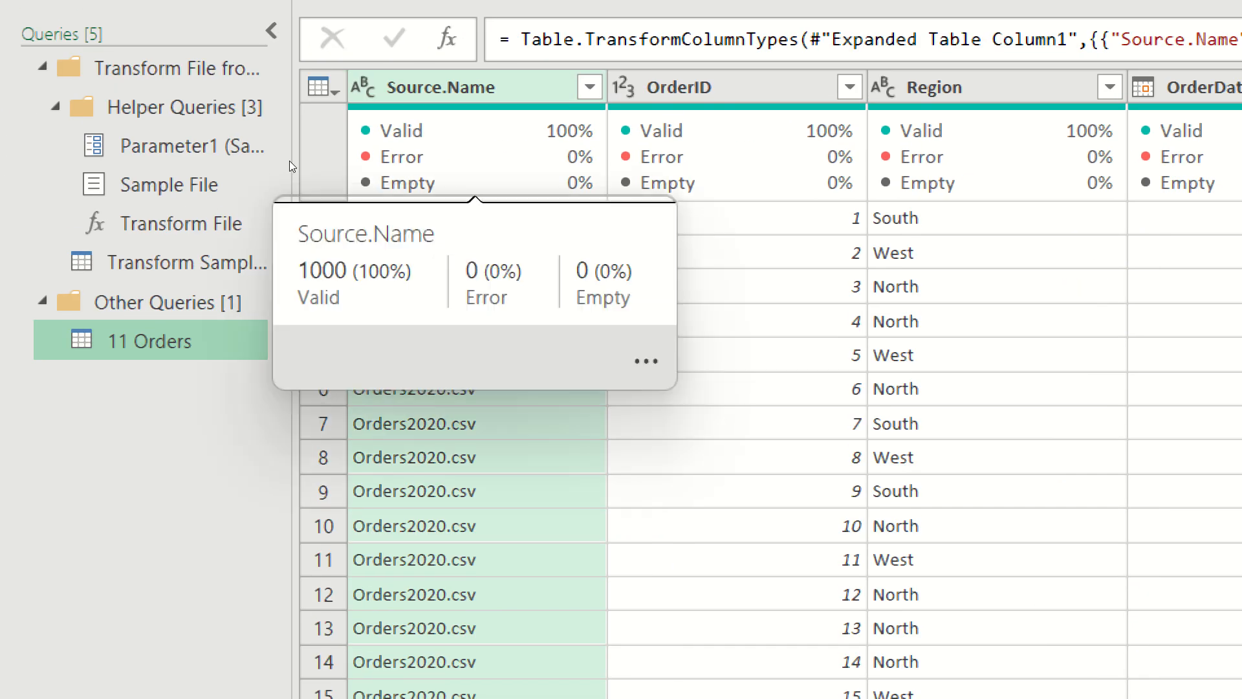
- Check the complete list of source files in the Source.Name filter without filtering, and look through the combined rows
key("alt+Down")
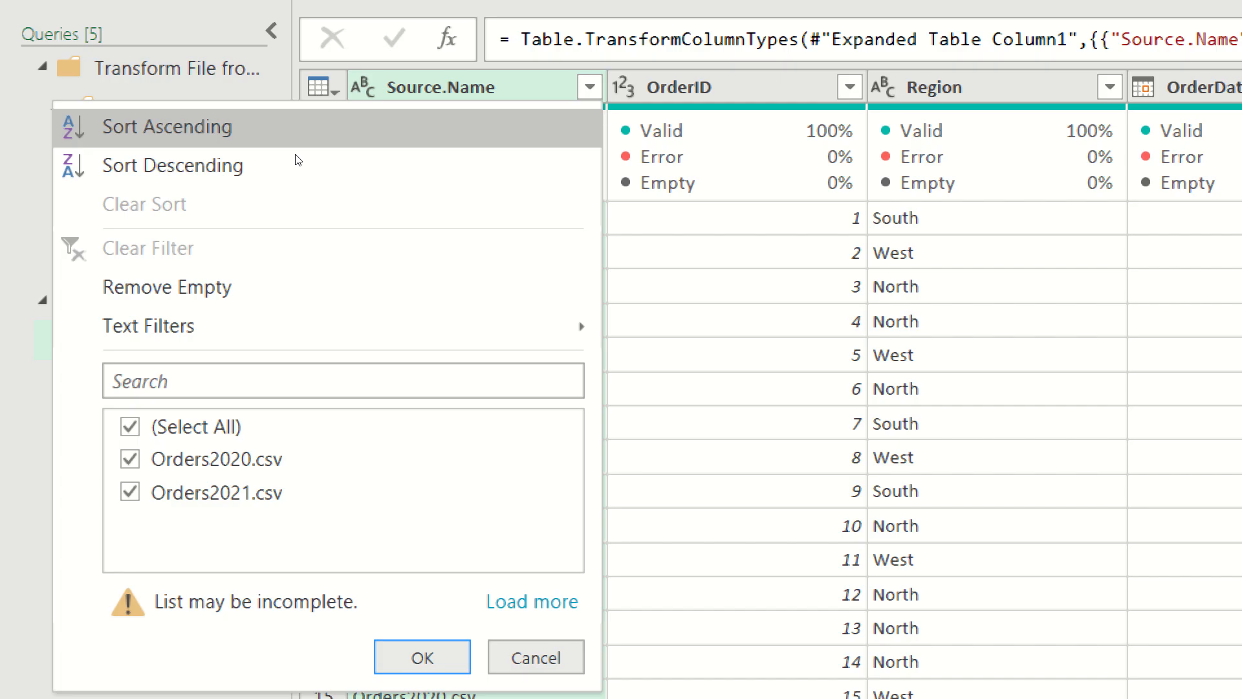
left_click(549, 601)
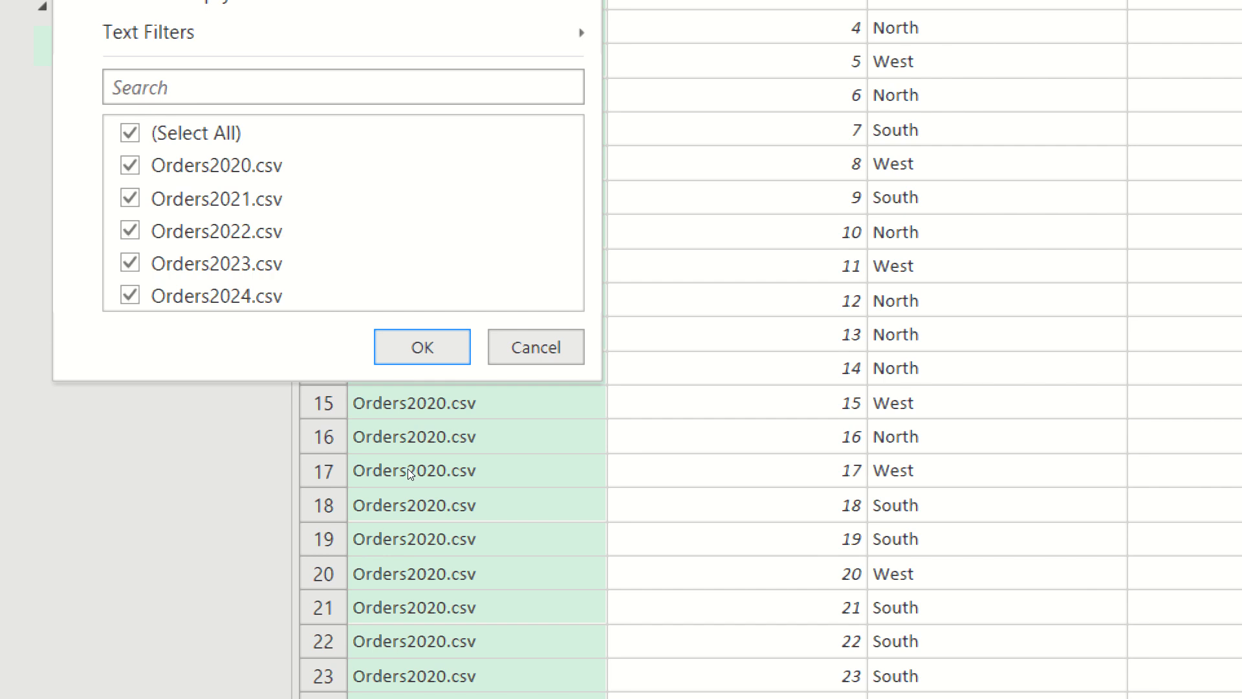
key("Escape")
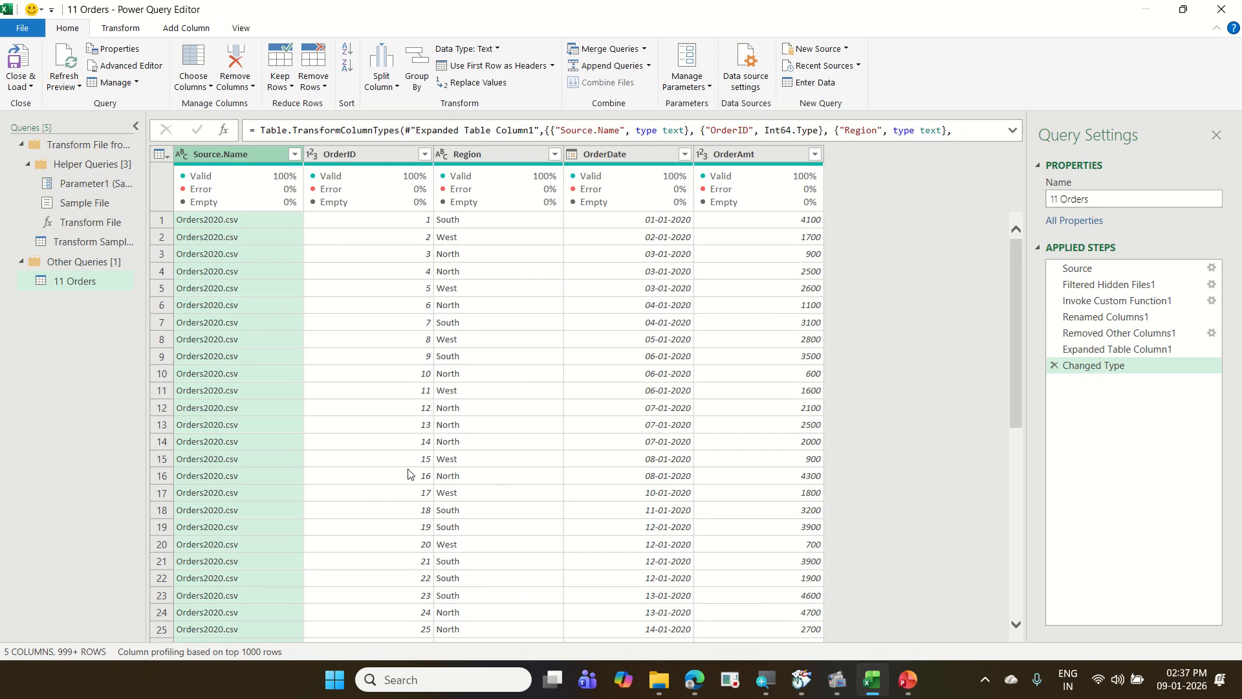
scroll(414, 363, "down", 15)
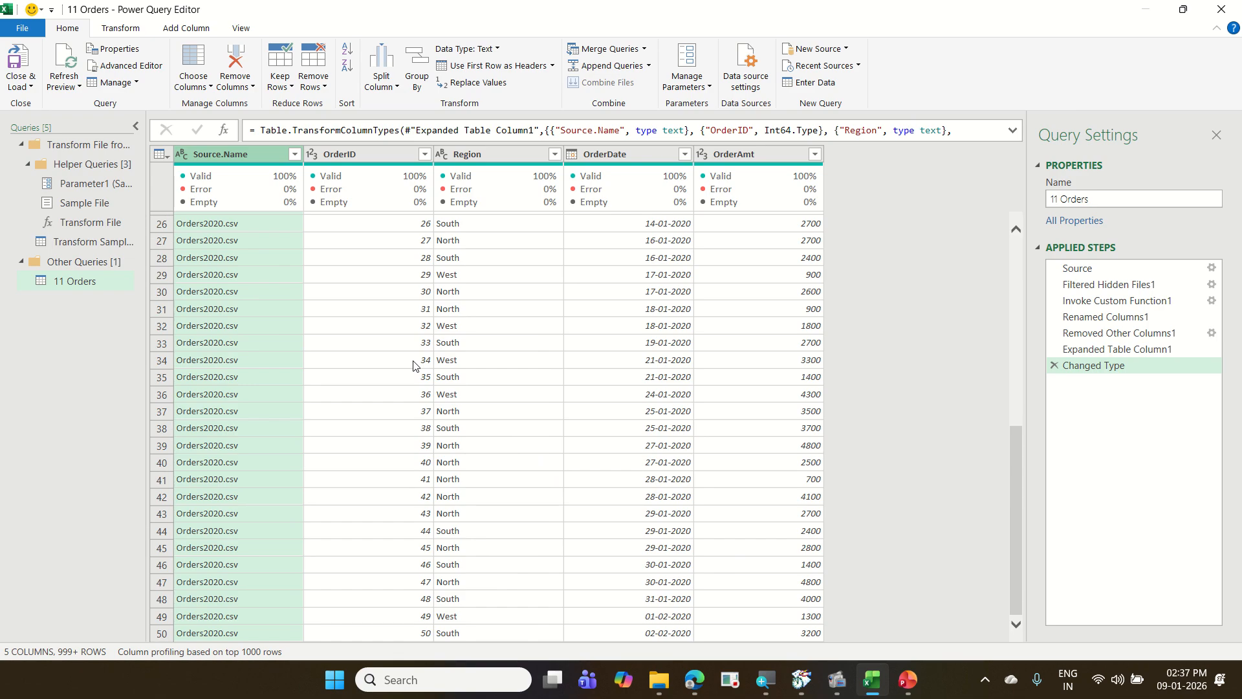
scroll(414, 365, "down", 20)
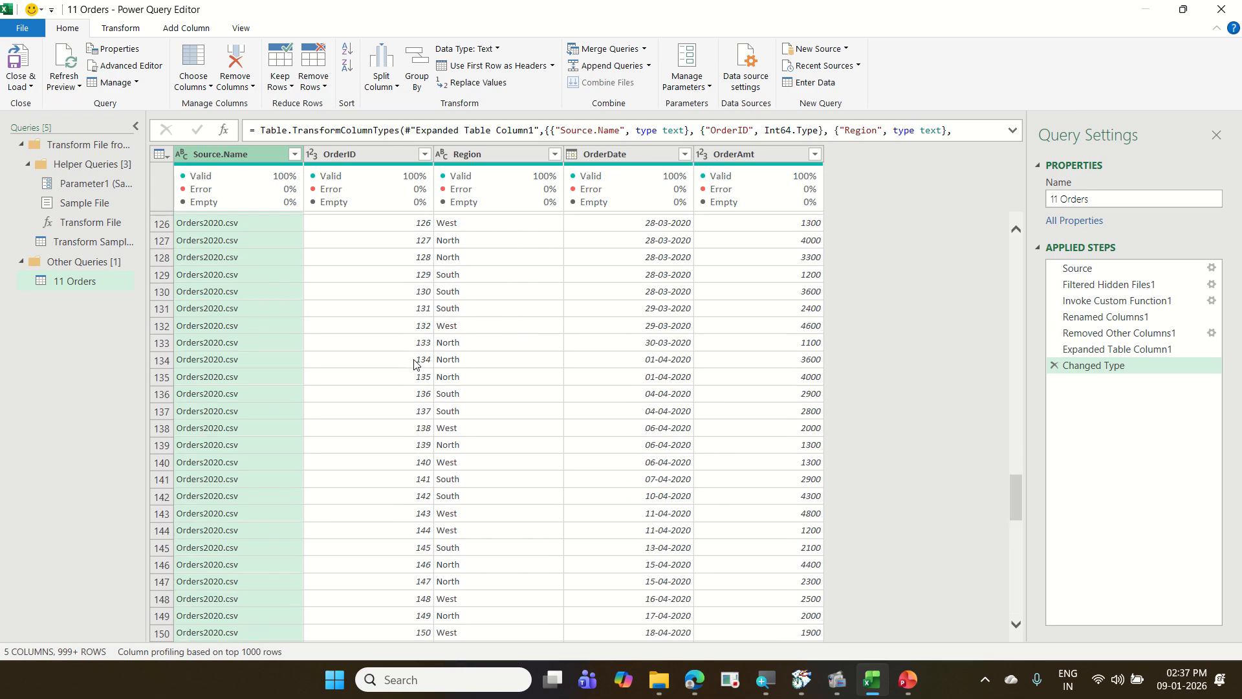
scroll(416, 362, "up", 18)
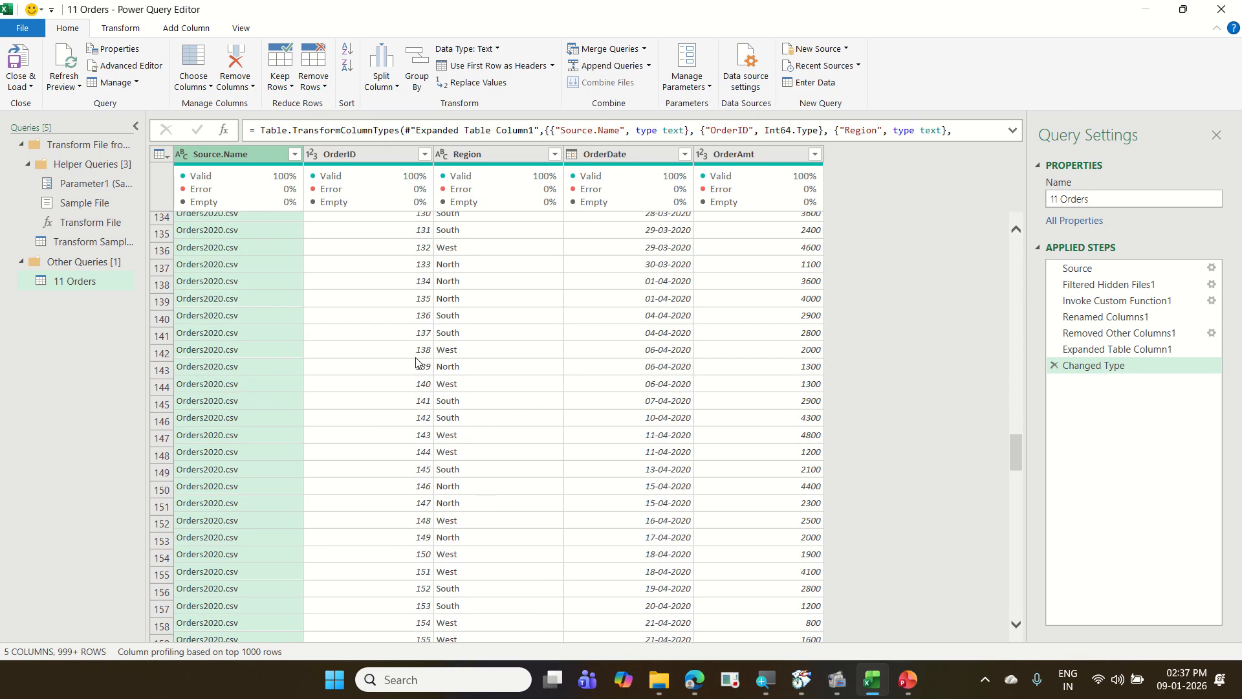
scroll(415, 363, "up", 20)
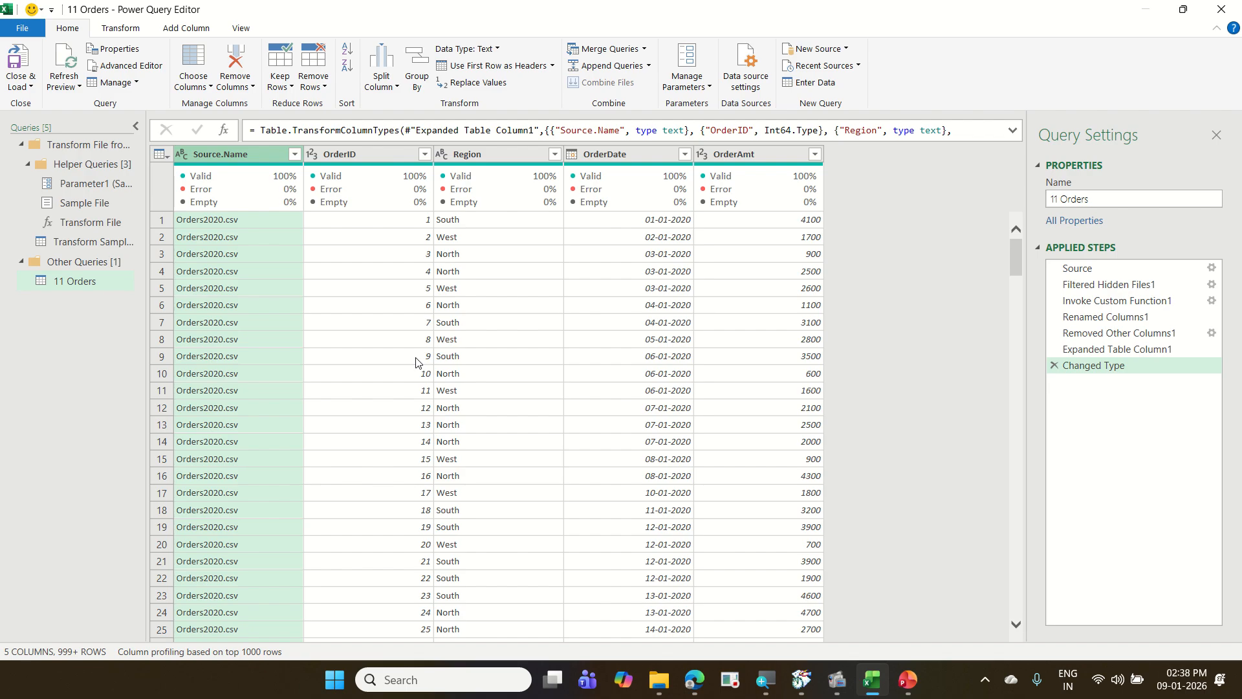
- View the Transform File and Helper Queries groups in turn, and return to the 11 Orders query
left_click(98, 143)
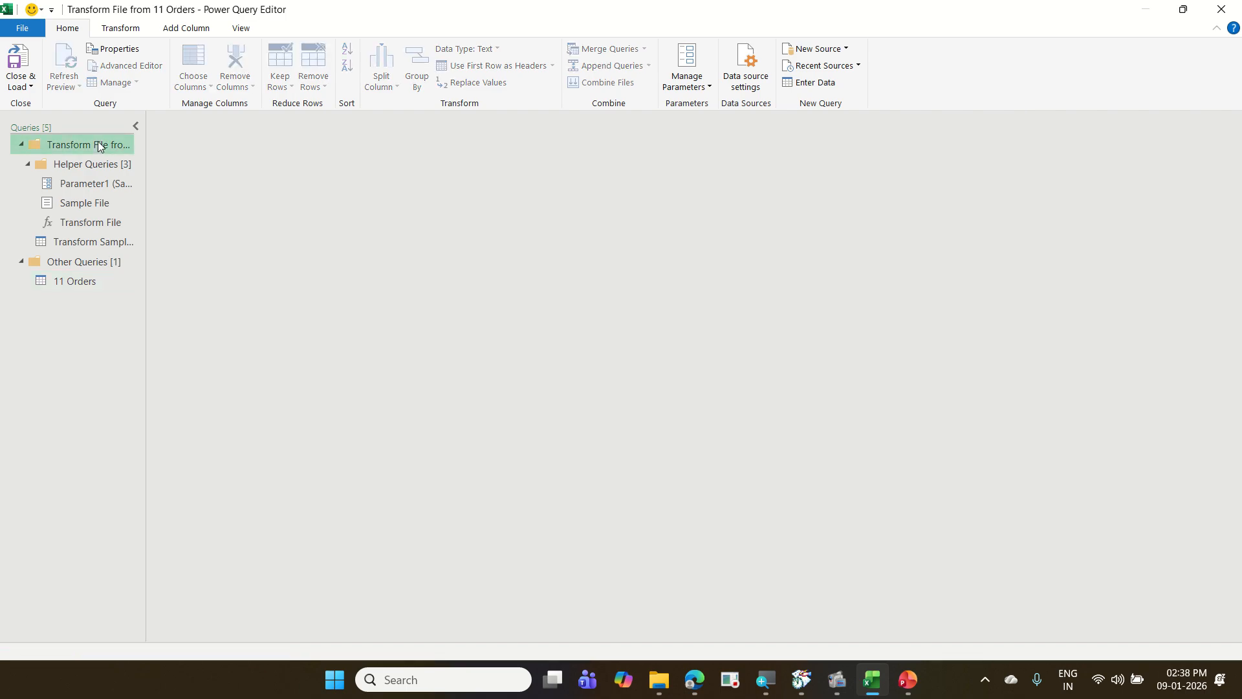
left_click(92, 165)
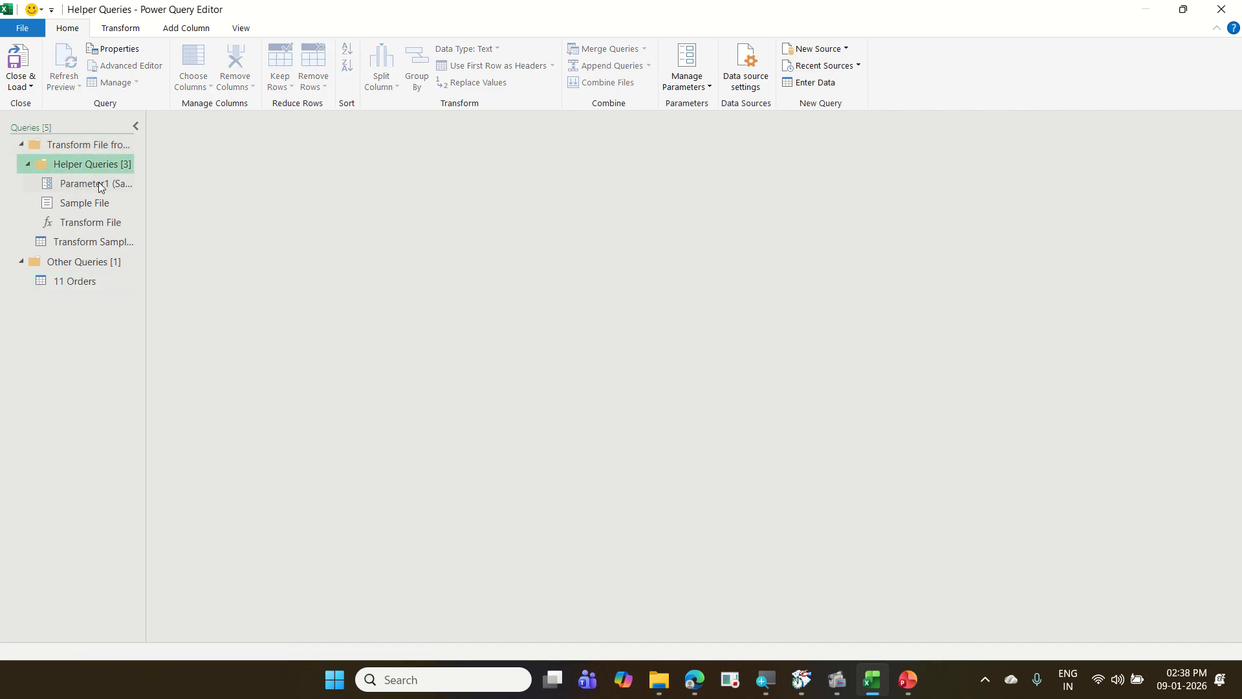
left_click(92, 288)
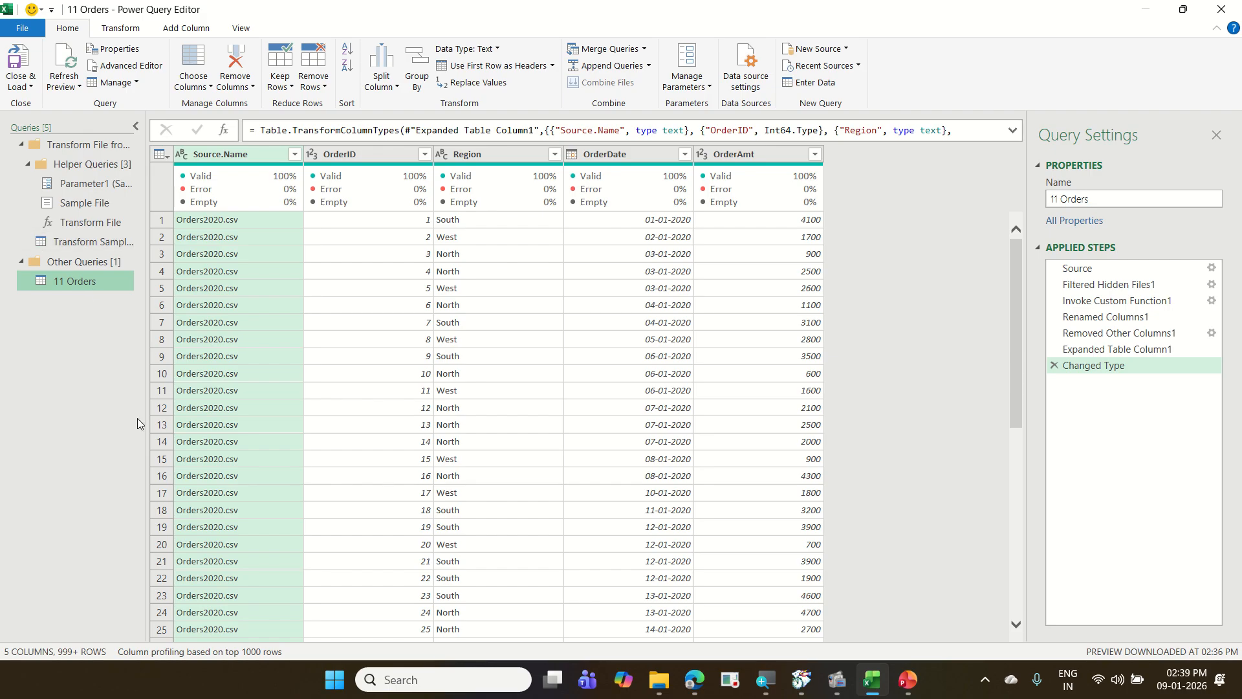
- Close the Power Query Editor and load the 11 Orders query as a connection only, adding its data to the Data Model
left_click(30, 89)
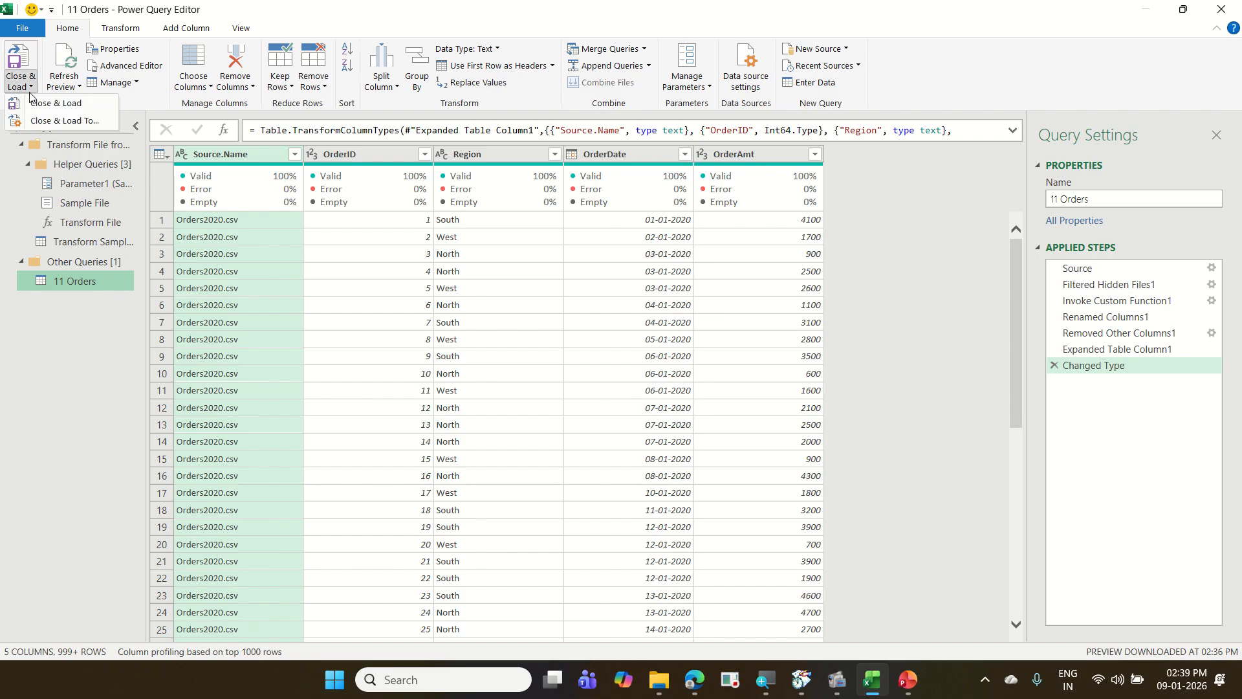
left_click(49, 123)
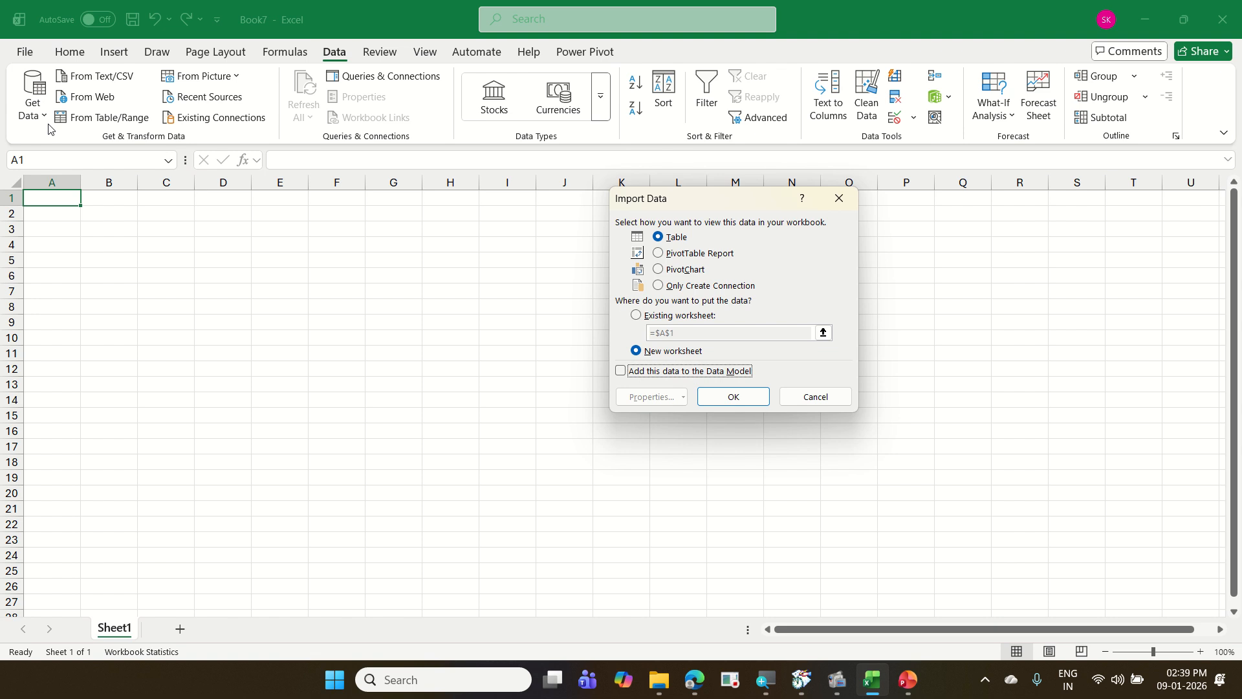
left_click(739, 287)
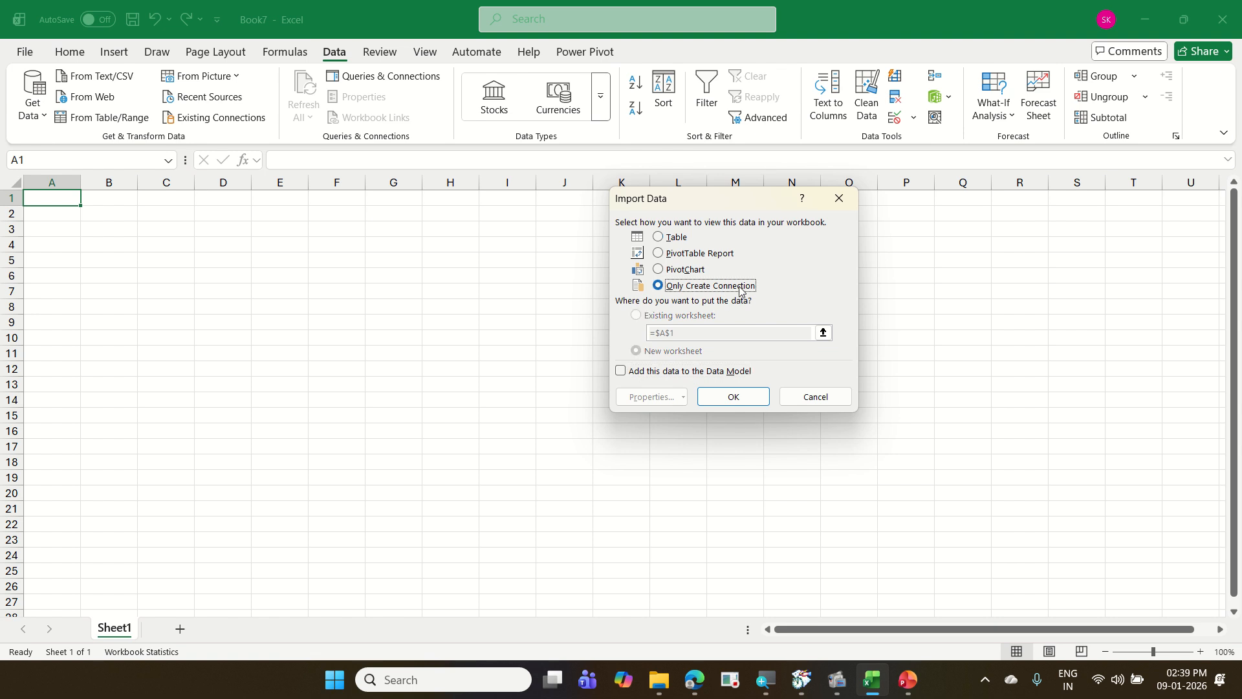
left_click(682, 375)
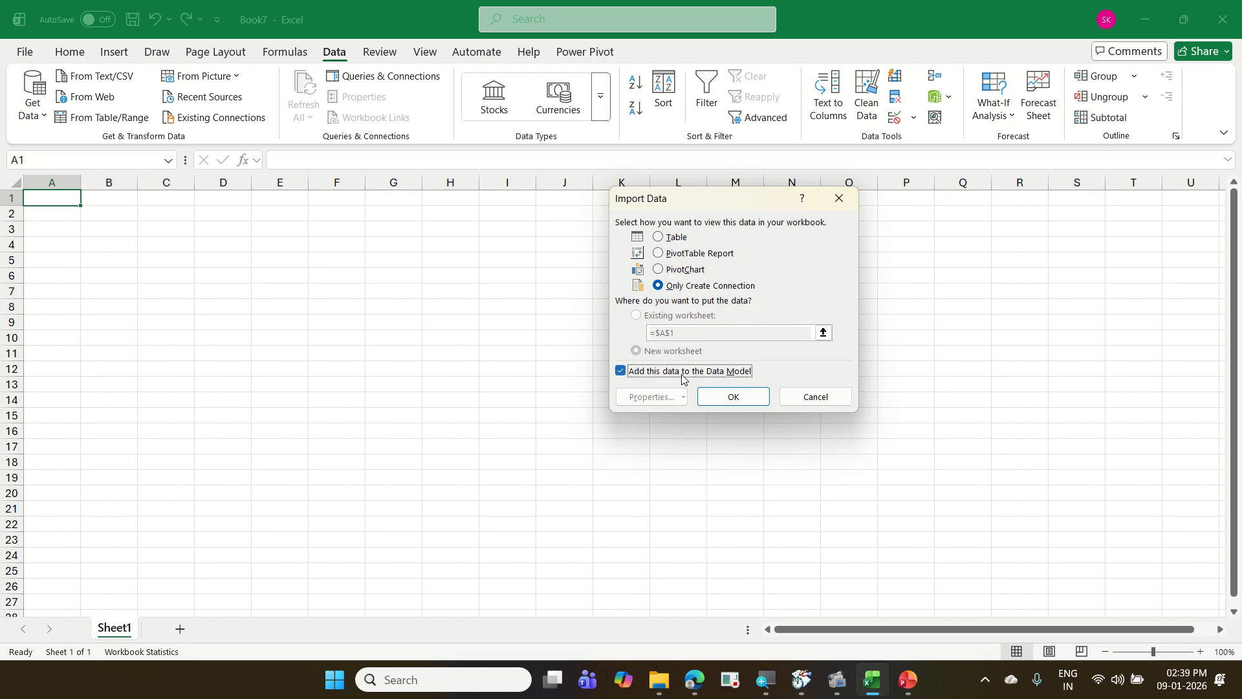
left_click(723, 404)
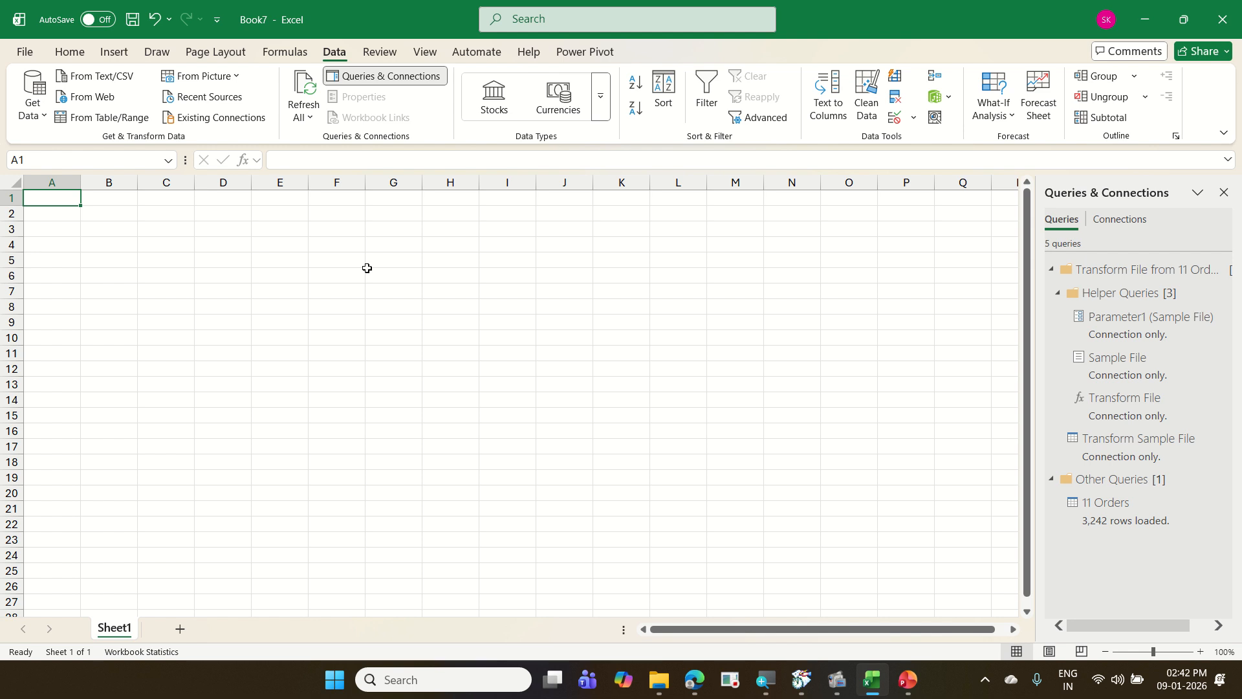
- Insert a PivotChart based on the workbook's Data Model, placed on the existing worksheet at Sheet1!$A$1
left_click(114, 51)
left_click(682, 115)
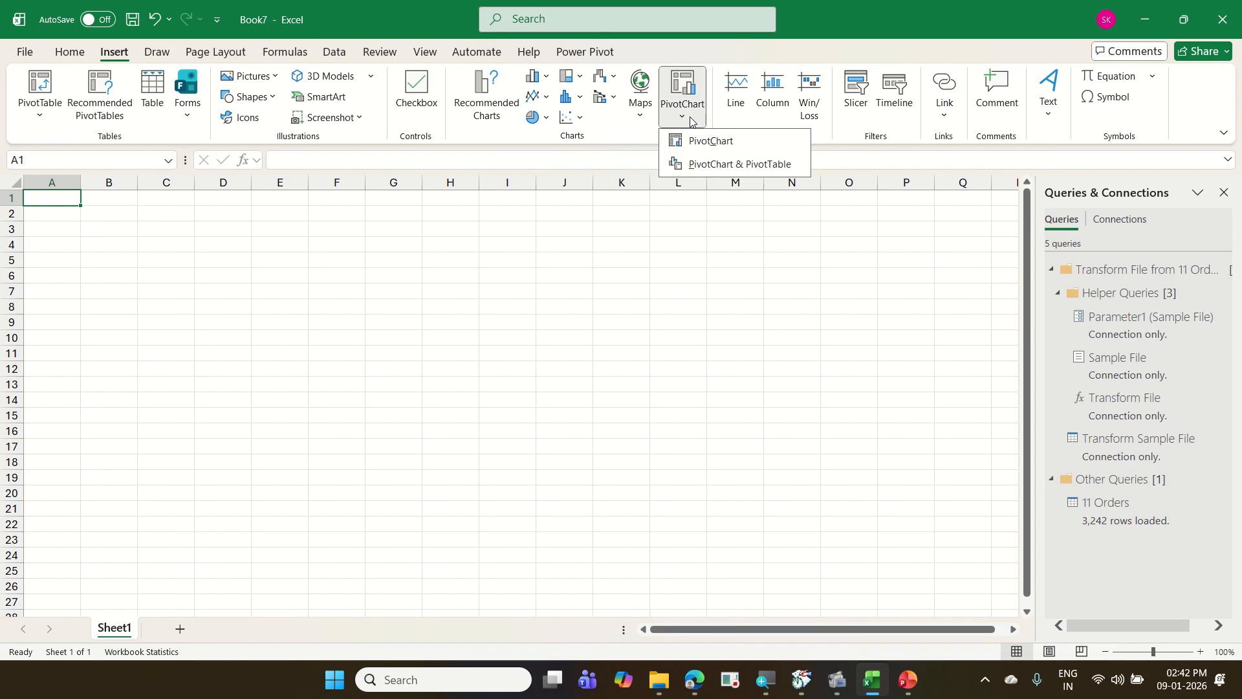
left_click(714, 143)
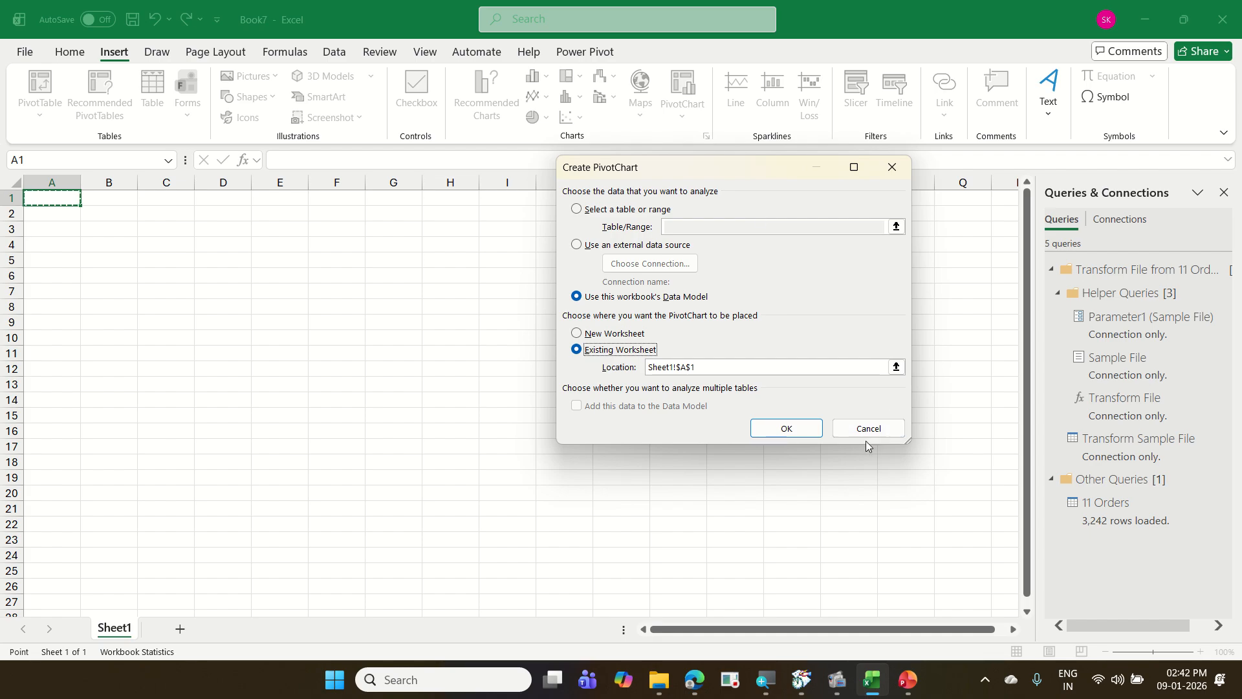
left_click(785, 429)
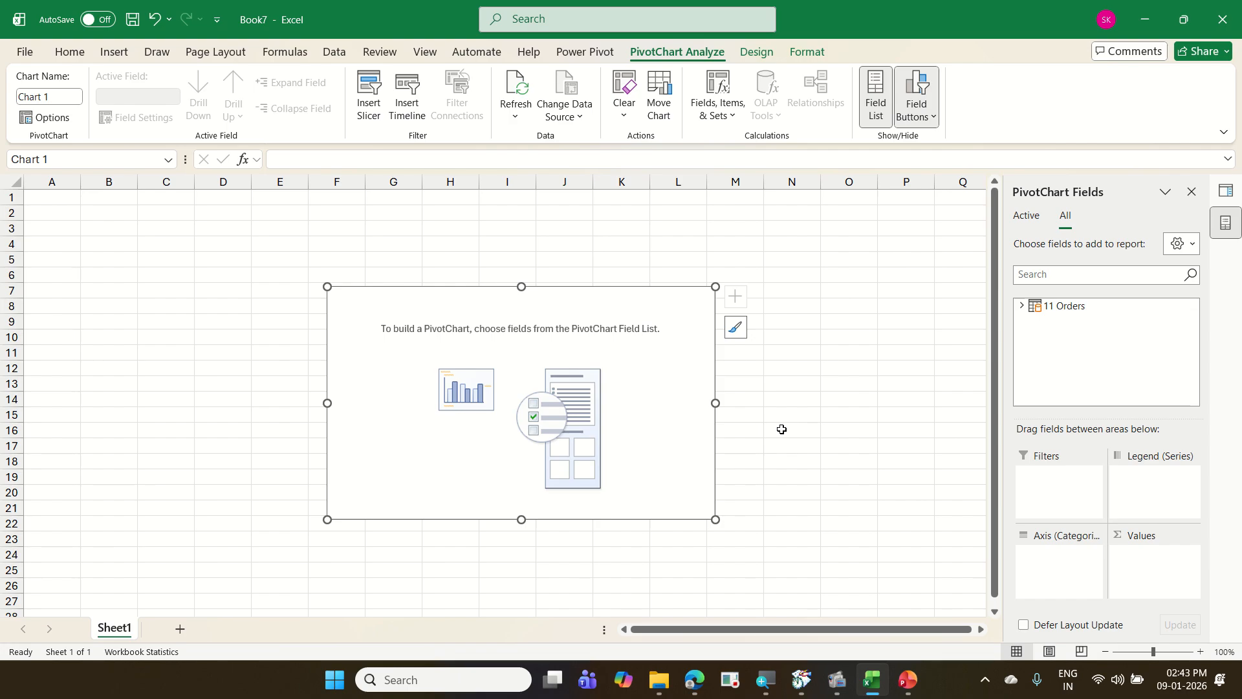
- Build the PivotChart from the 11 Orders table with OrderDate on the axis and the sum of OrderAmt as values
left_click(1022, 307)
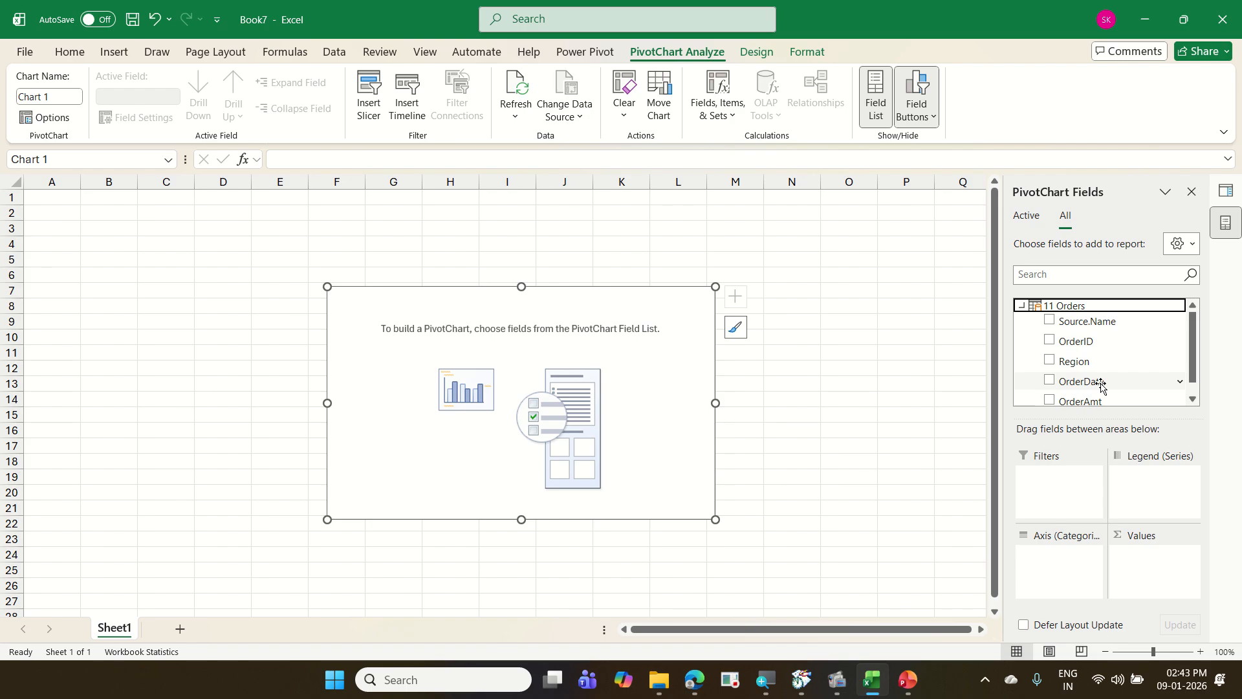
left_click_drag(1101, 386, 1067, 569)
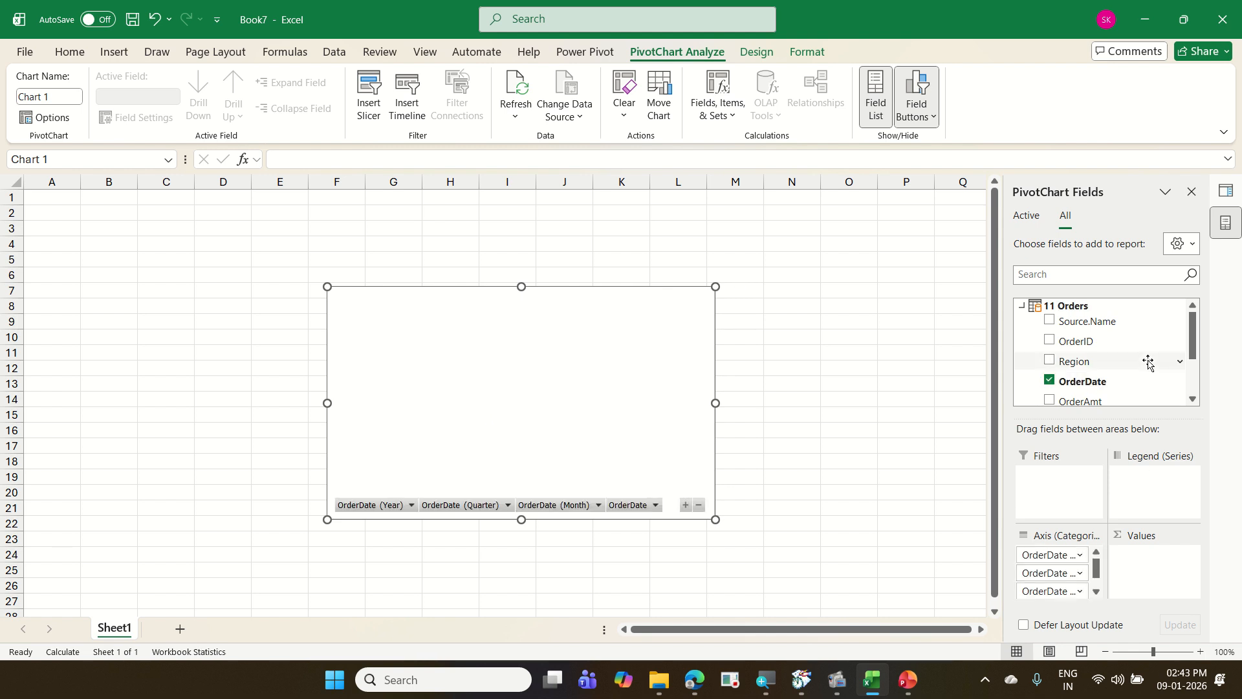
scroll(1145, 358, "down", 1)
left_click_drag(1113, 366, 1161, 576)
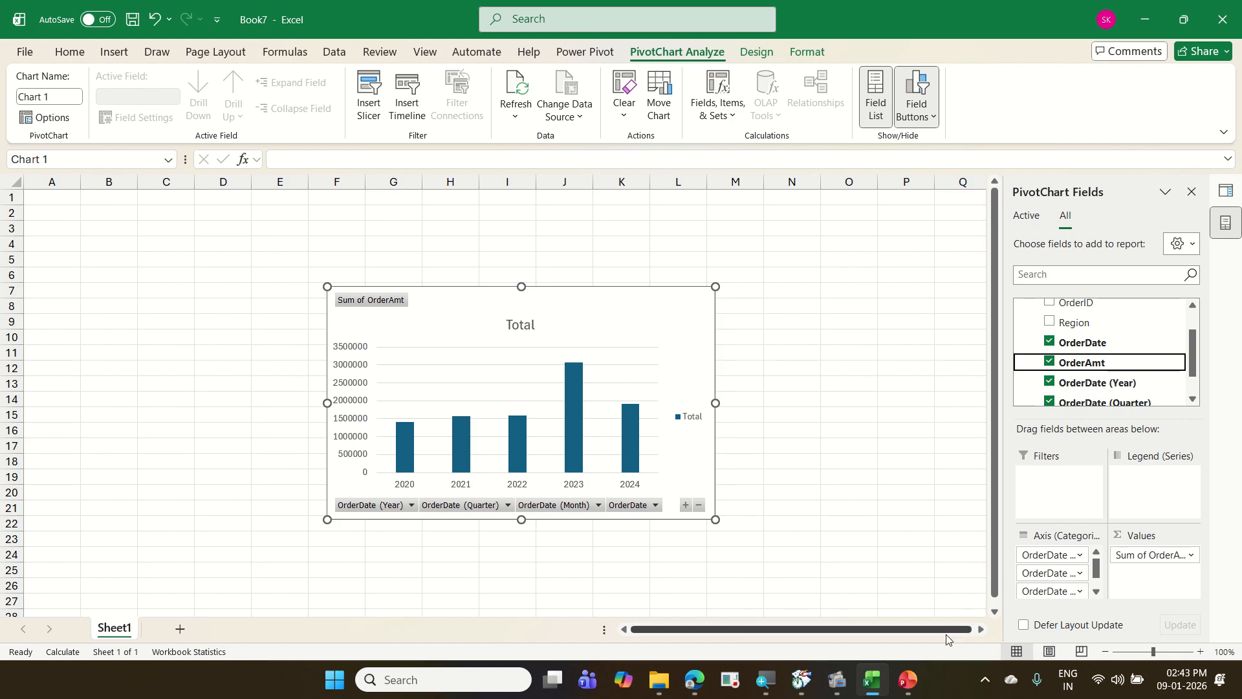
- Look at the yearly files of the 11 Orders folder in File Explorer and return to the Excel workbook
mouse_move(660, 679)
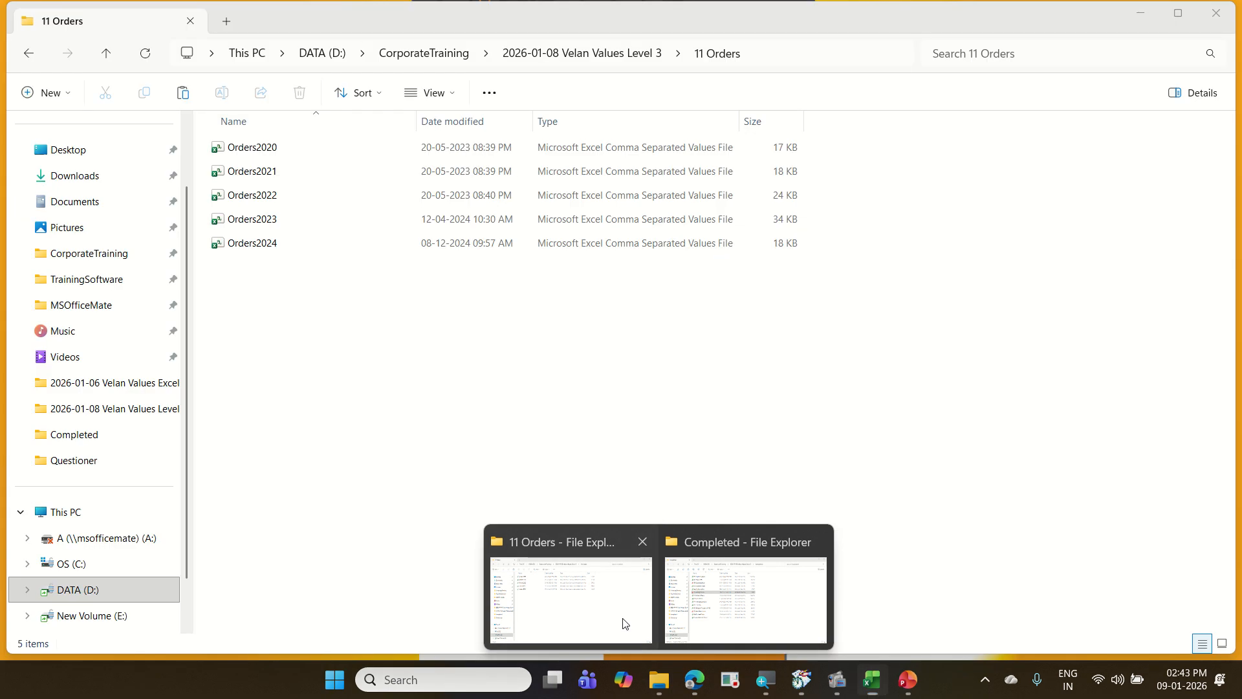
left_click(624, 623)
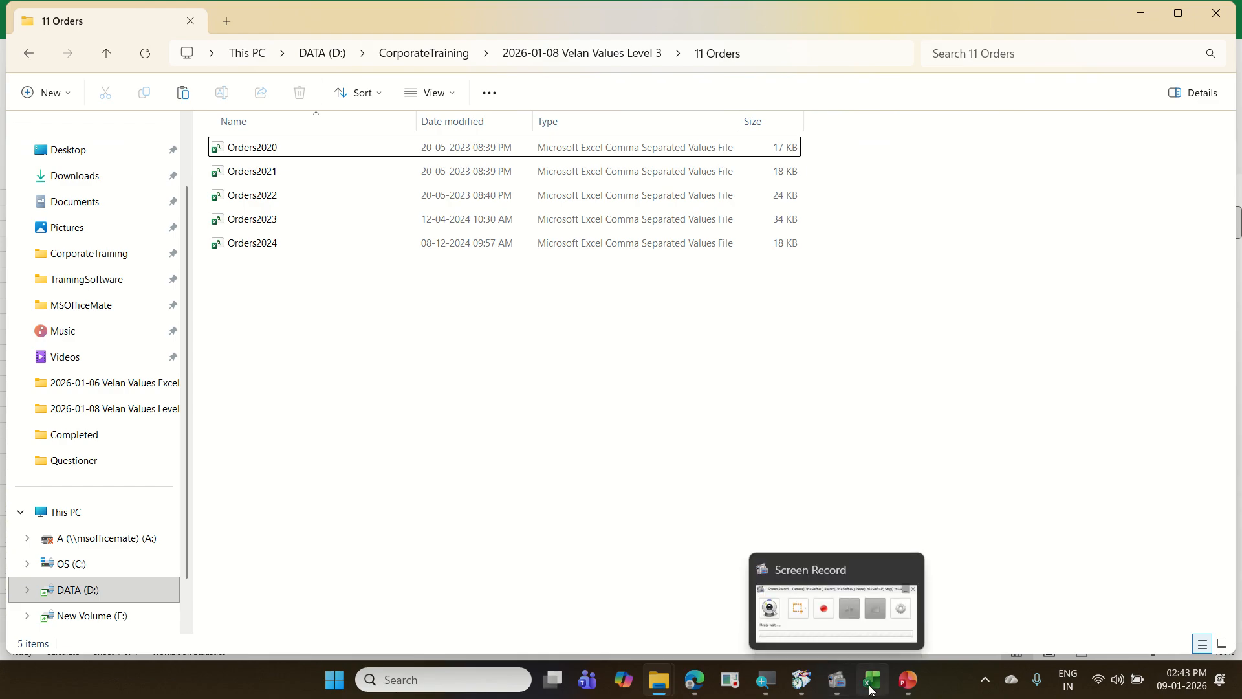
left_click(850, 624)
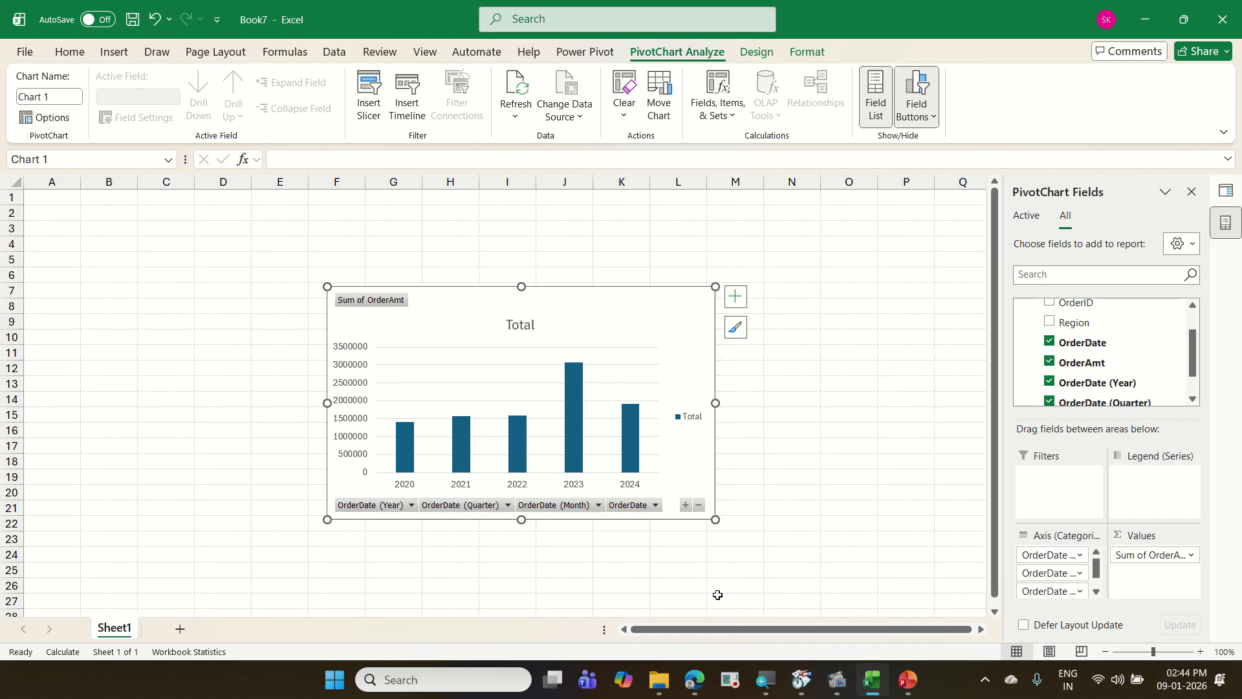
- Move the Orders2025 file from the 2026-01-08 Velan Values Level 3 folder into its 11 Orders subfolder
mouse_move(659, 679)
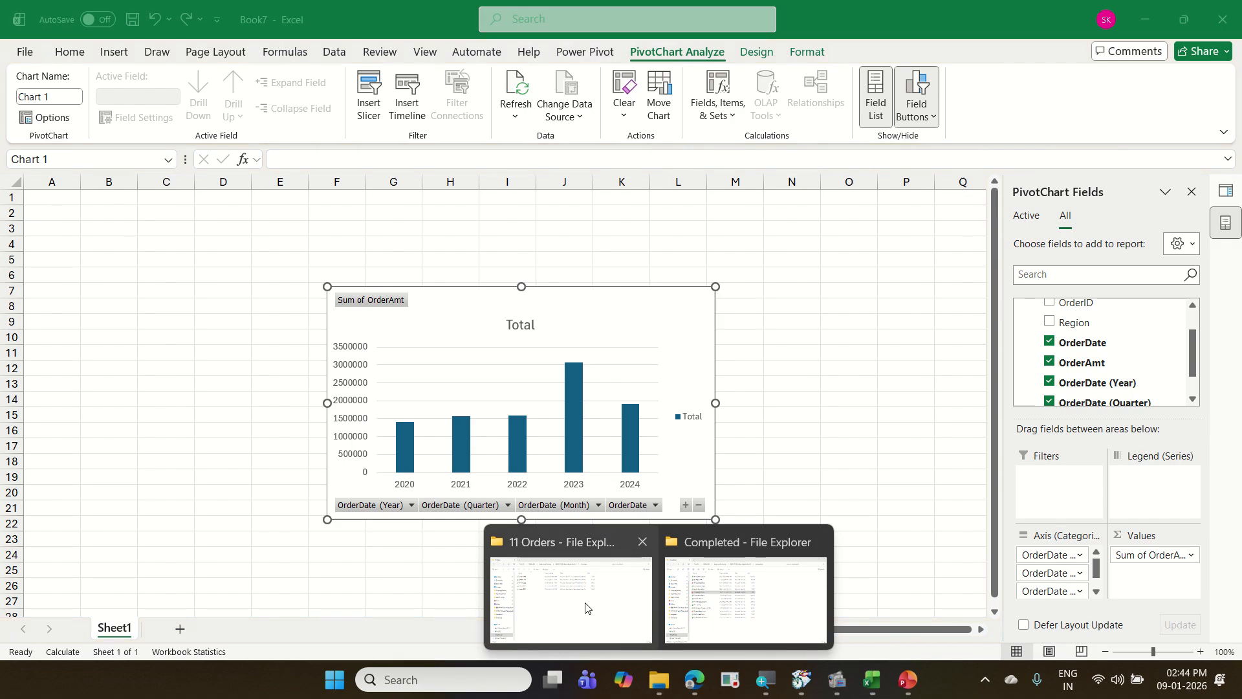
left_click(562, 595)
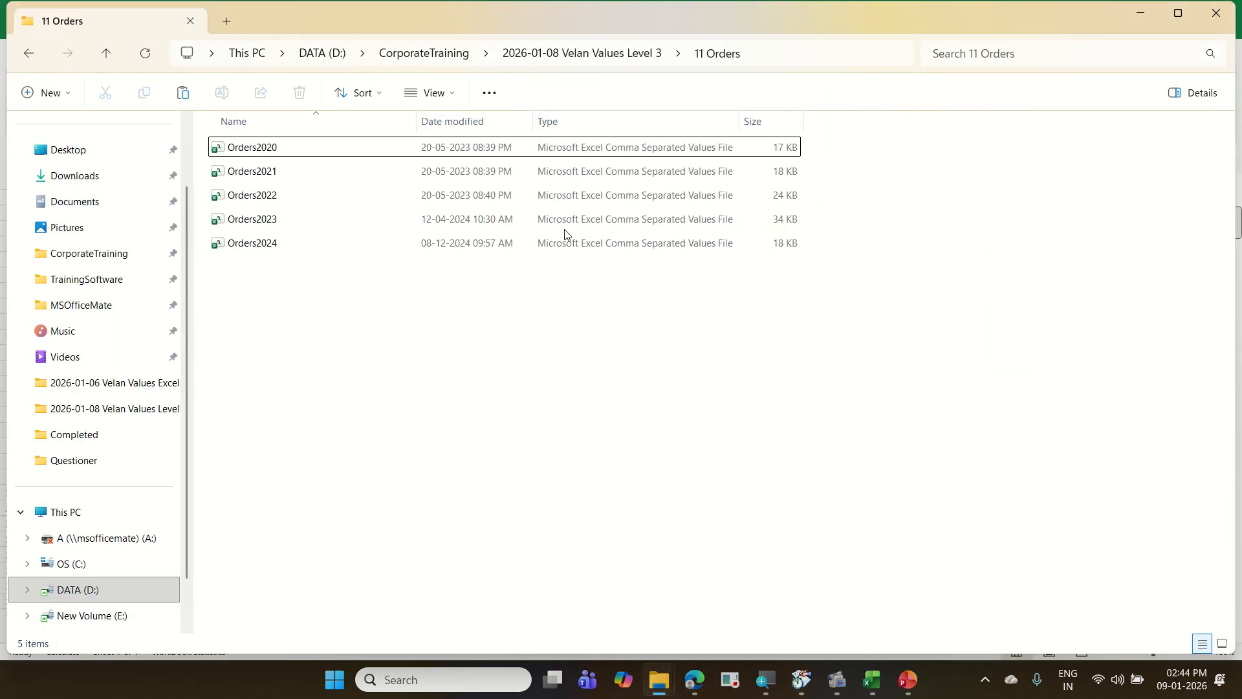
left_click(586, 53)
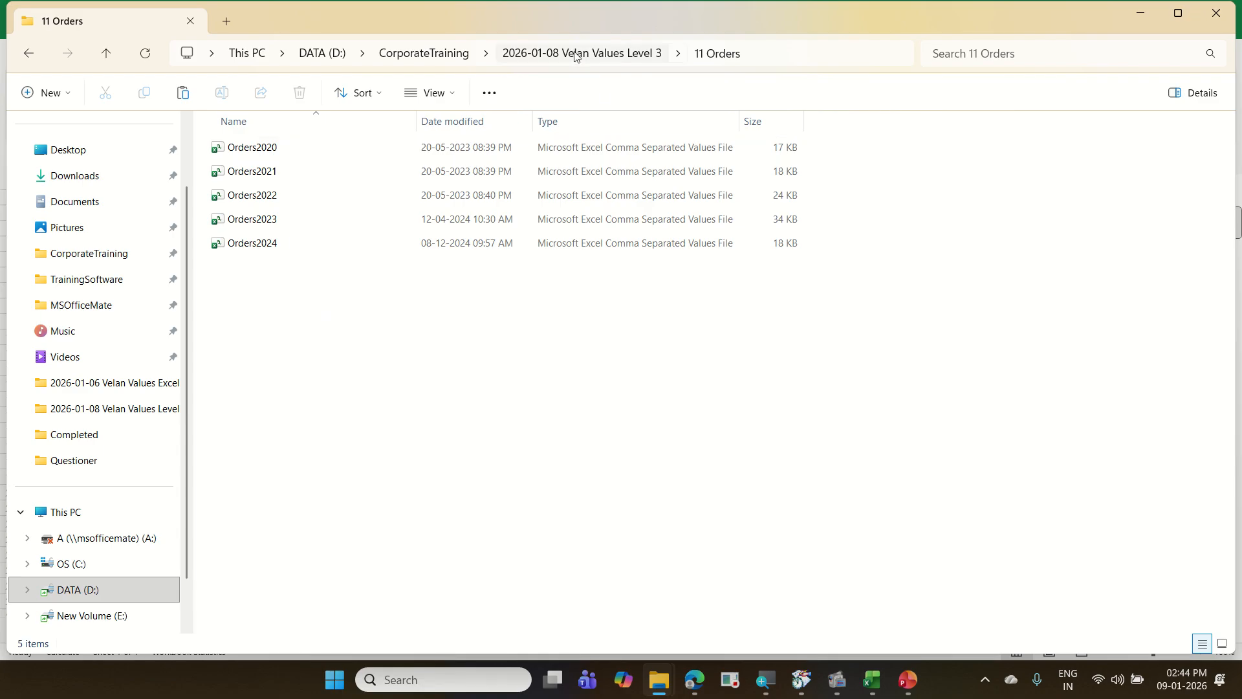
scroll(363, 330, "down", 3)
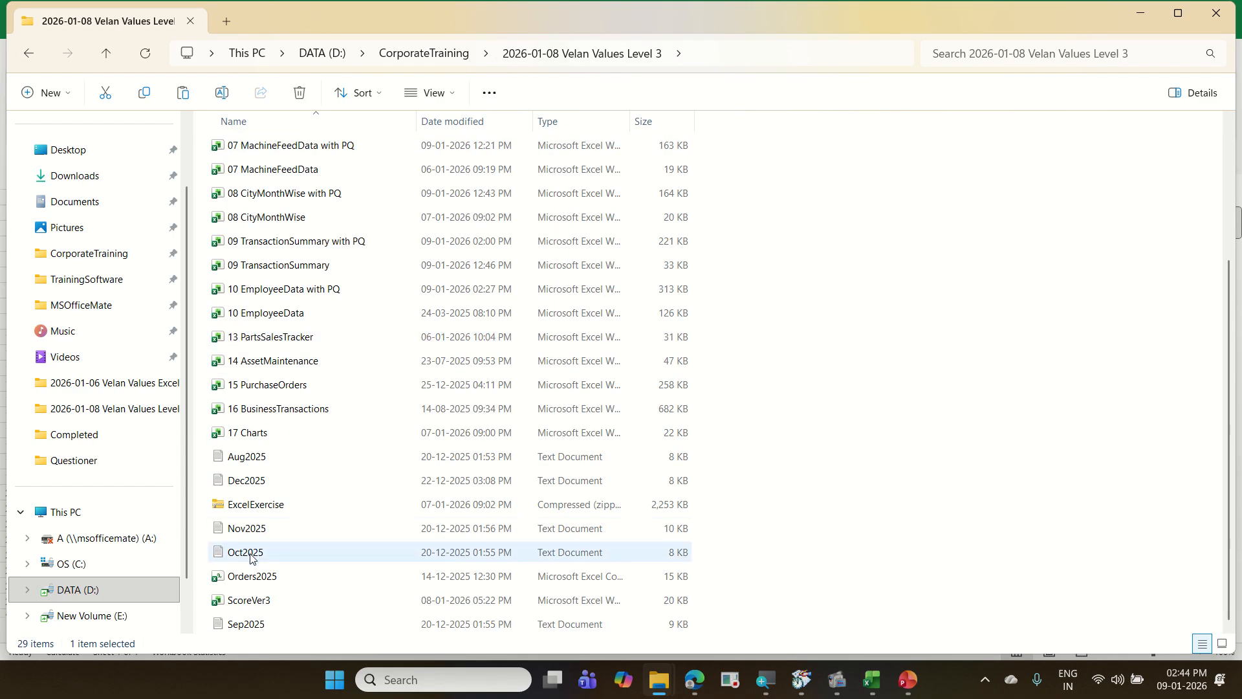
left_click(251, 580)
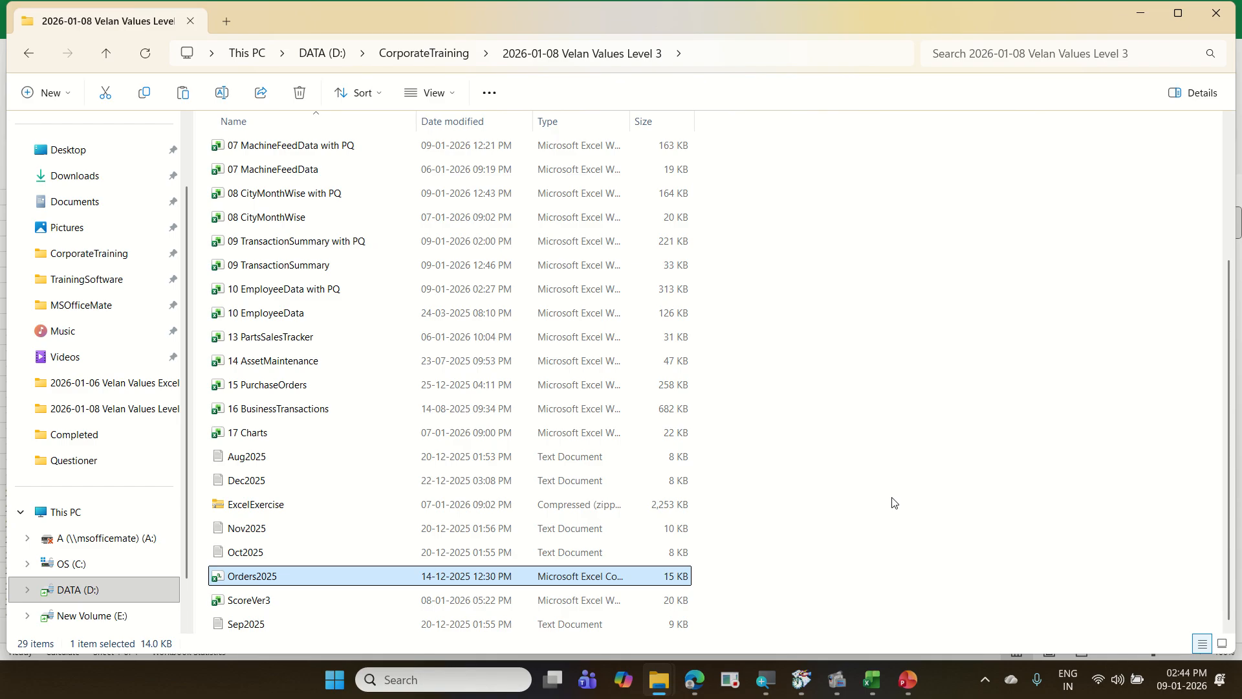
scroll(963, 362, "up", 3)
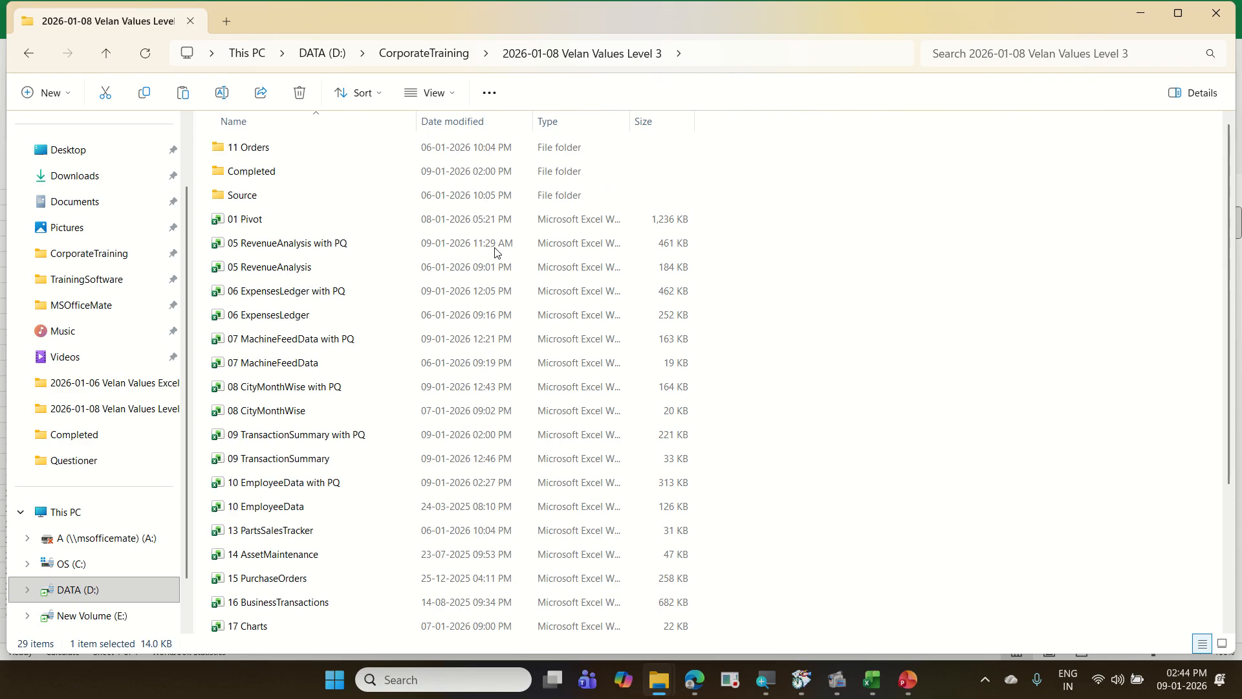
double_click(299, 150)
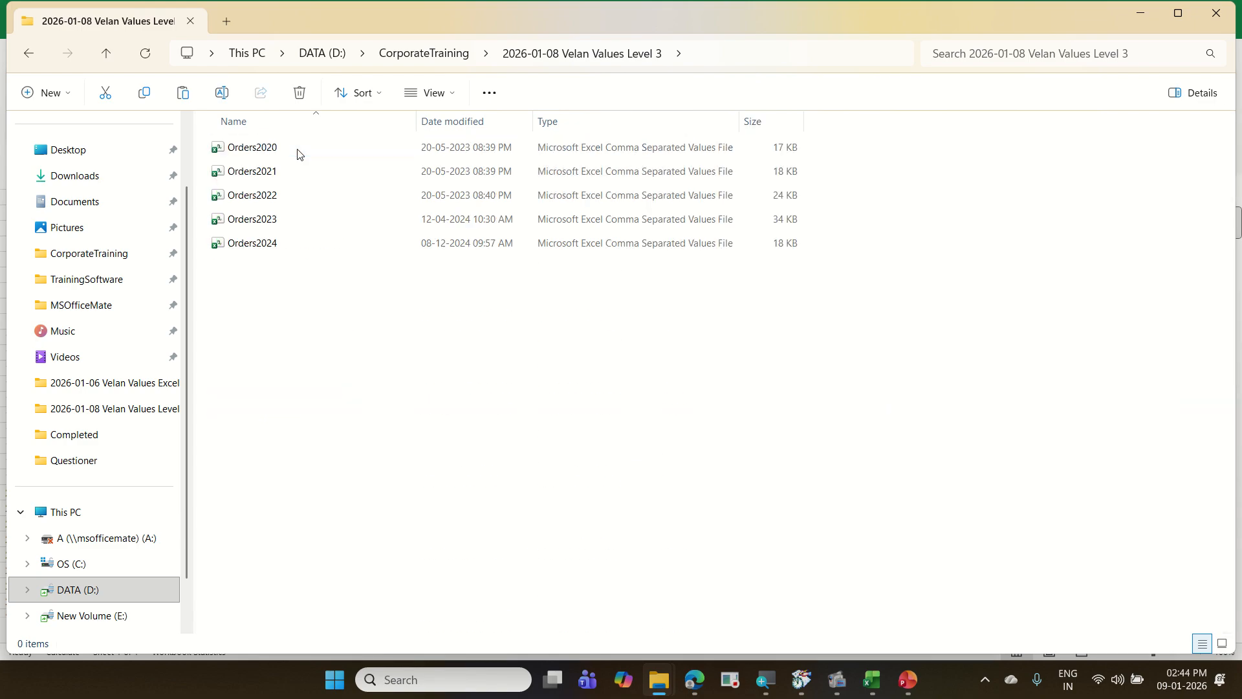
right_click(313, 308)
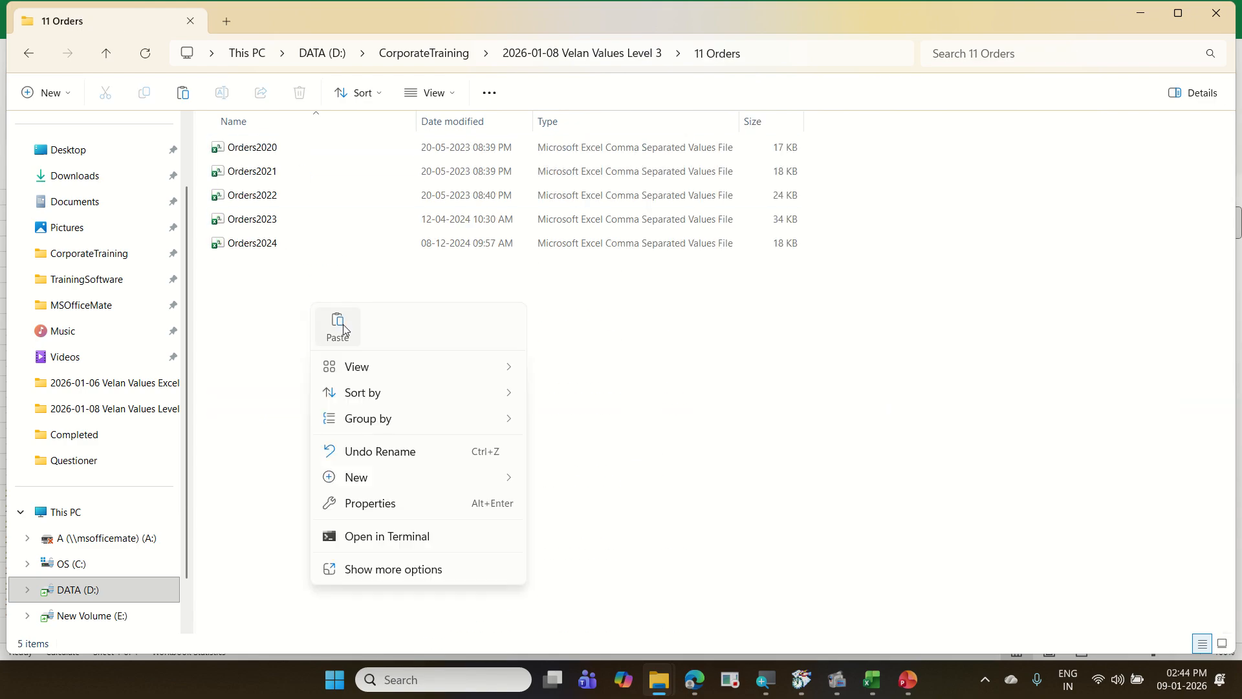
left_click(341, 329)
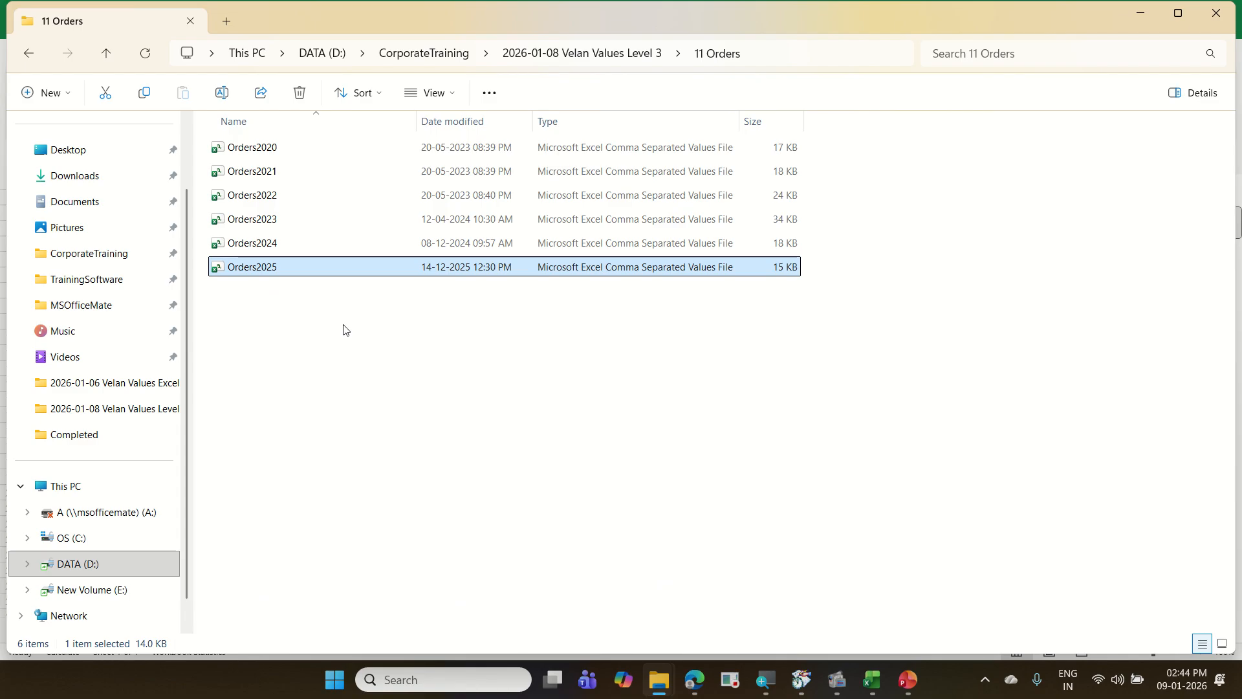
- Return to the Excel workbook and refresh all its data so the PivotChart includes the Orders2025 file
left_click(873, 677)
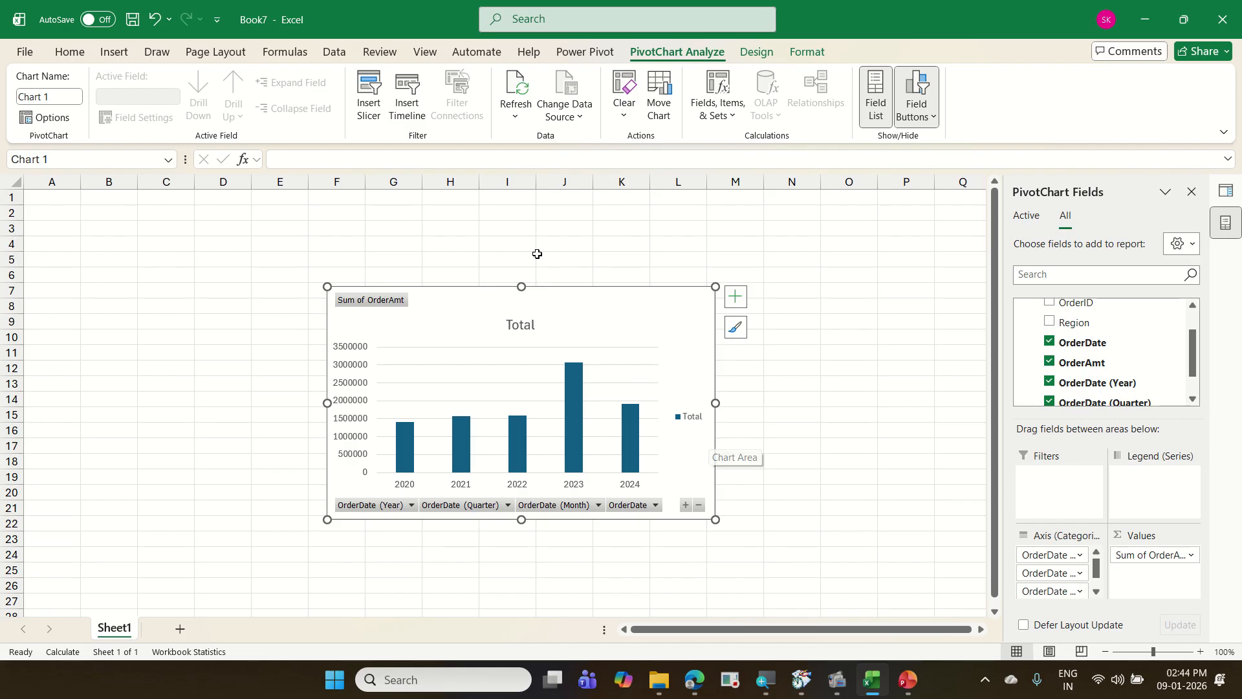
left_click(333, 54)
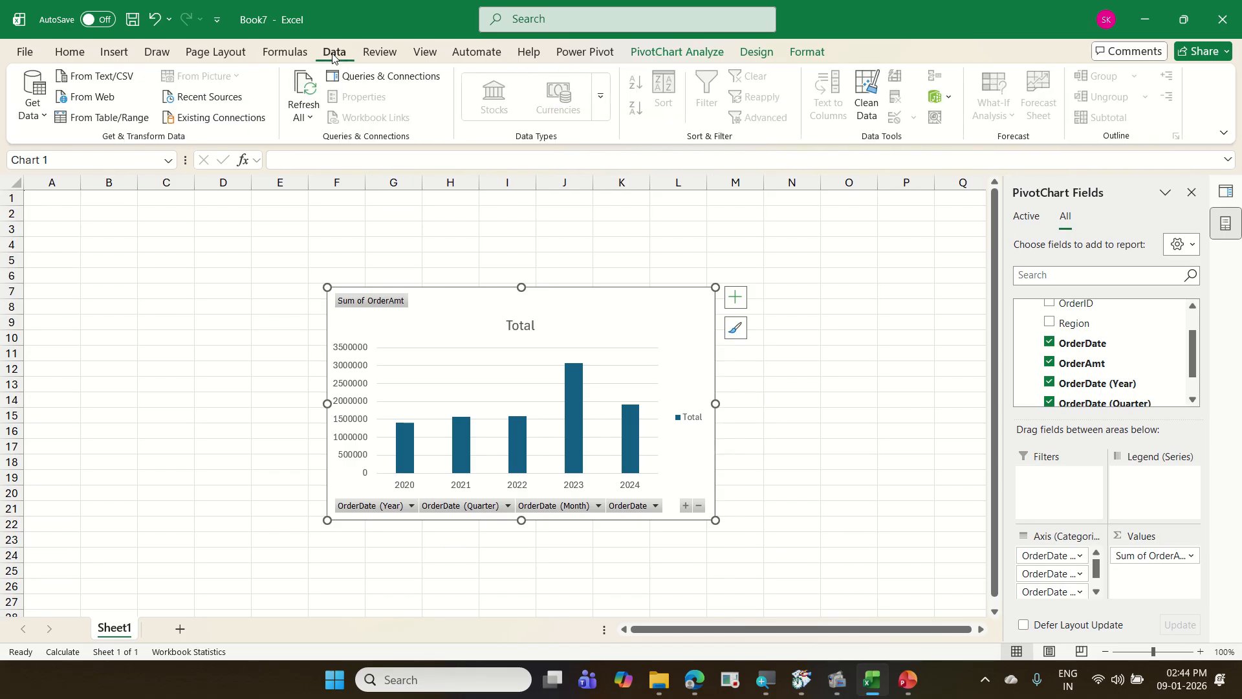
left_click(315, 83)
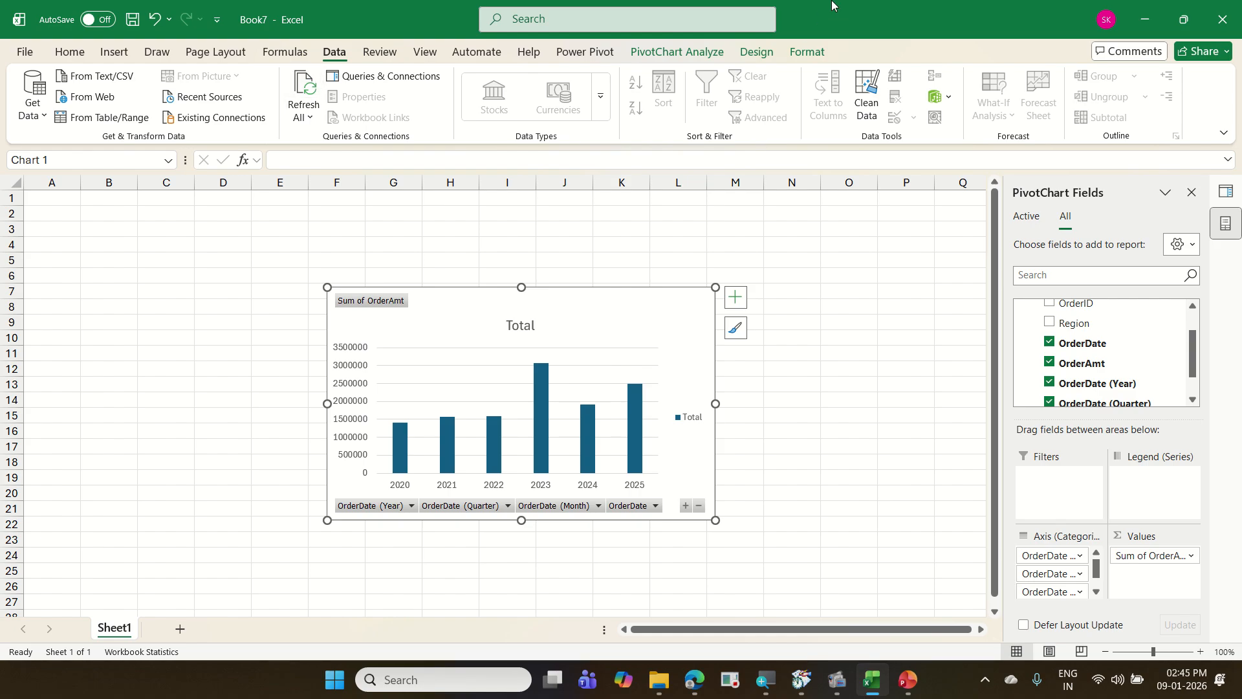
- Set the 11 Orders query to refresh automatically every 60 minutes in its query properties
left_click(1225, 192)
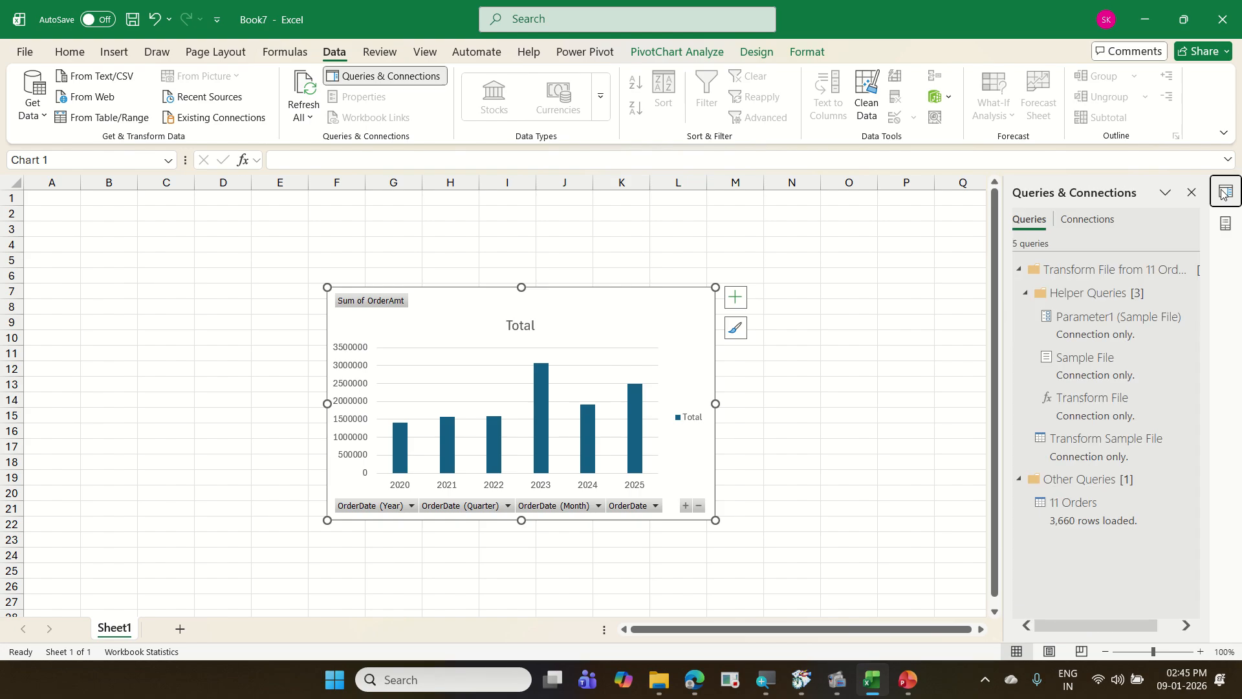
mouse_move(1187, 369)
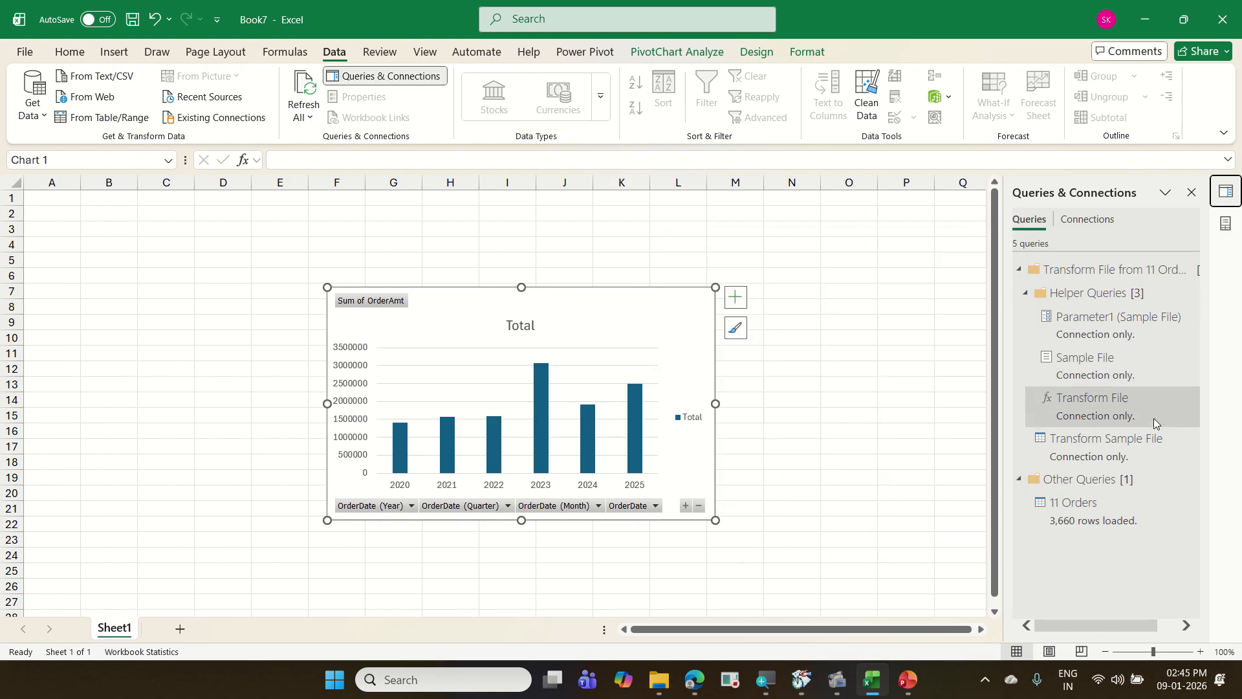
left_click(1108, 517)
right_click(1108, 515)
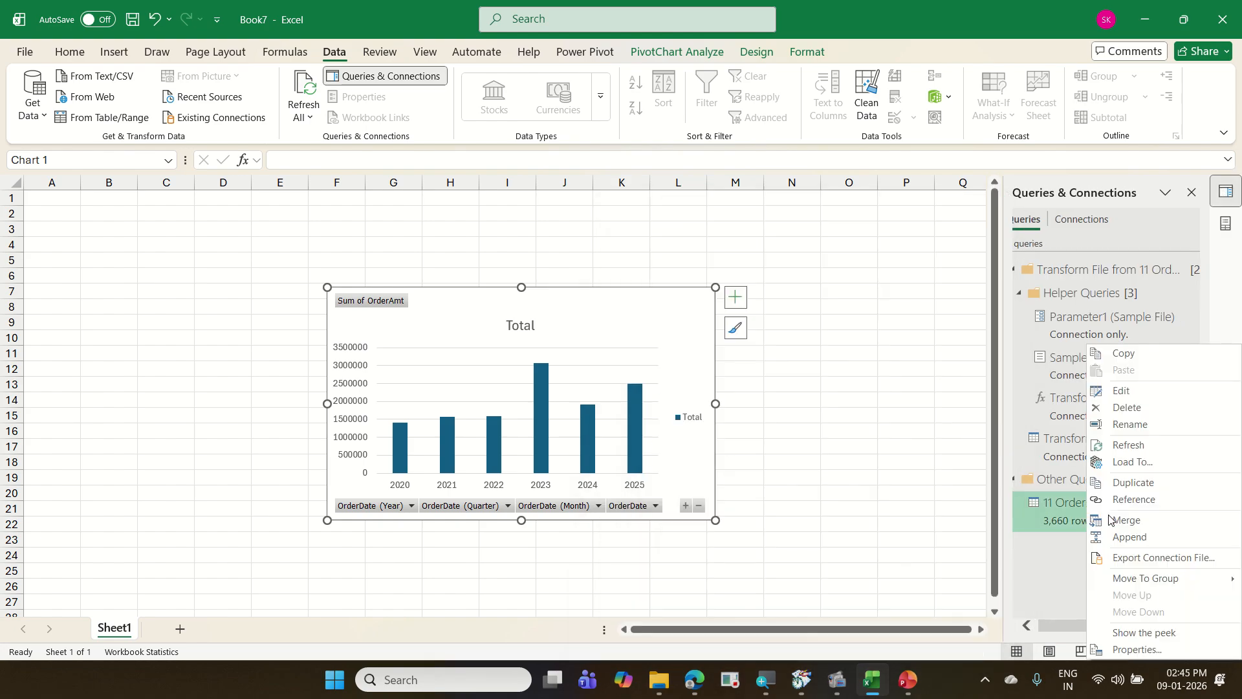
left_click(1170, 650)
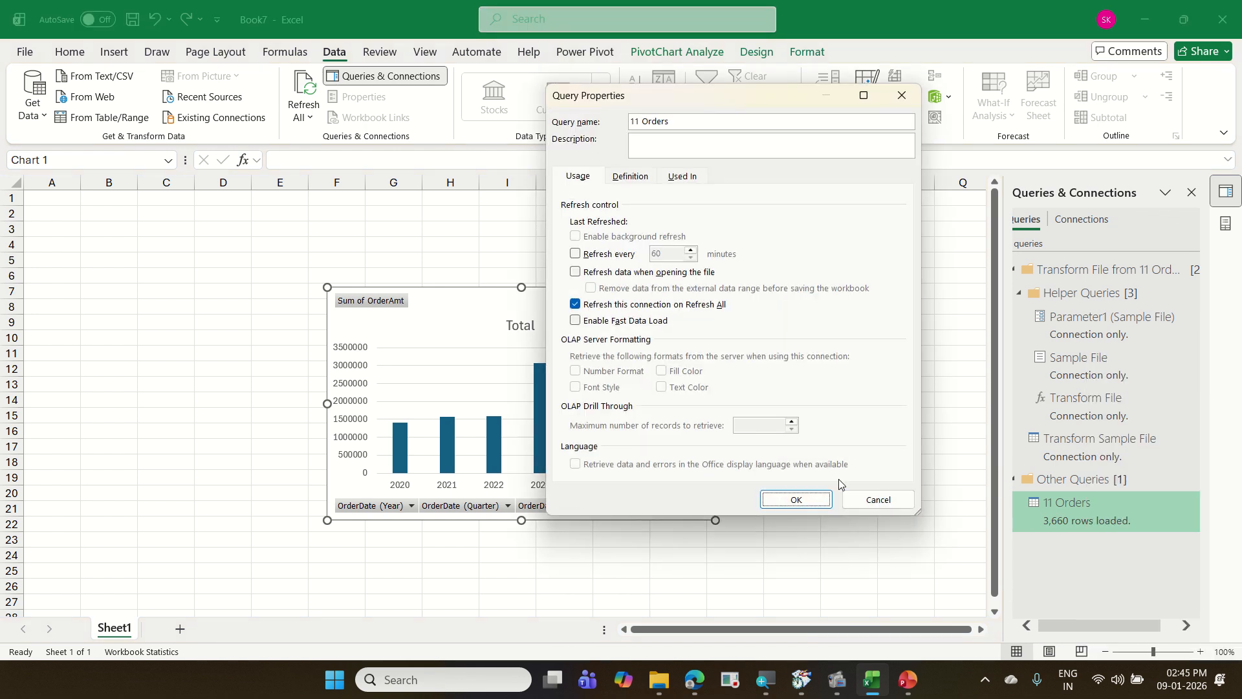
left_click(616, 255)
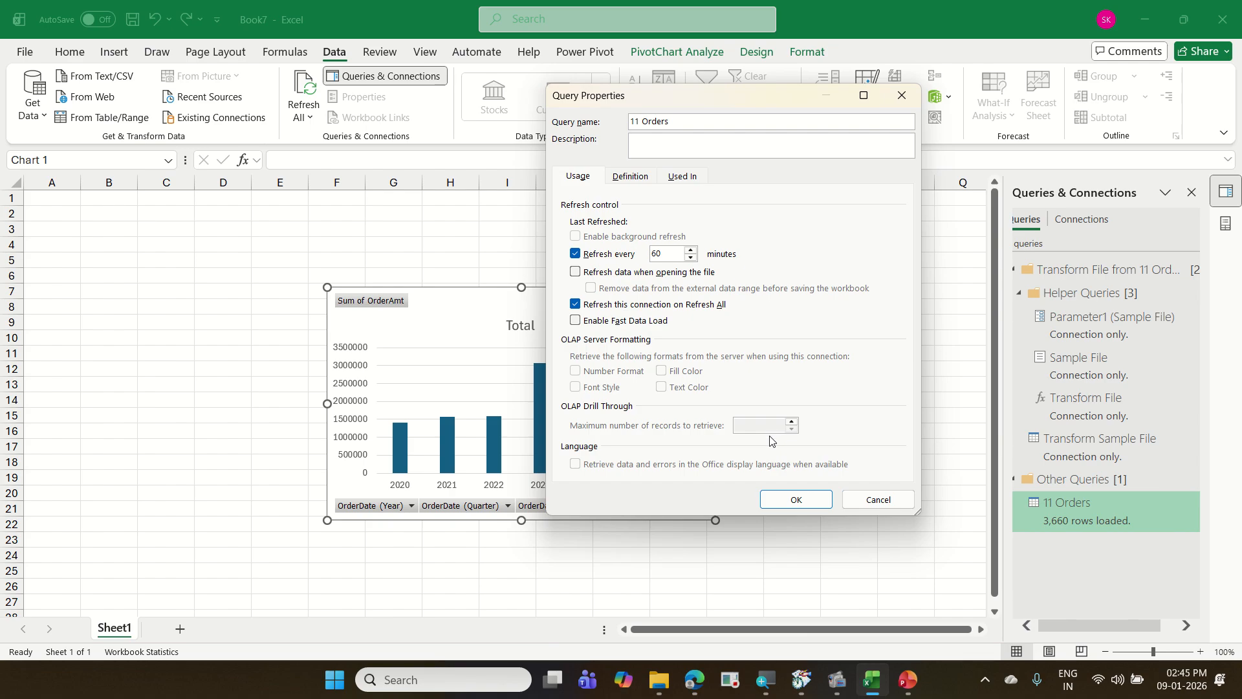
left_click_drag(563, 237, 707, 270)
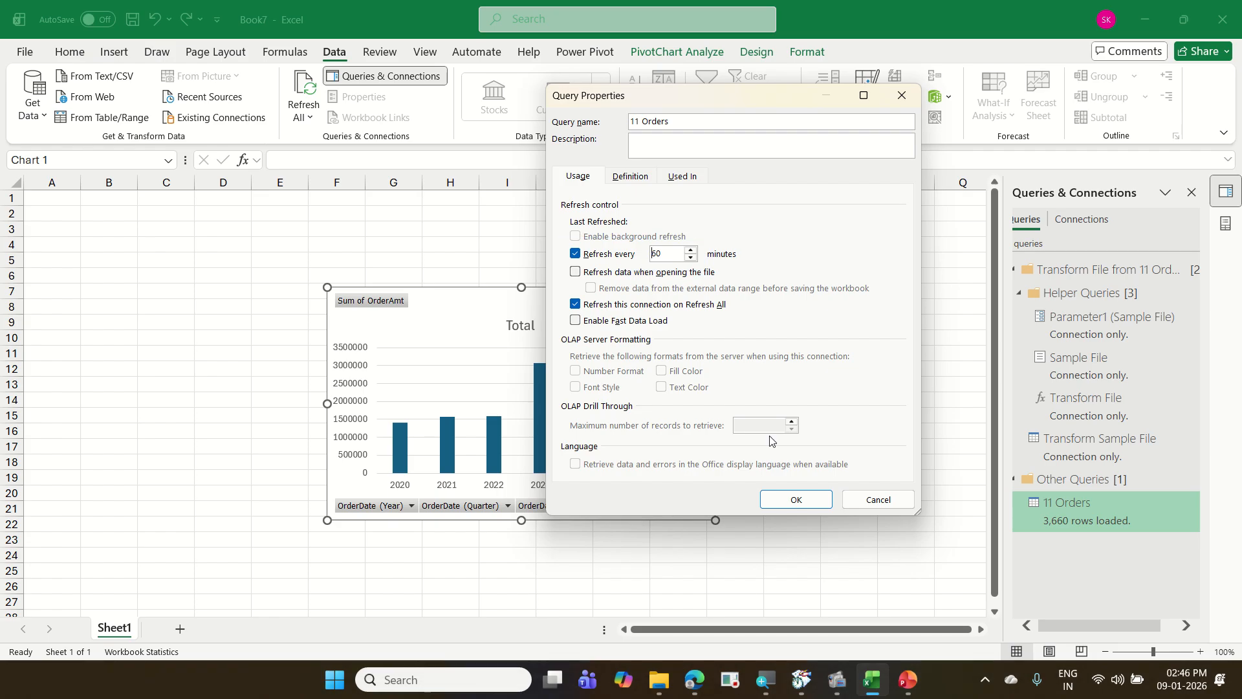
left_click(817, 509)
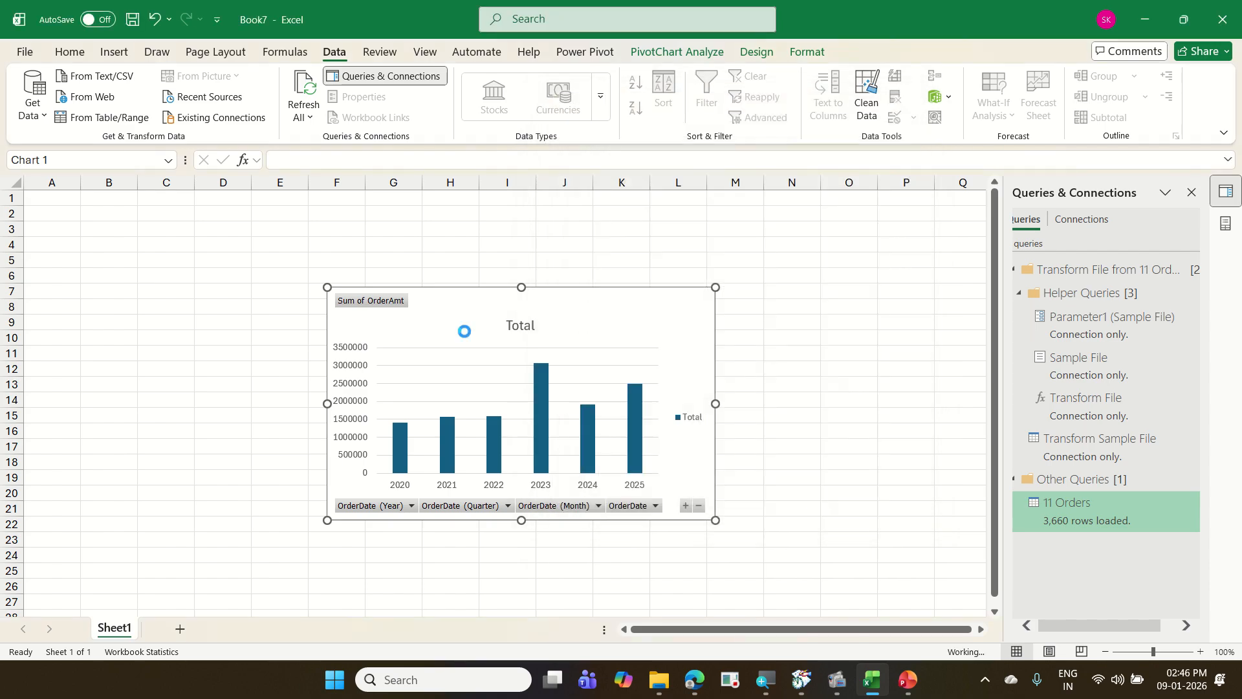
- Save the workbook as 11 OrderMaster in the 2026-01-08 Velan Values Level 3 folder and close it
left_click(27, 56)
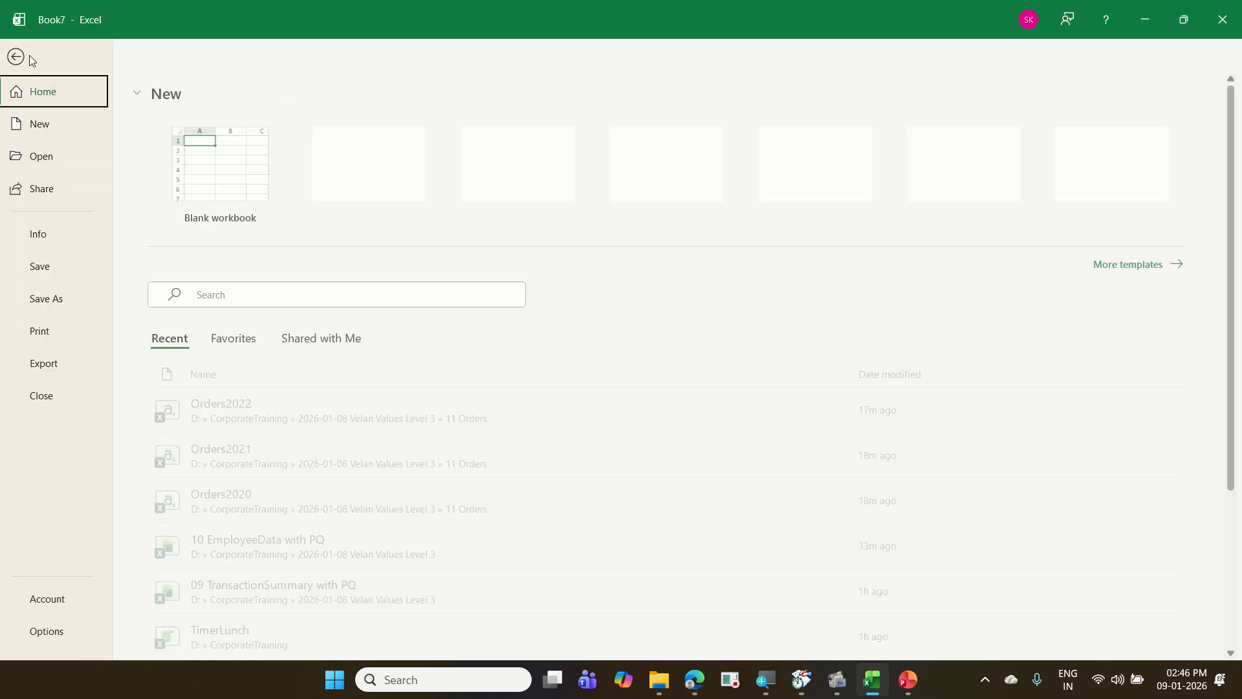
left_click(79, 298)
left_click(243, 379)
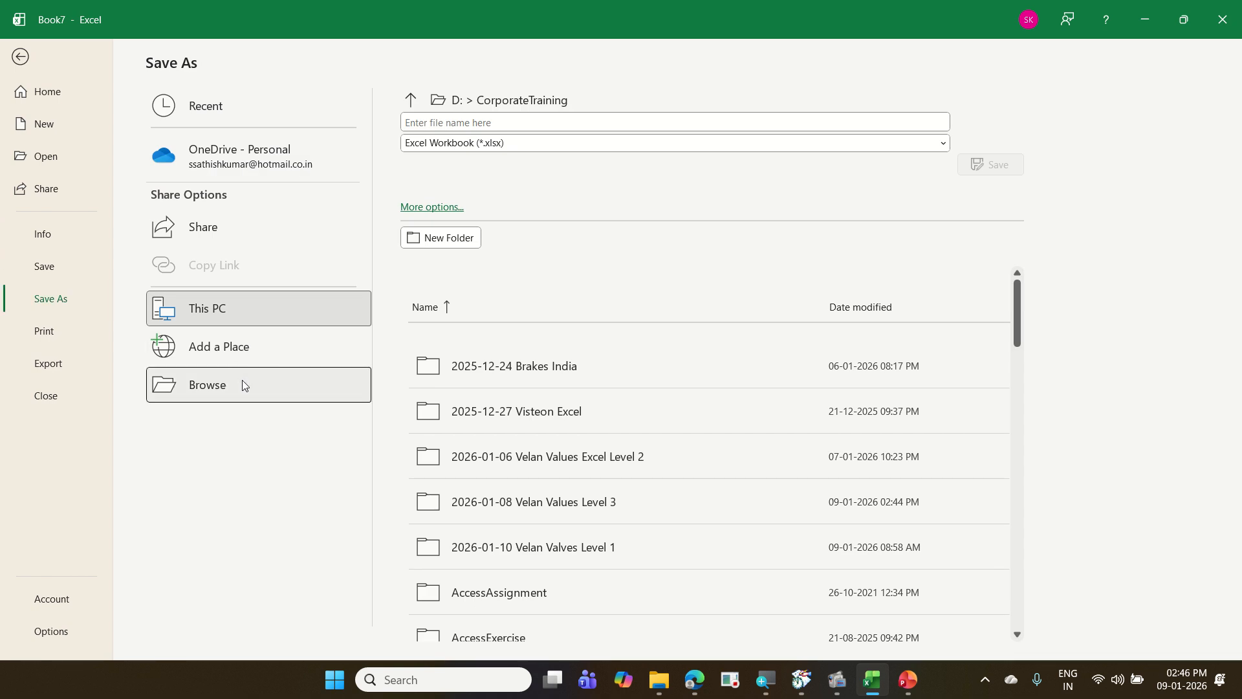
scroll(225, 218, "down", 2)
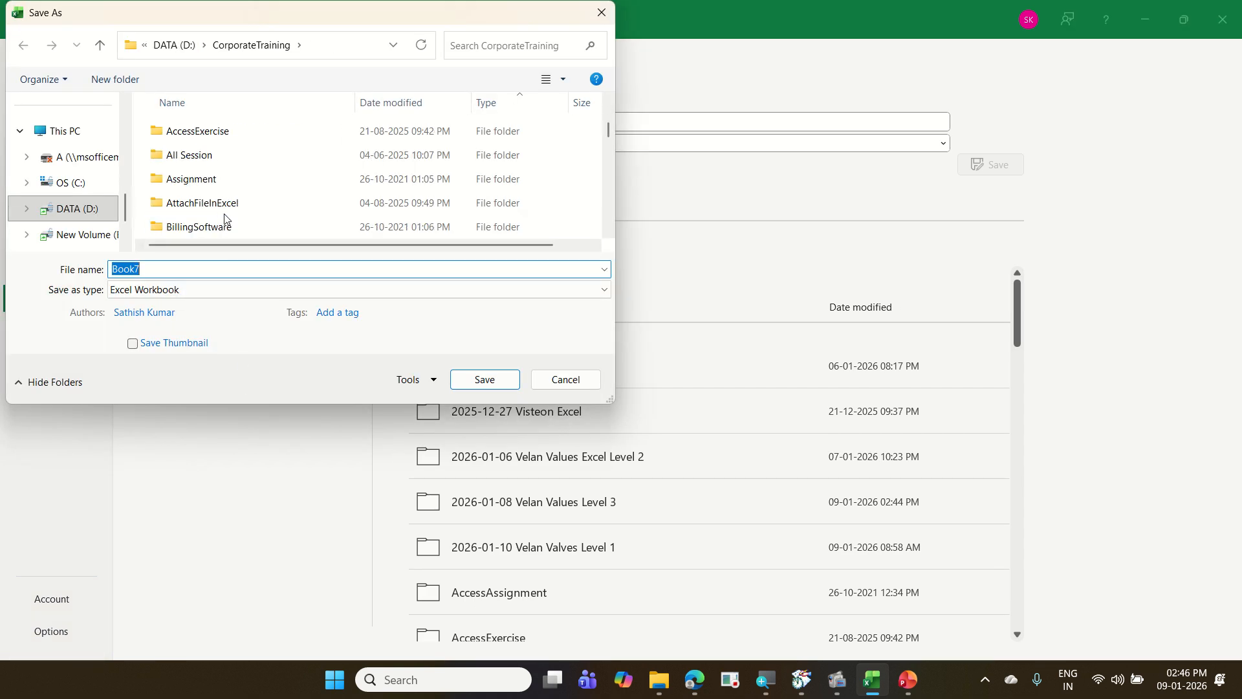
scroll(227, 222, "up", 2)
left_click(277, 208)
double_click(276, 209)
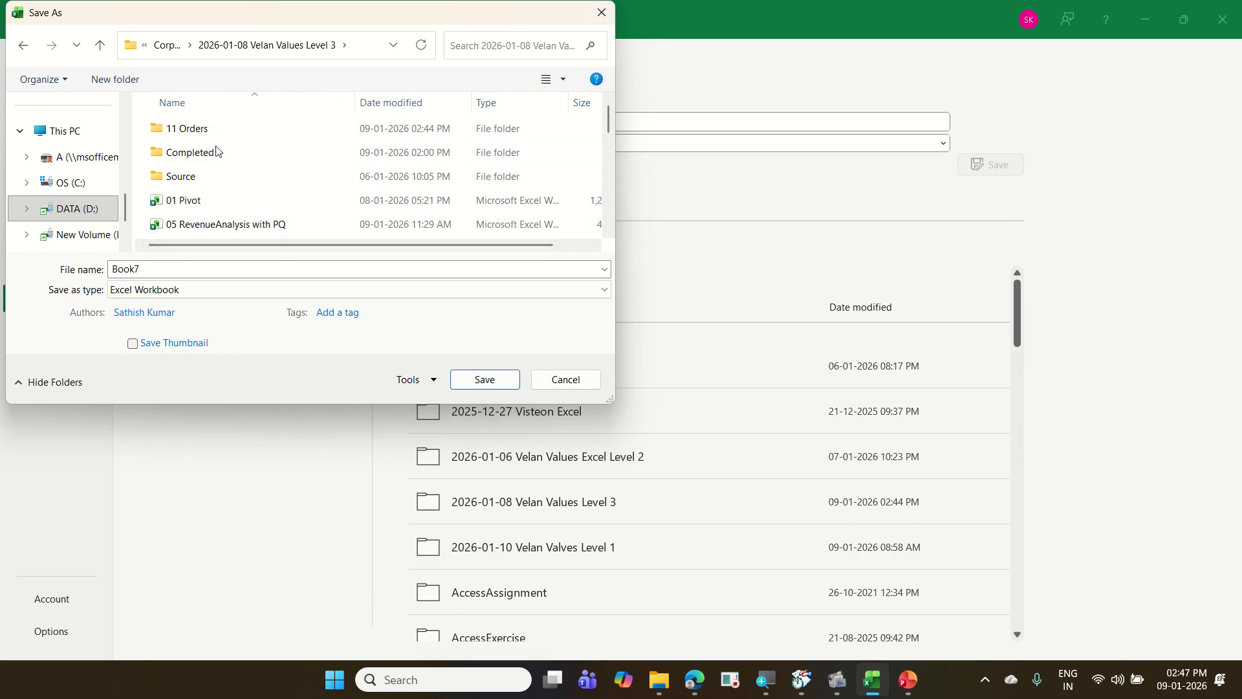
double_click(173, 272)
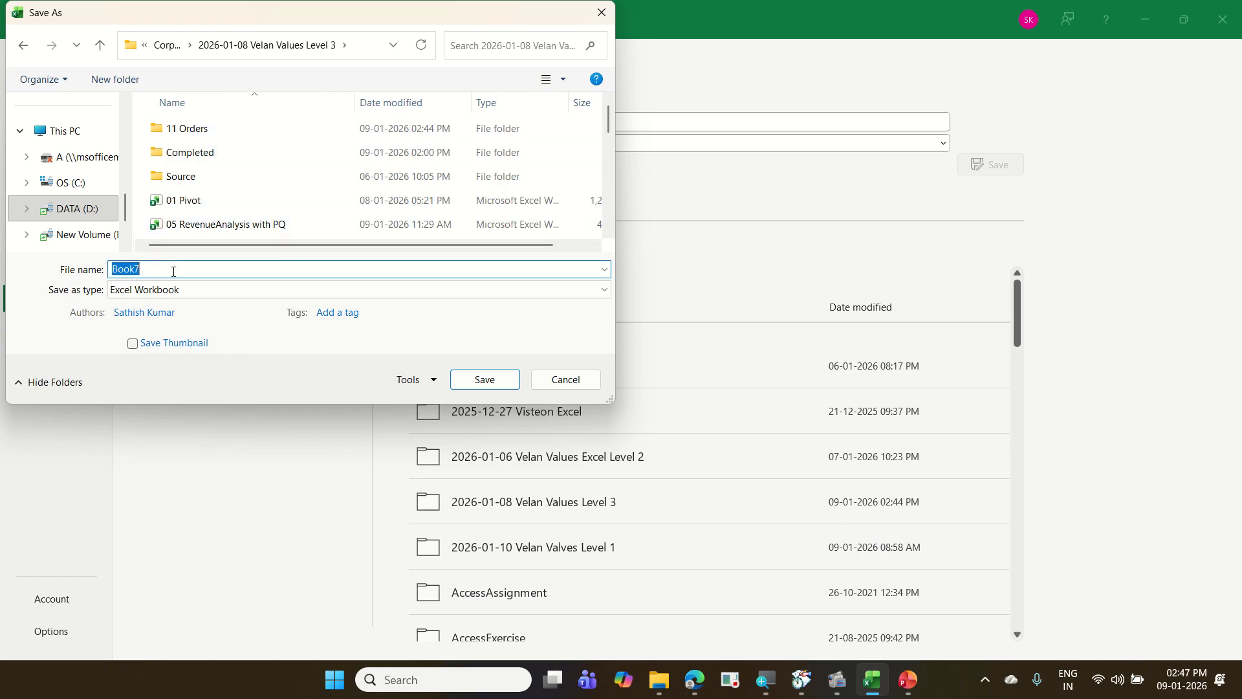
type("11 O")
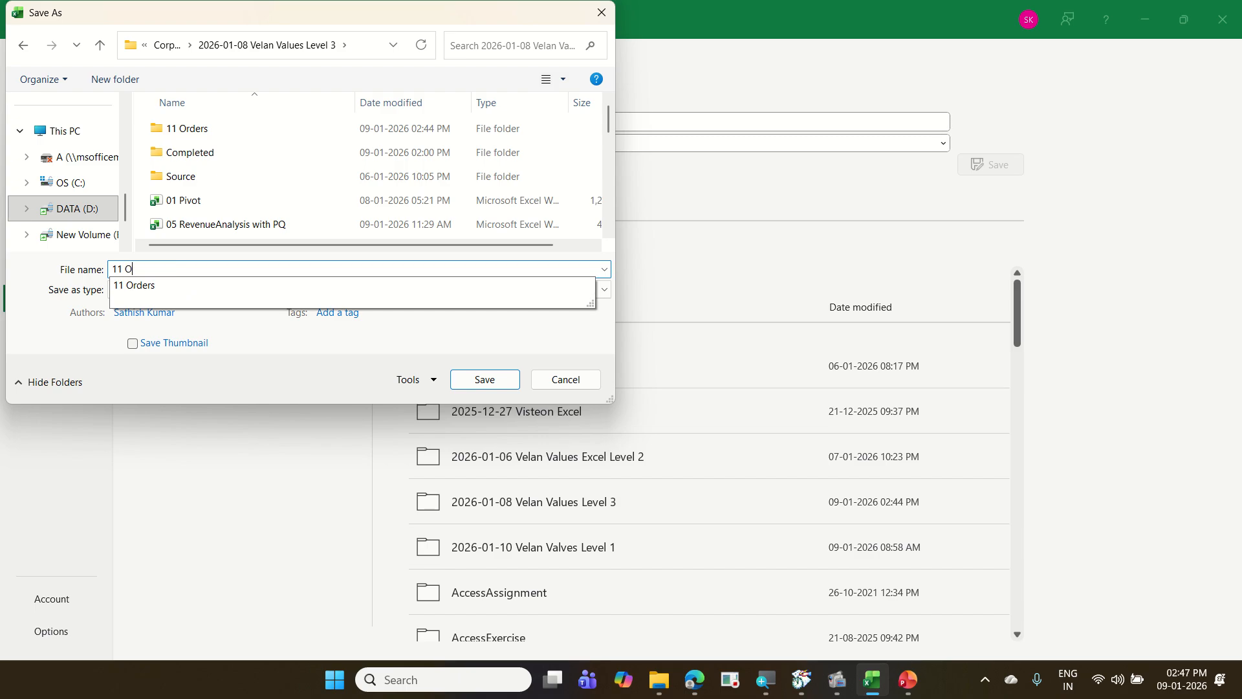
type("rderMaster")
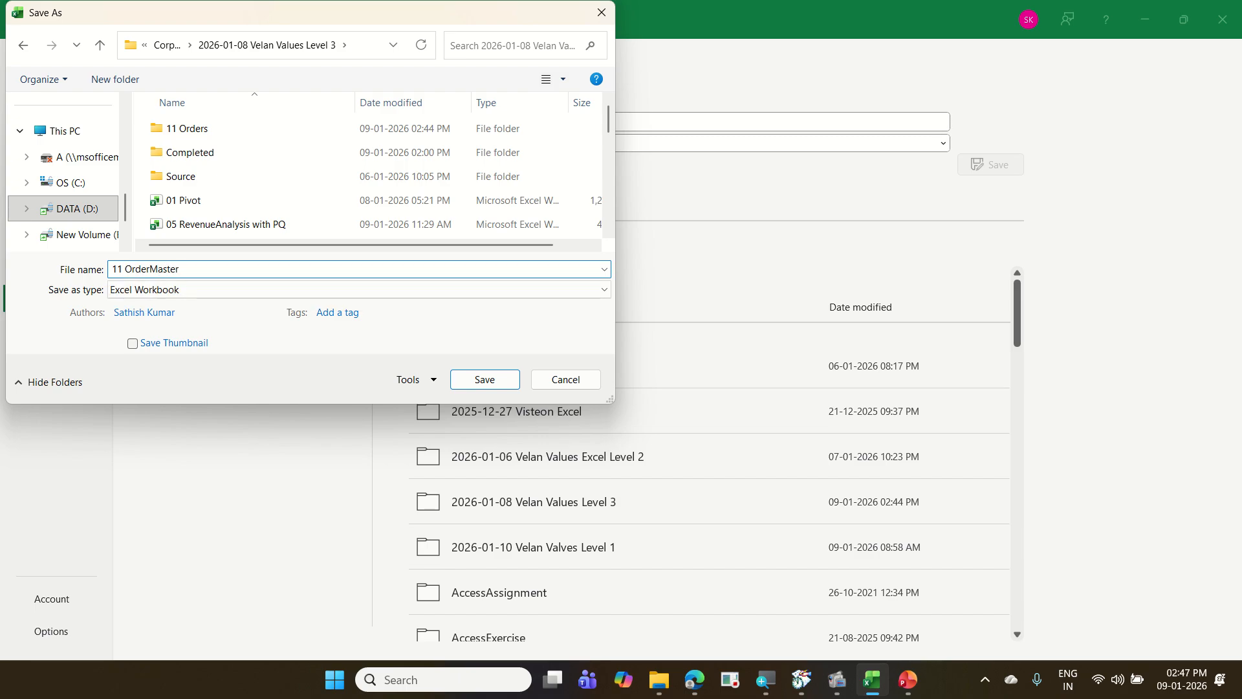
key("Return")
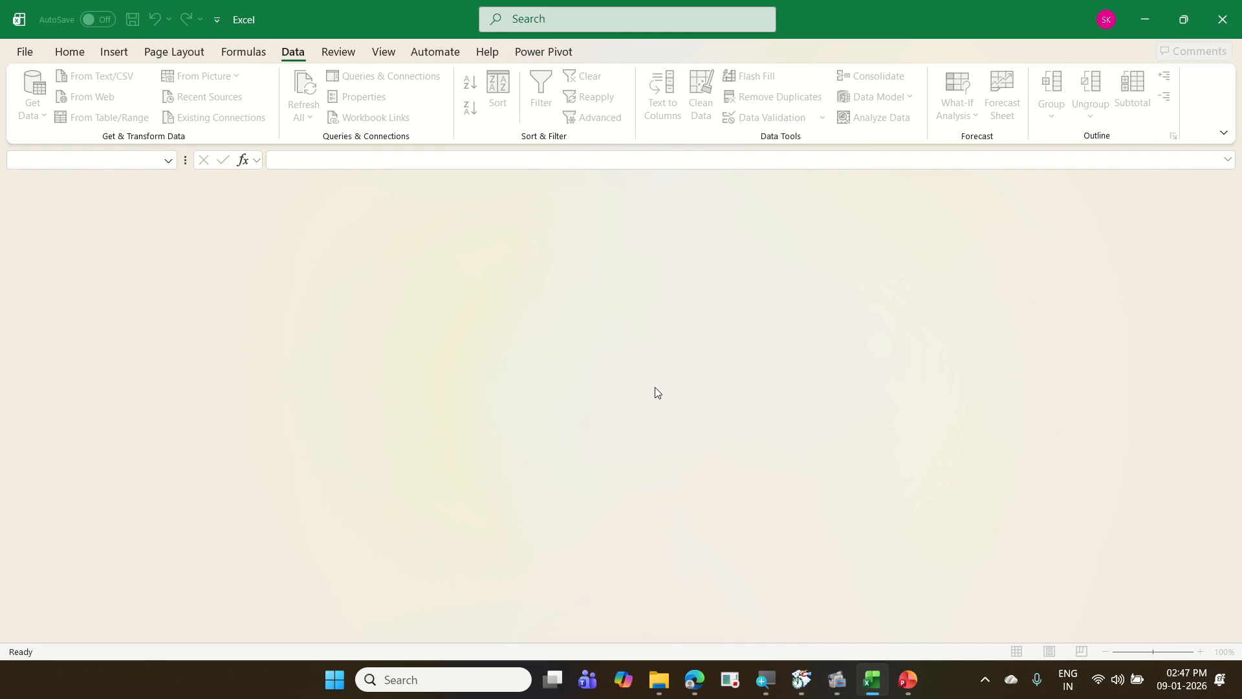
- Create a new blank workbook and minimize Excel to get back to the 11 Orders folder in File Explorer
key("ctrl+n")
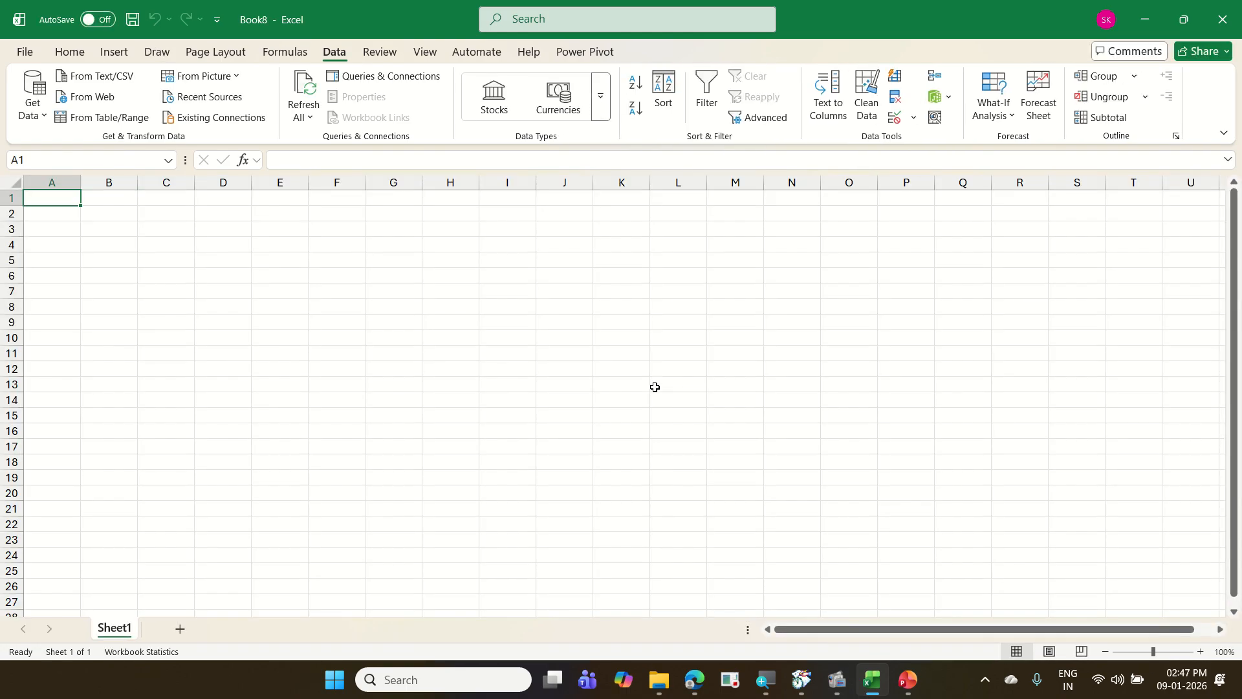
left_click(1144, 19)
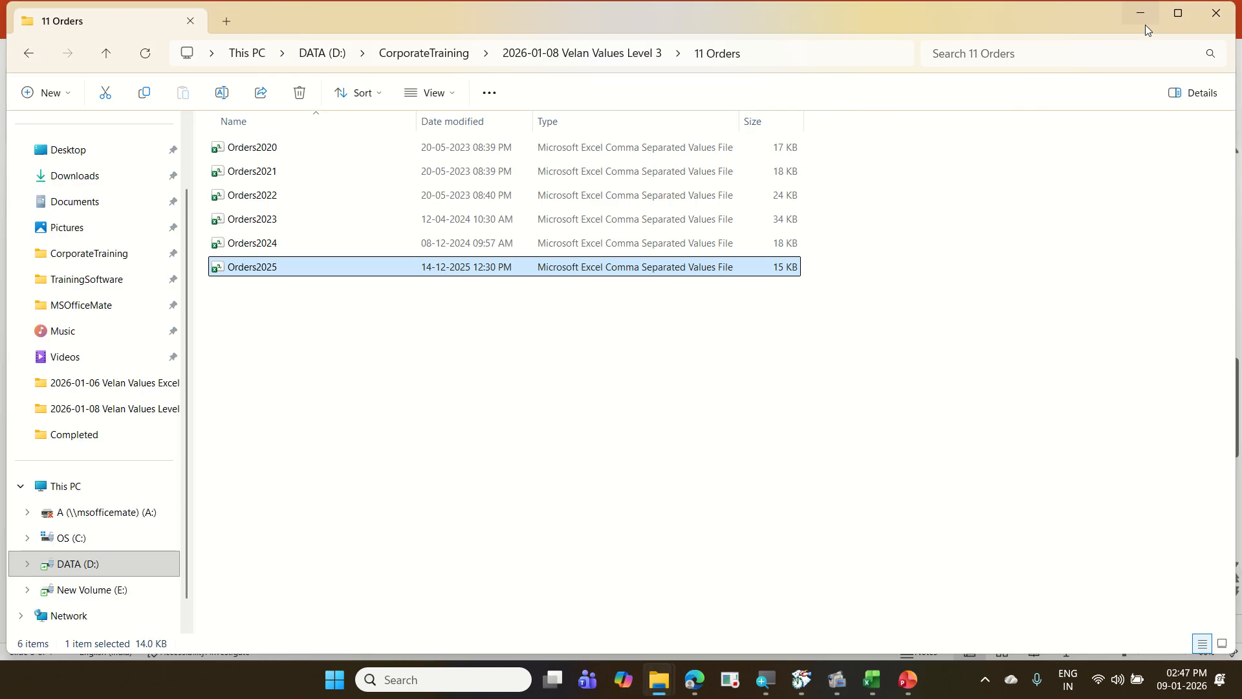
- Delete the ExcelExercise compressed file from the 2026-01-08 Velan Values Level 3 folder
left_click(555, 53)
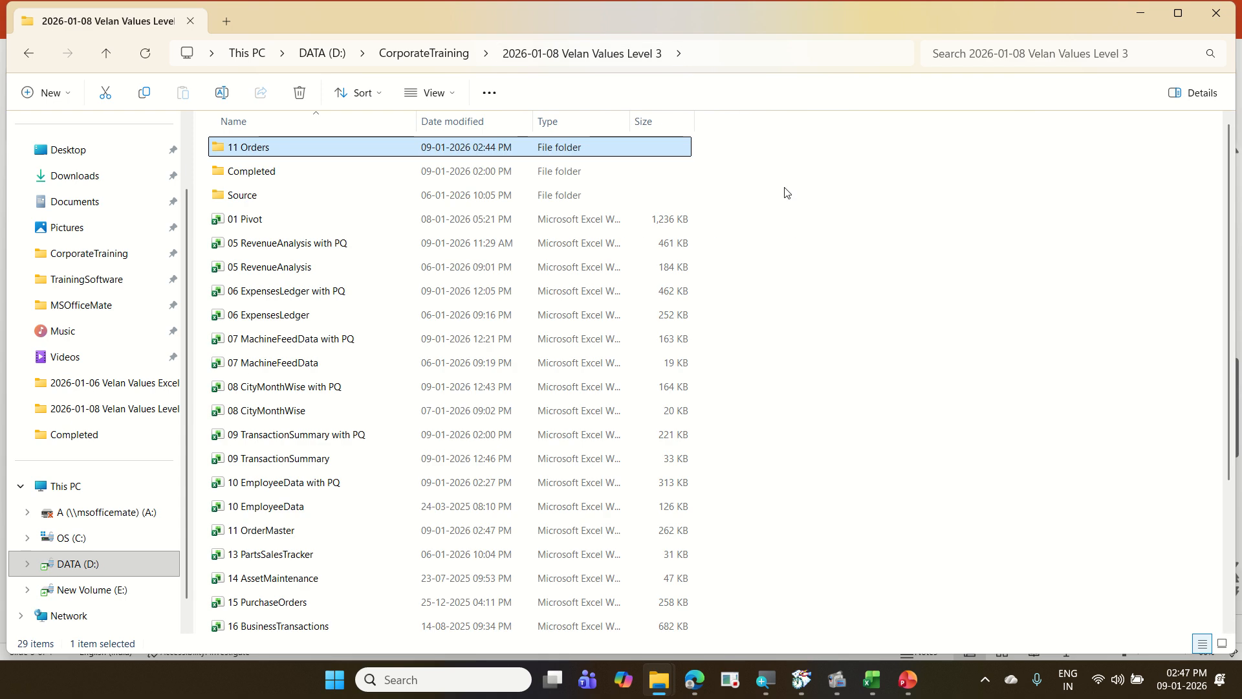
scroll(786, 192, "down", 3)
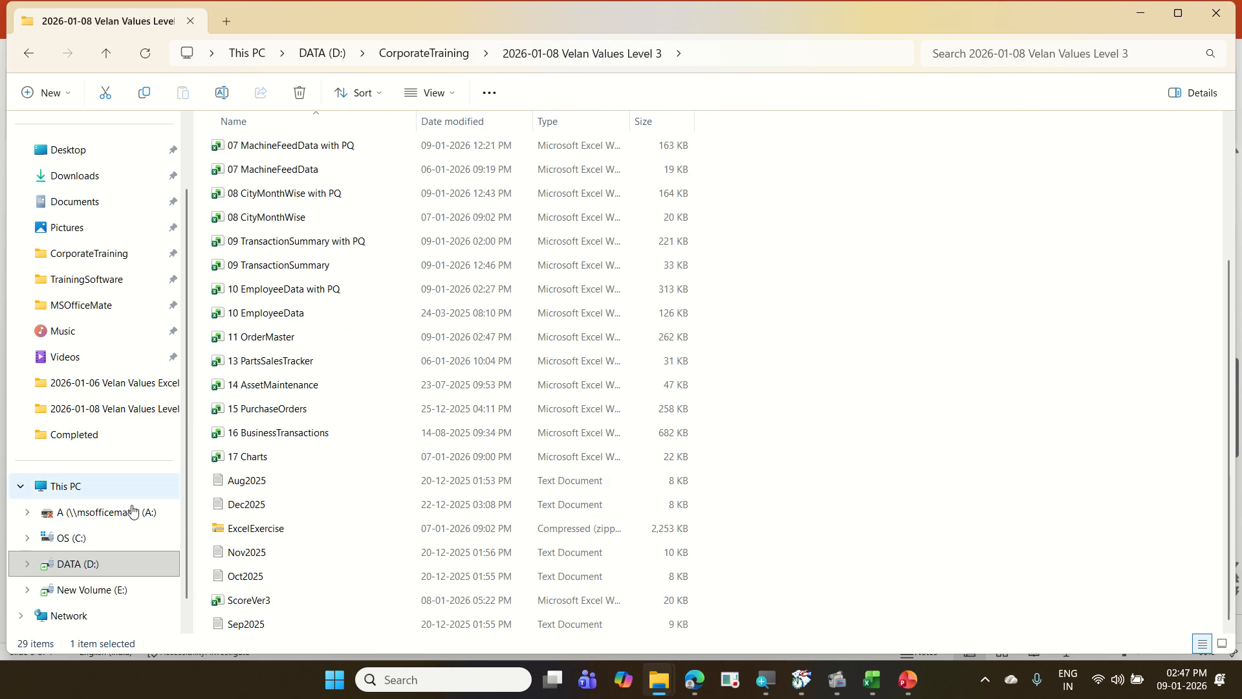
left_click(287, 530)
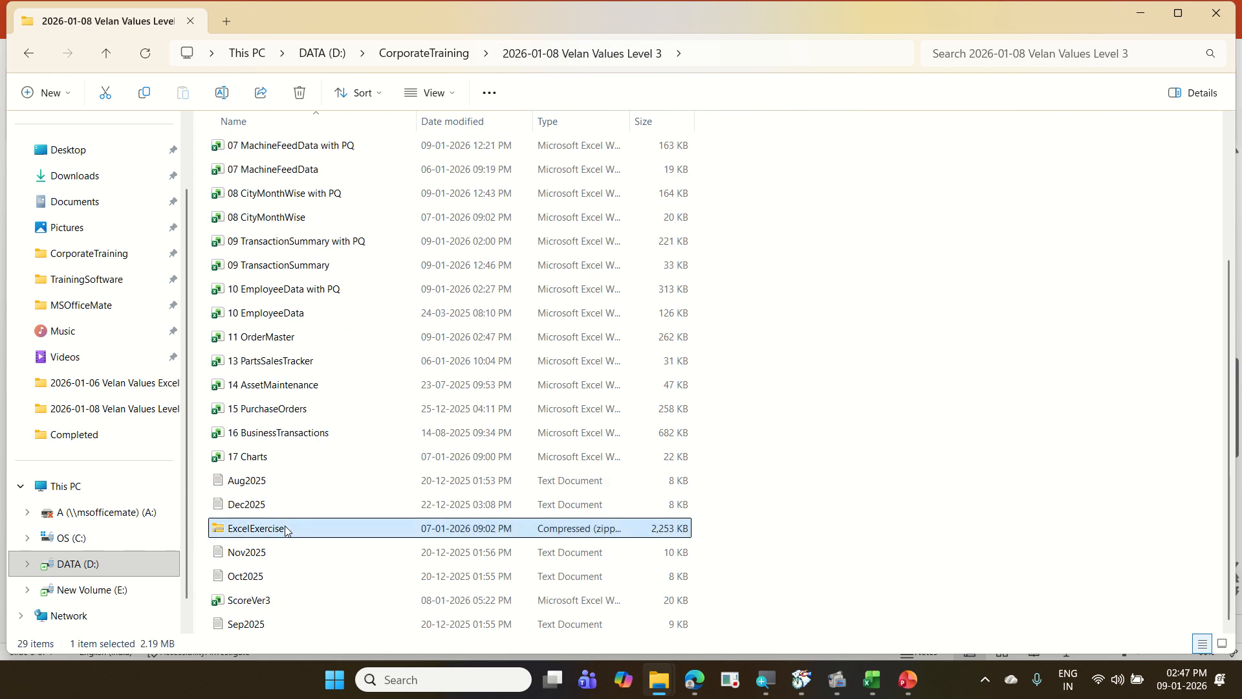
key("Delete")
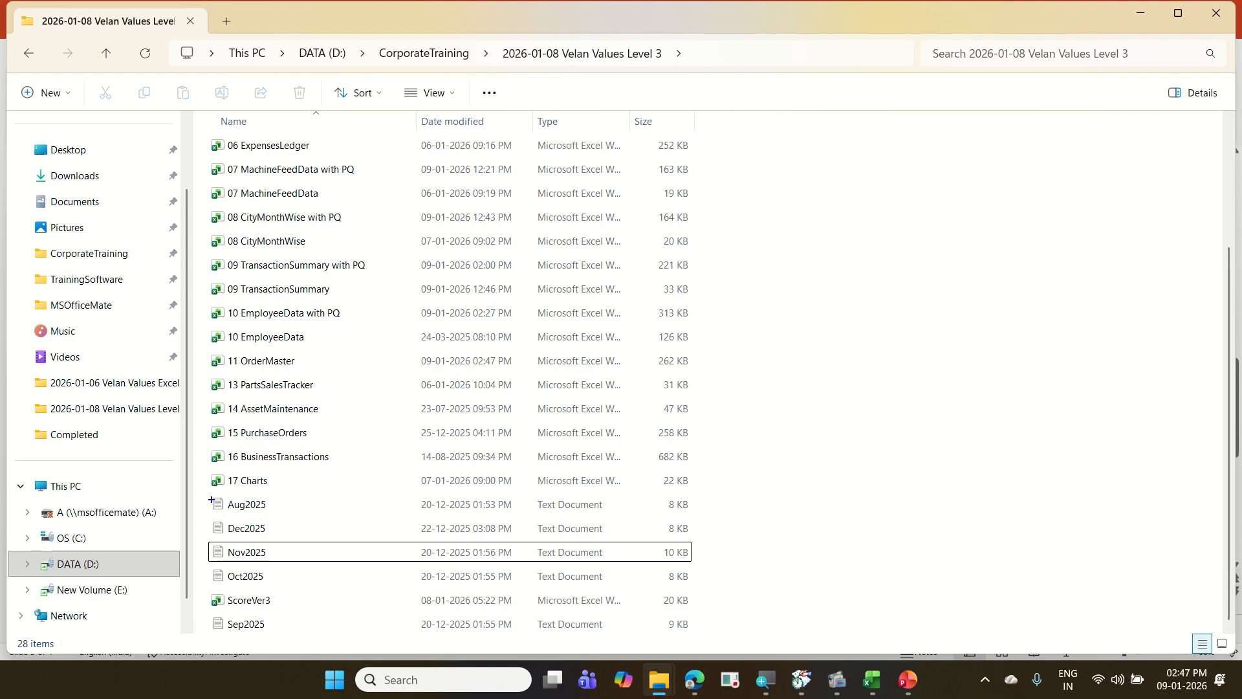
left_click_drag(210, 496, 335, 633)
mouse_move(272, 594)
left_mouse_down()
mouse_move(225, 614)
mouse_move(270, 611)
left_mouse_up()
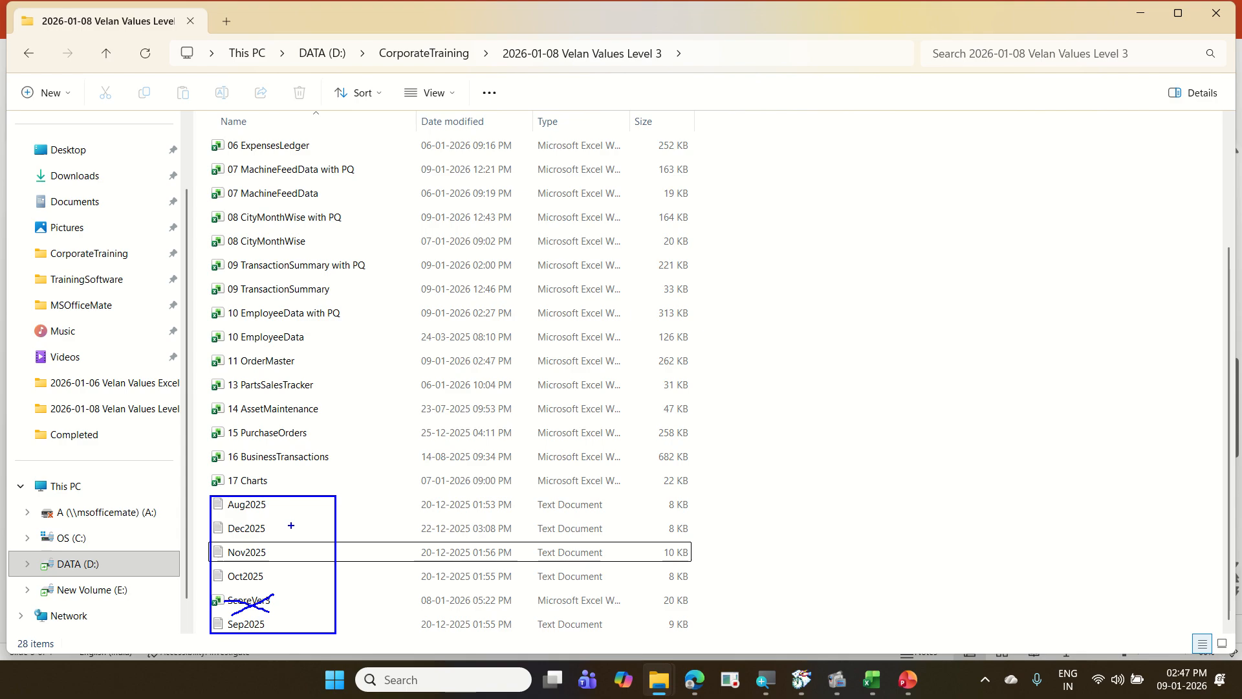
left_click_drag(277, 503, 306, 481)
mouse_move(283, 531)
left_mouse_down()
mouse_move(296, 518)
mouse_move(311, 528)
left_mouse_up()
left_click_drag(291, 575, 308, 557)
left_click_drag(288, 628, 314, 609)
left_click_drag(269, 496, 269, 636)
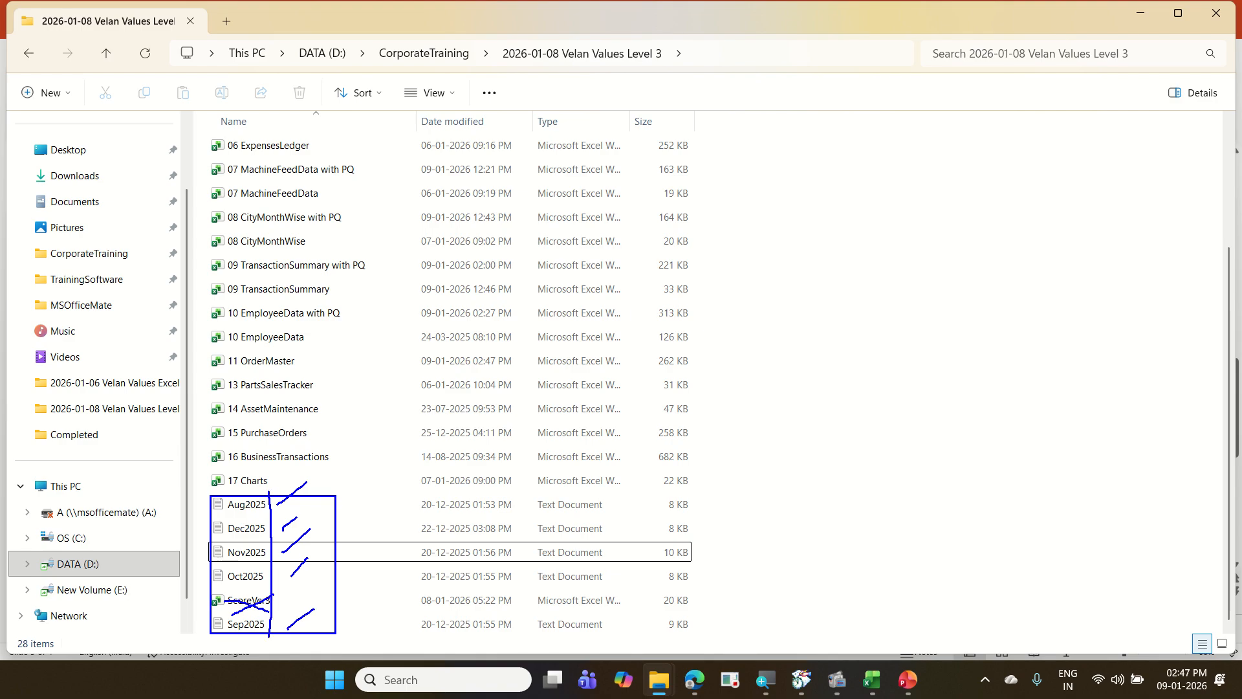
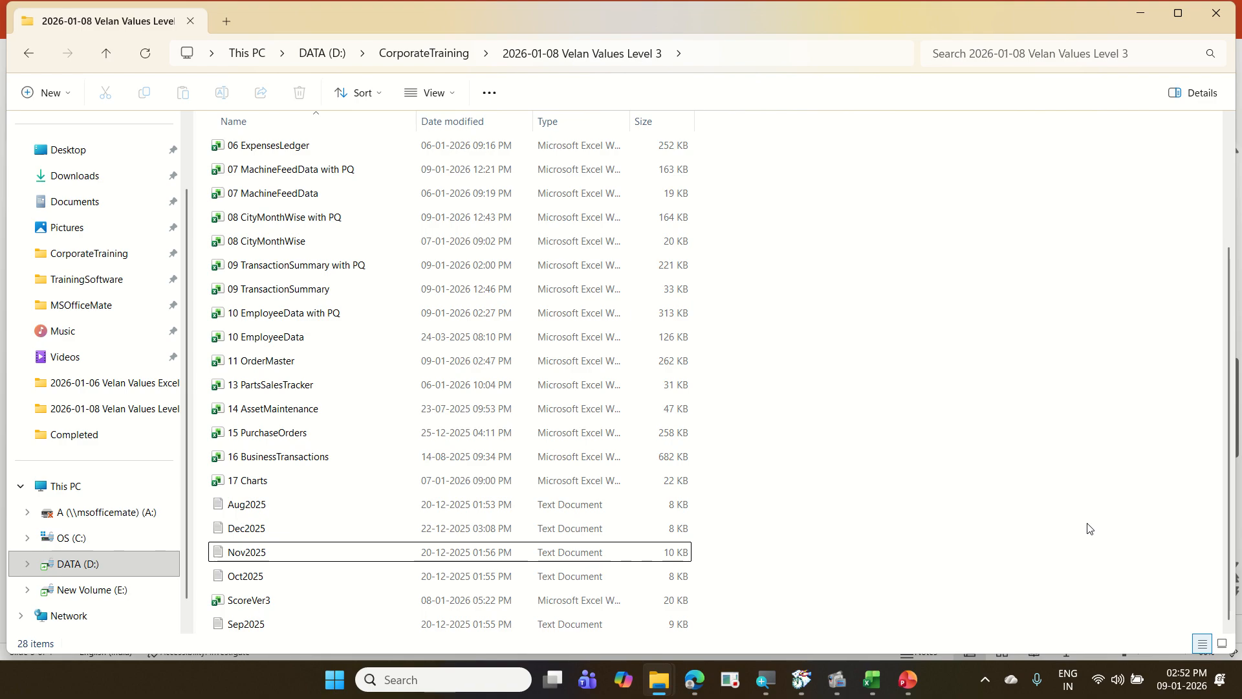
- In Excel's blank workbook, import data from the 2026-01-08 Velan Values Level 3 folder and open its file list for transformation in Power Query
left_click(872, 679)
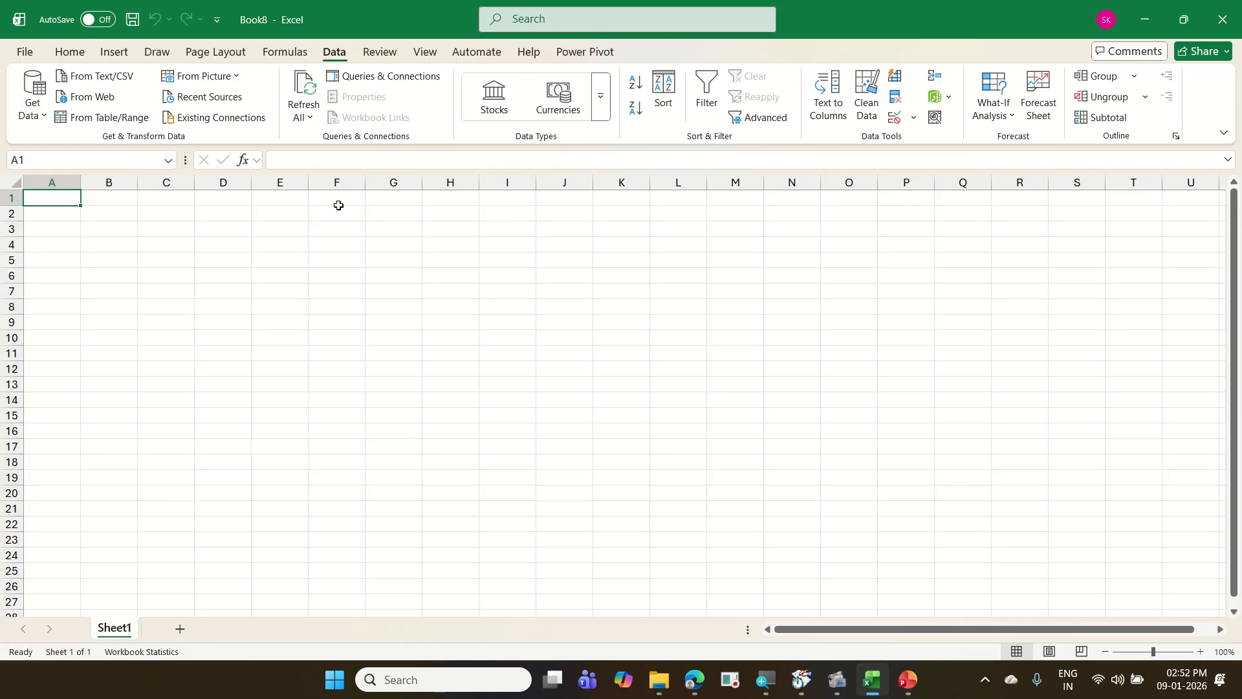
left_click(37, 116)
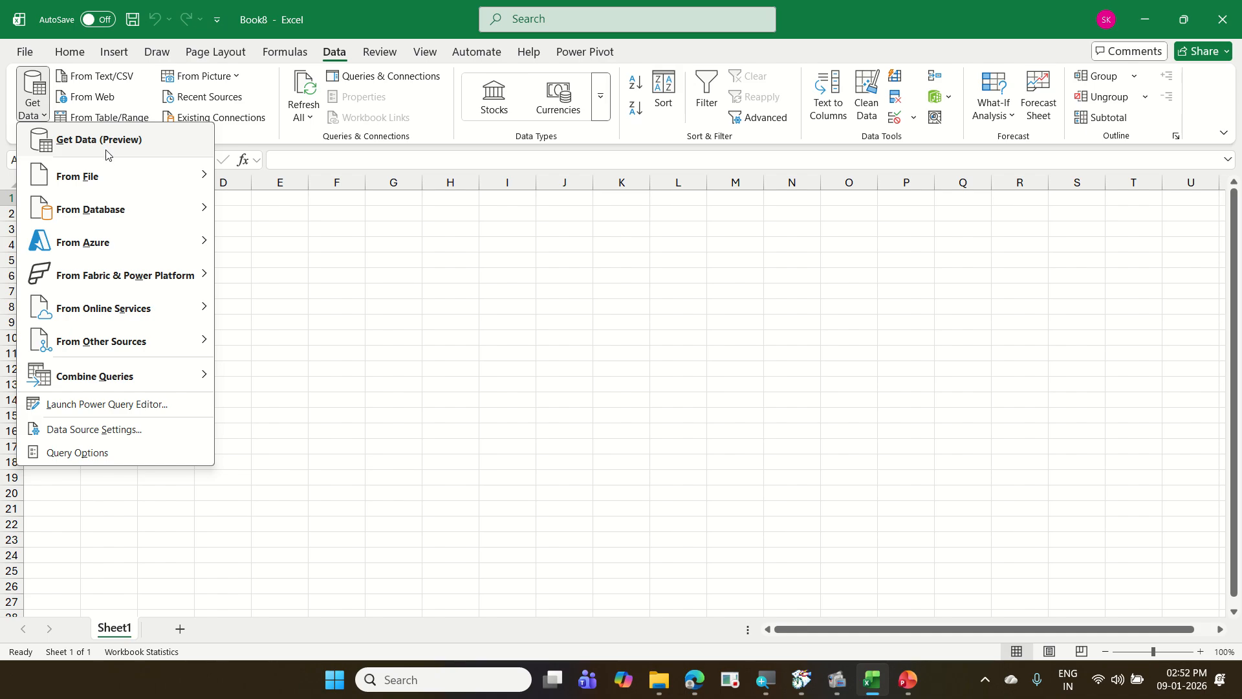
mouse_move(117, 182)
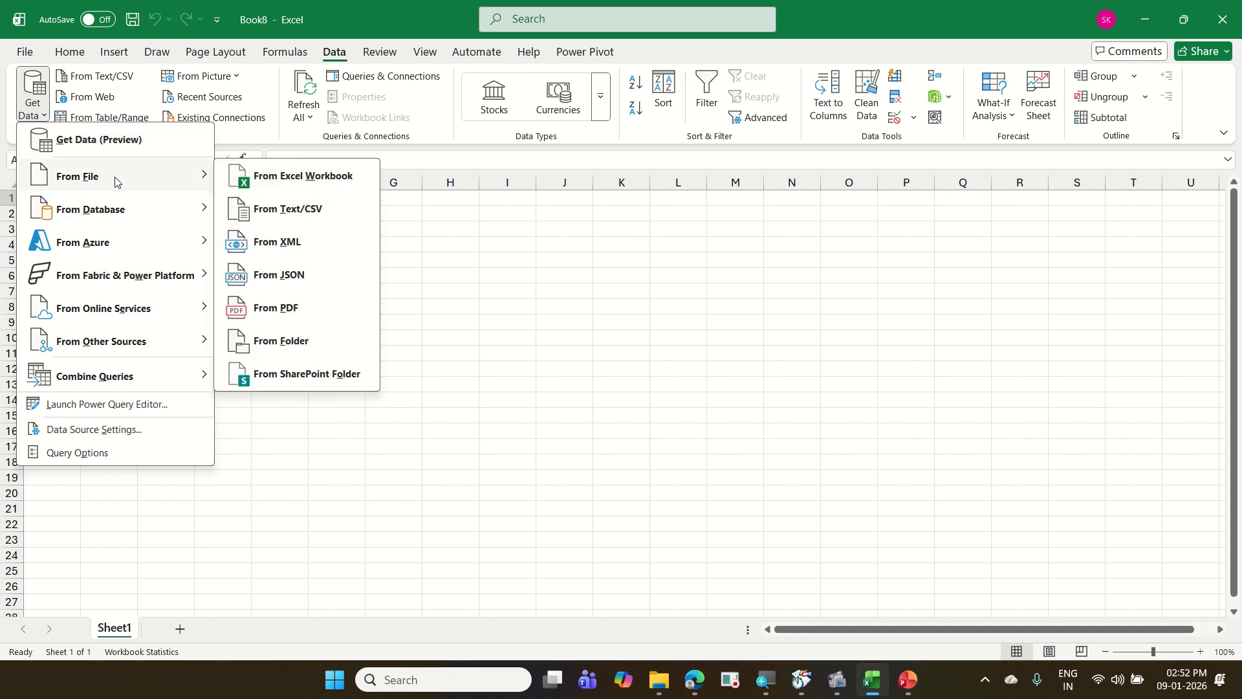
left_click(331, 338)
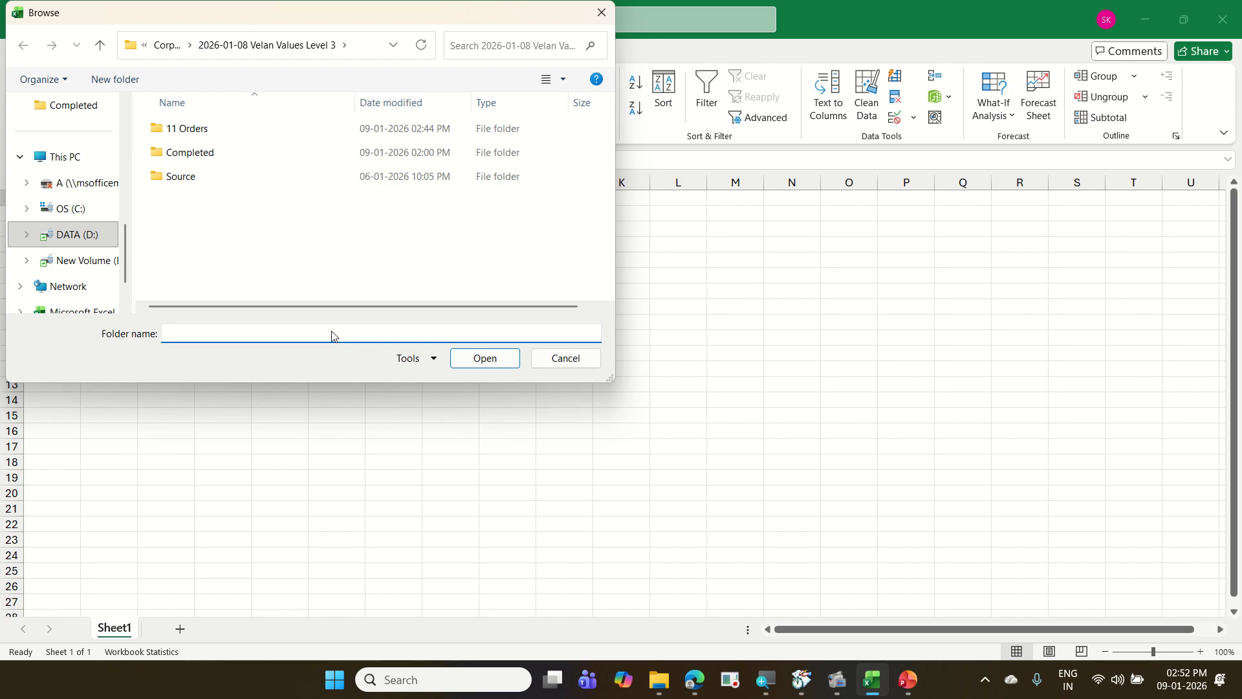
left_click(169, 45)
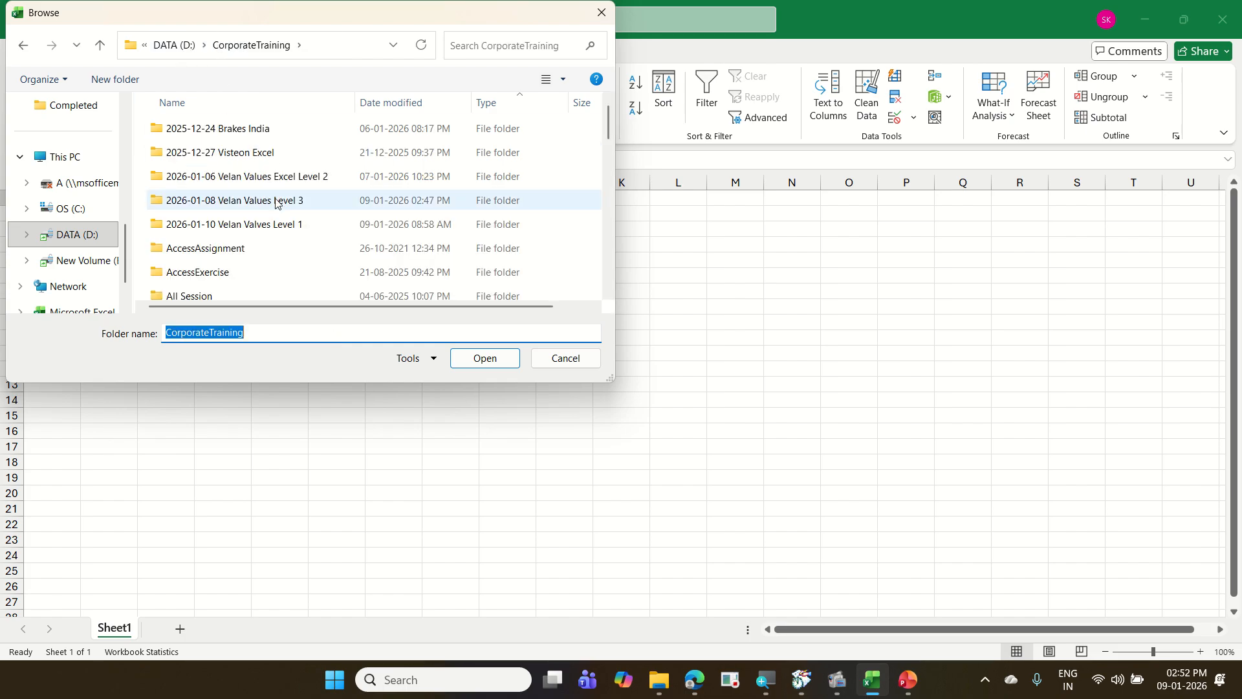
left_click(276, 201)
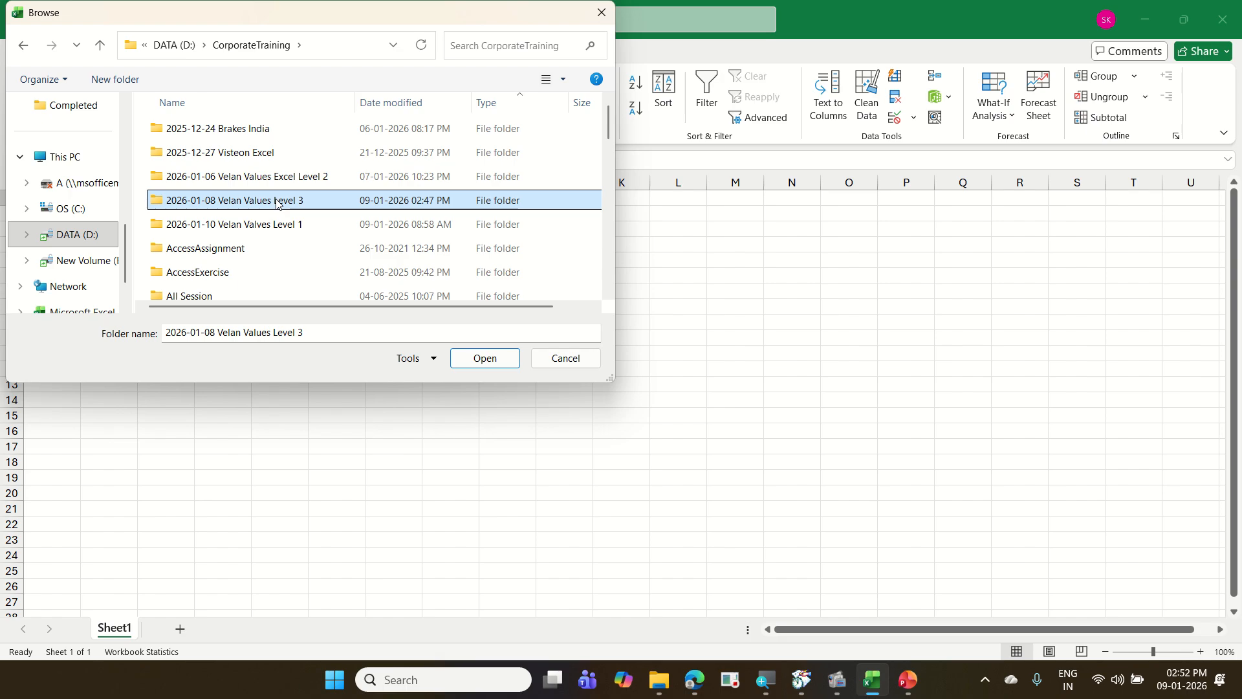
left_click(490, 360)
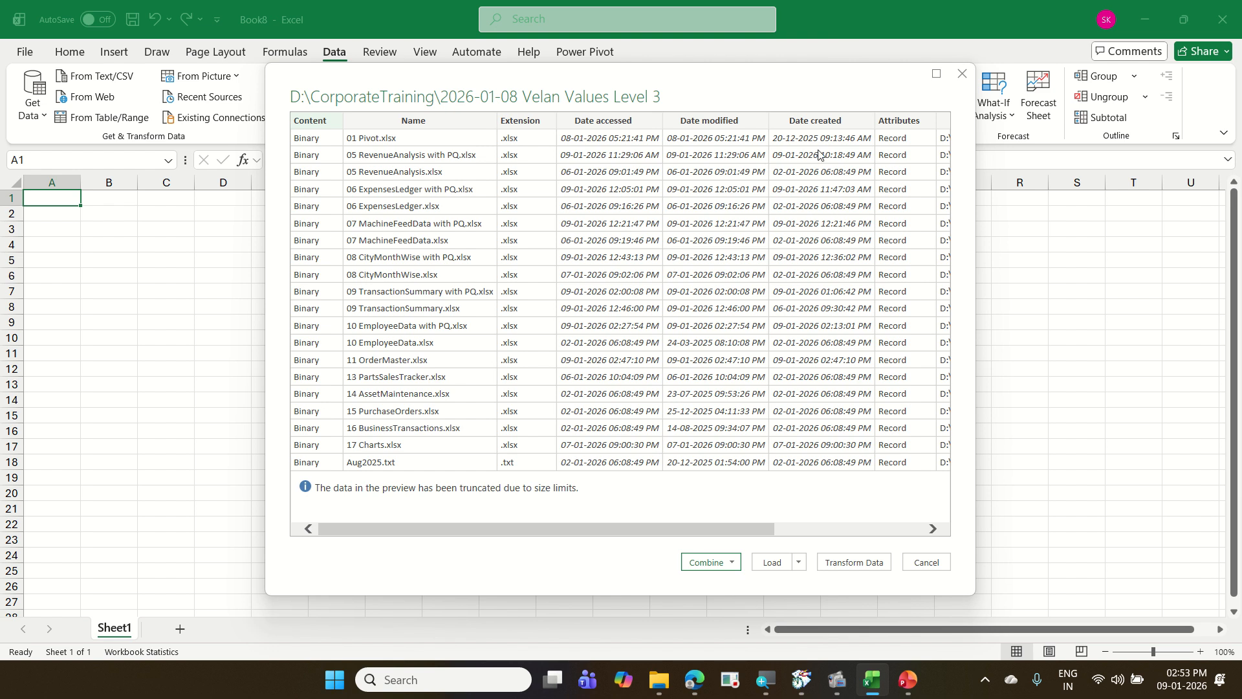
left_click(857, 563)
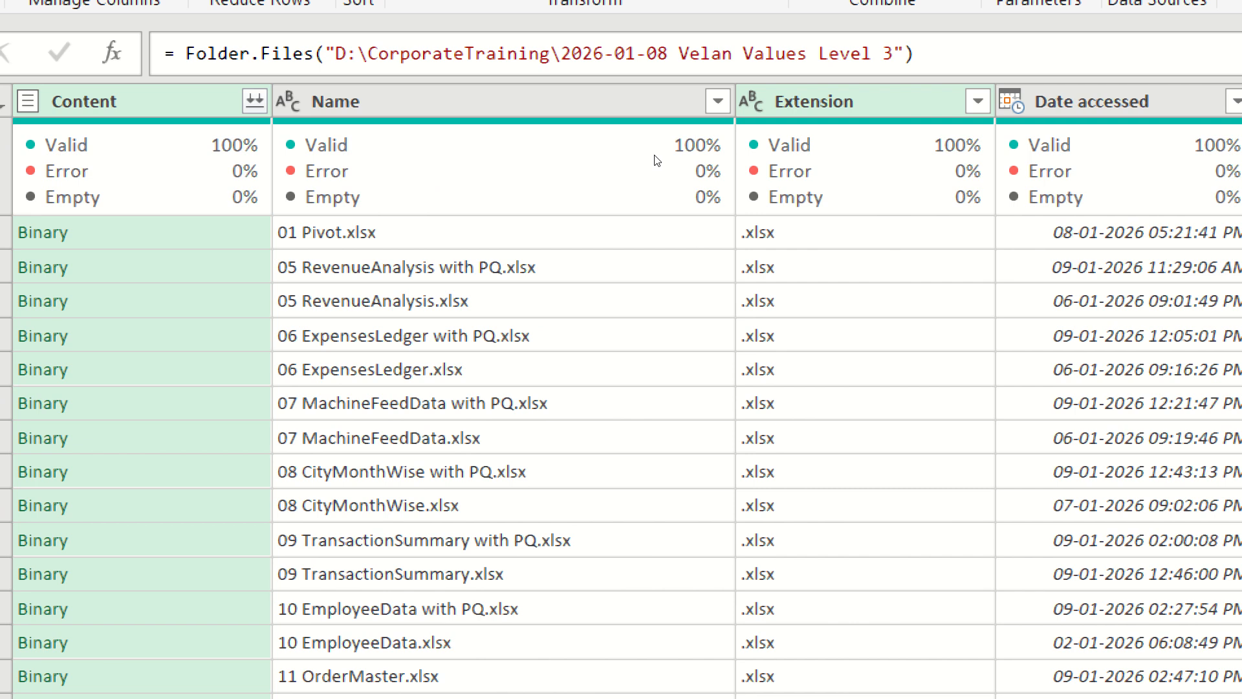
- Look through the Name column's filter list for the monthly 2025 text files and leave the filter unchanged
left_click(529, 161)
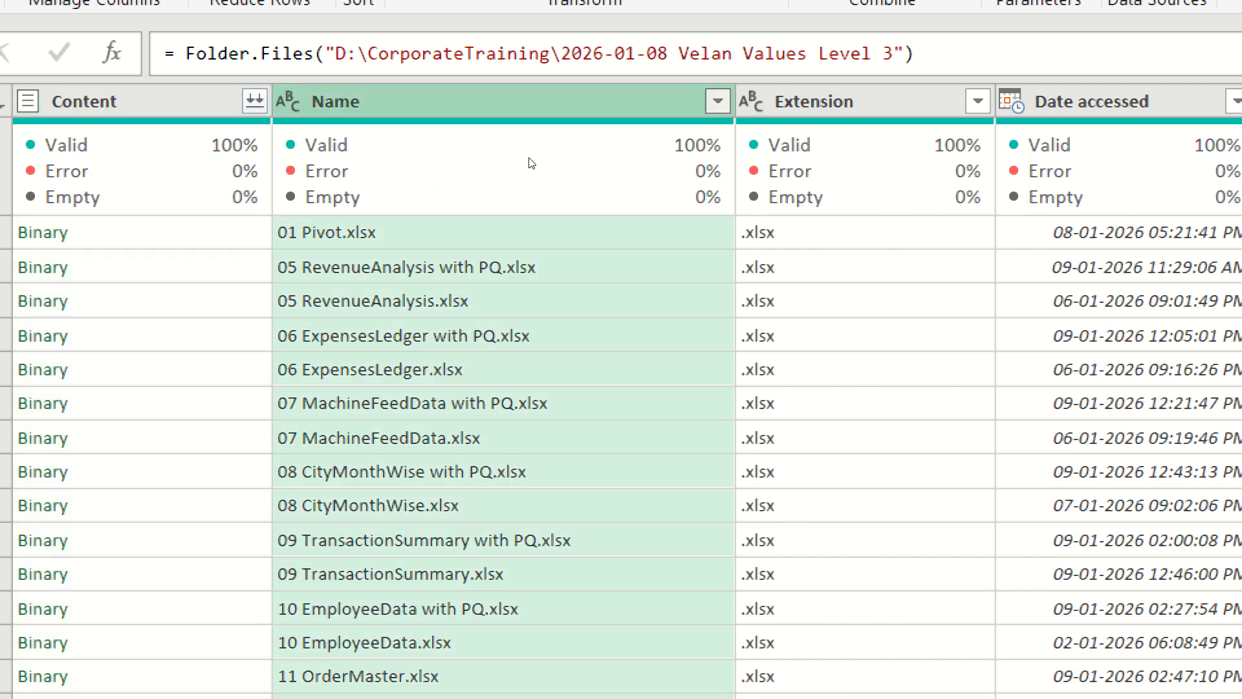
key("alt+Down")
scroll(434, 486, "down", 8)
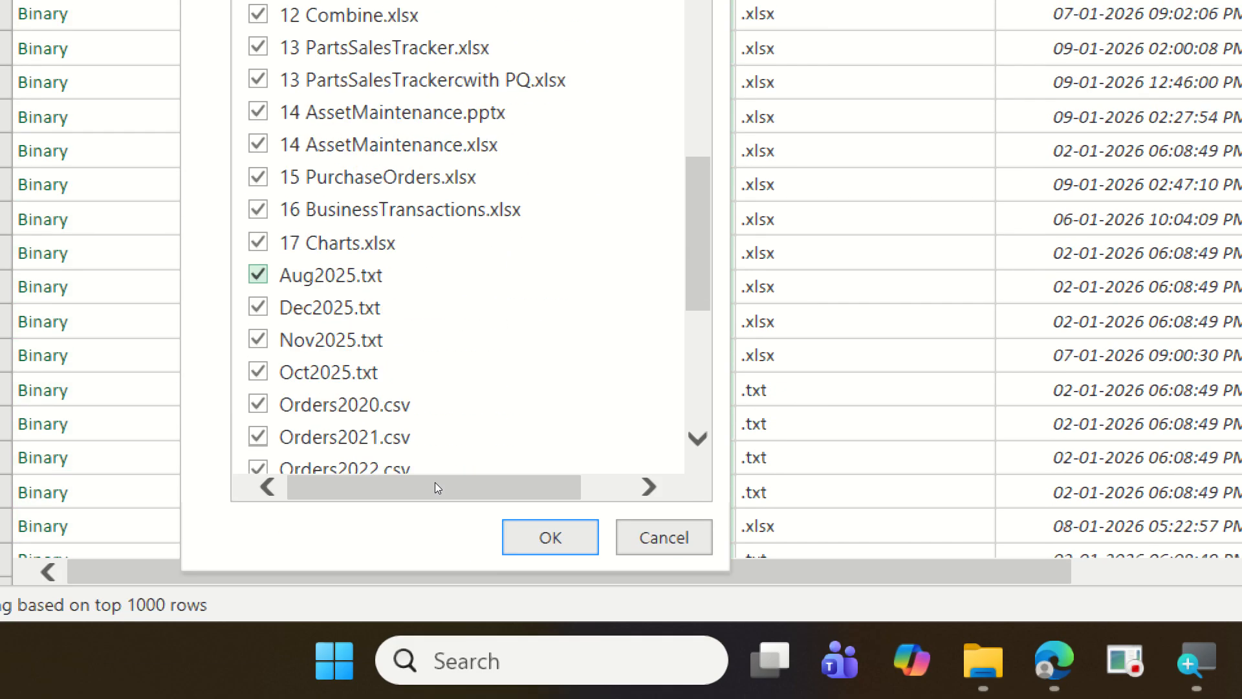
key("Down")
key("Down")
key("Down")
key("Down")
key("Down")
key("Down")
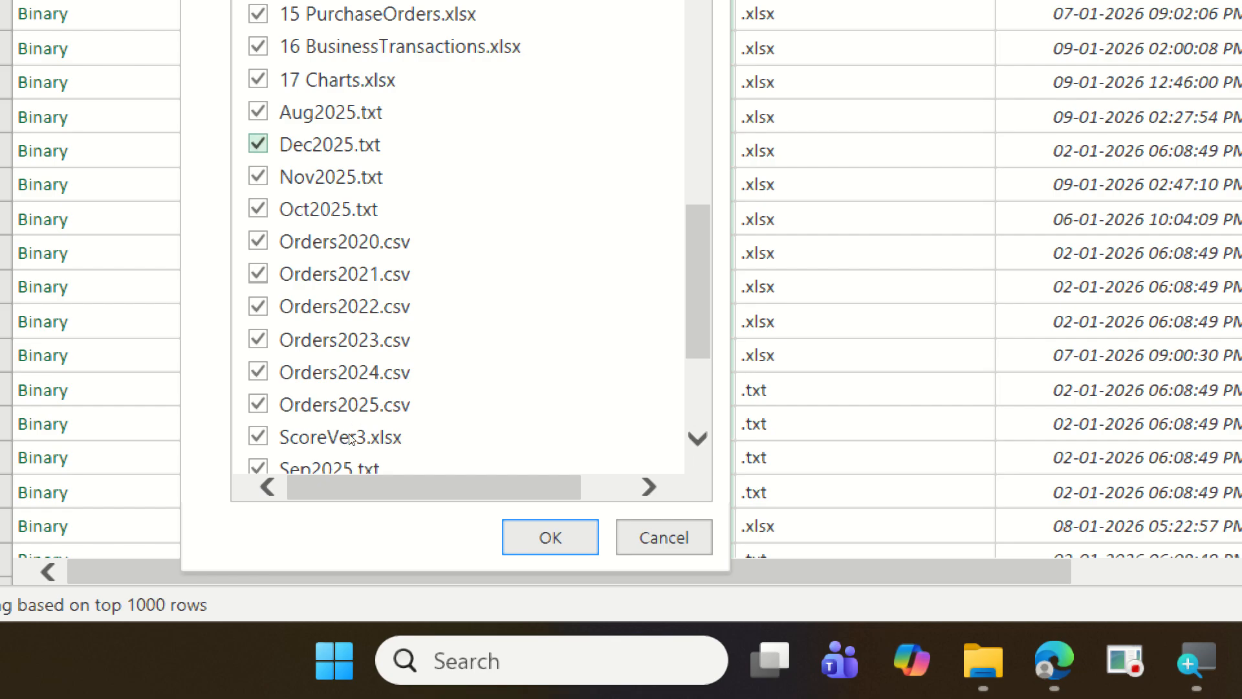
key("Down")
key("Down")
key("Up")
key("Up")
key("Up")
key("Tab")
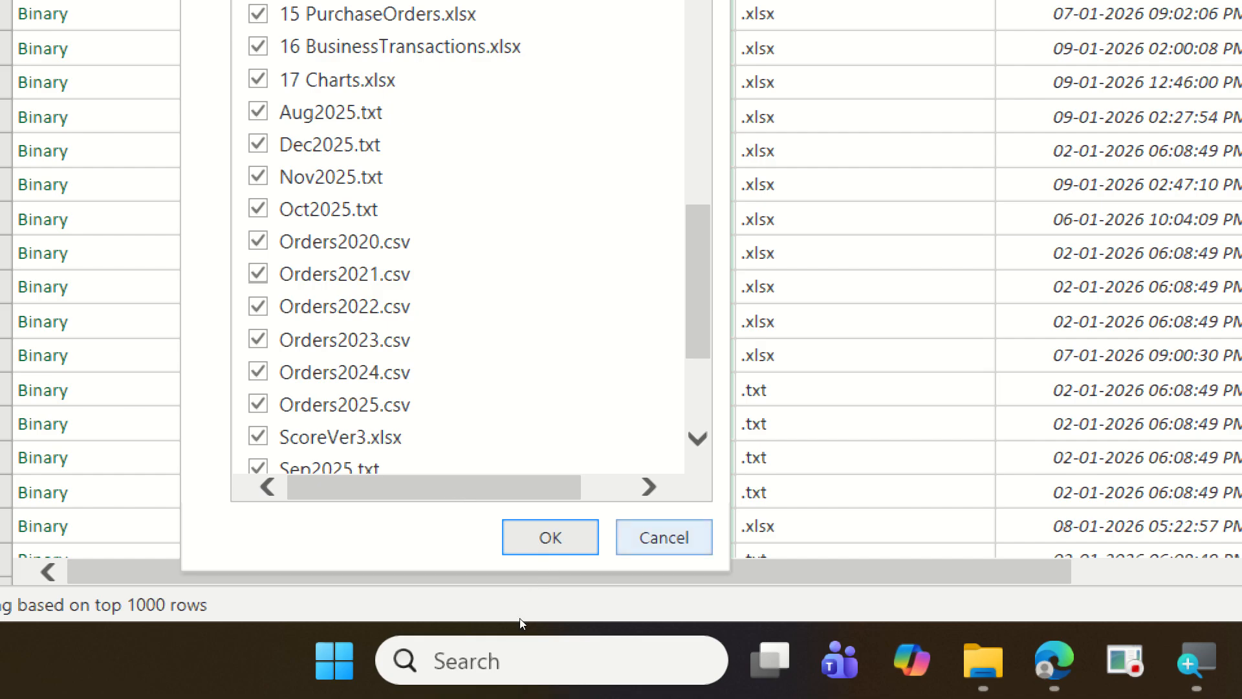
key("Return")
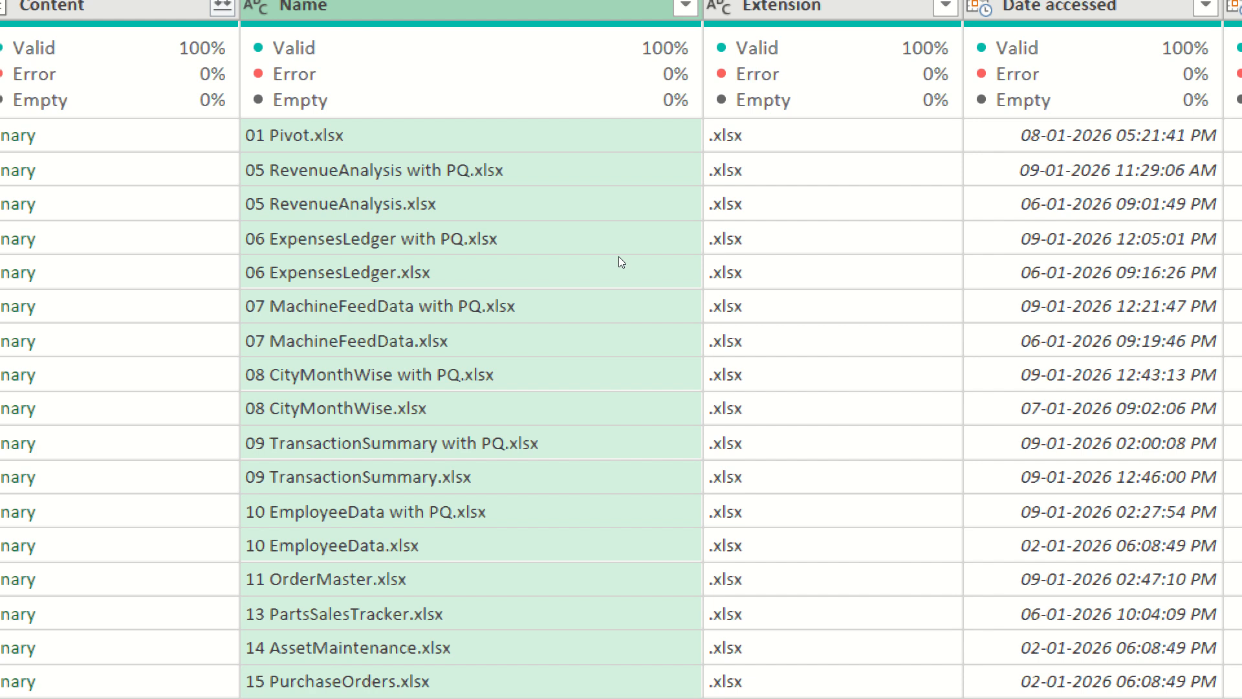
- Filter the Extension column to keep only the .txt files
key("Right")
key("alt+Down")
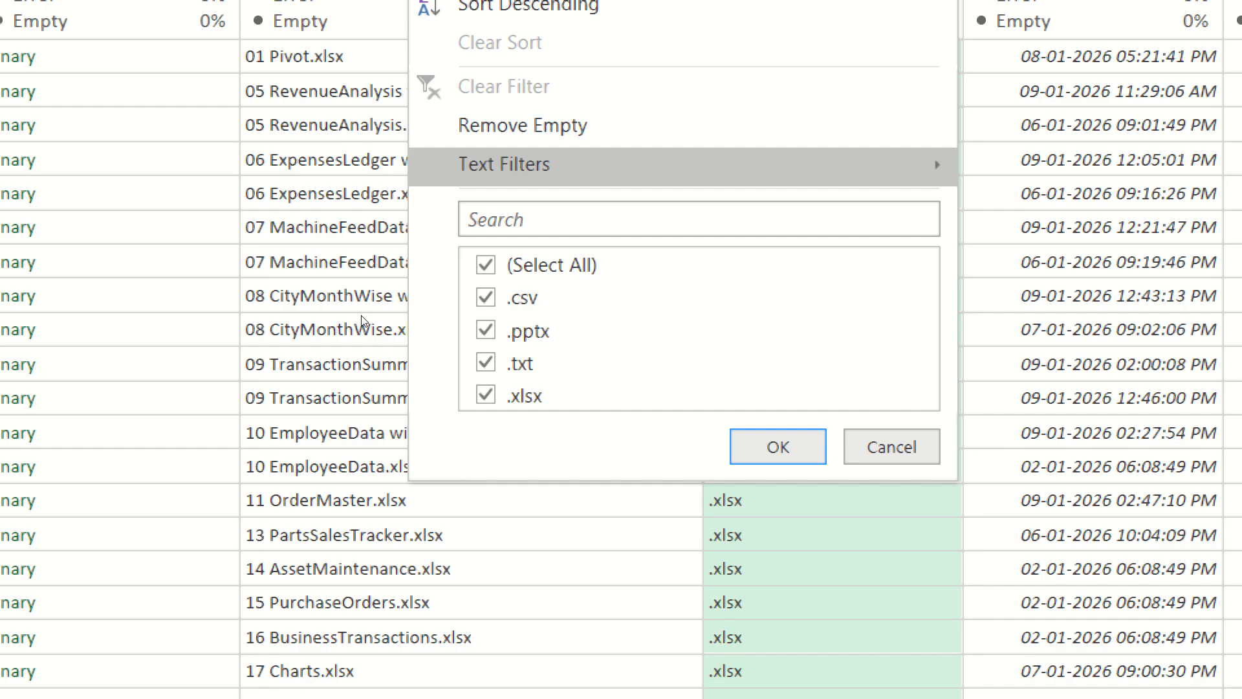
left_click(486, 266)
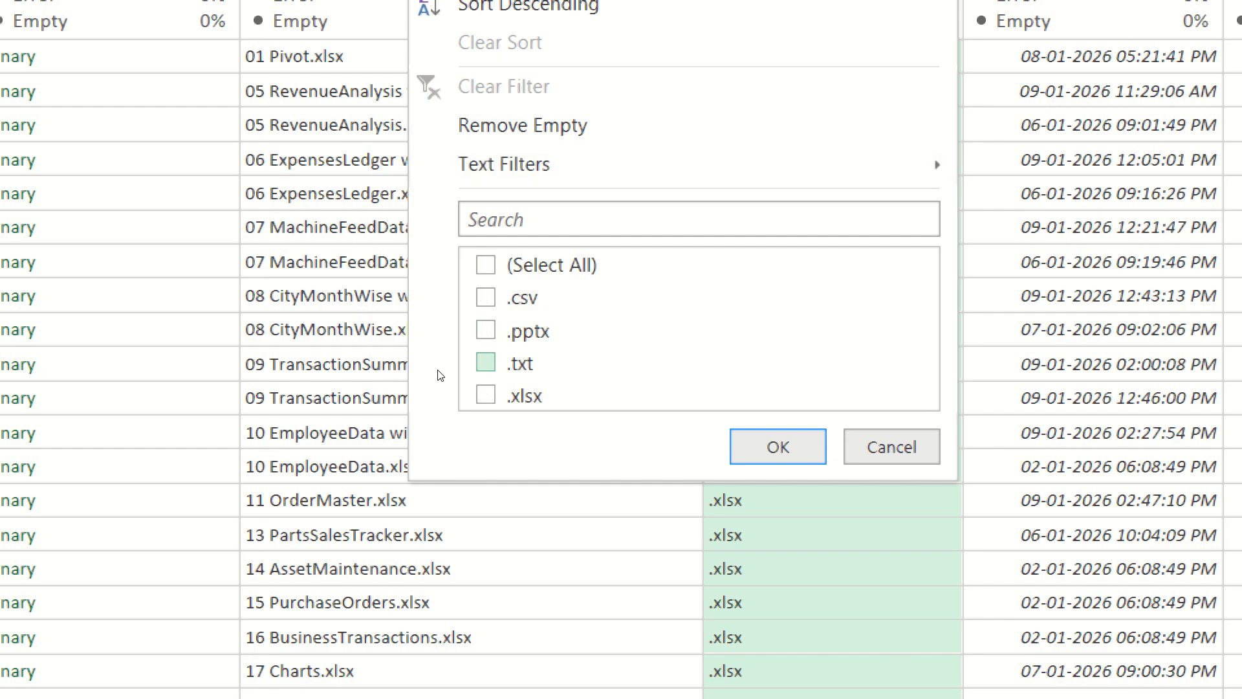
left_click(486, 363)
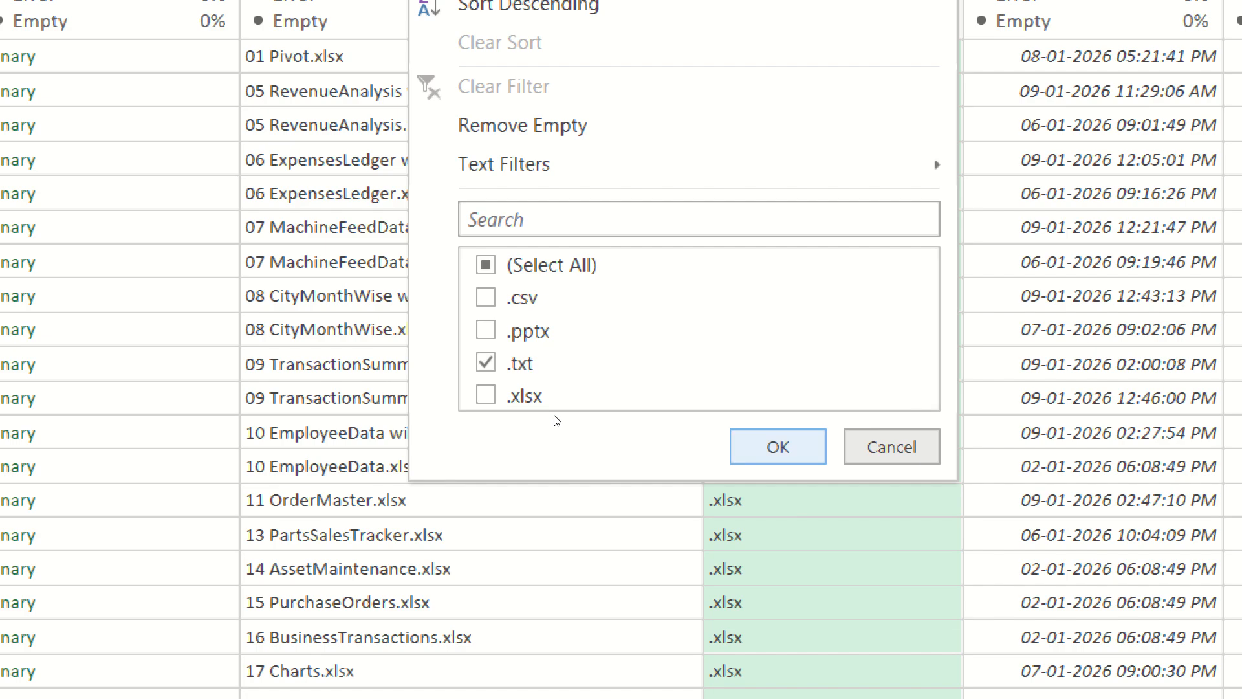
key("Return")
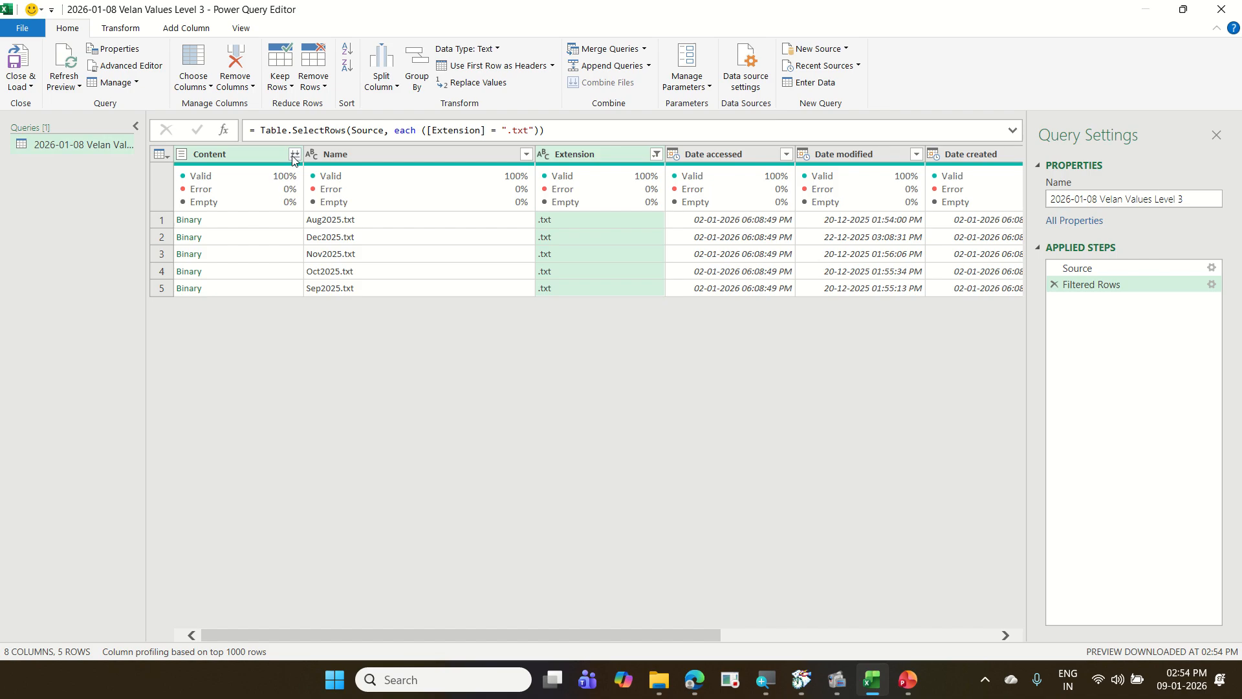
- Combine the filtered text files from the Content column, using the first file as the sample and Tab as the delimiter
left_click(295, 155)
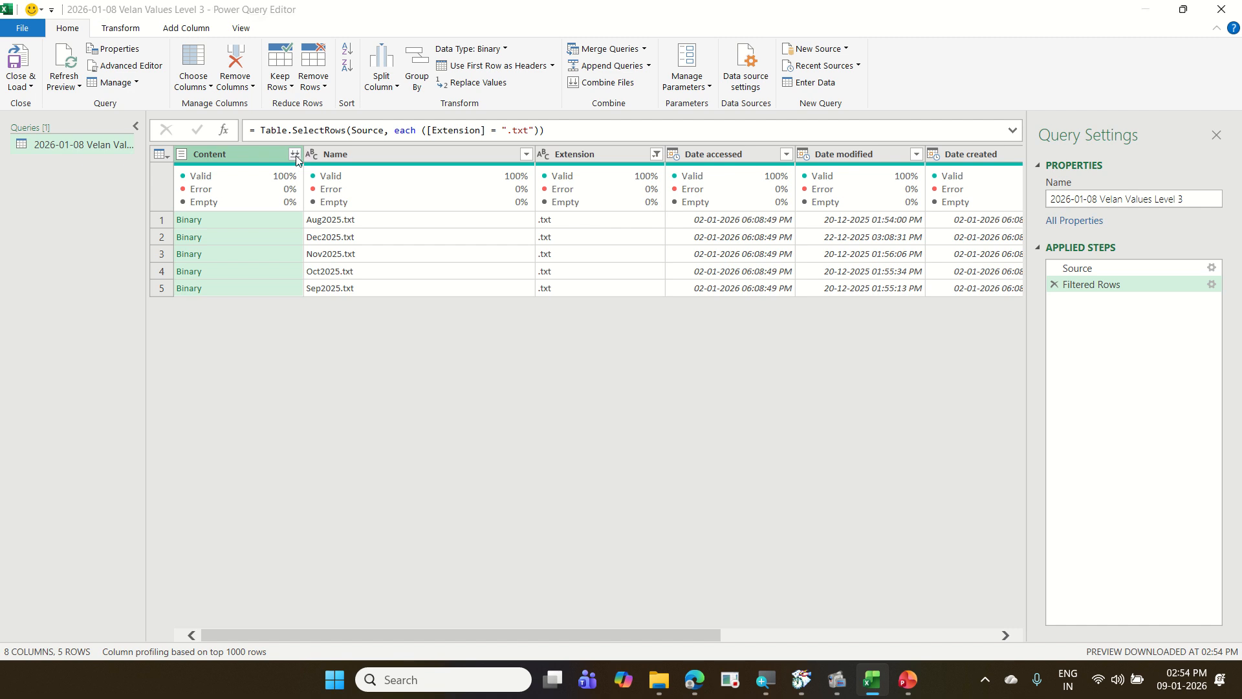
left_click(295, 158)
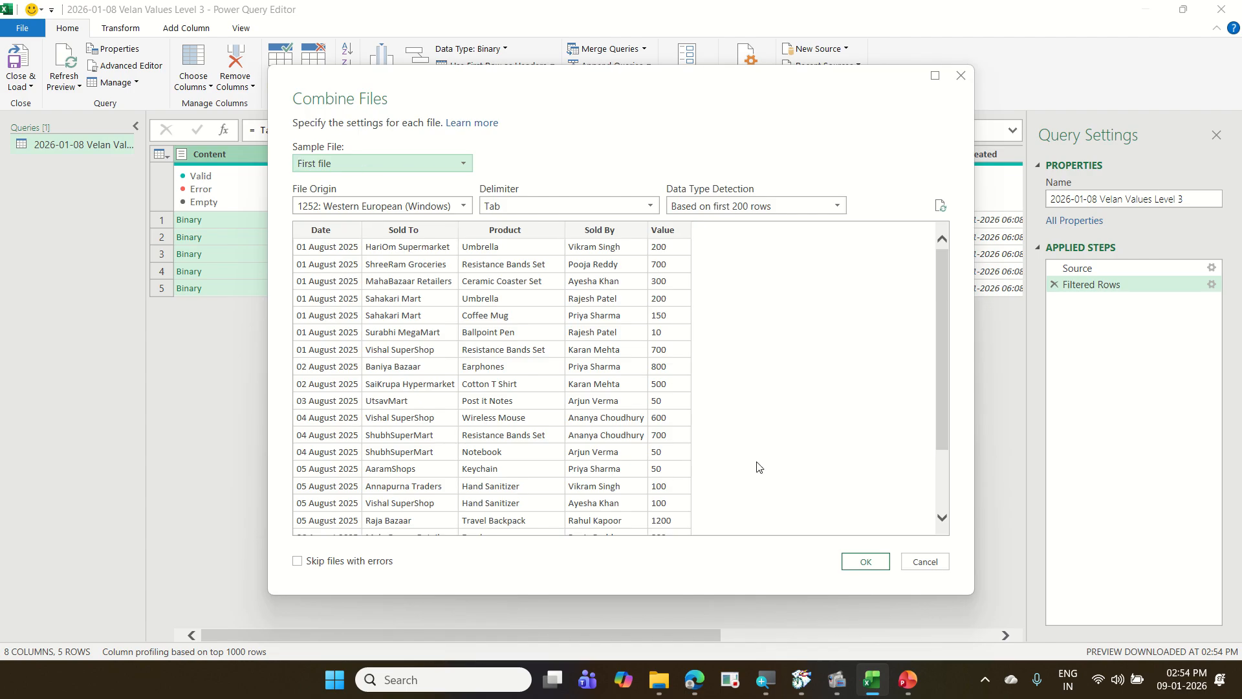
left_click(876, 567)
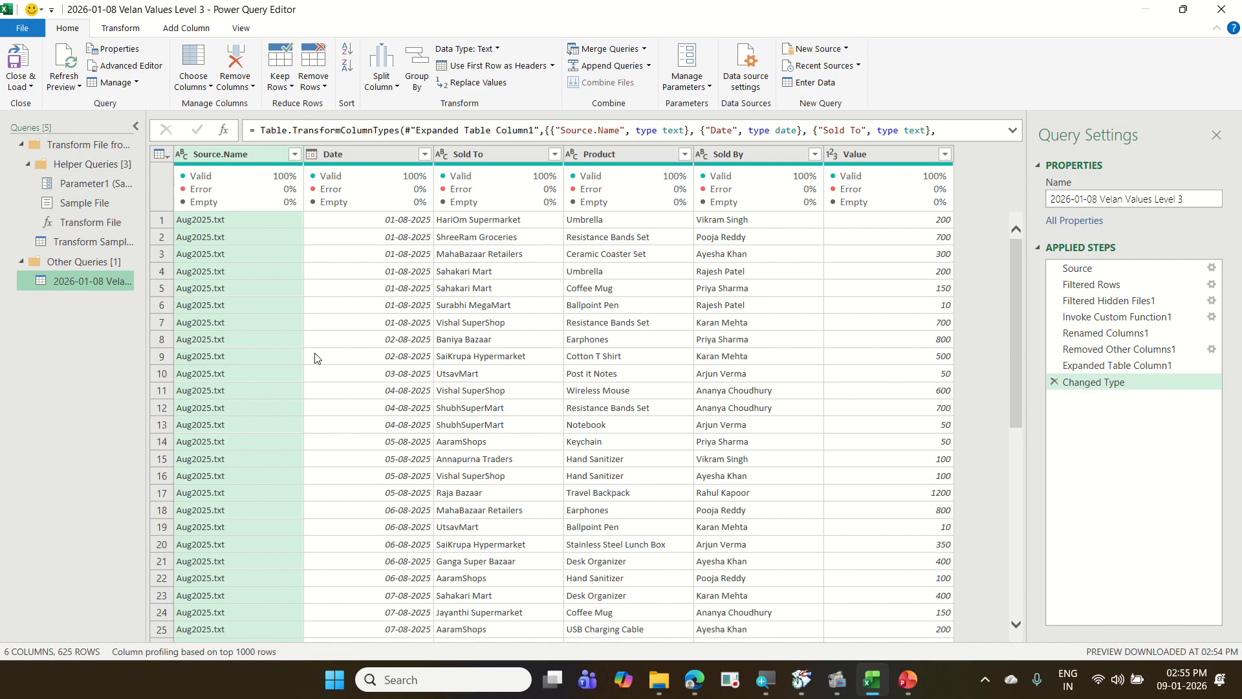
- Close the Power Query Editor and open the Import Data options for loading the combined query
left_click(32, 93)
left_click(57, 121)
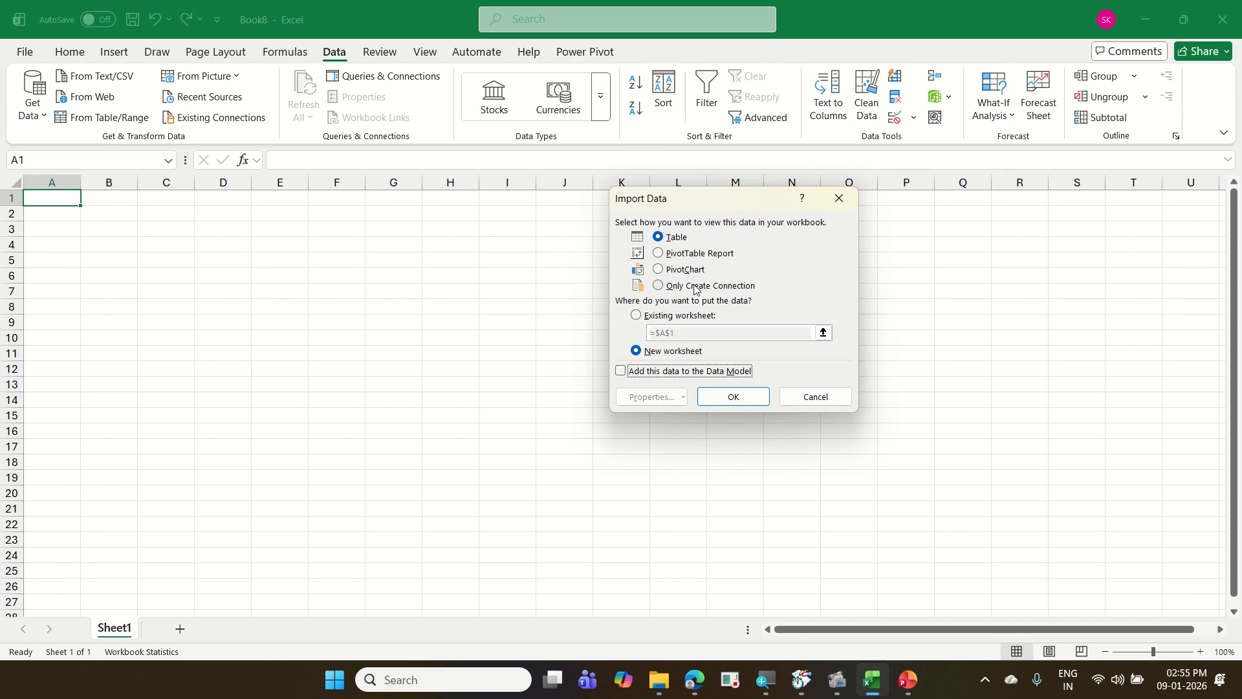
- Load the combined text-file query as a connection only and add its data to the Data Model
left_click(695, 286)
left_click(712, 374)
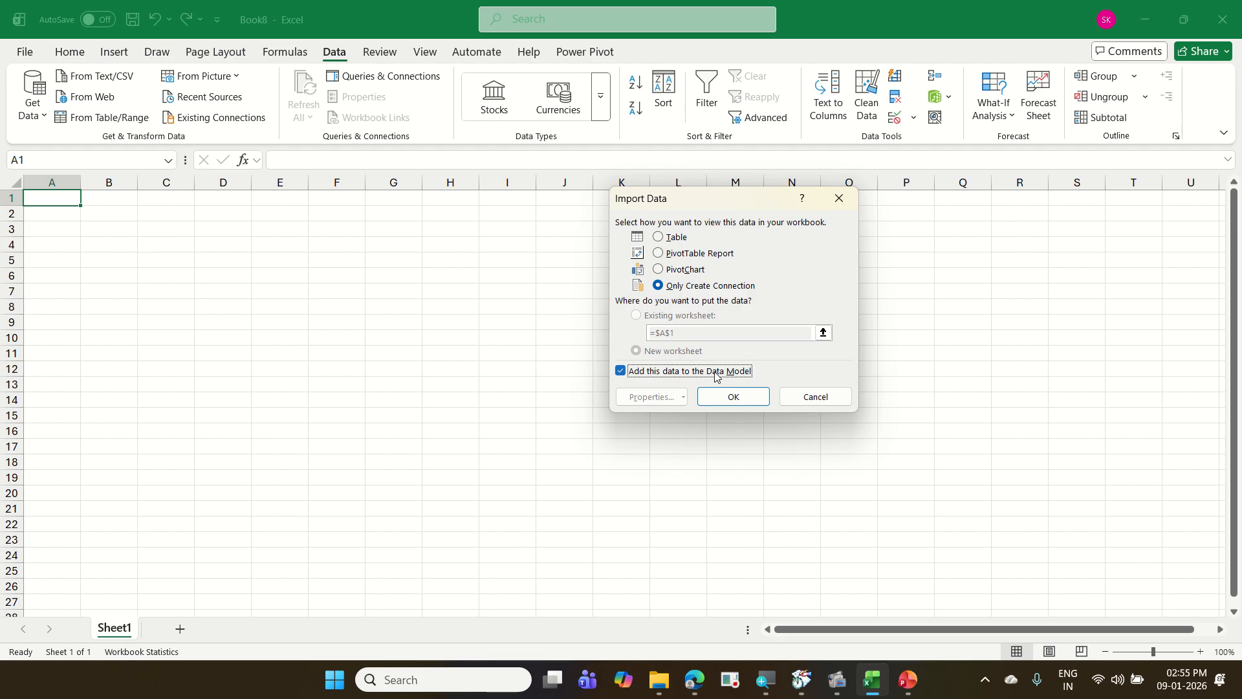
left_click(740, 398)
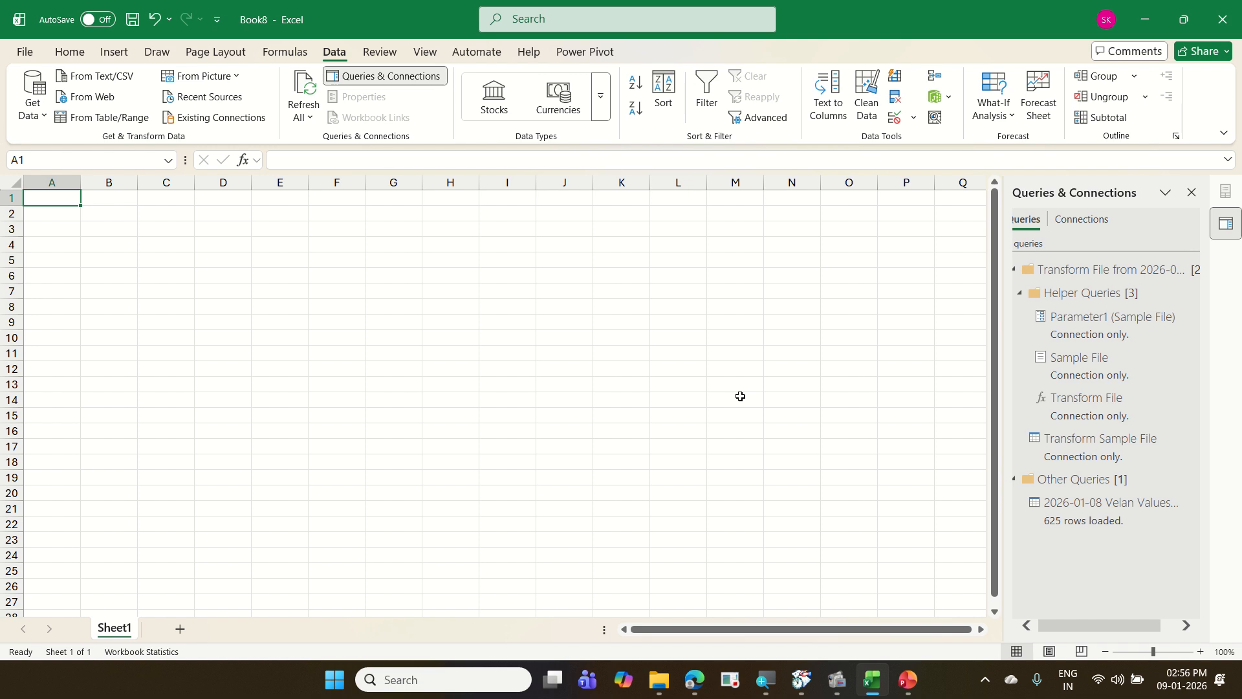
- Start saving the workbook under a new name and browse to the 2026-01-08 Velan Values Level 3 folder
left_click(23, 52)
left_click(73, 309)
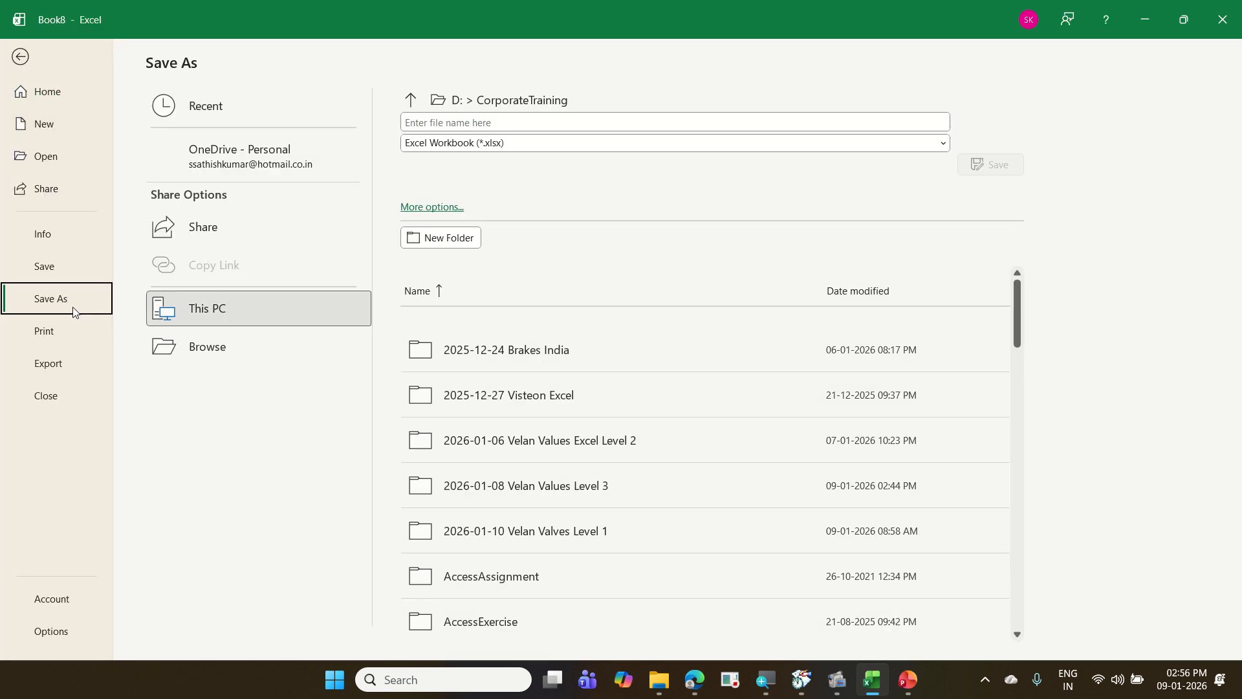
left_click(242, 394)
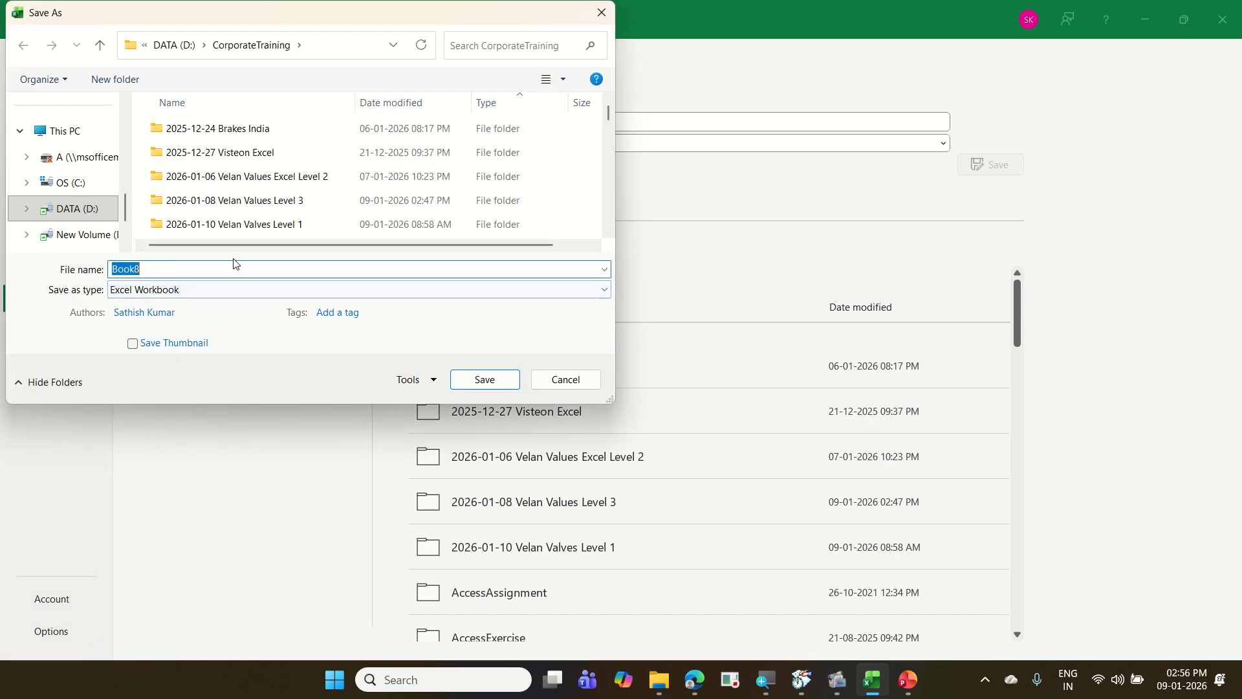
double_click(262, 205)
scroll(250, 210, "down", 2)
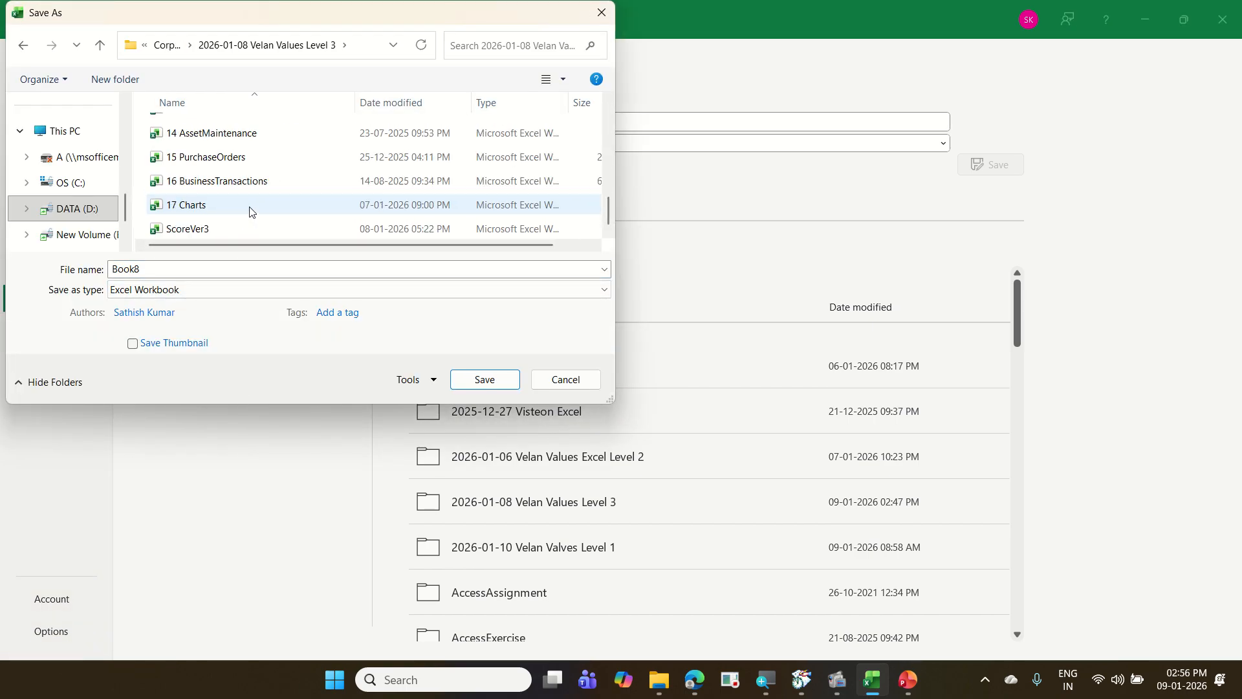
scroll(239, 235, "up", 1)
scroll(238, 235, "down", 1)
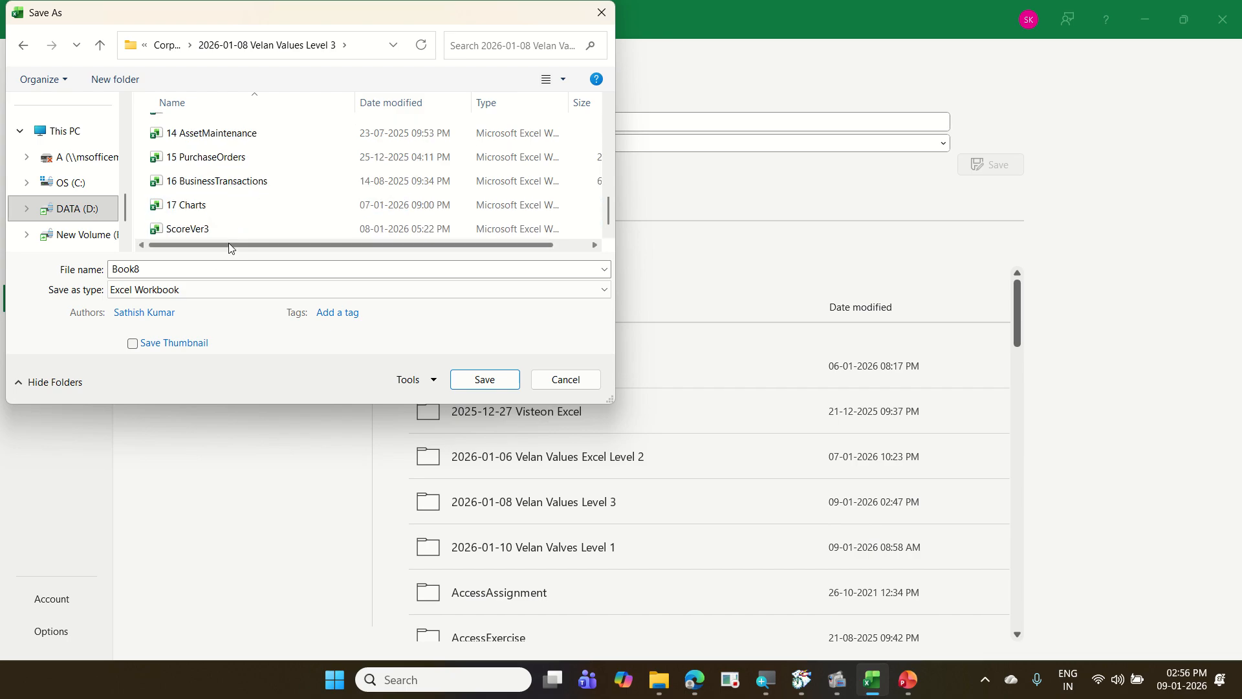
- Save the workbook as 12 CombineTextFiles and close it
double_click(208, 268)
type("12")
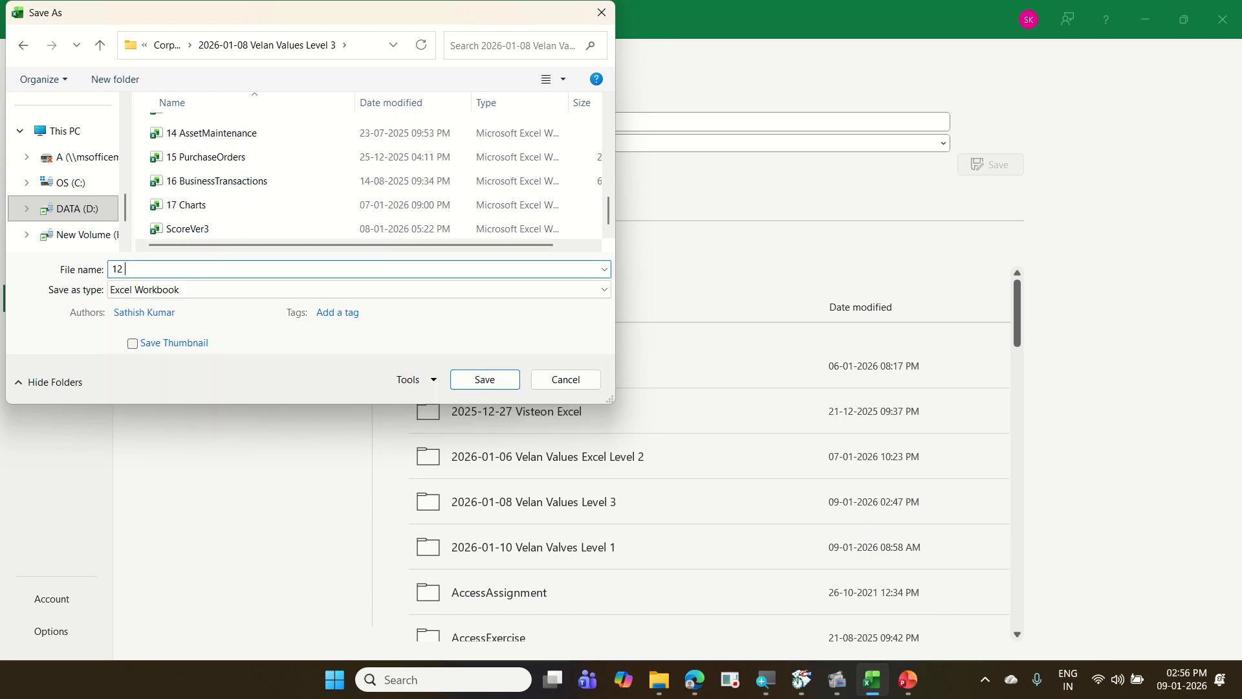
type(" Combibe")
key("BackSpace")
key("BackSpace")
type("neTextFiles")
key("Return")
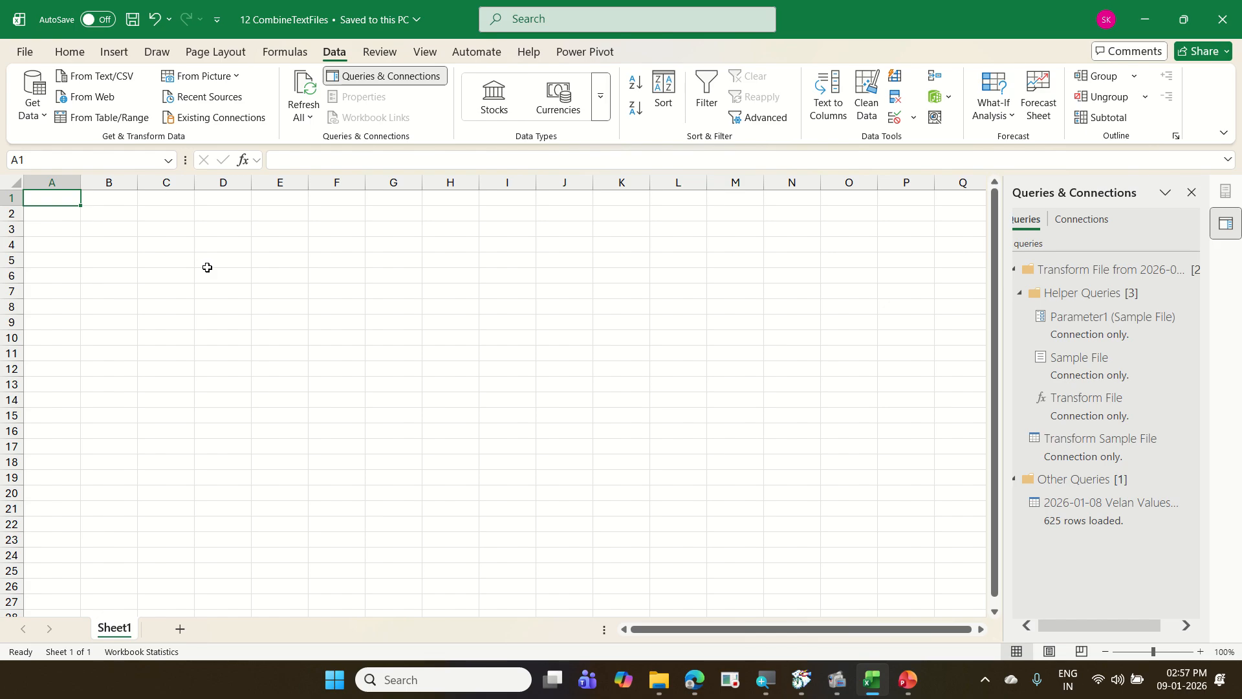
key("ctrl+w")
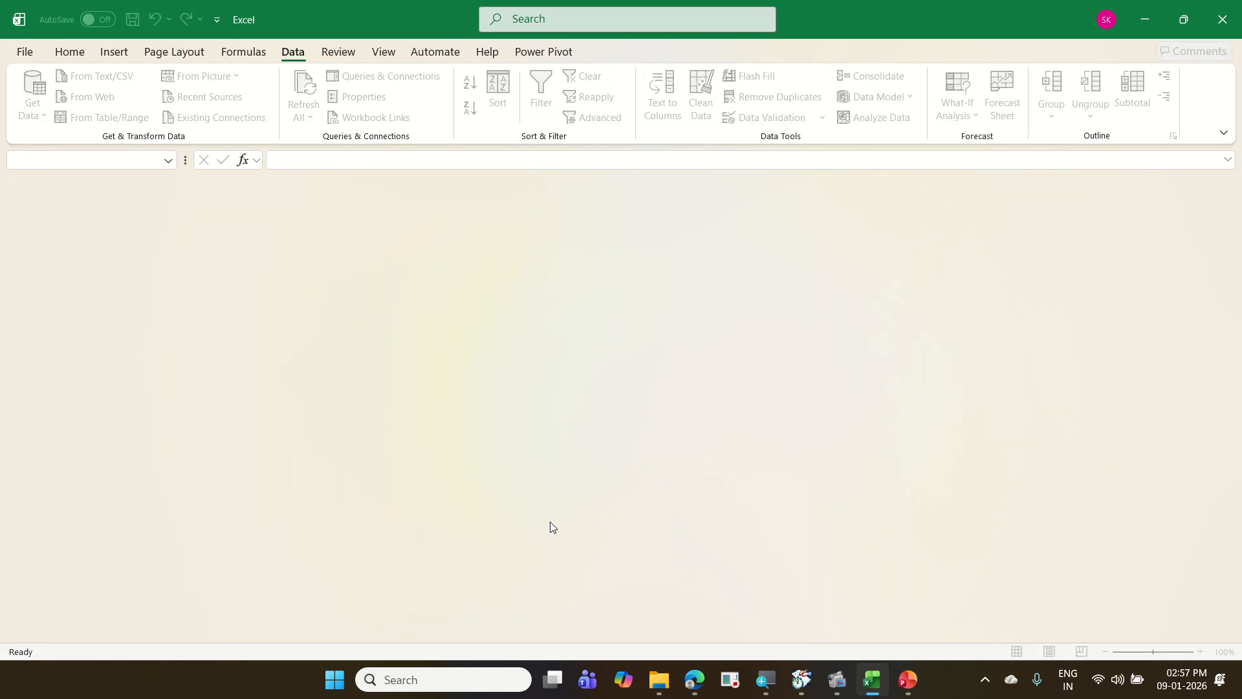
- Switch to File Explorer and open the 13 PartsSalesTracker workbook from the 2026-01-08 Velan Values Level 3 folder
left_click(659, 679)
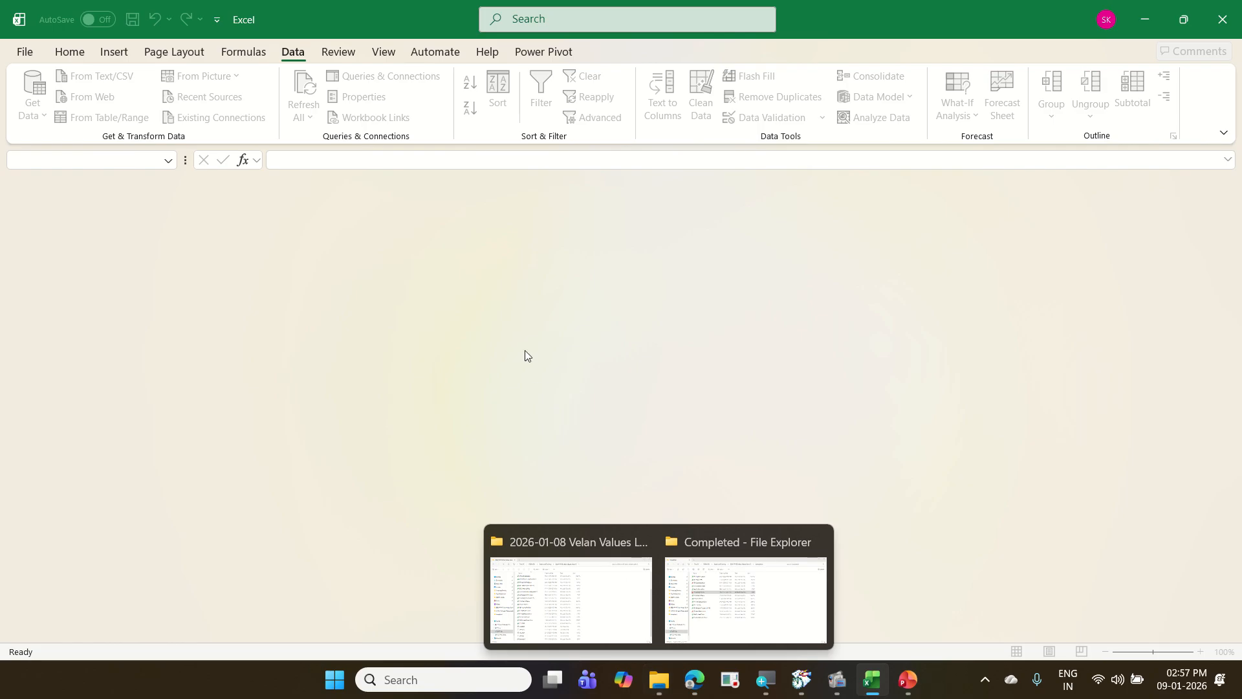
left_click(1144, 21)
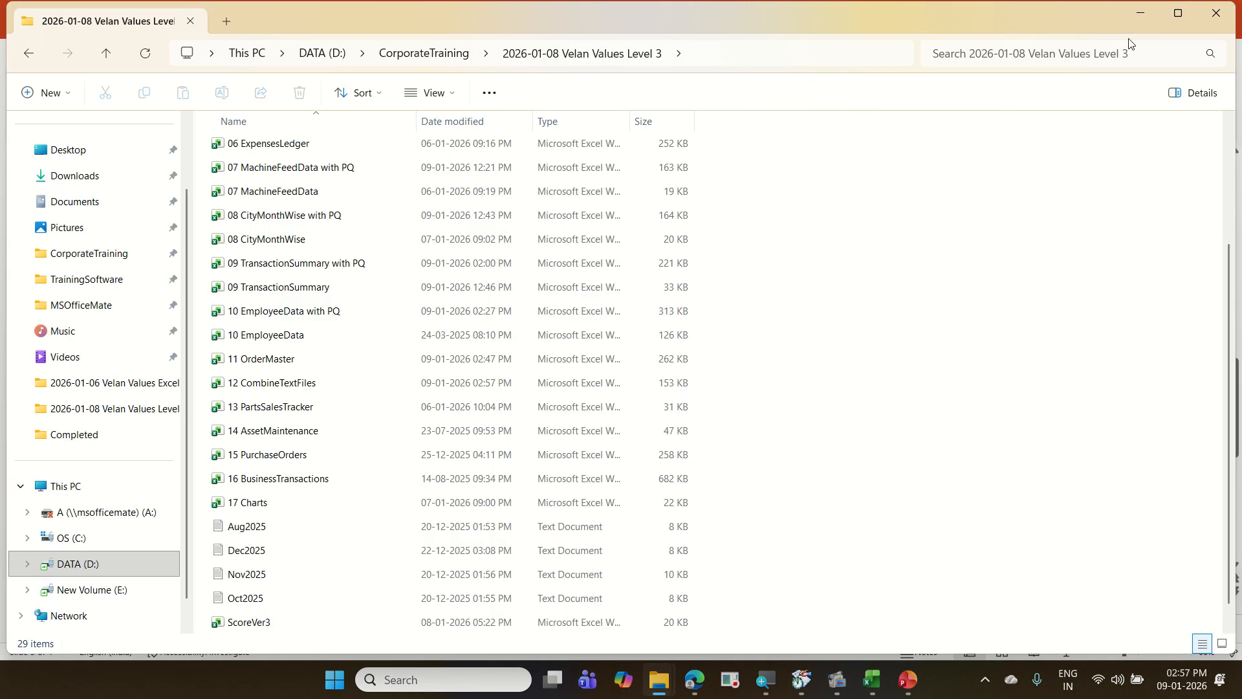
scroll(420, 422, "down", 1)
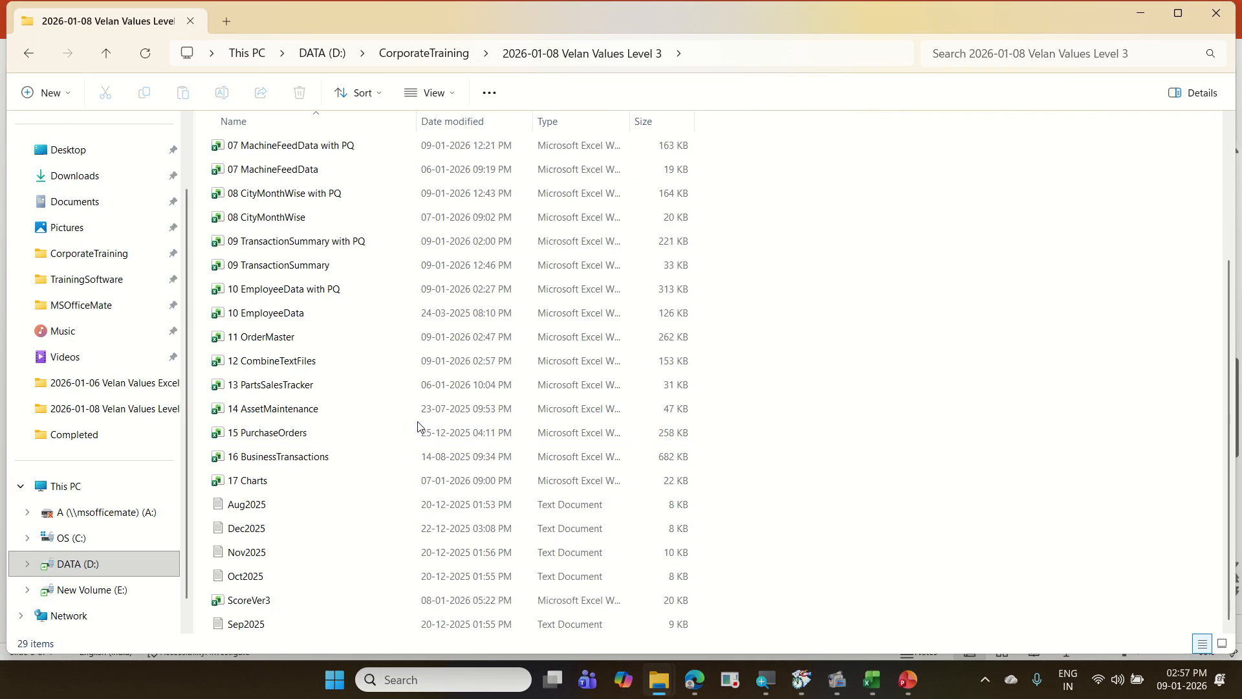
left_click(362, 384)
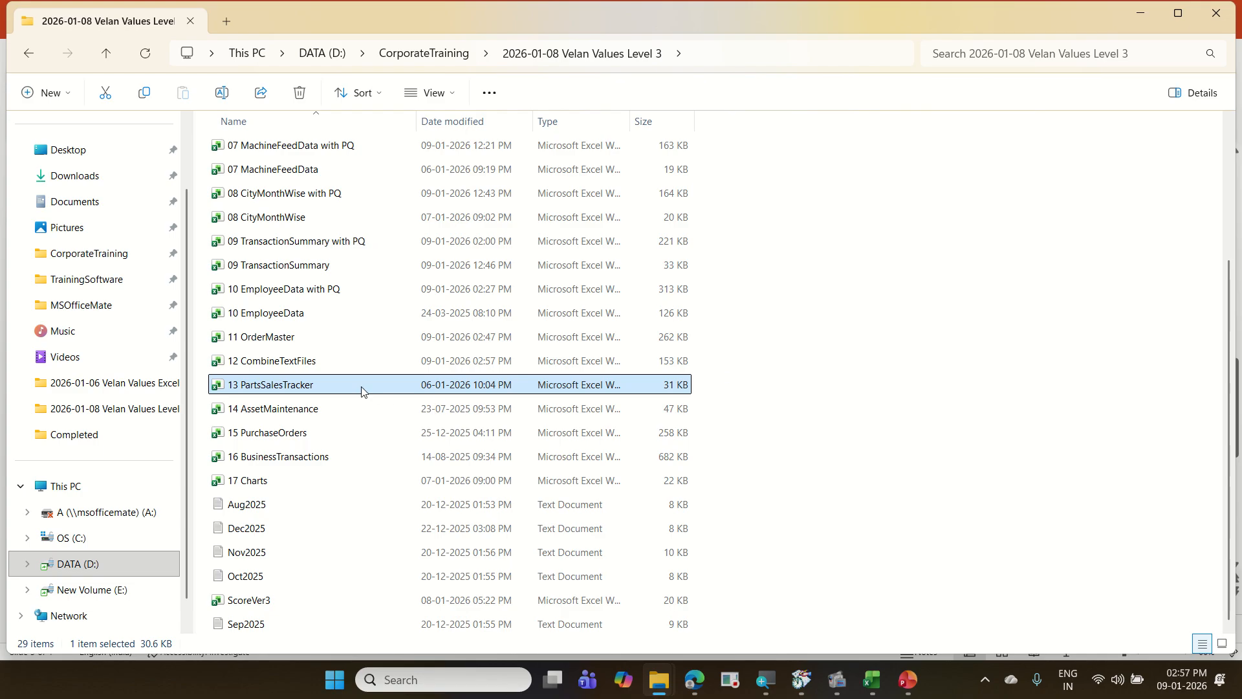
double_click(344, 385)
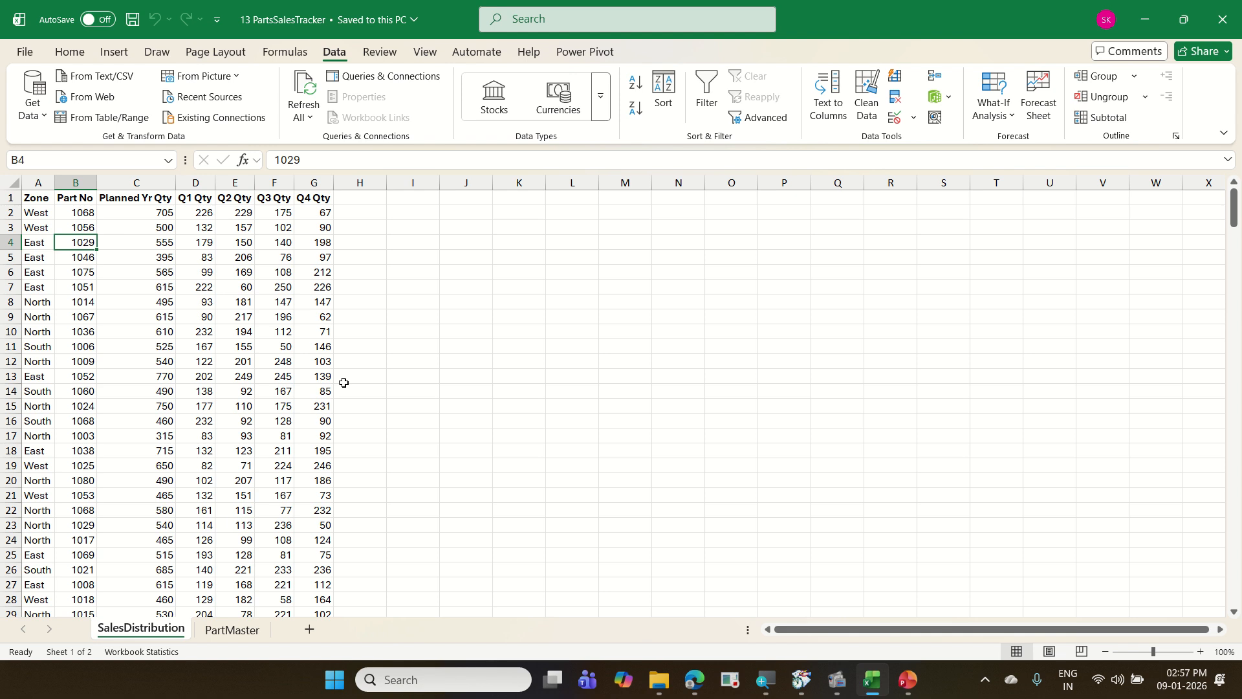
- Review the SalesDistribution sheet's columns from Part No through Q4 Qty
key("Up")
key("Up")
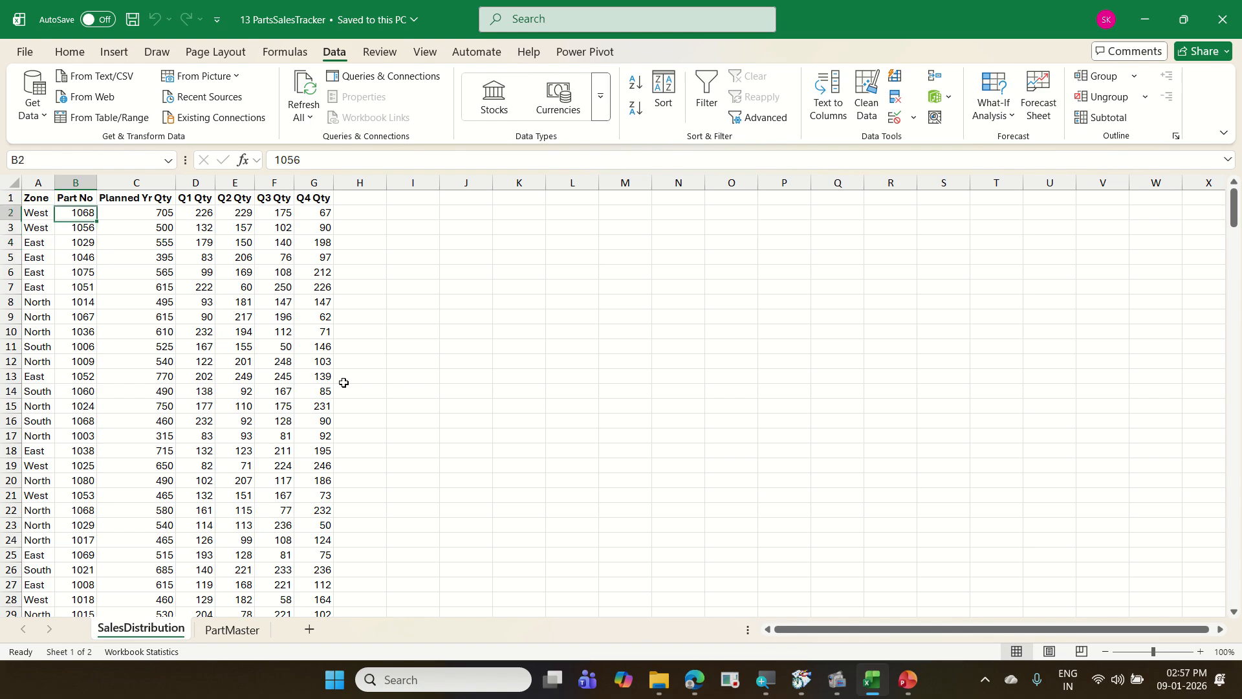
key("Right")
key("Right")
key("Right")
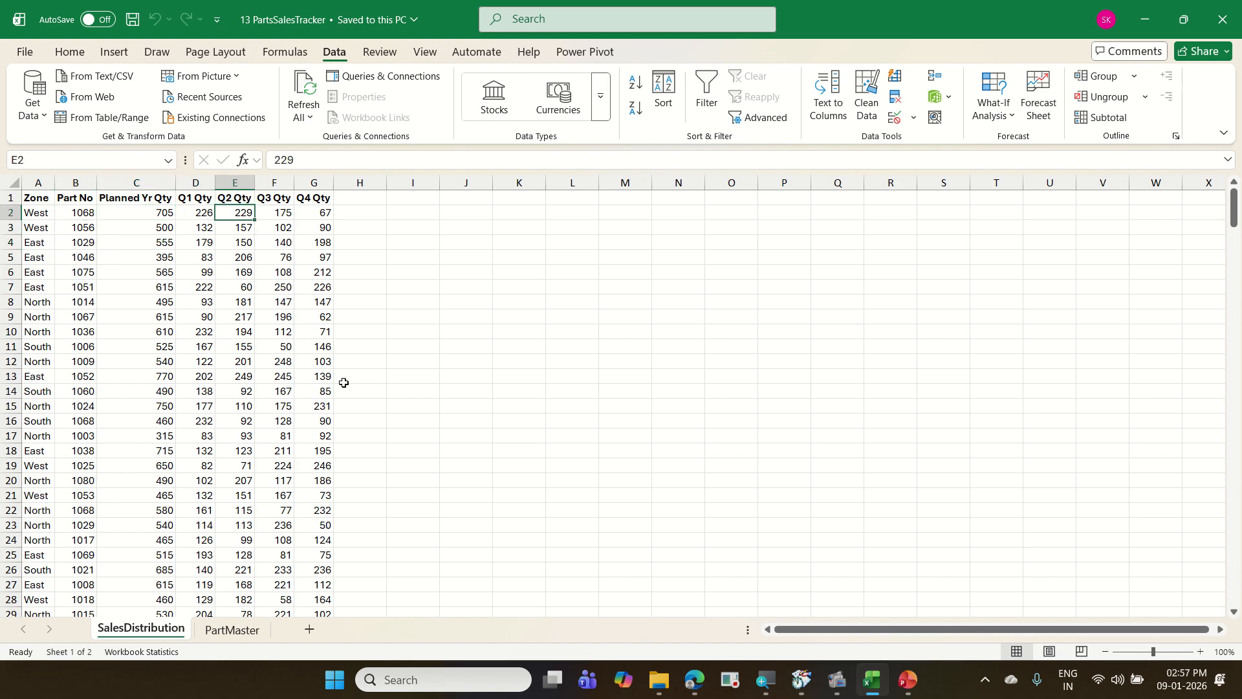
key("Right")
key("Right")
key("Right")
key("Left")
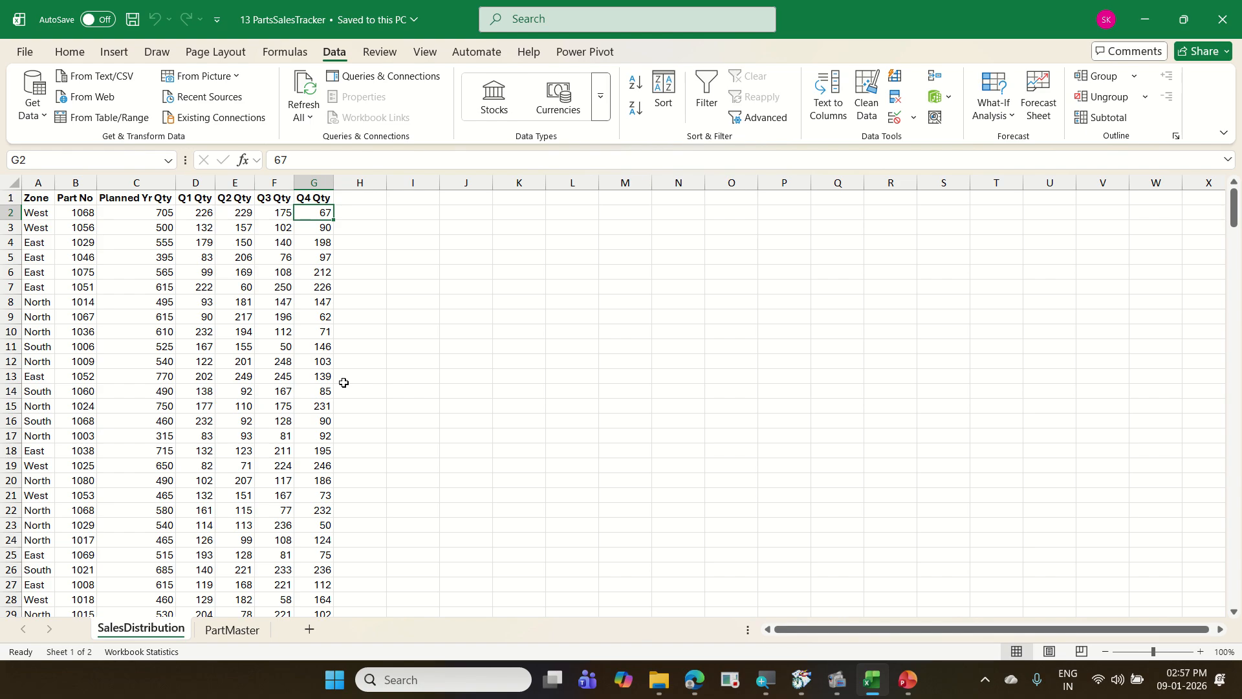
- Review the column headers of the PartMaster sheet from Part No through Rate (INR)
key("ctrl+Page_Down")
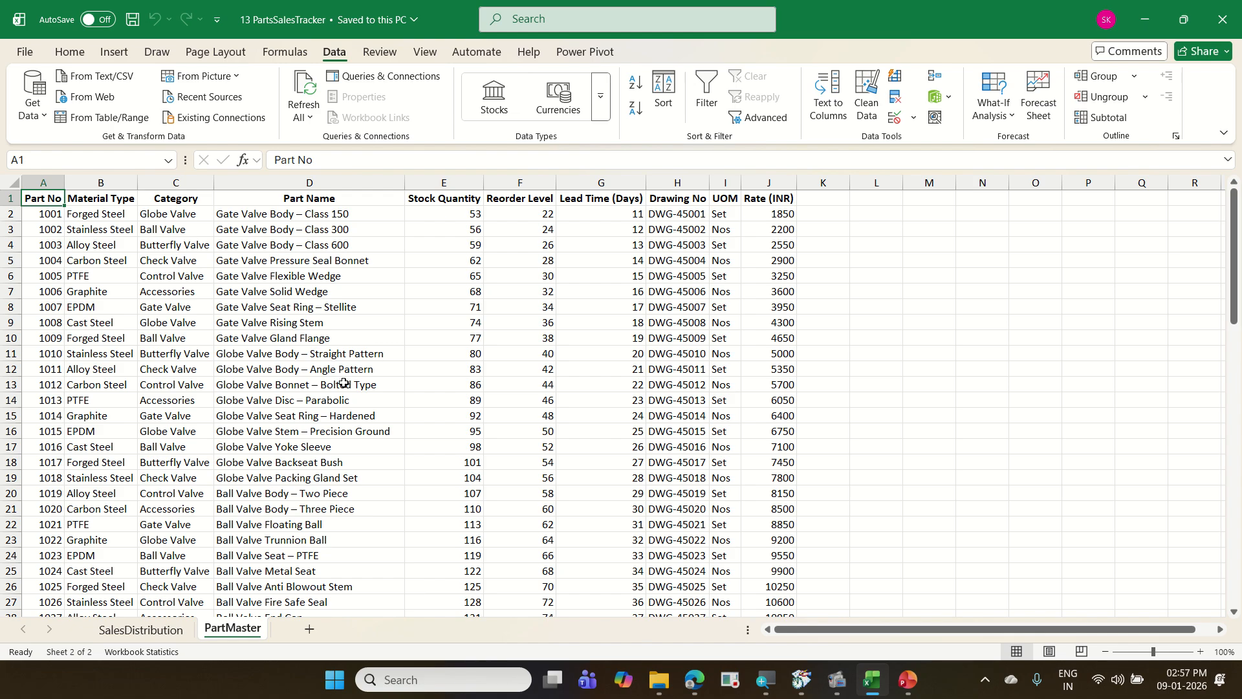
key("Right")
key("Right")
key("Right")
key("Right")
key("Right")
key("Right")
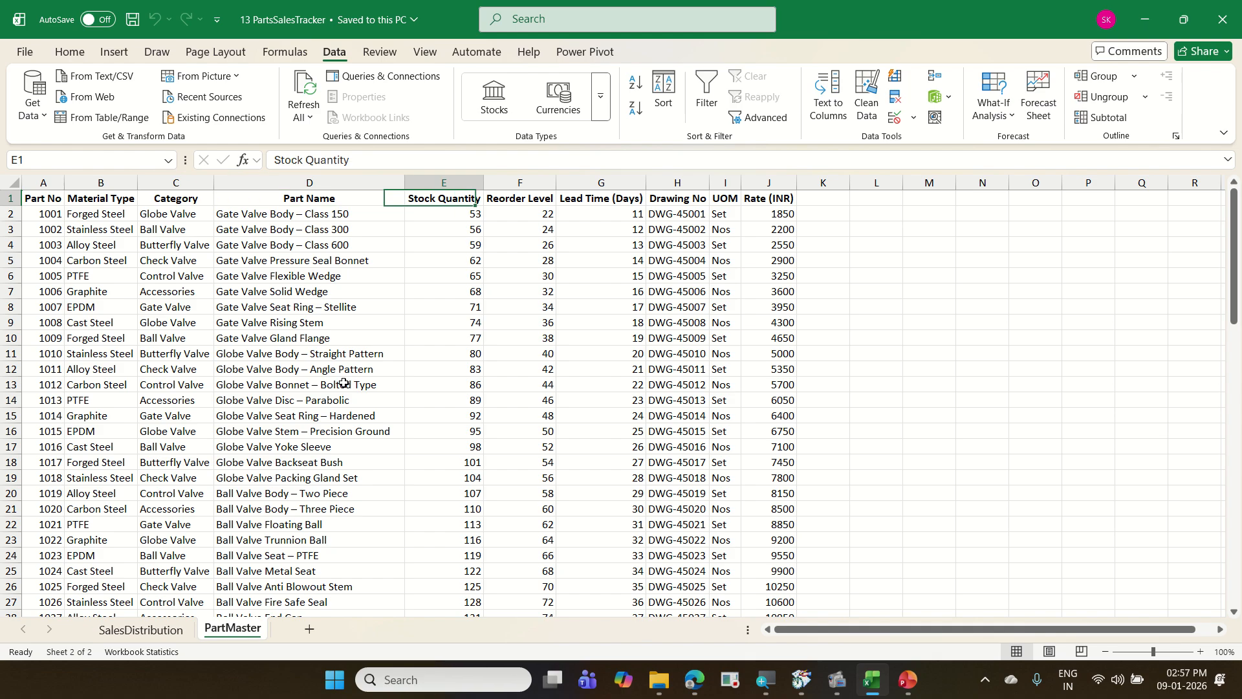
key("Right")
key("Right")
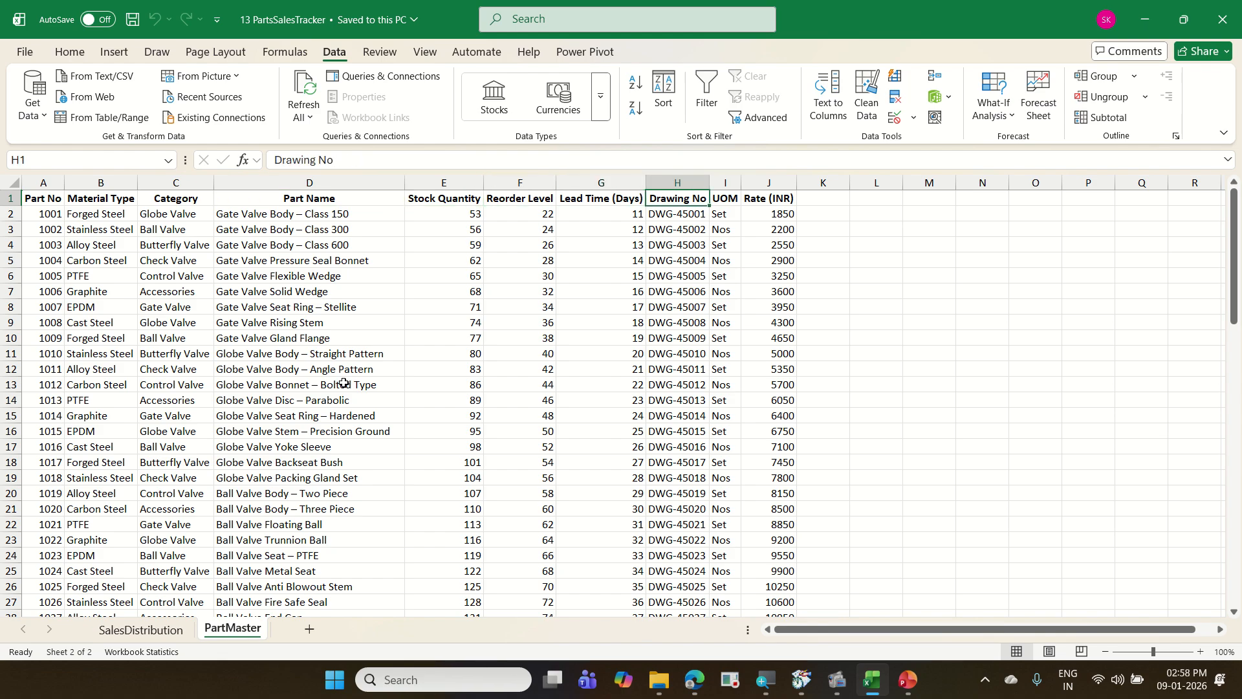
key("Right")
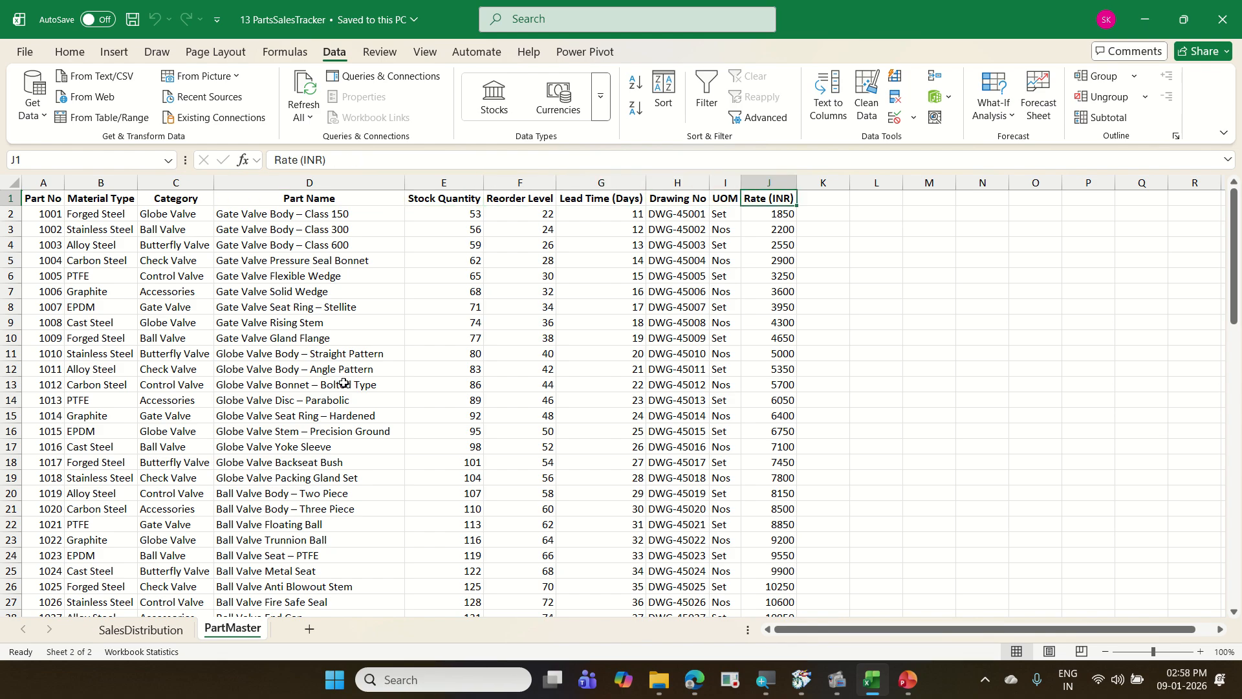
key("Home")
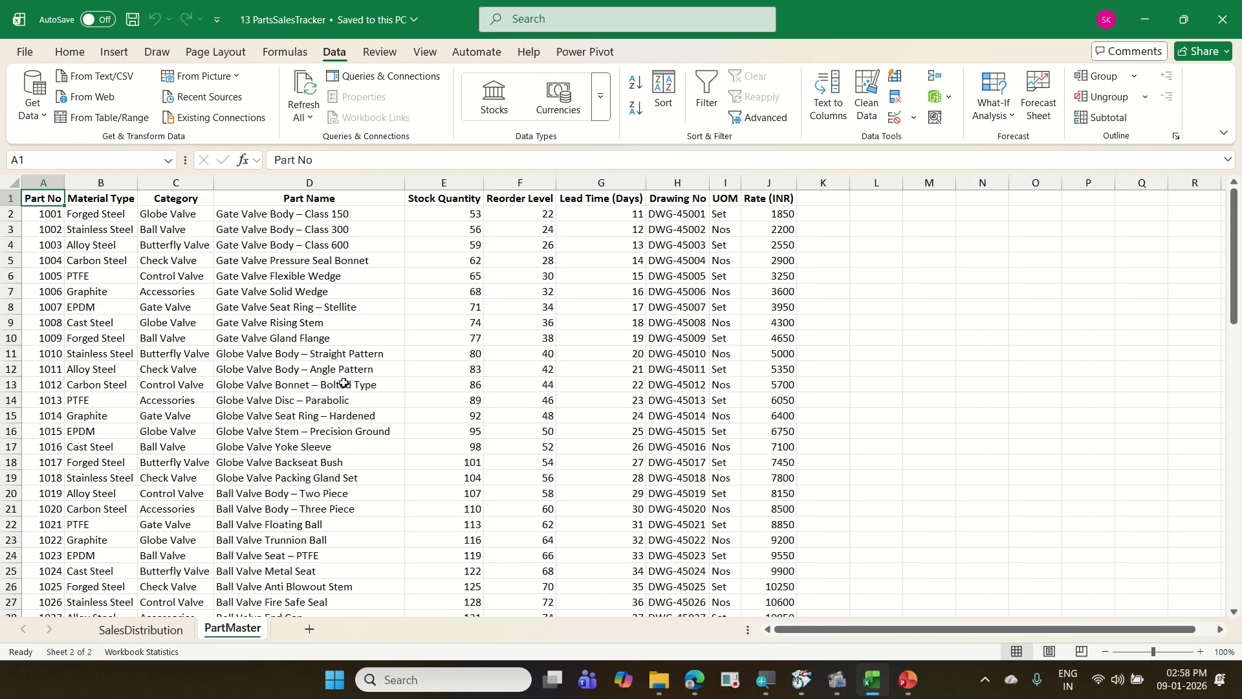
- Examine the SalesDistribution sheet's Part No column, quarterly quantities and the empty columns beside the table, and close the workbook
key("ctrl+Page_Up")
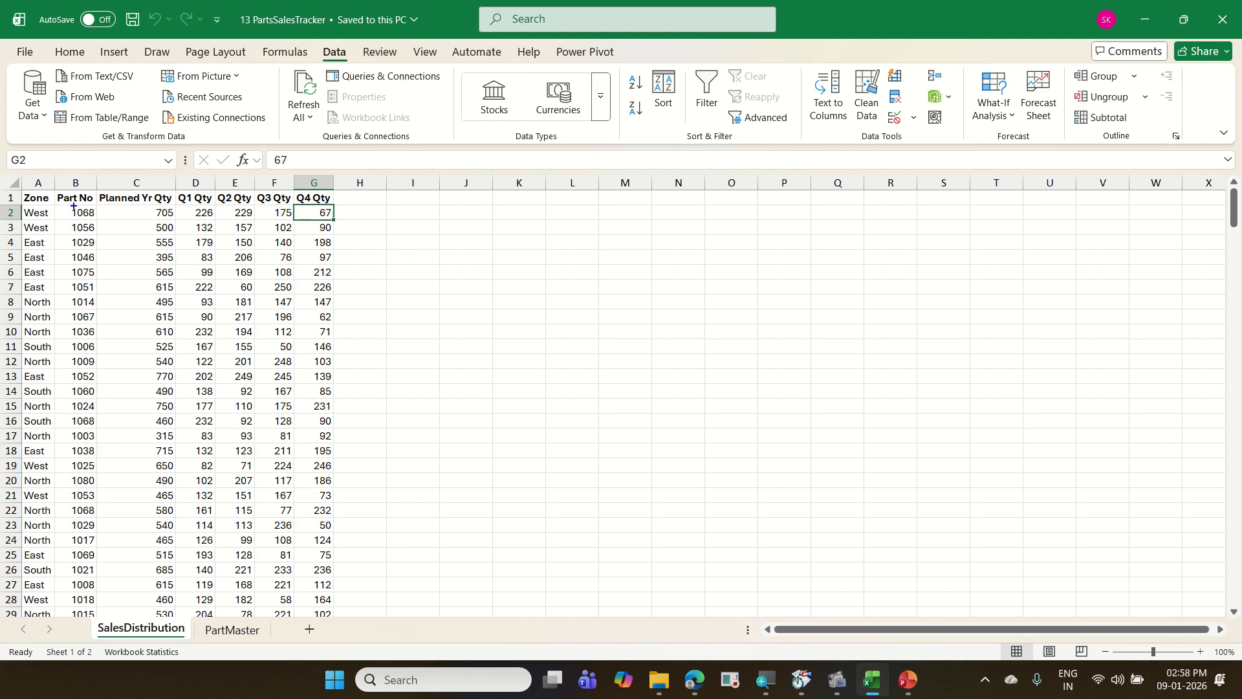
mouse_move(53, 187)
left_mouse_down()
mouse_move(104, 231)
mouse_move(110, 577)
left_mouse_up()
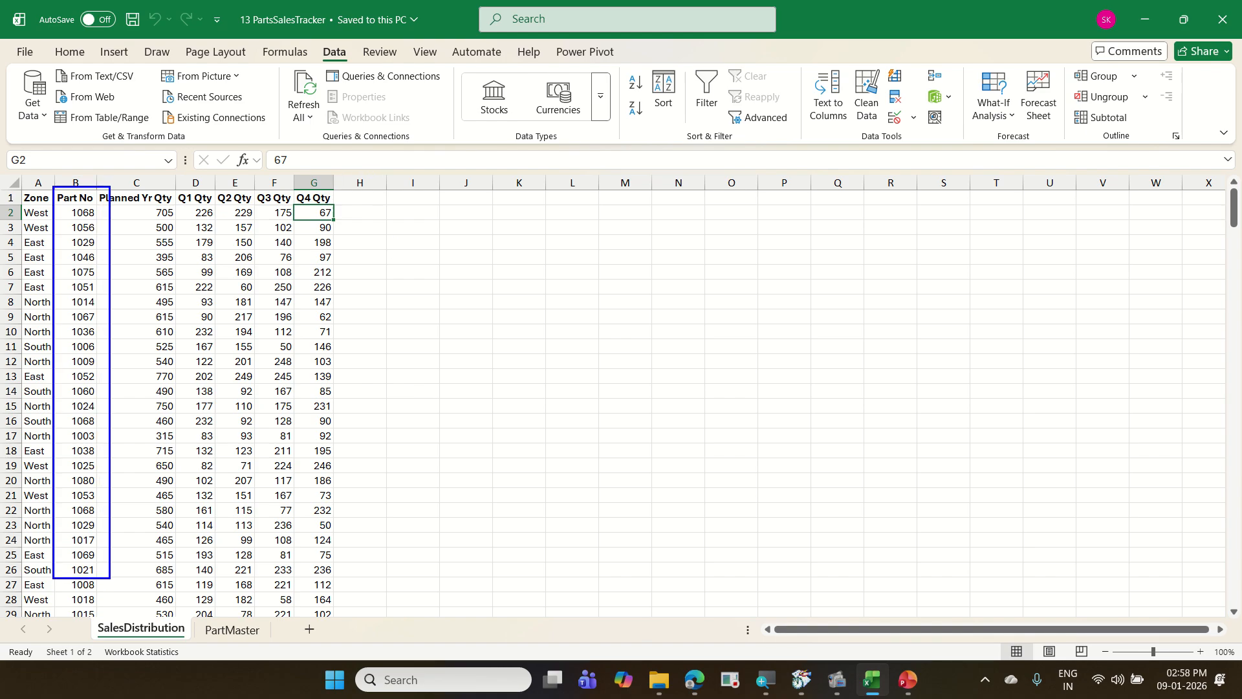
left_click_drag(338, 181, 394, 477)
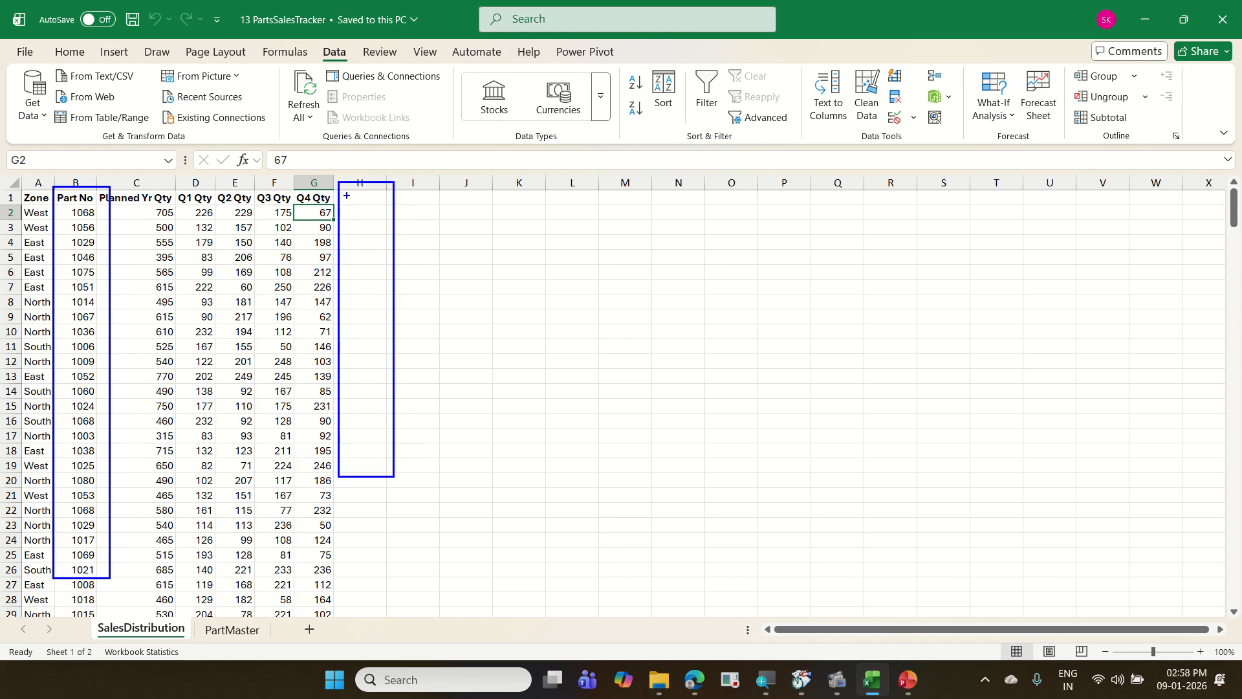
mouse_move(353, 195)
left_mouse_down()
mouse_move(381, 166)
mouse_move(508, 161)
left_mouse_up()
mouse_move(179, 211)
left_mouse_down()
mouse_move(297, 211)
mouse_move(180, 226)
left_mouse_up()
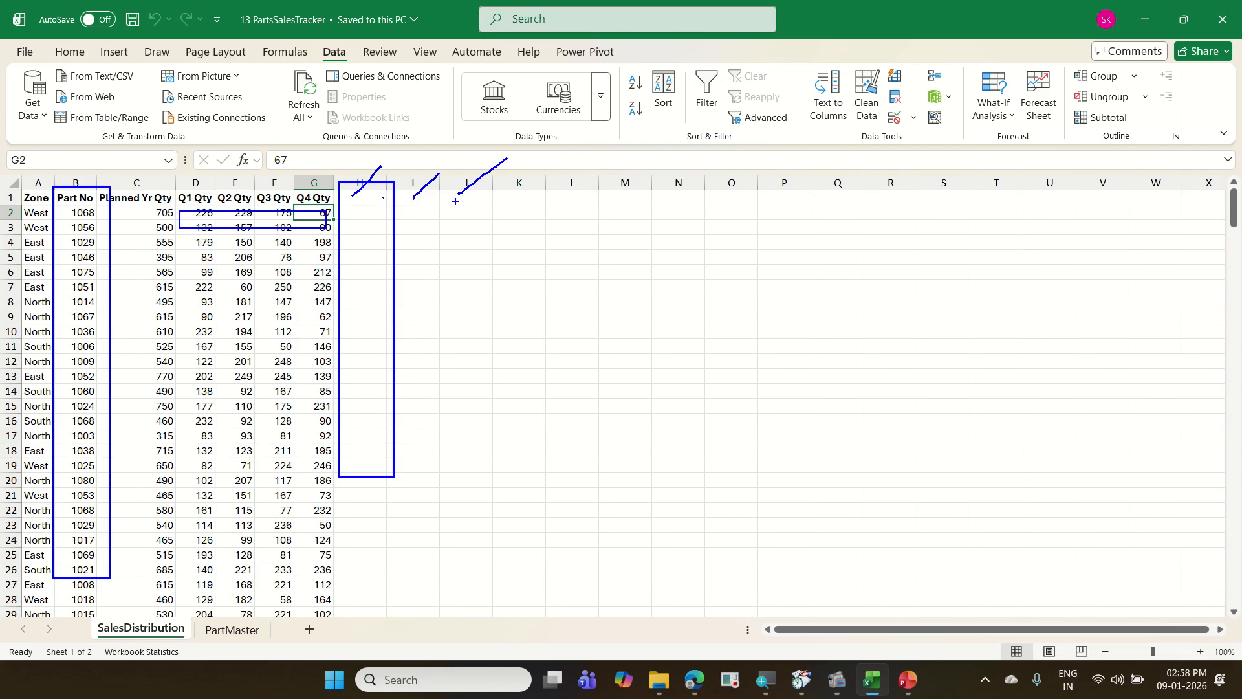
left_click(383, 198)
left_click_drag(376, 206, 378, 479)
key("Escape")
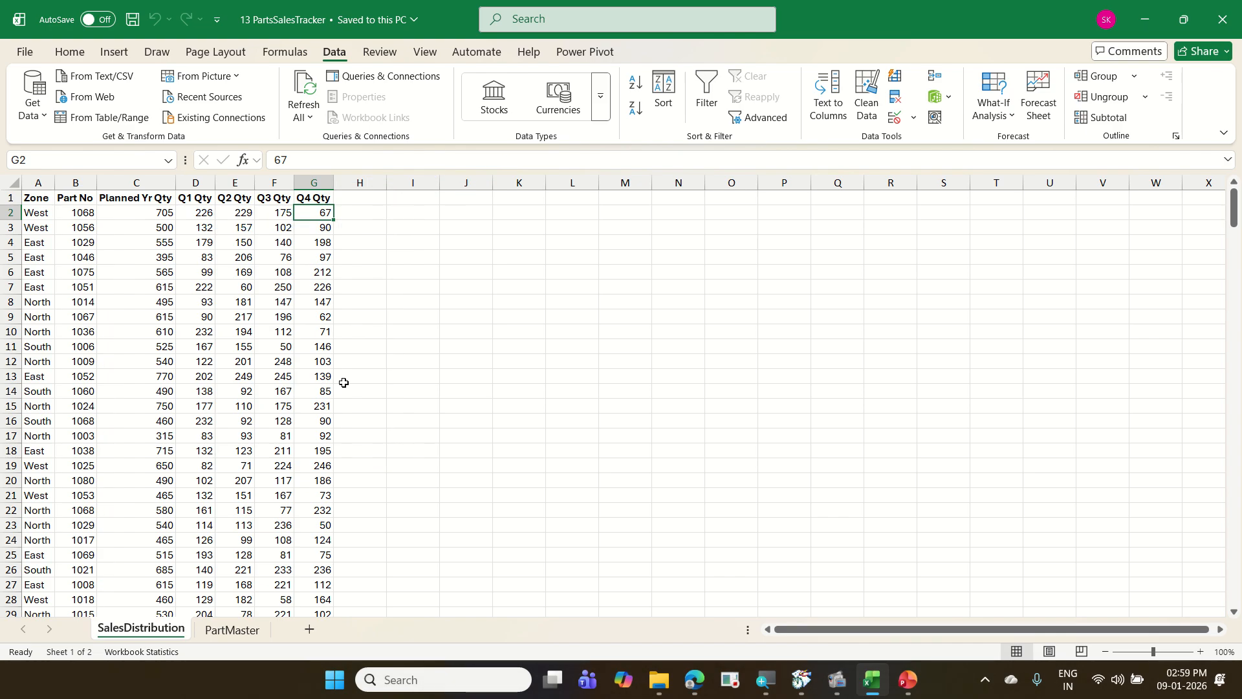
key("ctrl+w")
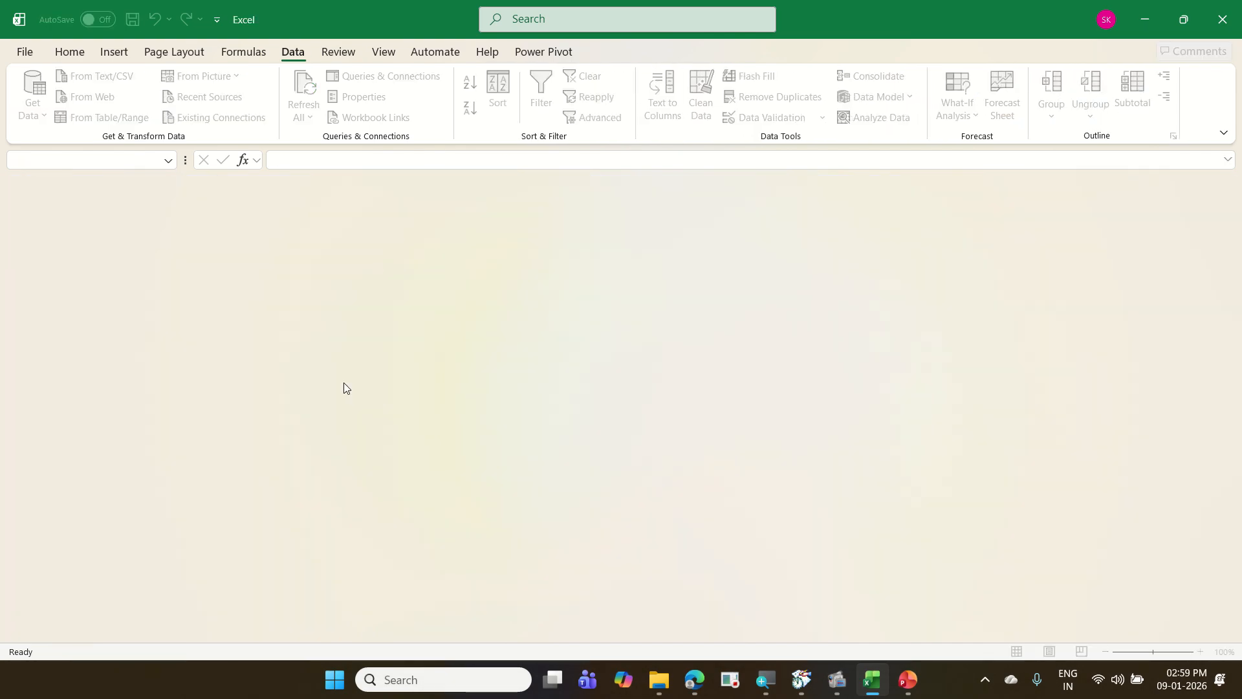
- Create a blank workbook and start importing data from the Excel workbook 13 PartsSalesTracker in the 2026-01-08 Velan Values Level 3 folder
key("ctrl+n")
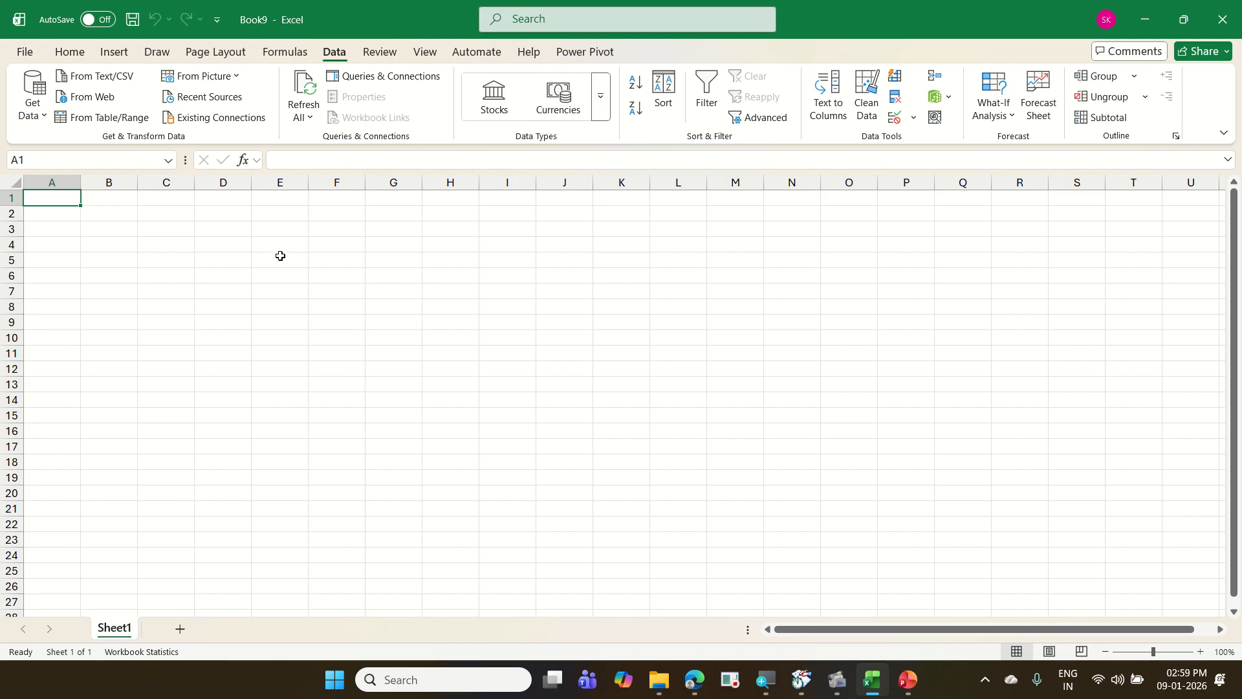
left_click(42, 118)
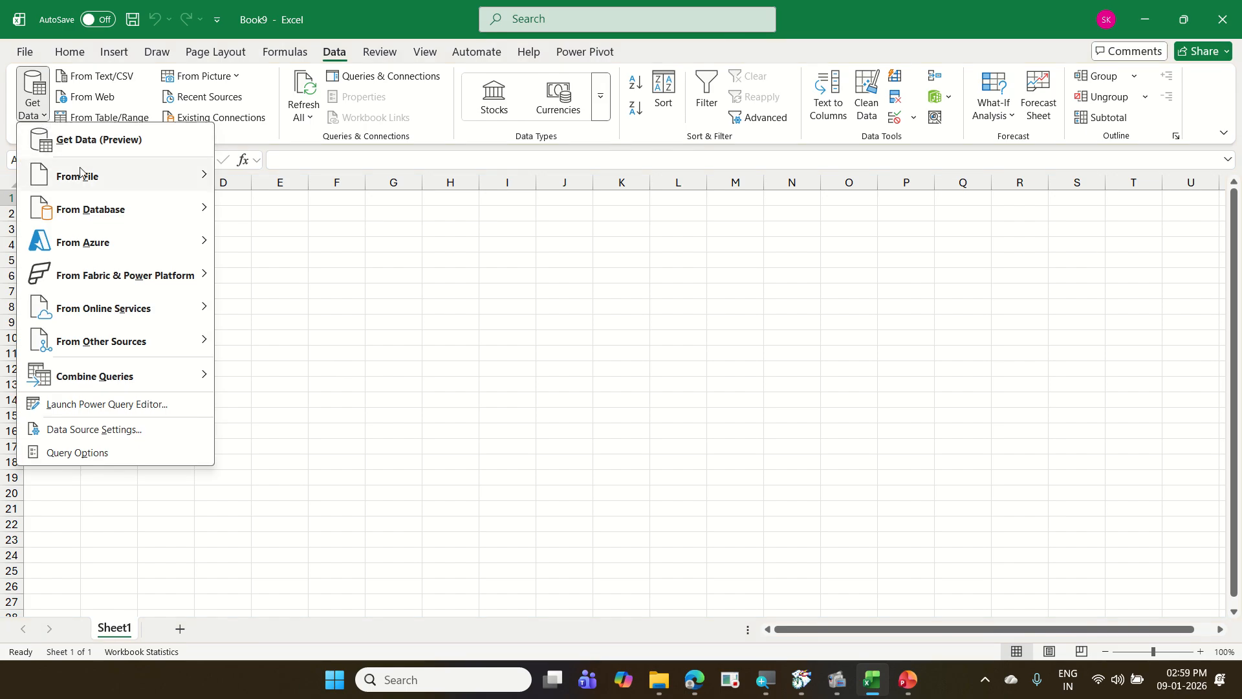
mouse_move(83, 176)
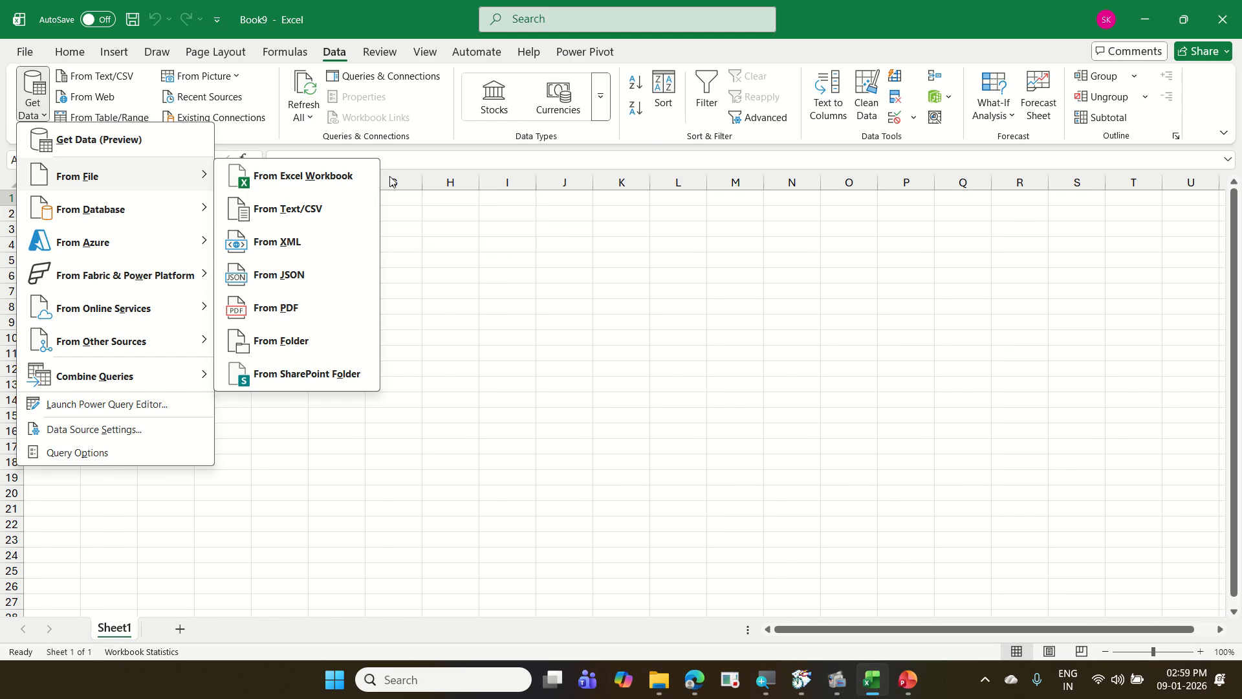
left_click(360, 183)
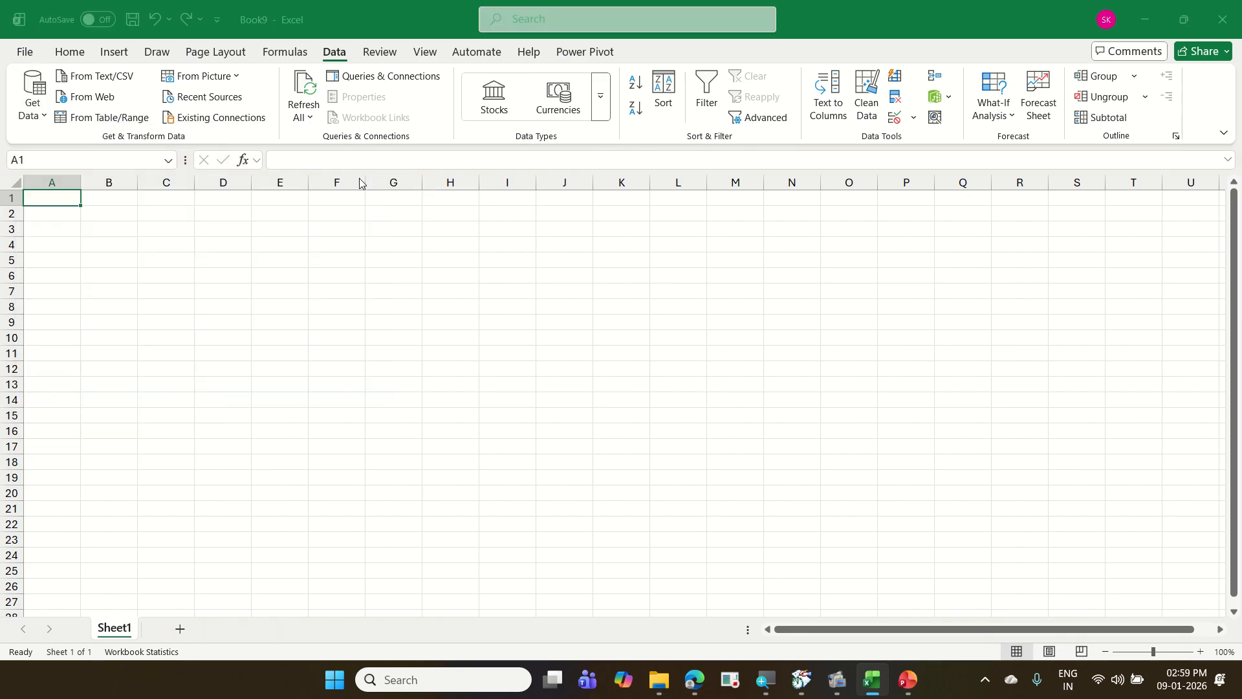
left_click(371, 125)
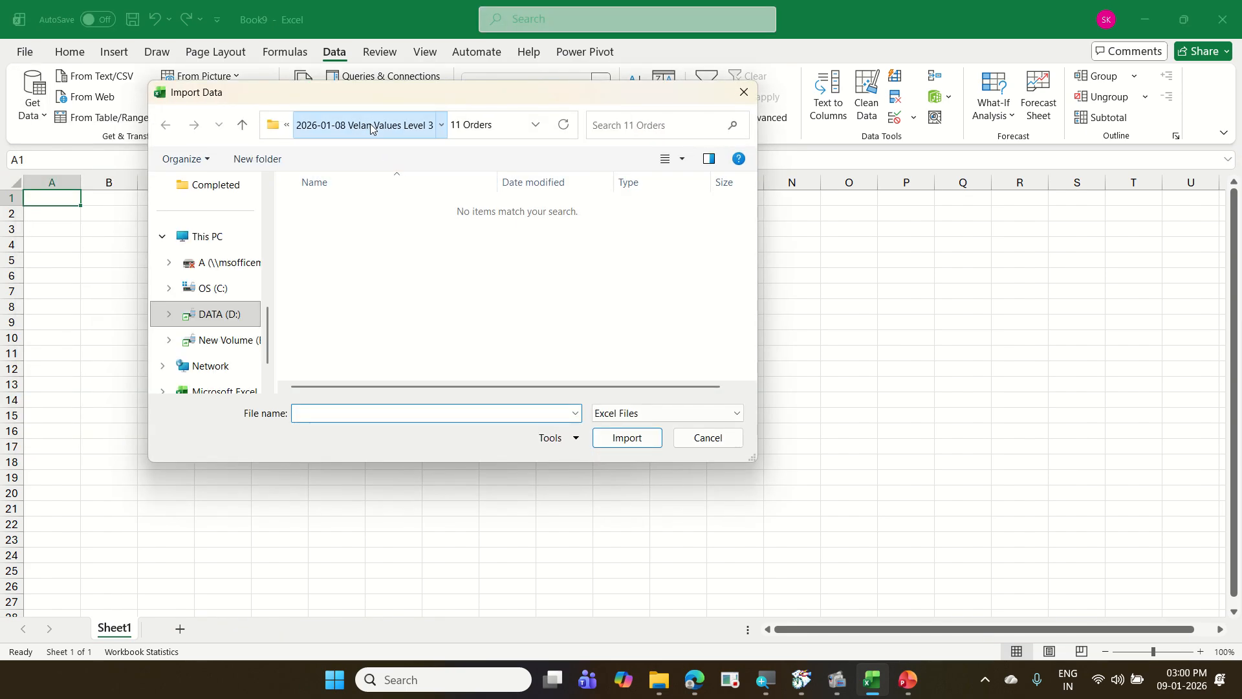
scroll(312, 326, "down", 5)
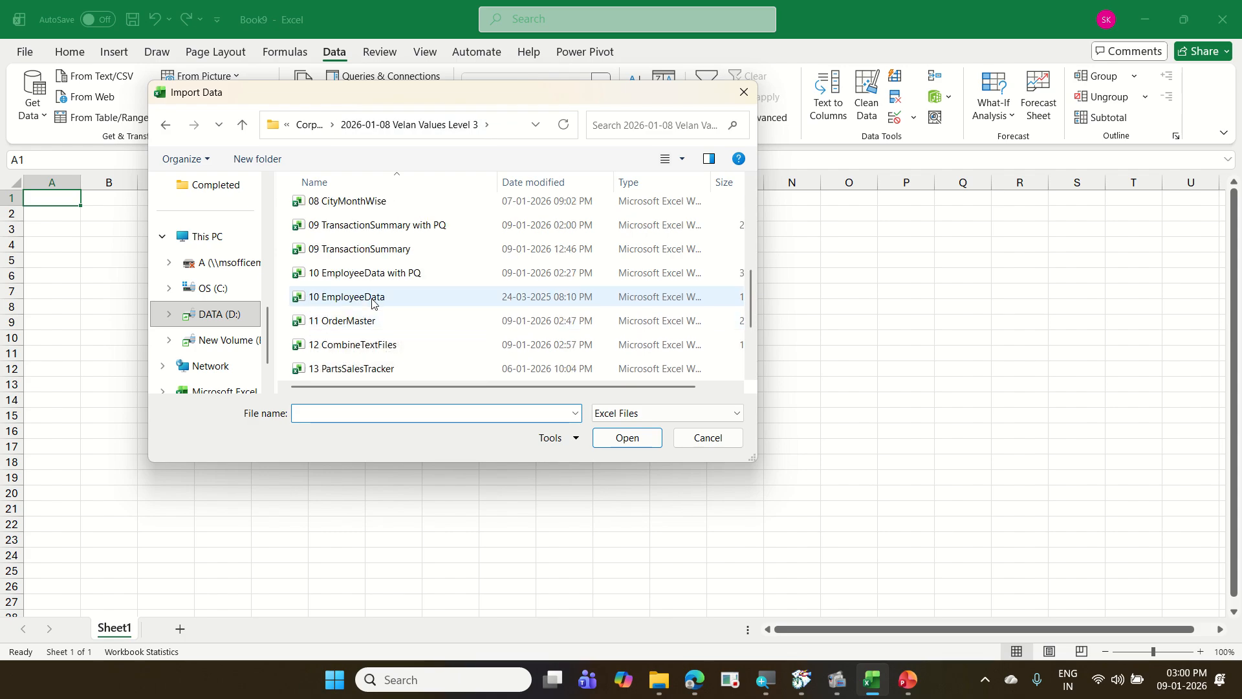
scroll(398, 285, "down", 1)
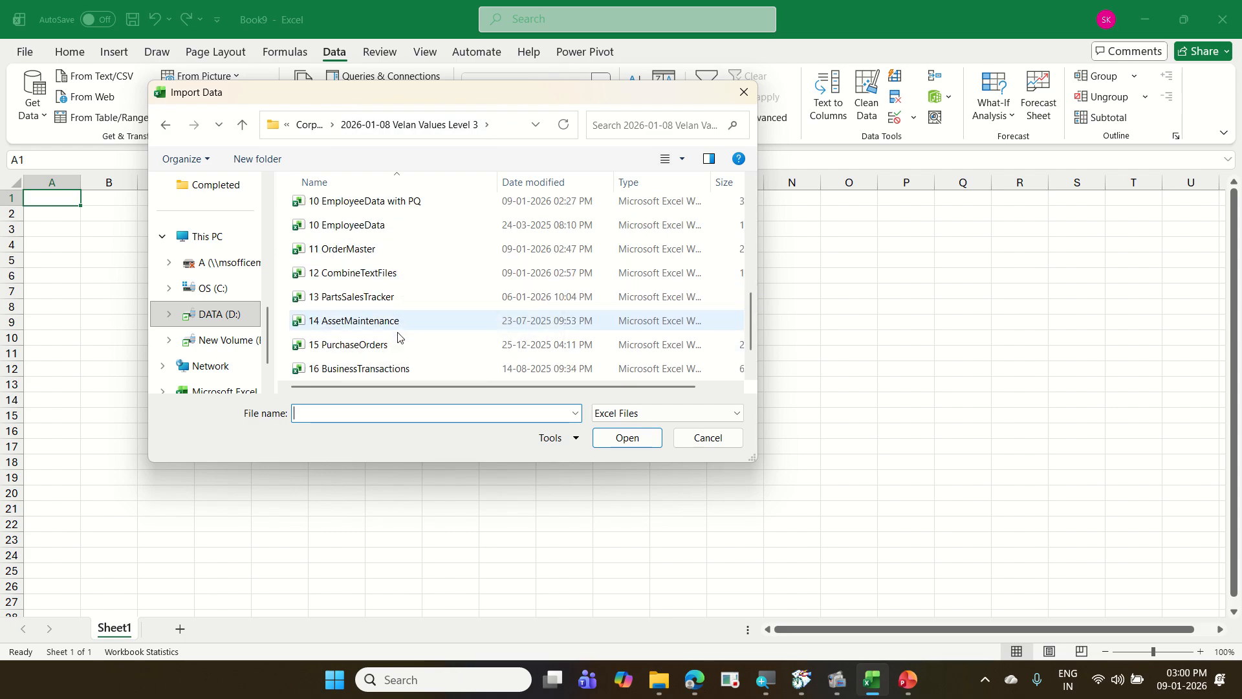
left_click(401, 299)
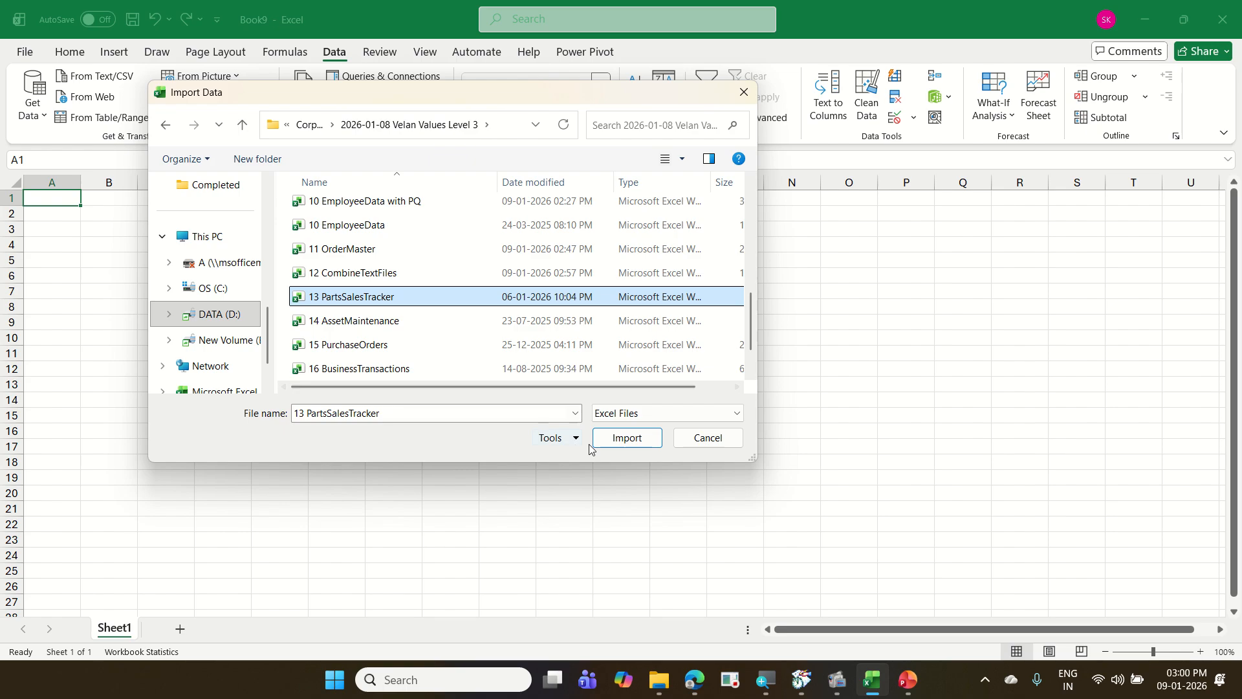
left_click(611, 440)
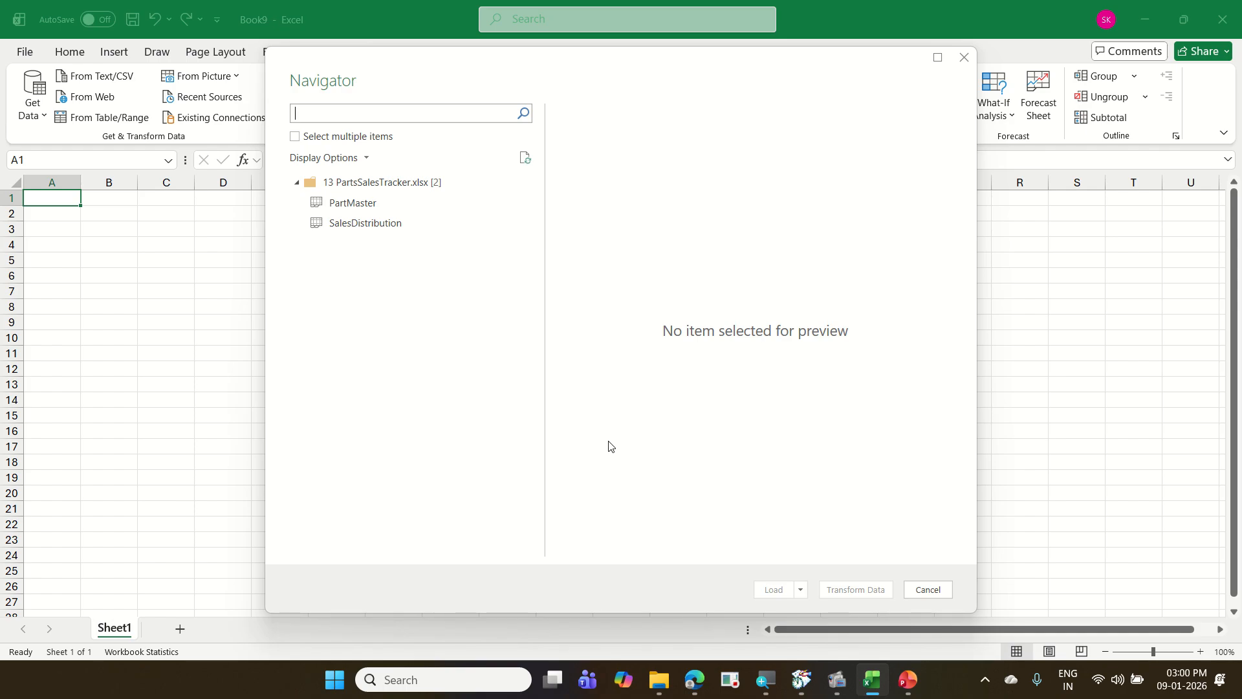
- Select both the PartMaster and SalesDistribution sheets for import and open them for transformation in Power Query
left_click(297, 139)
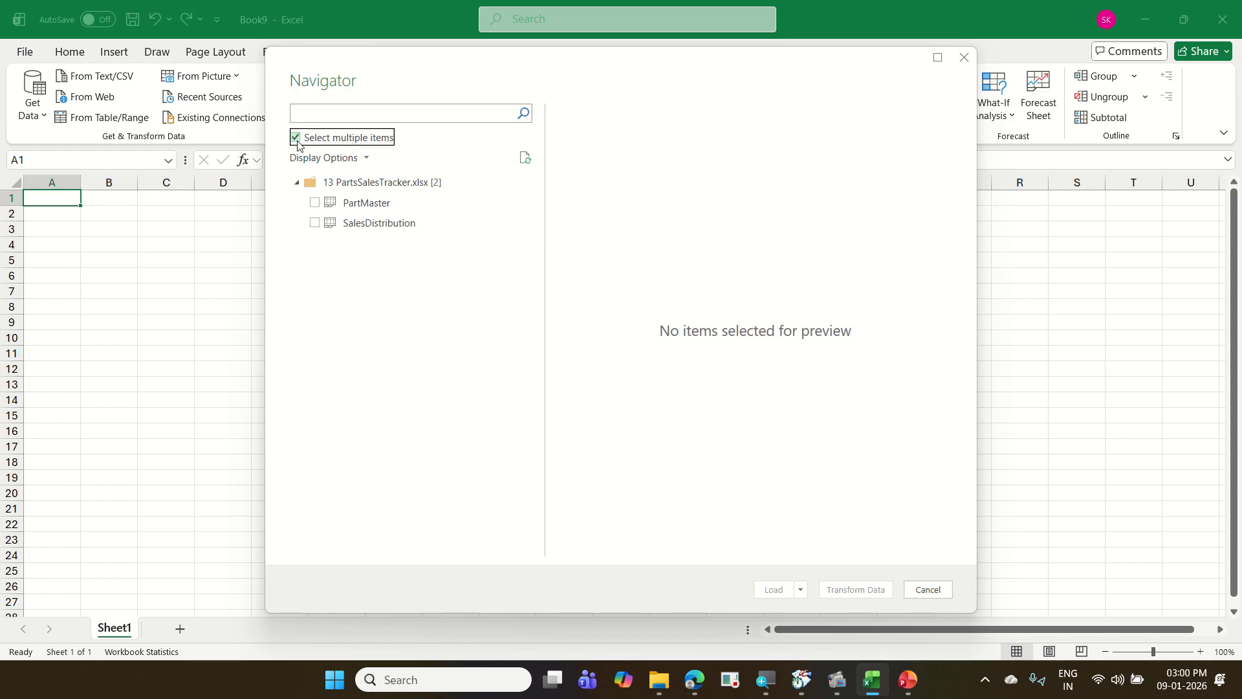
left_click(316, 205)
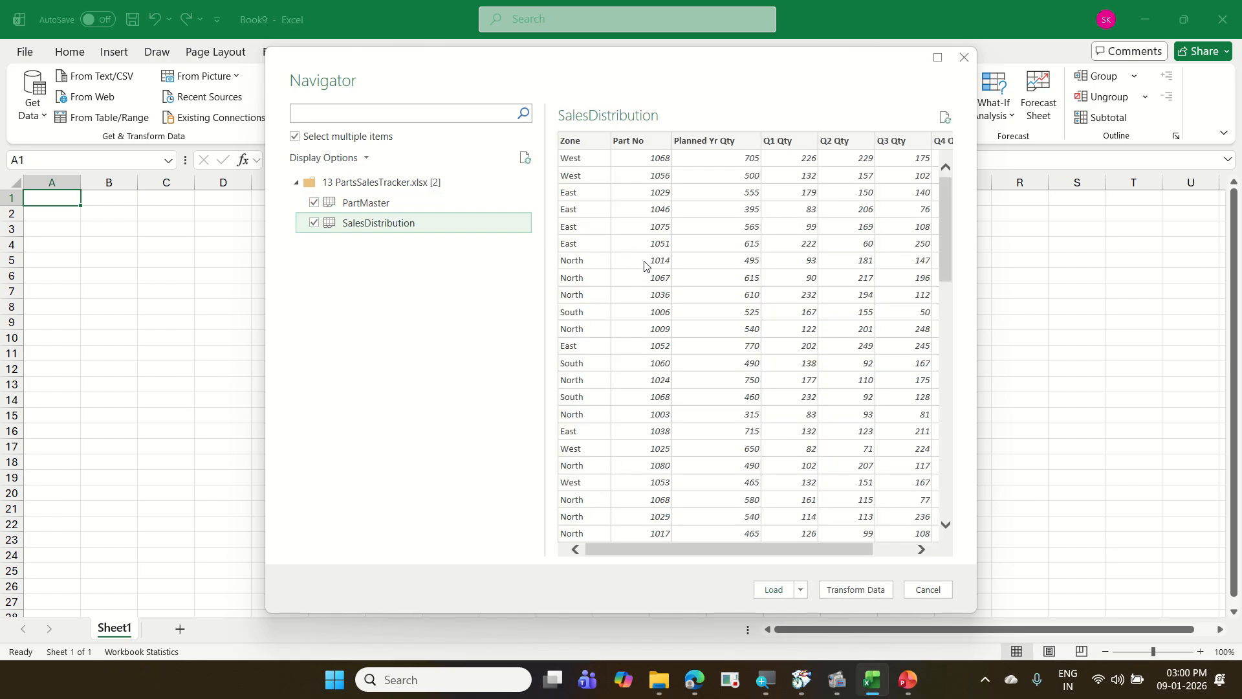
left_click(864, 587)
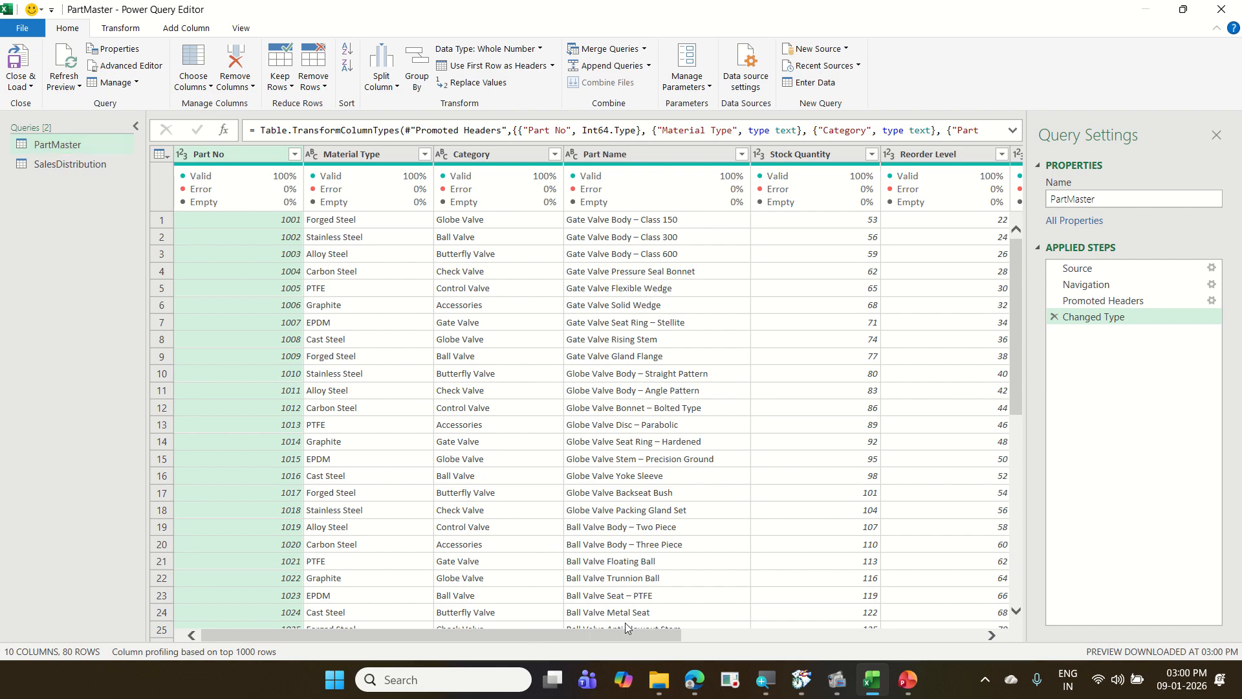
- Review the columns of the PartMaster query and of the SalesDistribution query through Q4 Qty
left_click_drag(622, 638, 324, 638)
left_click(61, 163)
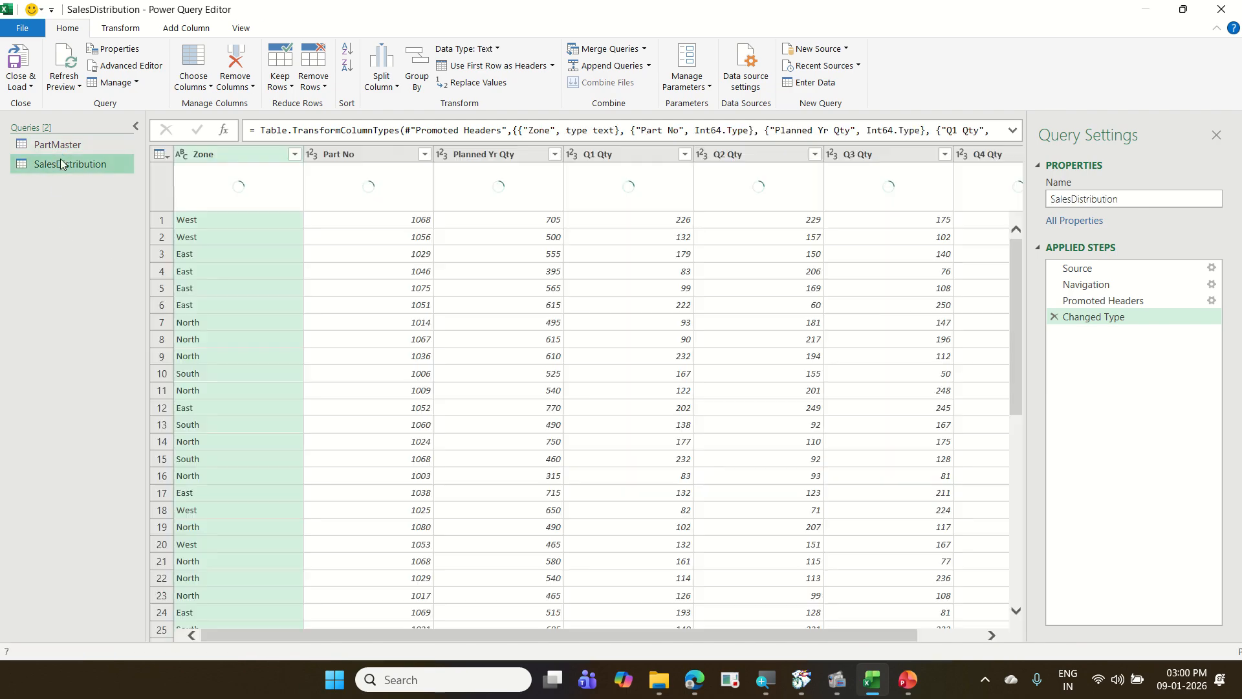
left_click_drag(400, 636, 324, 622)
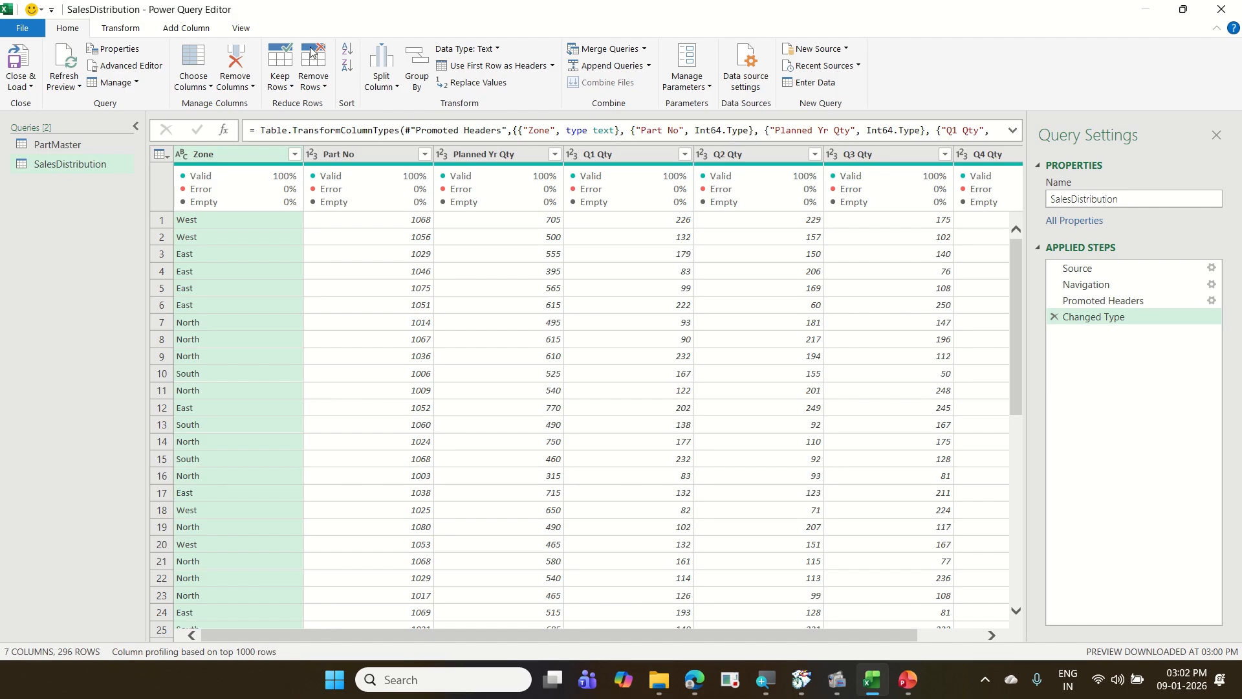
left_click(99, 164)
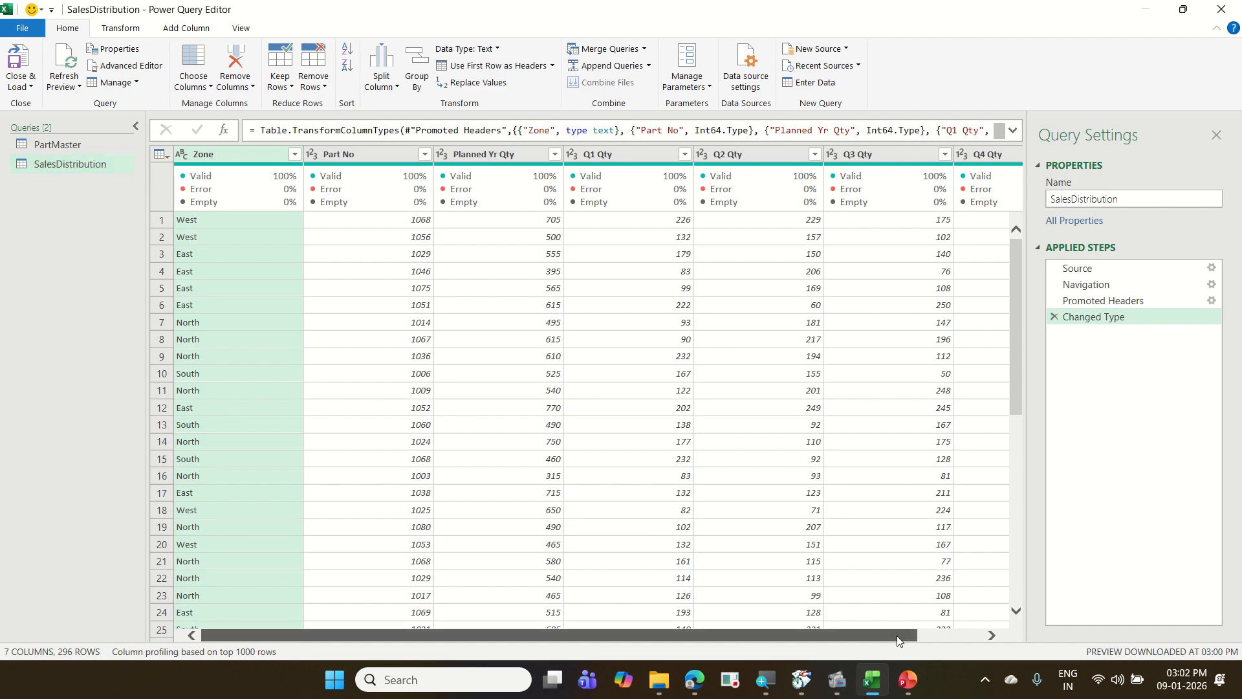
scroll(929, 629, "right", 2)
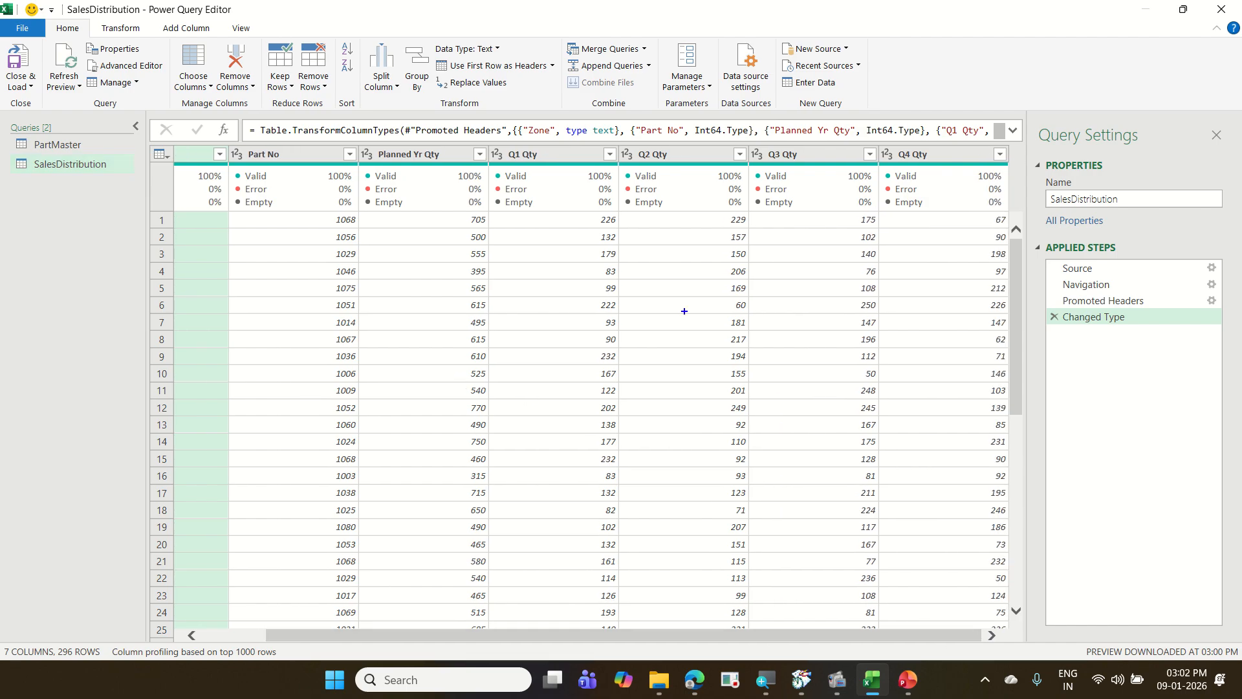
mouse_move(1001, 153)
left_mouse_down()
mouse_move(1100, 289)
mouse_move(1149, 614)
left_mouse_up()
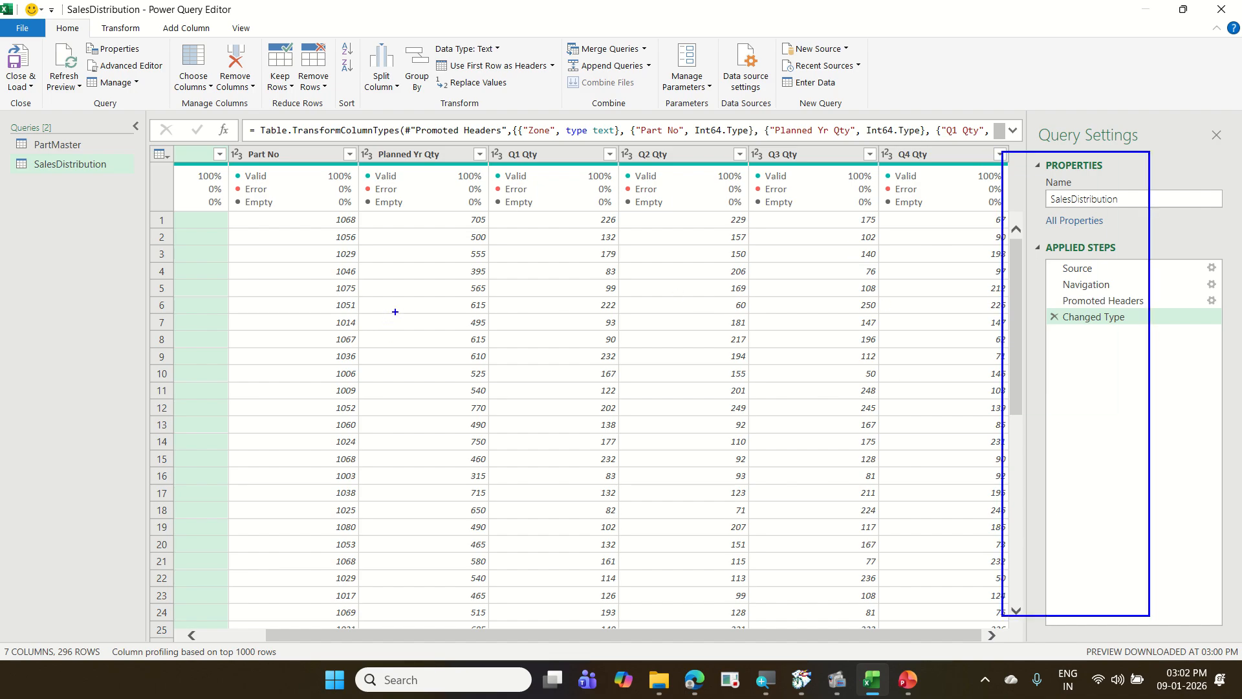
mouse_move(228, 145)
left_mouse_down()
mouse_move(303, 163)
mouse_move(322, 198)
left_mouse_up()
mouse_move(284, 140)
left_mouse_down()
mouse_move(396, 19)
mouse_move(1006, 140)
mouse_move(1011, 154)
mouse_move(1186, 145)
left_mouse_up()
mouse_move(46, 183)
left_mouse_down()
mouse_move(127, 169)
mouse_move(3, 156)
mouse_move(100, 189)
left_mouse_up()
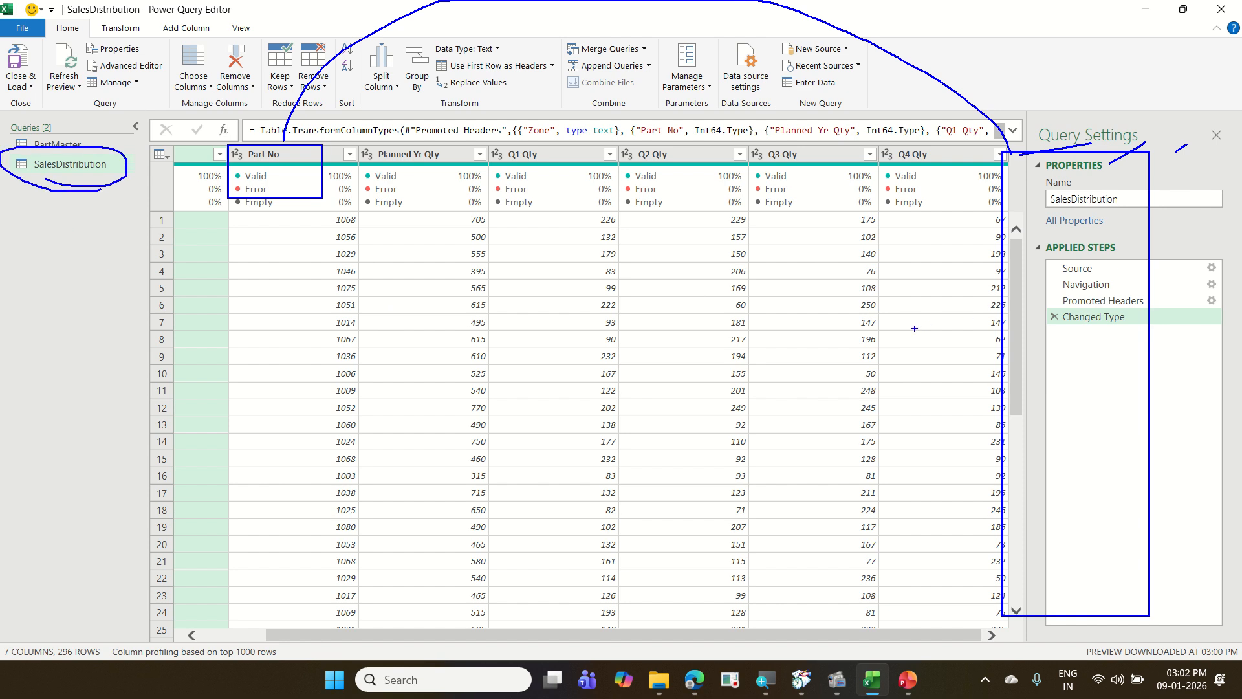
key("Escape")
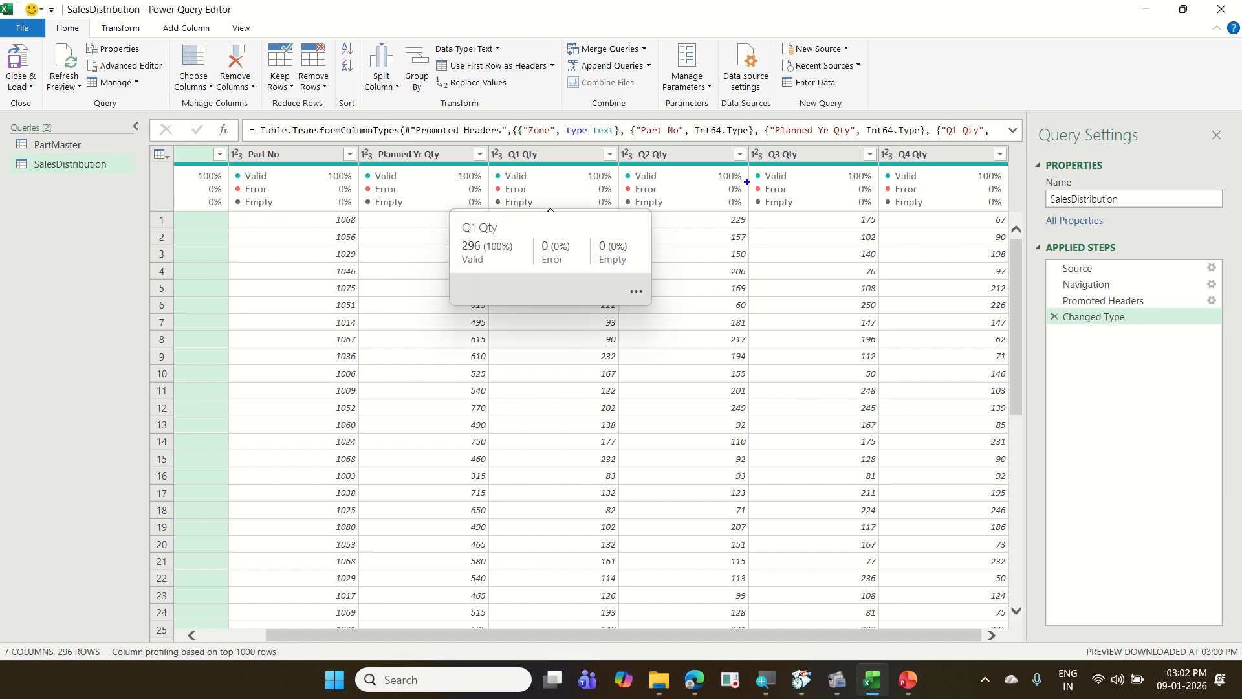
left_click_drag(552, 34, 681, 118)
left_click_drag(651, 67, 693, 41)
left_click_drag(642, 86, 693, 67)
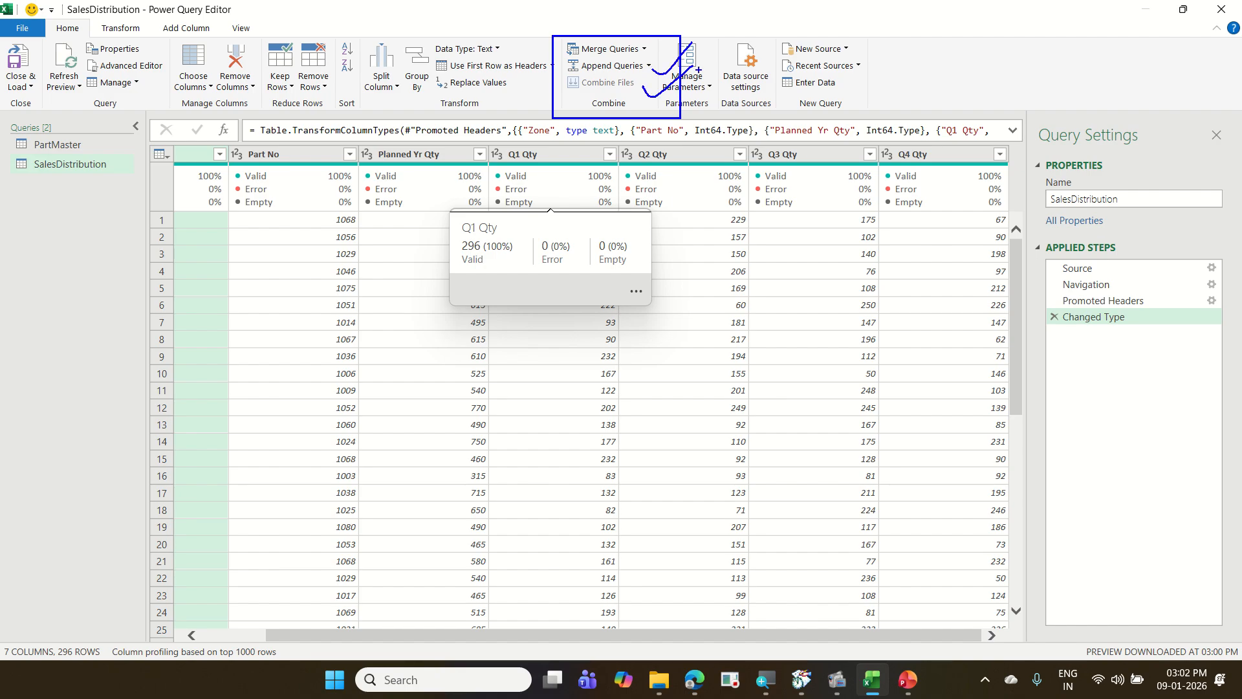
mouse_move(585, 66)
left_mouse_down()
mouse_move(659, 64)
mouse_move(537, 46)
mouse_move(634, 68)
left_mouse_up()
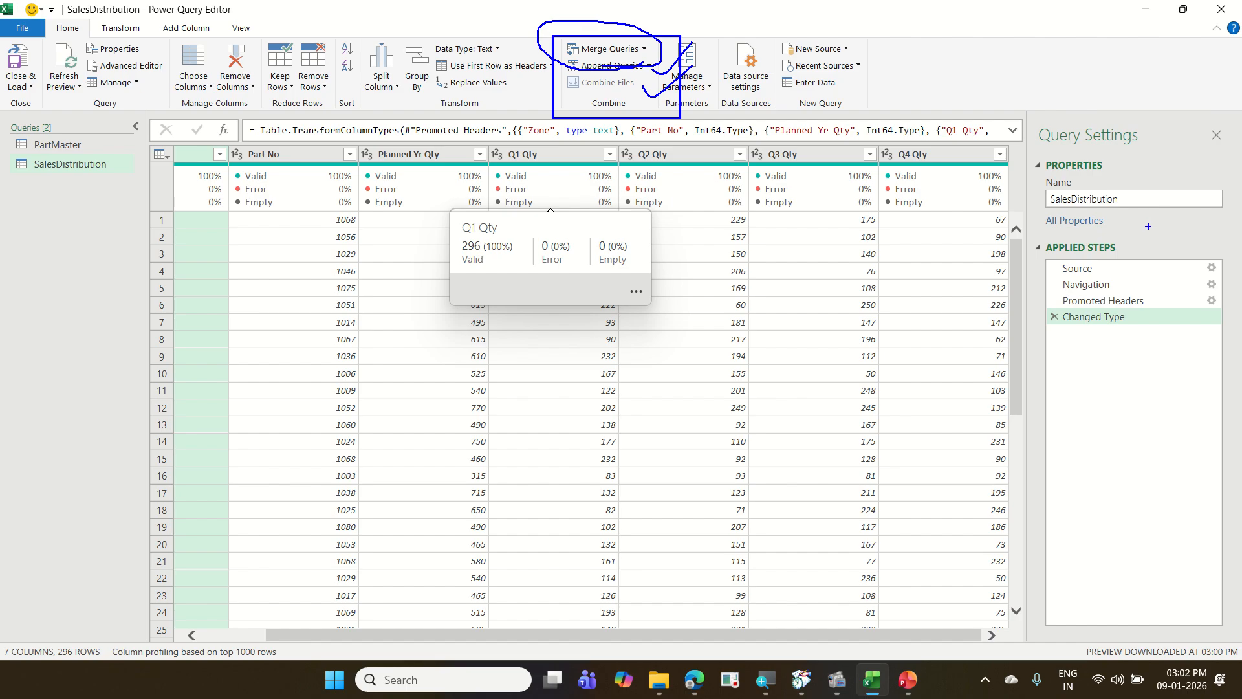
key("Escape")
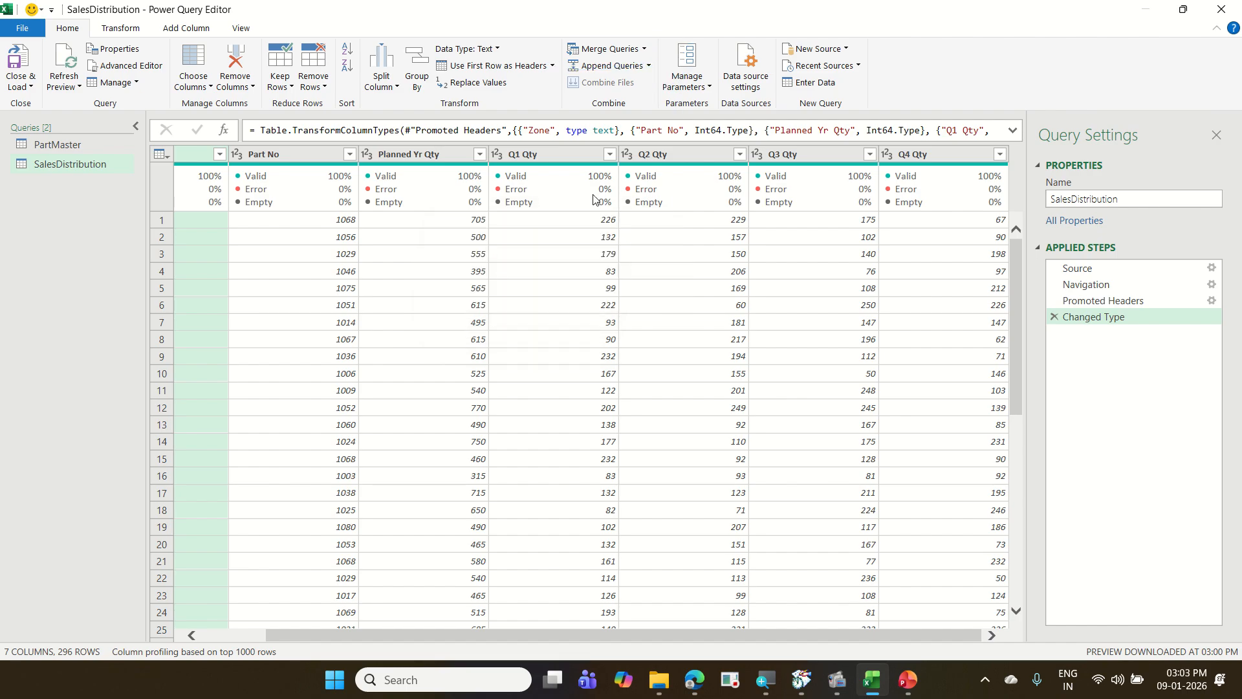
left_click(645, 50)
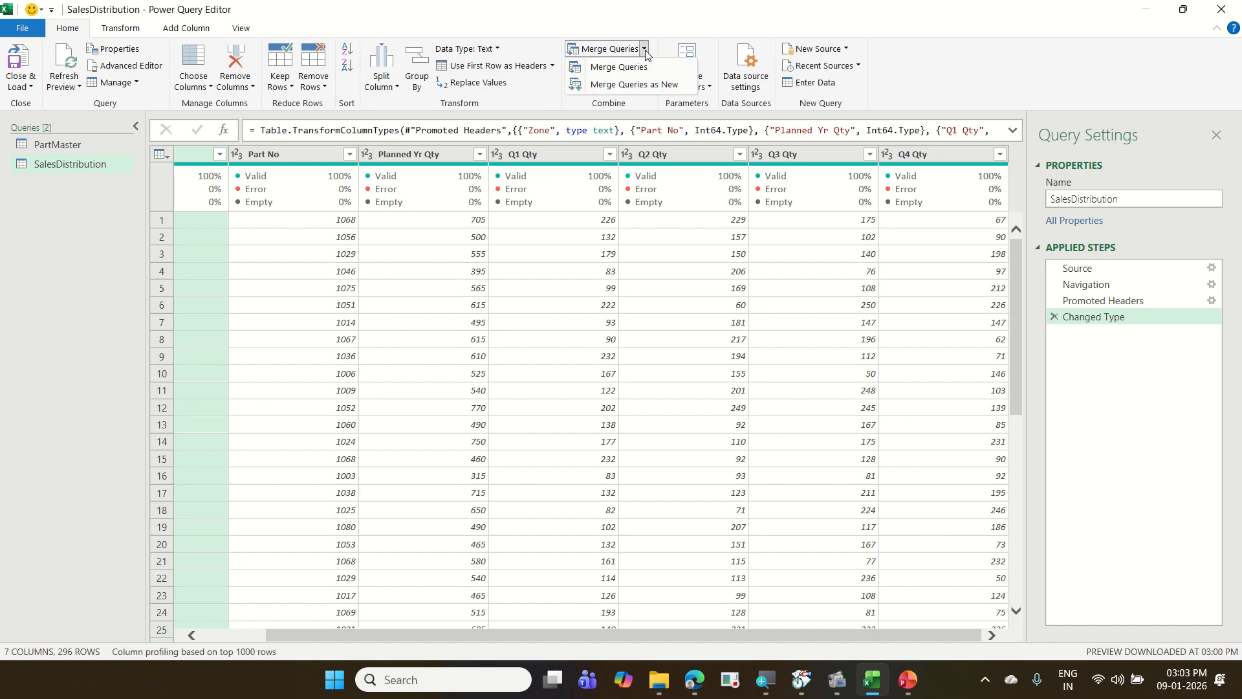
key("ctrl+2")
left_click_drag(570, 57, 663, 77)
left_click_drag(12, 156, 116, 175)
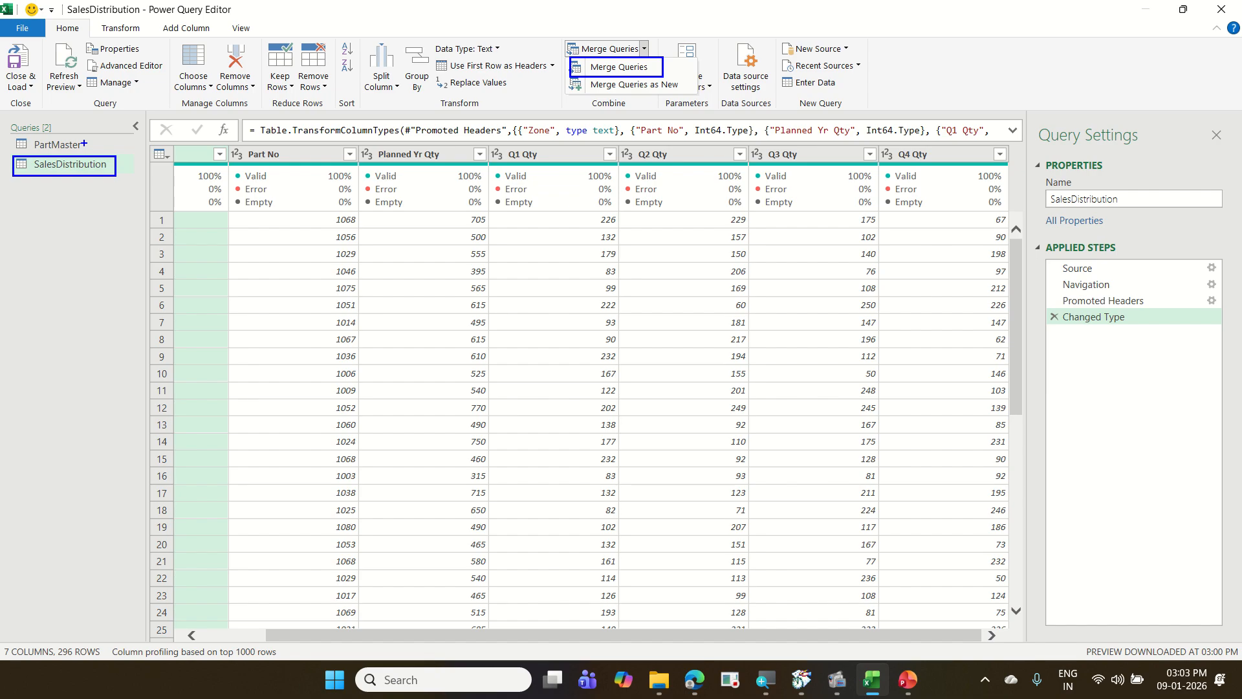
left_click_drag(84, 143, 109, 139)
left_click_drag(666, 65, 699, 44)
mouse_move(567, 79)
left_mouse_down()
mouse_move(646, 103)
mouse_move(707, 98)
left_mouse_up()
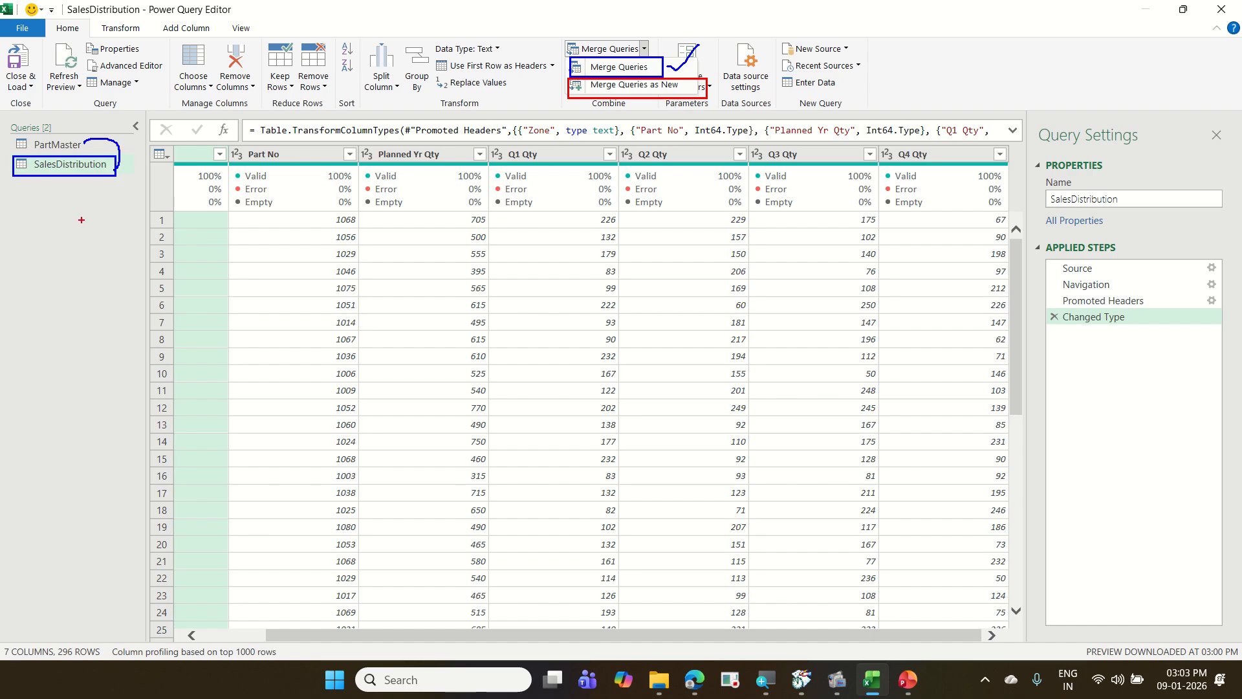
mouse_move(9, 186)
left_mouse_down()
mouse_move(99, 205)
mouse_move(9, 185)
left_mouse_up()
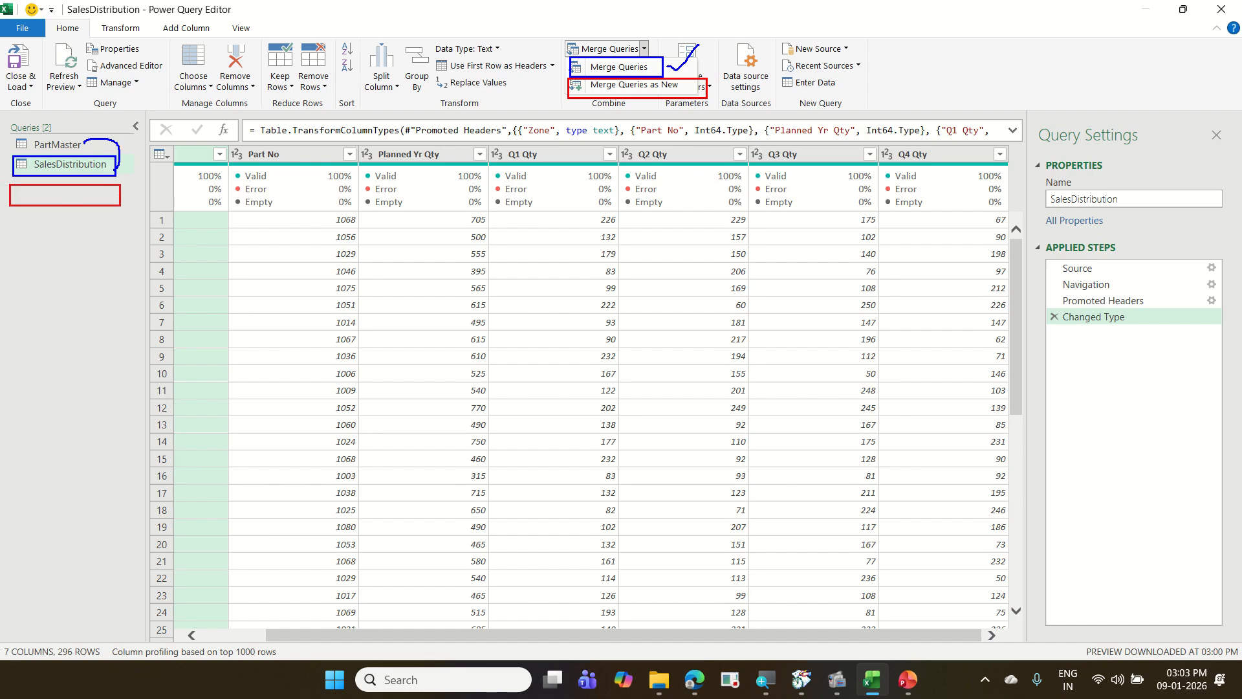
left_click_drag(710, 85, 772, 43)
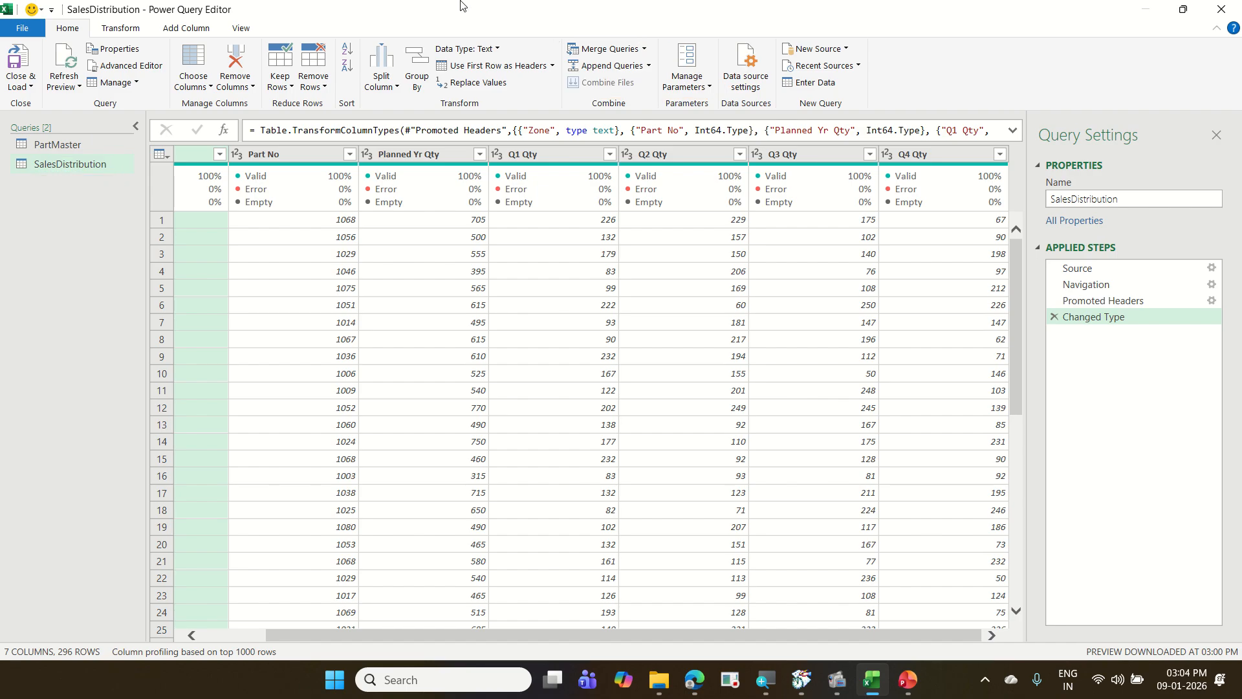
key("Escape")
- Start a Merge Queries operation within the SalesDistribution query and choose PartMaster as the second table
left_click(88, 140)
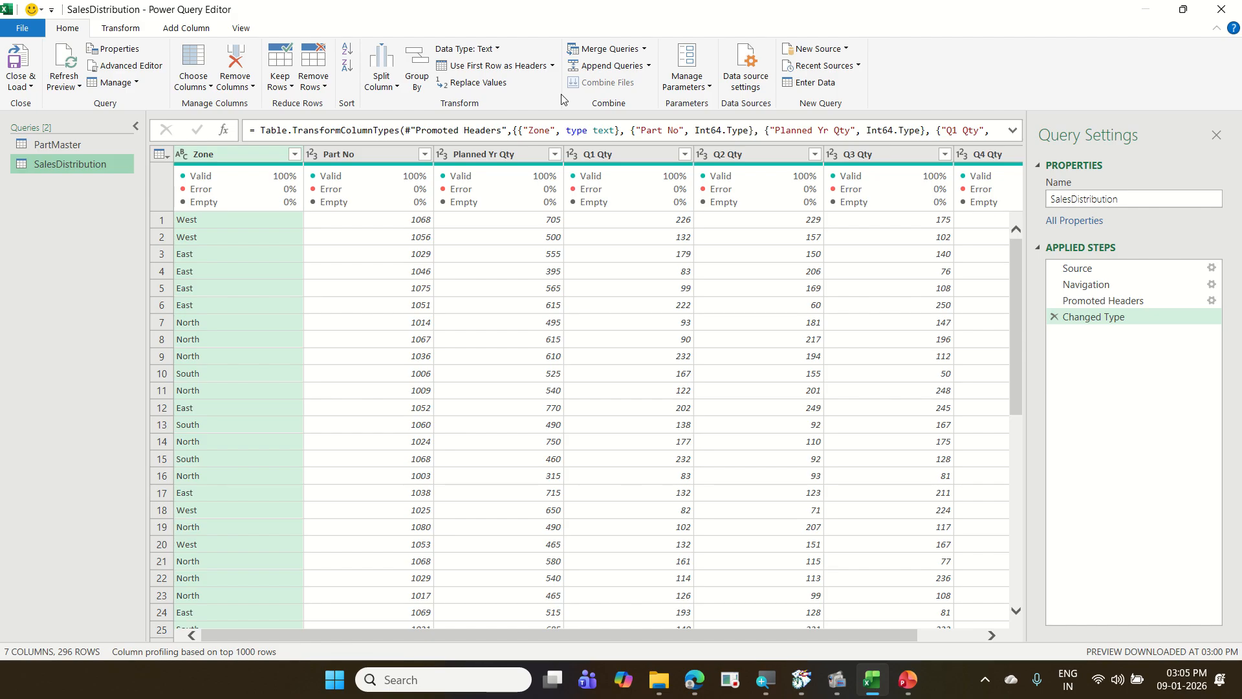
left_click(644, 49)
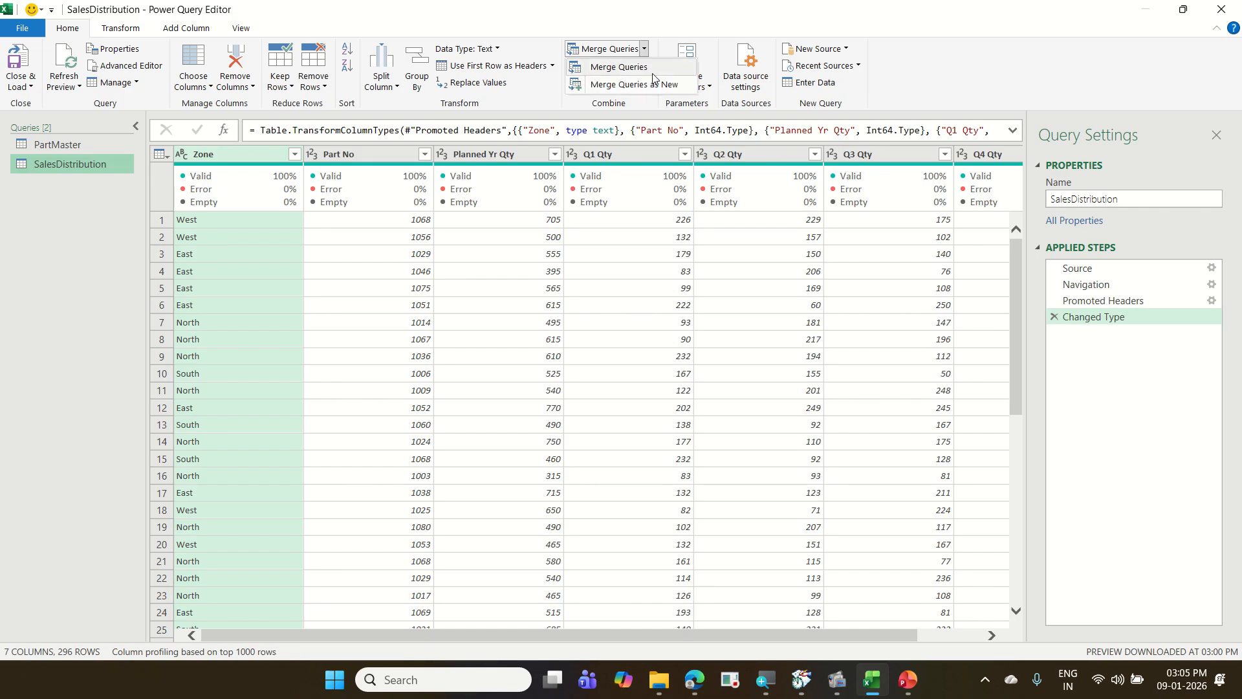
left_click(653, 68)
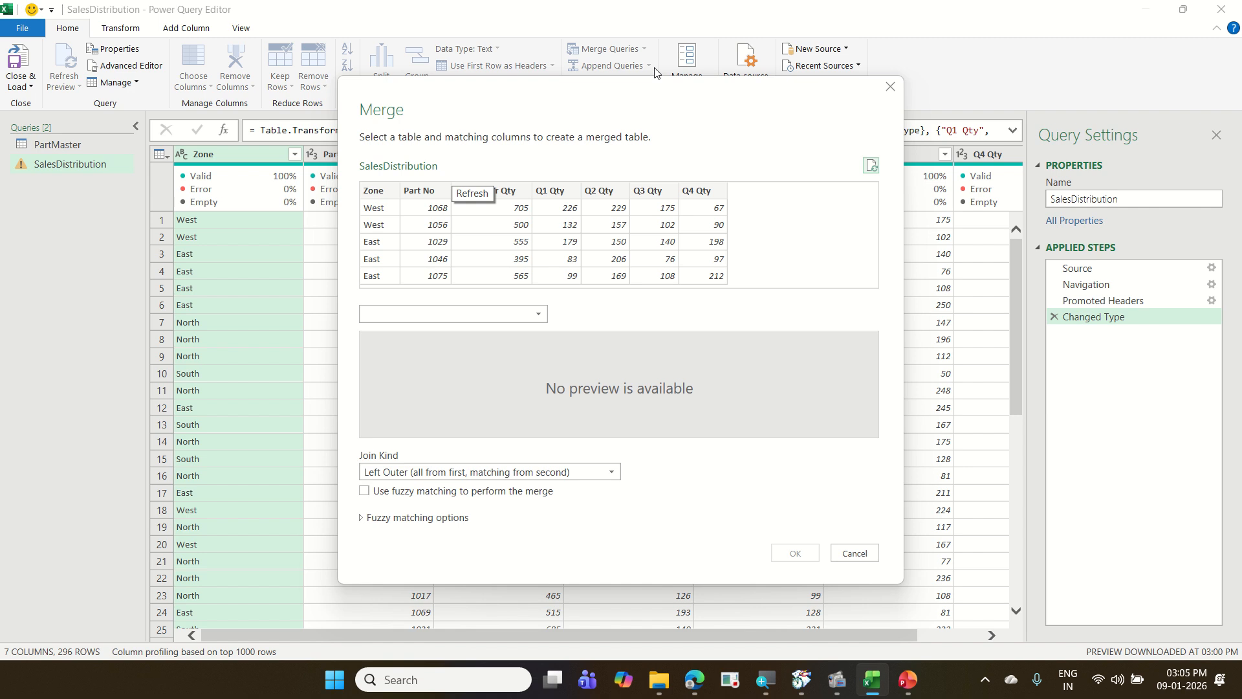
left_click(532, 317)
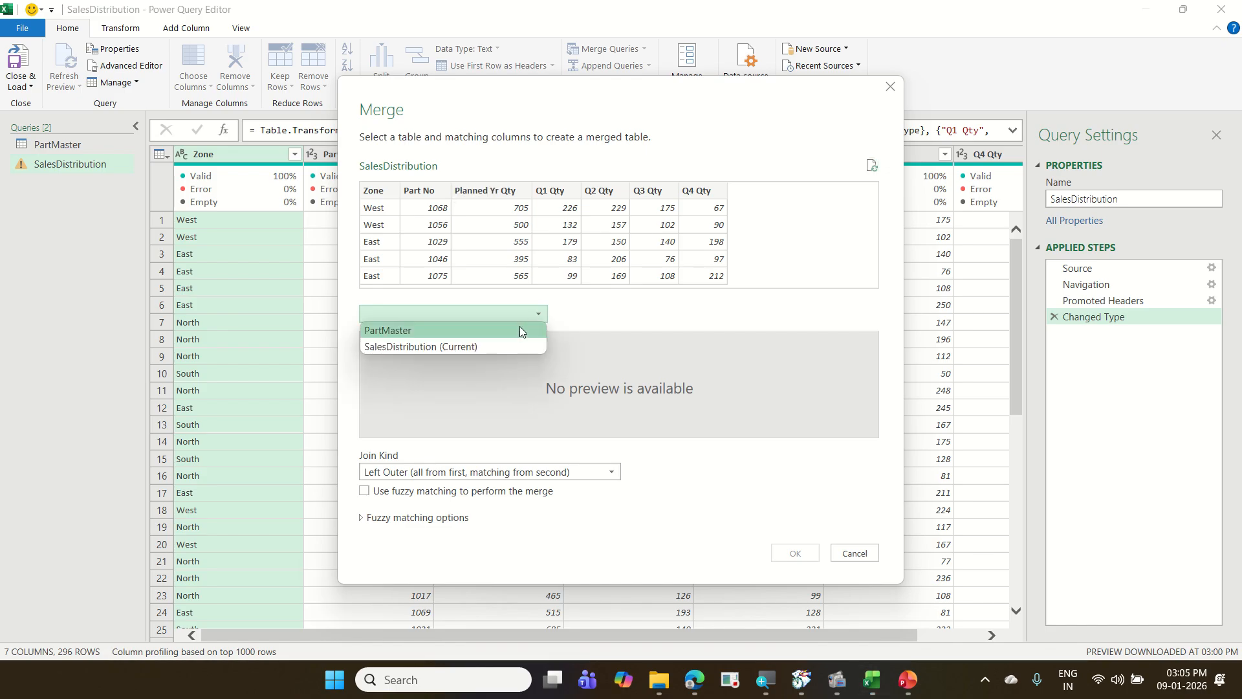
left_click(519, 328)
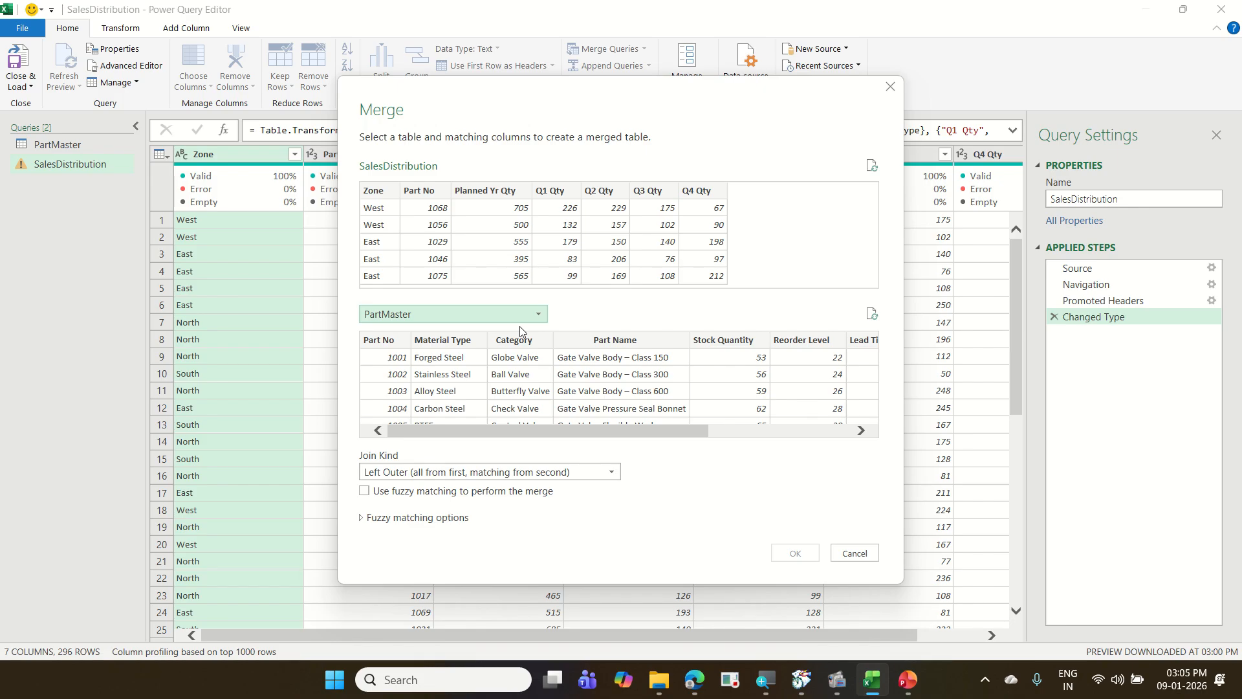
- Set Part No as the matching column in both the SalesDistribution and PartMaster tables of the merge
left_click(409, 198)
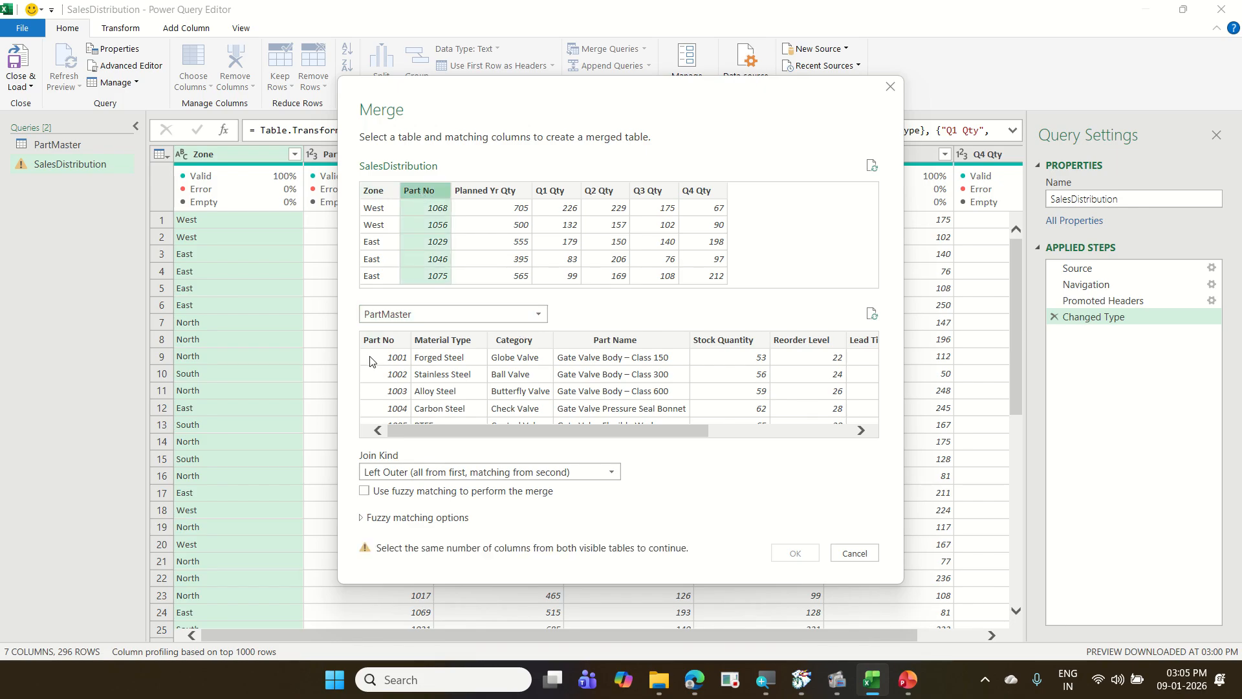
left_click(390, 339)
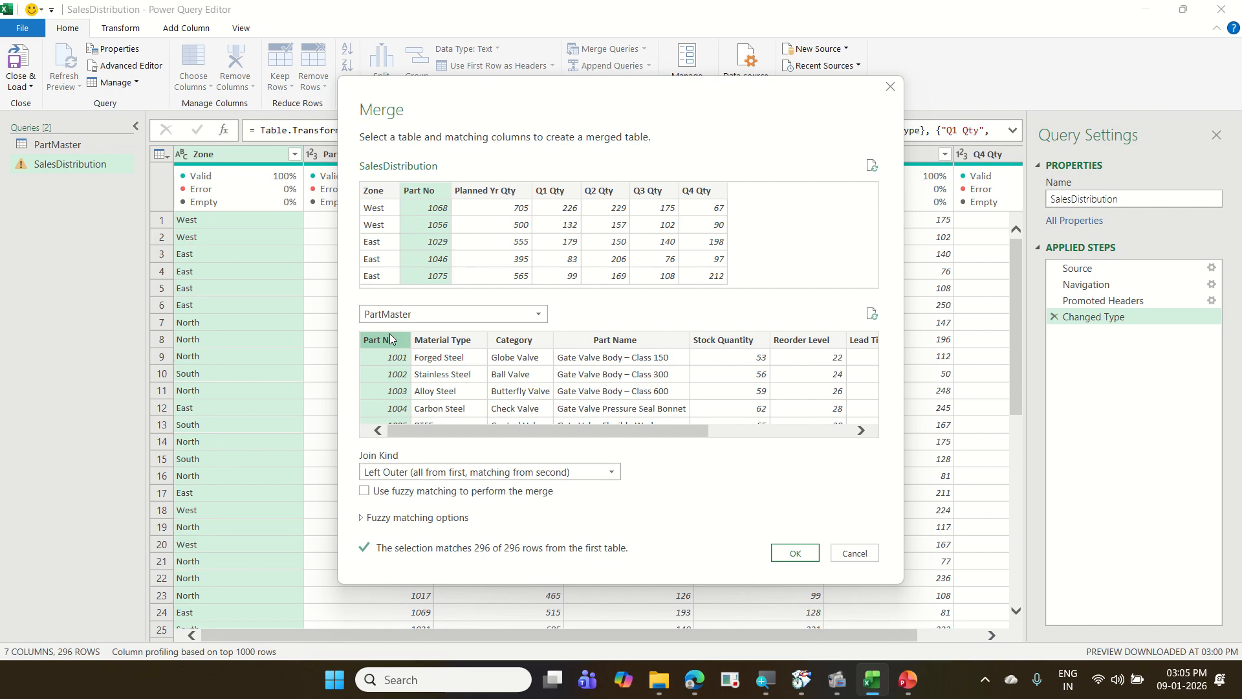
left_click(712, 342)
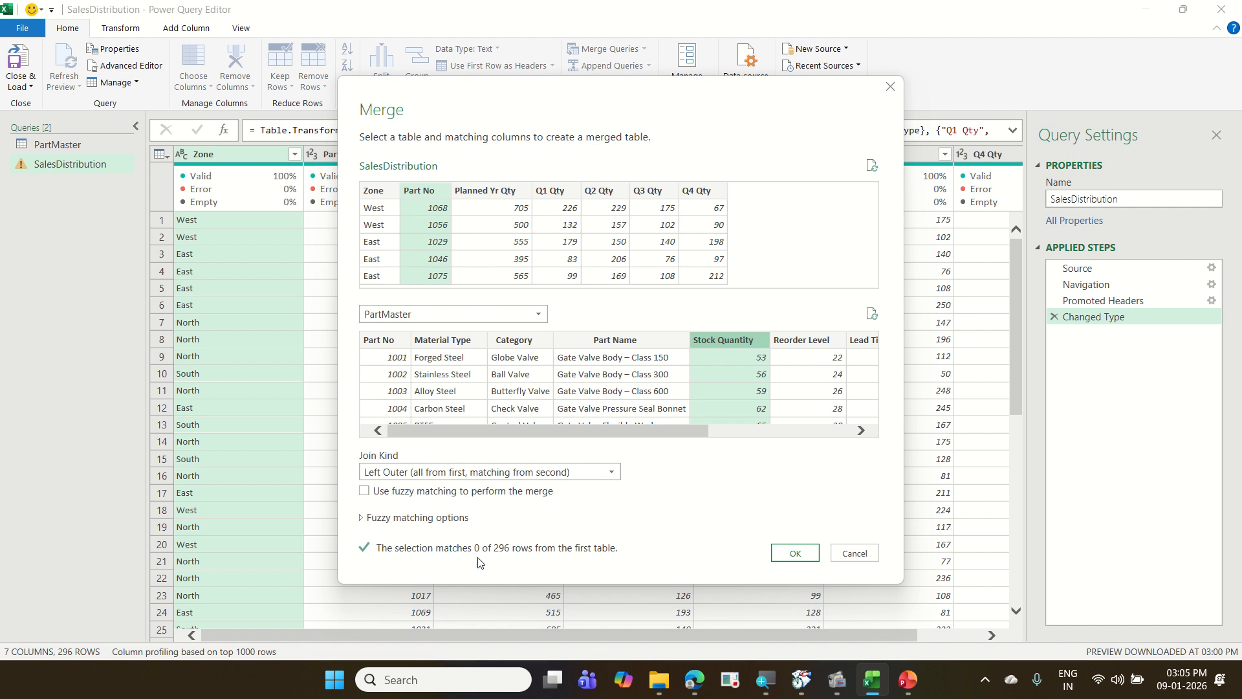
left_click(586, 357)
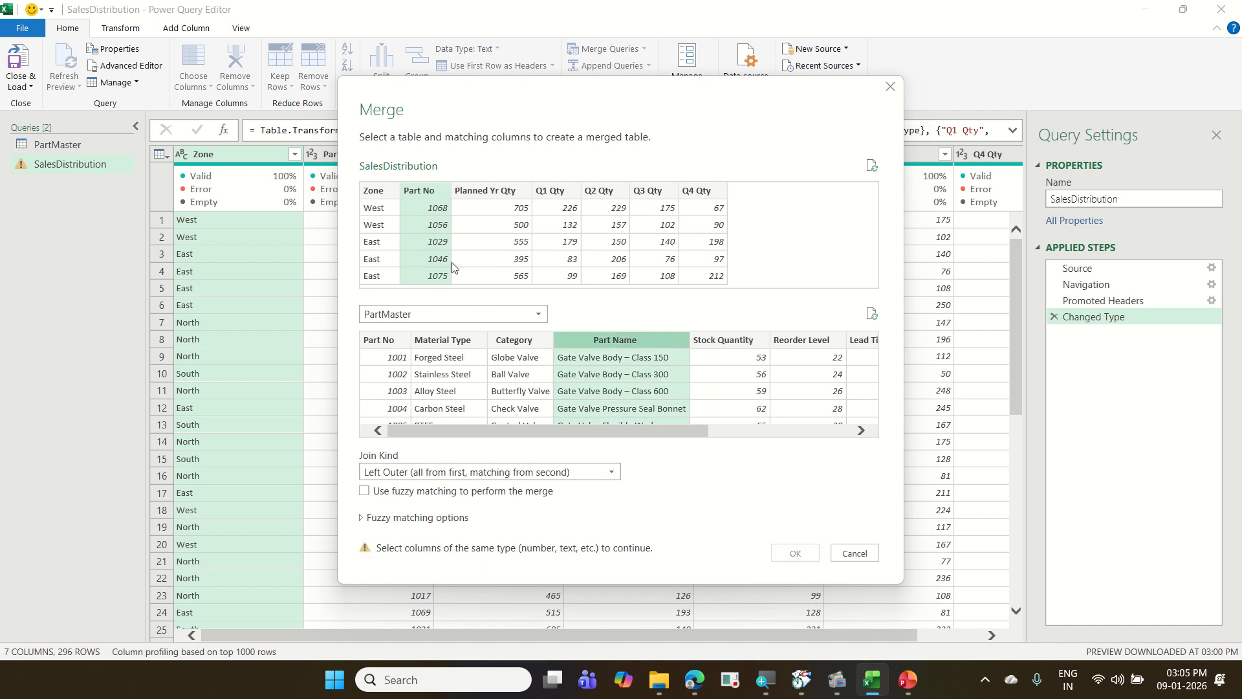
left_click(401, 342)
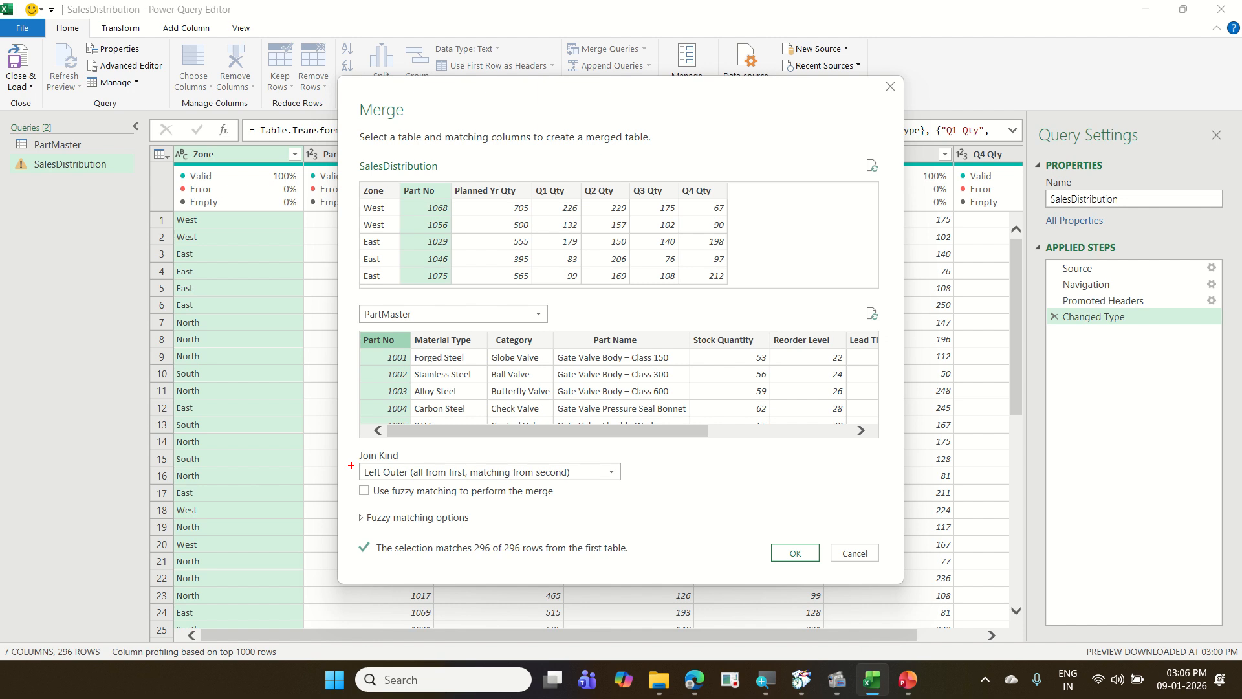
mouse_move(354, 459)
left_mouse_down()
mouse_move(430, 484)
mouse_move(637, 486)
left_mouse_up()
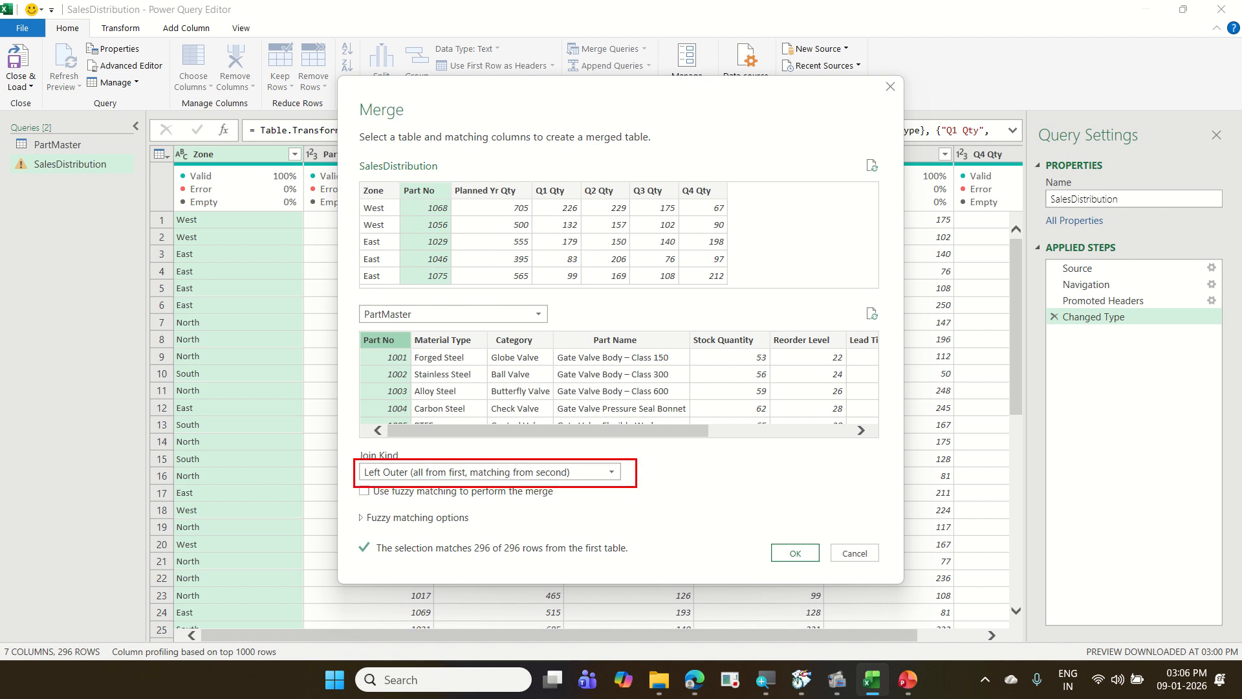
mouse_move(357, 165)
left_mouse_down()
mouse_move(629, 280)
mouse_move(784, 298)
left_mouse_up()
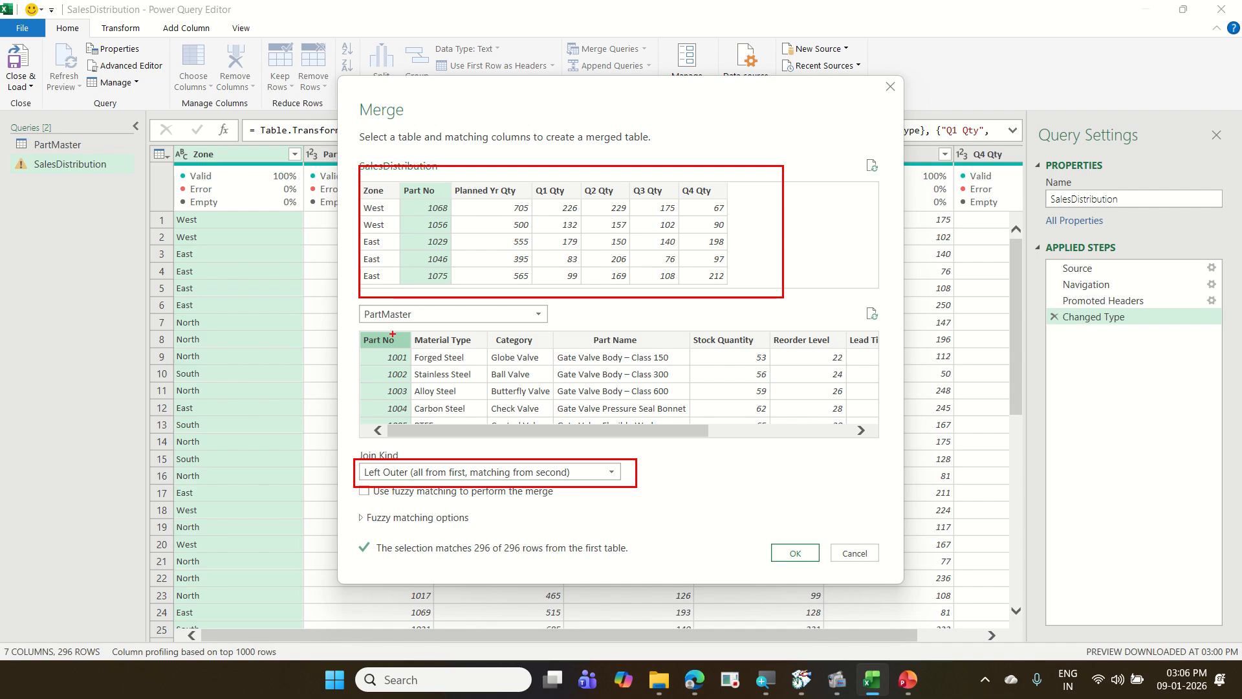
mouse_move(392, 334)
left_mouse_down()
mouse_move(669, 249)
mouse_move(712, 198)
left_mouse_up()
mouse_move(473, 374)
left_mouse_down()
mouse_move(545, 366)
mouse_move(722, 216)
left_mouse_up()
left_click_drag(521, 502, 568, 446)
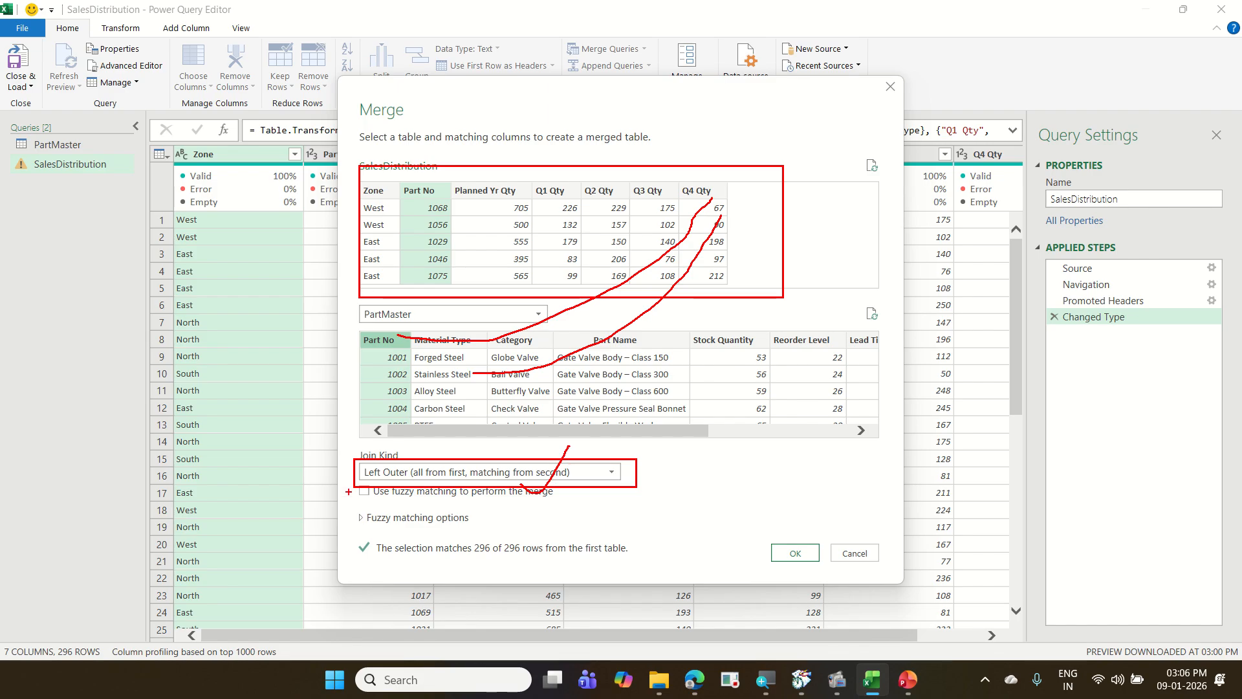
mouse_move(367, 485)
left_mouse_down()
mouse_move(392, 484)
mouse_move(401, 448)
mouse_move(424, 509)
left_mouse_up()
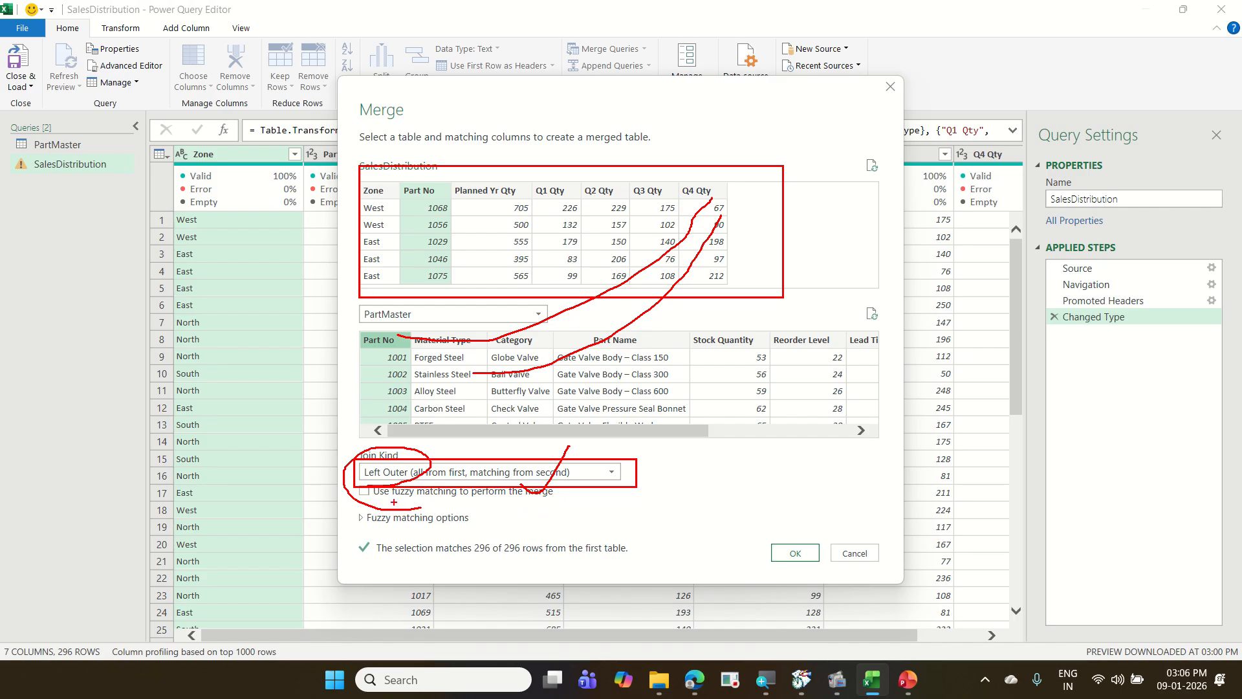
mouse_move(382, 478)
left_mouse_down()
mouse_move(327, 509)
mouse_move(400, 507)
left_mouse_up()
key("Escape")
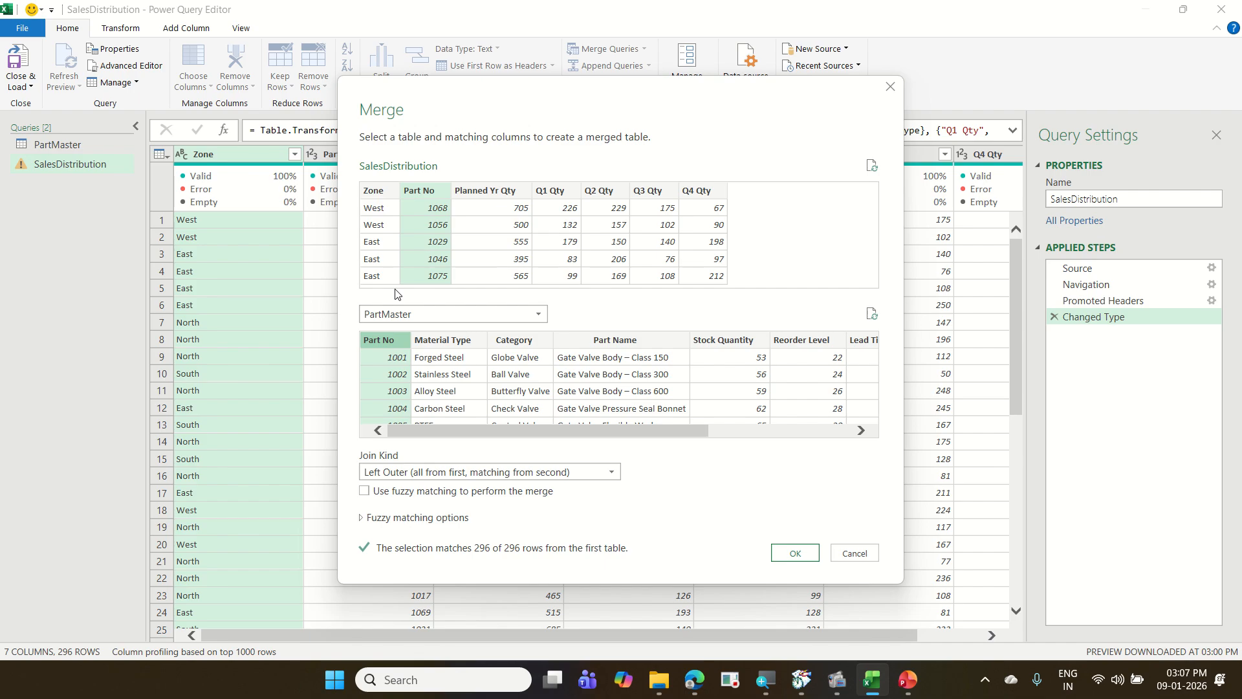
- Apply the Left Outer merge and open the expand options of the merged PartMaster column
left_click(809, 559)
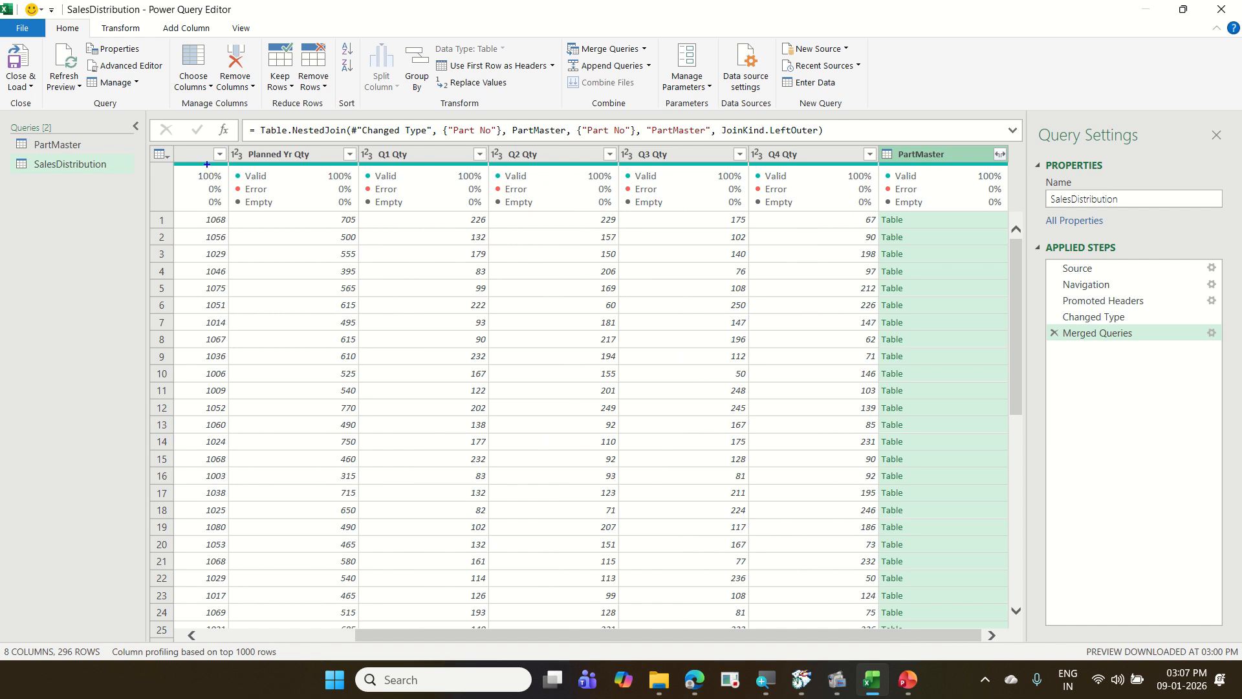
mouse_move(169, 135)
left_mouse_down()
mouse_move(704, 190)
mouse_move(851, 188)
left_mouse_up()
mouse_move(889, 145)
left_mouse_down()
mouse_move(911, 162)
mouse_move(1017, 173)
left_mouse_up()
left_click(1000, 156)
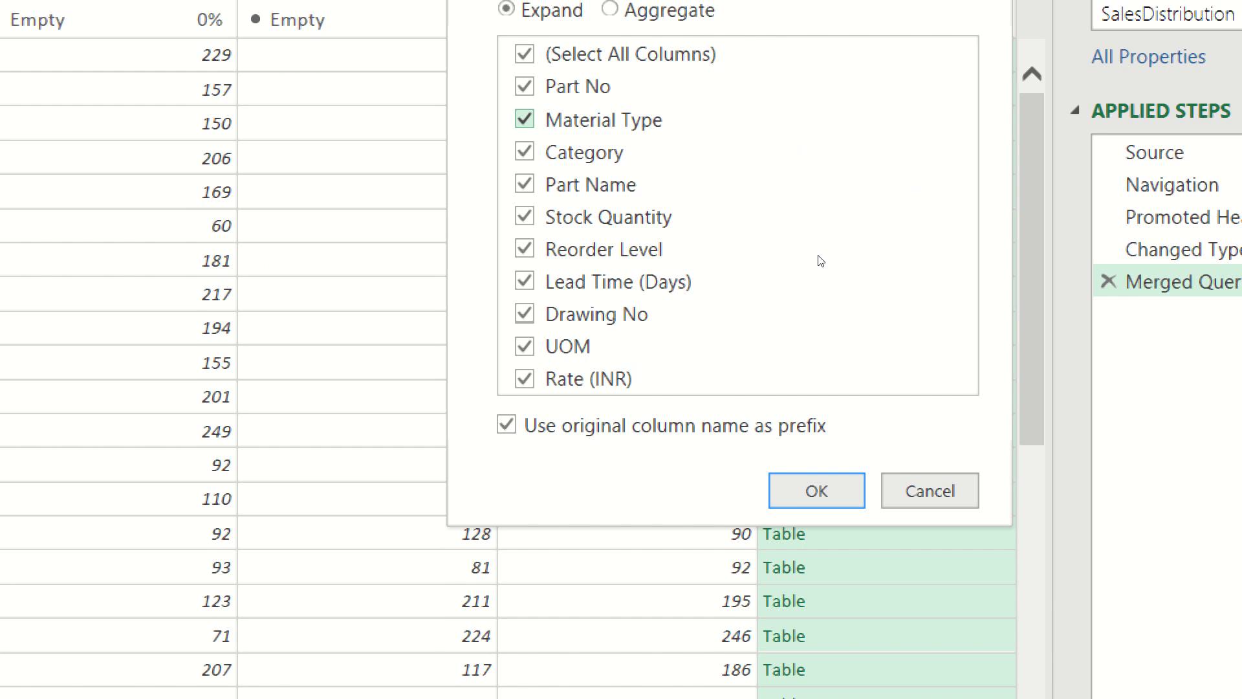
- Expand only Part Name, UOM and Rate (INR) from PartMaster, using the original column name as prefix
left_click(525, 54)
key("Down")
key("Down")
key("Down")
key("Down")
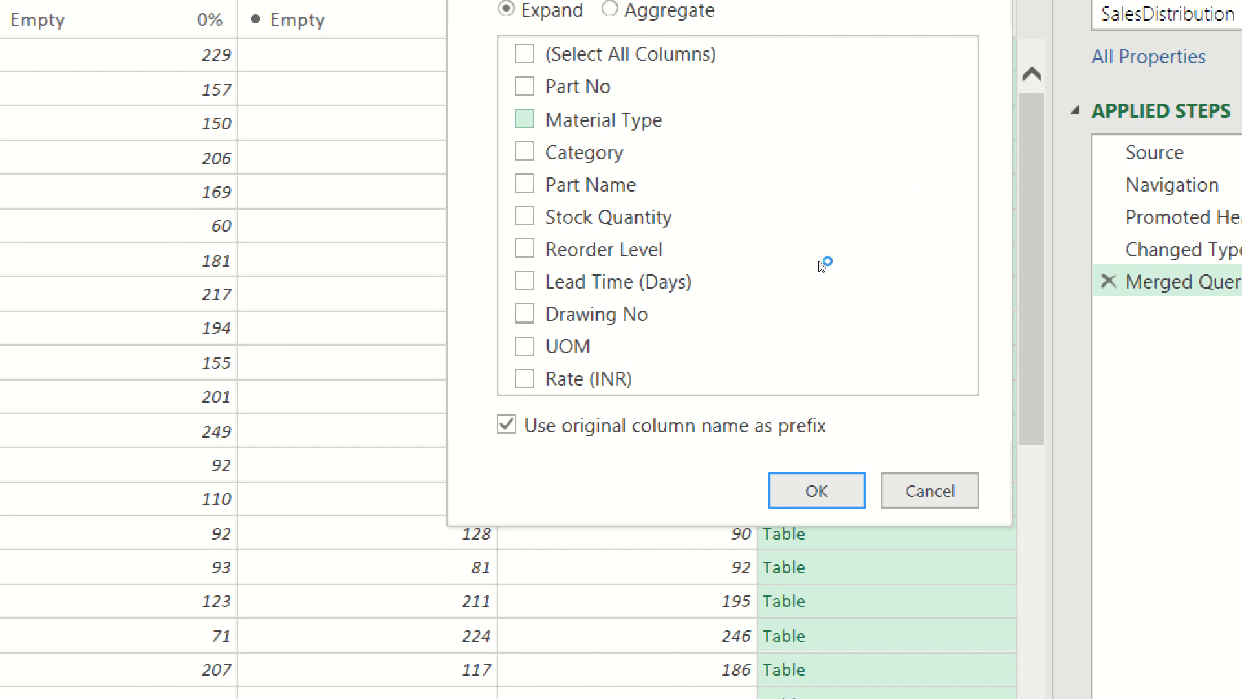
key("space")
left_click(807, 387)
key("space")
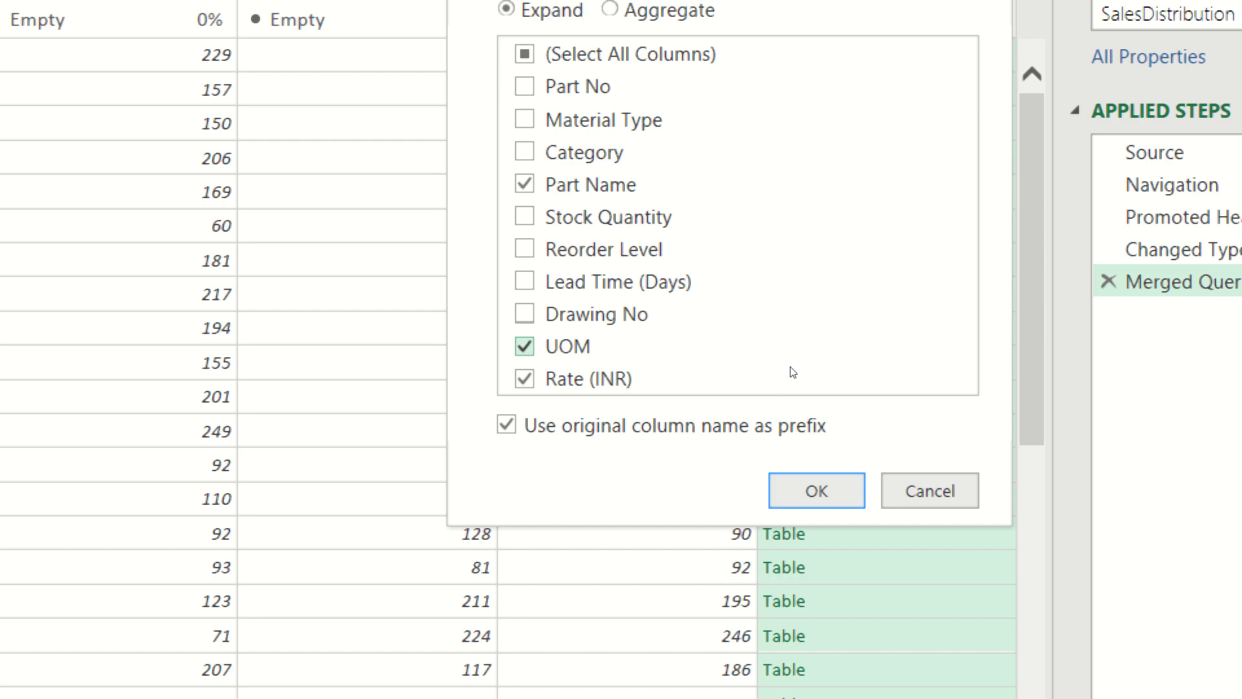
key("Up")
key("Up")
key("Up")
key("Up")
key("Up")
key("Up")
key("Down")
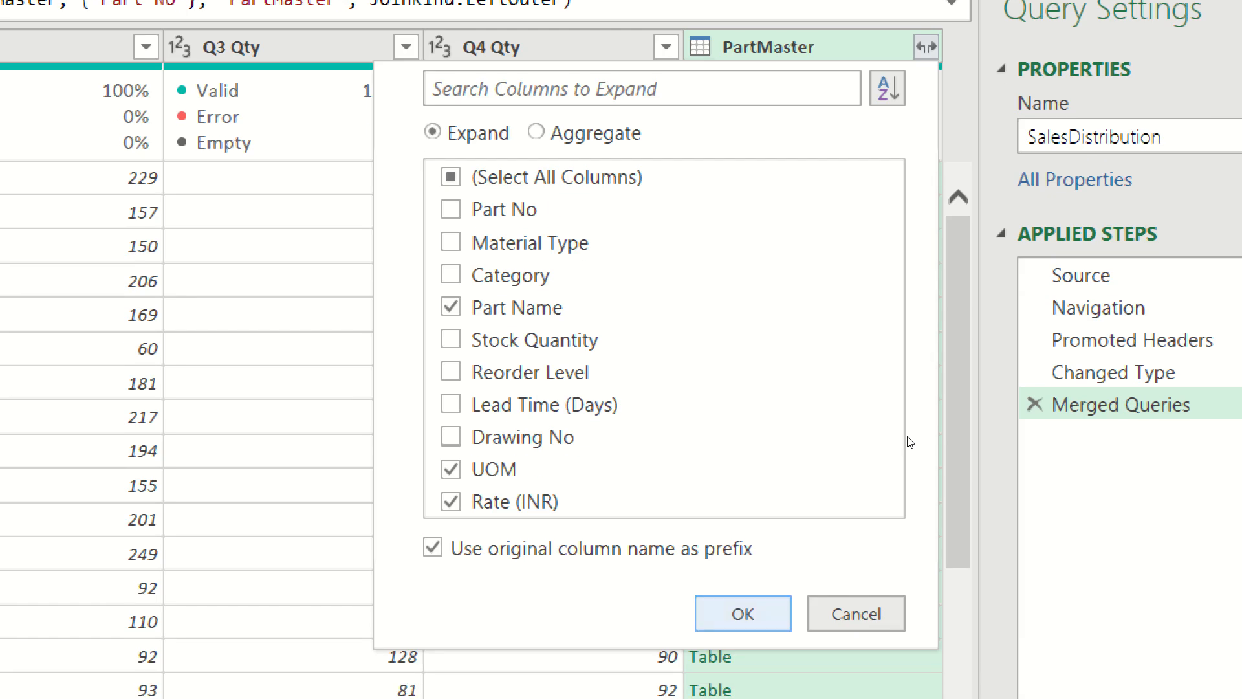
key("Return")
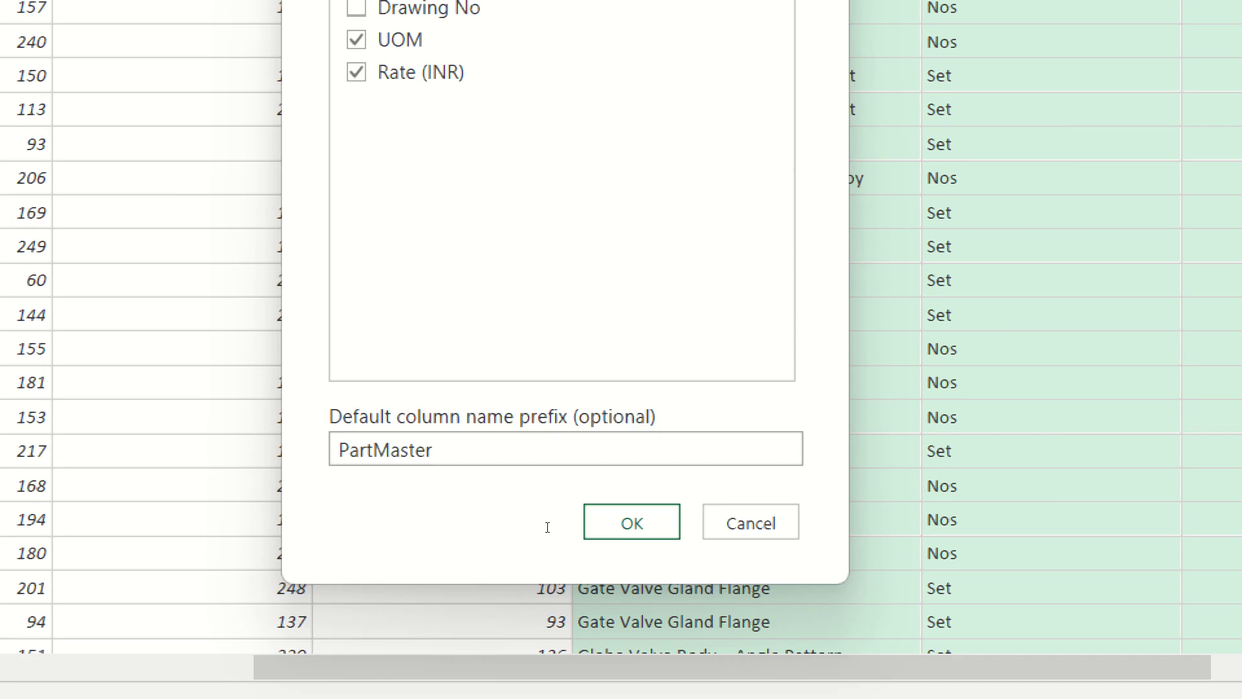
- Edit the Expanded PartMaster step so that its default column name prefix is empty
key("Tab")
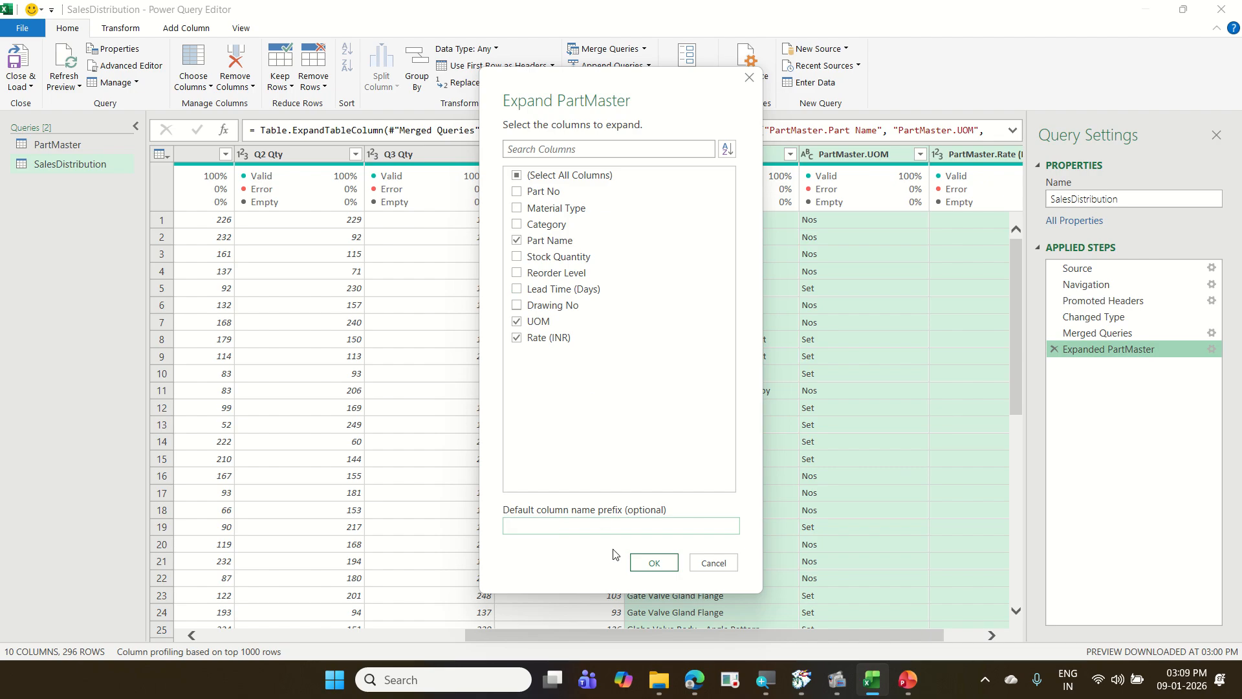
left_click(640, 561)
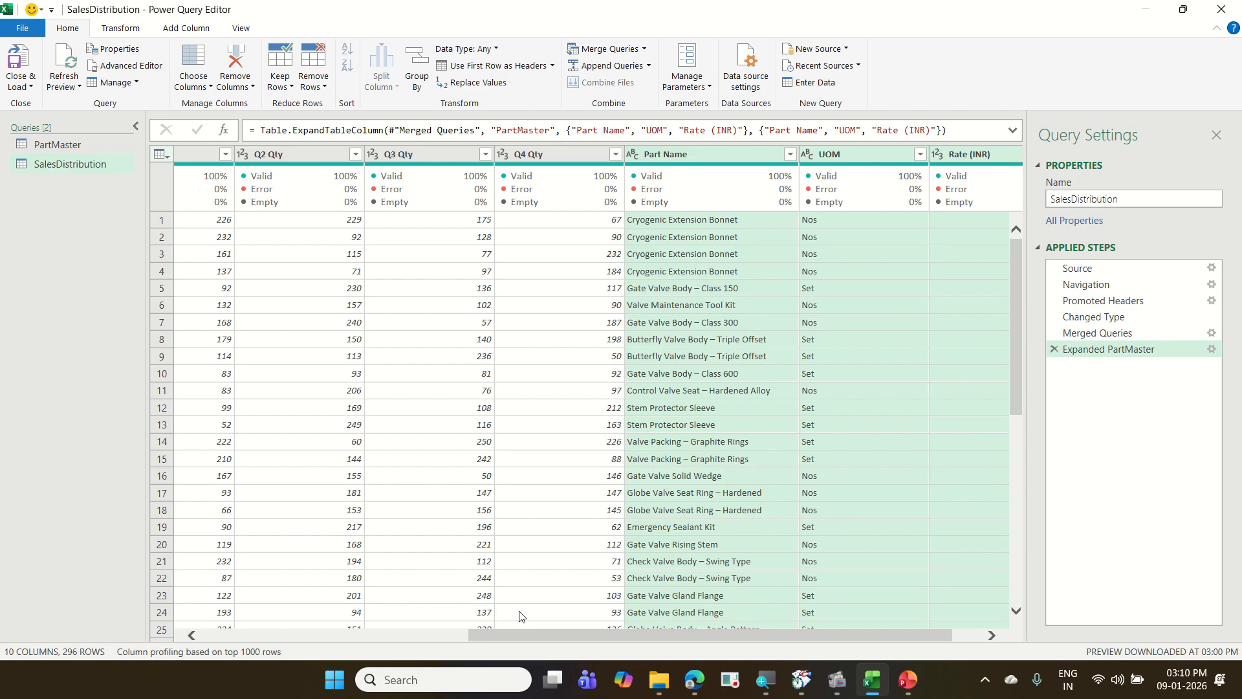
left_click_drag(526, 634, 417, 635)
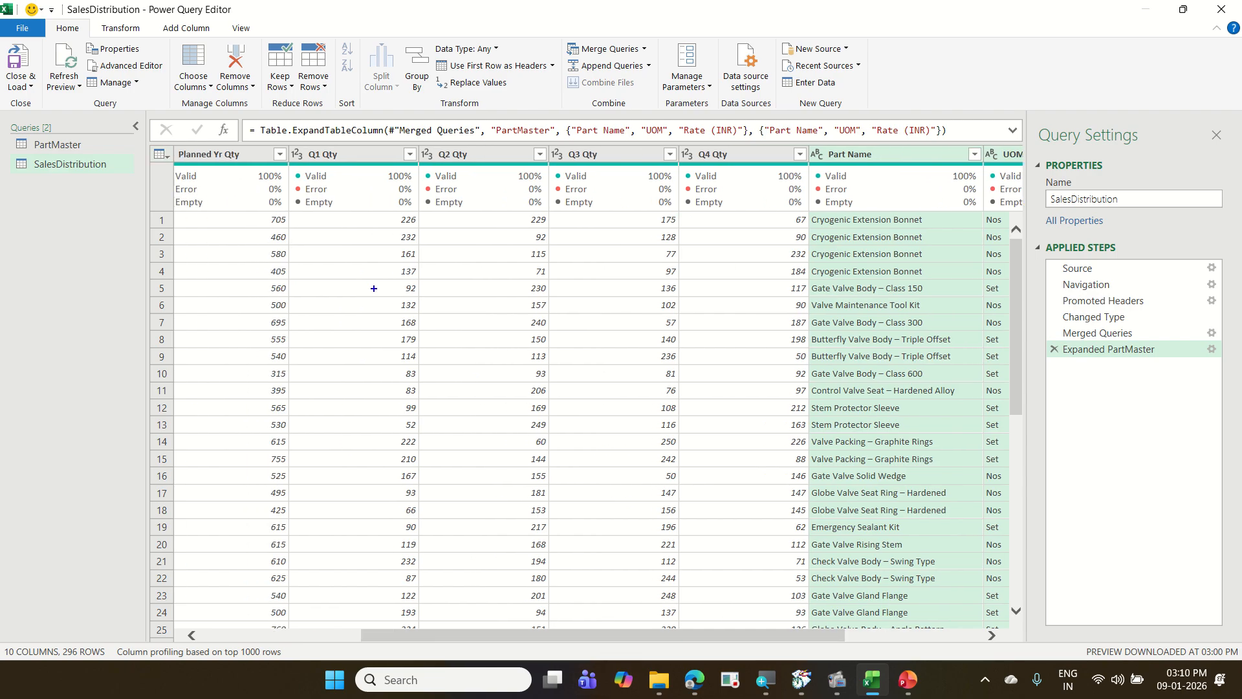
mouse_move(285, 139)
left_mouse_down()
mouse_move(631, 188)
mouse_move(757, 179)
left_mouse_up()
mouse_move(318, 139)
left_mouse_down()
mouse_move(363, 99)
mouse_move(426, 138)
mouse_move(499, 99)
mouse_move(558, 136)
mouse_move(629, 99)
mouse_move(707, 149)
left_mouse_up()
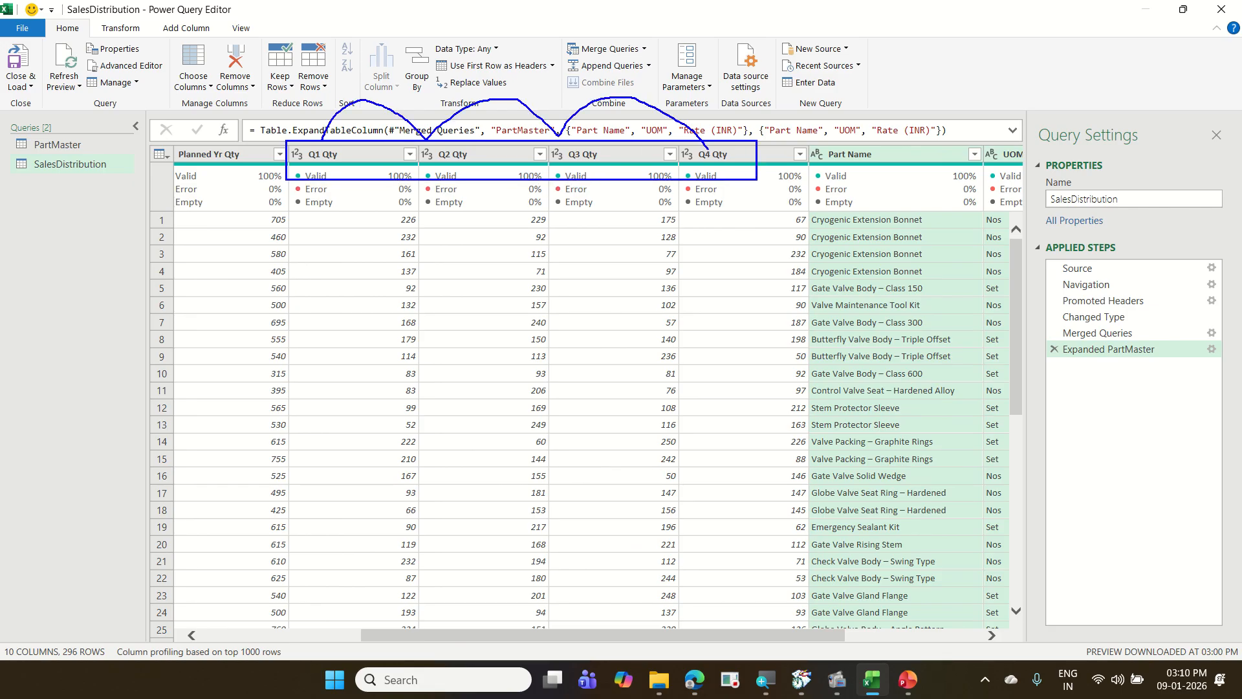
left_click_drag(1031, 141, 1143, 627)
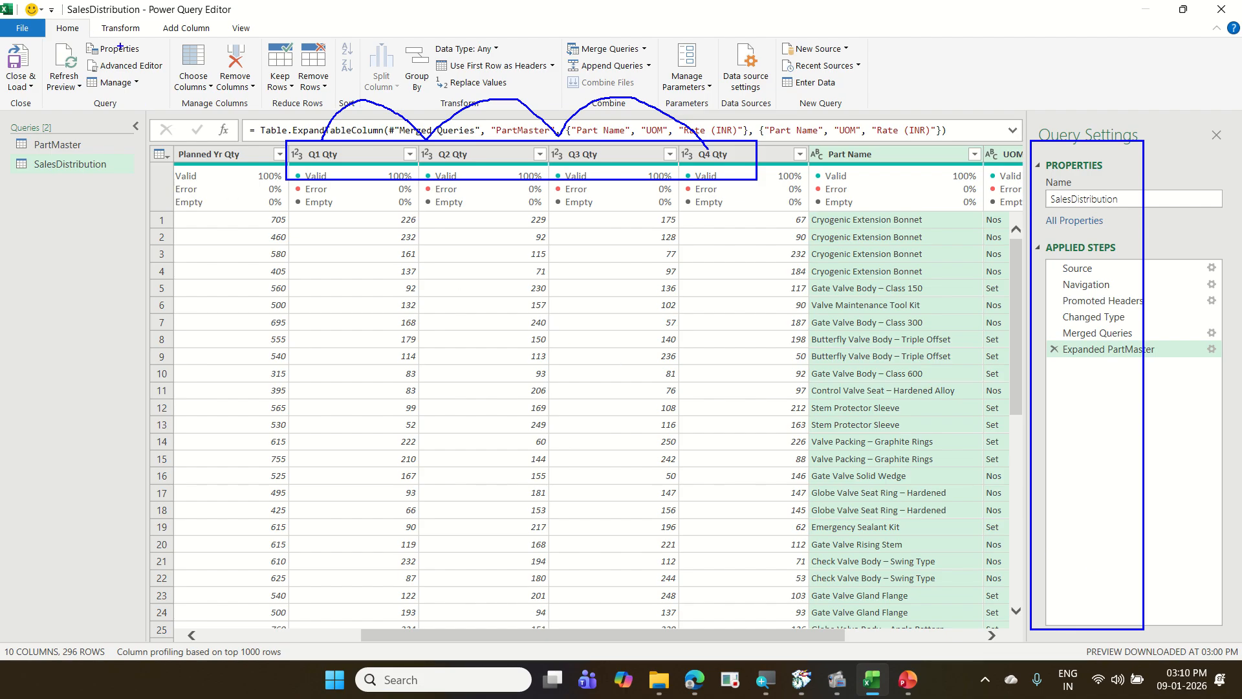
mouse_move(93, 14)
left_mouse_down()
mouse_move(105, 30)
mouse_move(217, 49)
left_mouse_up()
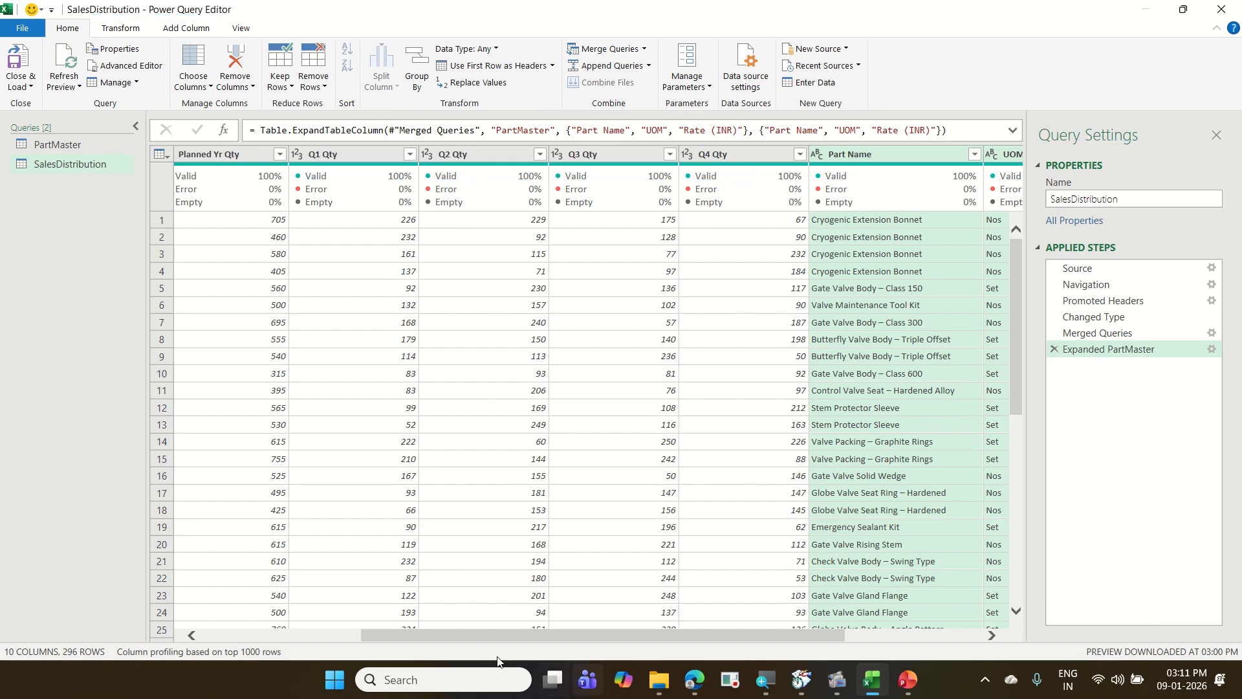
- Add a new column that adds the values of Q1 Qty through Q4 Qty in each row
left_click(348, 155)
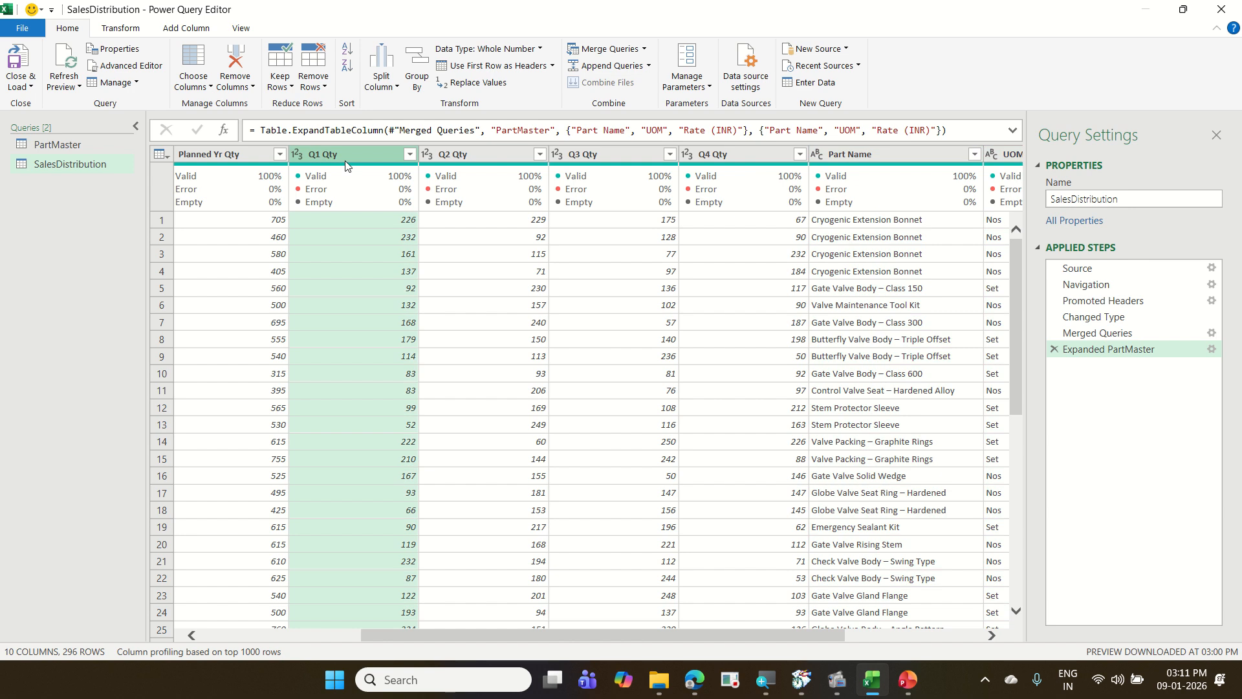
left_click(719, 165, "shift")
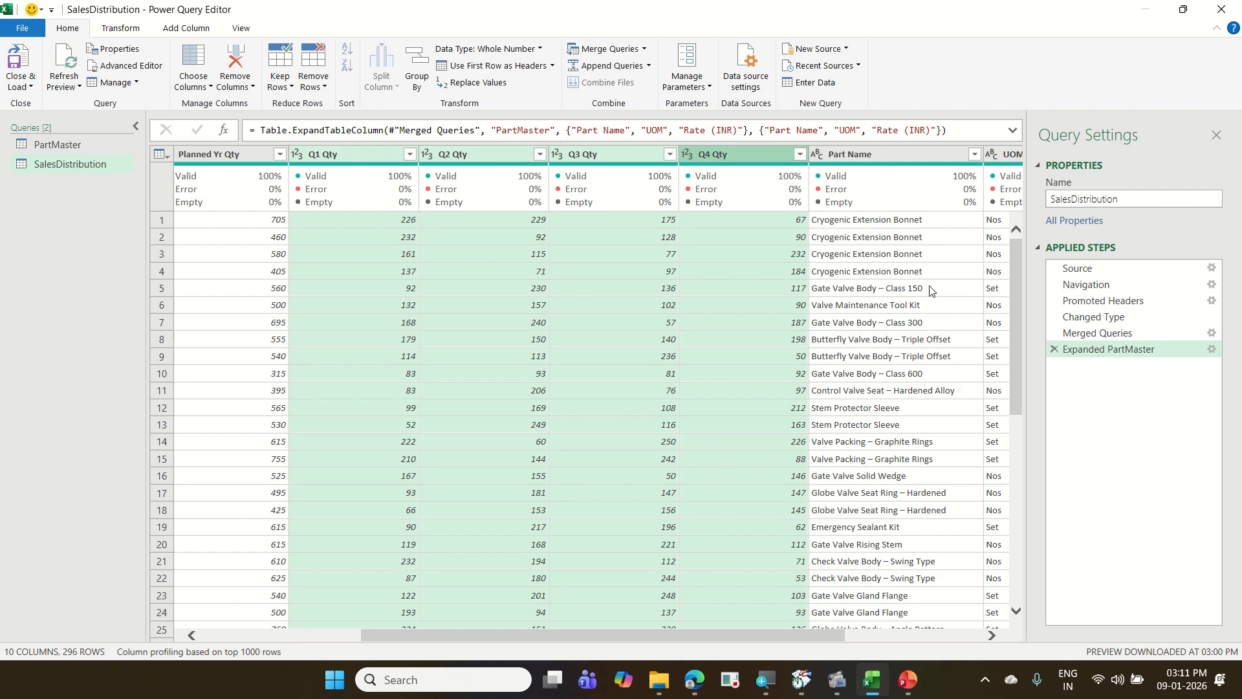
left_click(194, 28)
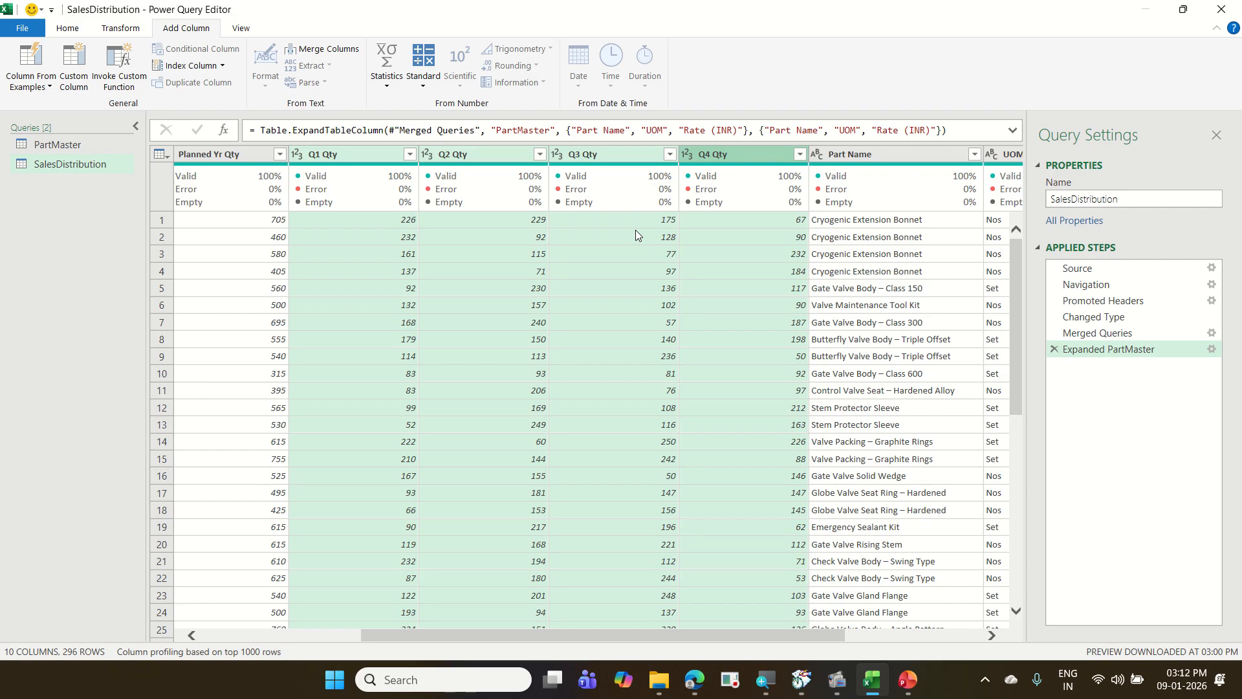
left_click(395, 87)
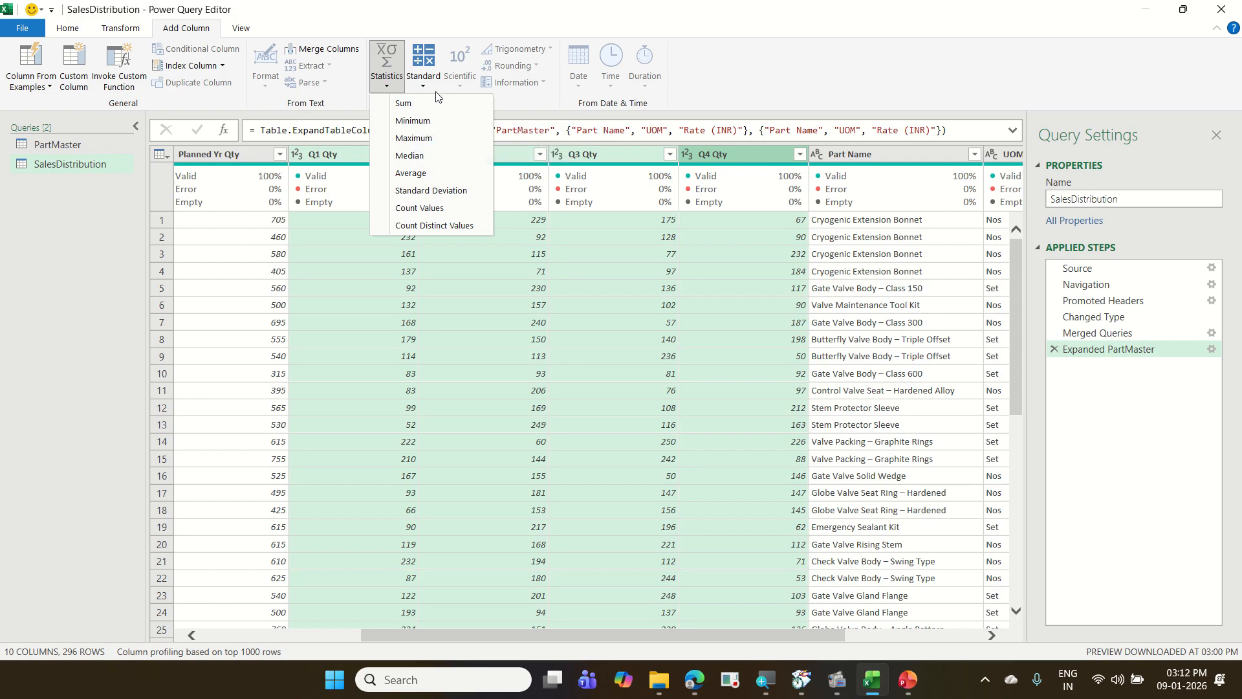
left_click(425, 86)
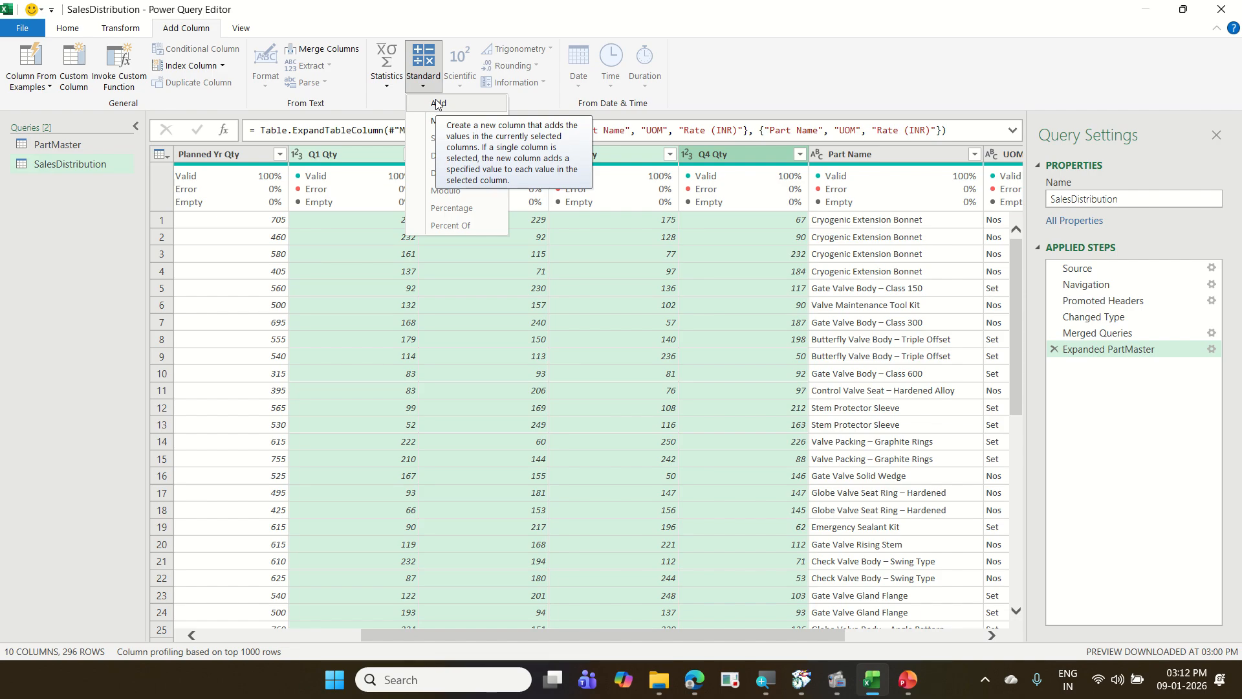
left_click(438, 104)
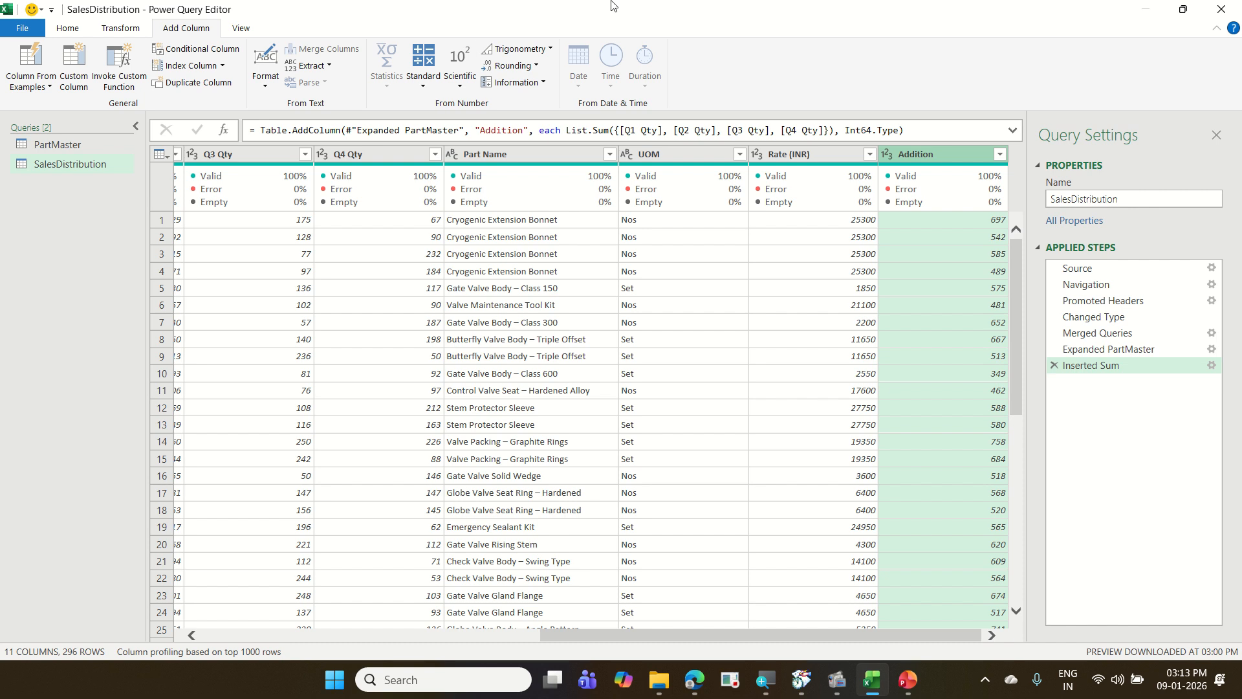
- Rename the Addition column as Yr Qty
double_click(940, 156)
type("Y")
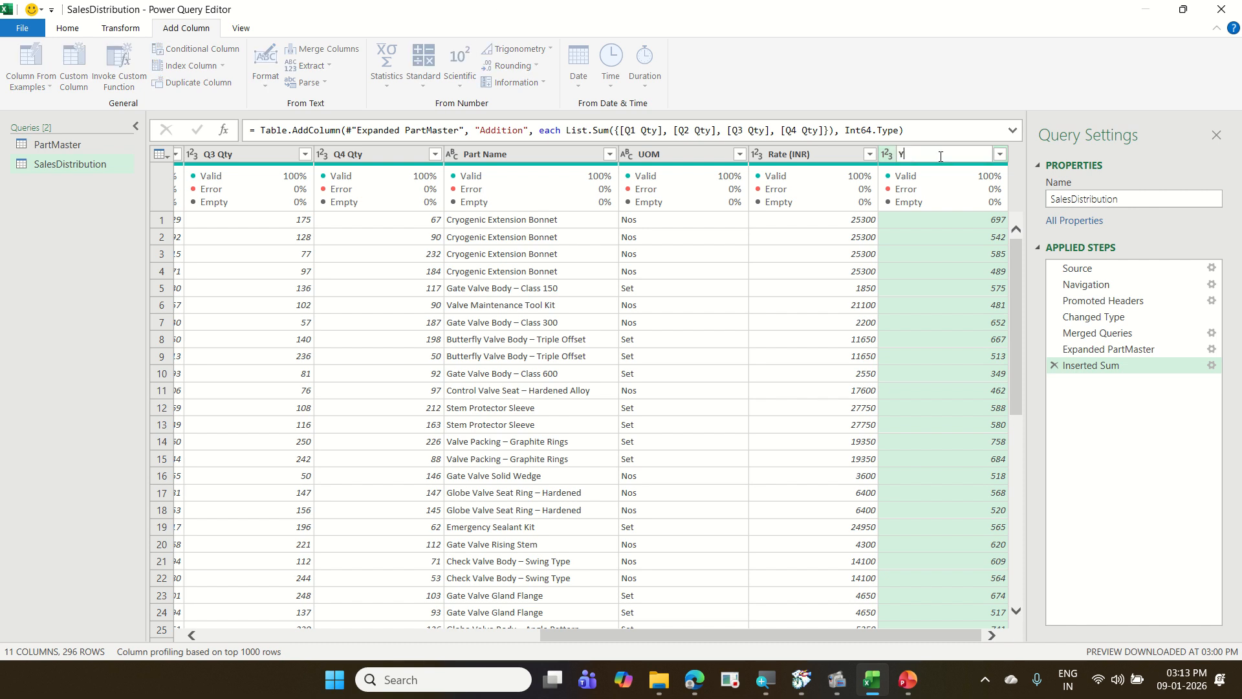
type("r Qty")
key("Return")
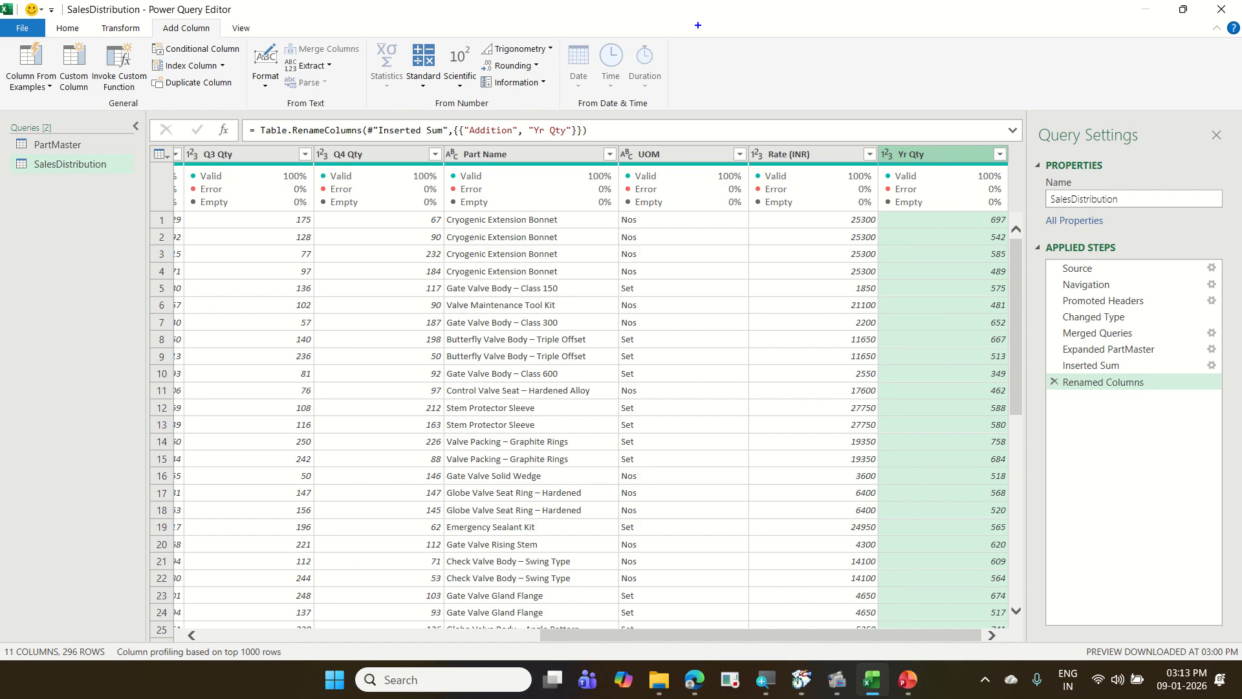
type("tAdd")
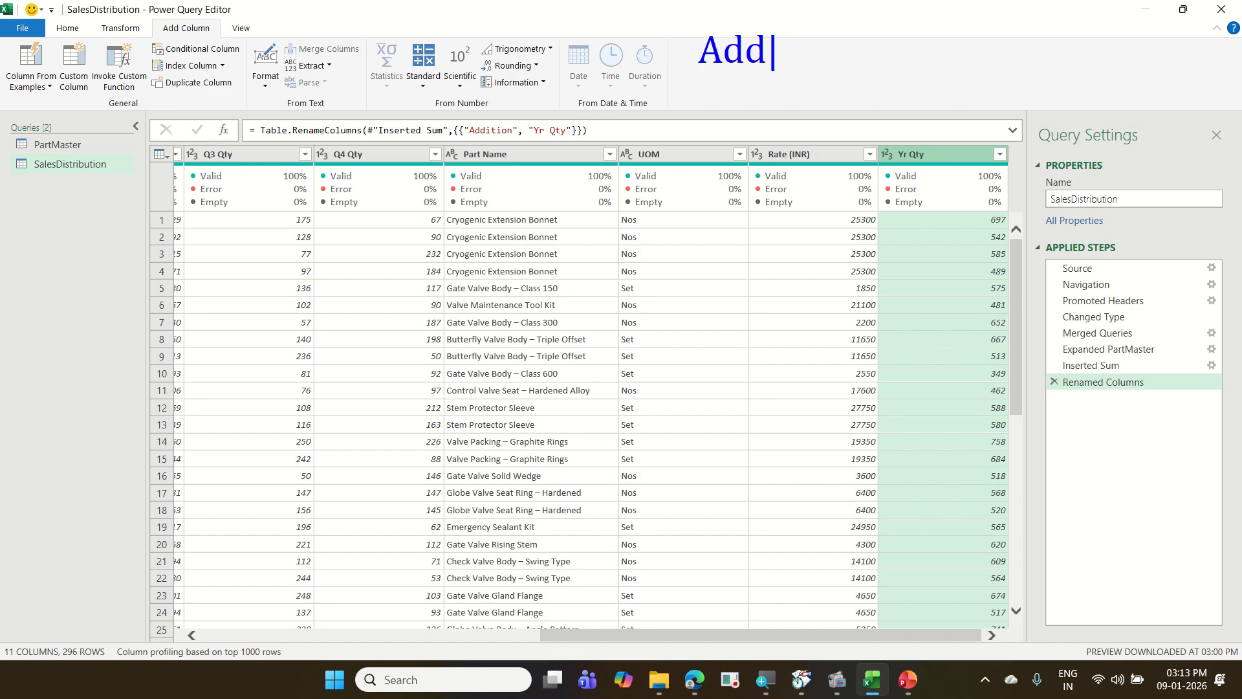
type(" Column")
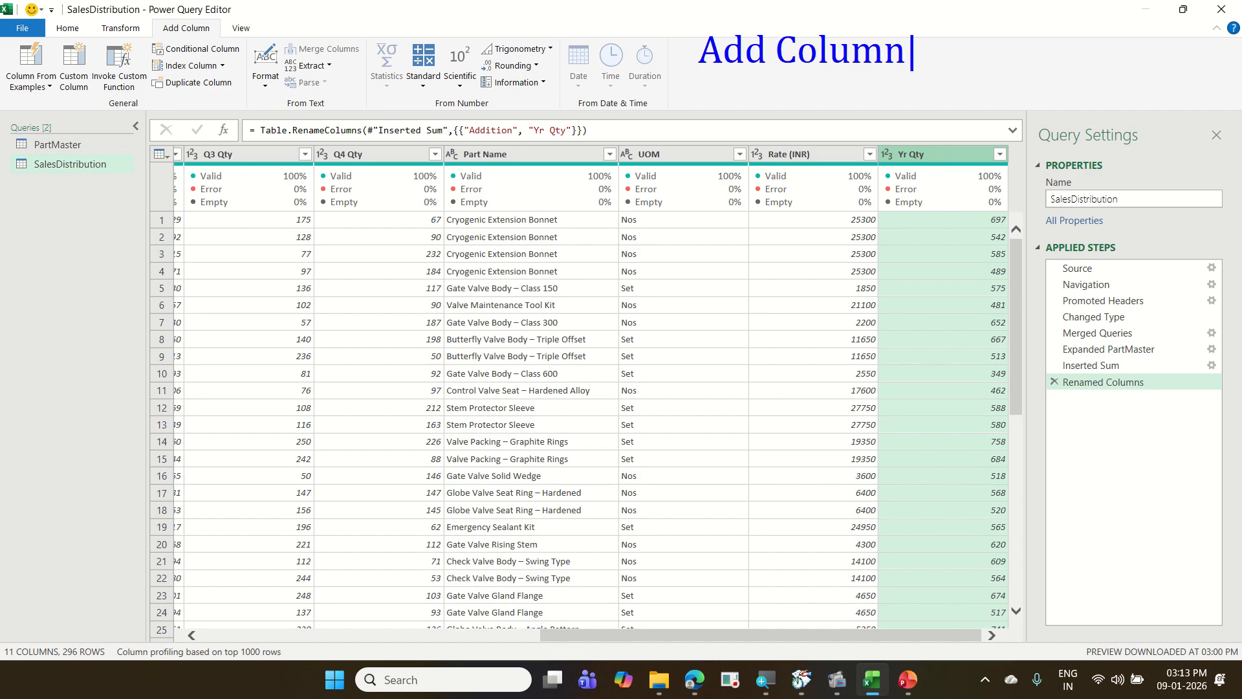
key("Return")
type("Tota")
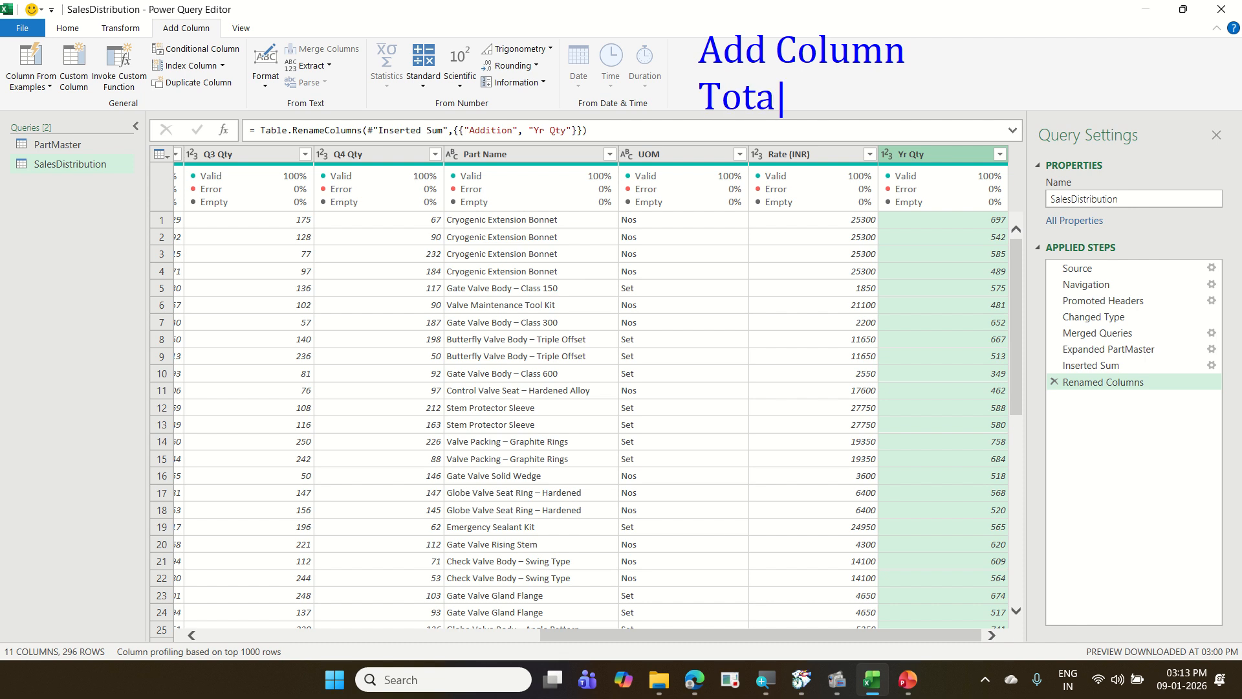
type("l Sales =")
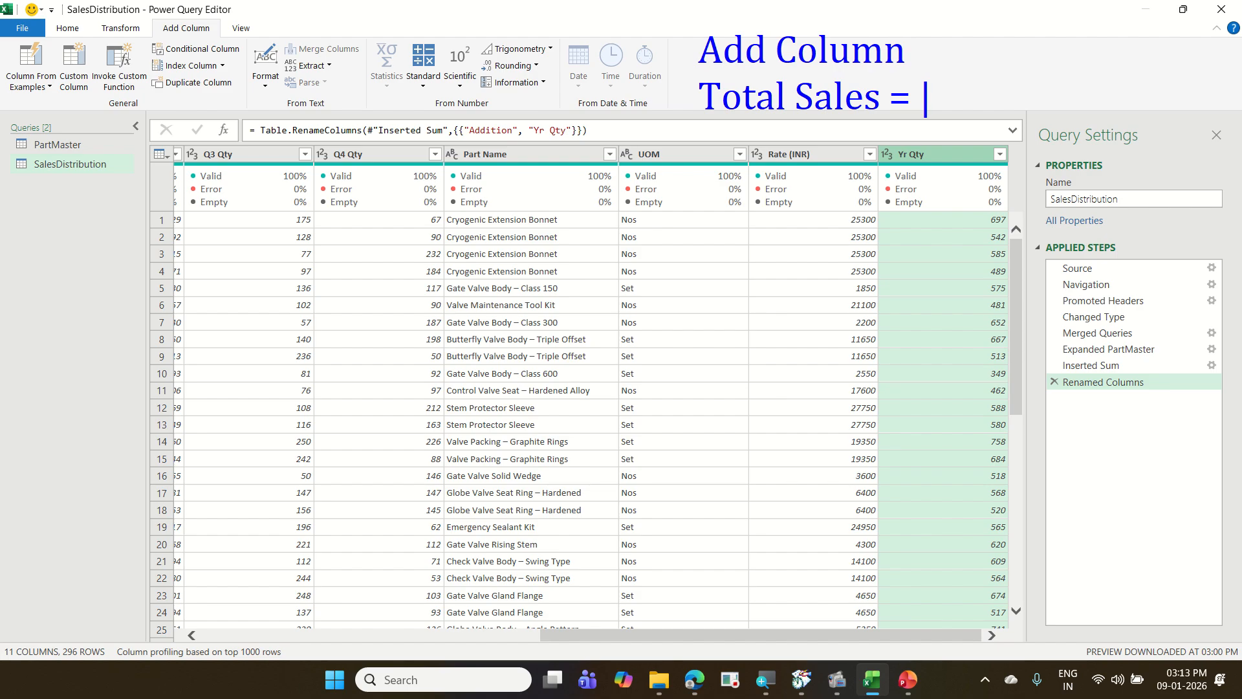
type(" Yr Qt")
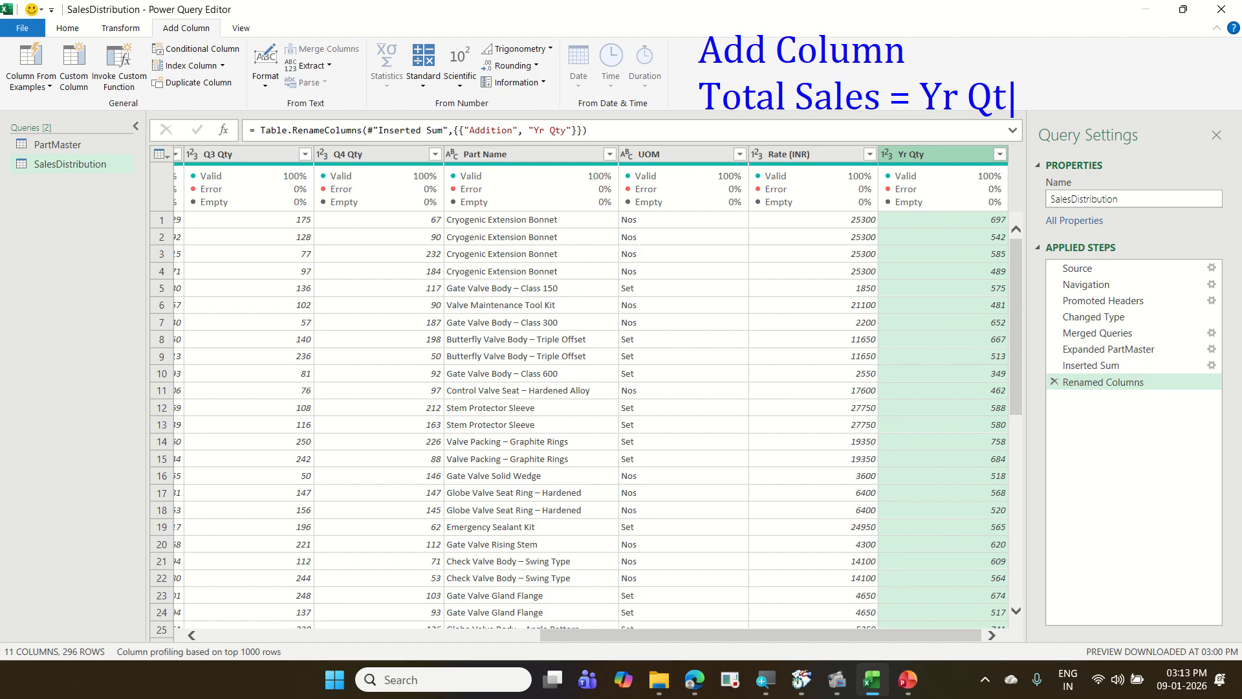
type("y * Rate")
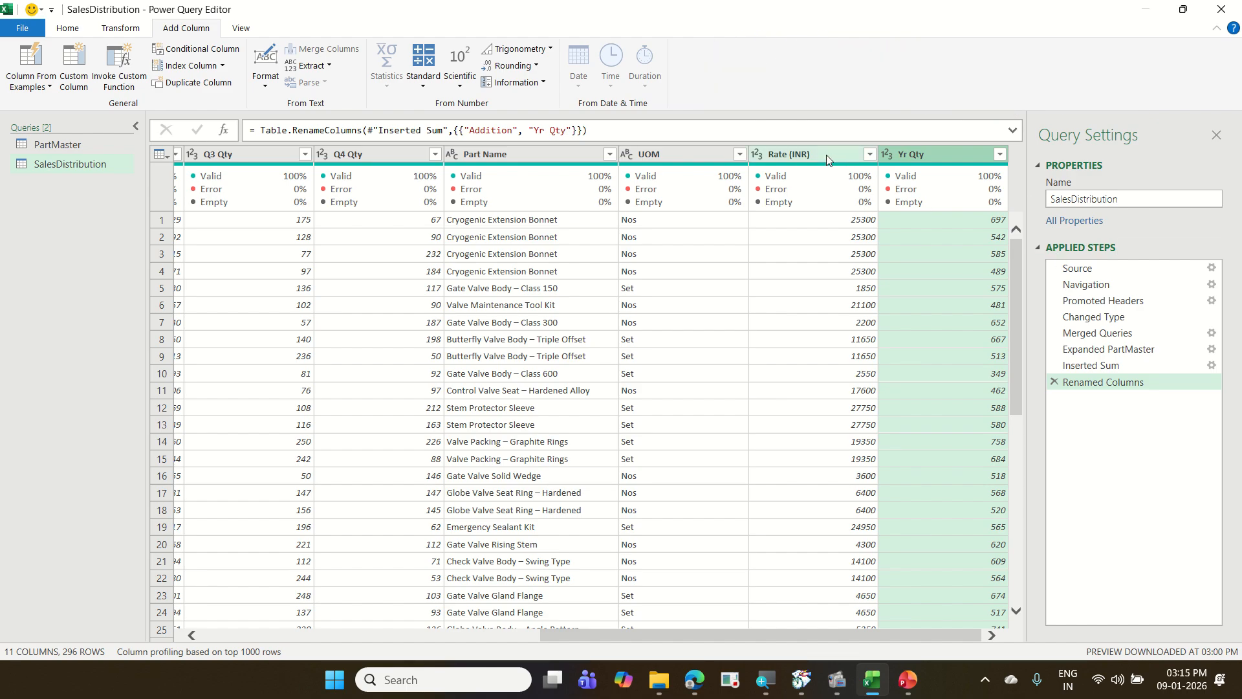
- Add a new column that multiplies Rate (INR) by Yr Qty in each row
left_click(825, 154)
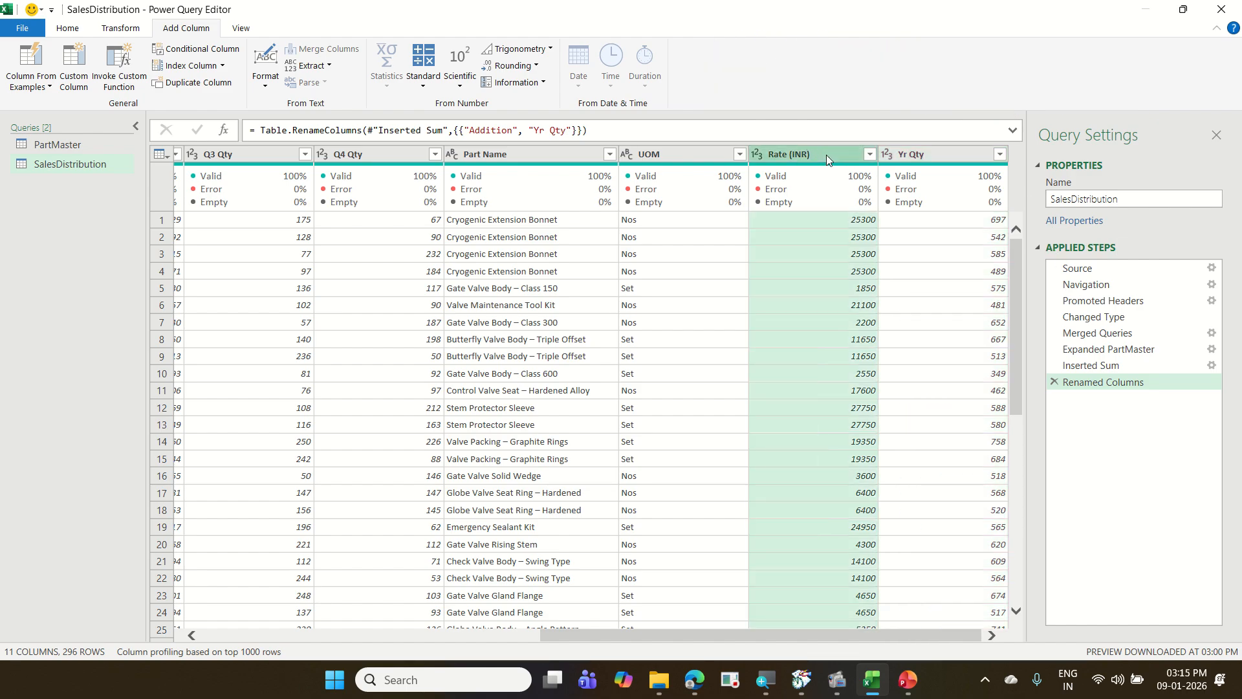
left_click(920, 153, "ctrl")
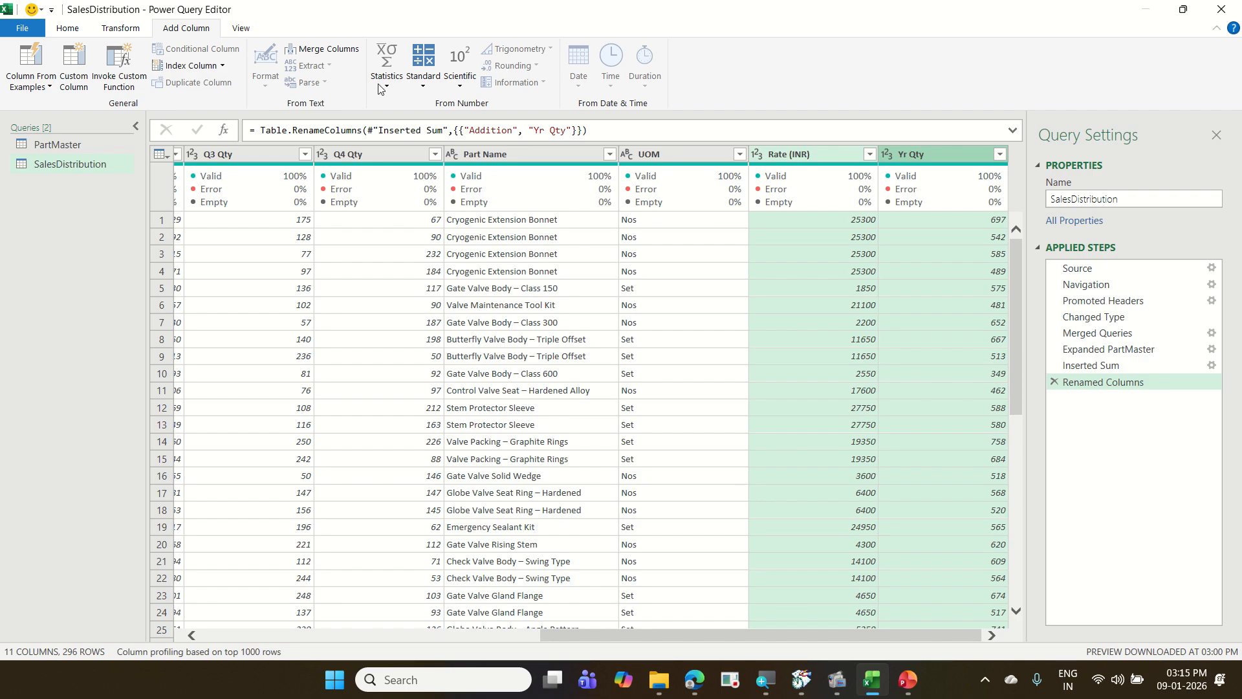
left_click(426, 86)
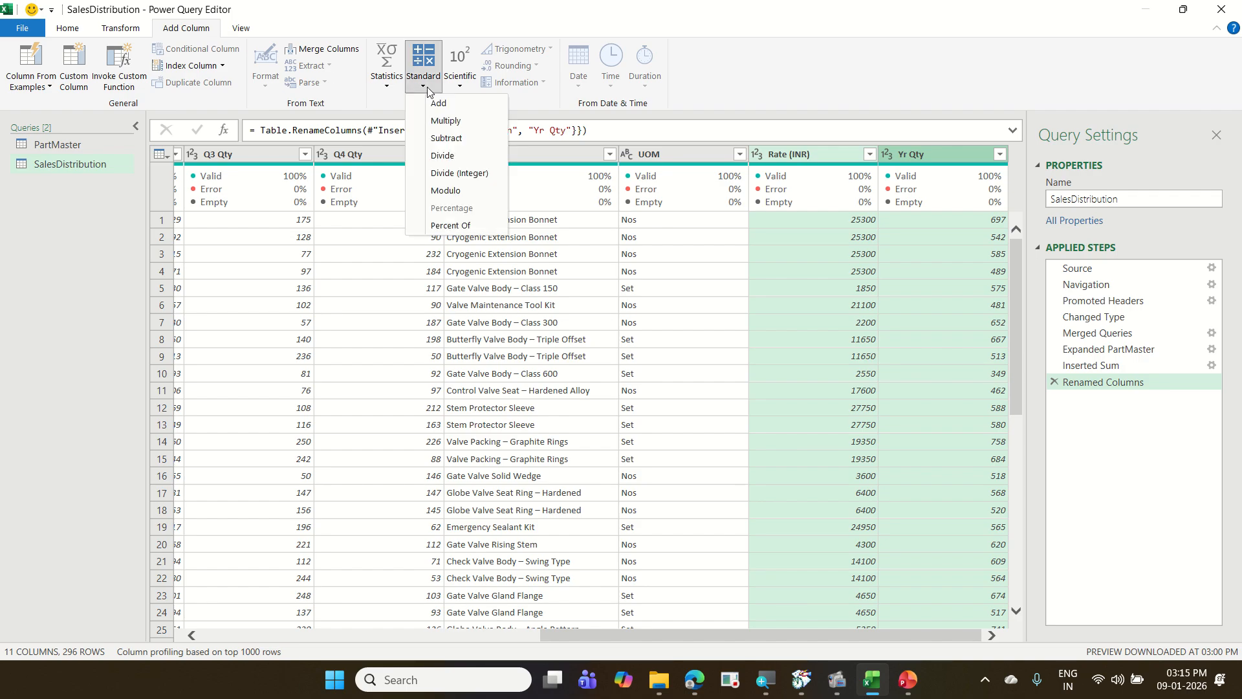
left_click(446, 121)
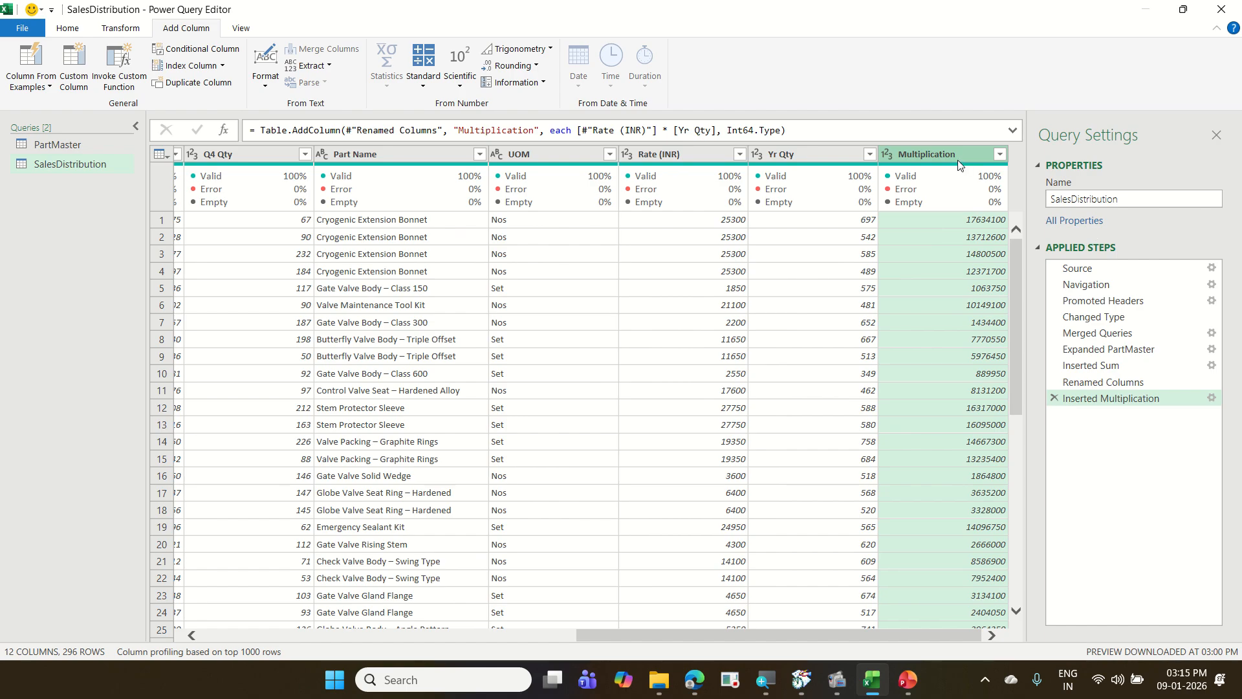
- Rename the Multiplication column as Total Sales
double_click(958, 157)
type("T")
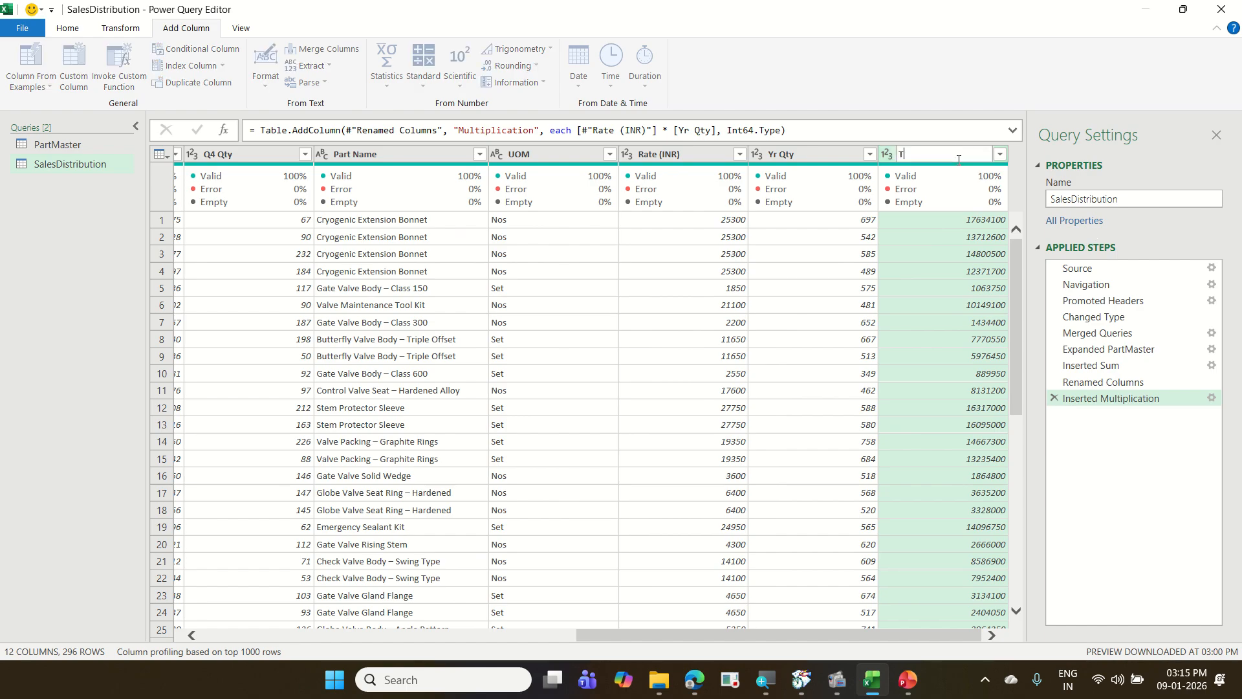
type("otal Sales")
key("Return")
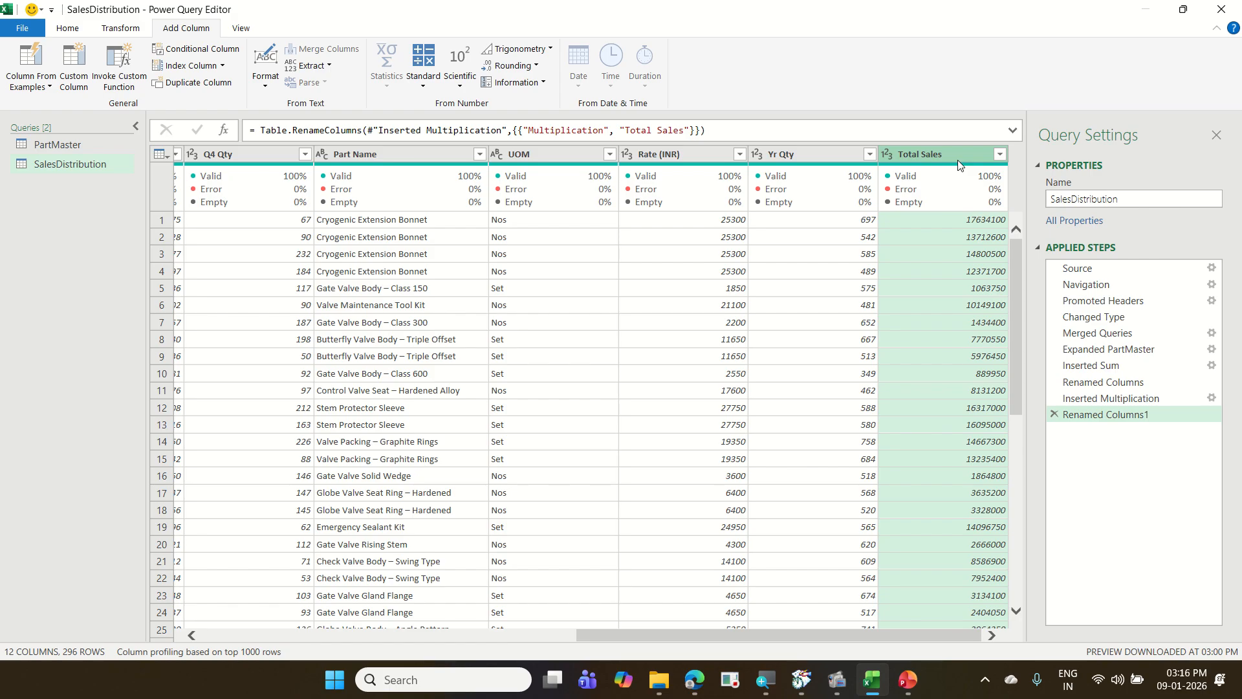
- Add a new column that multiplies each Total Sales value by 18%
left_click(821, 154)
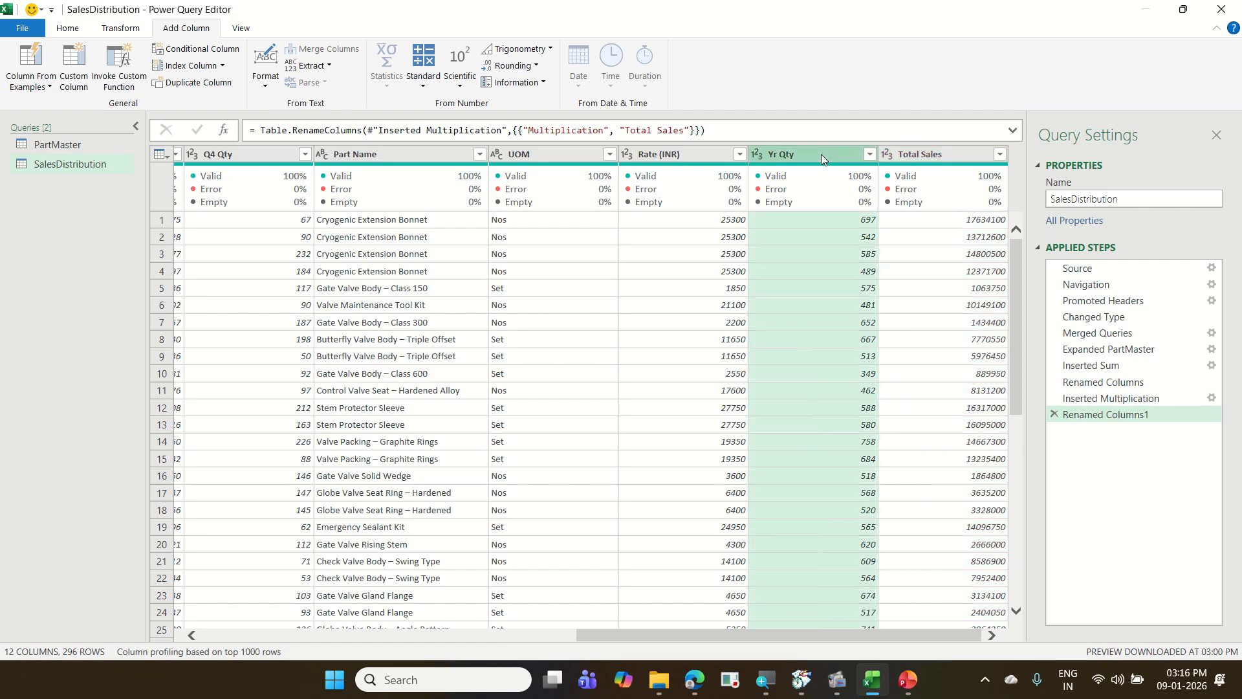
left_click(690, 155, "ctrl")
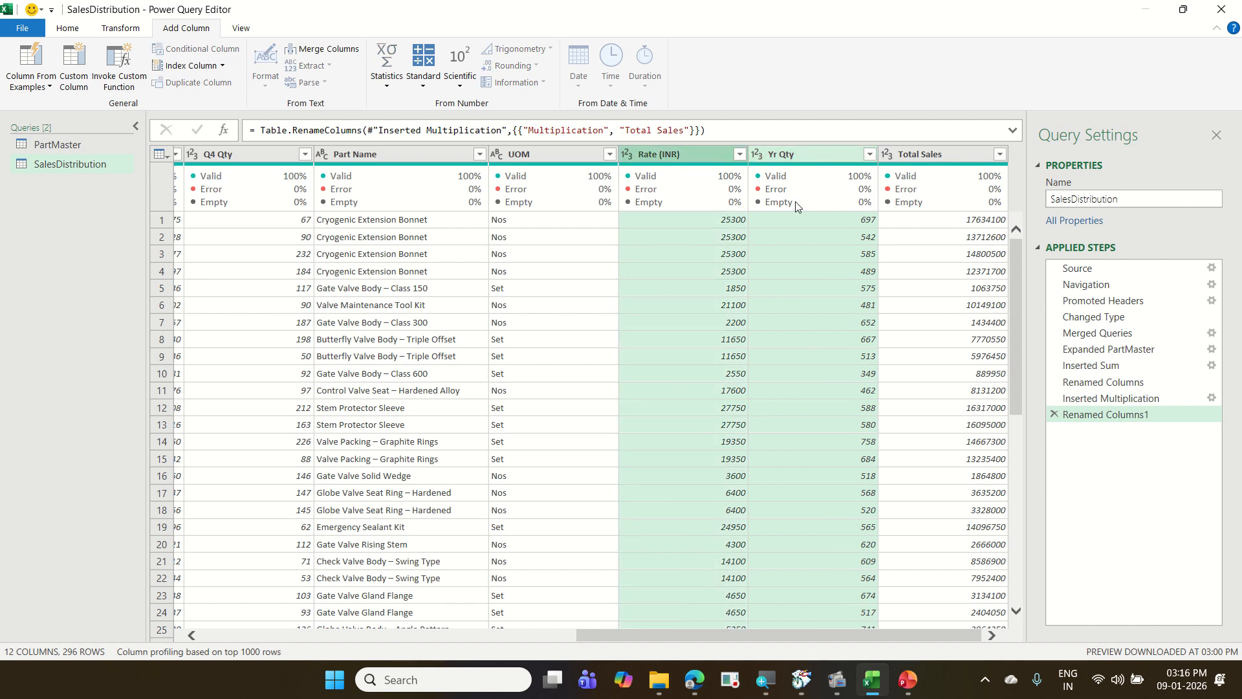
left_click(905, 155)
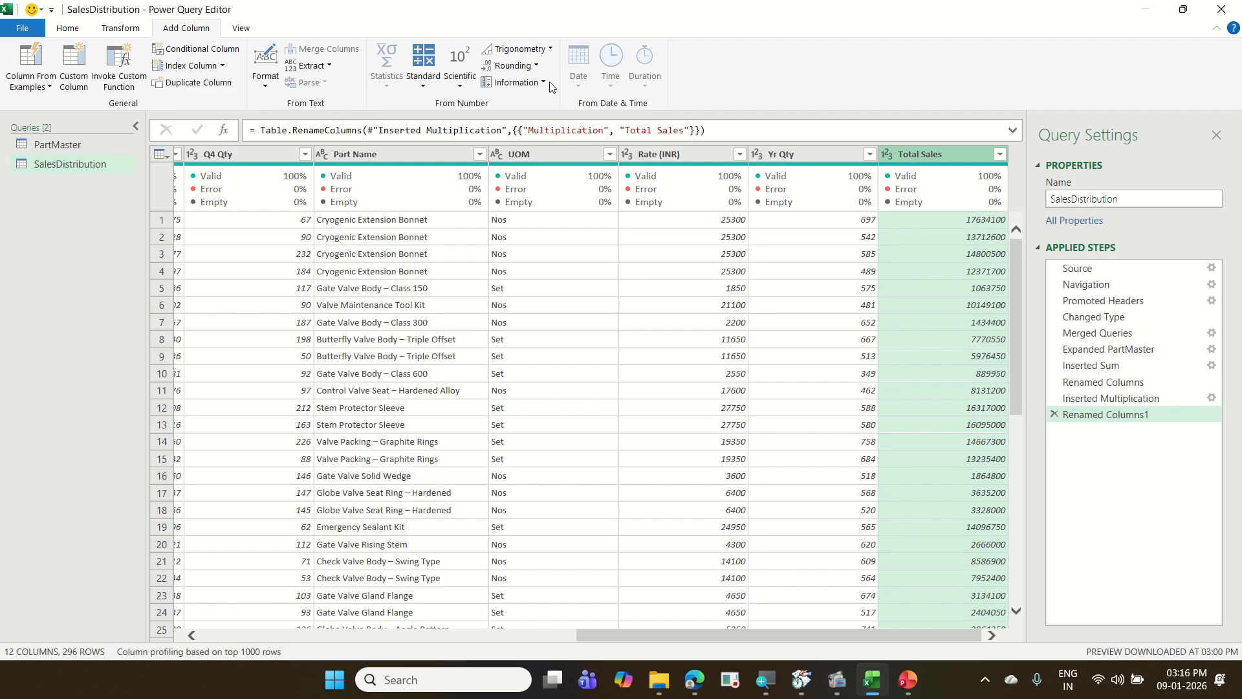
left_click(433, 91)
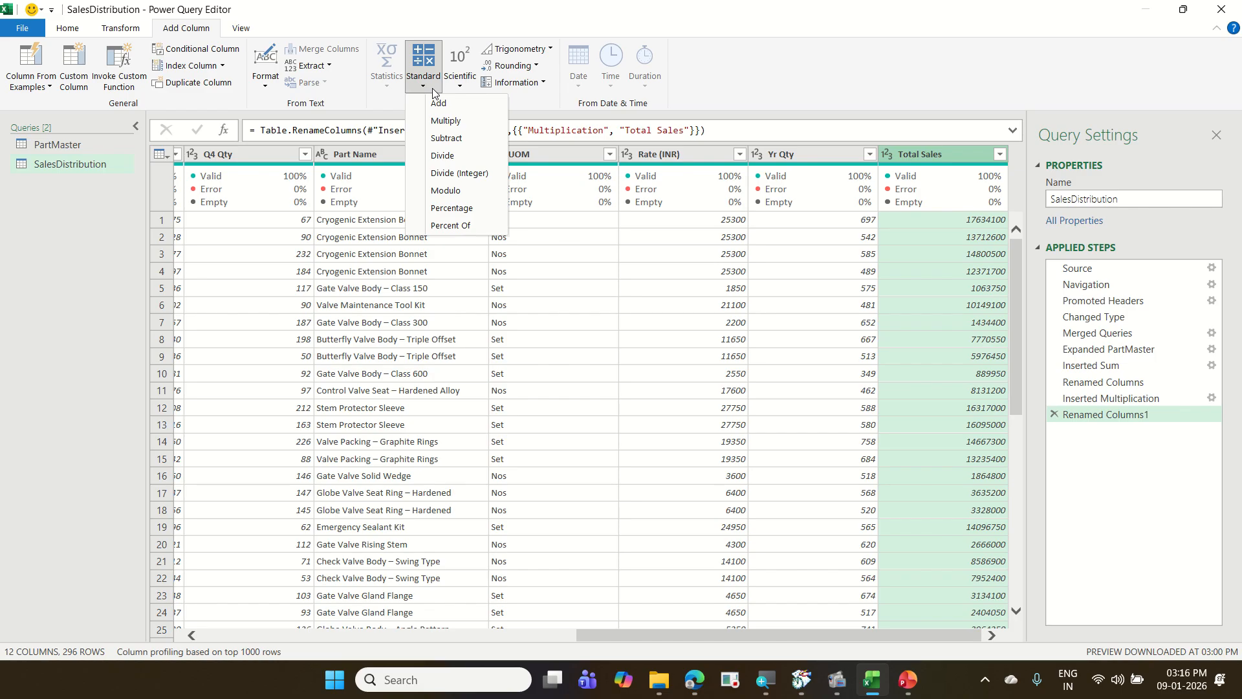
left_click(445, 120)
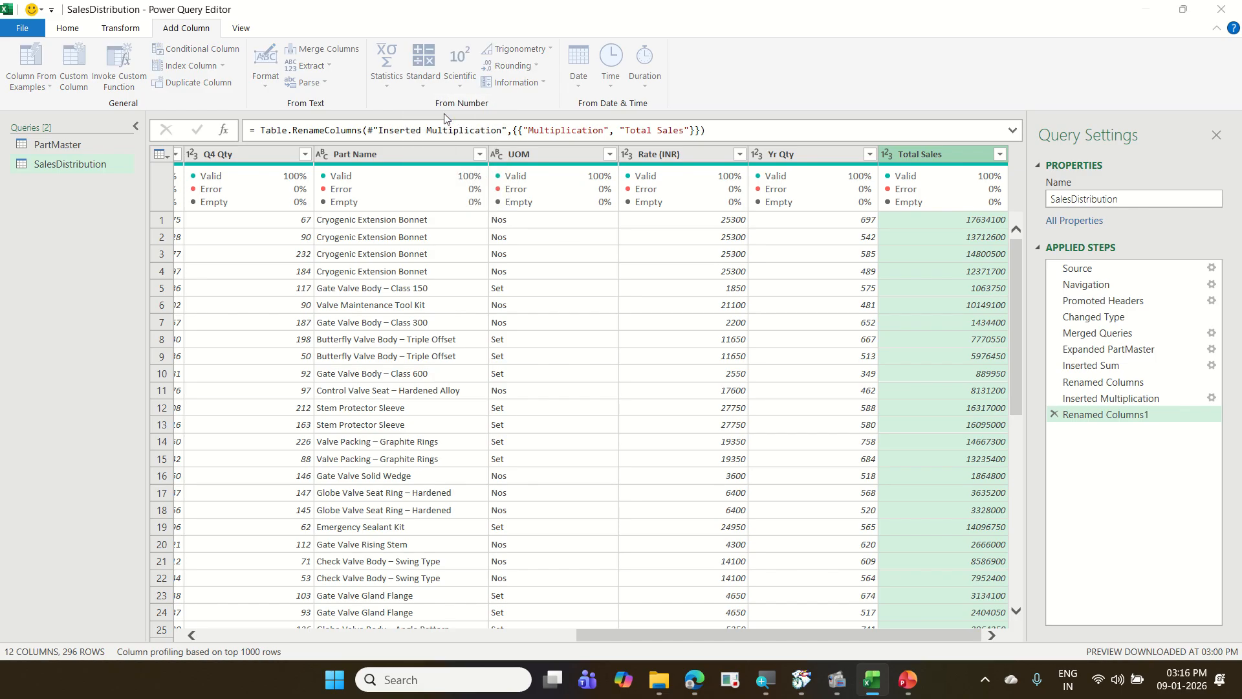
left_click(469, 344)
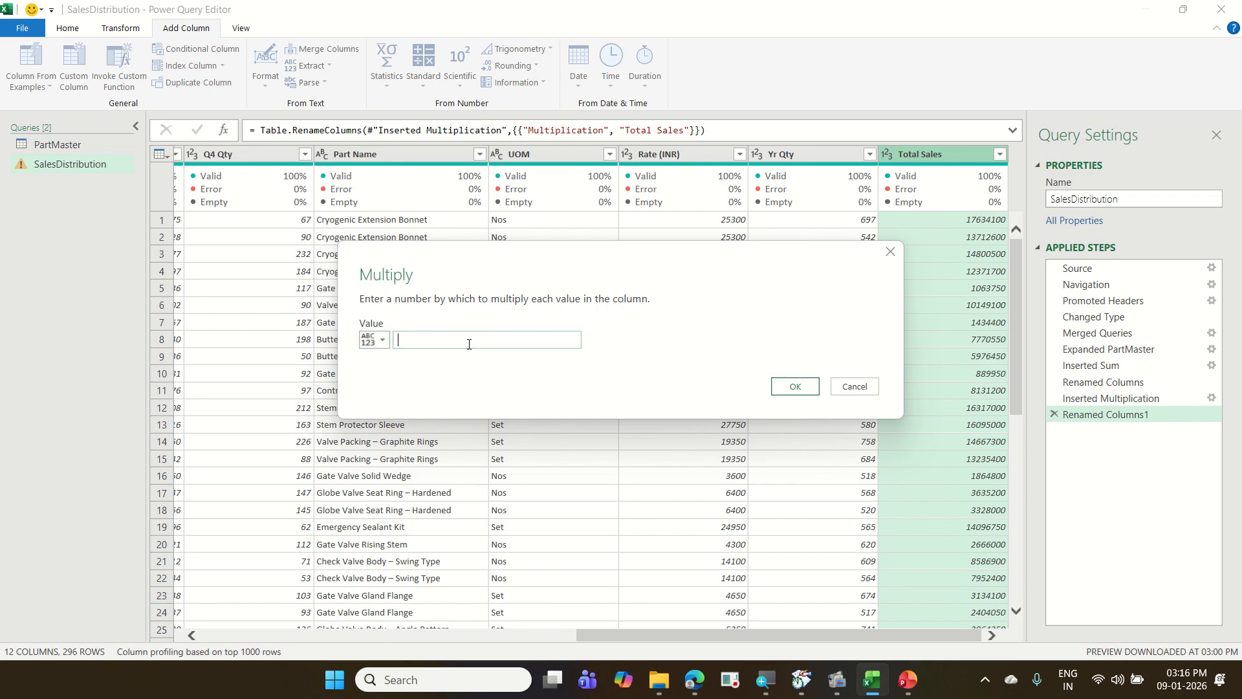
type("18%")
left_click(795, 387)
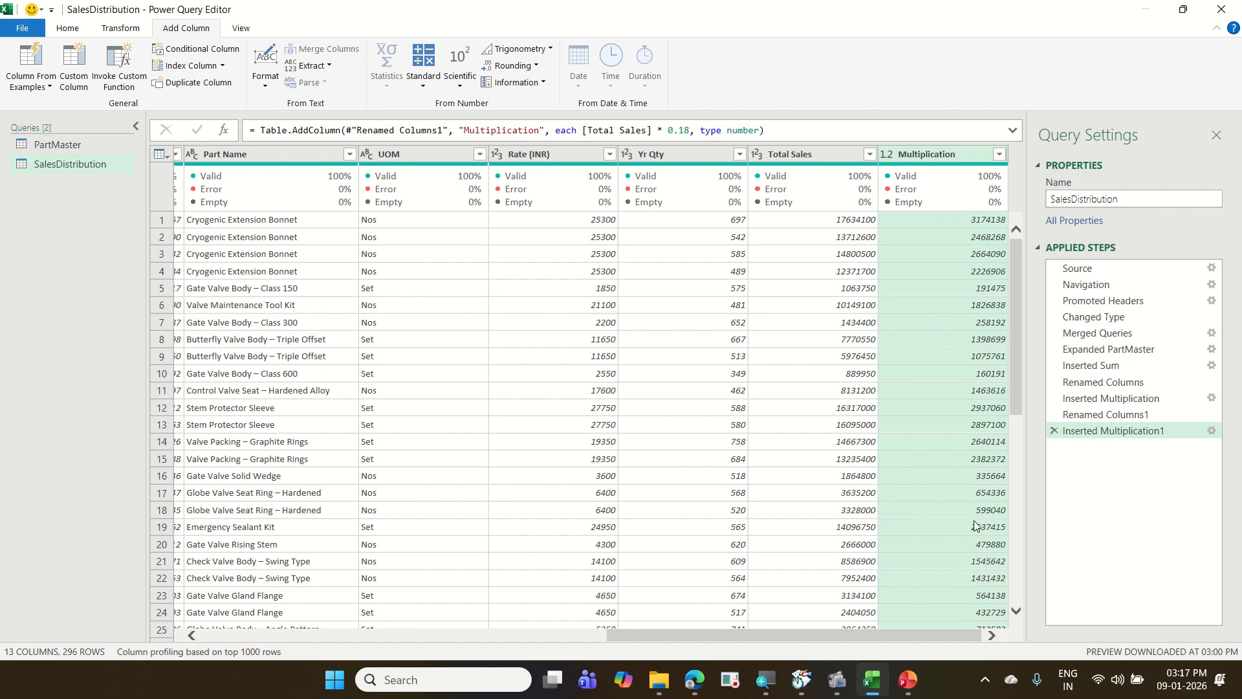
- Rename the new Multiplication column beside Total Sales as Tax Value
double_click(956, 157)
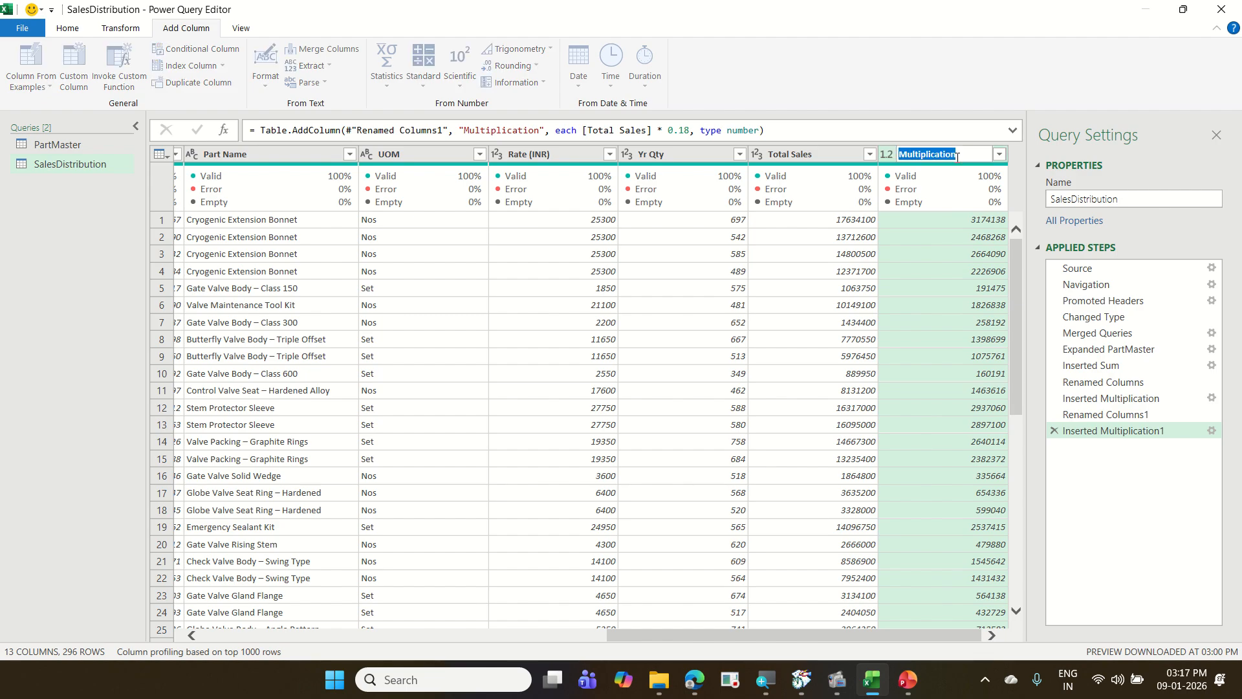
type("Tav")
type("x Value")
key("Return")
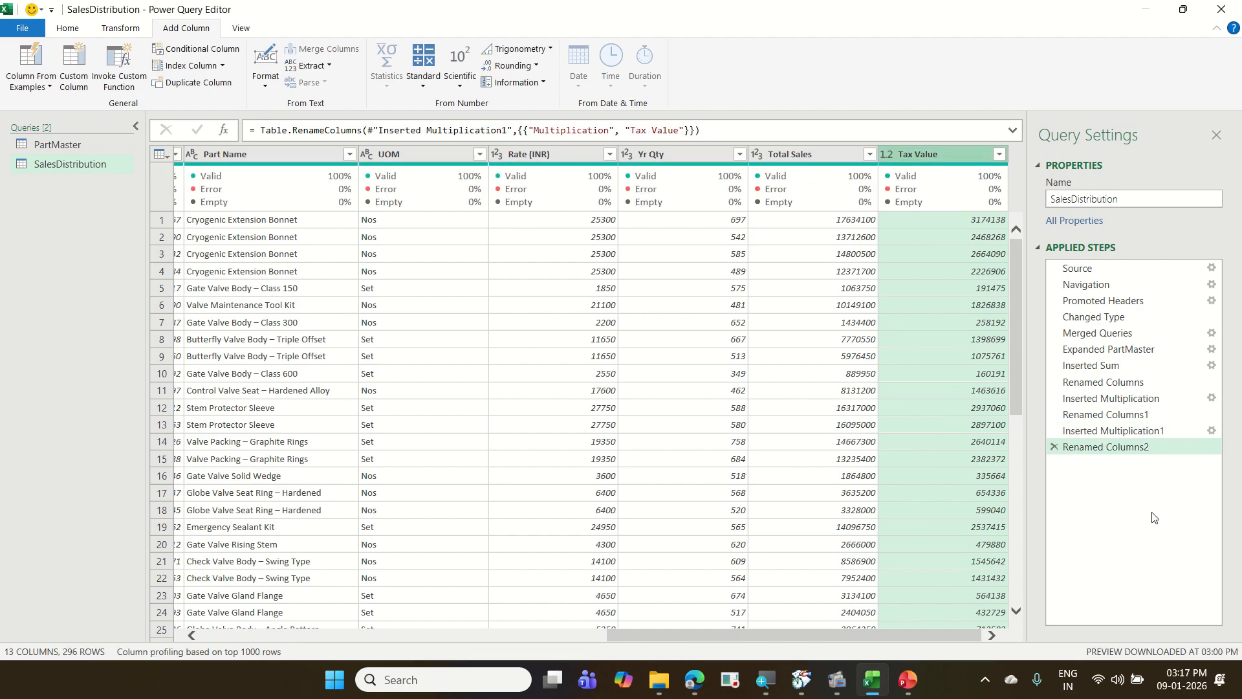
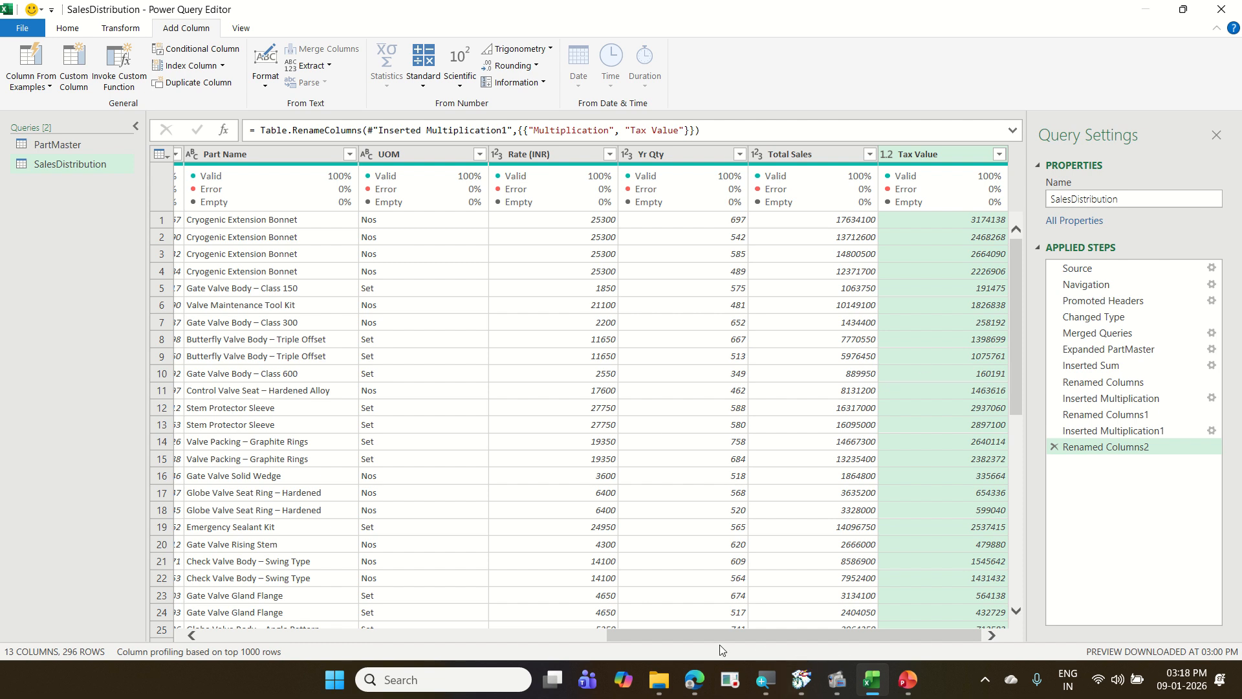
left_click_drag(716, 634, 309, 632)
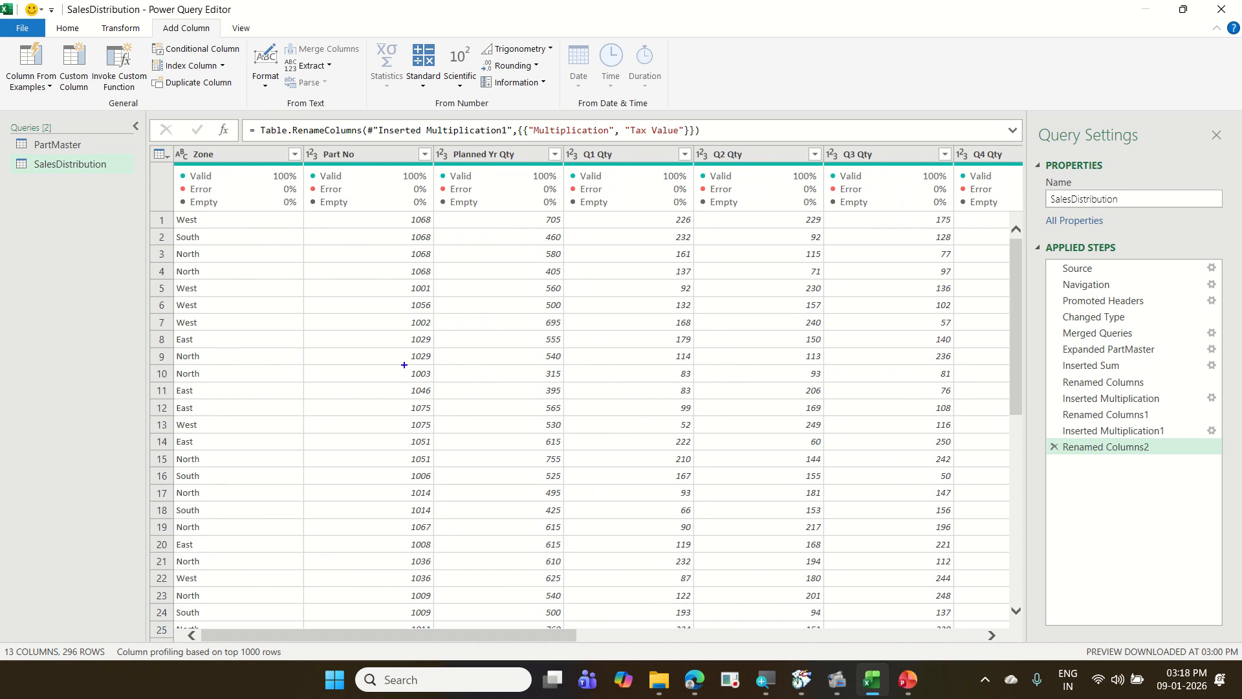
left_click(391, 218)
mouse_move(539, 211)
left_mouse_down()
mouse_move(561, 233)
mouse_move(565, 203)
mouse_move(555, 232)
left_mouse_up()
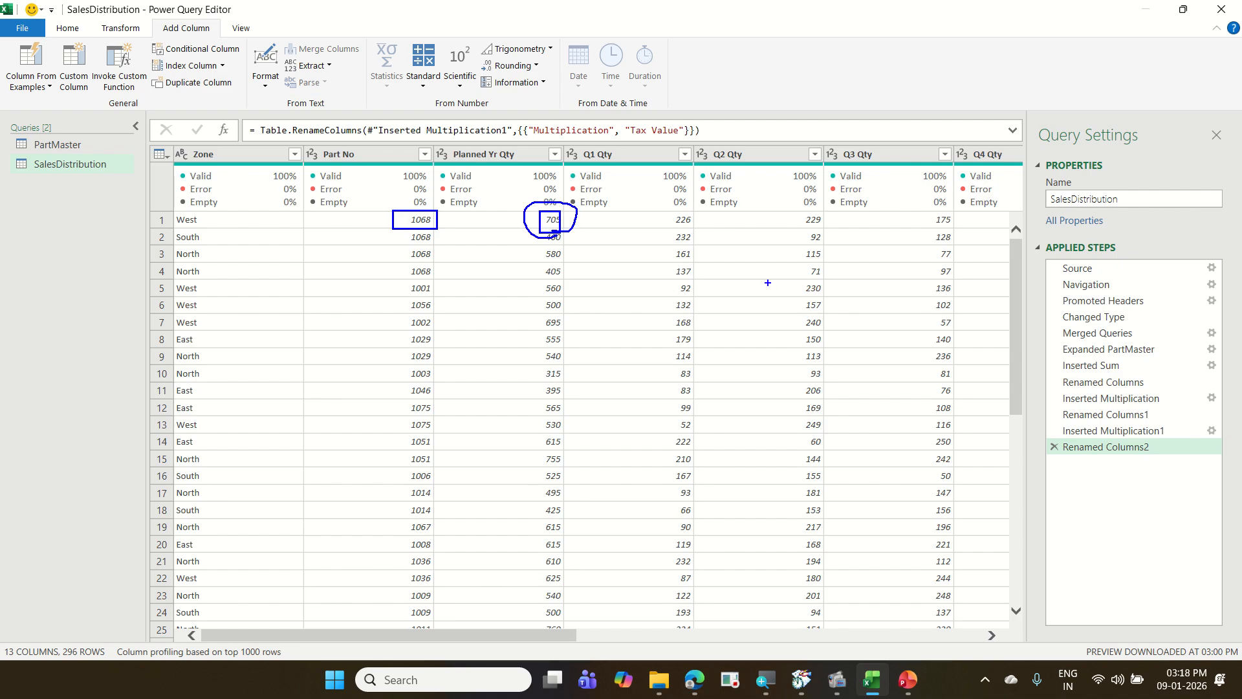
key("Escape")
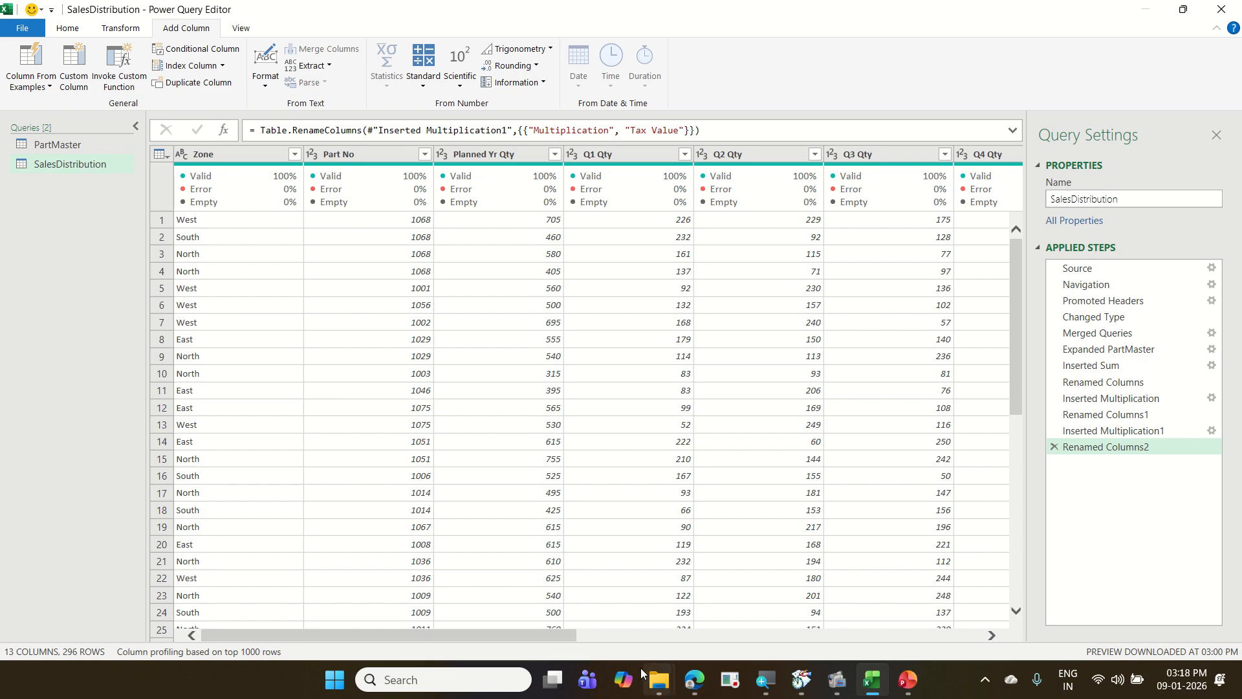
left_click(988, 635)
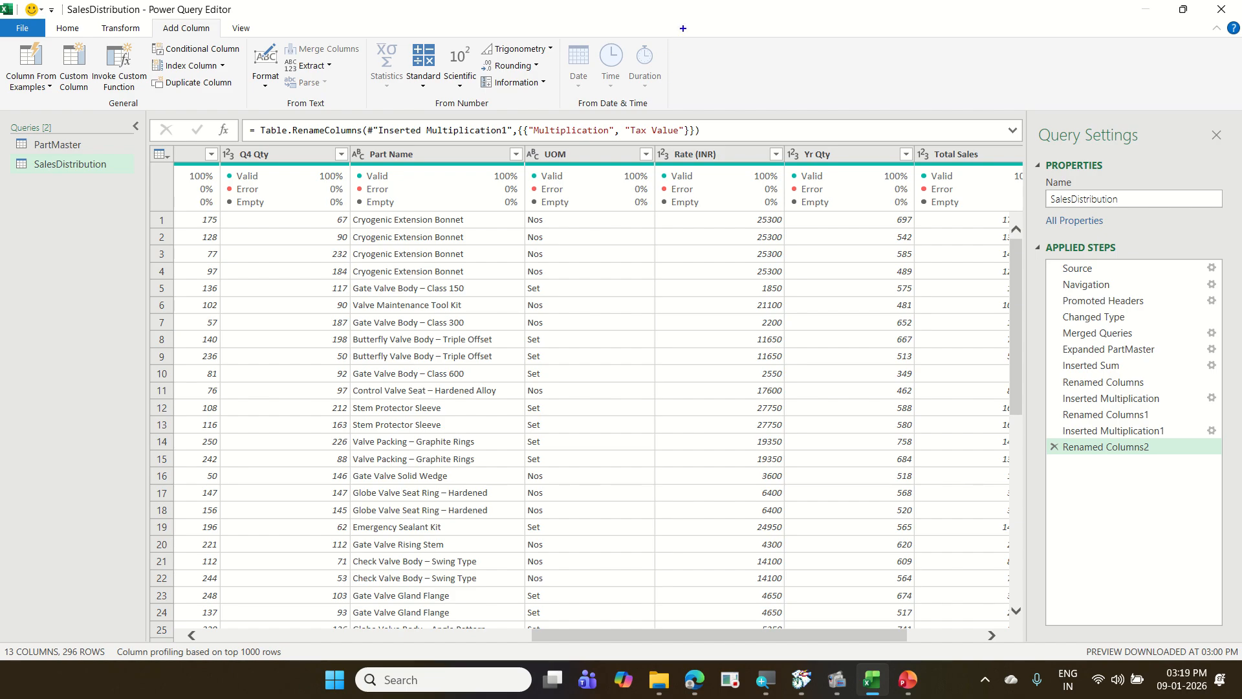
type("tVariance ")
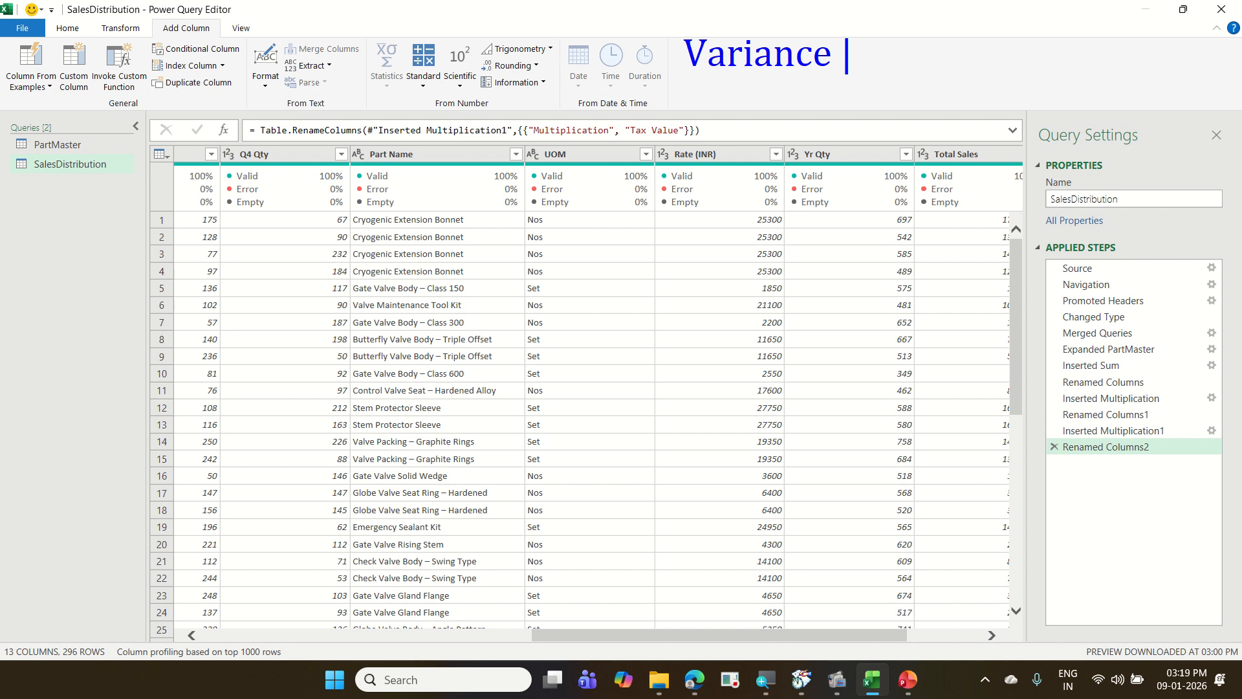
type("%")
key("Return")
type("=")
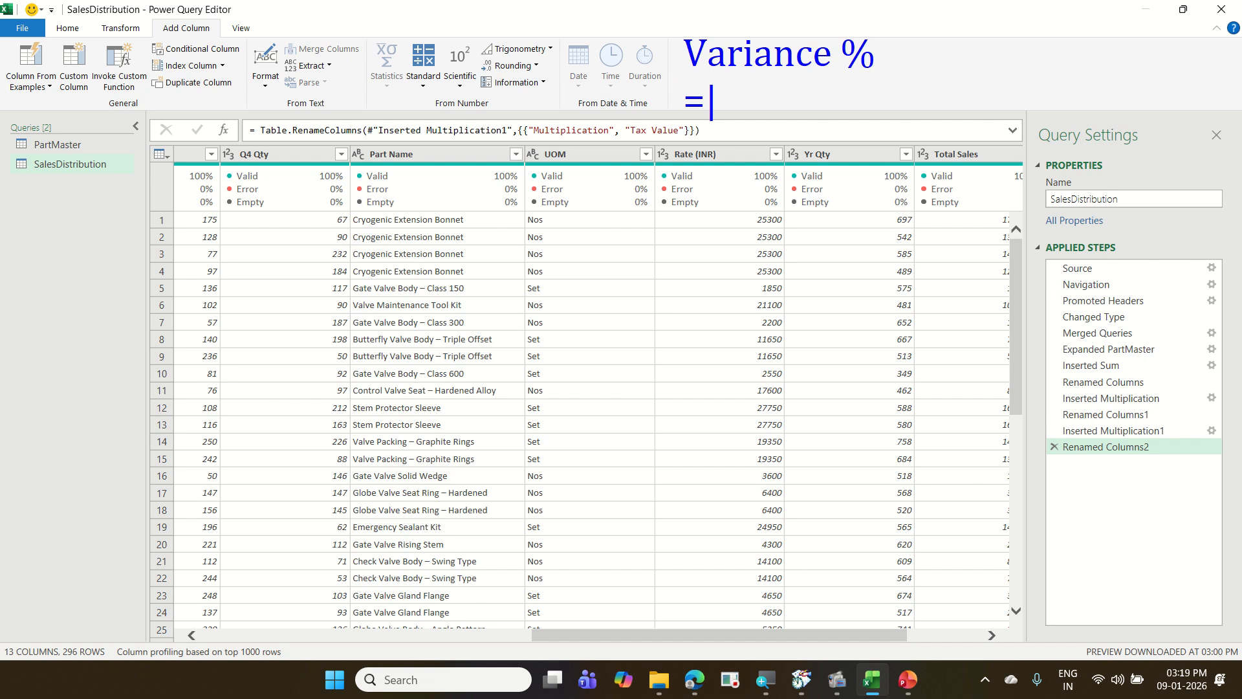
type("Actua")
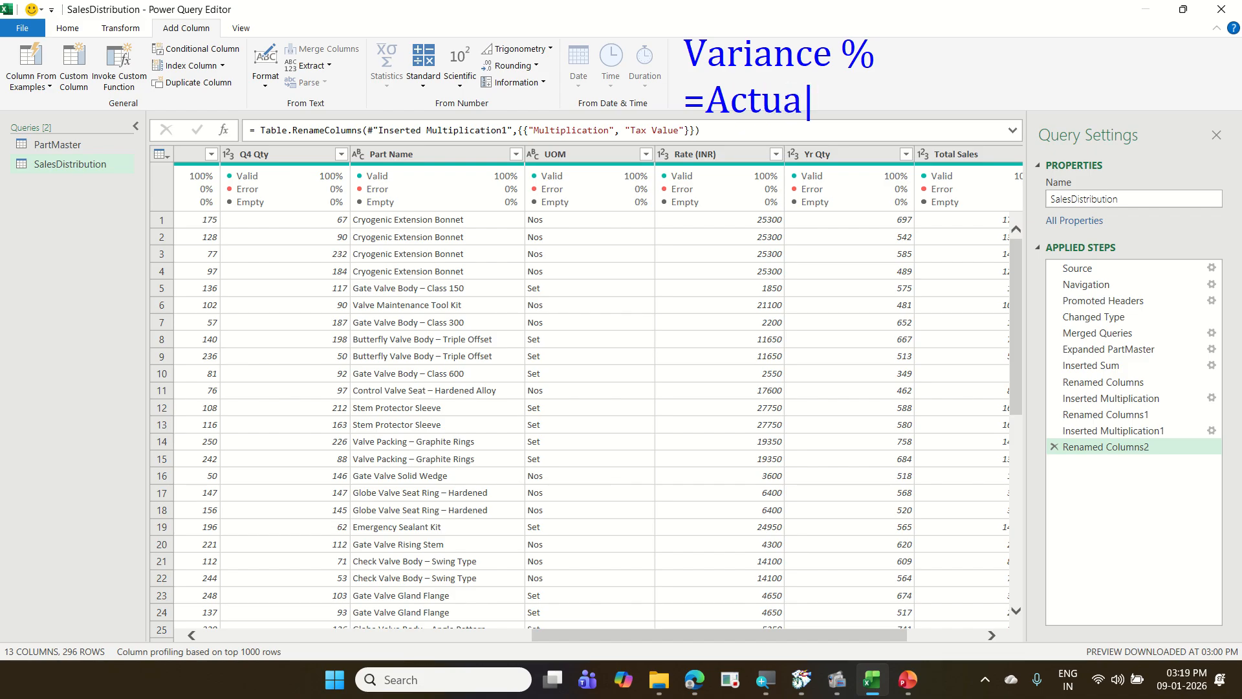
type("l - Plan ")
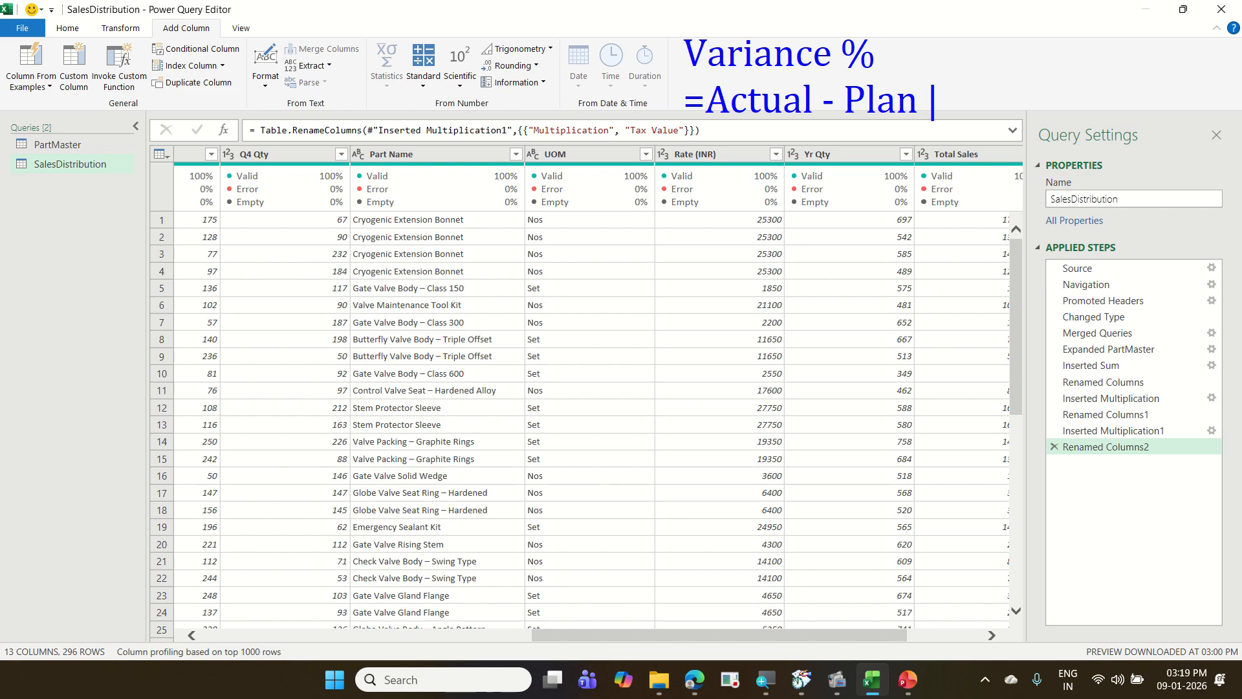
type("/ Plan")
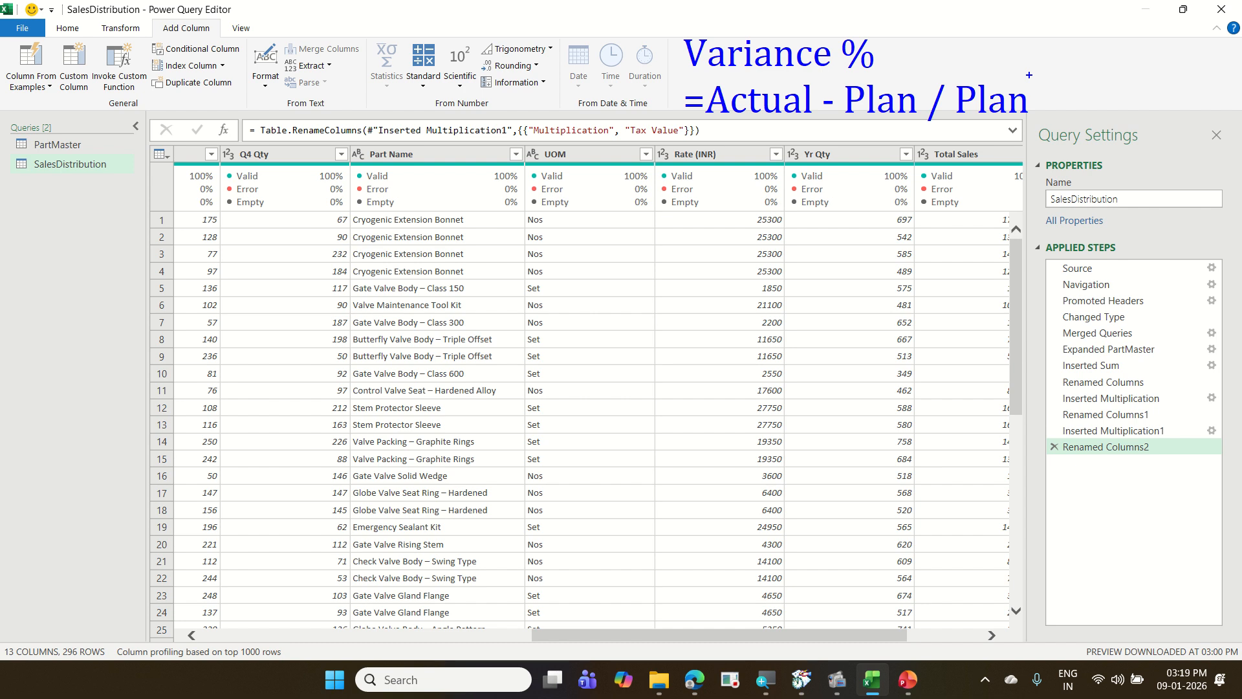
key("Escape")
left_click(556, 220)
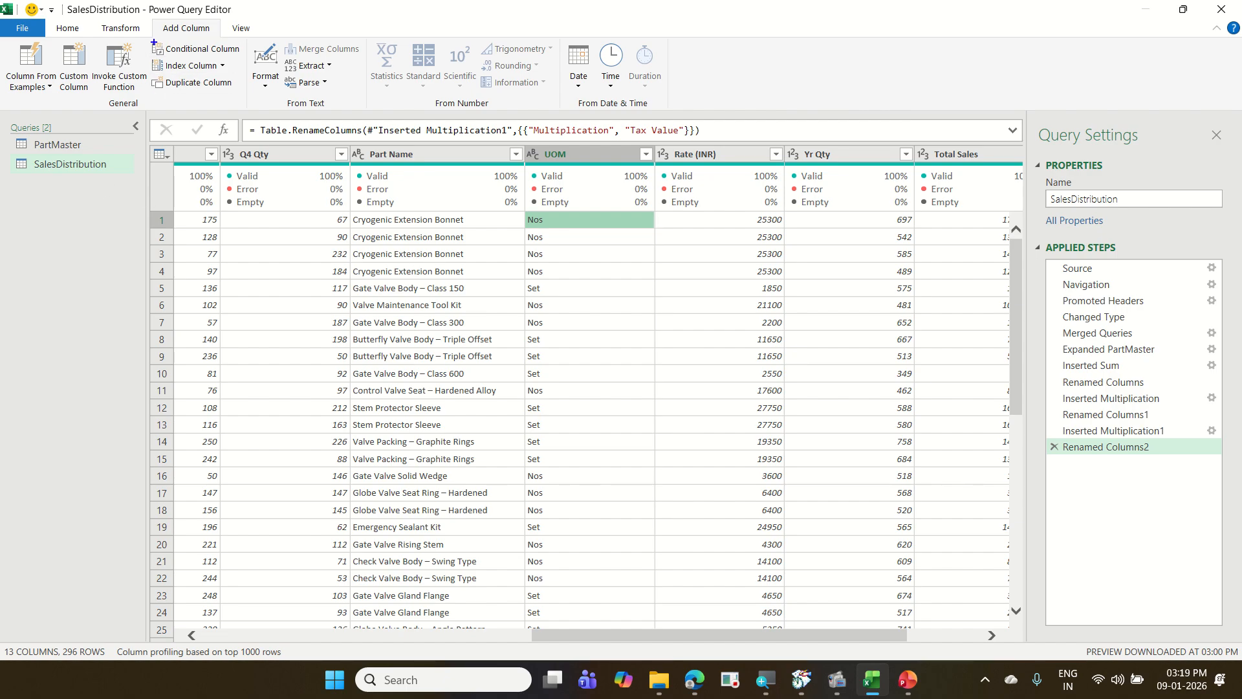
left_click_drag(54, 42, 96, 102)
left_click_drag(152, 19, 214, 39)
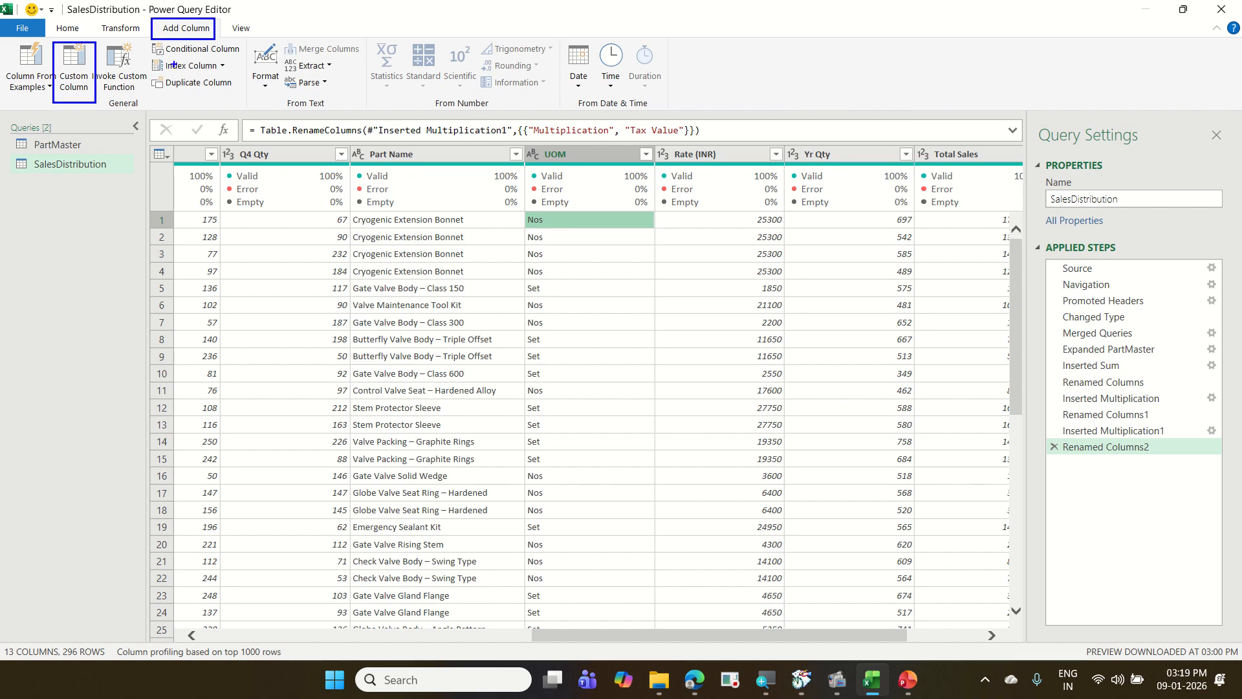
left_click_drag(101, 98, 191, 40)
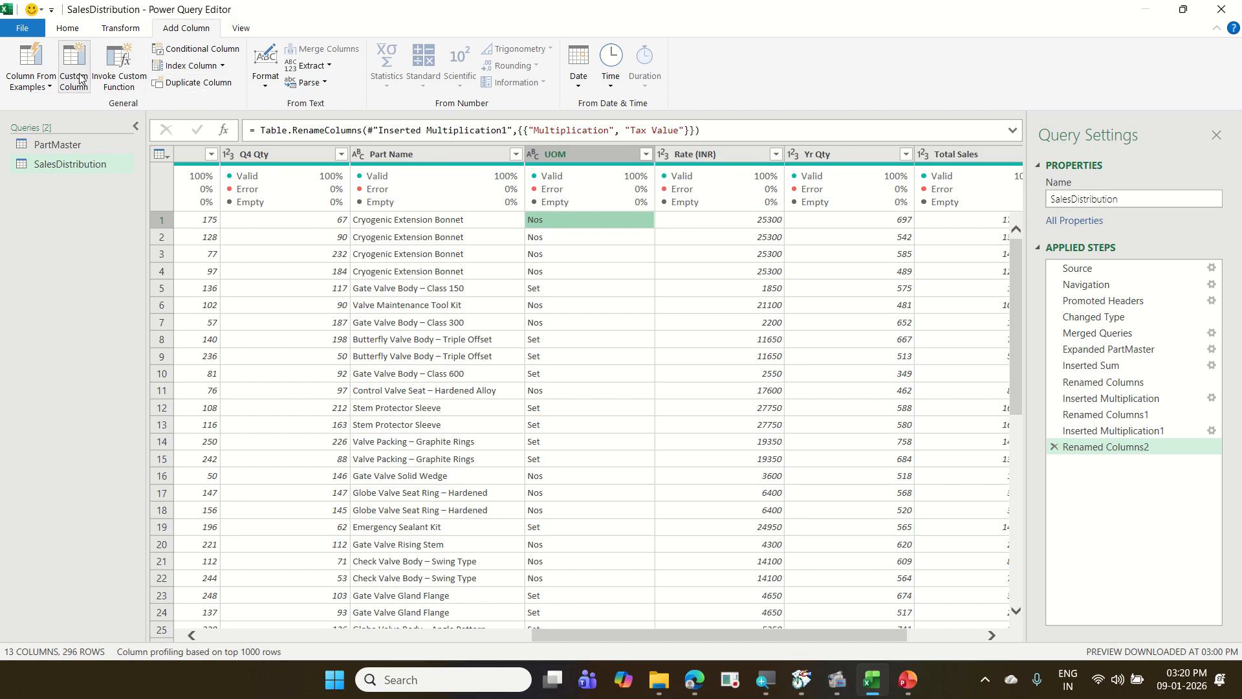
- Start a new custom column named Variance %
left_click(80, 79)
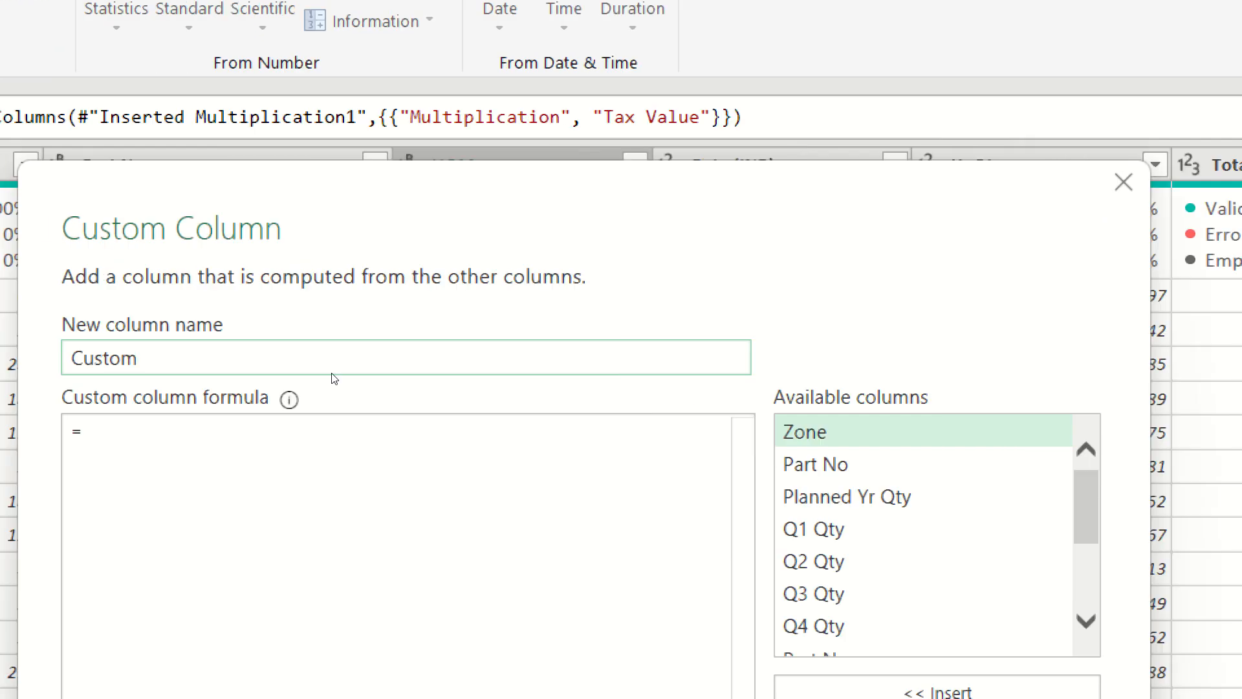
key("ctrl+a")
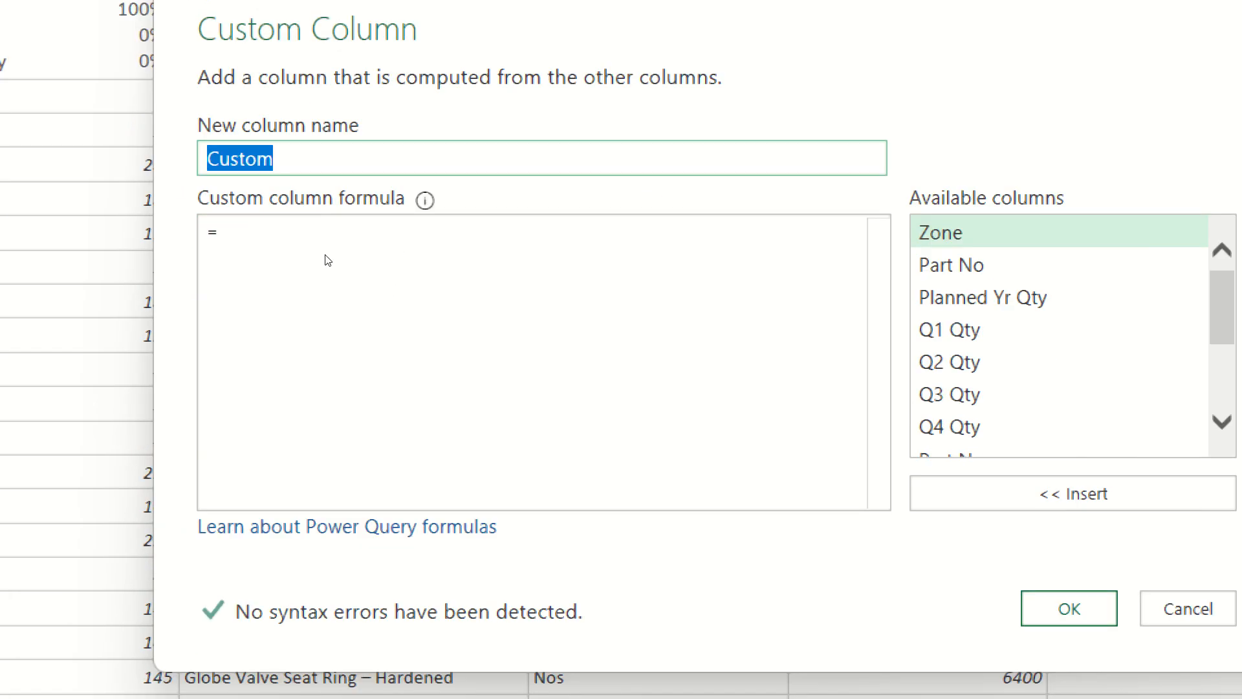
type("Varianc")
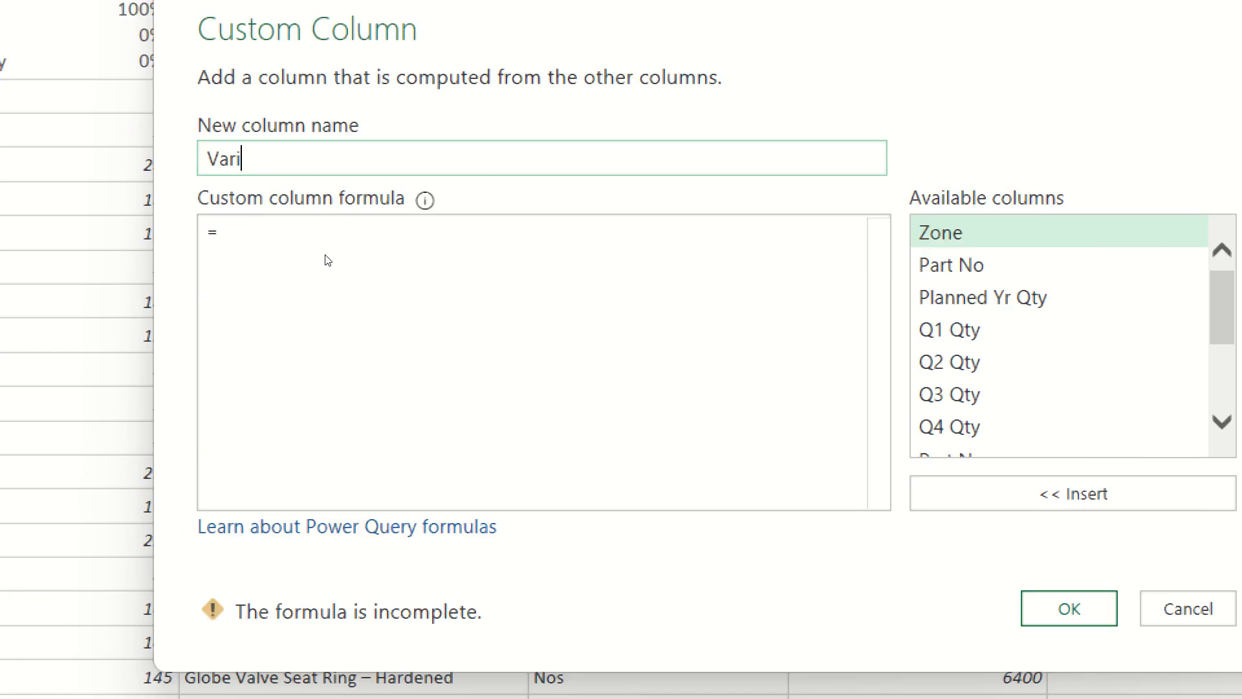
type("e %")
left_click(382, 288)
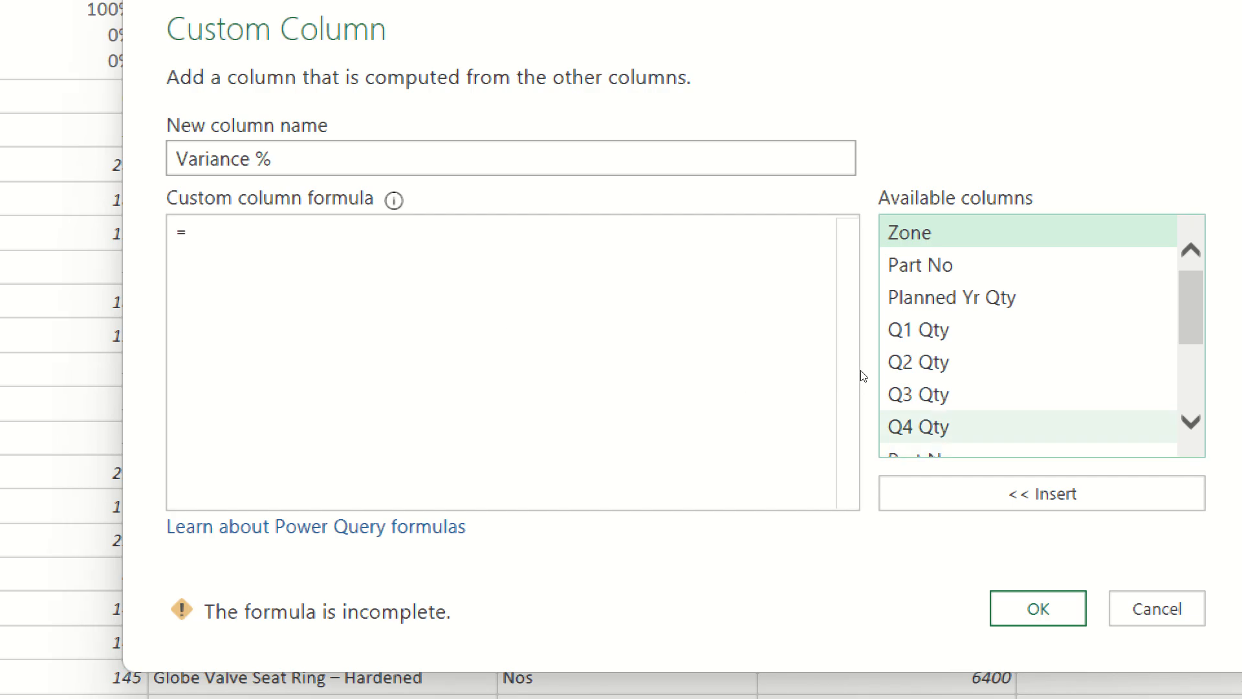
- Build the custom column formula as [Yr Qty]-[Planned Yr Qty]/[Planned Yr Qty] from the available columns
scroll(918, 347, "down", 1)
scroll(873, 348, "down", 3)
scroll(873, 348, "up", 4)
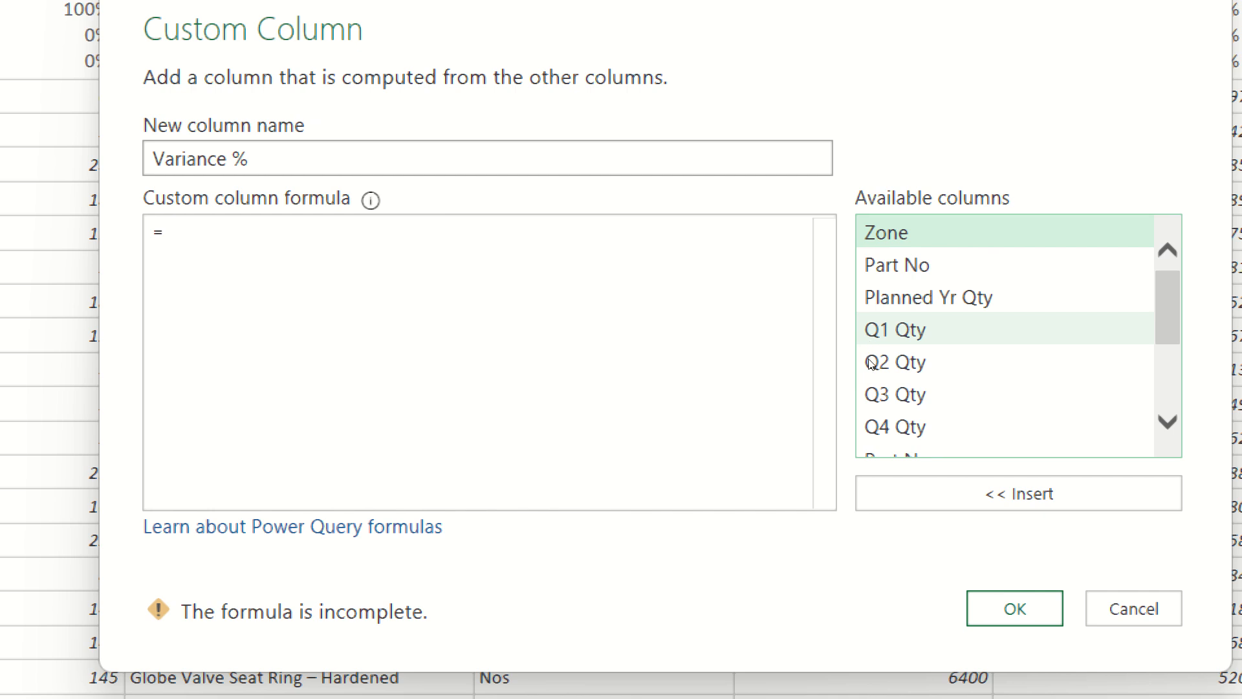
scroll(870, 343, "down", 3)
left_click(870, 377)
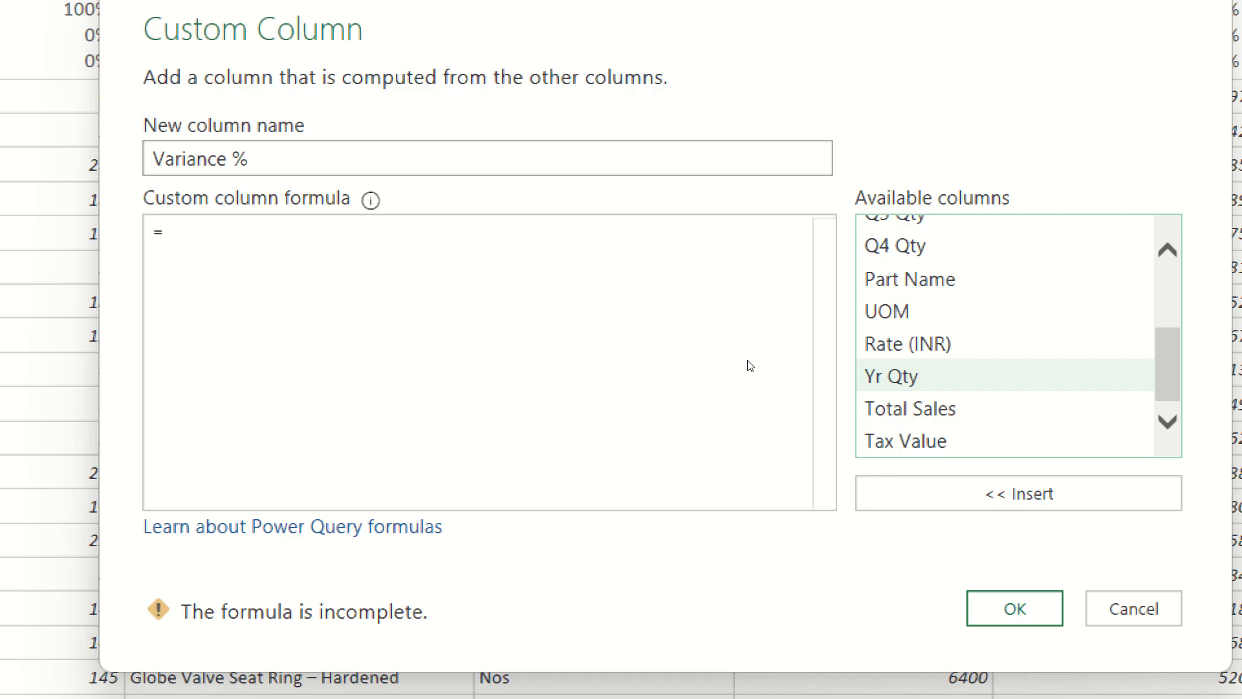
key("Return")
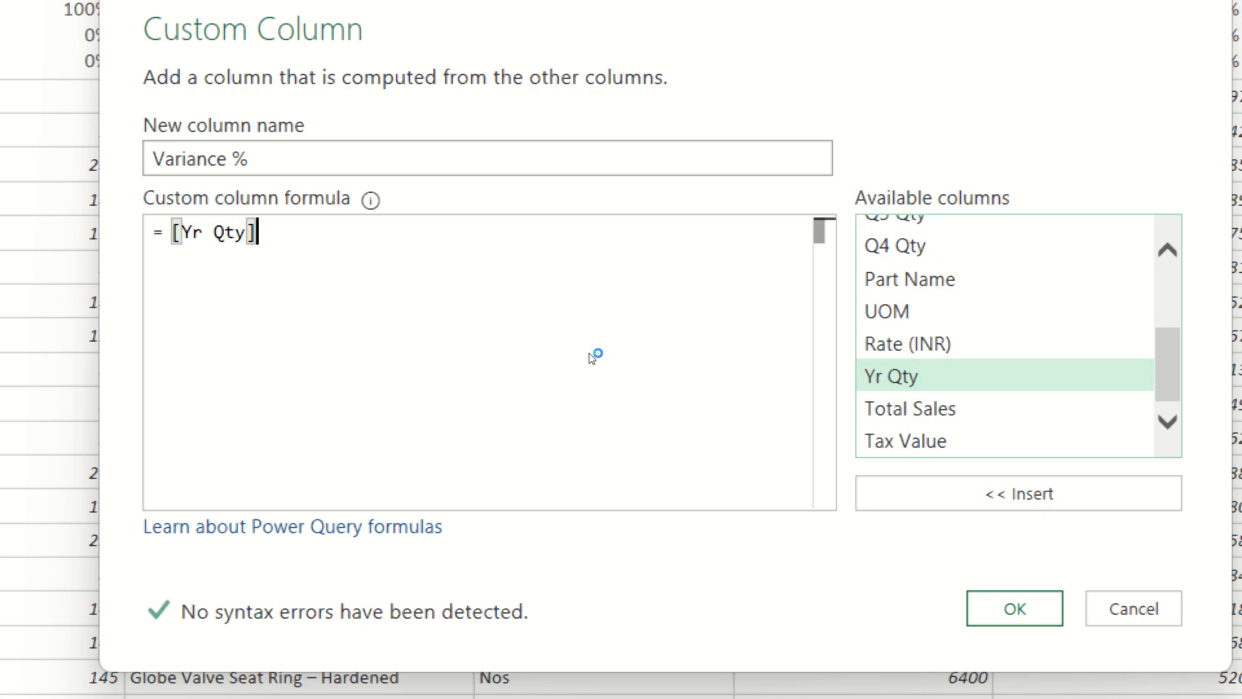
type("-")
key("Up")
key("Up")
key("Up")
key("Up")
key("Up")
key("Up")
key("Up")
key("Up")
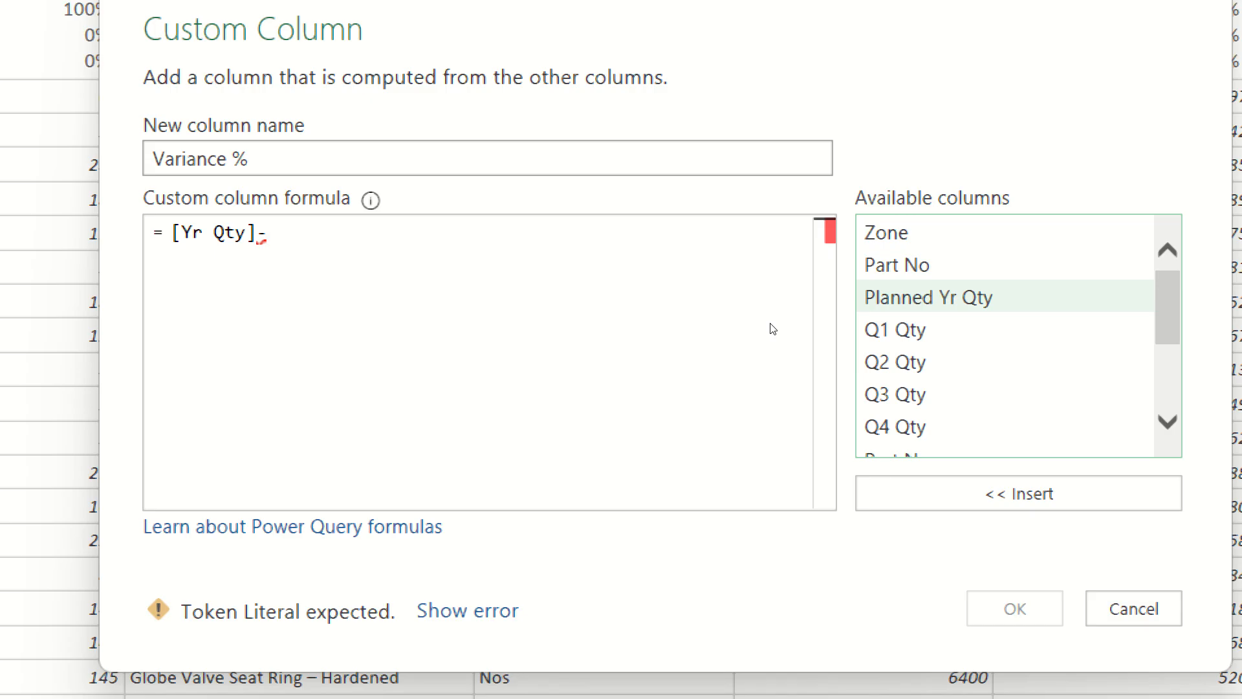
key("Return")
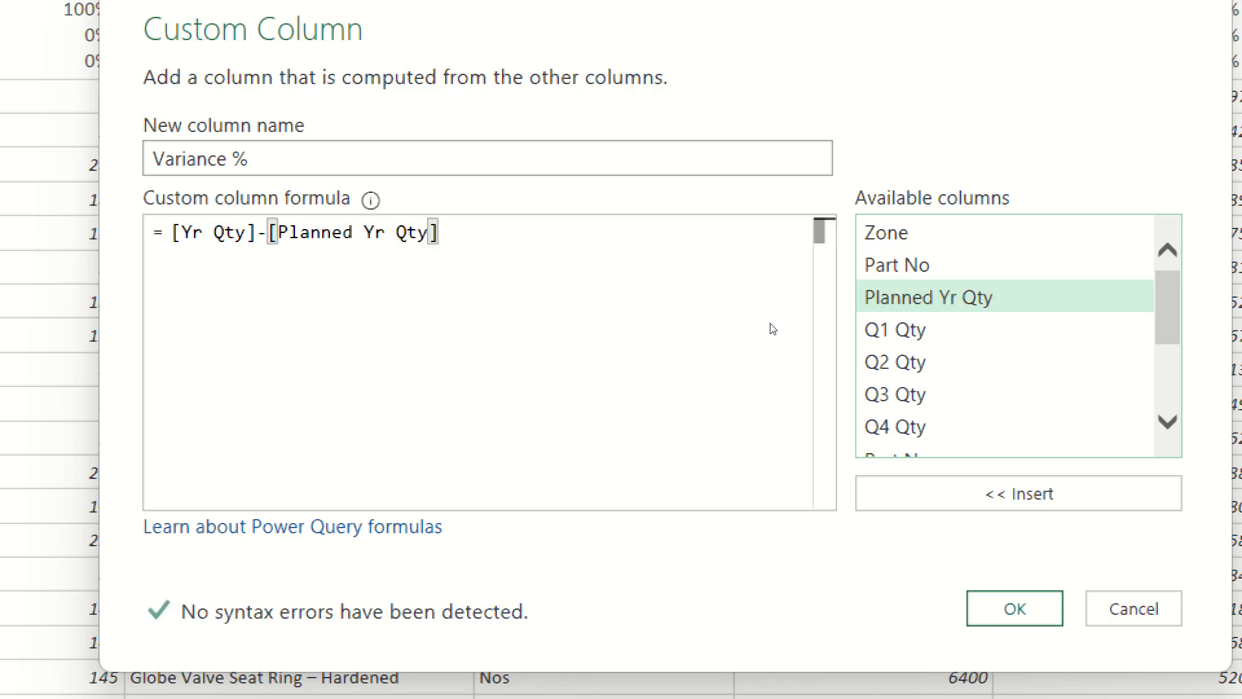
type("/")
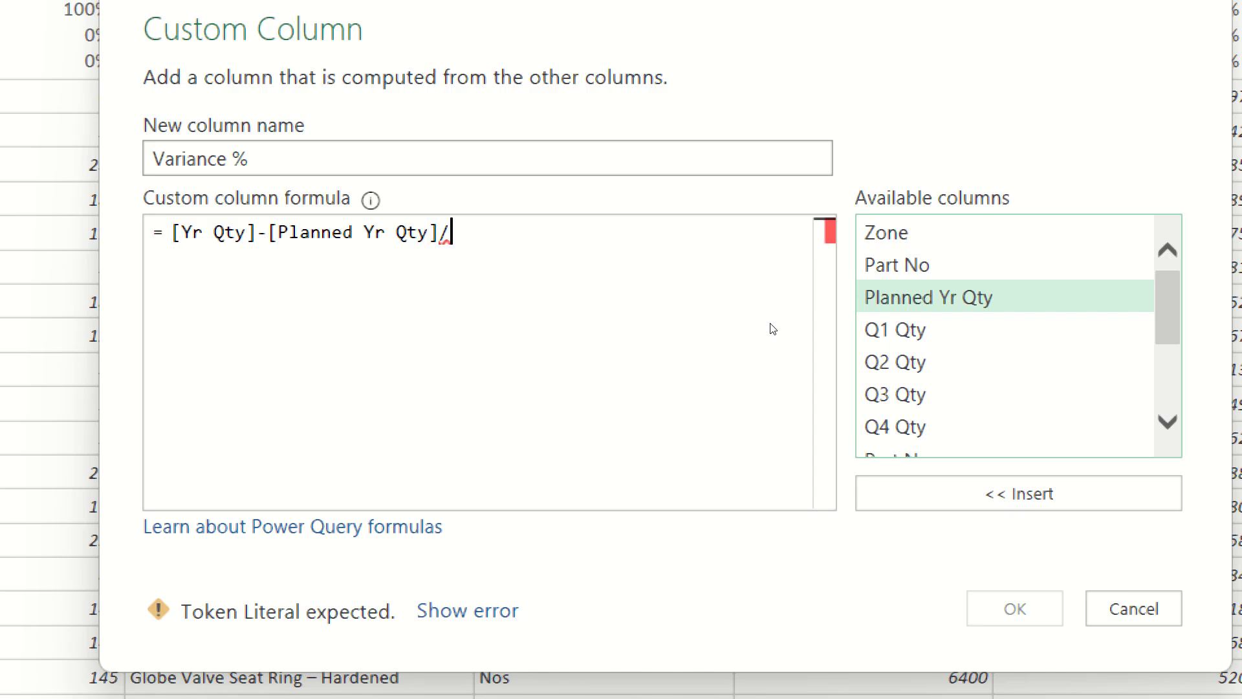
key("Return")
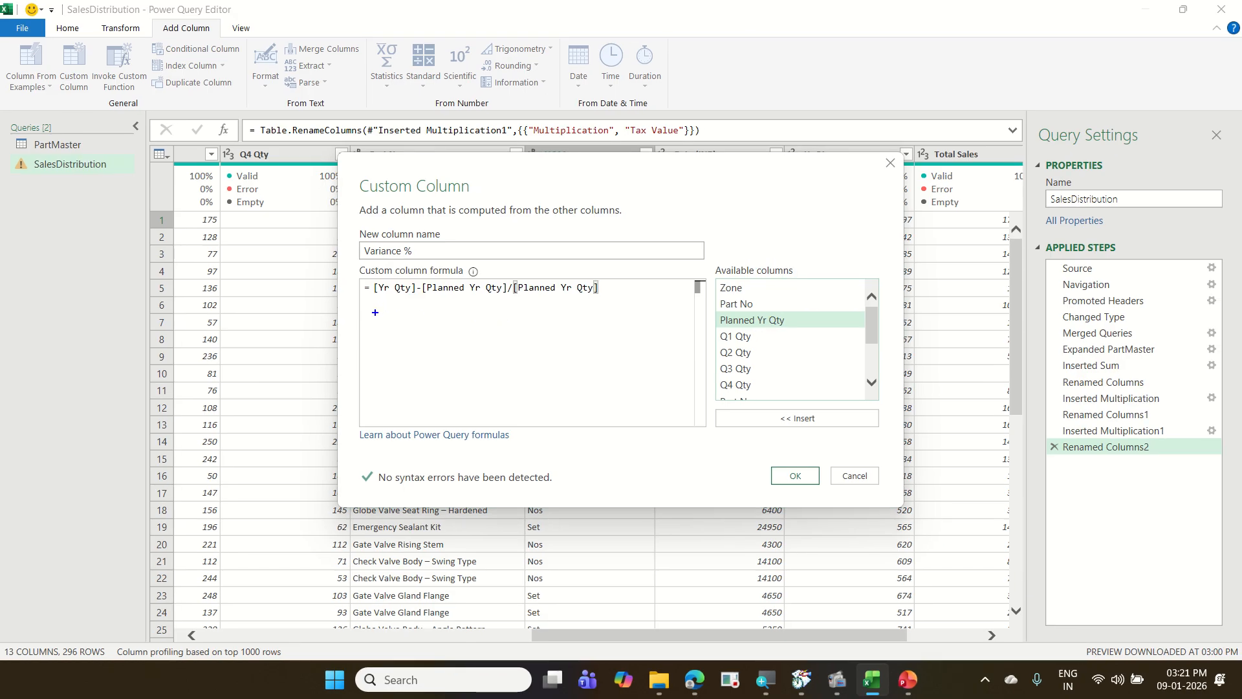
type("BODMAS")
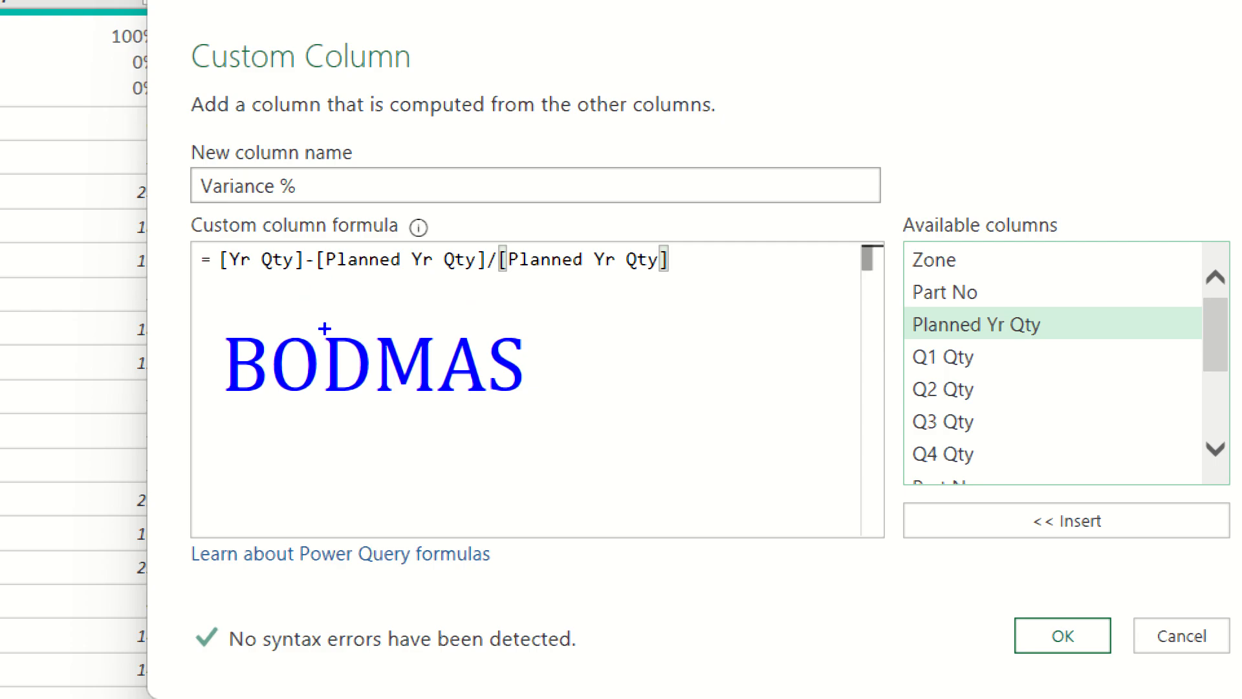
left_click_drag(323, 328, 375, 420)
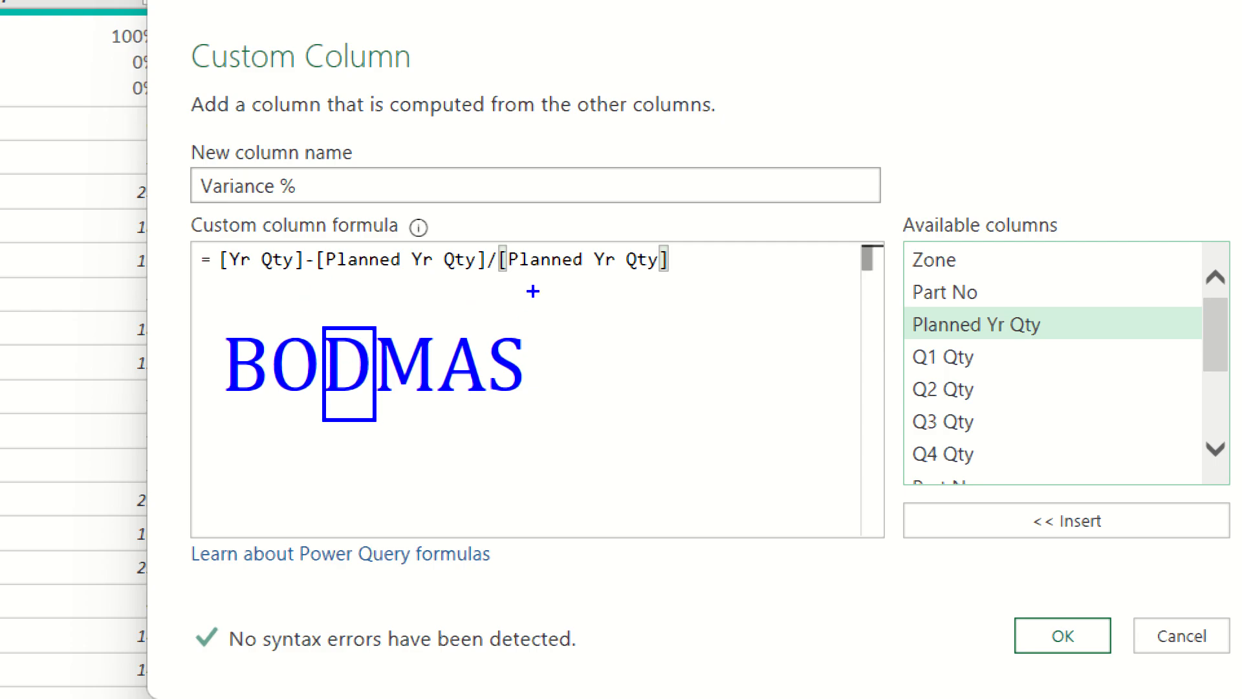
mouse_move(481, 283)
left_mouse_down()
mouse_move(515, 265)
mouse_move(470, 238)
mouse_move(493, 291)
left_mouse_up()
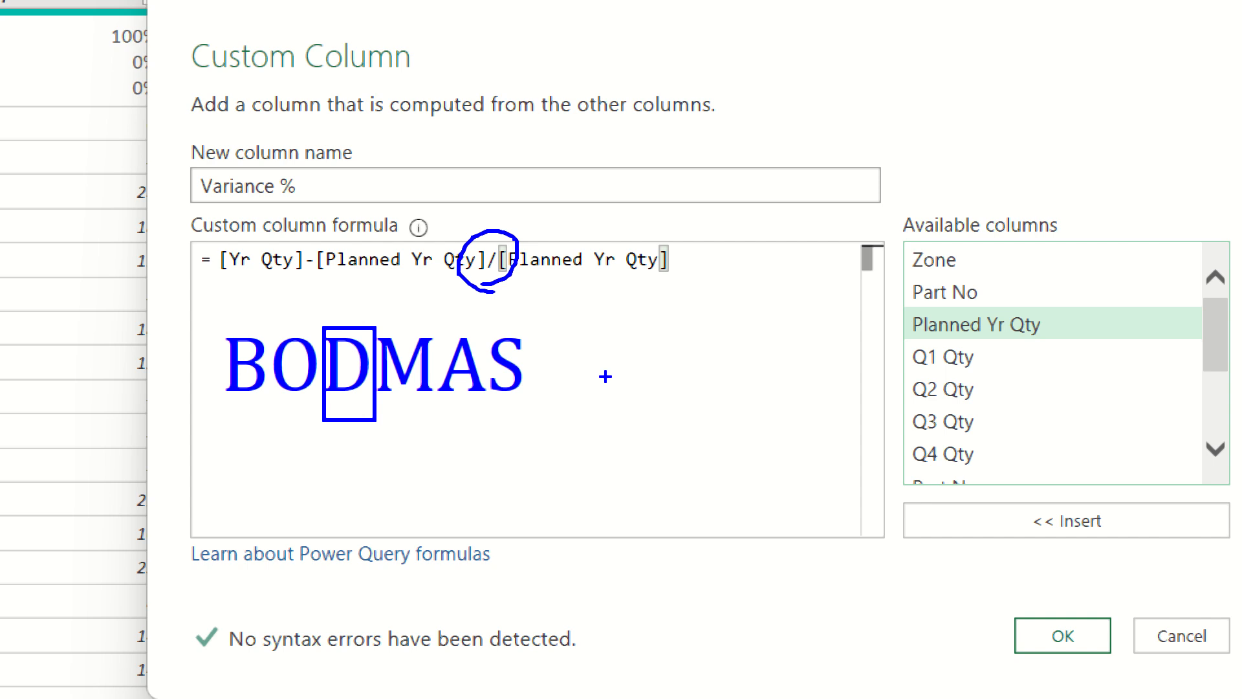
key("r")
left_click_drag(483, 333, 535, 404)
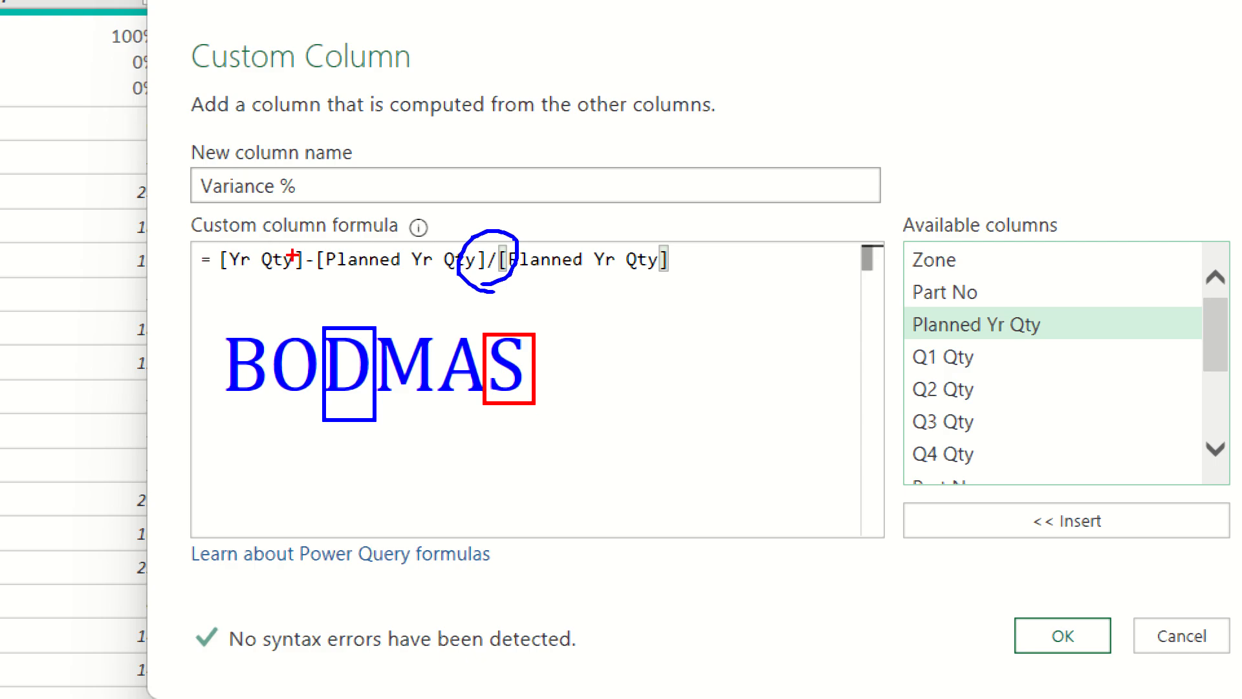
left_click_drag(293, 250, 335, 280)
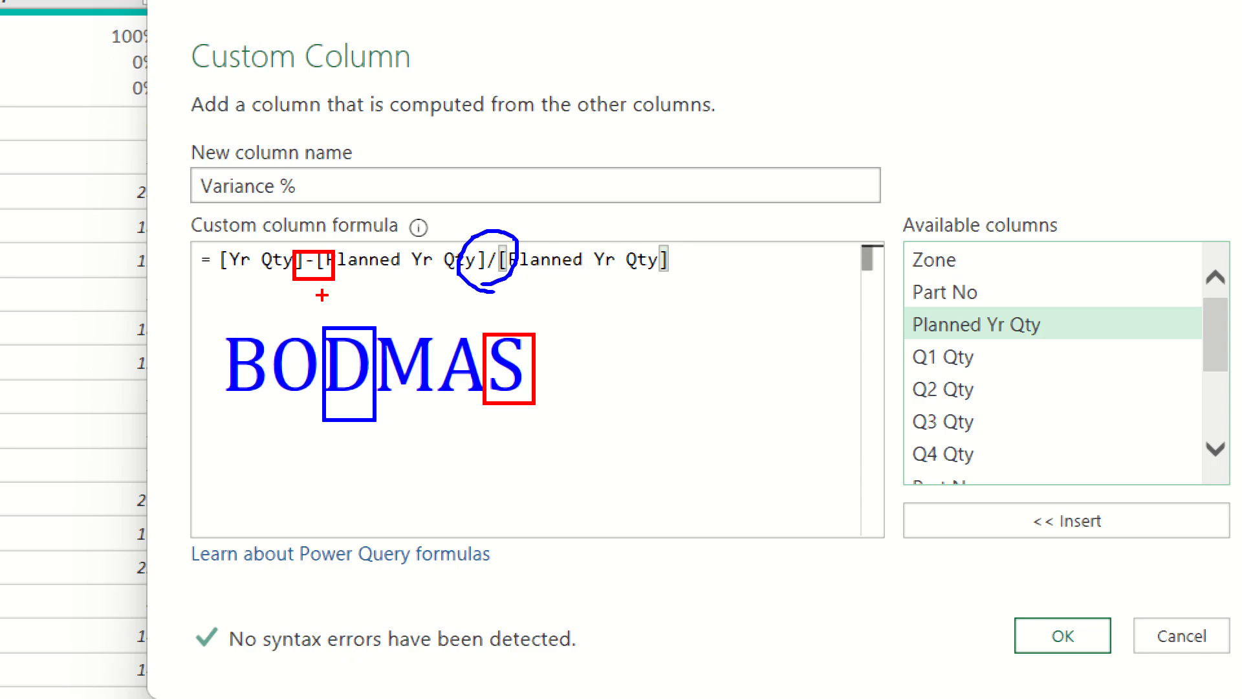
key("Escape")
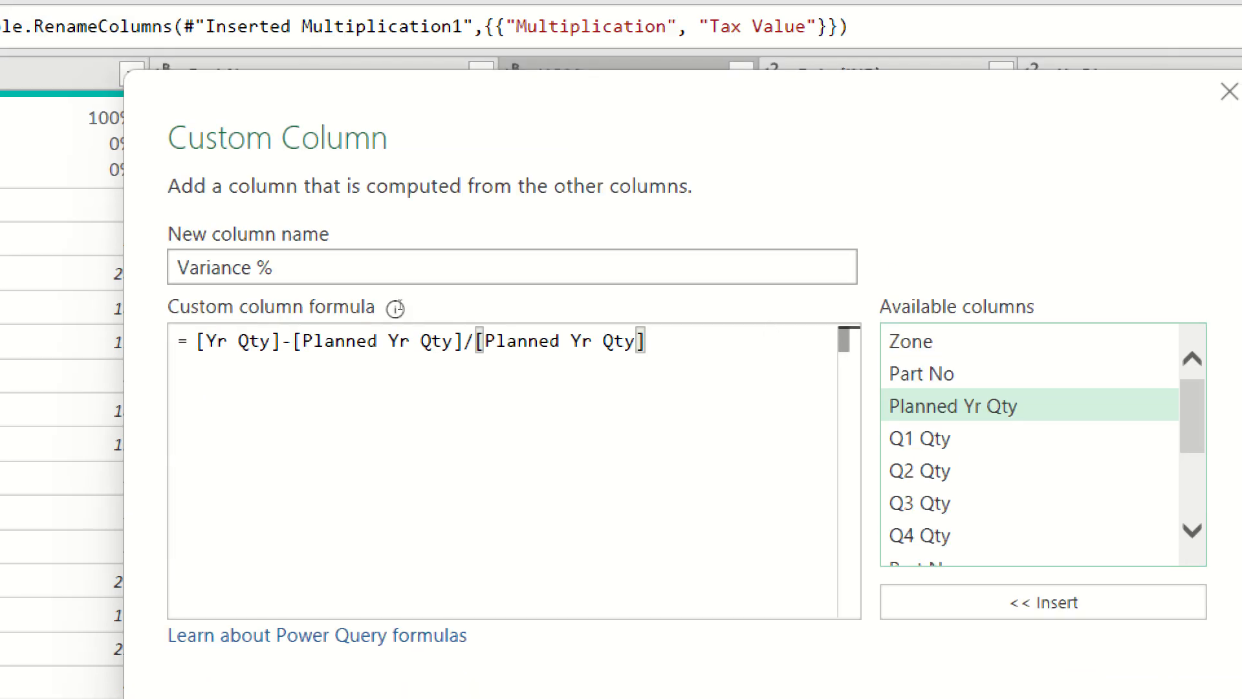
- Enclose the subtraction in parentheses so the formula reads ([Yr Qty]-[Planned Yr Qty])/[Planned Yr Qty], and create the custom column
key("Home")
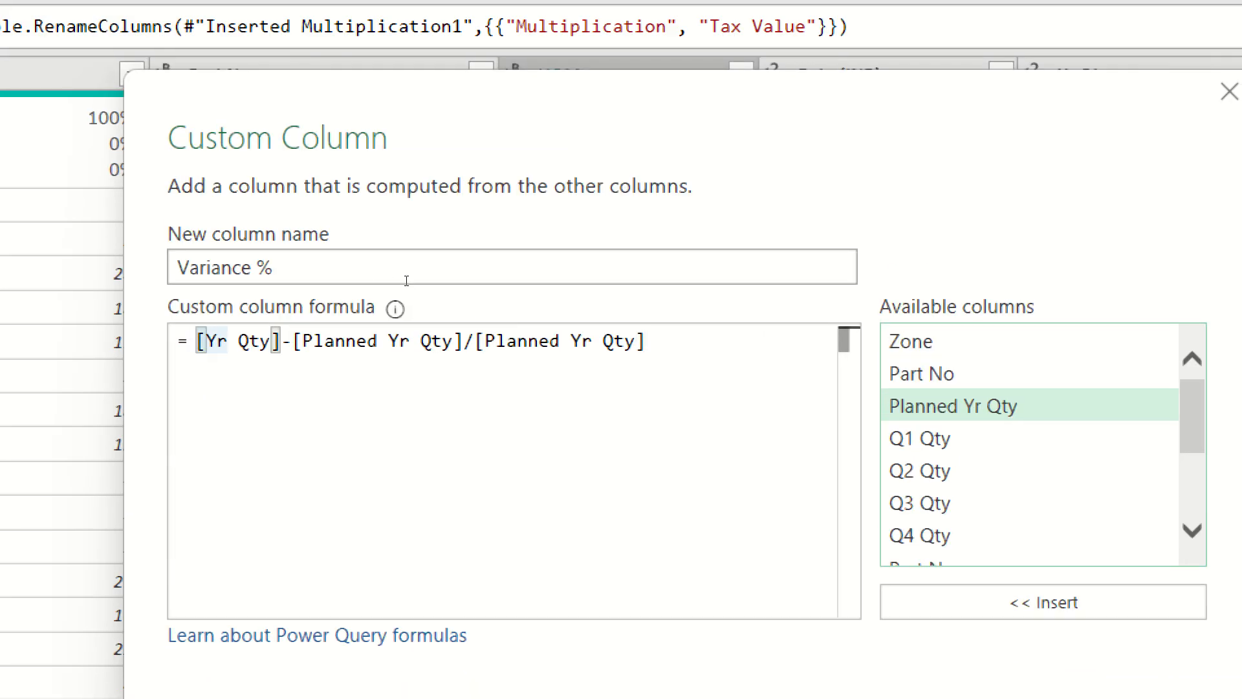
type("(")
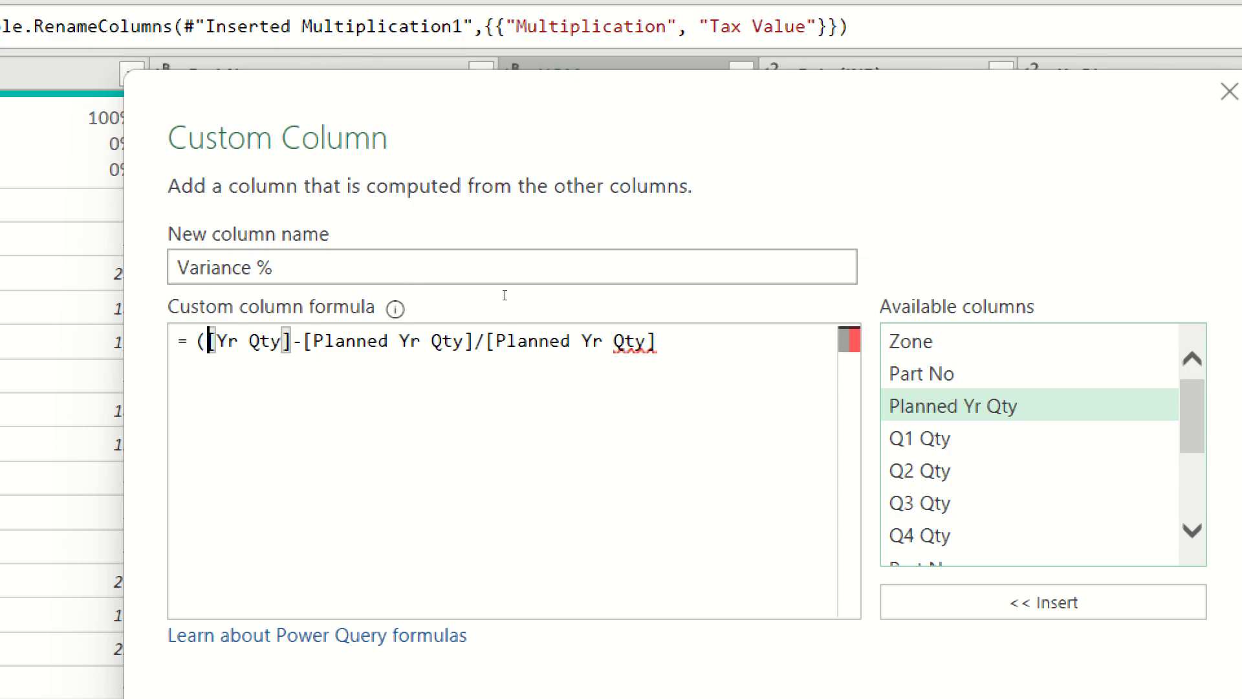
key("Right")
key("Right")
key("Right")
key("Right")
key("Right")
key("Right")
key("Right")
key("Right")
key("Right")
key("Right")
key("Right")
key("Right")
key("Right")
key("Right")
key("Right")
key("Right")
key("Right")
key("Right")
key("Right")
key("Right")
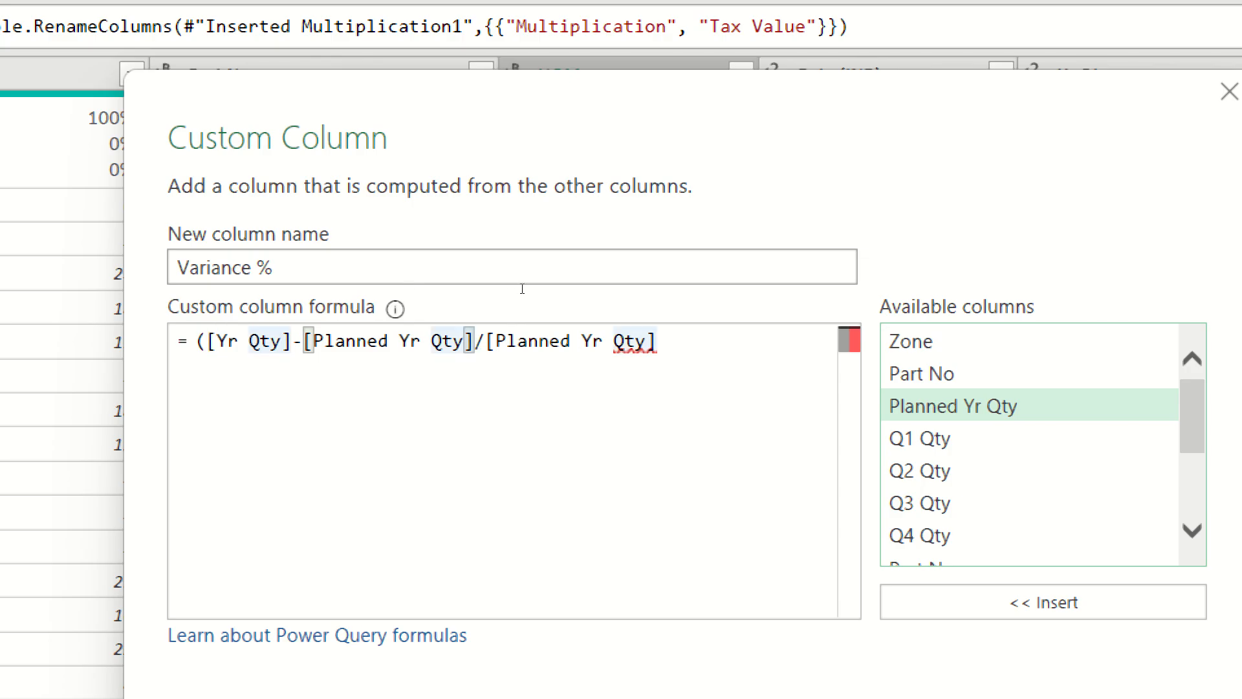
type(")")
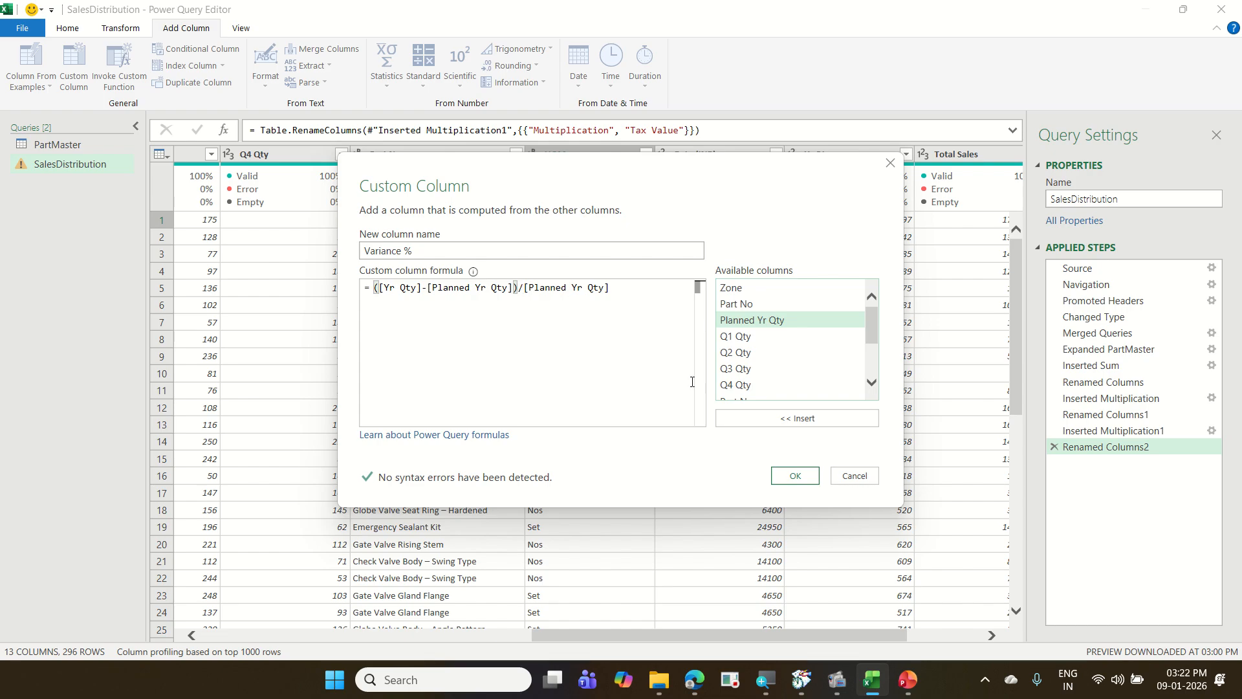
left_click(807, 476)
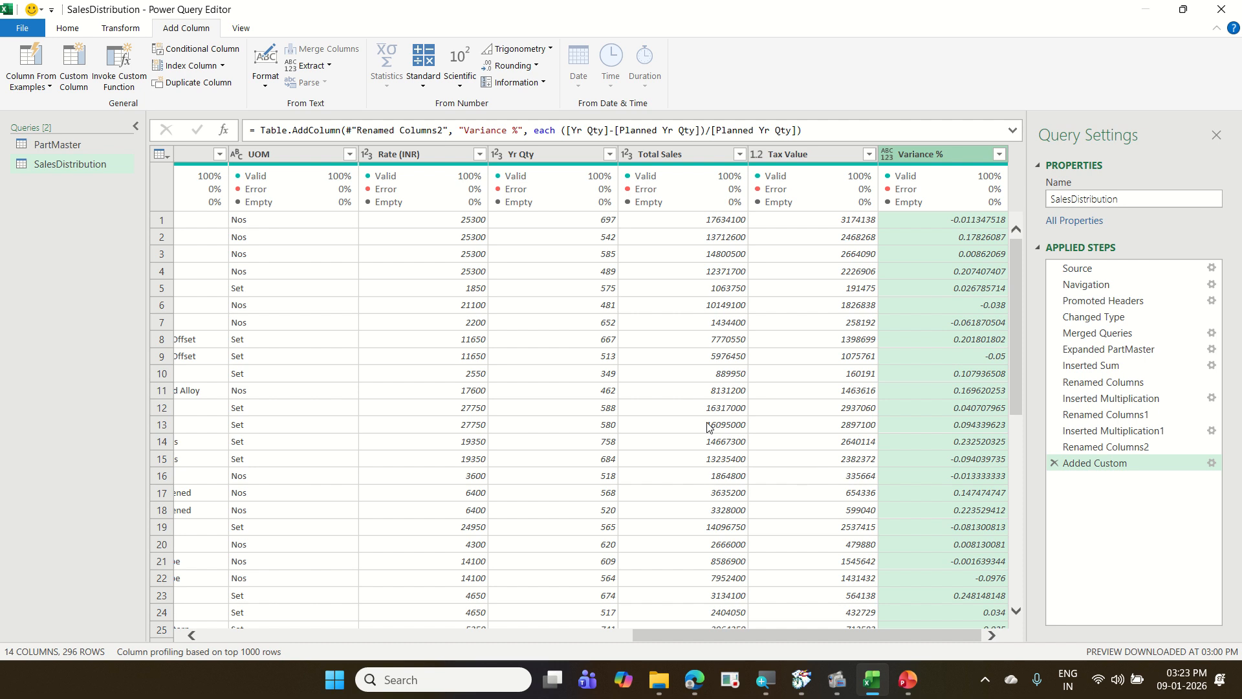
- Detect the Variance % column's data type, and change it to Percentage by replacing the current conversion
left_click(129, 33)
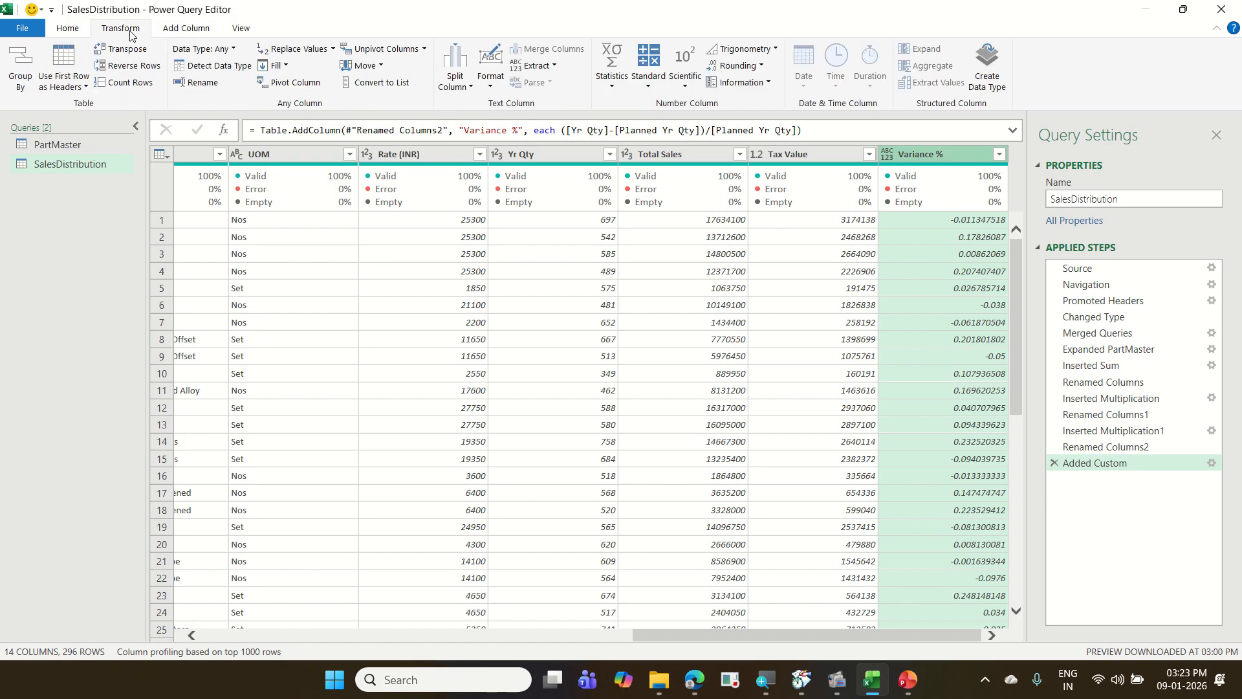
left_click(201, 67)
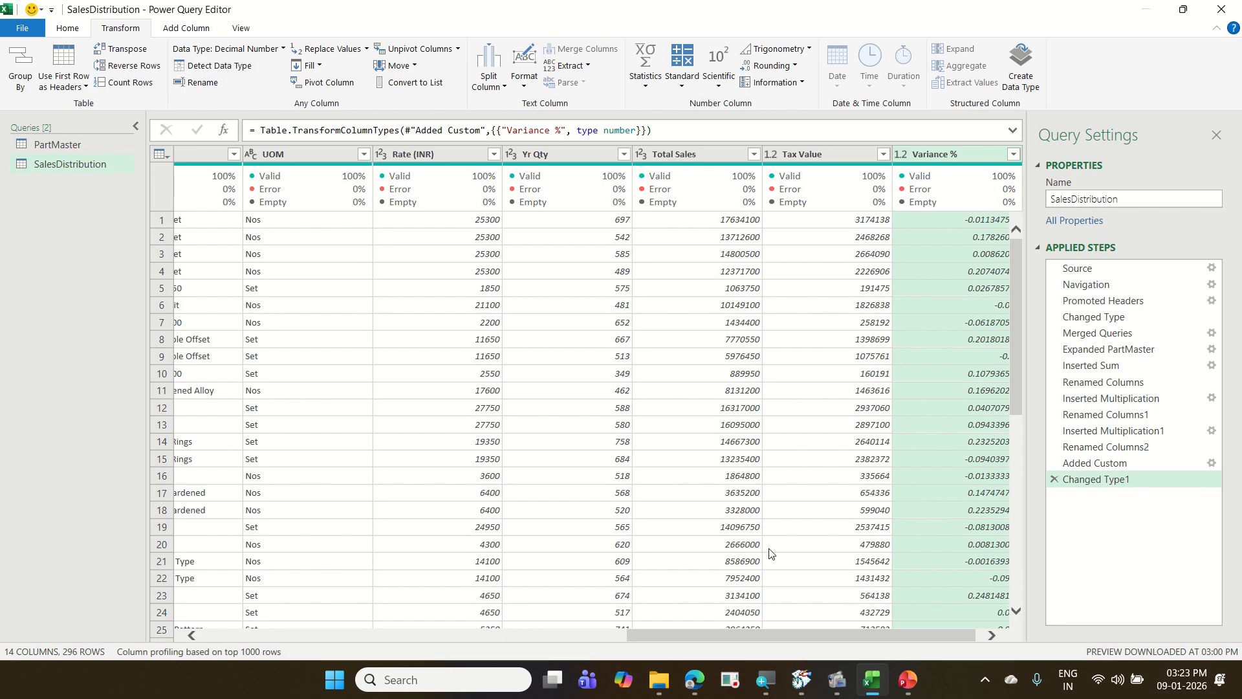
left_click_drag(917, 634, 986, 642)
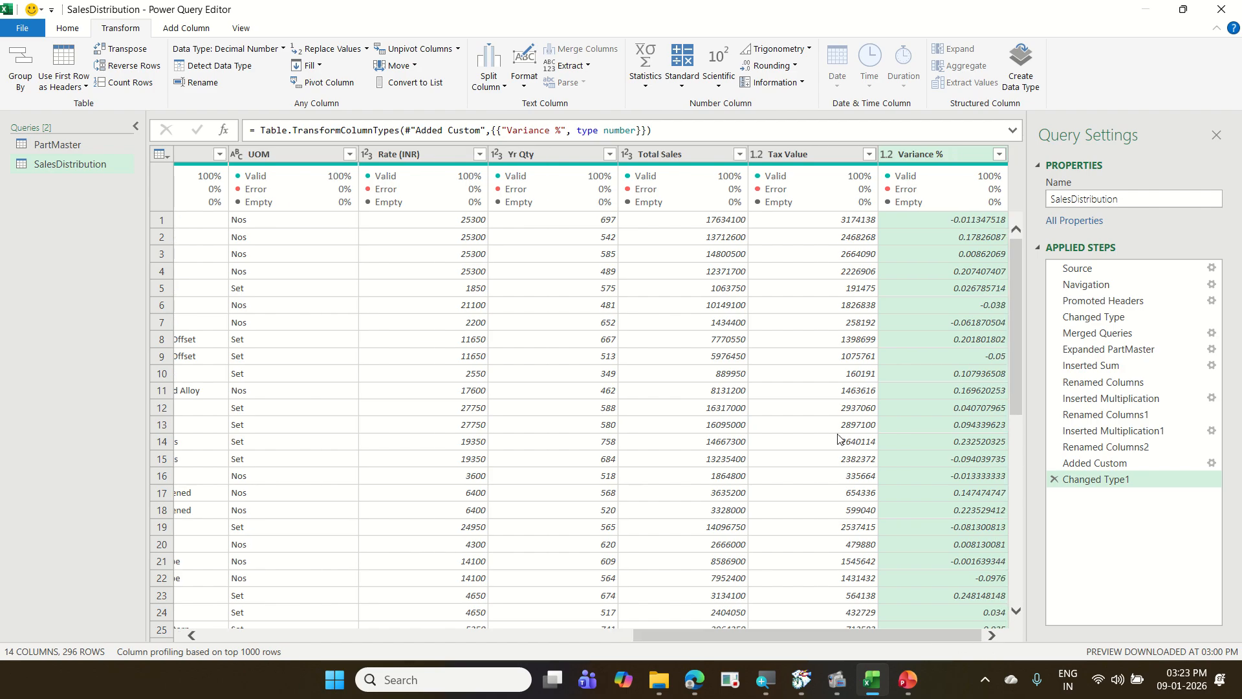
left_click(887, 155)
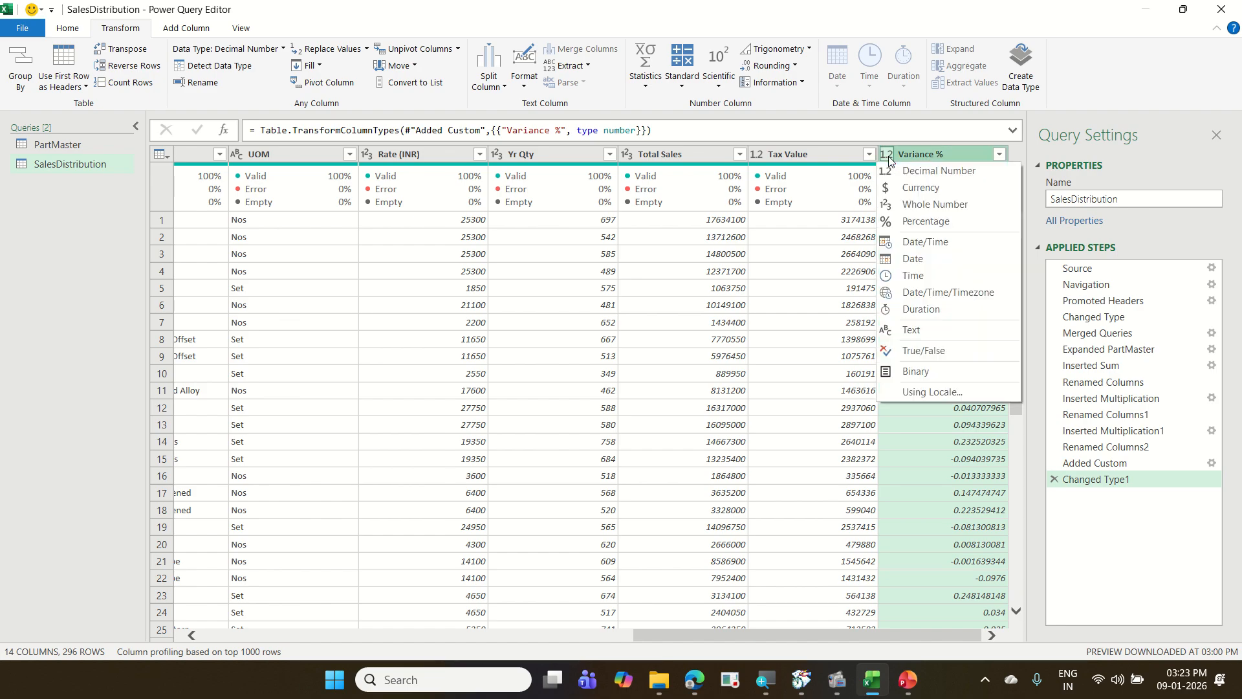
left_click(947, 221)
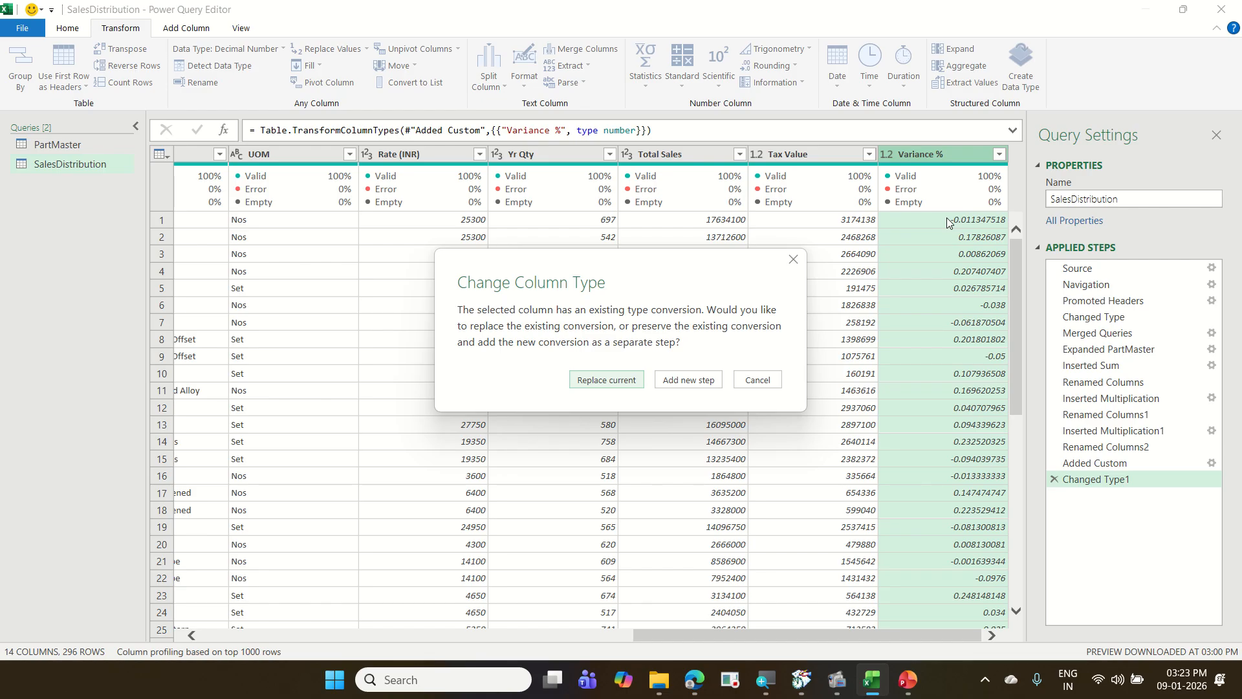
left_click(631, 377)
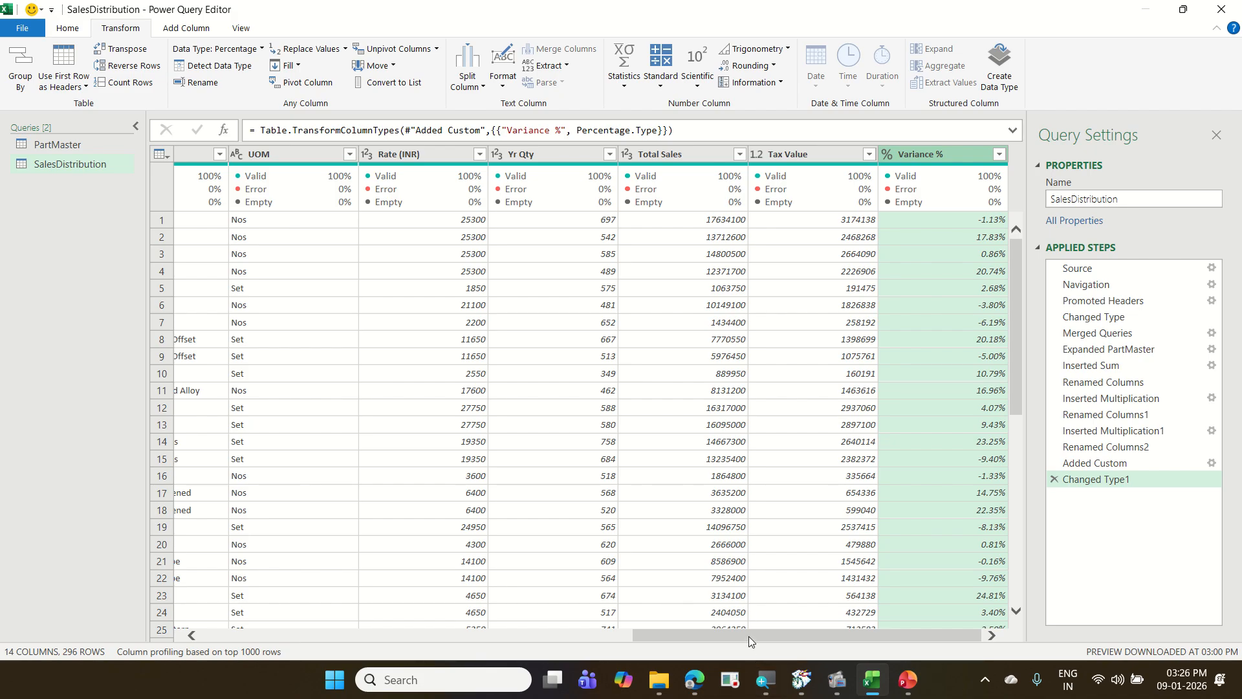
- Select the Zone column and bring up the commands for adding a column
left_click_drag(748, 635, 375, 648)
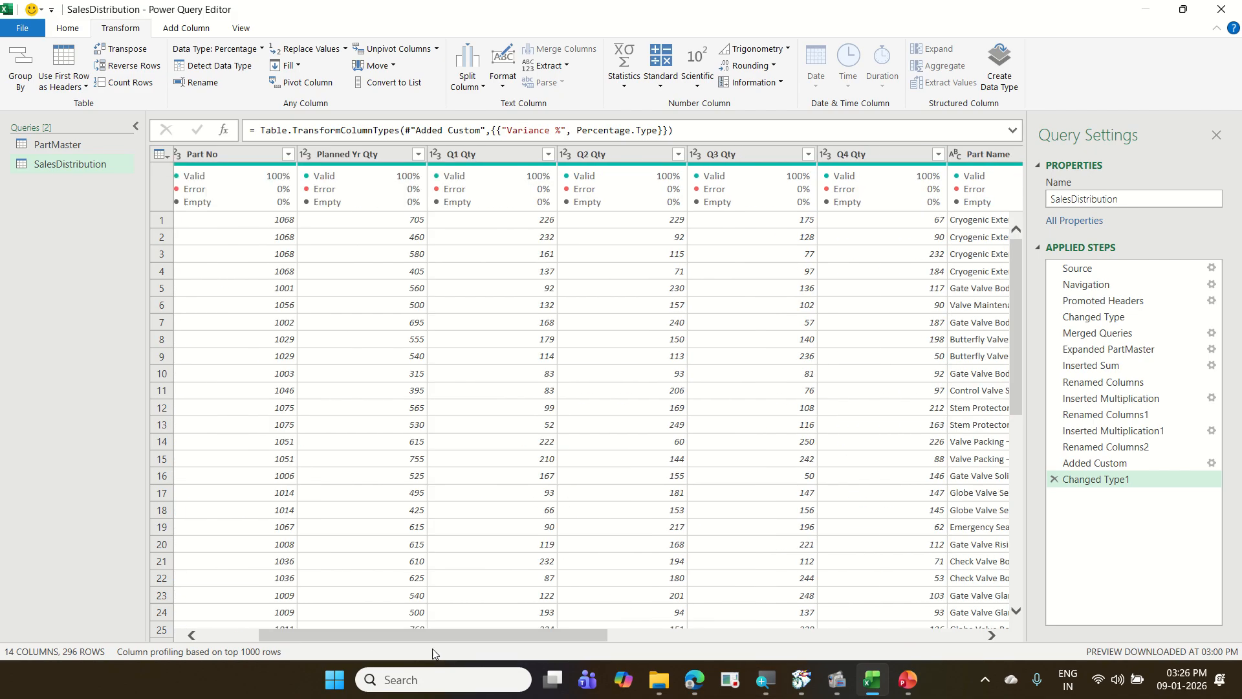
left_click_drag(451, 643, 333, 643)
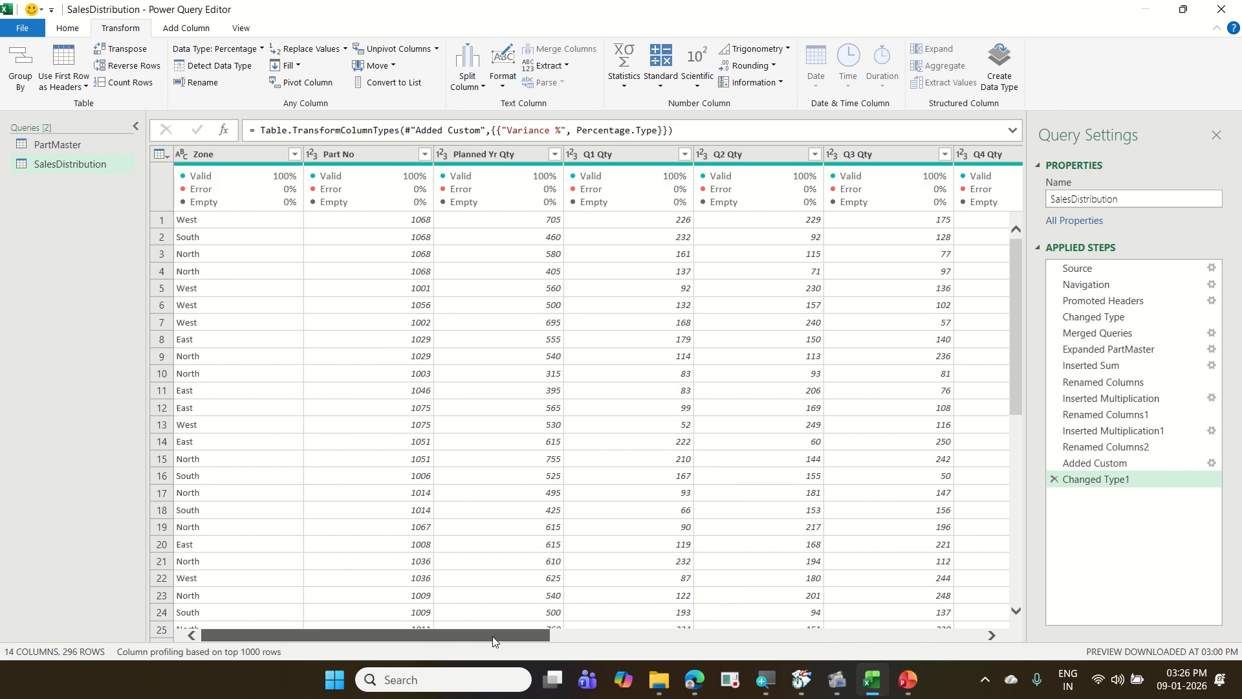
left_click_drag(540, 636, 922, 650)
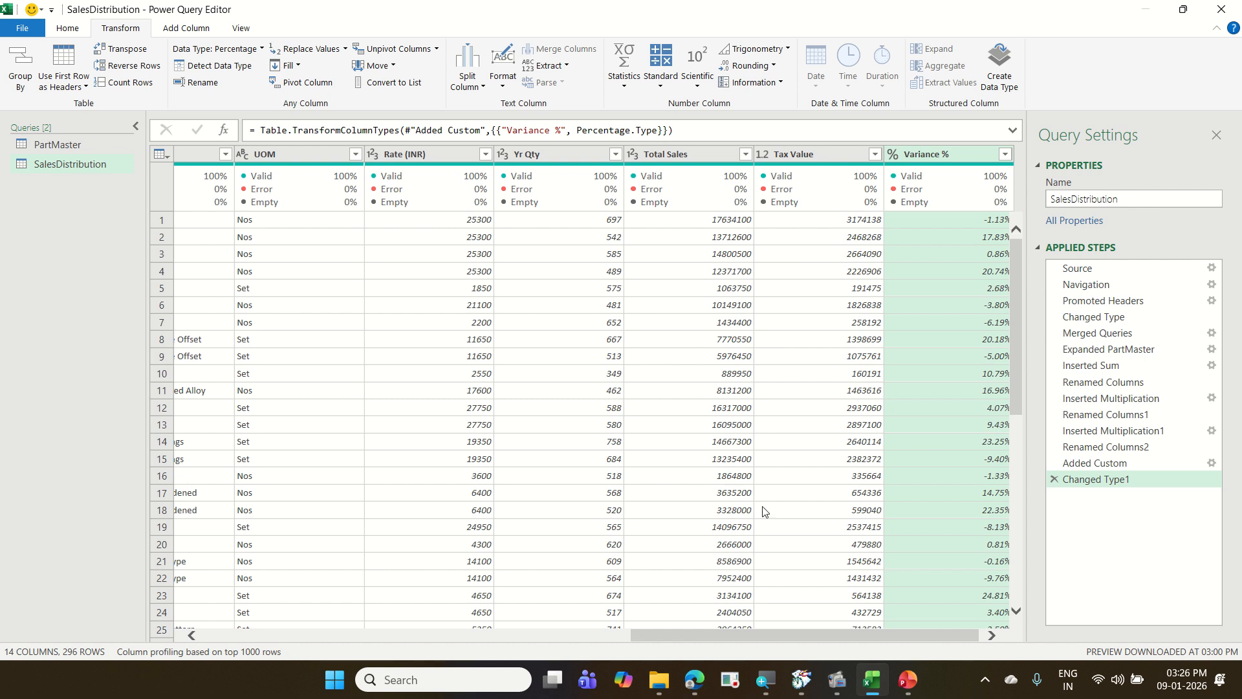
left_click_drag(763, 637, 154, 653)
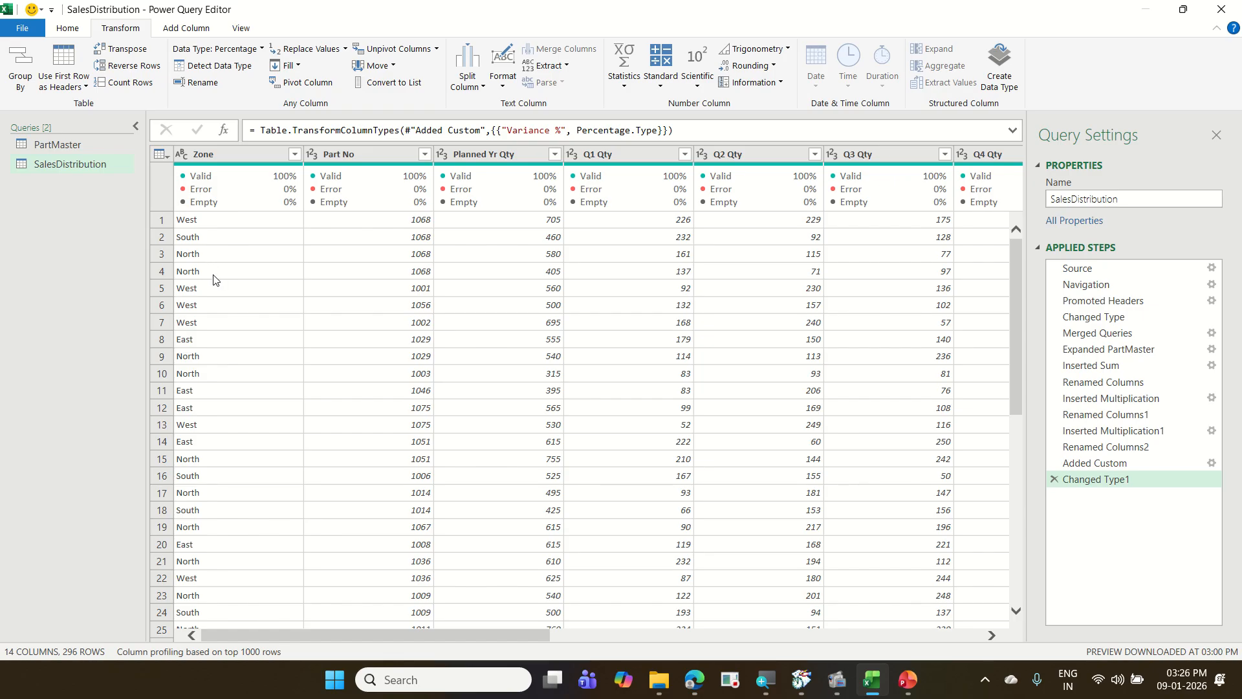
left_click(236, 154)
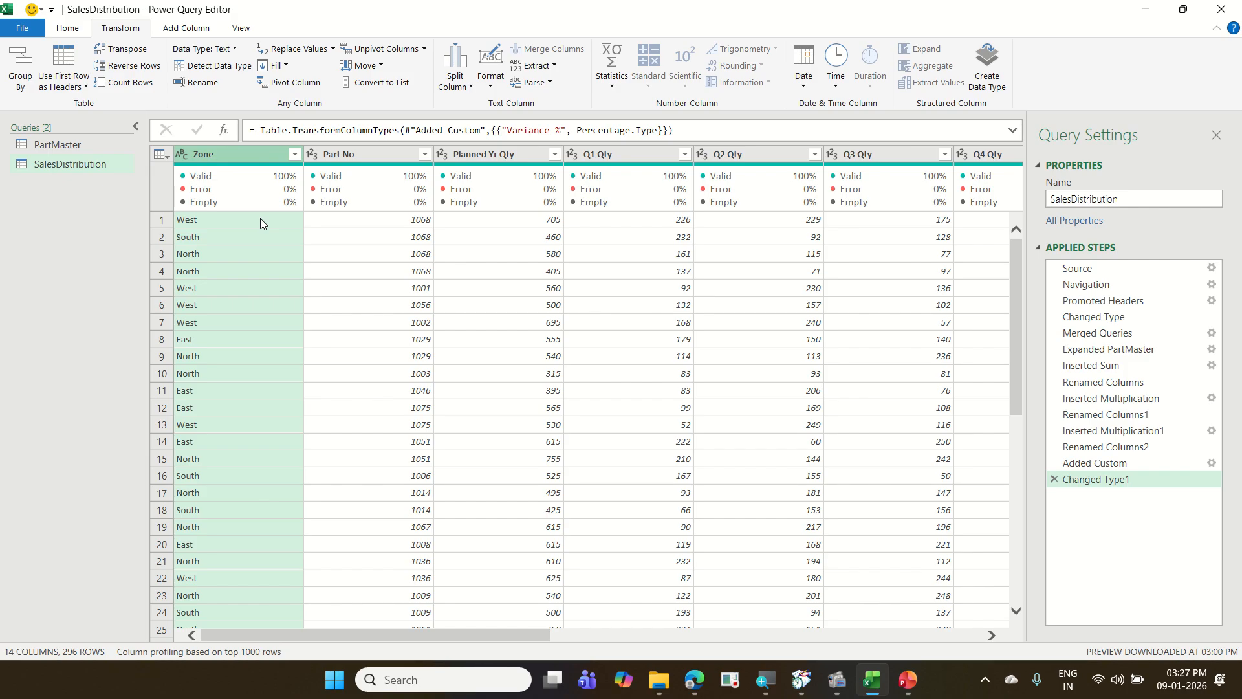
left_click(187, 29)
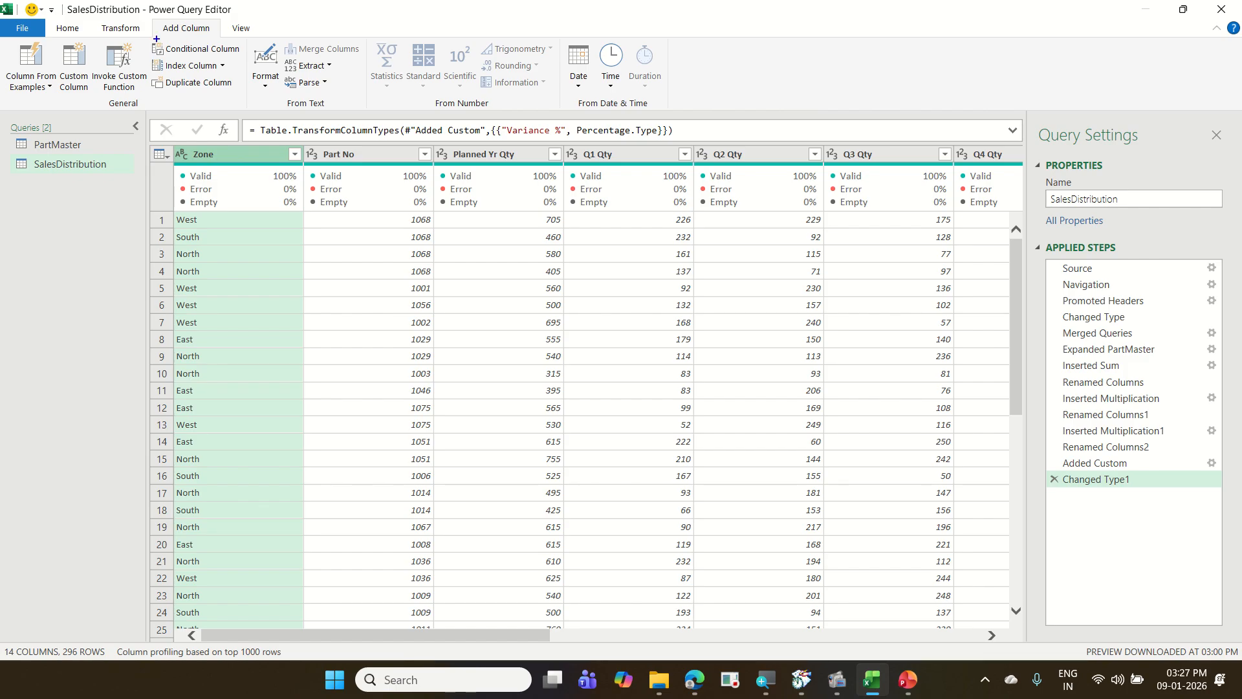
left_click_drag(143, 41, 248, 59)
left_click_drag(154, 18, 218, 35)
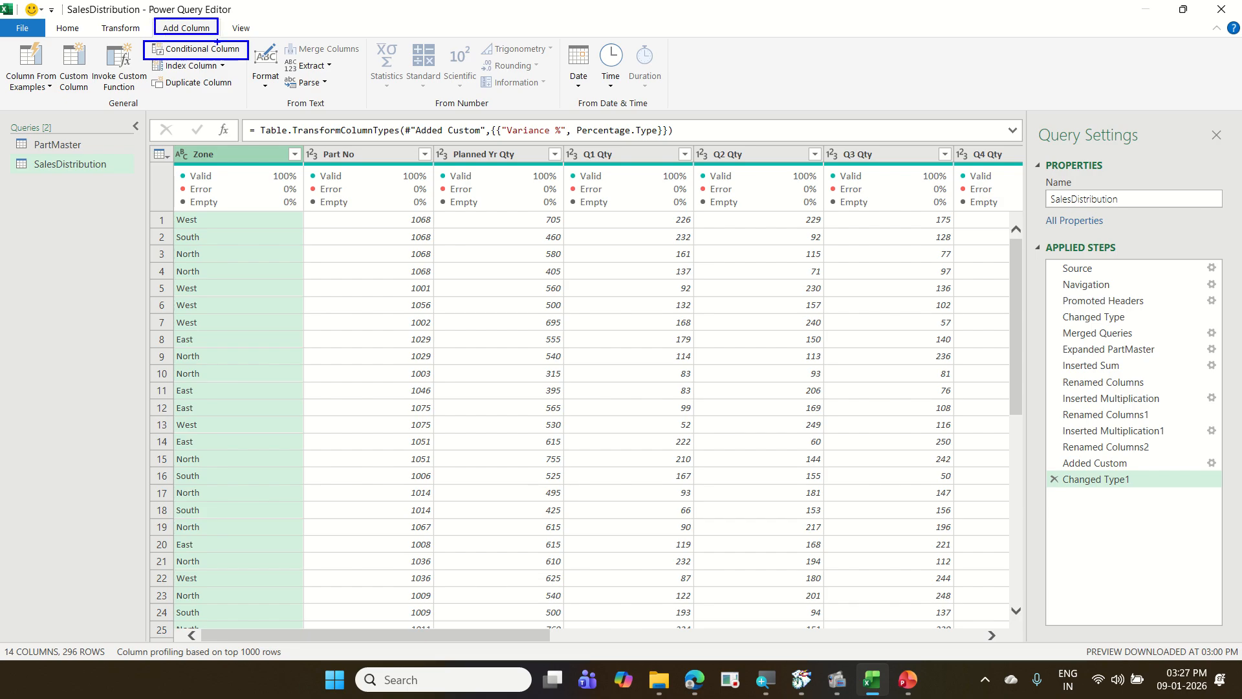
- Start a new conditional column and name it Logistics
key("Escape")
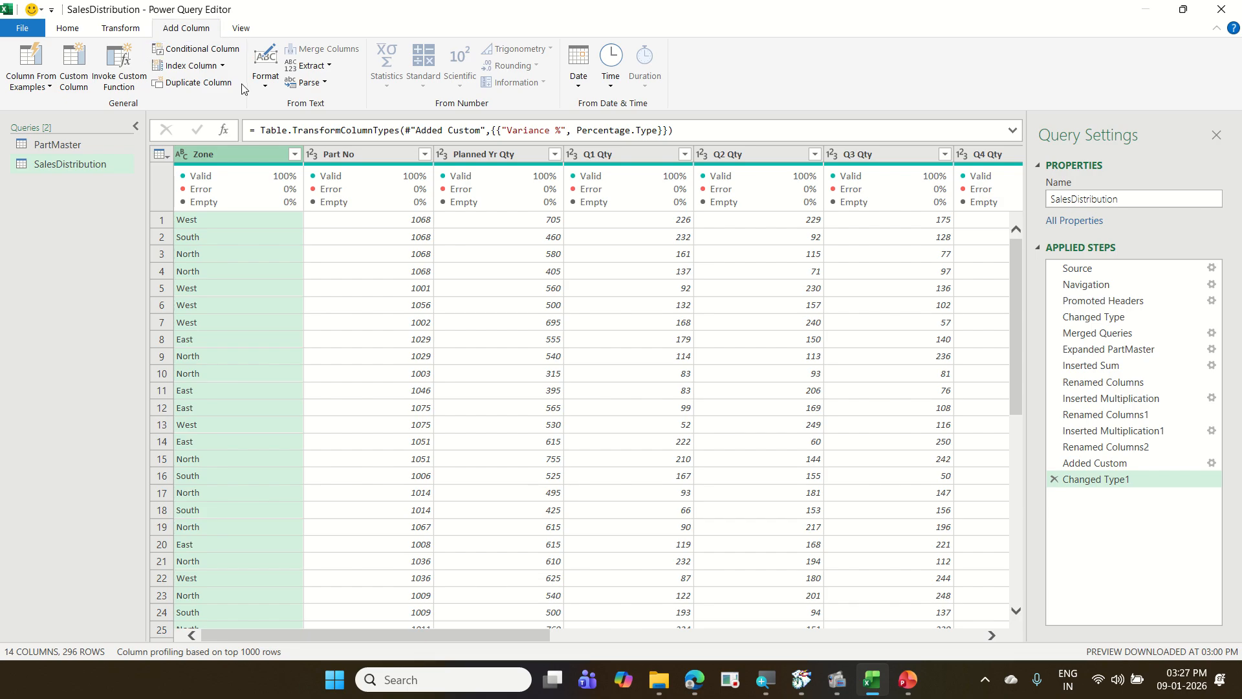
left_click(213, 56)
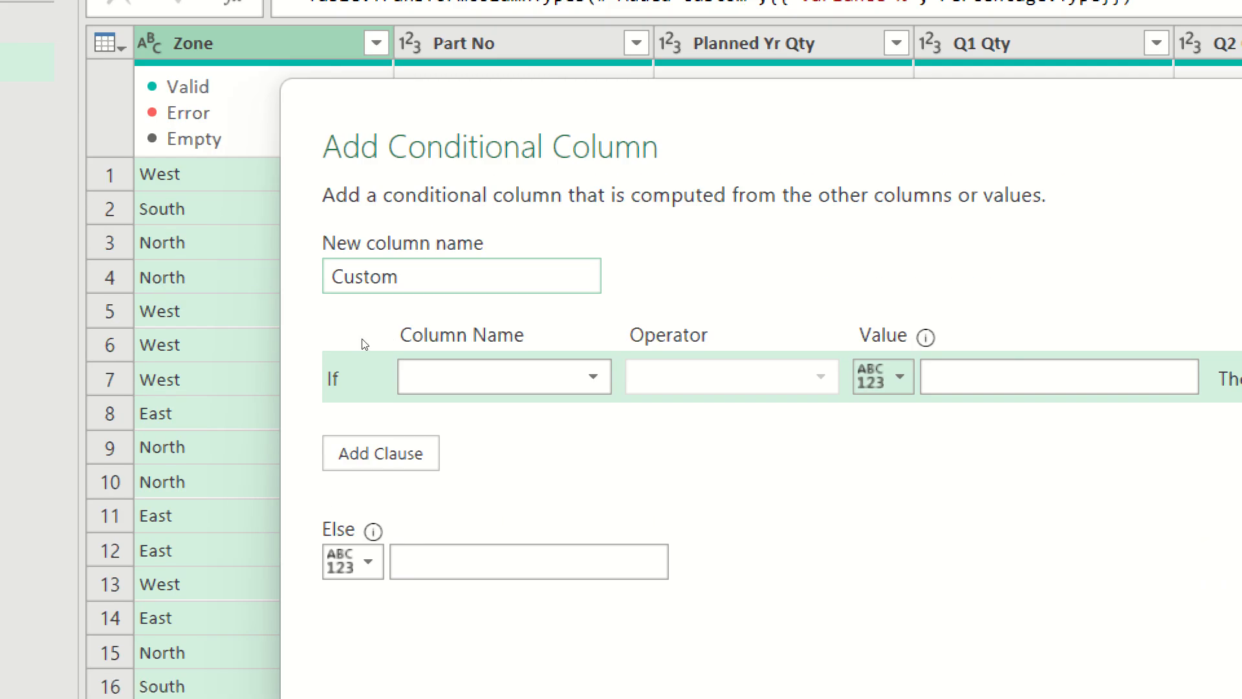
key("ctrl+a")
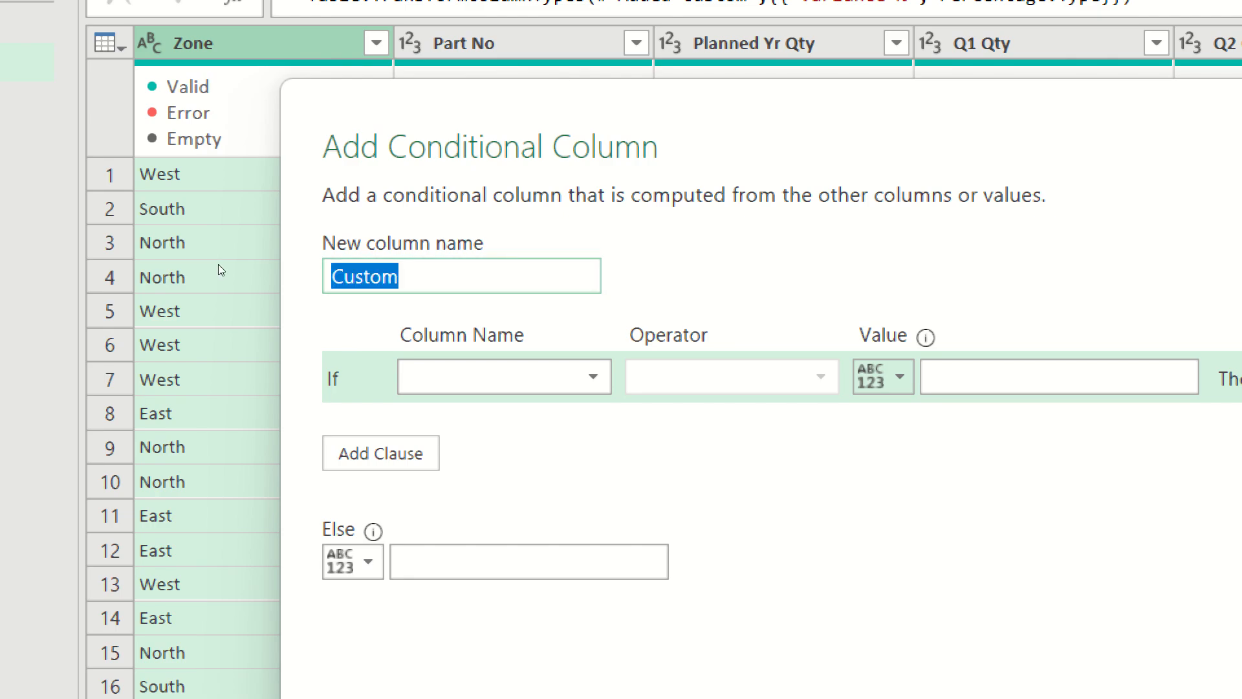
type("Logist")
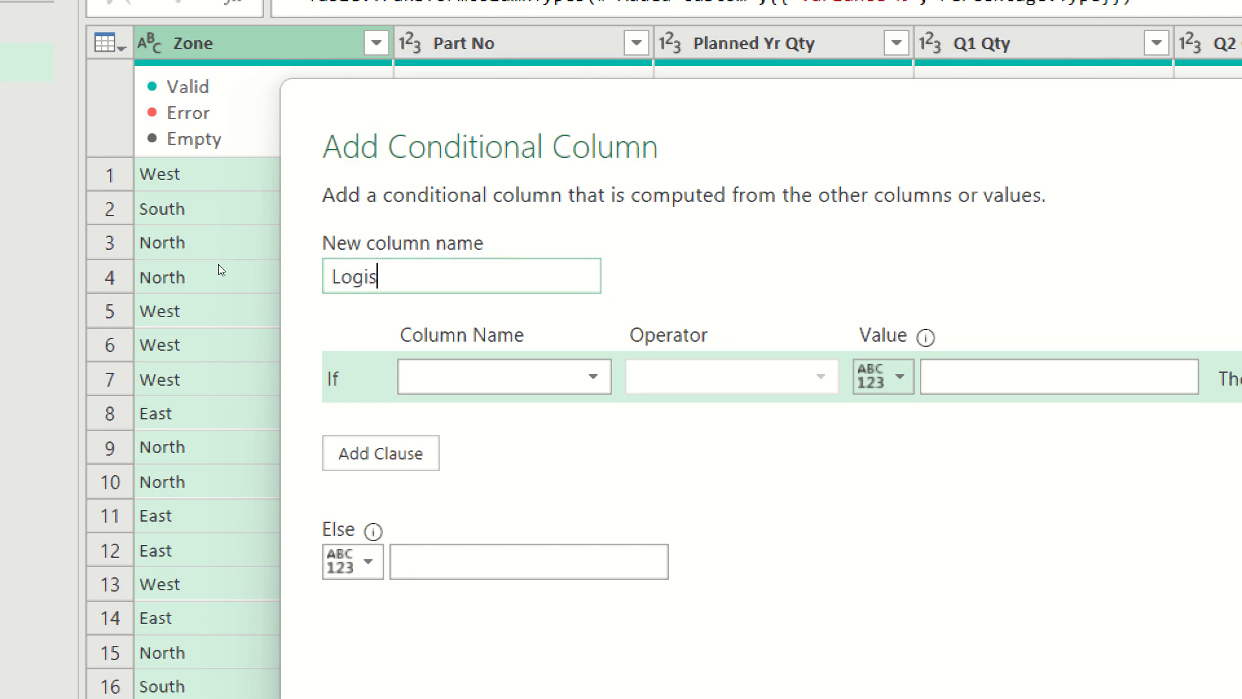
type("ucs")
key("BackSpace")
key("BackSpace")
key("BackSpace")
type("ics")
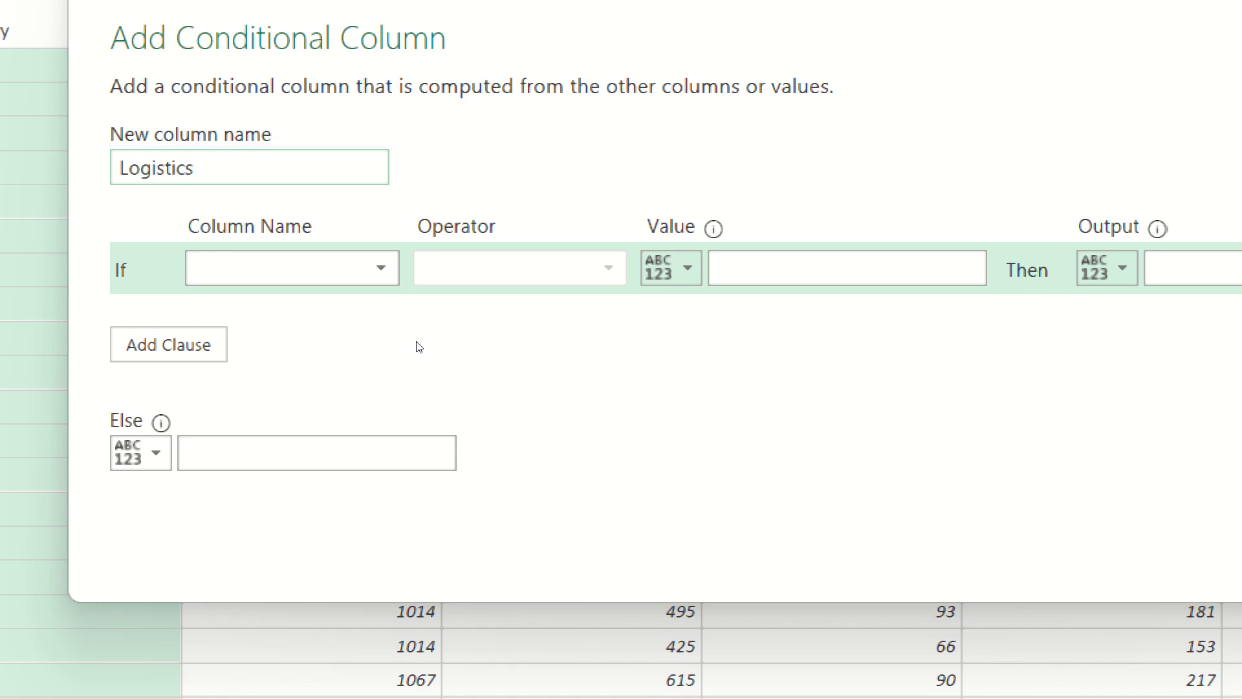
- Base the first condition of the Logistics column on the Zone column
key("Tab")
key("alt+Down")
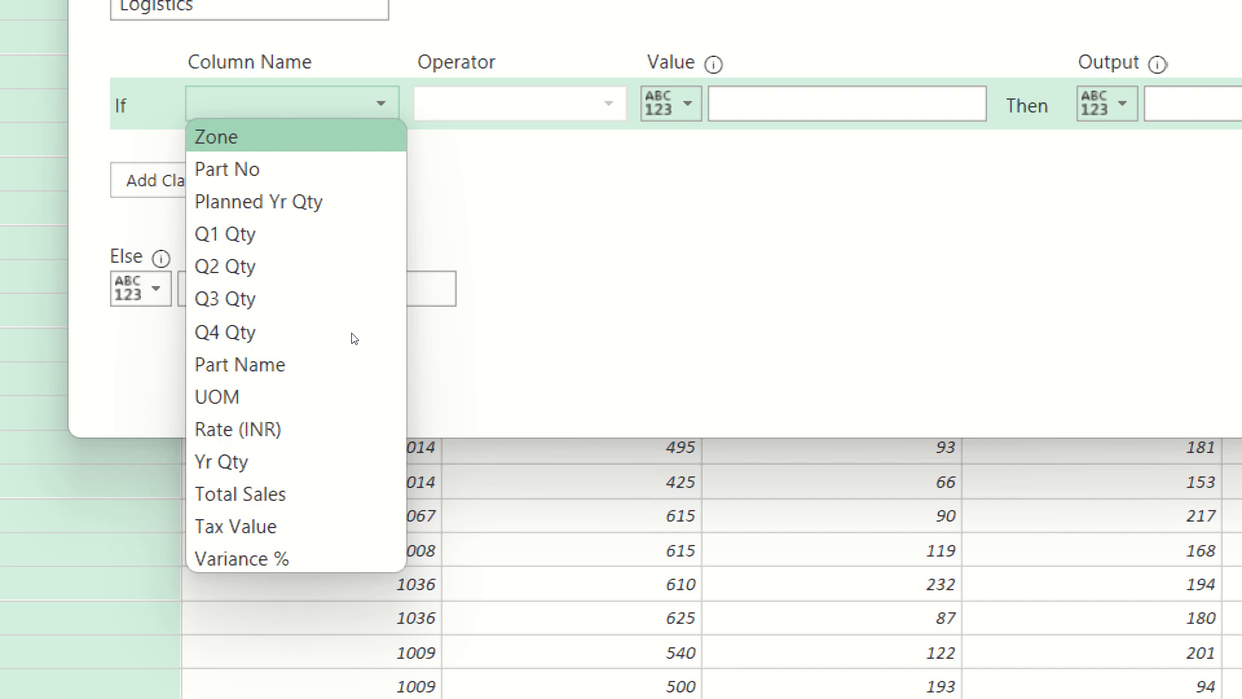
key("Return")
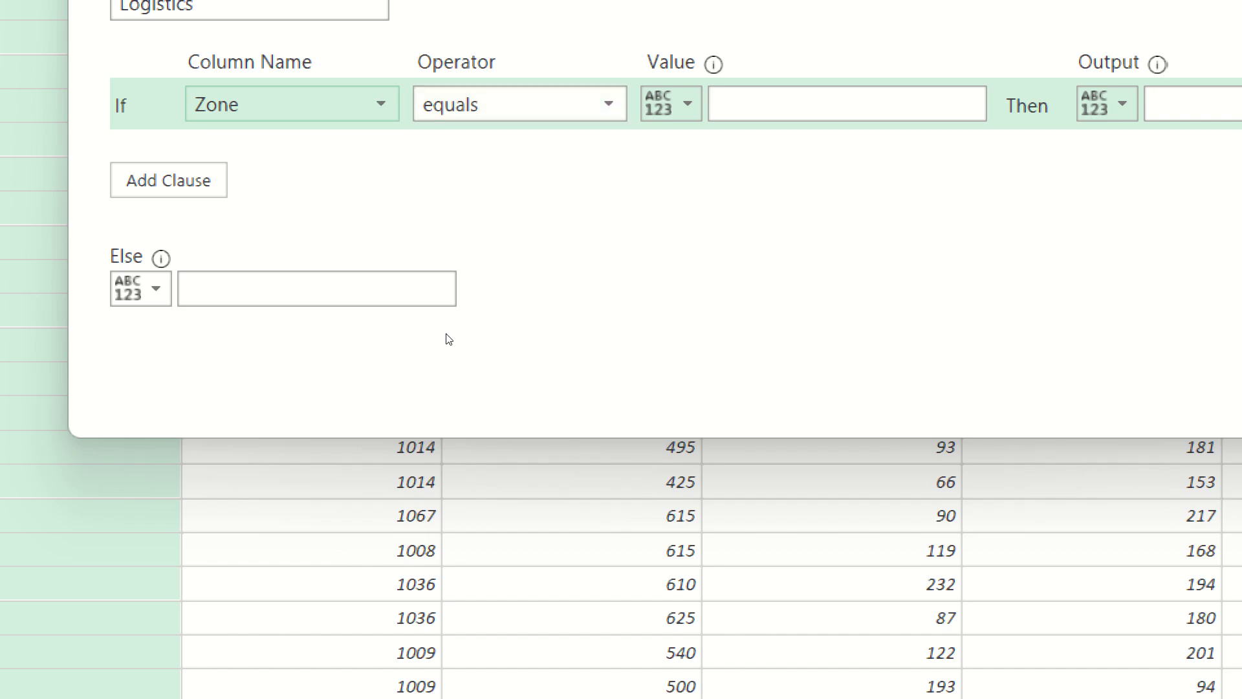
- Switch the first condition to the Total Sales column and review the comparison operators offered for it
key("alt+Down")
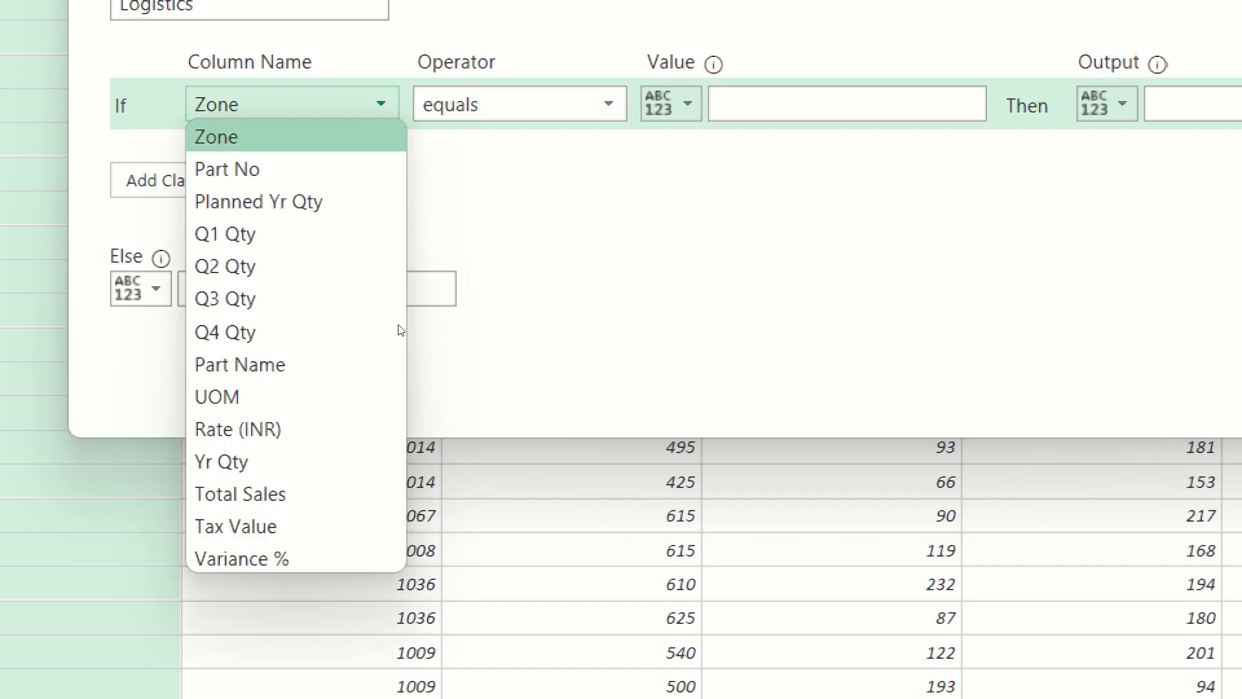
left_click(372, 498)
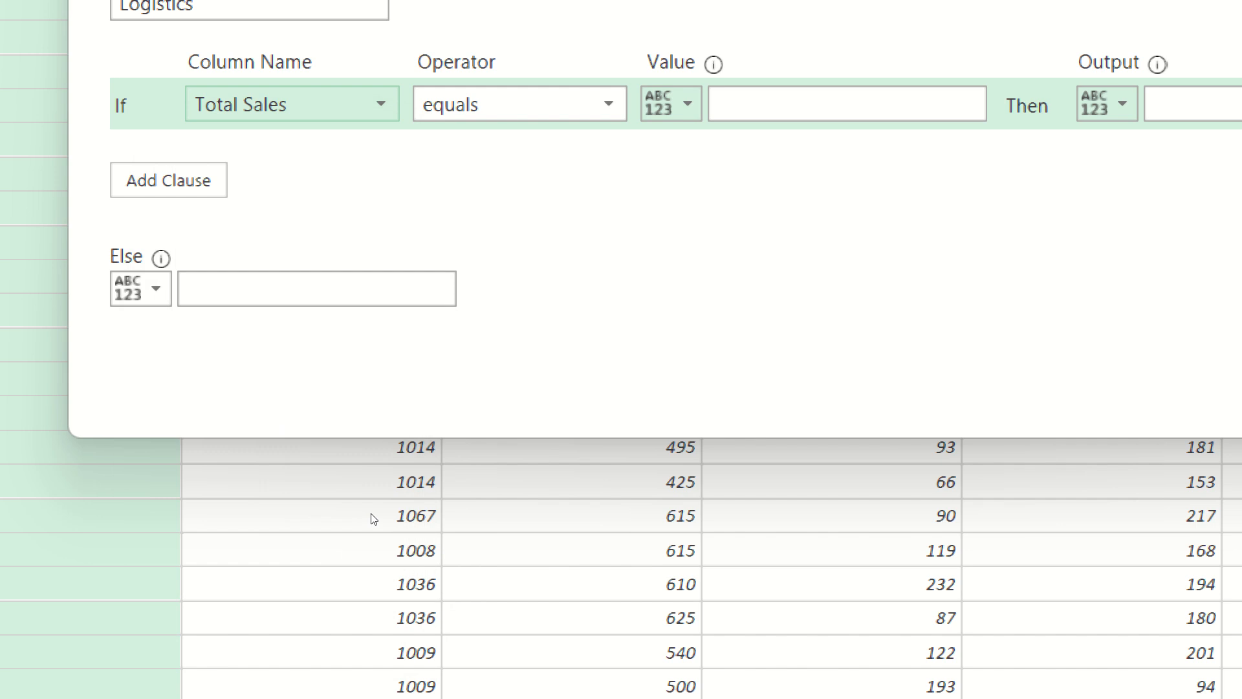
key("Tab")
key("alt+Down")
key("Down")
key("Down")
key("Down")
key("Down")
key("Down")
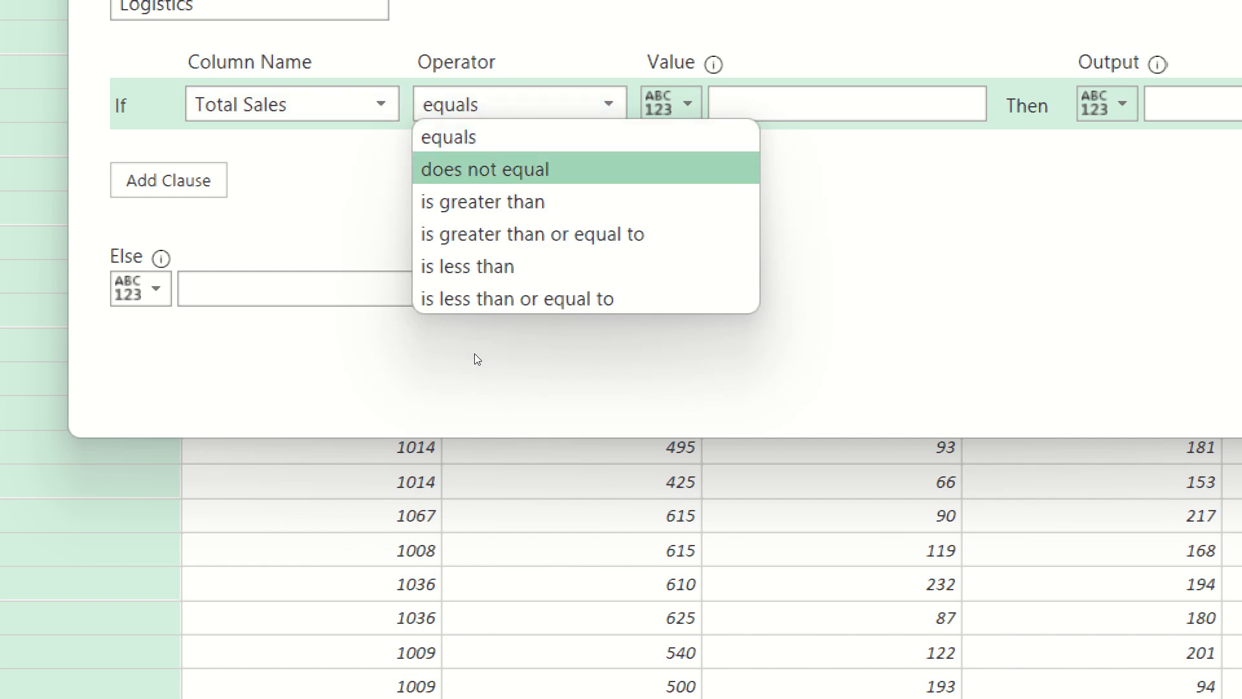
key("Up")
key("Up")
key("Up")
key("Up")
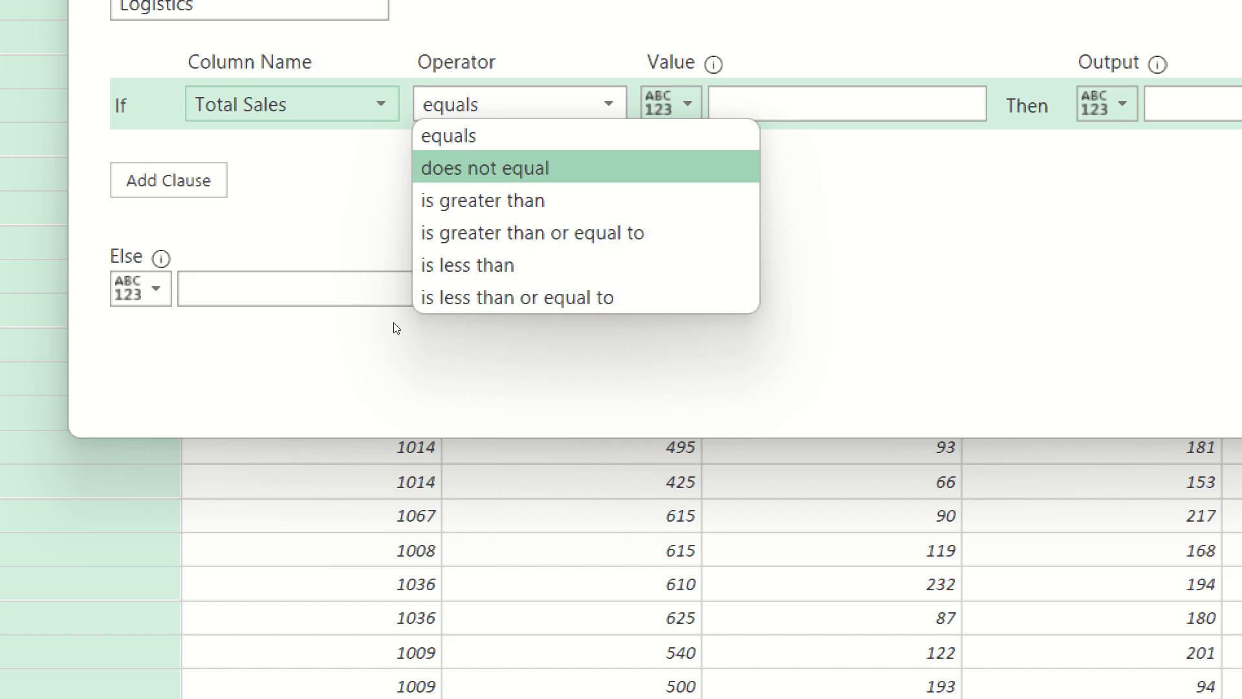
key("Escape")
- Set the first condition's column to Zone, review its text operators, and choose equals
key("shift+Tab")
key("alt+Down")
key("Home")
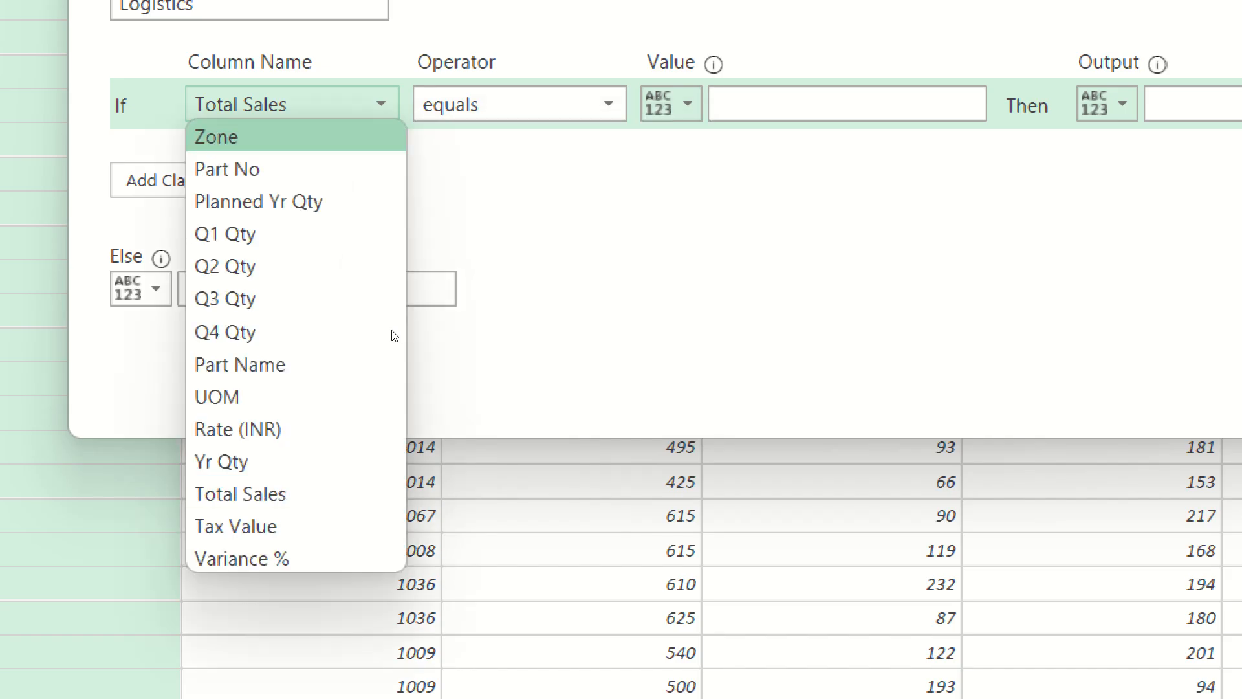
key("Return")
key("Tab")
key("alt+Down")
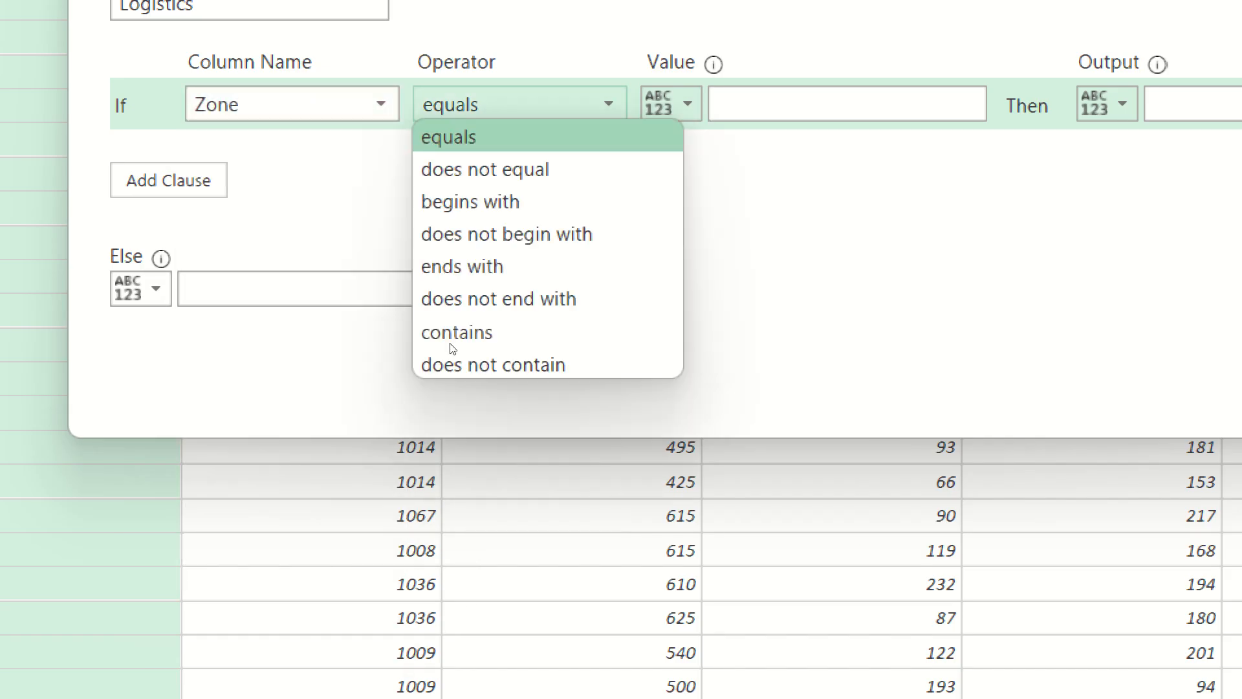
key("Down")
key("Down")
key("Down")
key("Down")
key("Down")
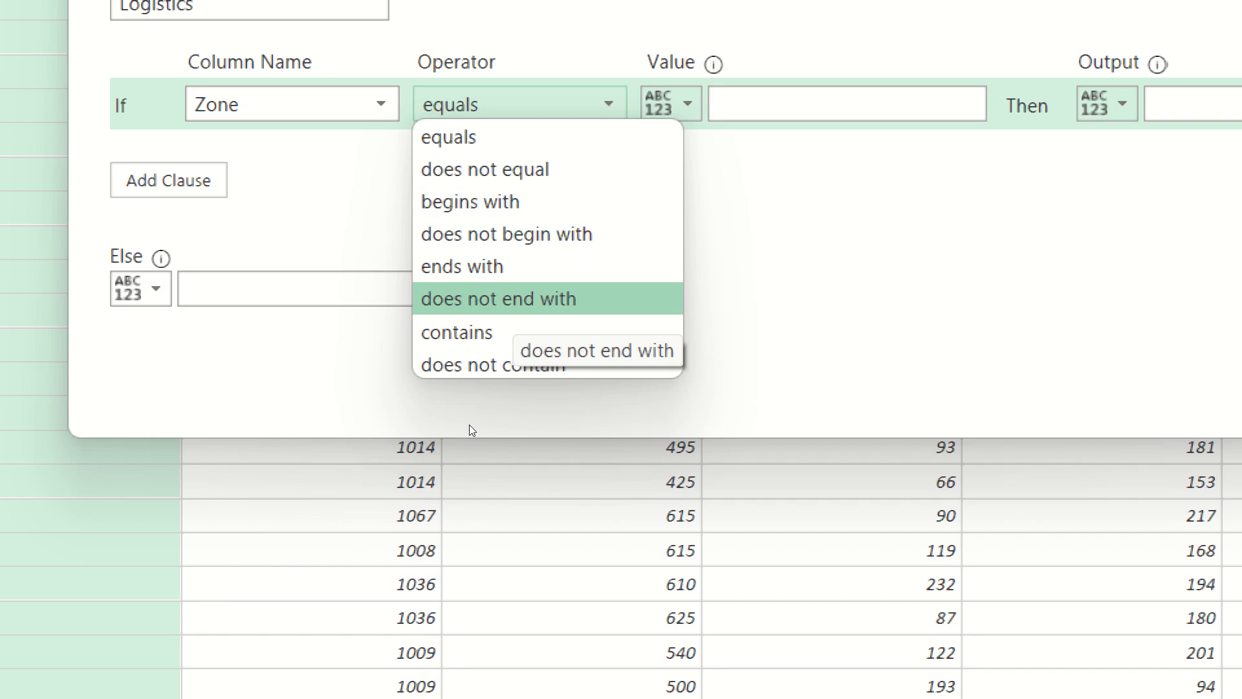
key("Up")
key("Up")
key("Up")
key("Up")
key("Up")
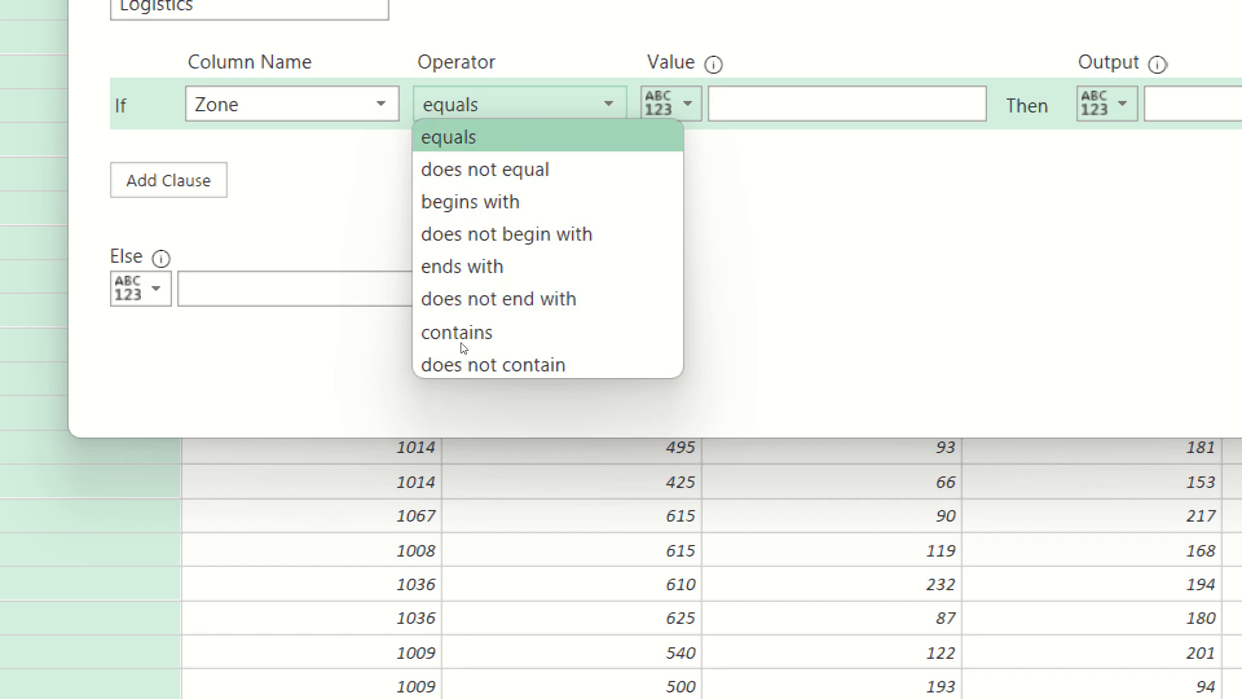
key("Return")
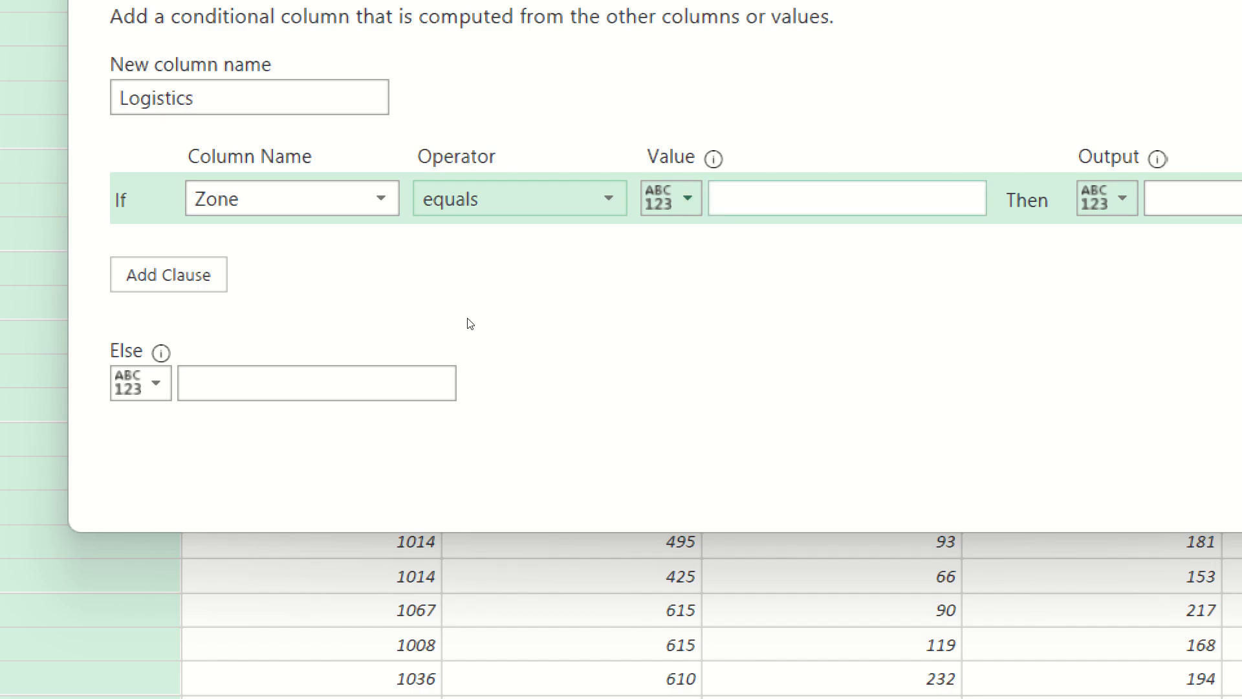
- Enter South as the first condition's comparison value, and switch the comparison to a selected column
key("Tab")
type("South")
key("shift+Tab")
key("space")
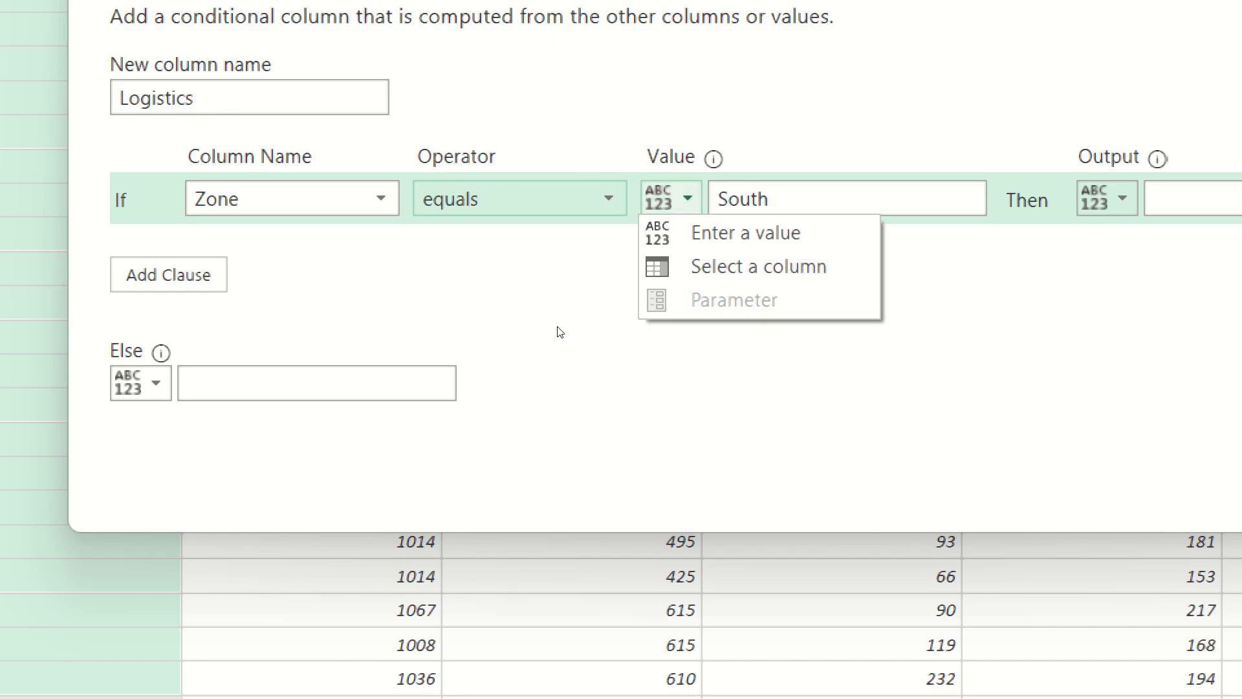
key("Down")
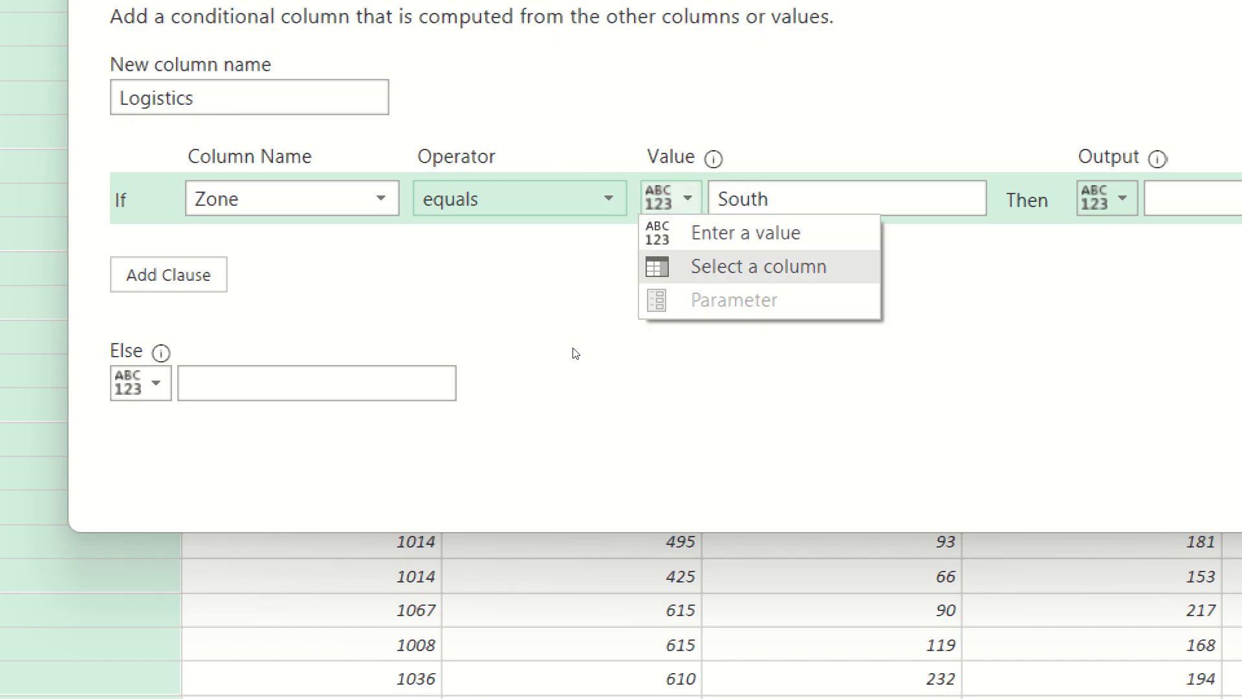
key("Return")
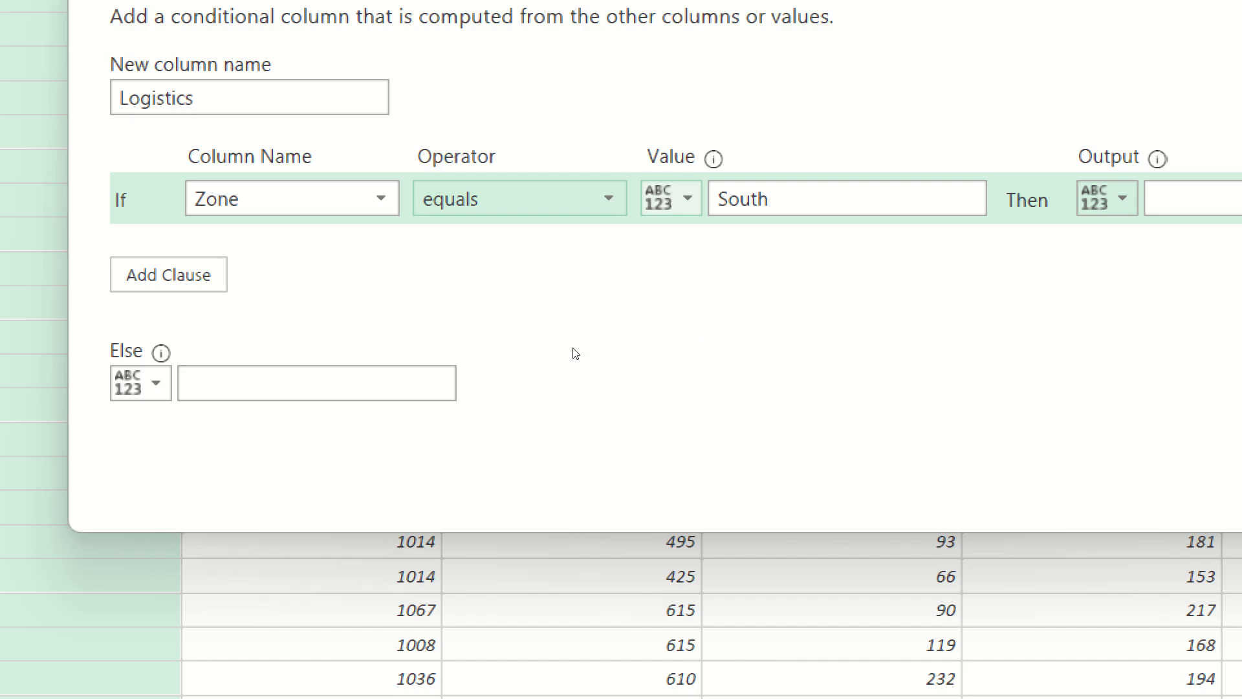
- Review the columns that can be chosen as the first condition's comparison value, without picking one
key("Tab")
key("alt+Down")
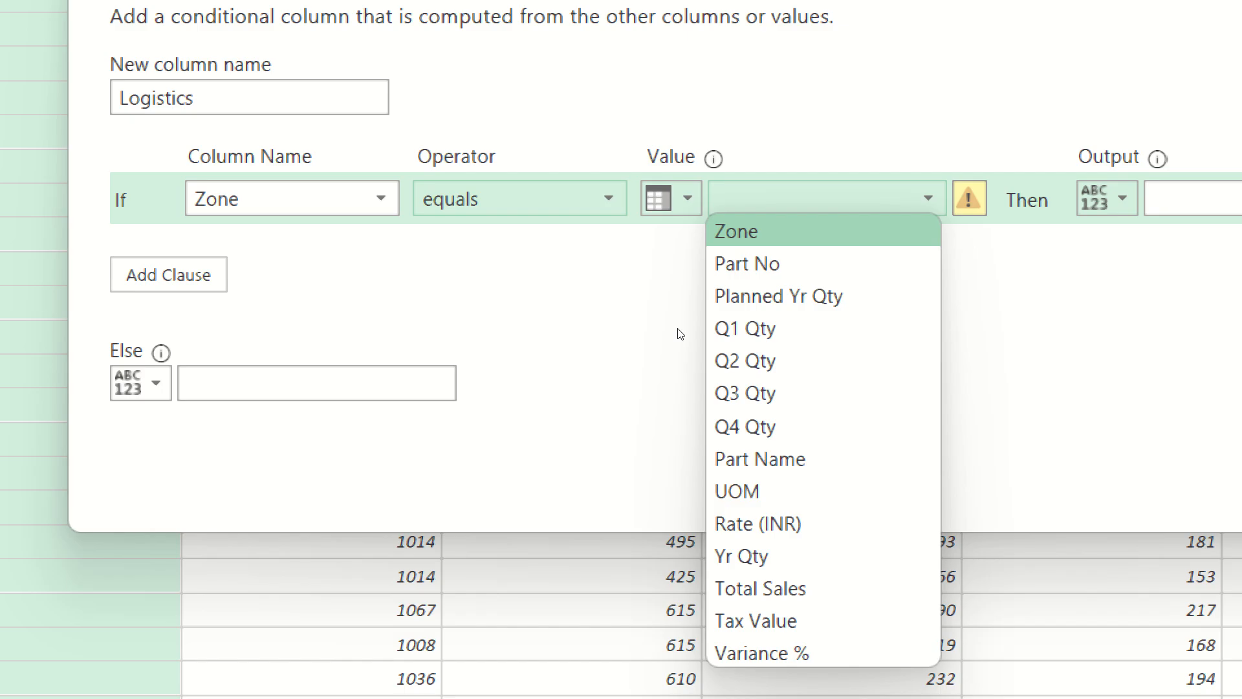
key("Down")
key("Down")
key("Down")
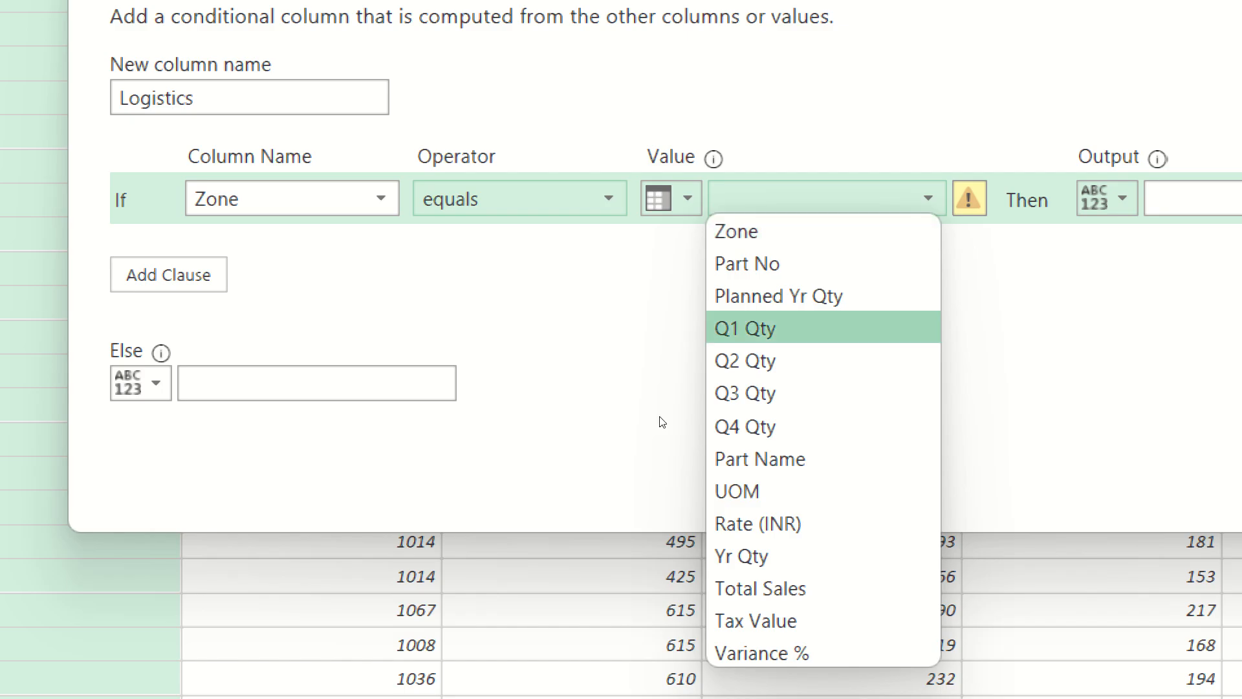
key("Down")
key("Down")
key("Down")
key("Down")
key("Down")
key("Up")
key("Up")
key("Up")
key("Up")
key("Up")
key("Down")
key("Escape")
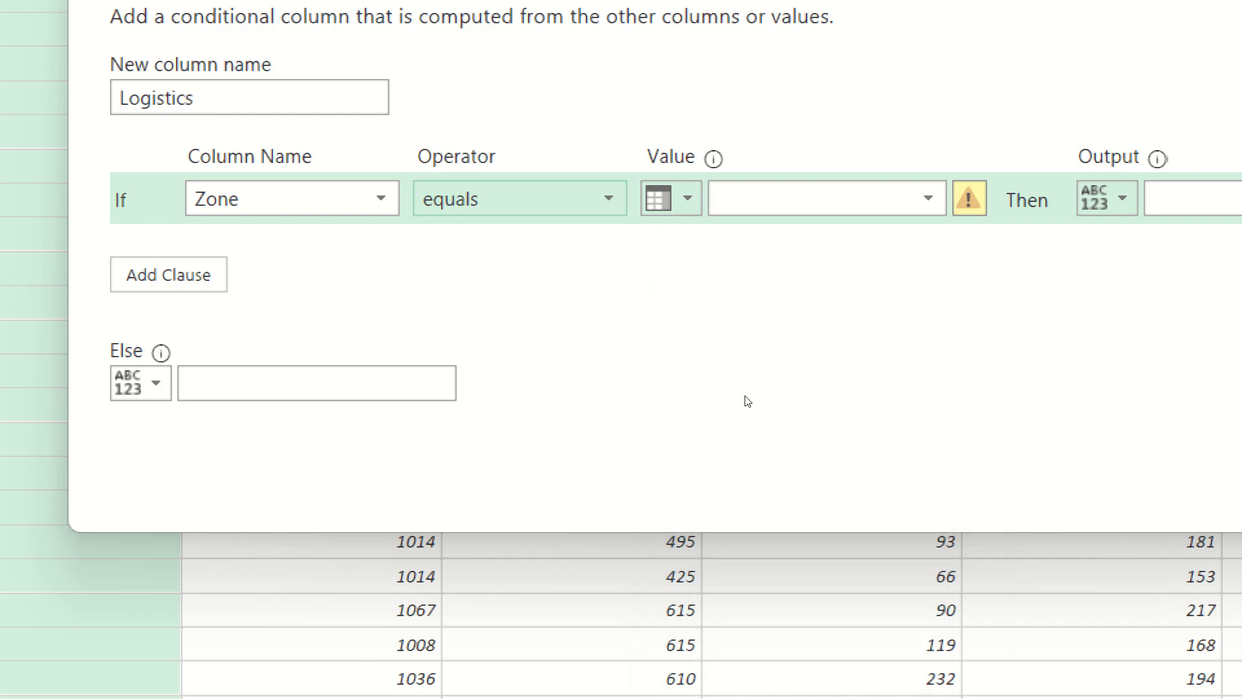
- Switch the first condition back to an entered value, set it to South, and give it the output 2000
key("shift+Tab")
key("alt+Down")
key("Down")
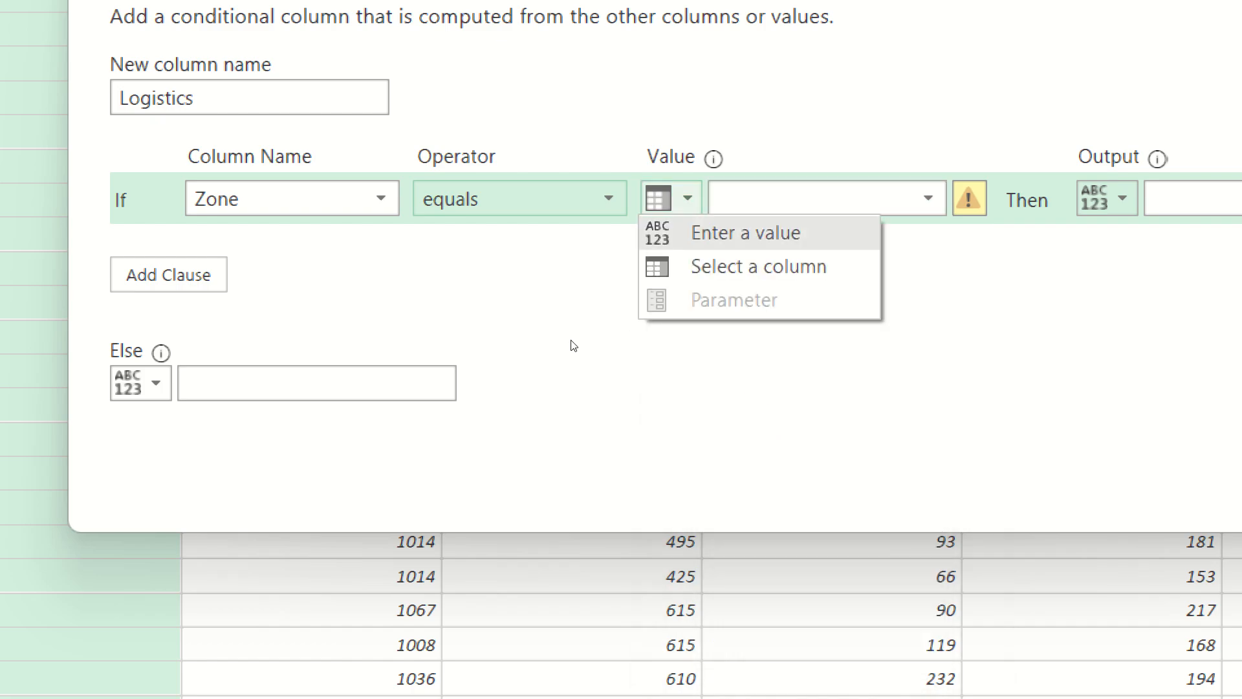
key("Return")
key("Tab")
type("South")
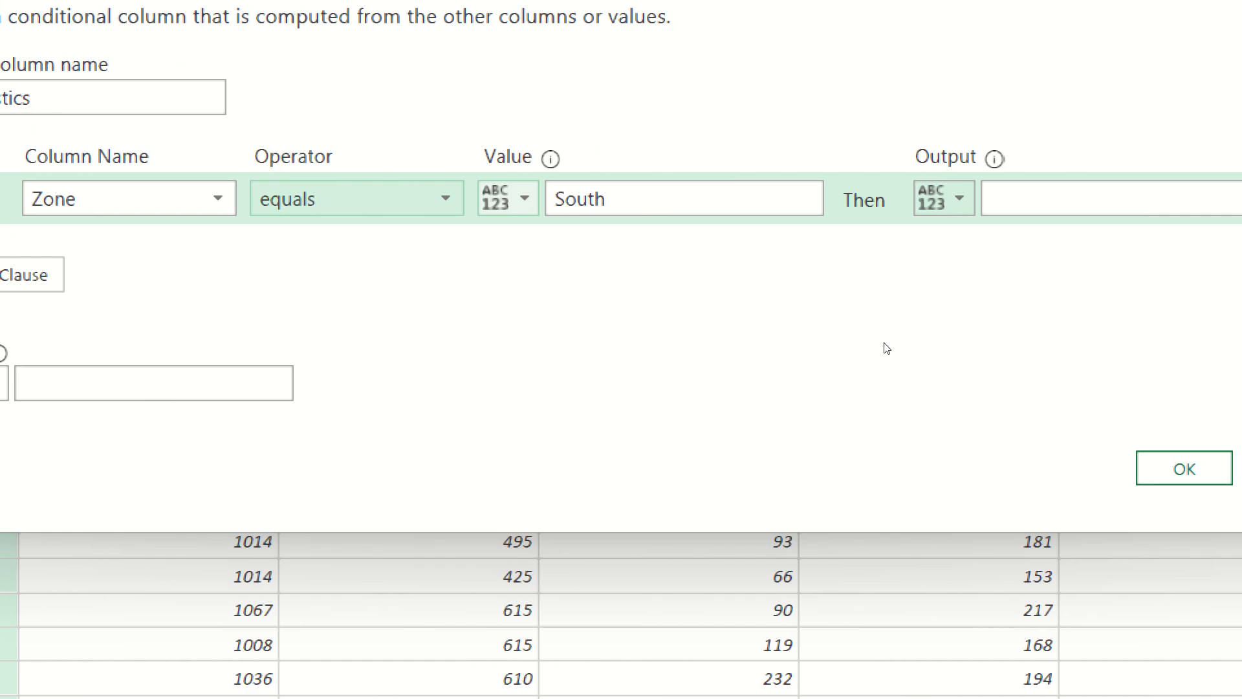
key("Tab")
key("Tab")
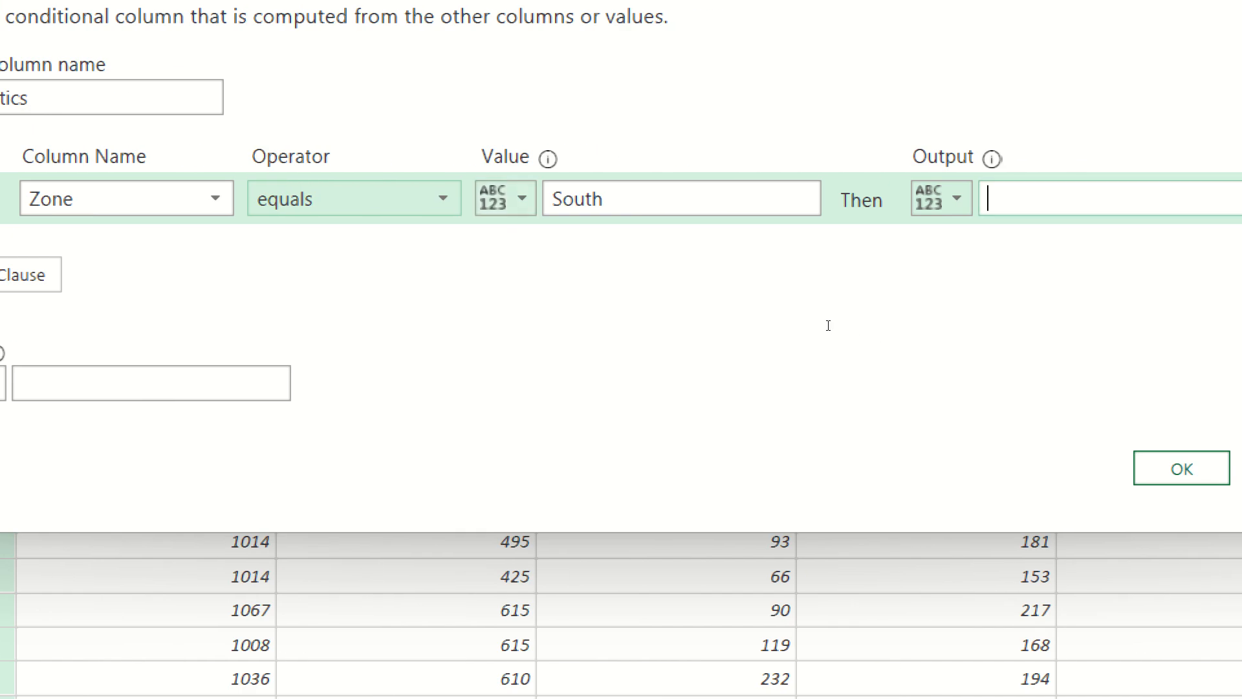
type("2000")
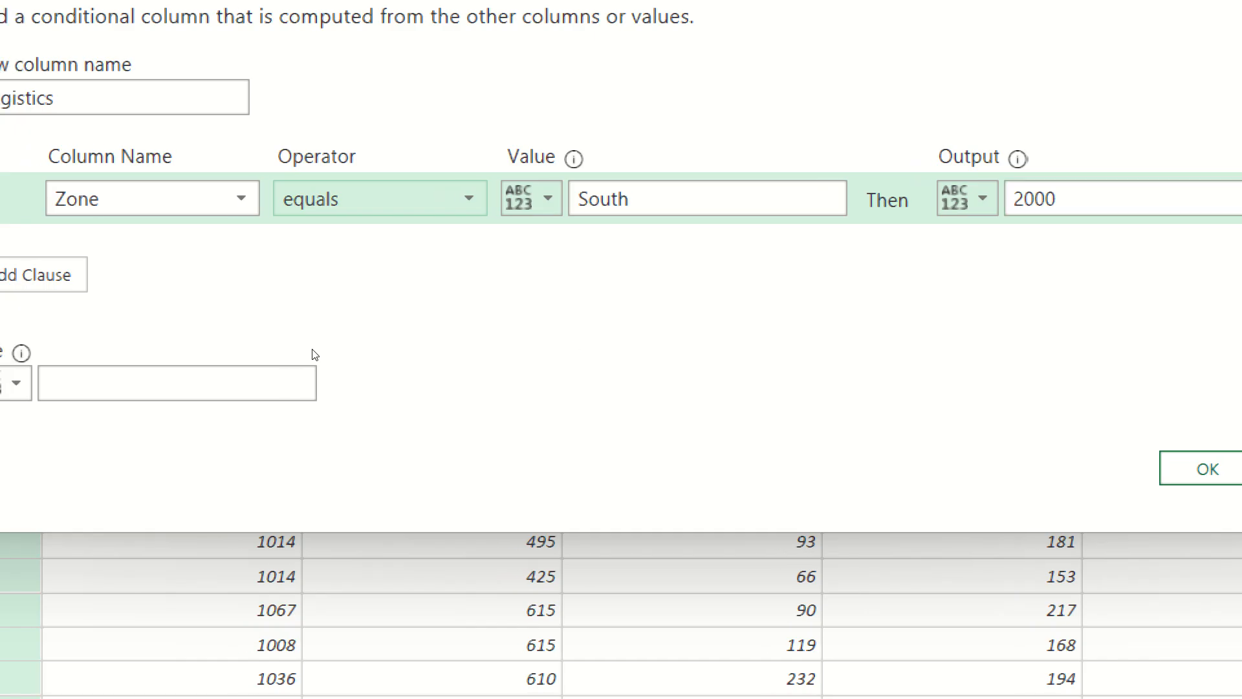
- Add a second clause that outputs 4000 when Zone equals North
left_click(29, 274)
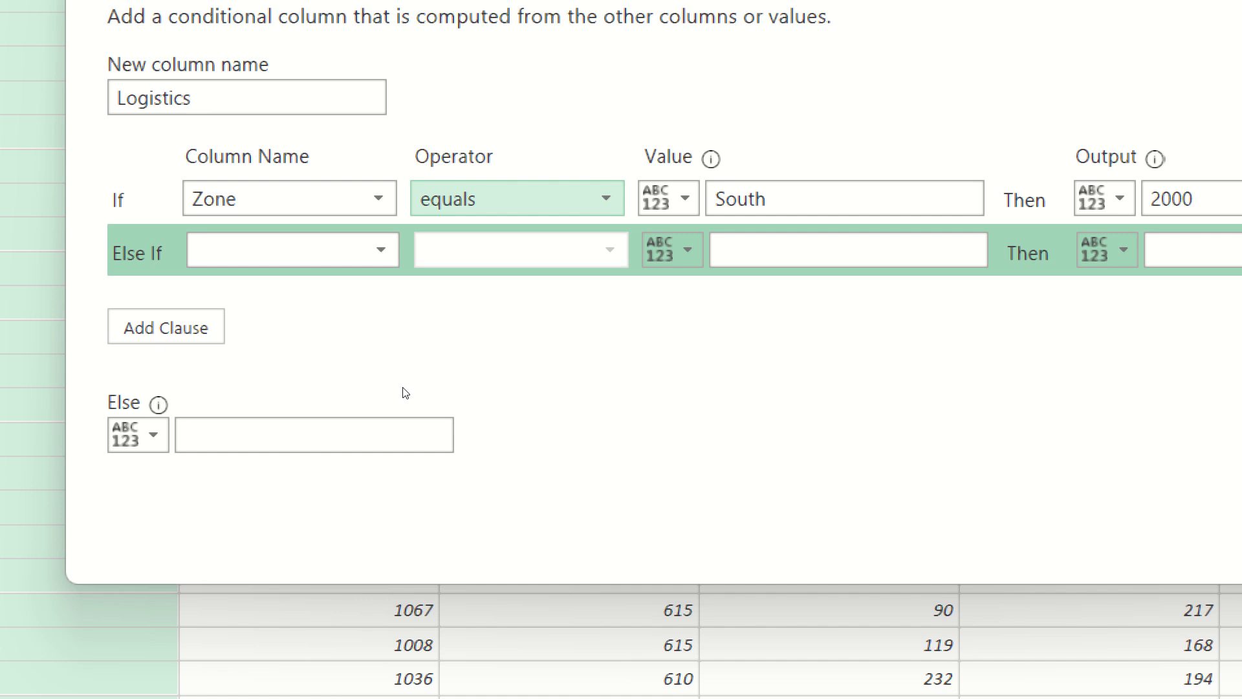
left_click(292, 250)
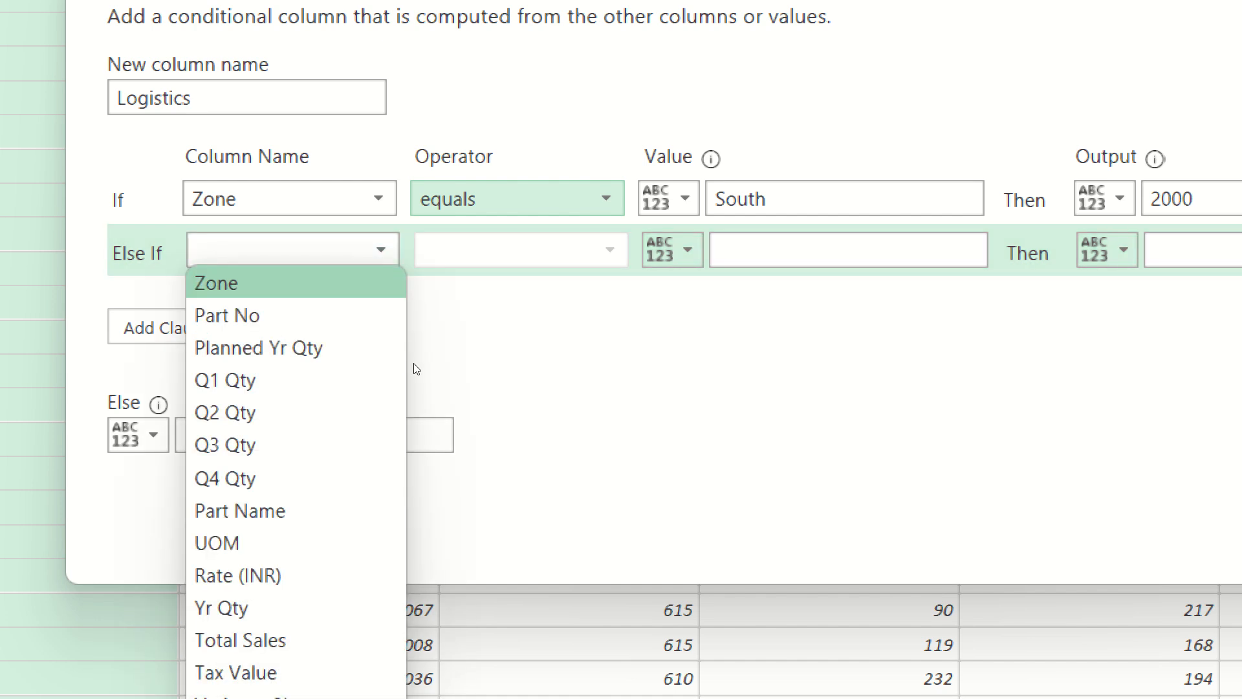
key("Return")
key("Tab")
key("Tab")
key("Tab")
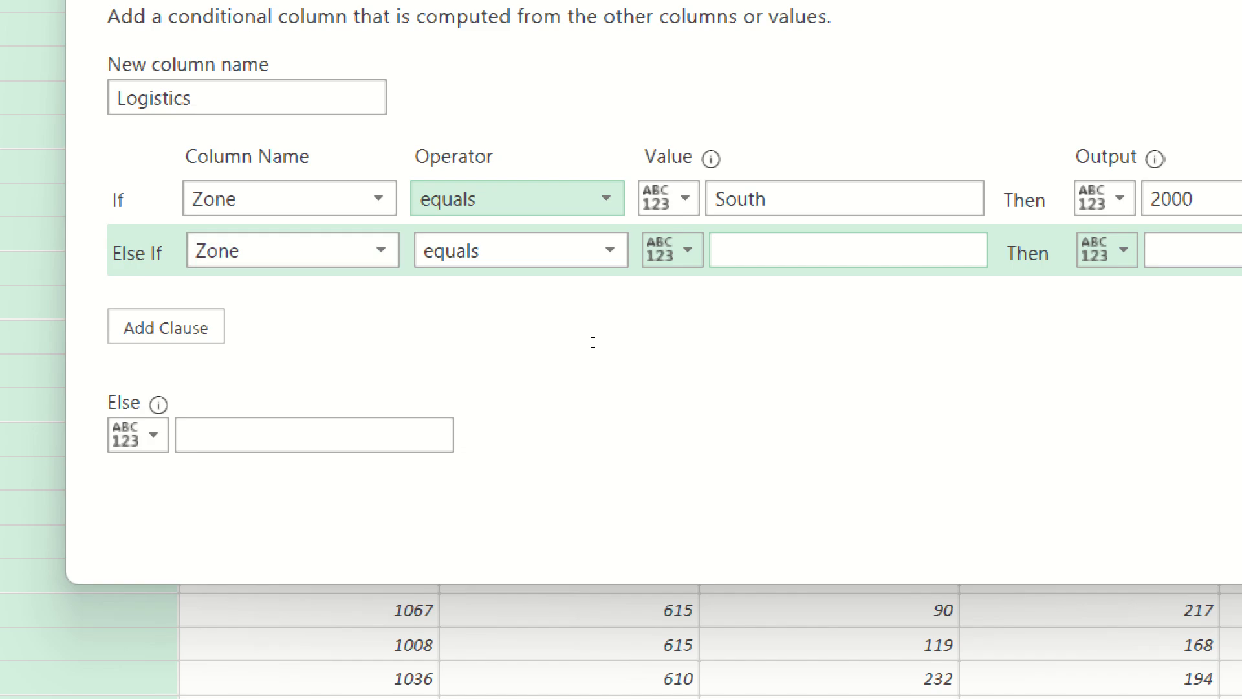
type("North")
key("Tab")
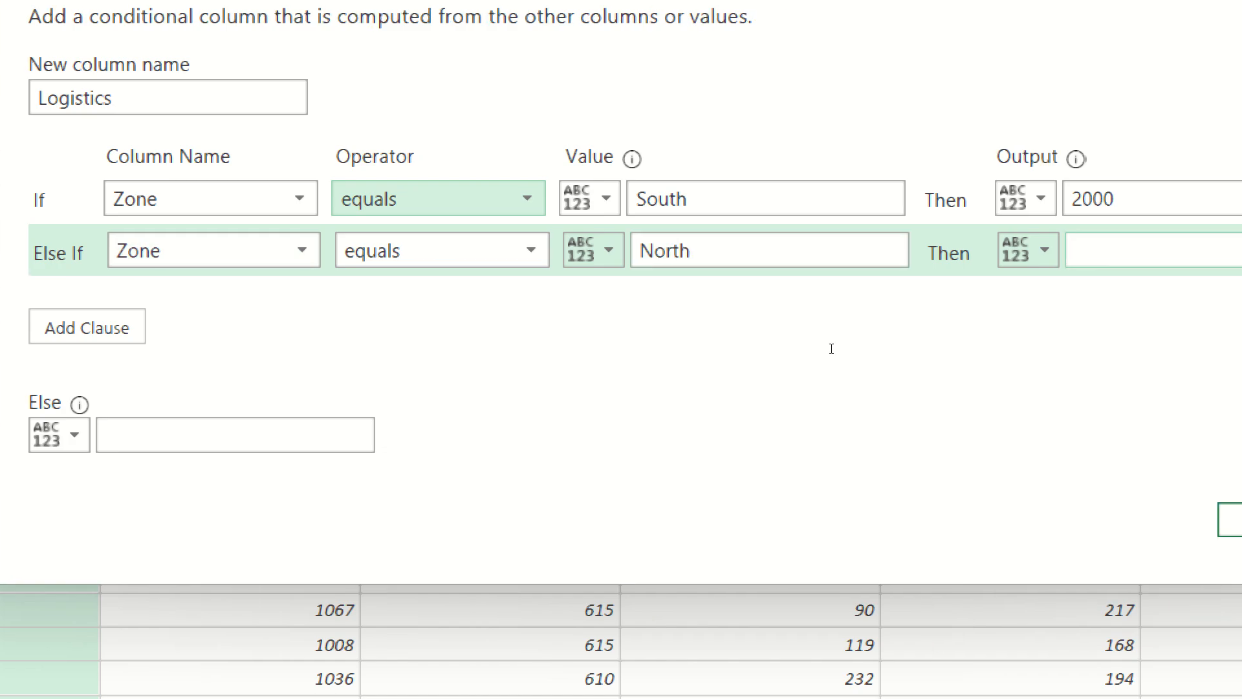
type("4000")
- Add a third clause that outputs 3000 when Zone equals West
key("Tab")
key("Return")
key("alt+Down")
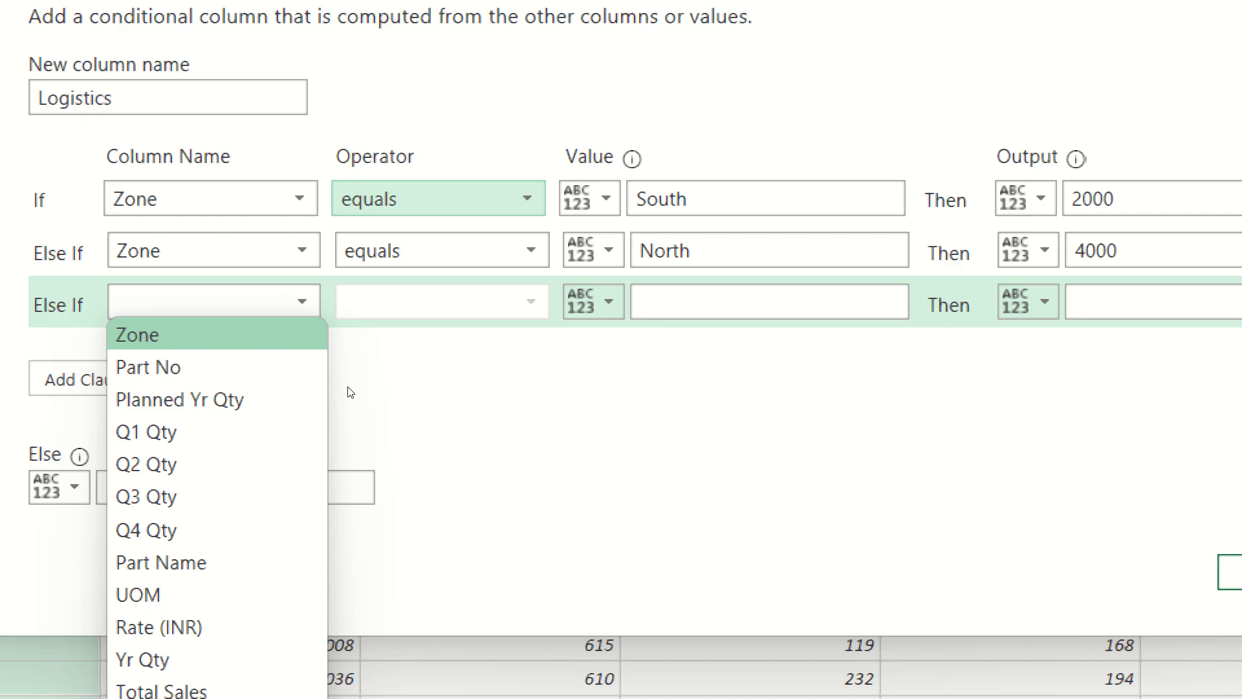
key("Return")
key("Tab")
key("Tab")
key("Tab")
type("West")
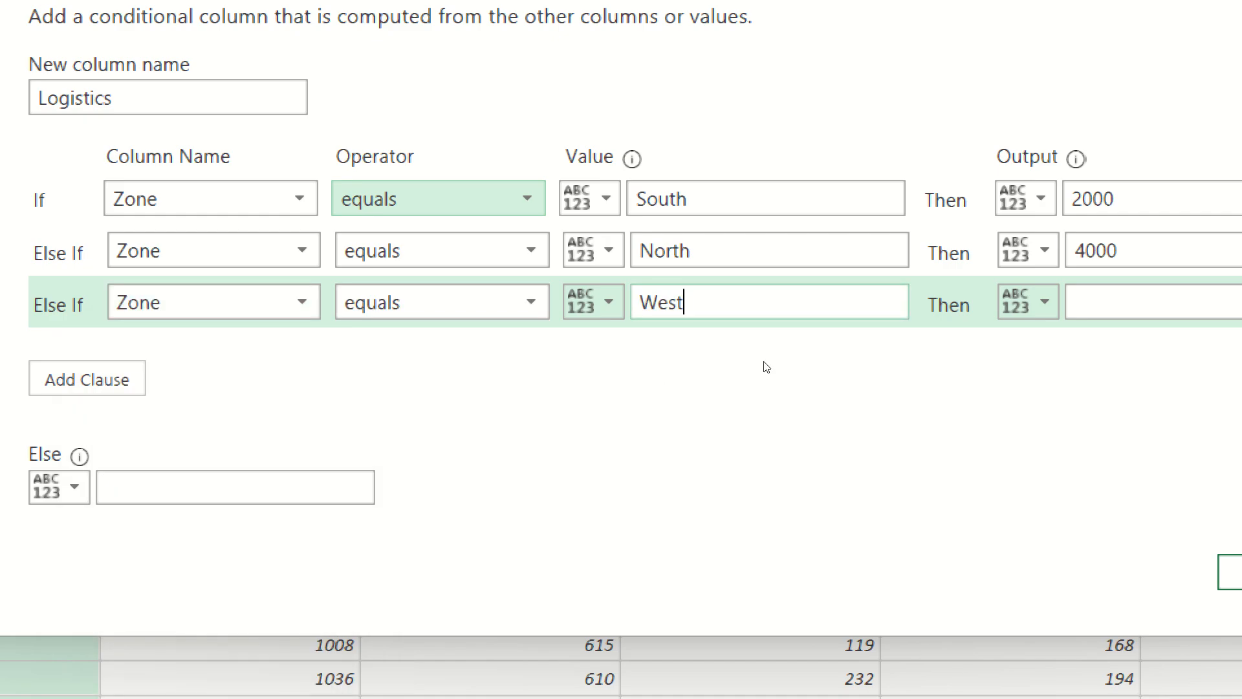
key("Tab")
key("Tab")
type("3000")
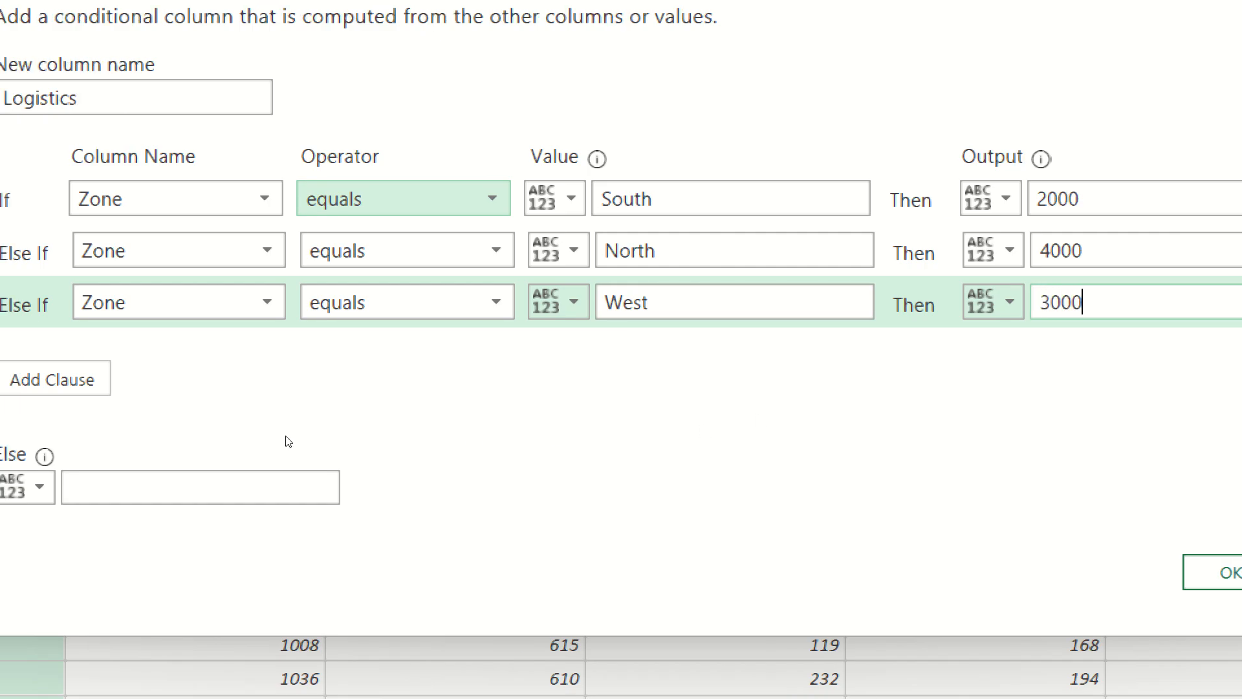
- Add a fourth clause that outputs 3500 when Zone equals East
key("Tab")
key("Return")
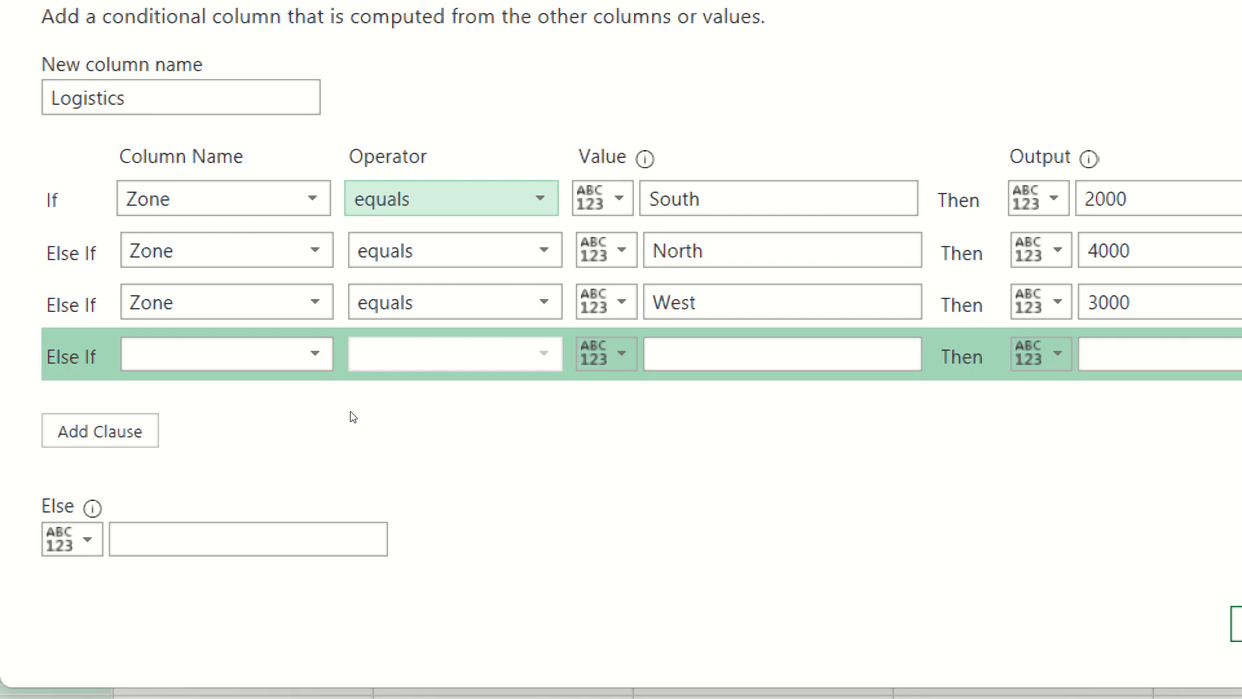
key("alt+Down")
key("Return")
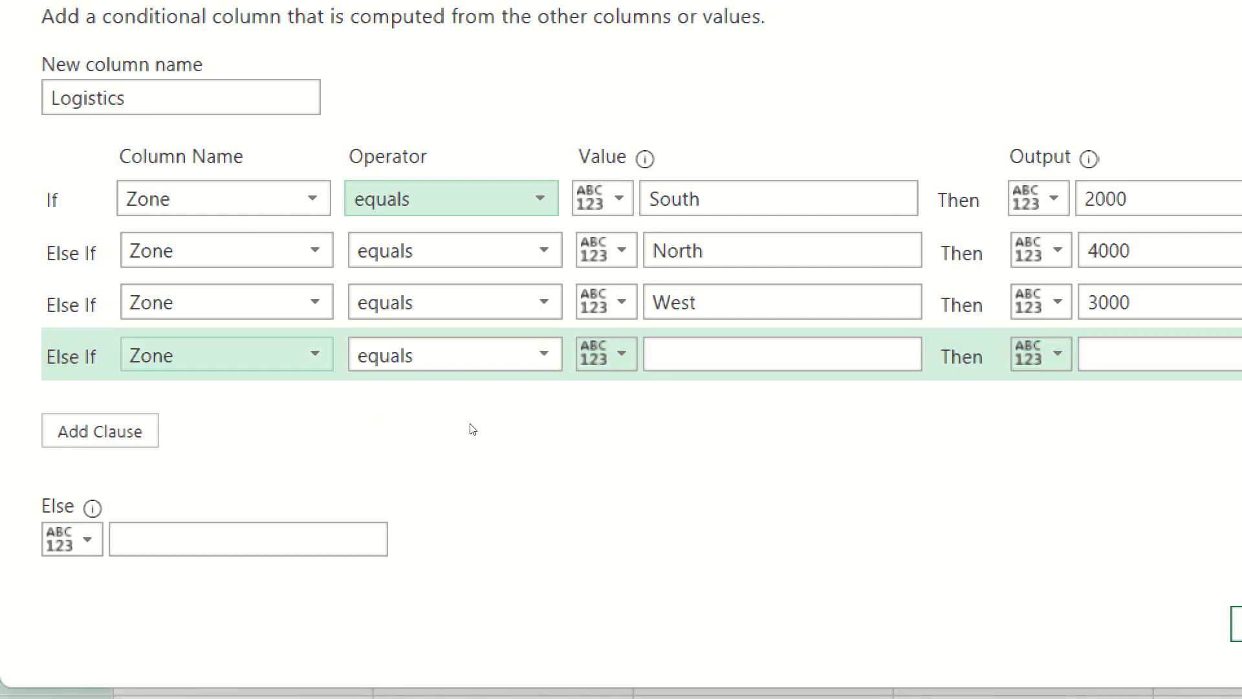
key("Tab")
key("Tab")
key("Tab")
type("East")
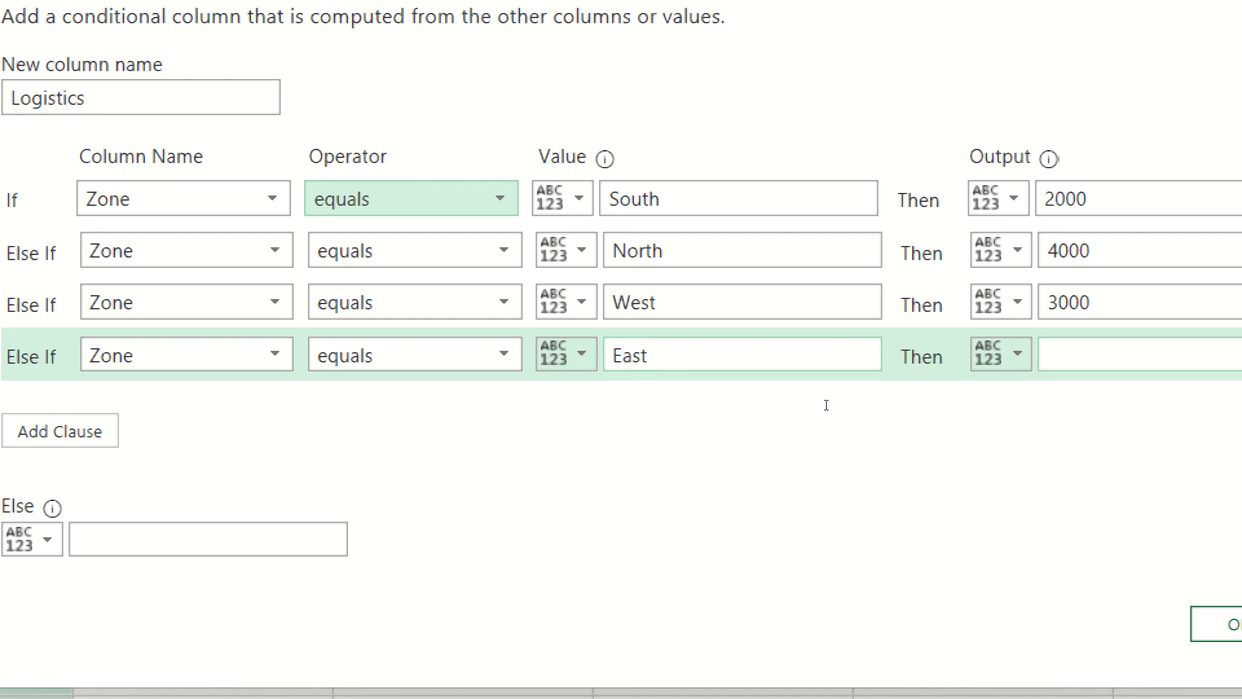
key("Tab")
key("Tab")
type("3500")
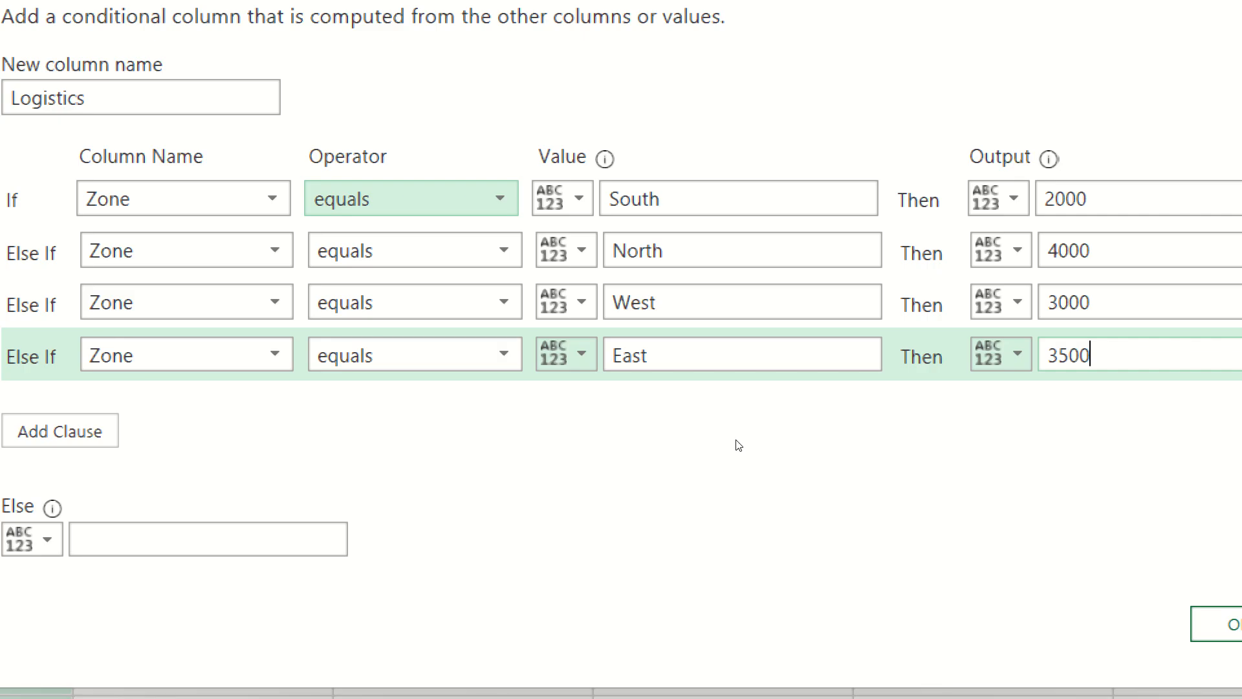
- Set the Else output to 0 and create the Logistics conditional column
left_click(324, 537)
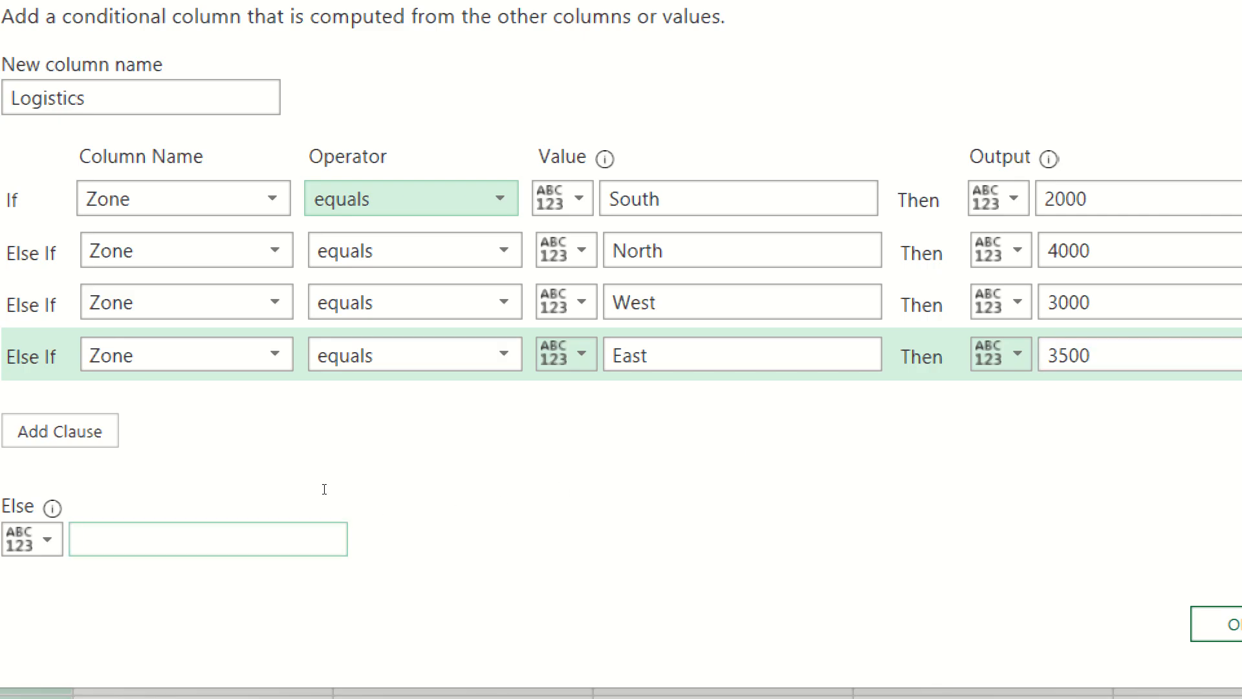
type("0")
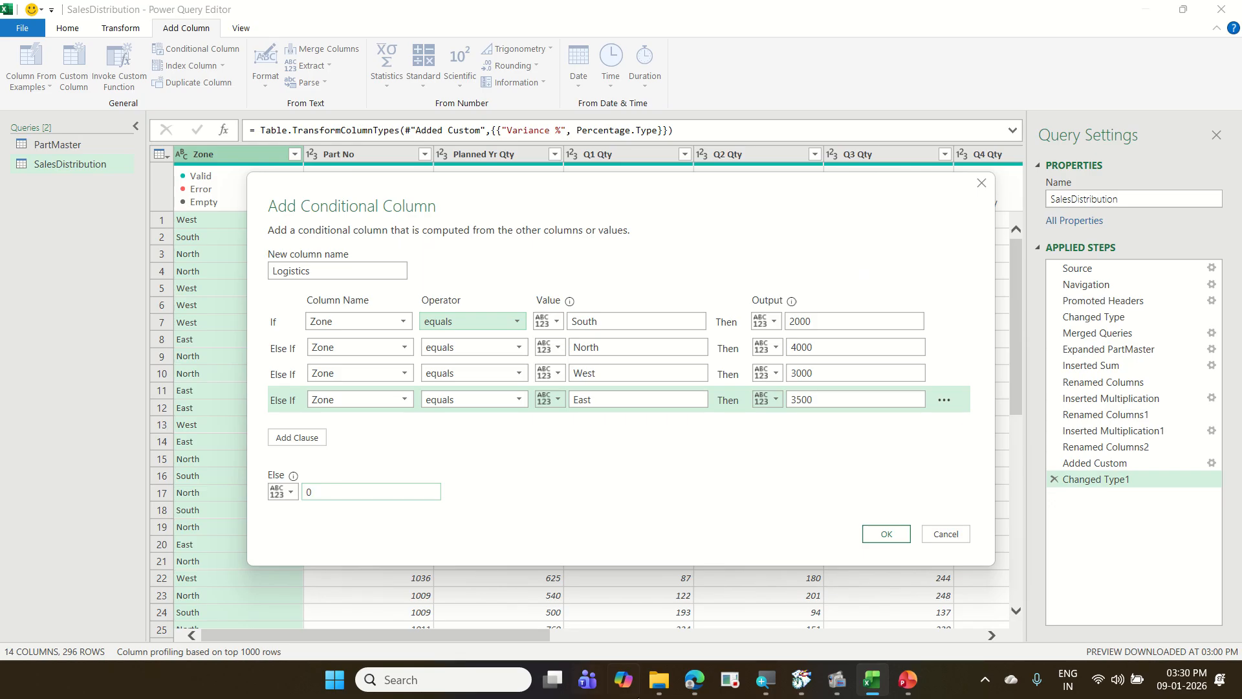
left_click(873, 539)
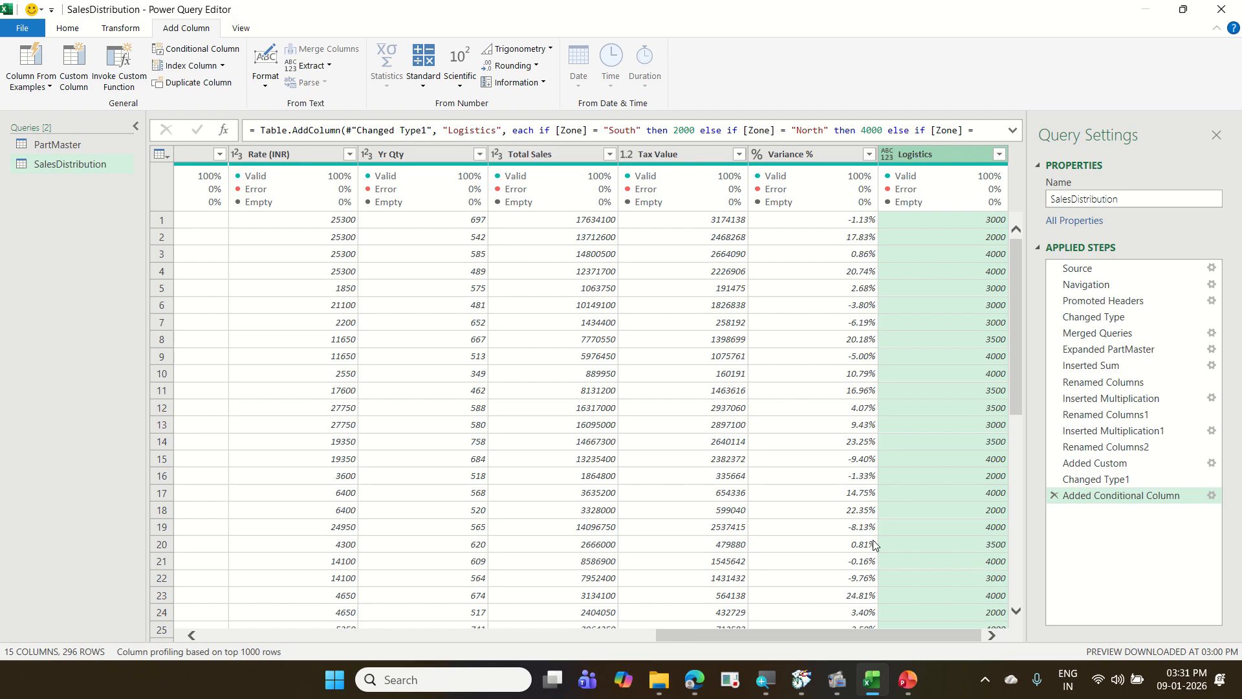
- Reopen the settings of the Added Conditional Column step to review its clauses, and close them without changes
left_click(1212, 497)
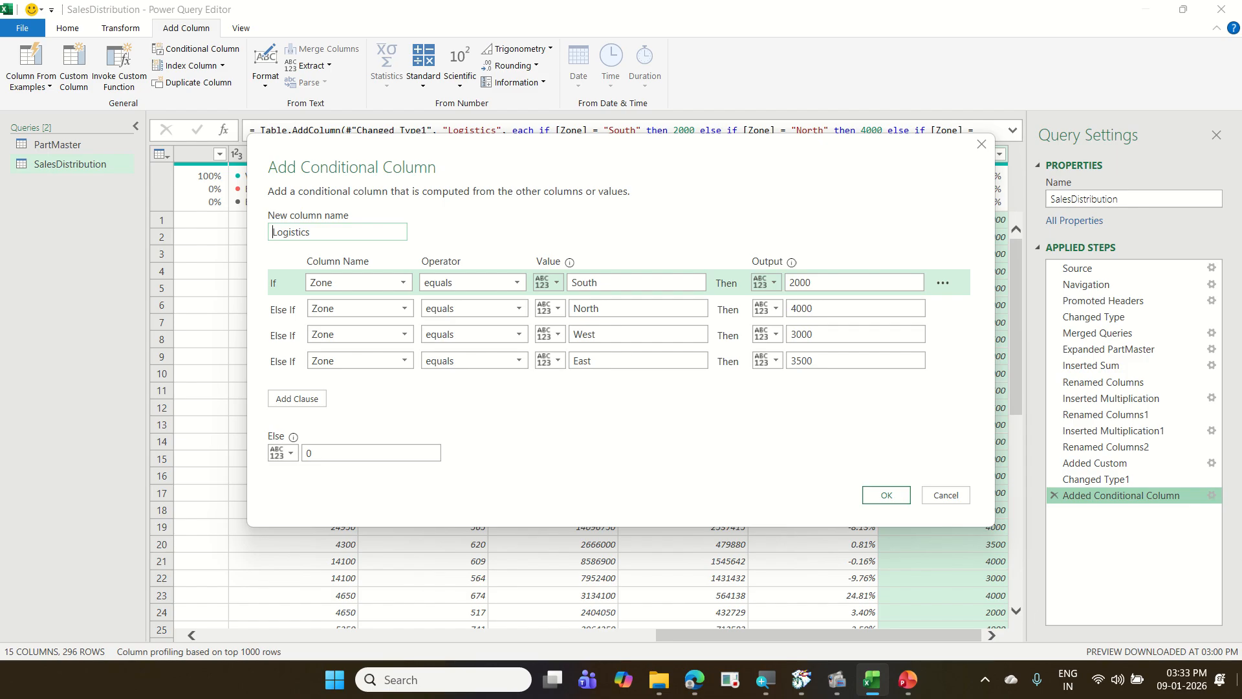
left_click(885, 495)
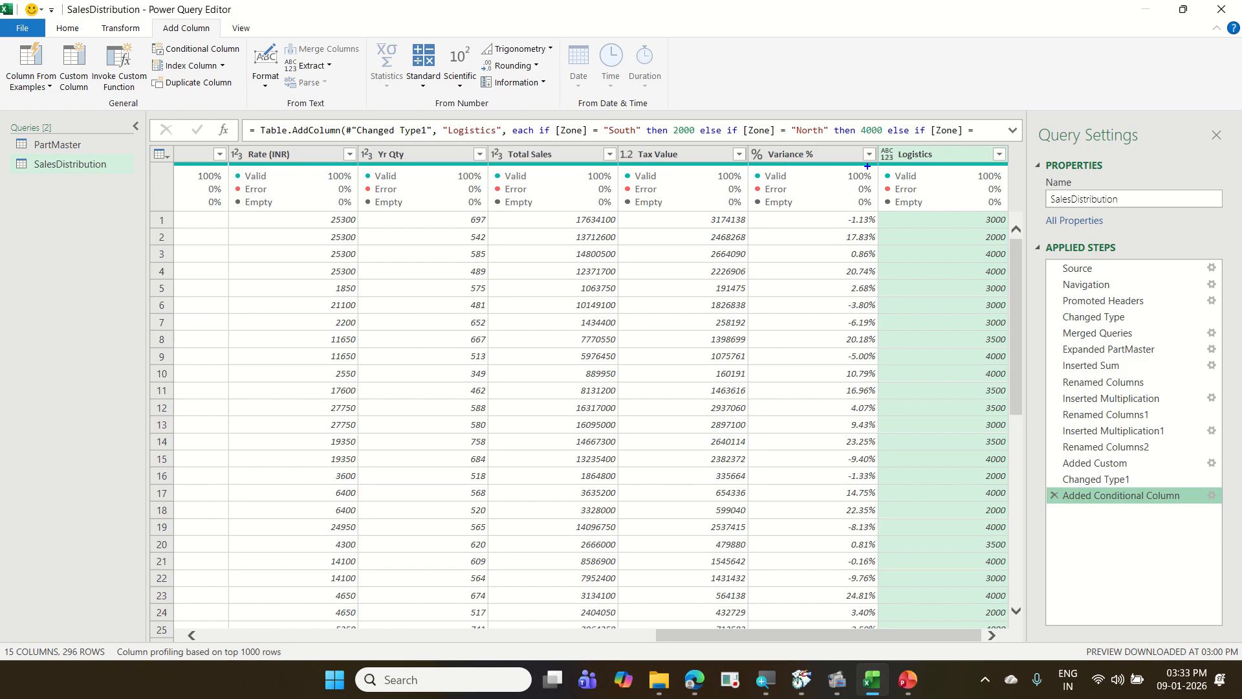
mouse_move(871, 141)
left_mouse_down()
mouse_move(895, 171)
mouse_move(871, 167)
mouse_move(903, 137)
mouse_move(911, 175)
mouse_move(912, 142)
left_mouse_up()
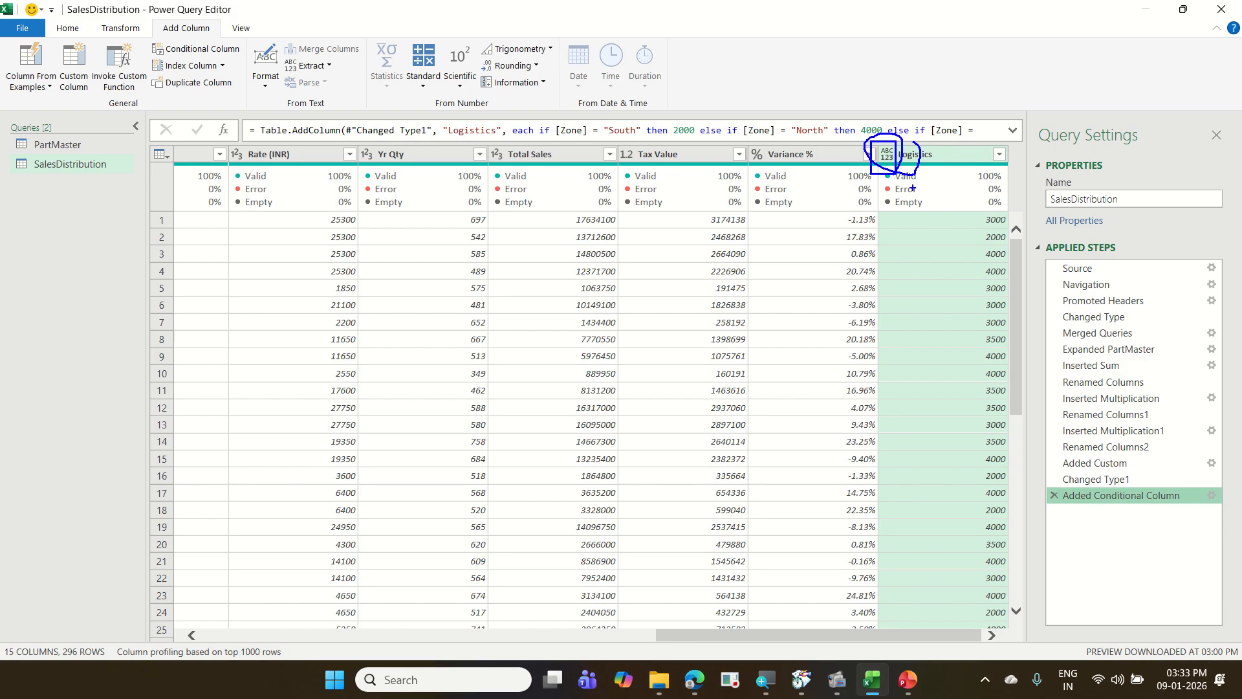
mouse_move(867, 182)
left_mouse_down()
mouse_move(909, 152)
mouse_move(972, 220)
left_mouse_up()
left_click_drag(972, 155, 934, 262)
mouse_move(924, 192)
left_mouse_down()
mouse_move(986, 246)
mouse_move(1009, 599)
left_mouse_up()
key("Escape")
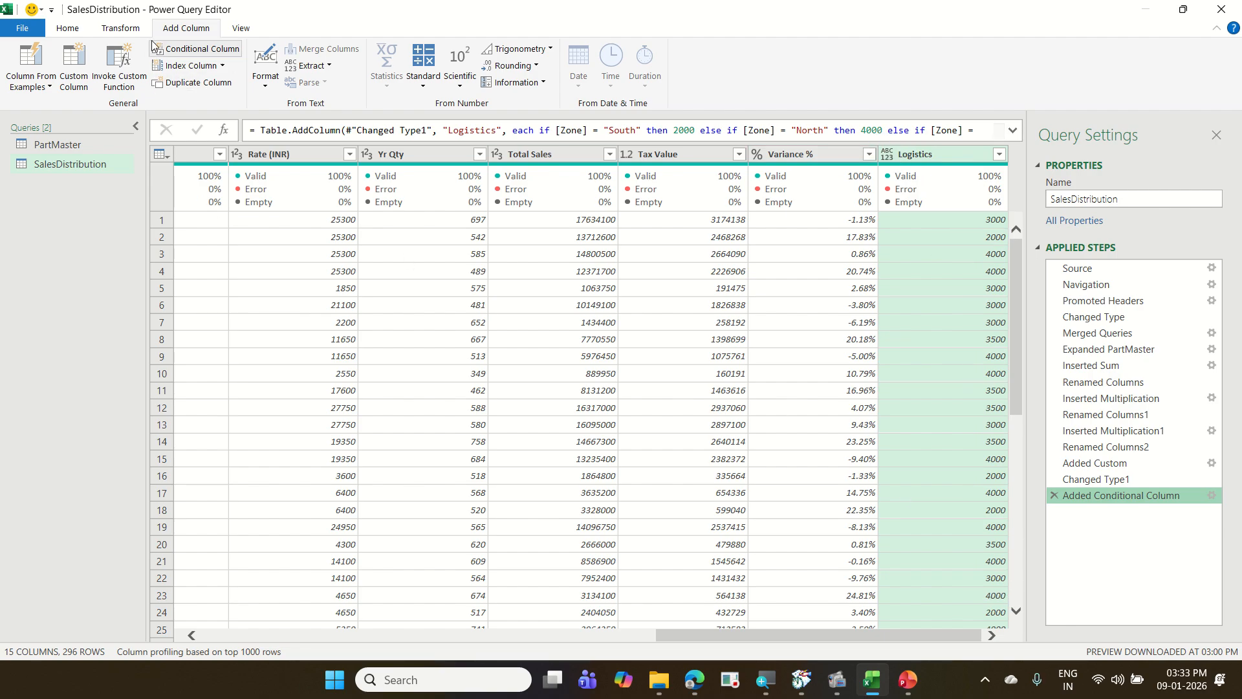
- Detect the data type of the Logistics column automatically
left_click(126, 34)
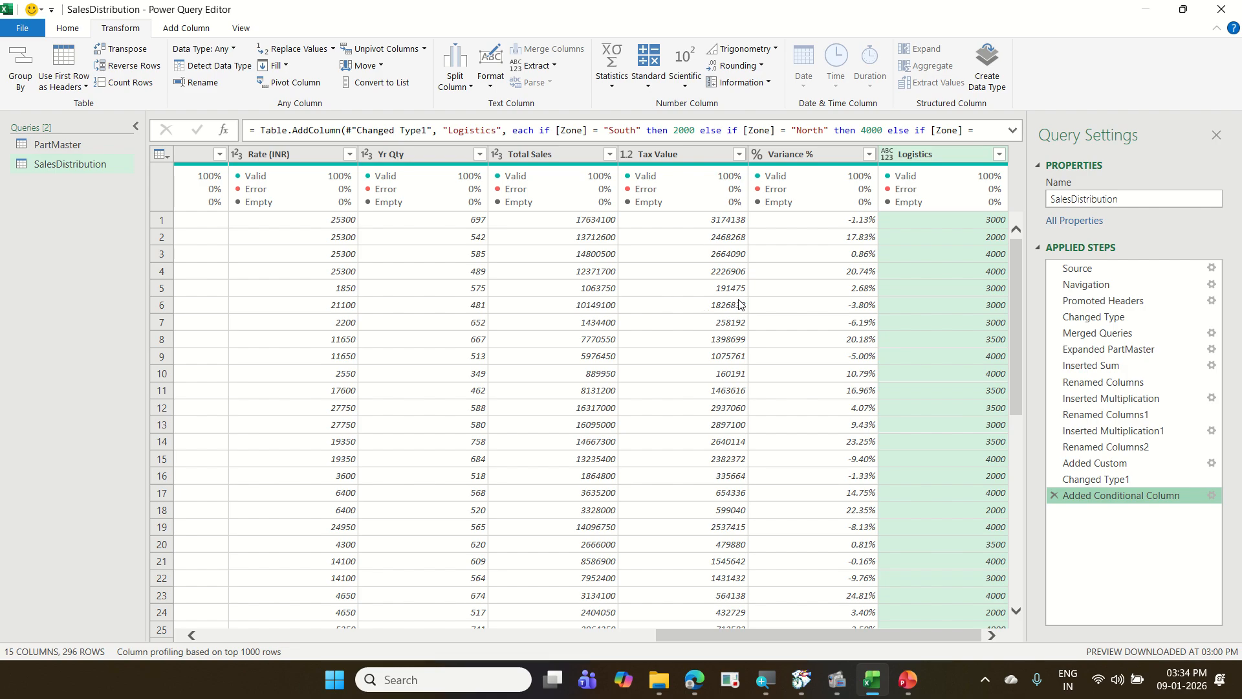
left_click(220, 66)
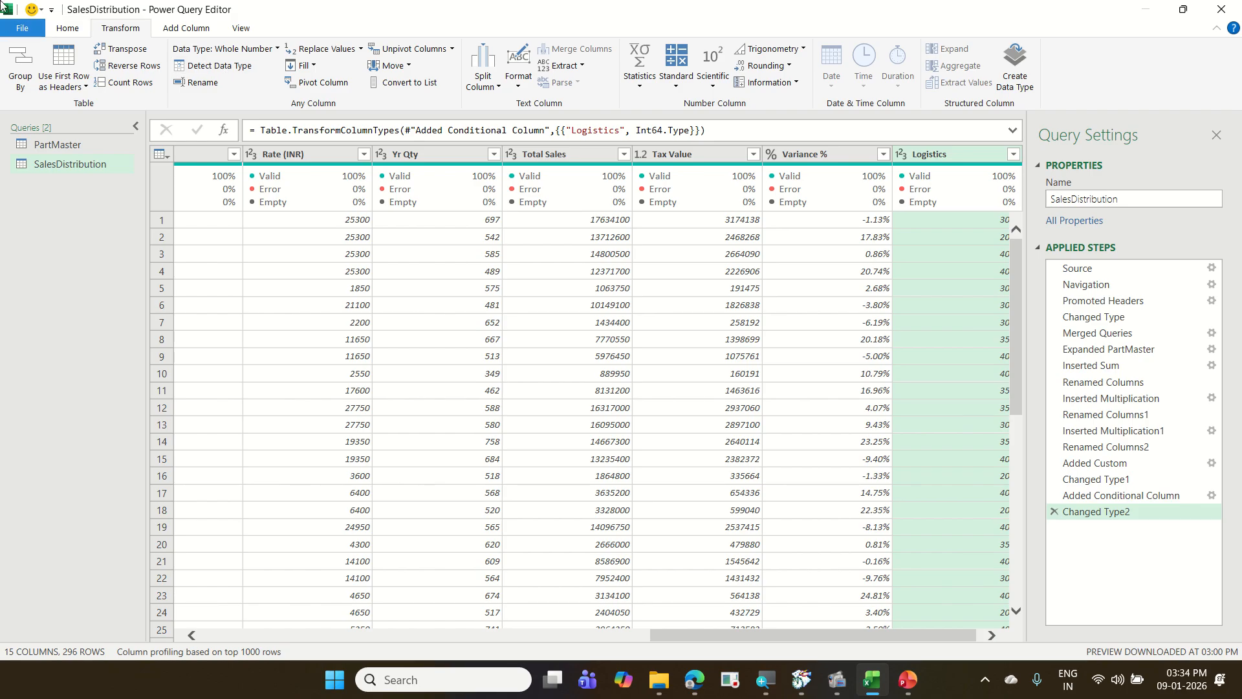
- Close the query editor and load the queries with Close & Load To as Only Create Connection
left_click(68, 28)
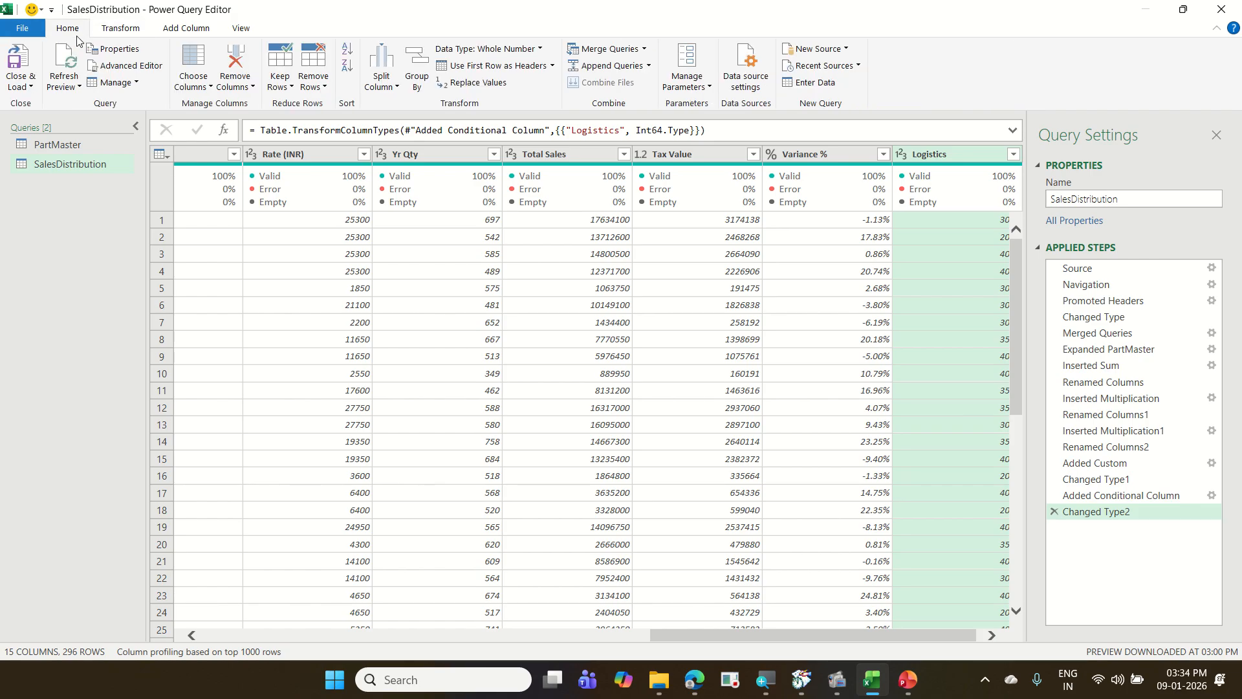
left_click(28, 88)
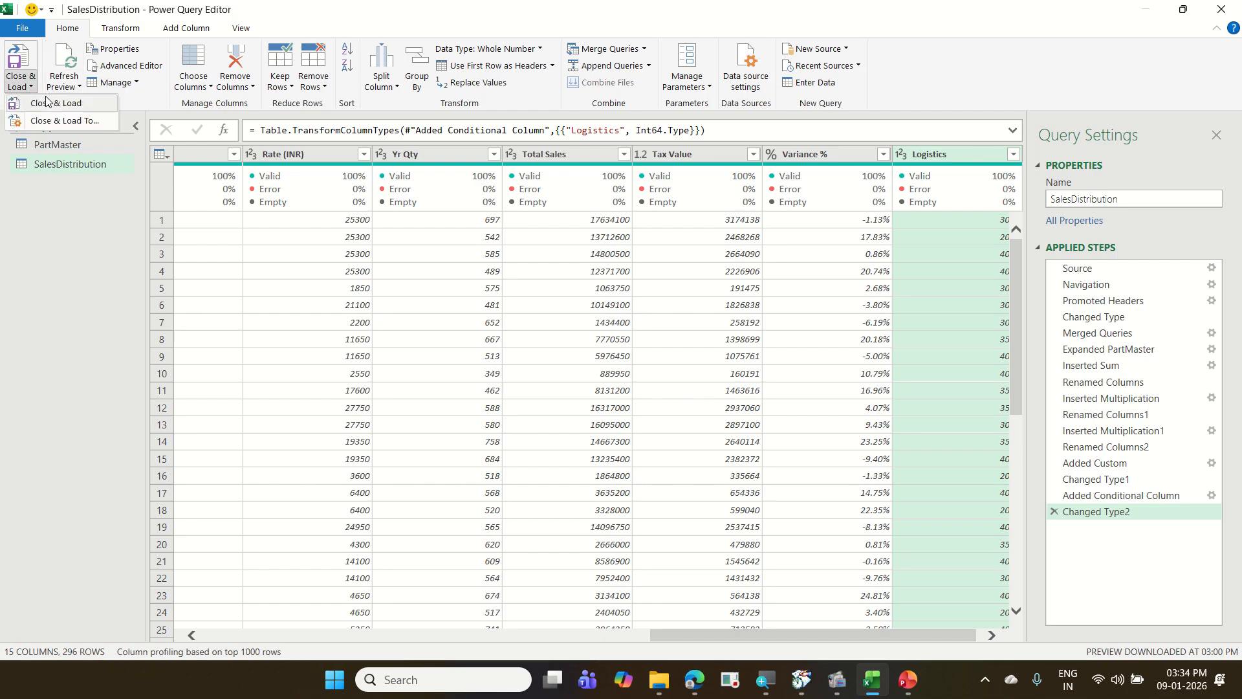
left_click(67, 123)
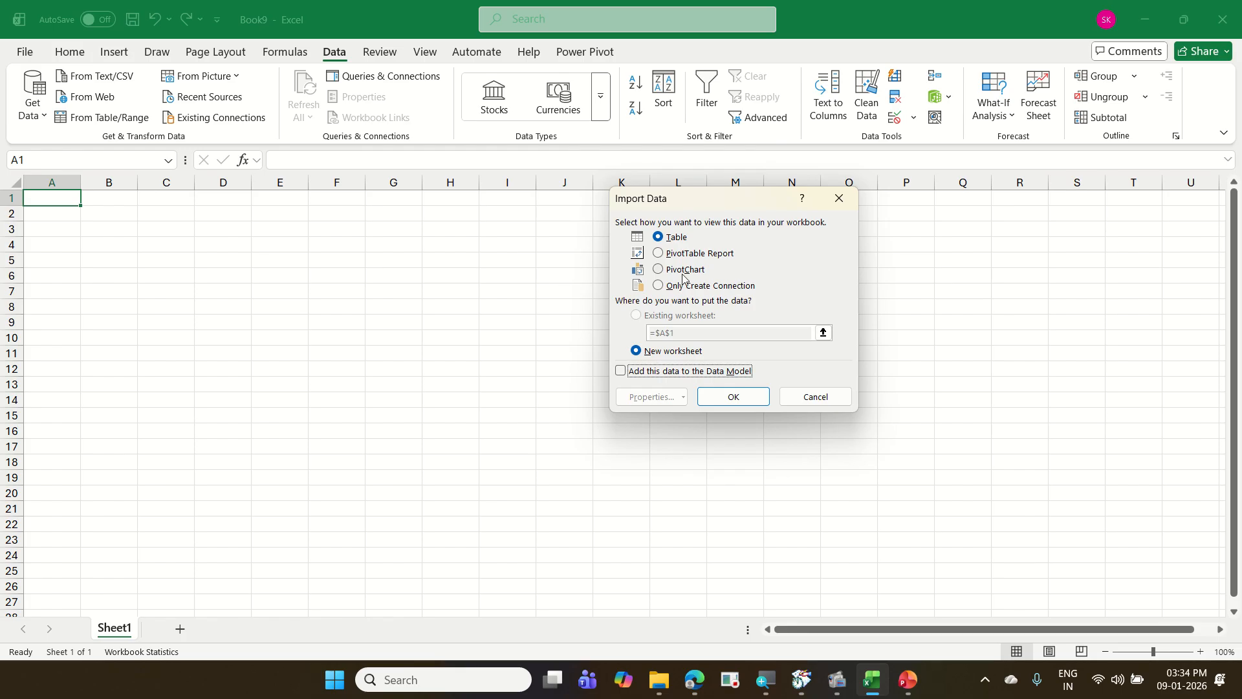
left_click(705, 286)
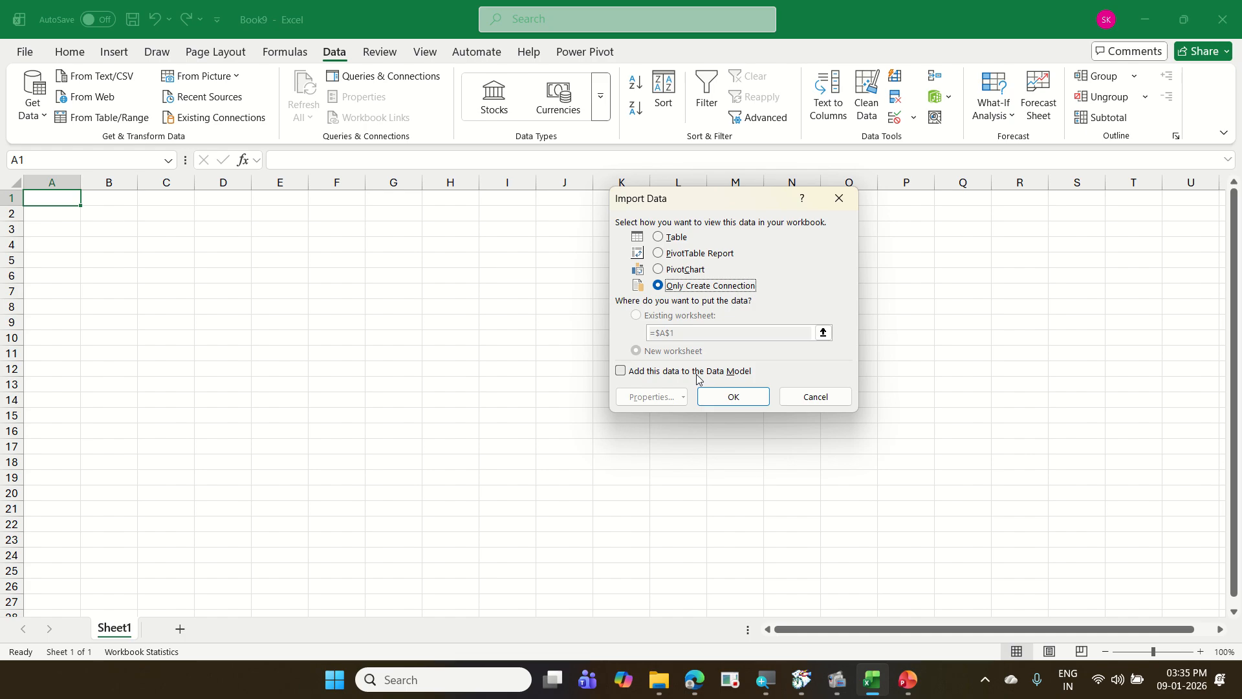
left_click(755, 402)
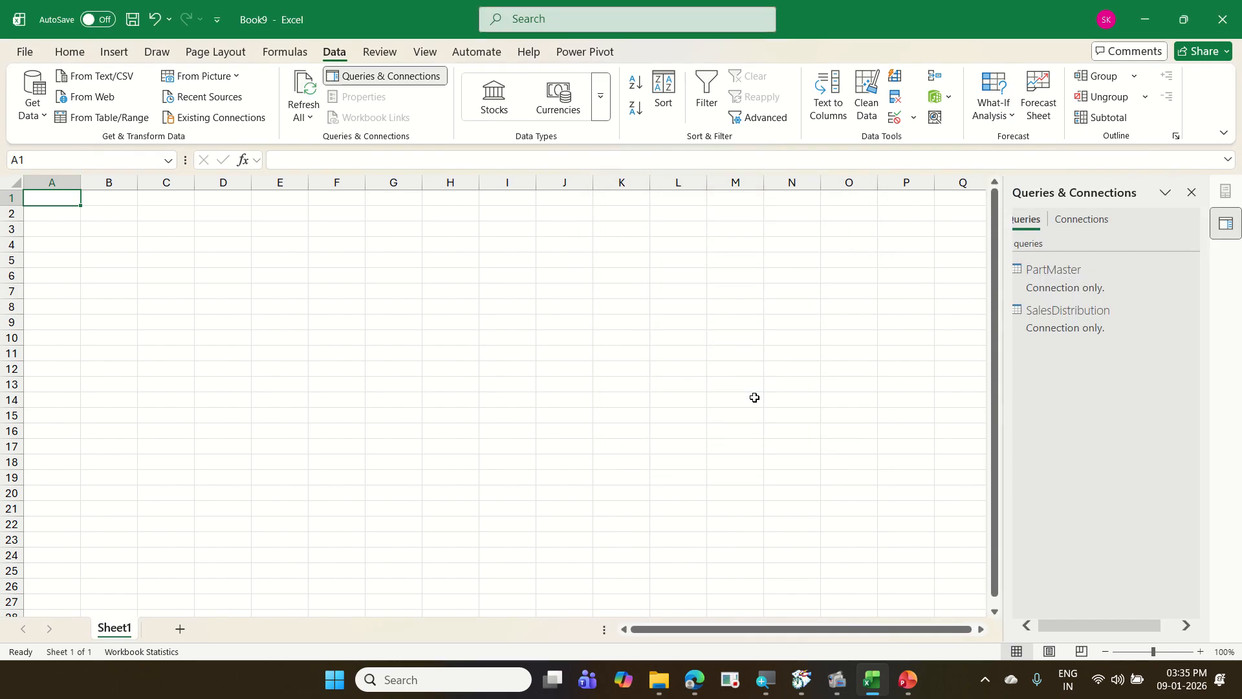
- Change the SalesDistribution query's load settings to add its data to the Data Model
right_click(1100, 330)
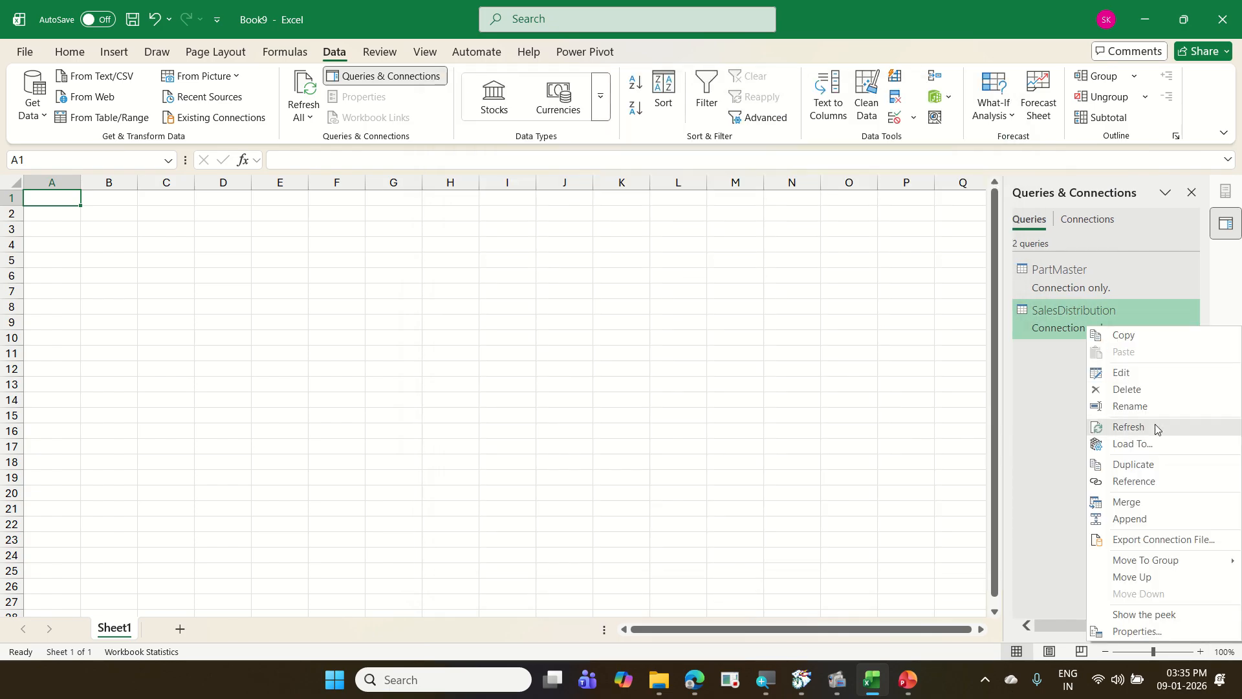
left_click(1157, 439)
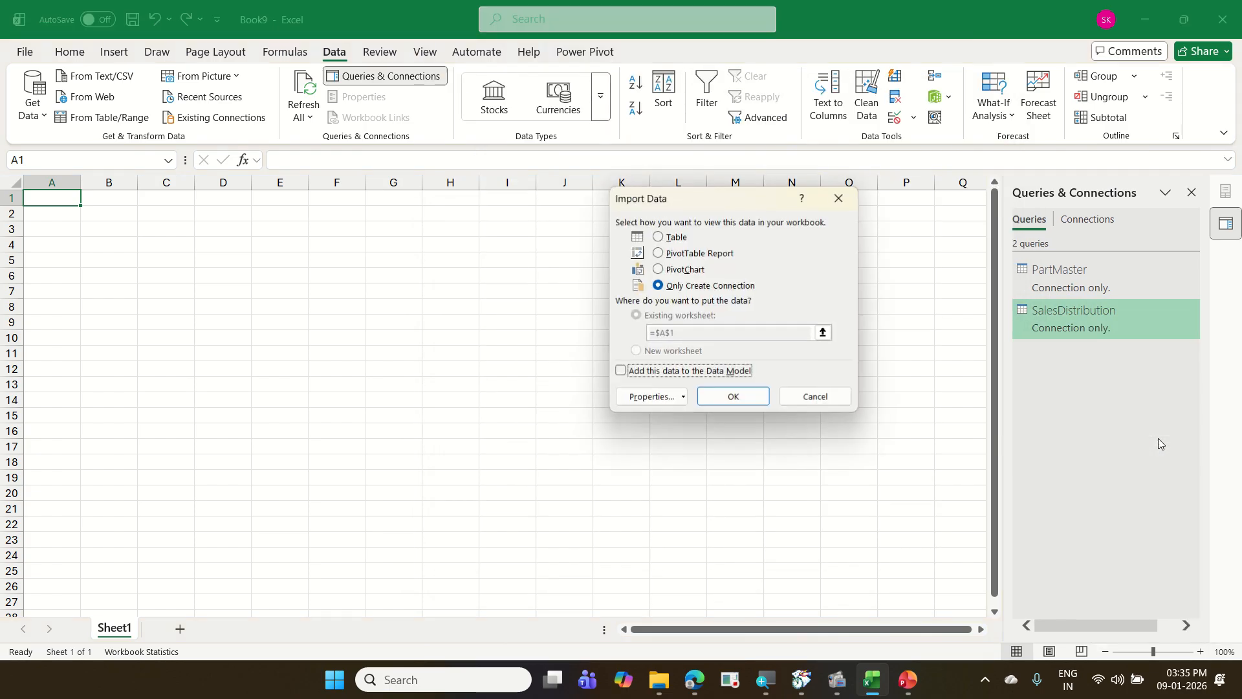
left_click(705, 370)
left_click(714, 391)
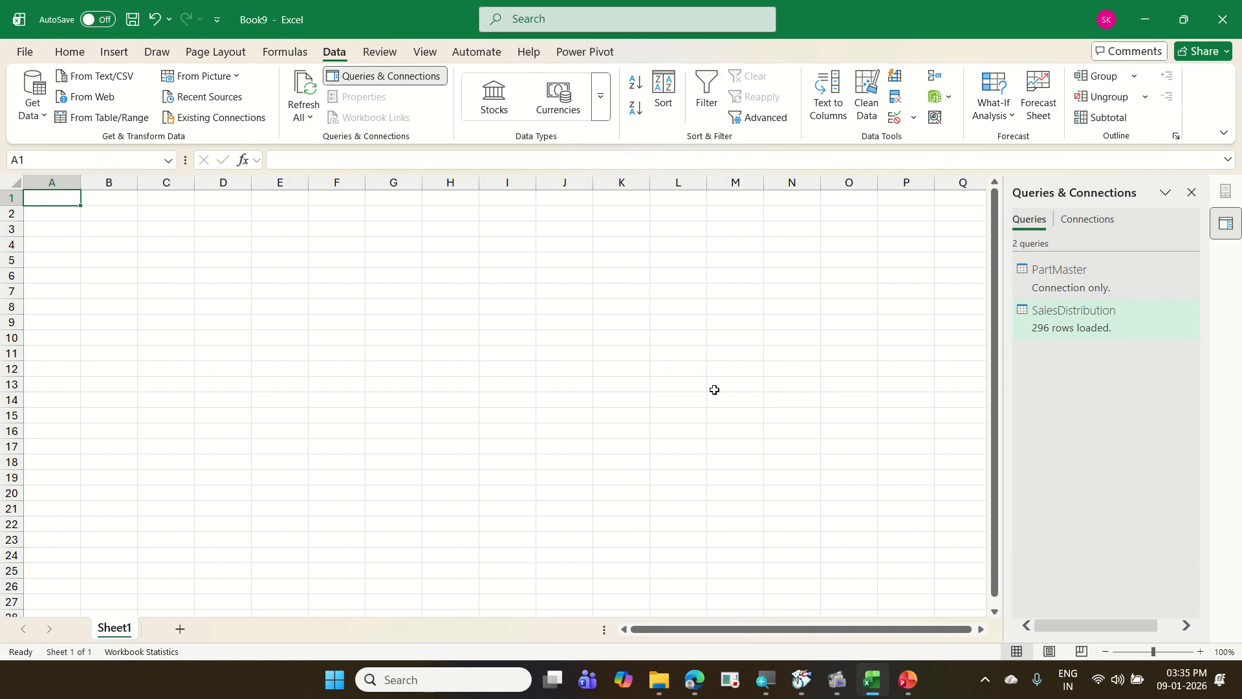
- Start saving the workbook under a new name and browse to the 2026-01-08 Velan Values Level 3 folder
left_click(27, 55)
left_click(58, 298)
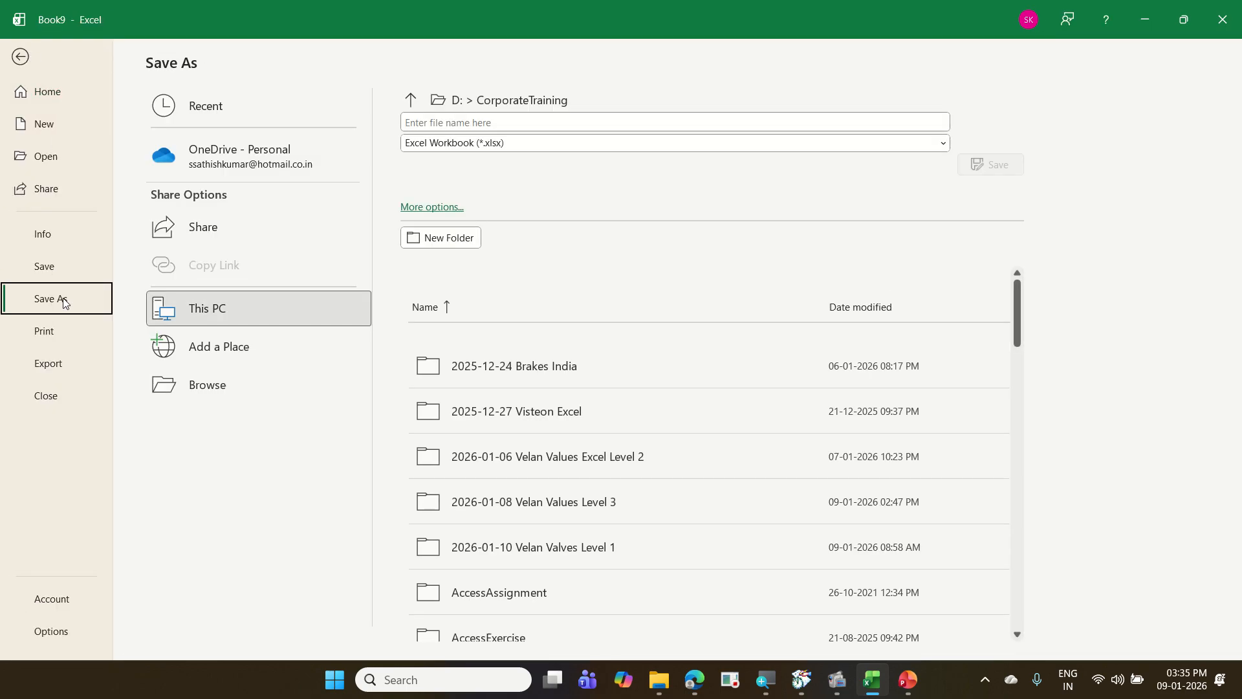
left_click(228, 379)
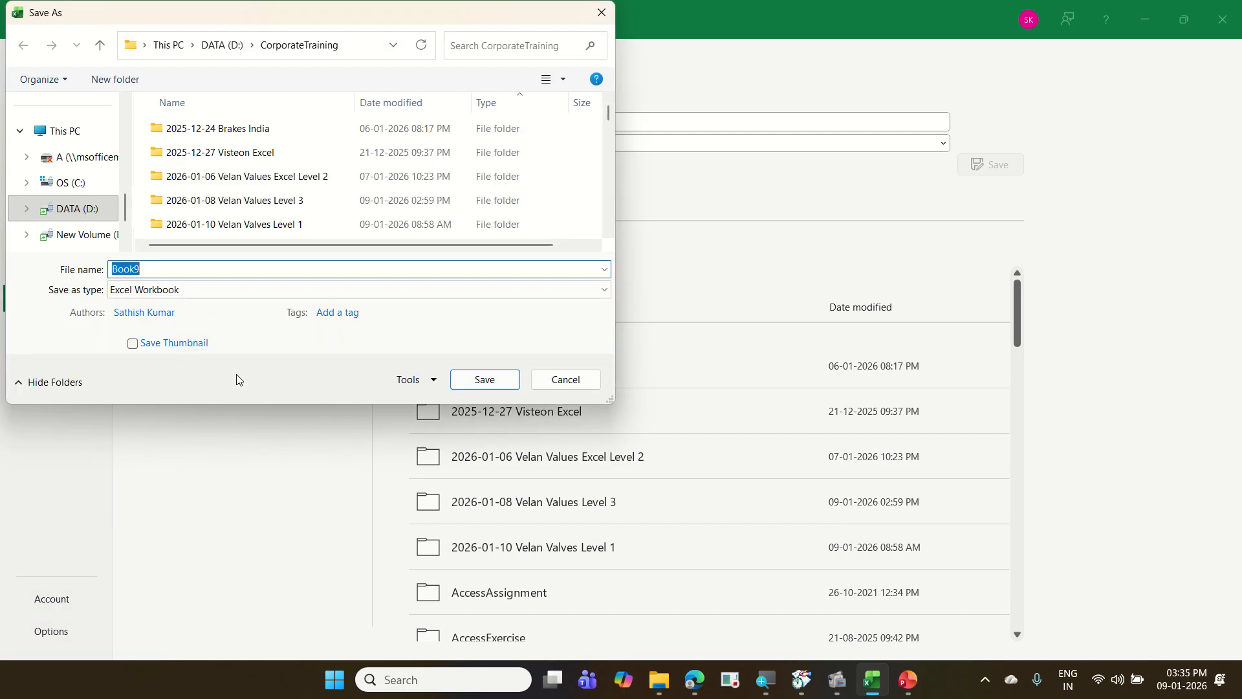
scroll(247, 209, "up", 1)
double_click(260, 204)
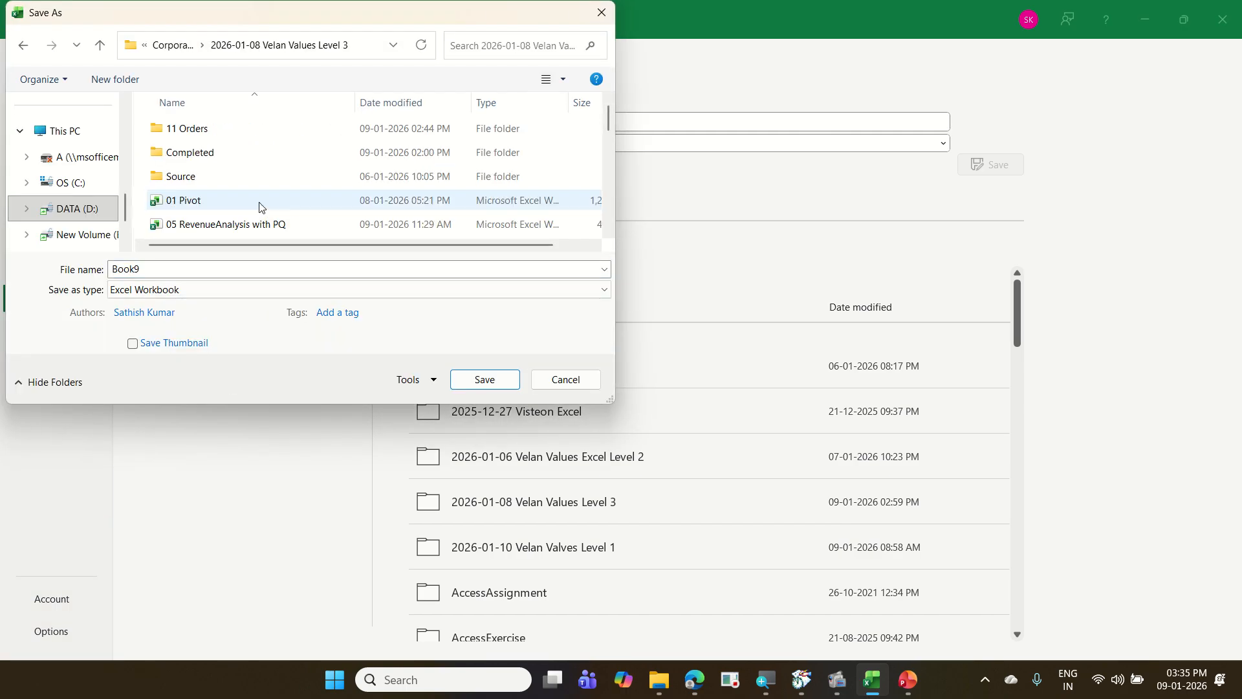
- Save the workbook as 13 PartsSalesTracker with PQ, basing the name on the existing 13 PartsSalesTracker file
scroll(259, 206, "down", 5)
scroll(261, 205, "down", 3)
scroll(262, 206, "up", 1)
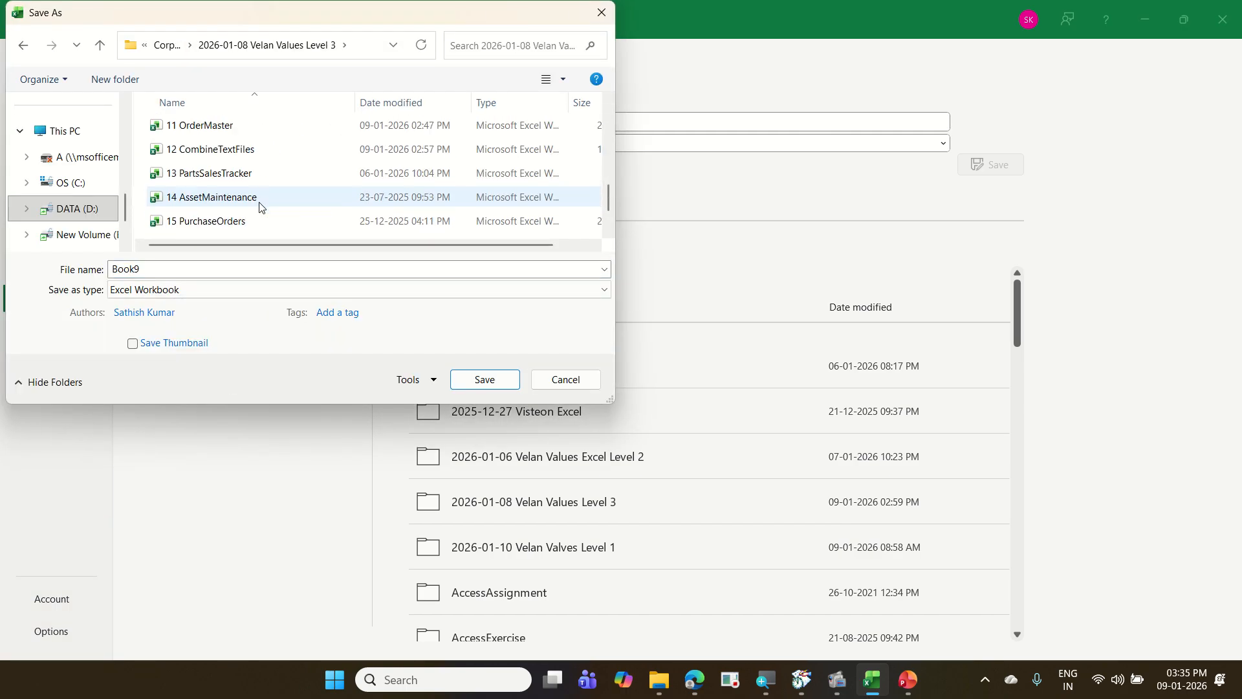
left_click(258, 175)
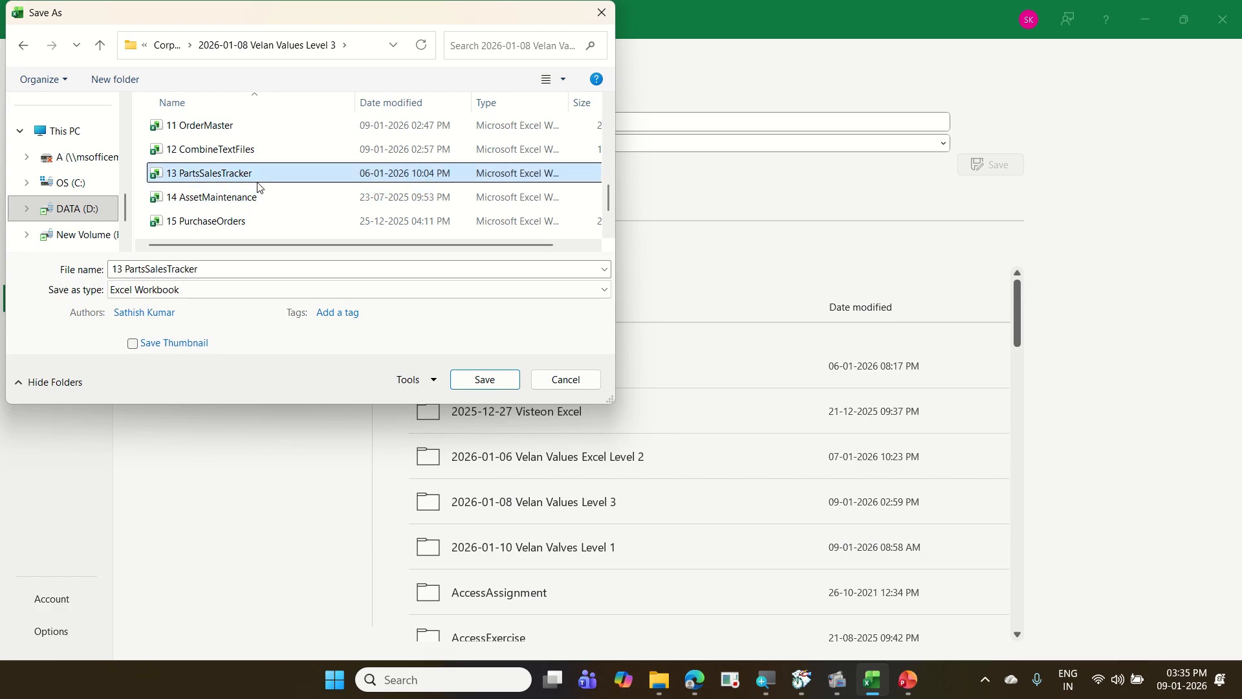
left_click(227, 269)
type("with ")
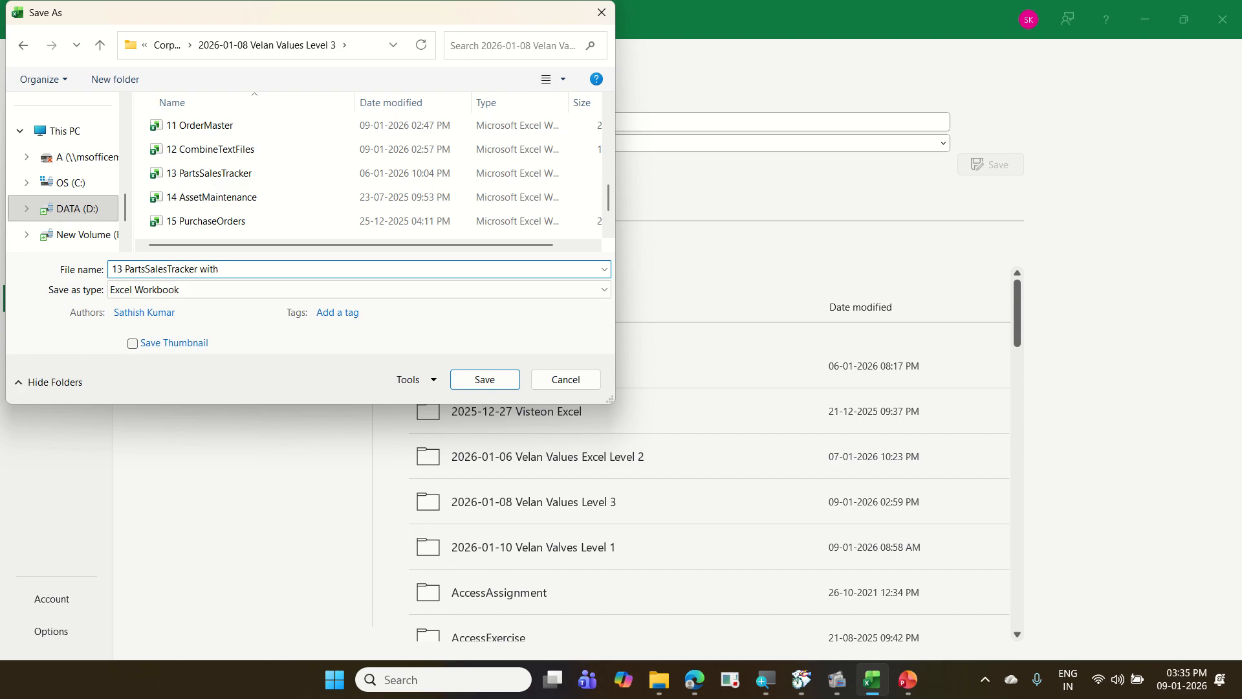
type("PQ")
key("Return")
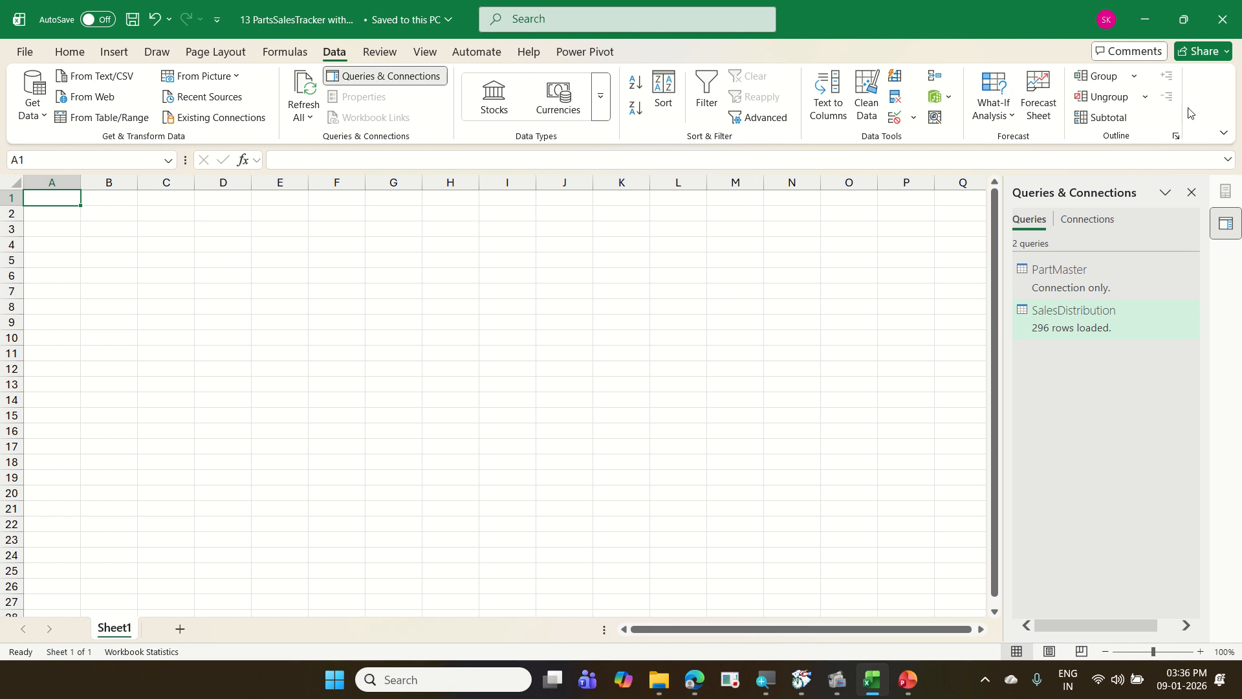
- Close the saved workbook and minimise the File Explorer window
left_click(1237, 24)
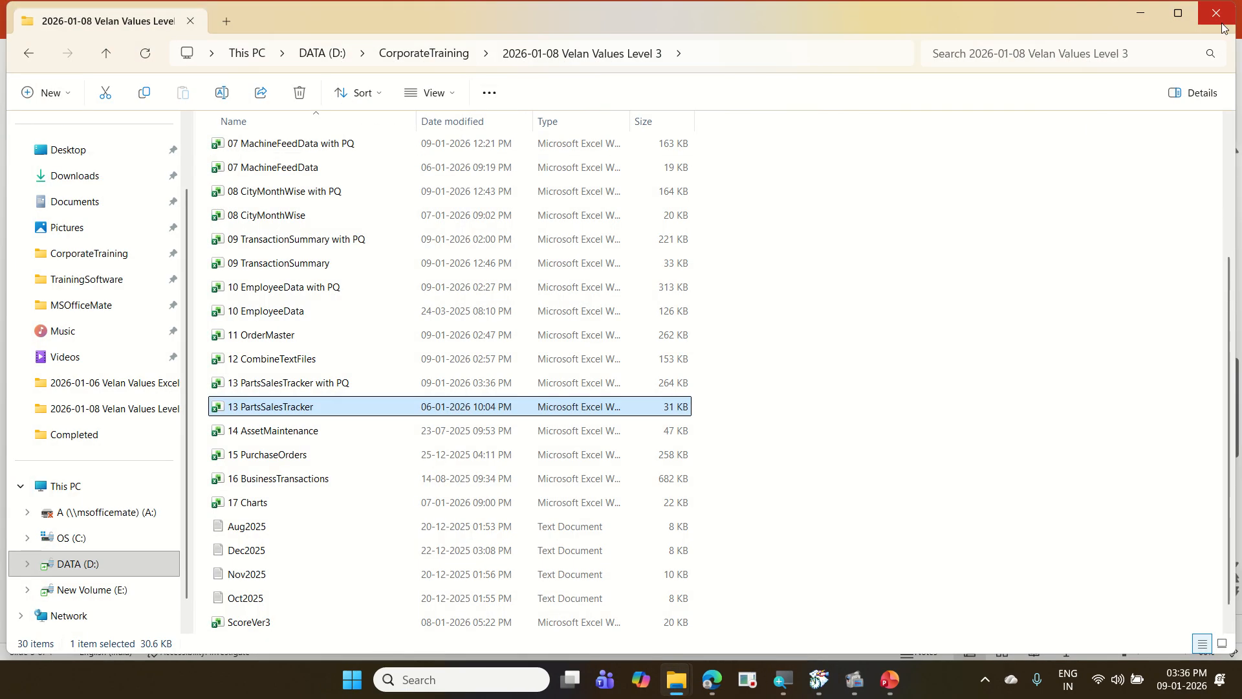
left_click(1140, 12)
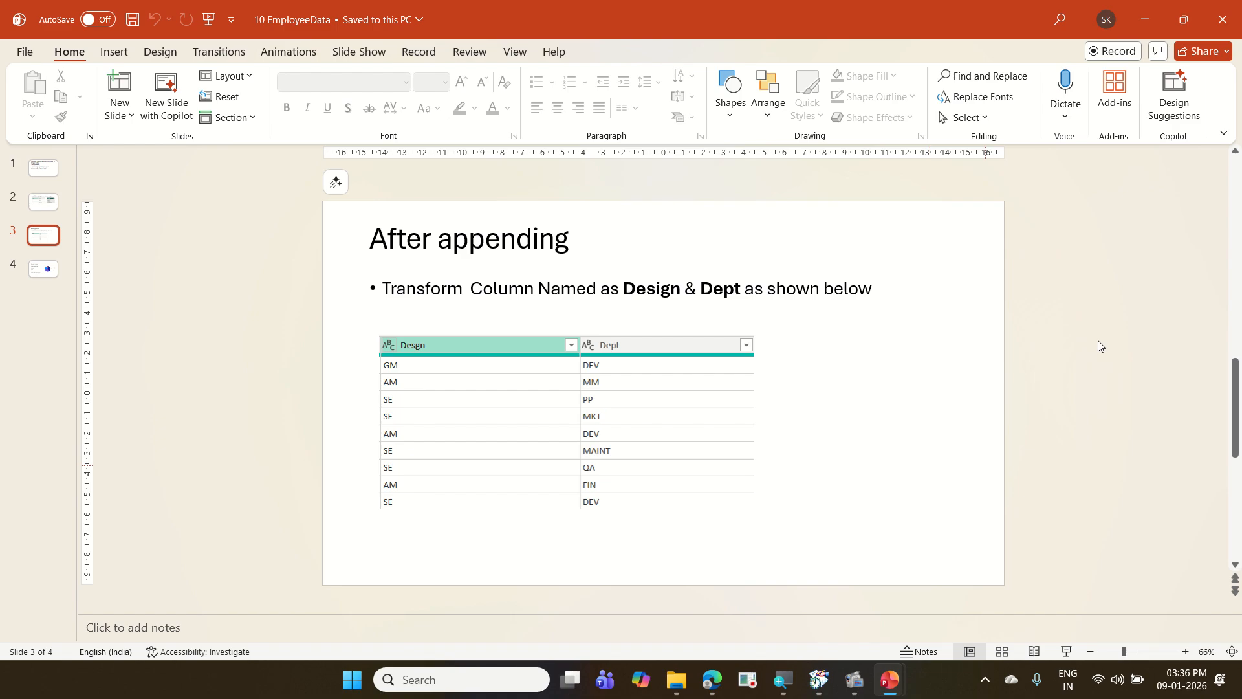